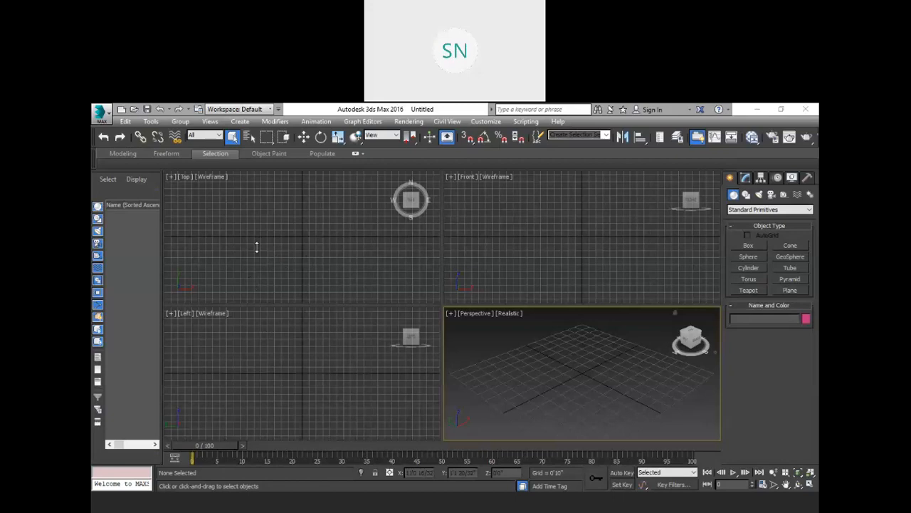
# - Maximize the Perspective viewport so it fills the whole drawing area
pyautogui.click(256, 252)
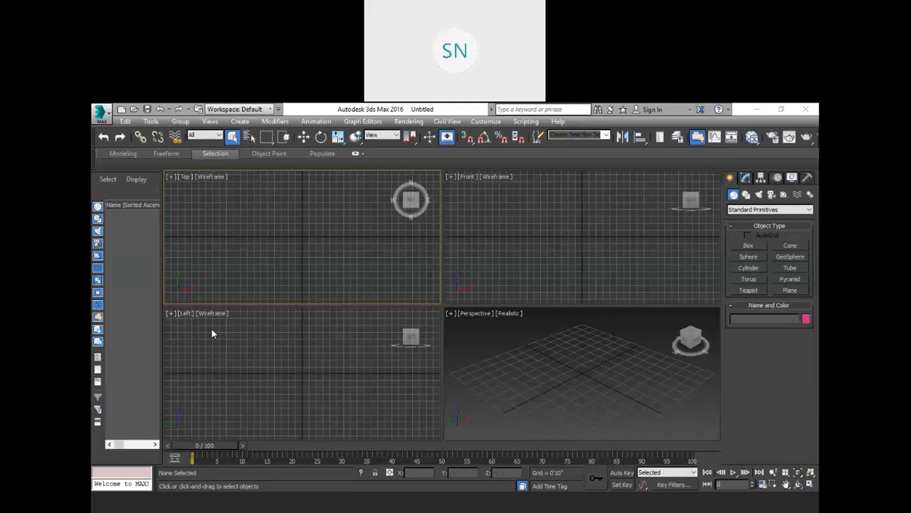
pyautogui.click(596, 363)
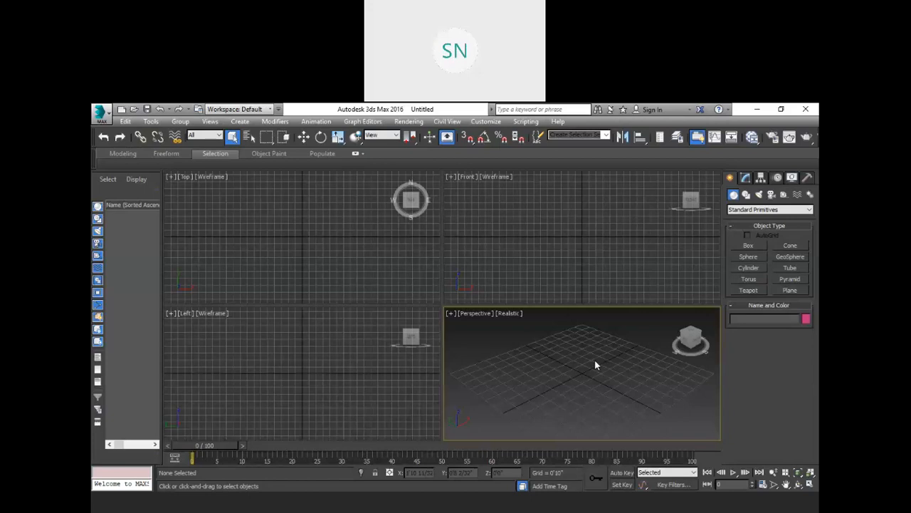
pyautogui.hotkey('alt', 'w')
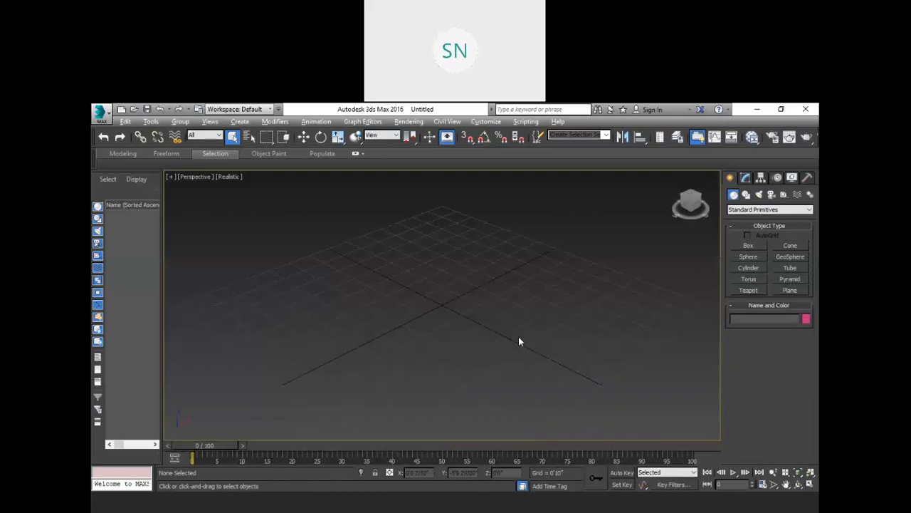
pyautogui.keyDown('alt'); pyautogui.moveTo(437, 333); pyautogui.dragTo(447, 290, button='middle'); pyautogui.keyUp('alt')
# - Draw a rectangle spline about 2'8" long and 3'8" wide near the center of the grid
pyautogui.click(746, 194)
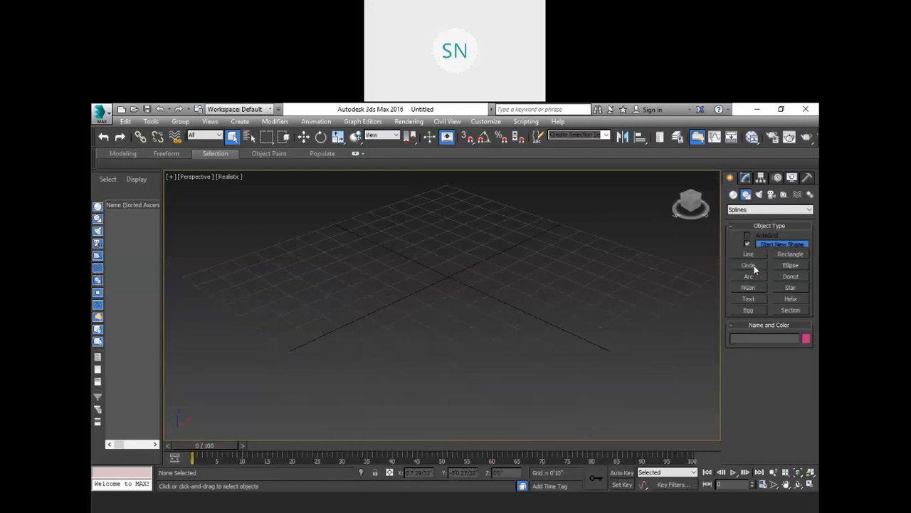
pyautogui.click(791, 254)
pyautogui.moveTo(365, 255); pyautogui.dragTo(498, 249)
pyautogui.moveTo(538, 254)
pyautogui.mouseDown(button='middle')
pyautogui.moveTo(535, 287)
pyautogui.moveTo(533, 271)
pyautogui.mouseUp(button='middle')
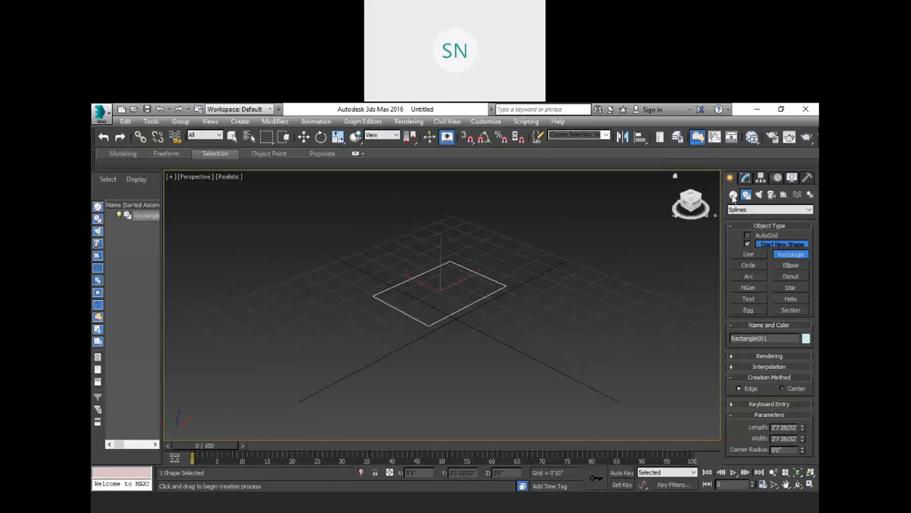
# - Add an Extrude modifier to the rectangle
pyautogui.click(746, 178)
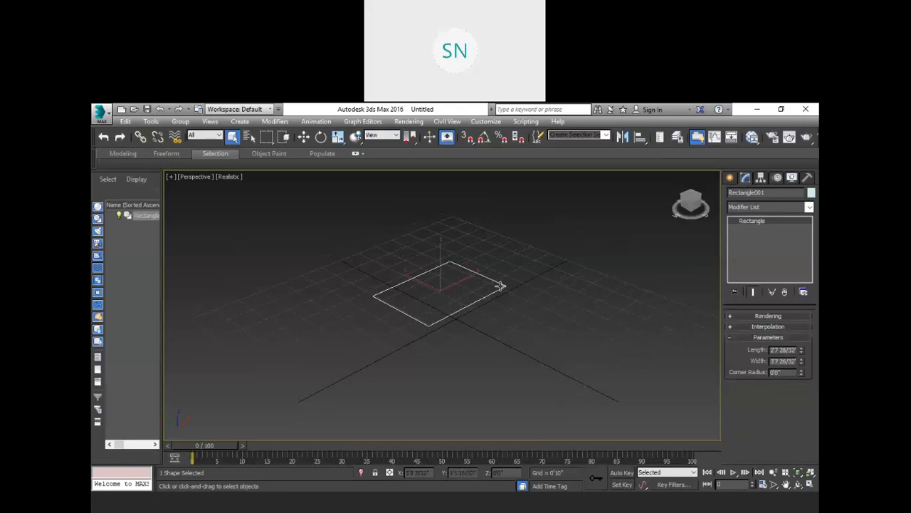
pyautogui.click(766, 207)
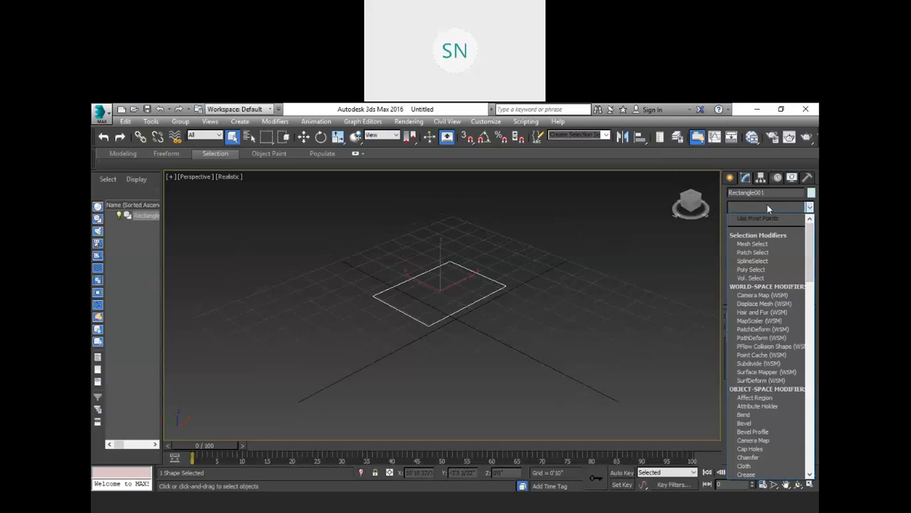
pyautogui.write('ex')
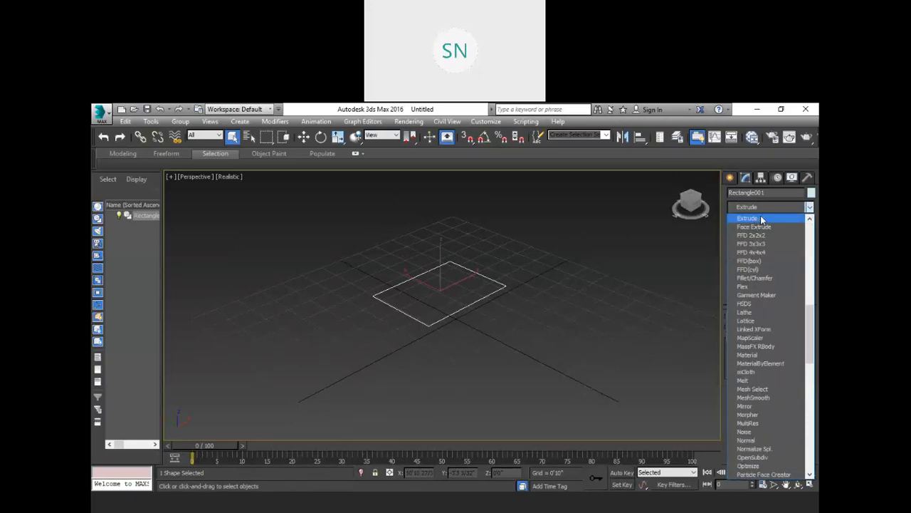
pyautogui.click(762, 220)
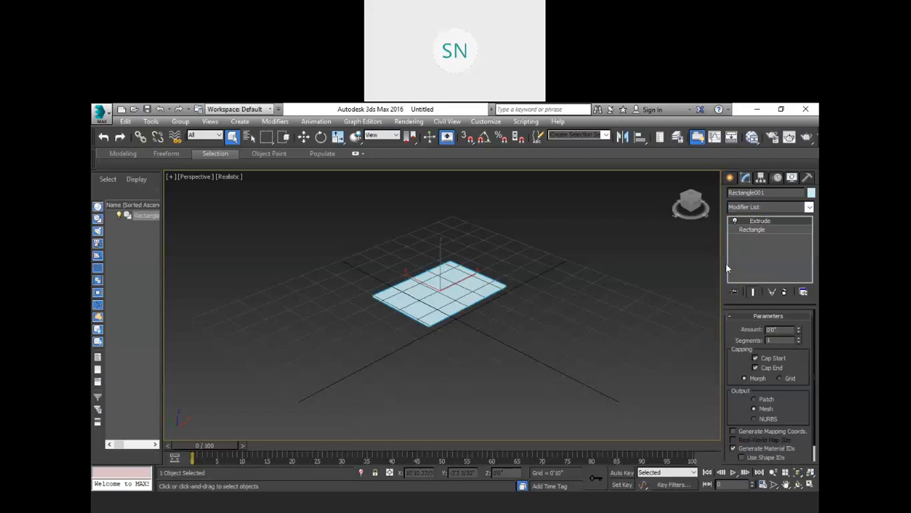
# - Try out different extrusion heights on the rectangle and set the Extrude amount to 1'0"
pyautogui.moveTo(799, 333); pyautogui.dragTo(811, 305)
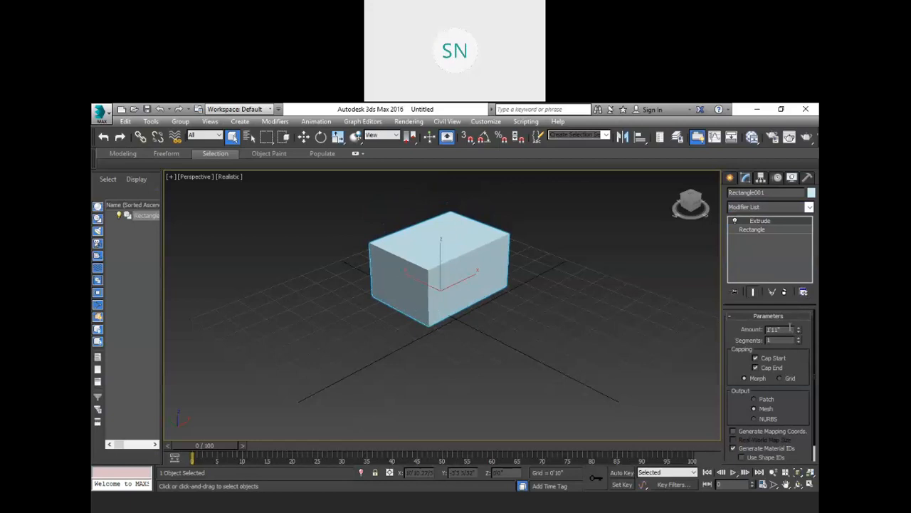
pyautogui.rightClick(798, 329)
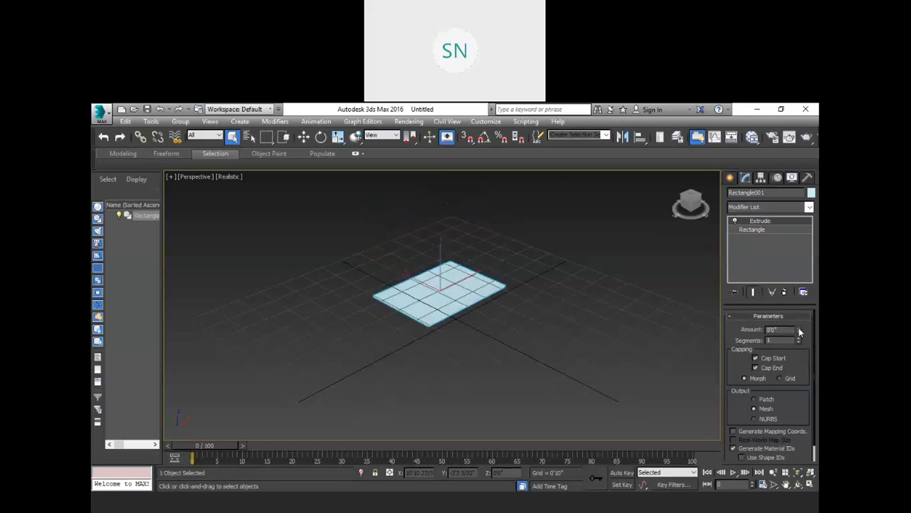
pyautogui.scroll(3, 425, 293)
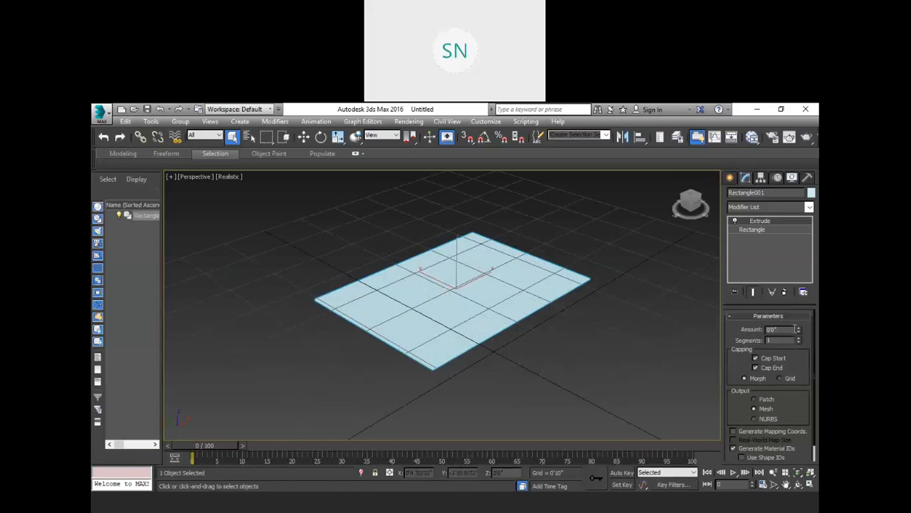
pyautogui.moveTo(802, 332); pyautogui.dragTo(752, 325)
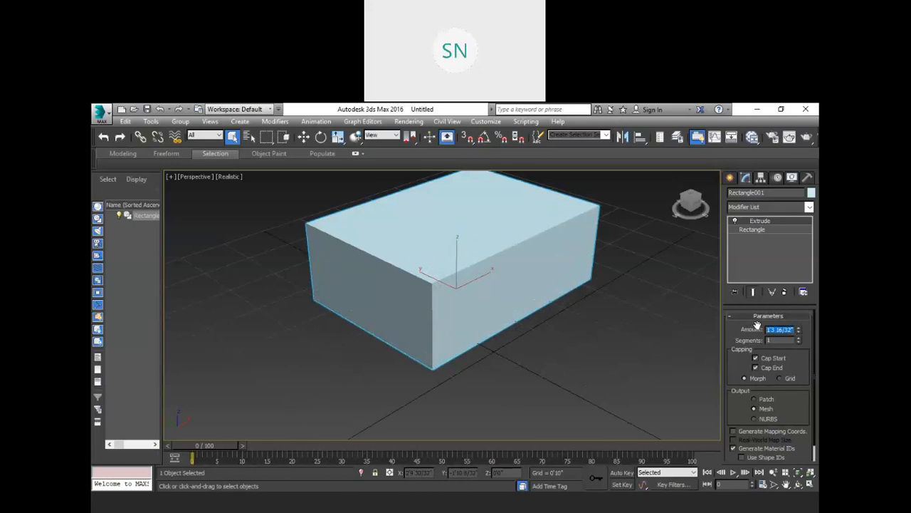
pyautogui.write('1')
pyautogui.press('Return')
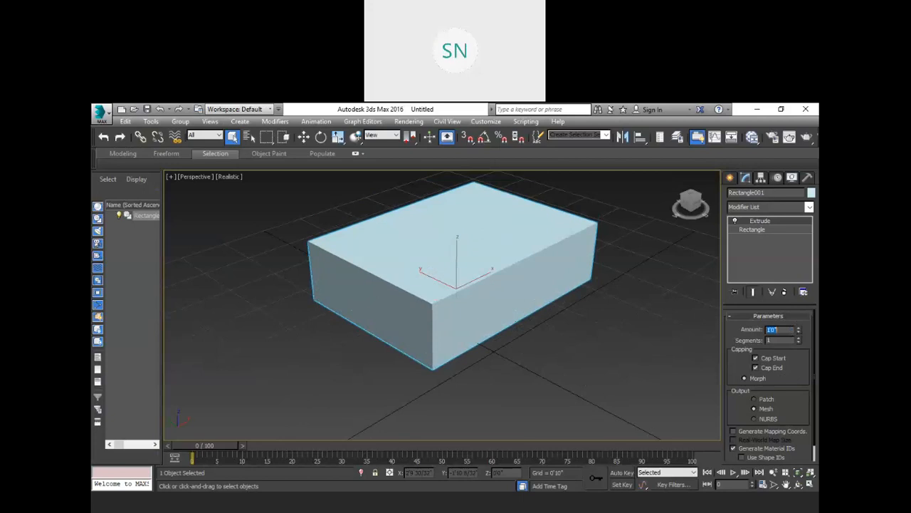
# - Draw a six-point star spline beside the box, with radii of about 2'3" and 1'0"
pyautogui.scroll(-2, 598, 291)
pyautogui.moveTo(604, 308); pyautogui.dragTo(532, 293, button='middle')
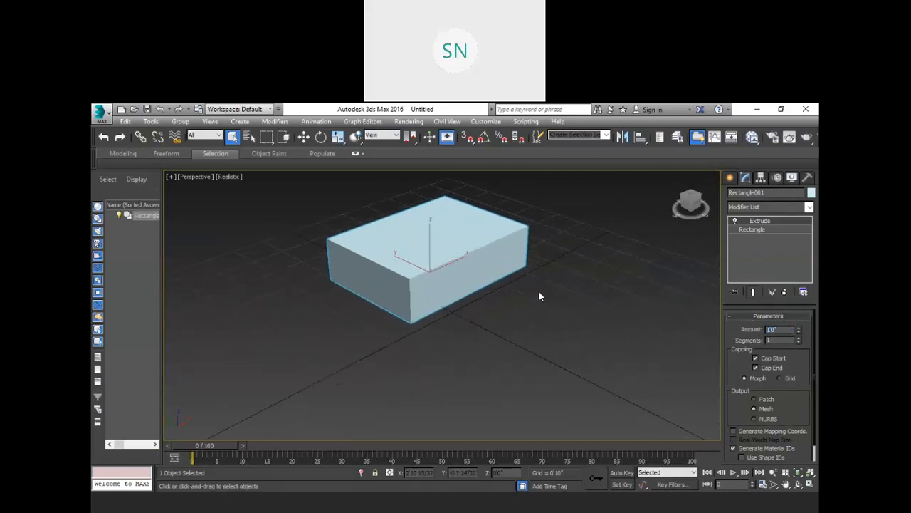
pyautogui.scroll(-3, 541, 292)
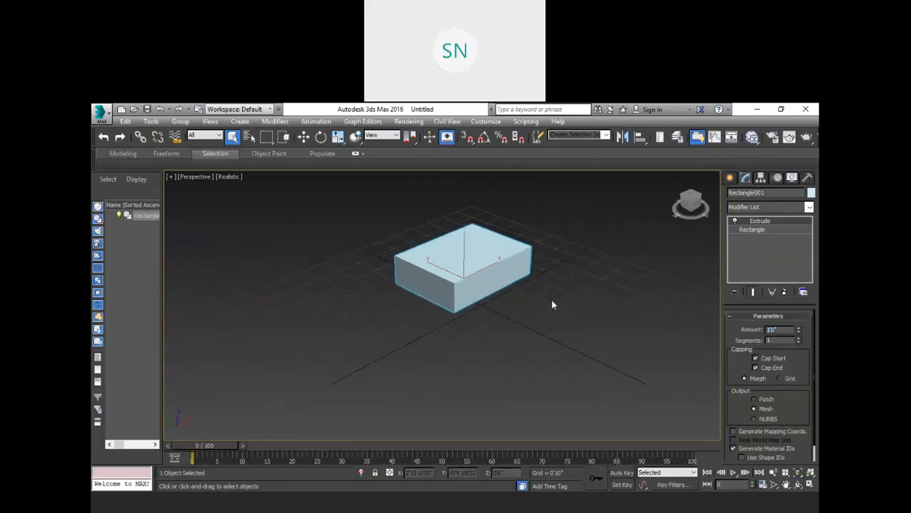
pyautogui.click(731, 178)
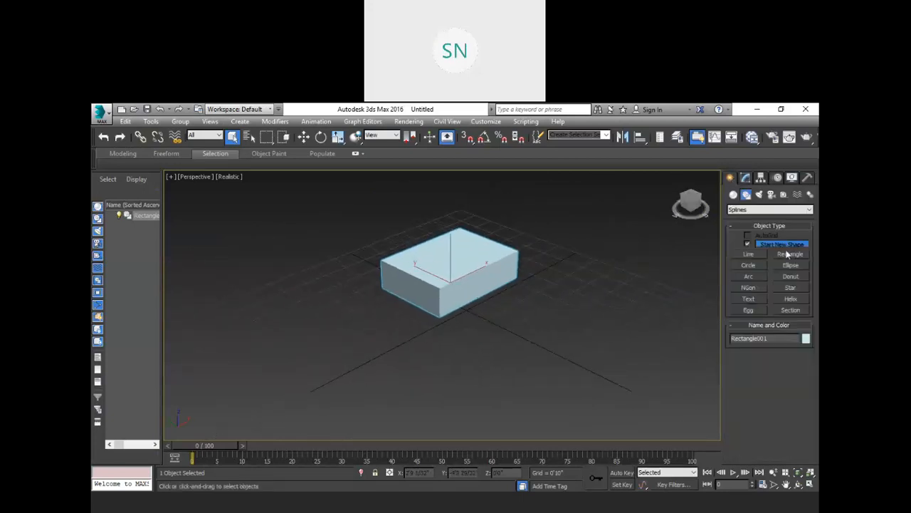
pyautogui.click(790, 287)
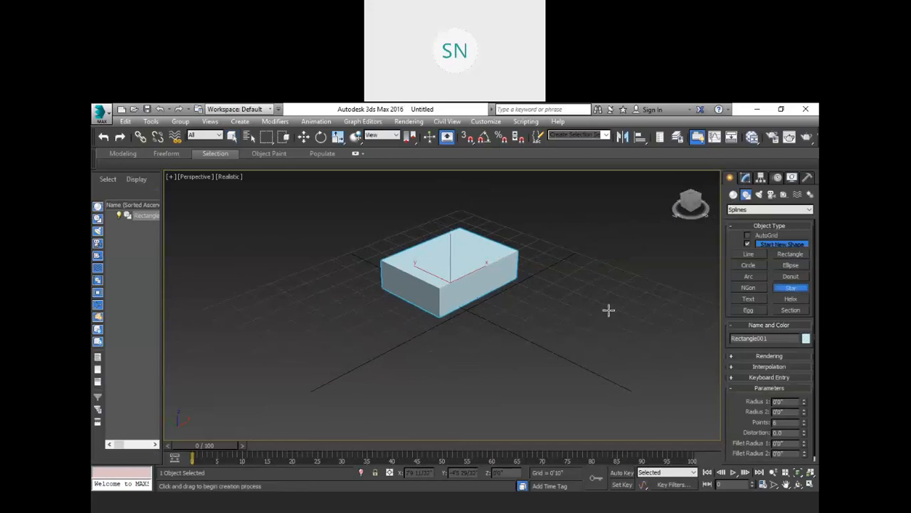
pyautogui.moveTo(595, 326); pyautogui.dragTo(669, 345)
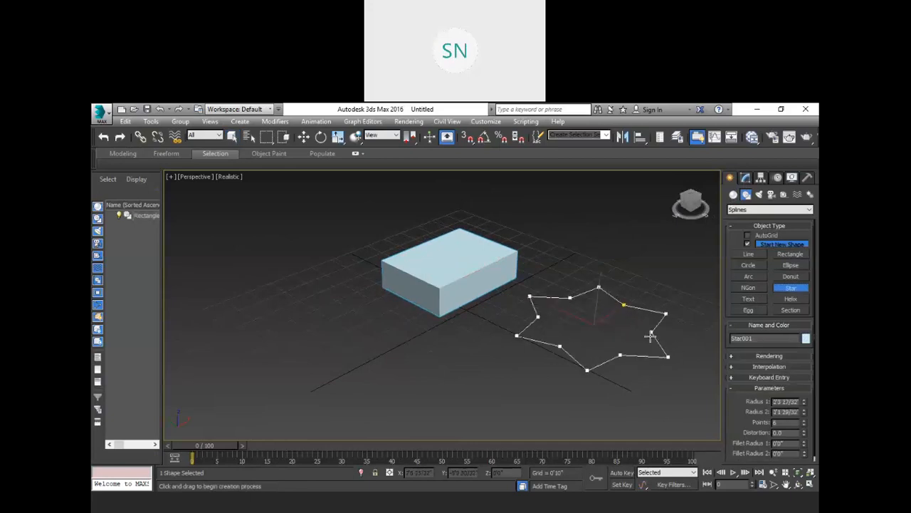
pyautogui.click(628, 327)
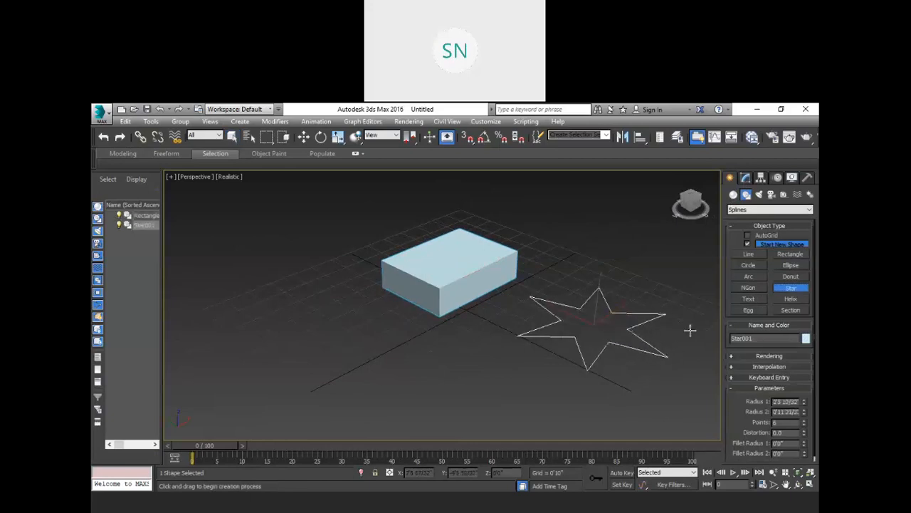
# - Add an Extrude modifier to the star with an amount of 1'0"
pyautogui.click(745, 178)
pyautogui.click(763, 207)
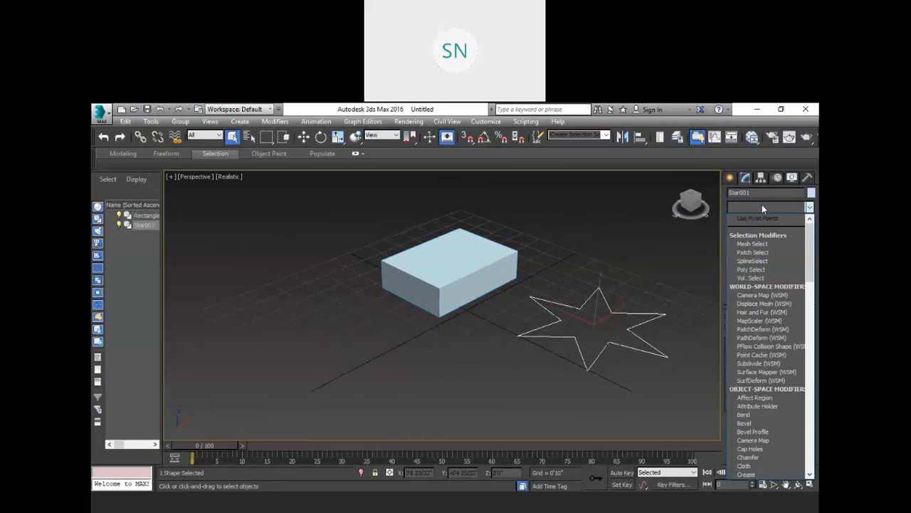
pyautogui.write('ex')
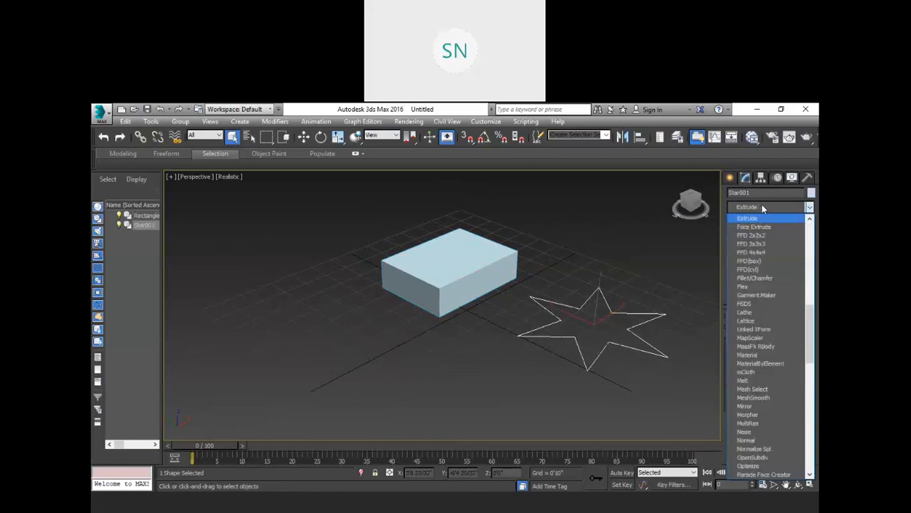
pyautogui.click(763, 220)
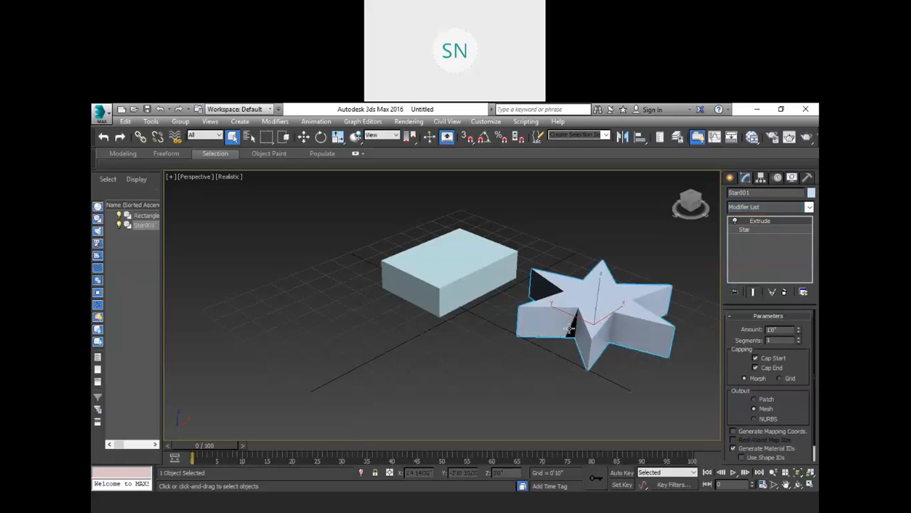
# - Place a "MAX Text" text spline in Arial, size 1'0", in front of the box and star
pyautogui.moveTo(496, 399); pyautogui.dragTo(522, 342, button='middle')
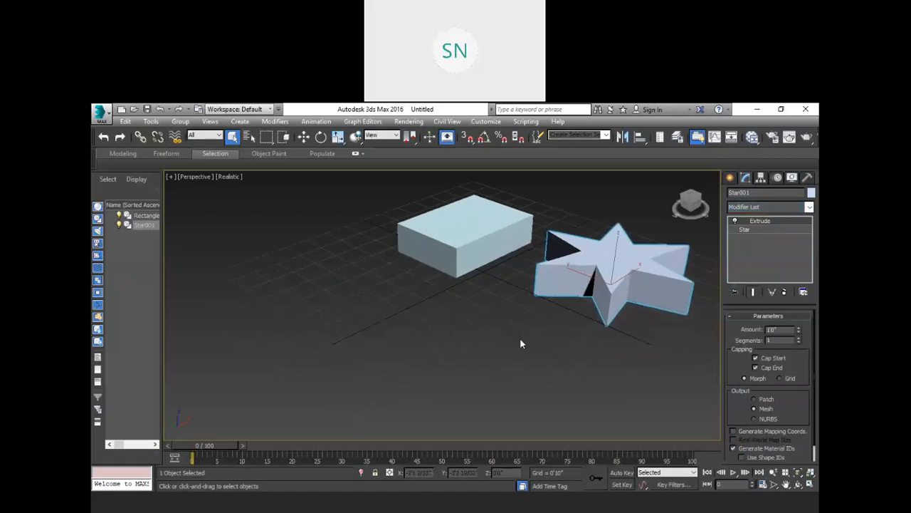
pyautogui.click(730, 178)
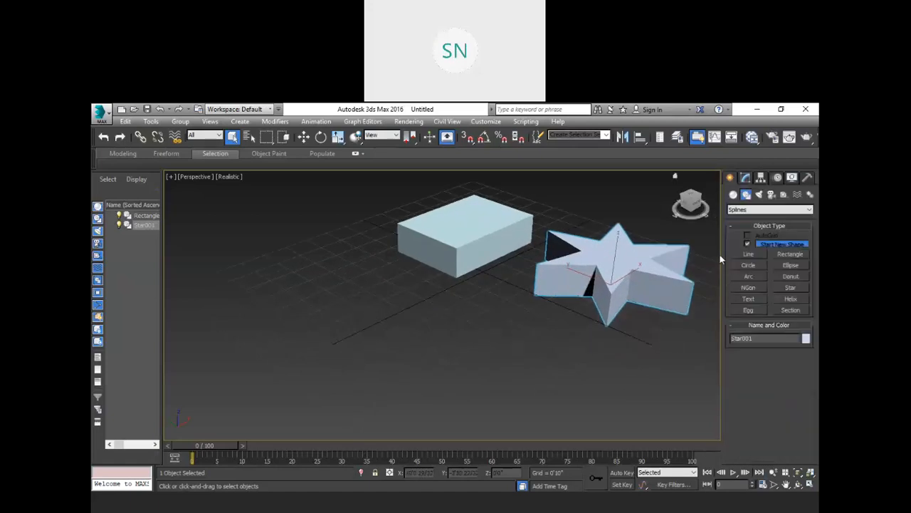
pyautogui.click(749, 298)
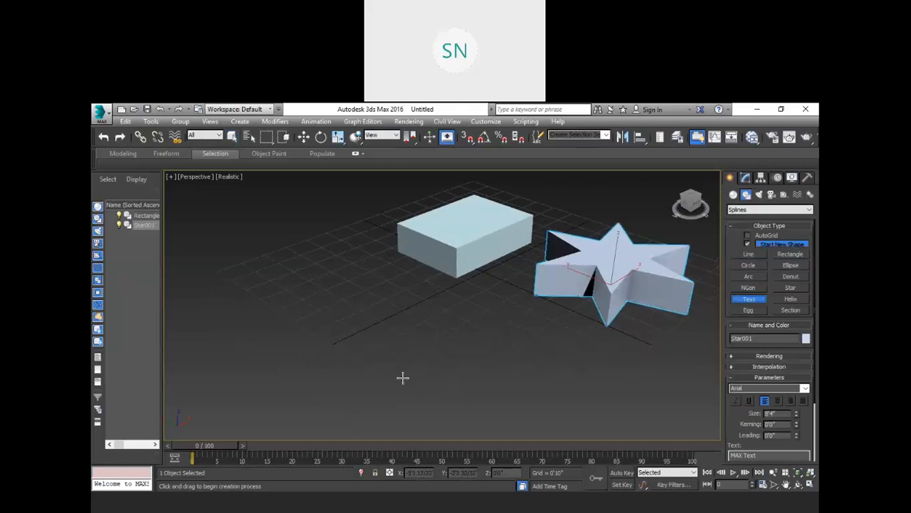
pyautogui.doubleClick(776, 413)
pyautogui.write('1')
pyautogui.press('Return')
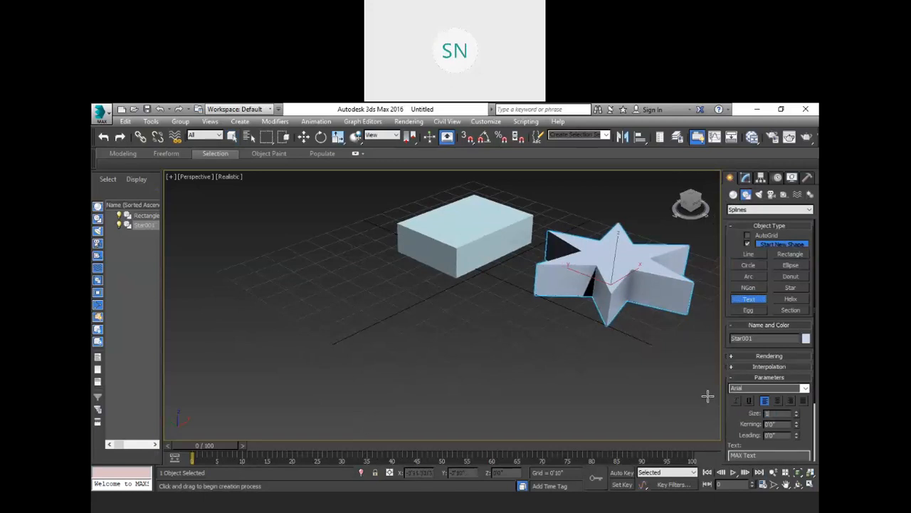
pyautogui.click(348, 377)
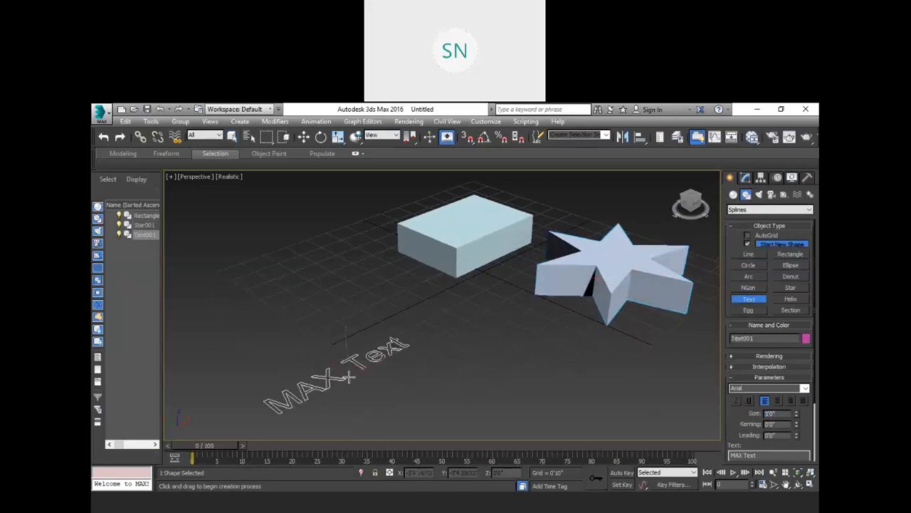
# - Add an Extrude modifier to the text and reduce its amount to about 2.5"
pyautogui.scroll(-3, 447, 343)
pyautogui.moveTo(442, 345); pyautogui.dragTo(588, 391, button='middle')
pyautogui.scroll(5, 566, 363)
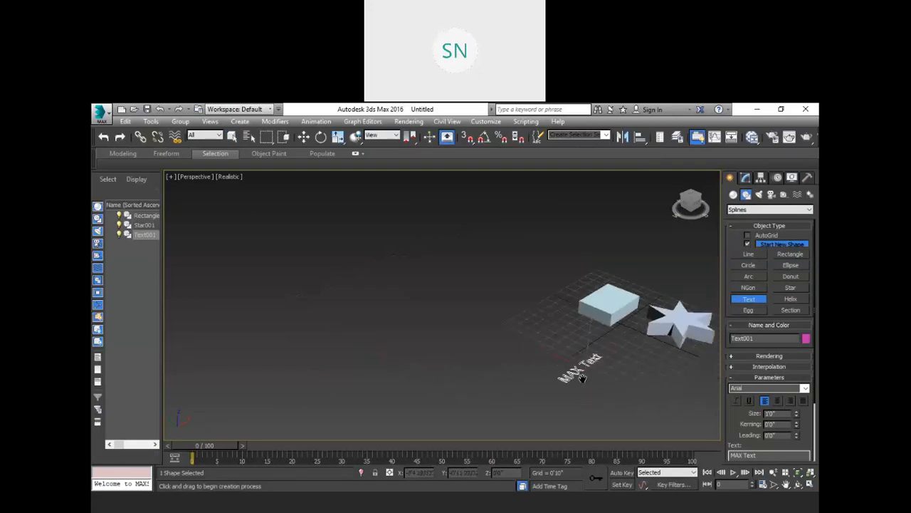
pyautogui.scroll(4, 573, 352)
pyautogui.scroll(-3, 600, 349)
pyautogui.scroll(-4, 590, 342)
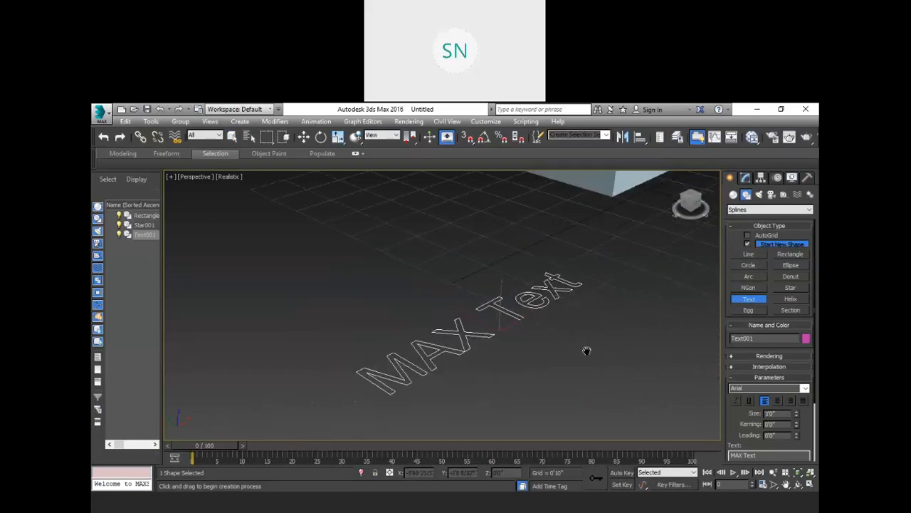
pyautogui.moveTo(586, 346); pyautogui.dragTo(583, 346, button='middle')
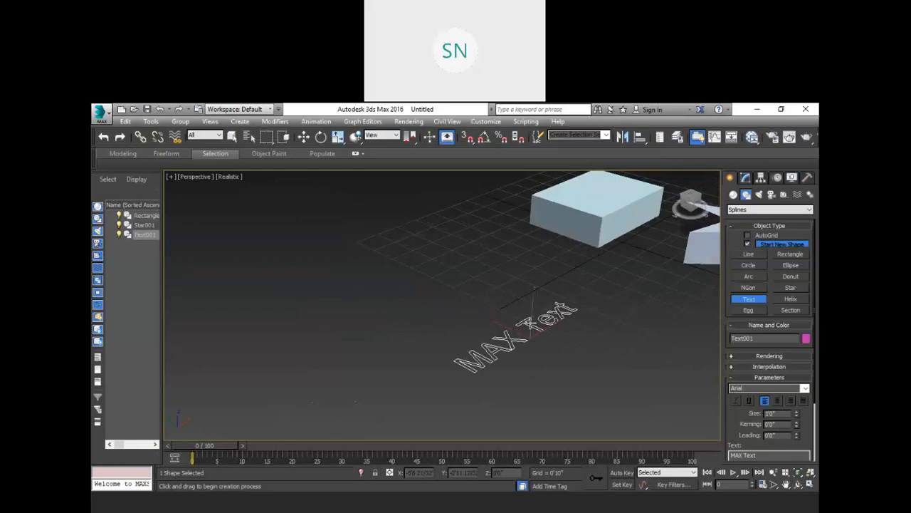
pyautogui.click(745, 178)
pyautogui.click(766, 207)
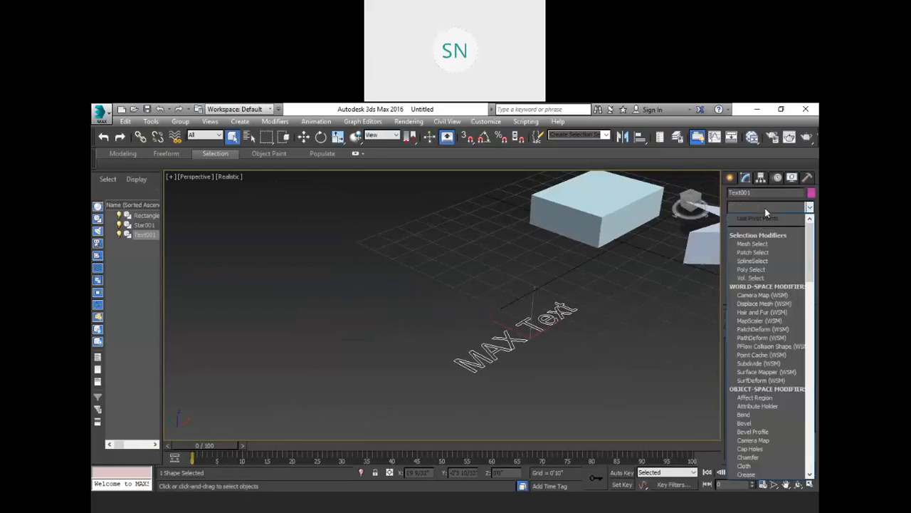
pyautogui.write('ex')
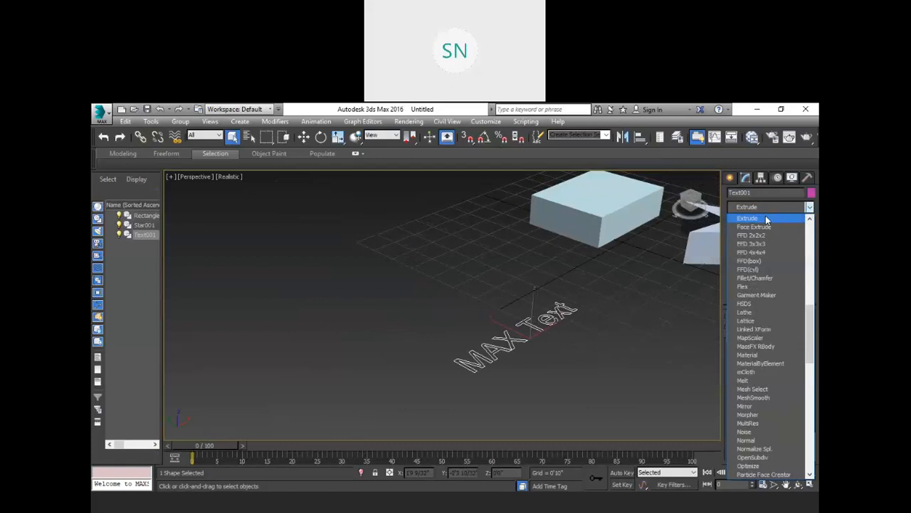
pyautogui.click(766, 217)
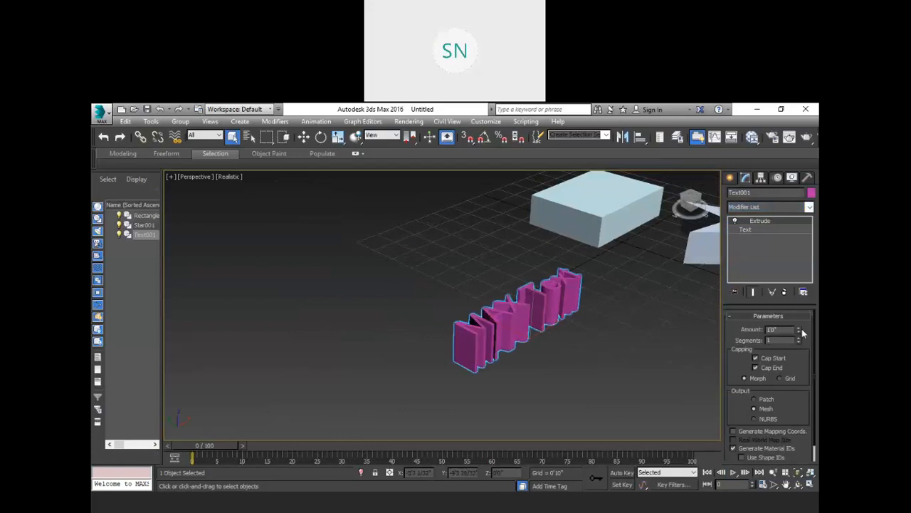
pyautogui.moveTo(799, 331); pyautogui.dragTo(801, 343)
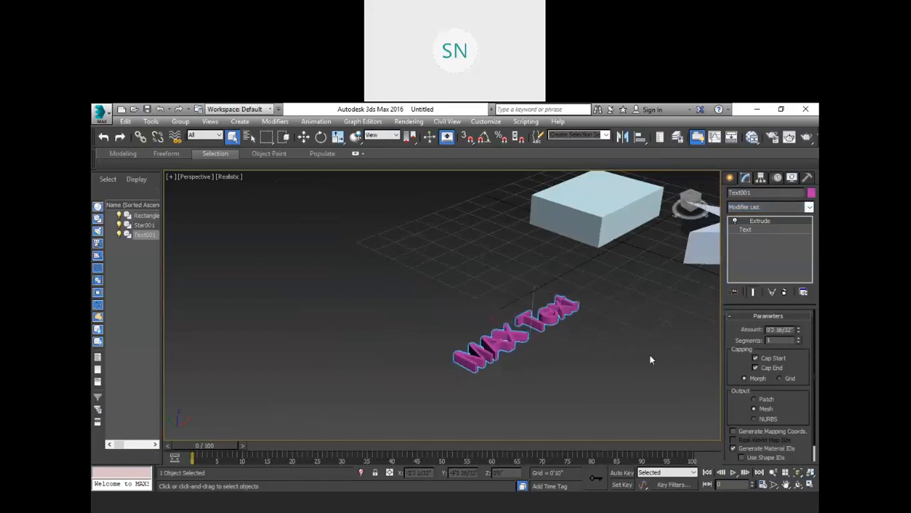
# - Examine the extruded text up close and alongside the box and the star
pyautogui.click(626, 360)
pyautogui.scroll(5, 541, 334)
pyautogui.scroll(-1, 577, 327)
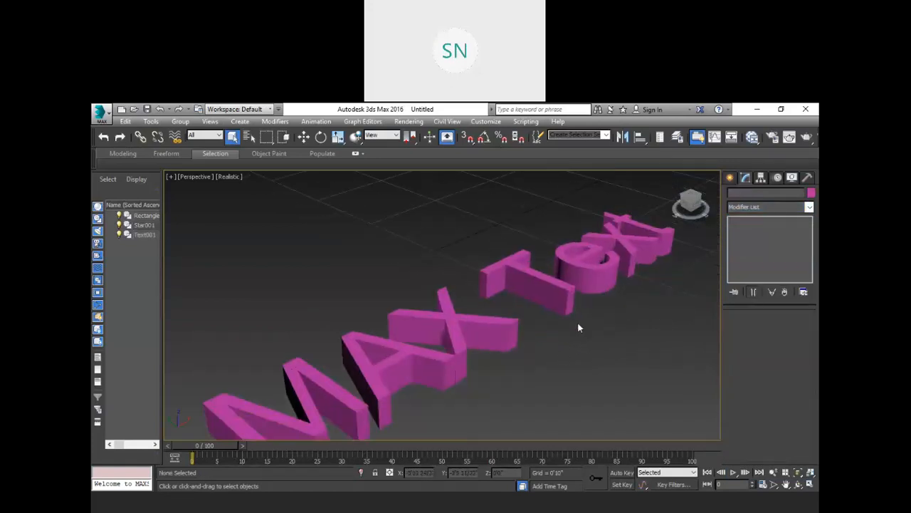
pyautogui.scroll(-5, 542, 327)
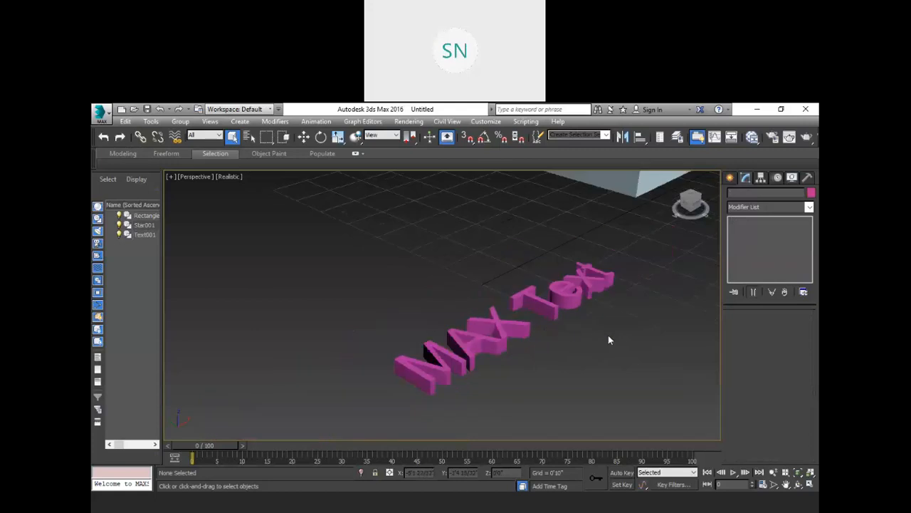
pyautogui.scroll(-4, 603, 307)
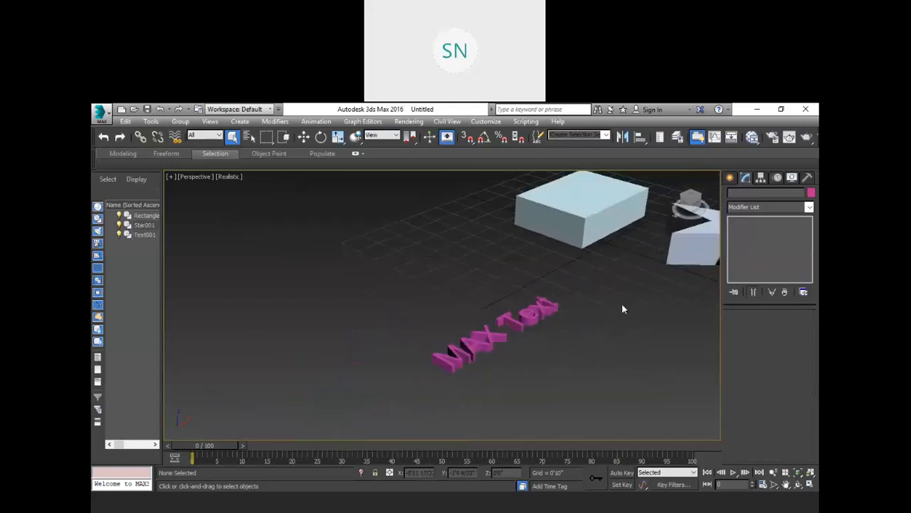
pyautogui.moveTo(662, 313); pyautogui.dragTo(612, 321, button='middle')
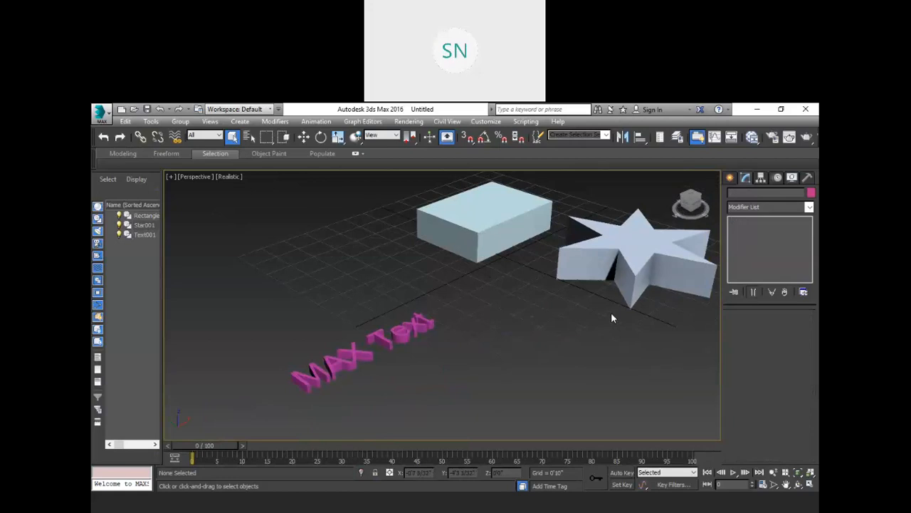
pyautogui.moveTo(606, 316); pyautogui.dragTo(569, 311, button='middle')
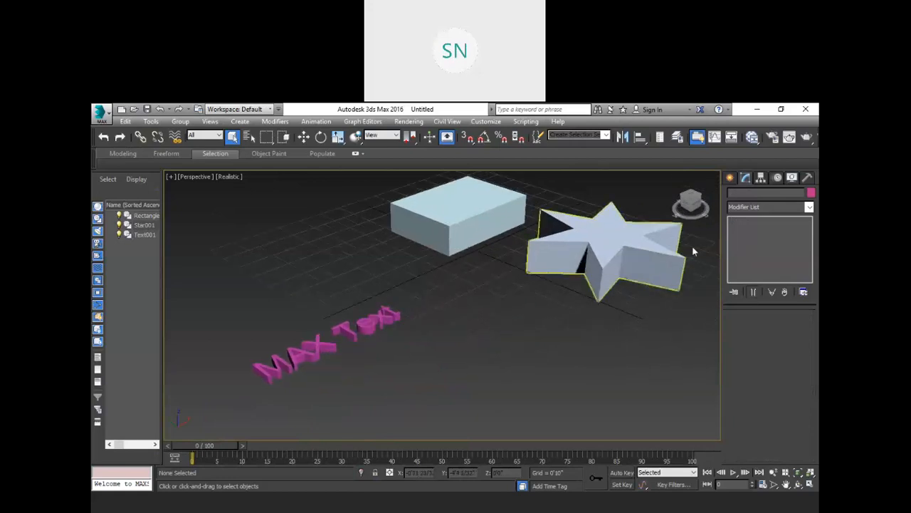
# - Draw an open zigzag line spline with five points in front of the star, to the right of the text
pyautogui.click(730, 177)
pyautogui.click(745, 254)
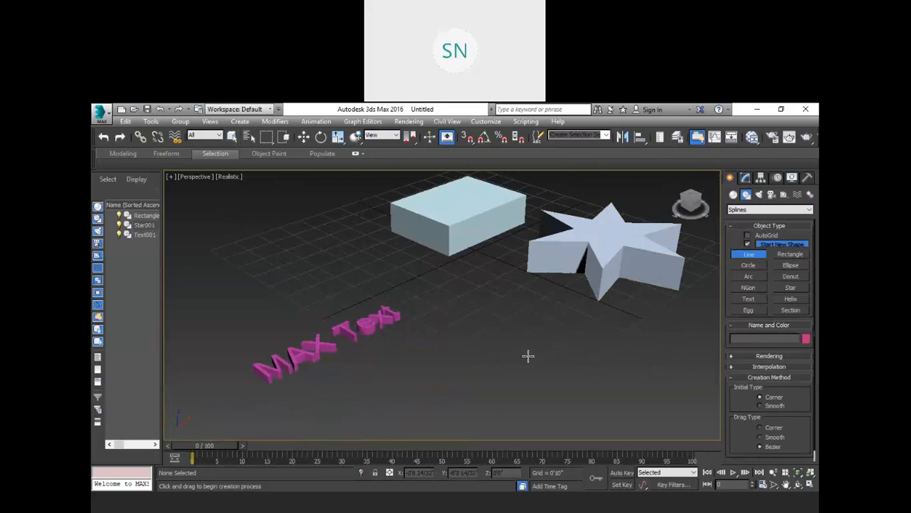
pyautogui.click(423, 378)
pyautogui.click(555, 365)
pyautogui.click(644, 323)
pyautogui.click(643, 379)
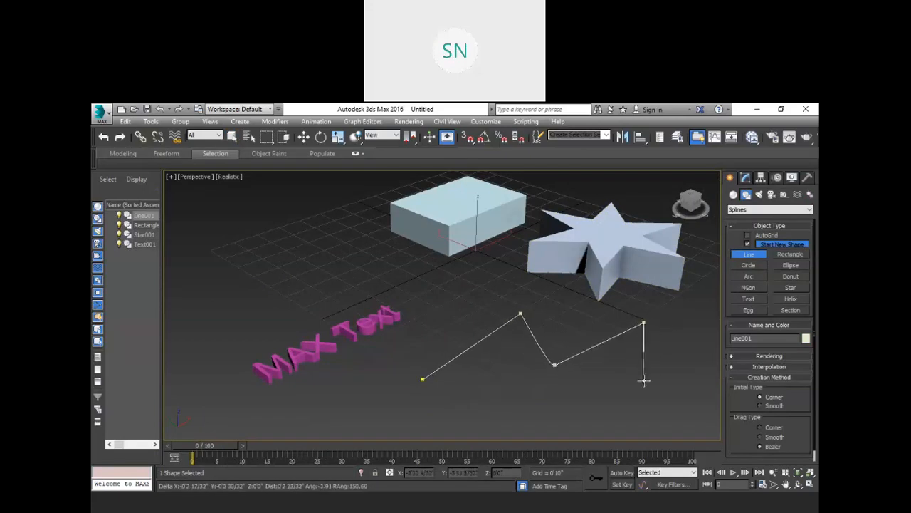
pyautogui.rightClick(672, 330)
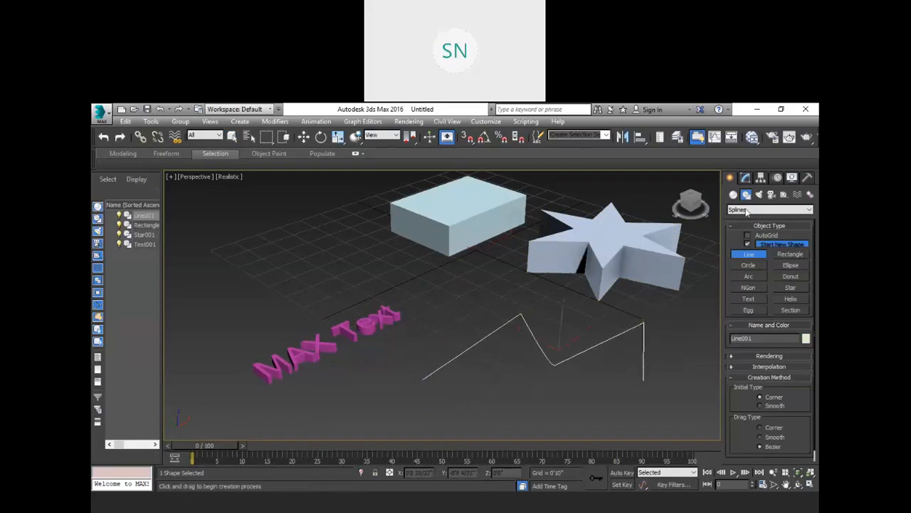
# - Add an Extrude modifier to the zigzag line and raise its amount to about 1'7.5"
pyautogui.click(746, 177)
pyautogui.click(766, 207)
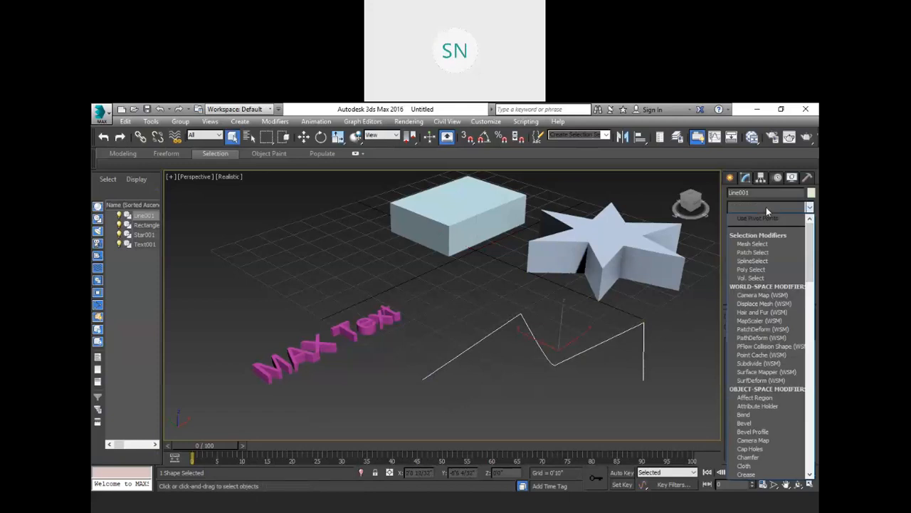
pyautogui.write('ex')
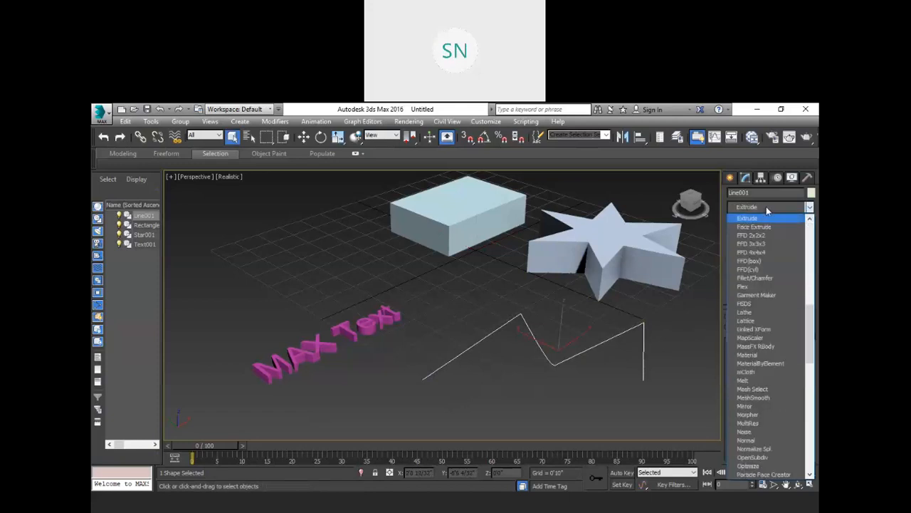
pyautogui.click(765, 219)
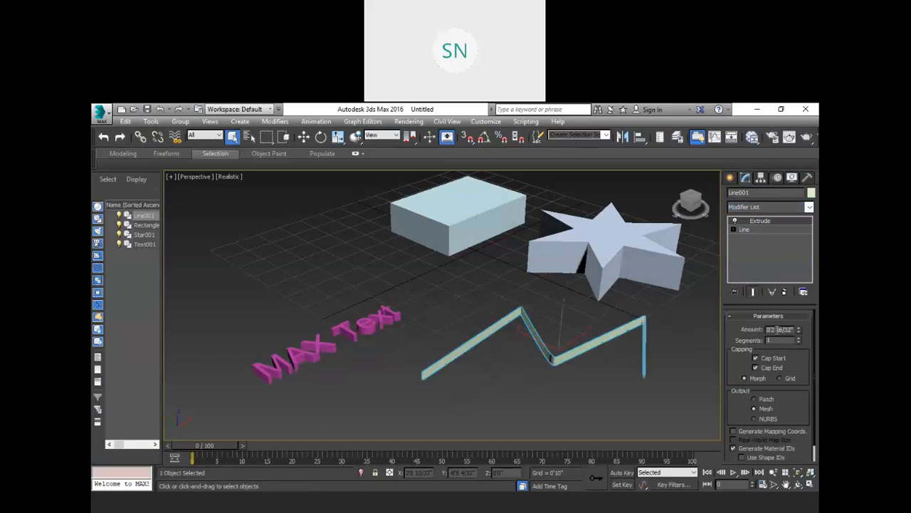
pyautogui.moveTo(798, 332); pyautogui.dragTo(805, 310)
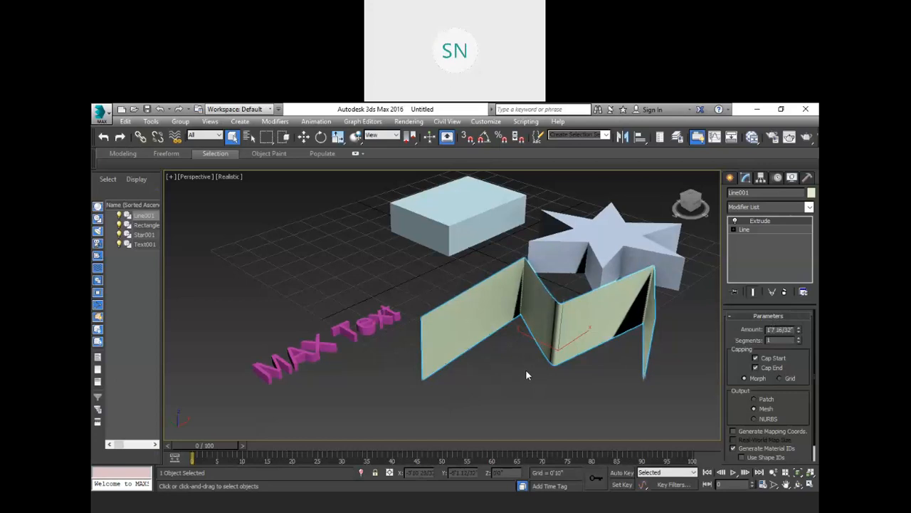
pyautogui.click(502, 377)
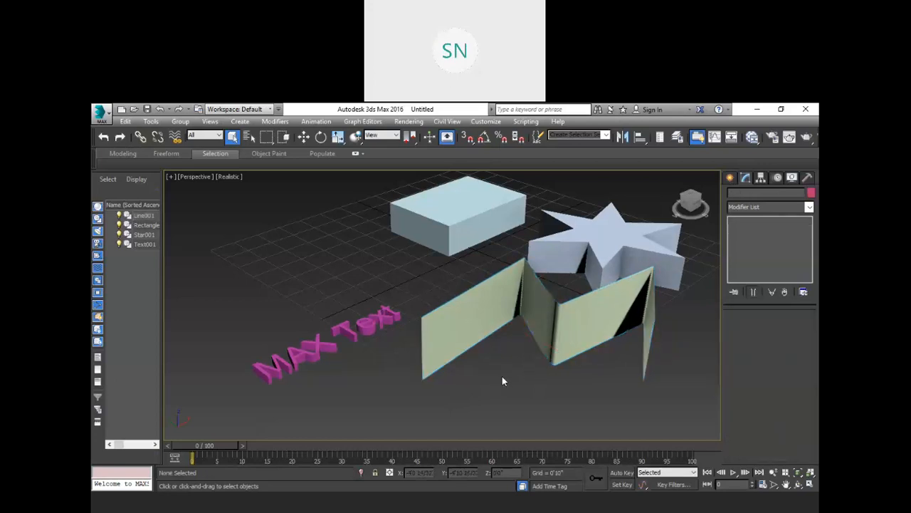
# - Delete all four extruded objects: the box, star, text and zigzag line
pyautogui.click(520, 359)
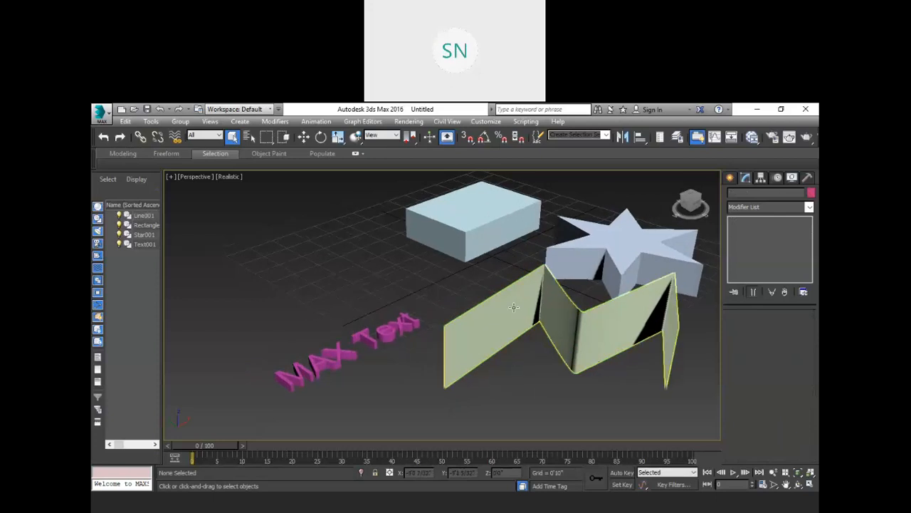
pyautogui.click(483, 286)
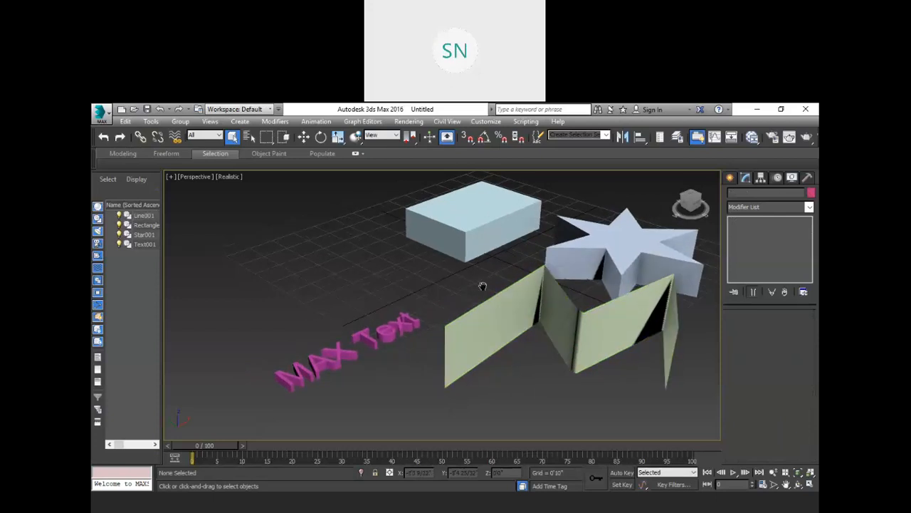
pyautogui.scroll(-6, 484, 292)
pyautogui.scroll(3, 477, 307)
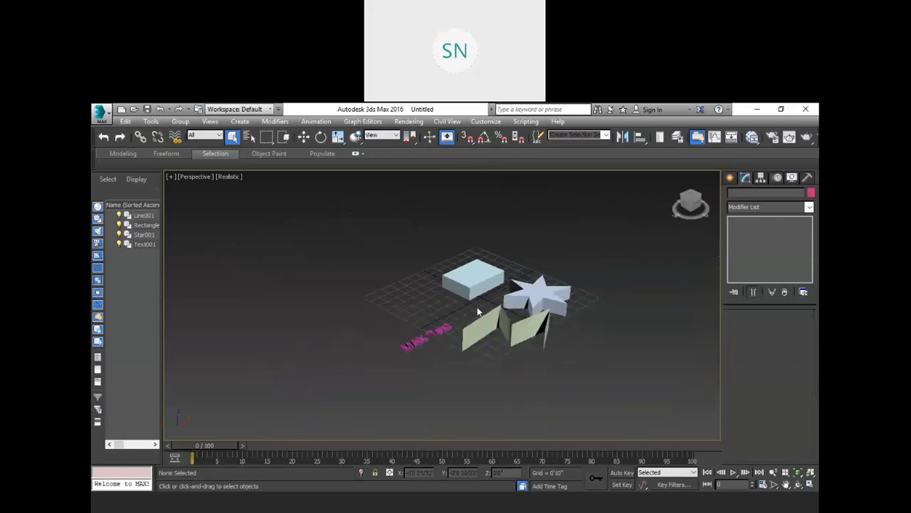
pyautogui.scroll(2, 477, 306)
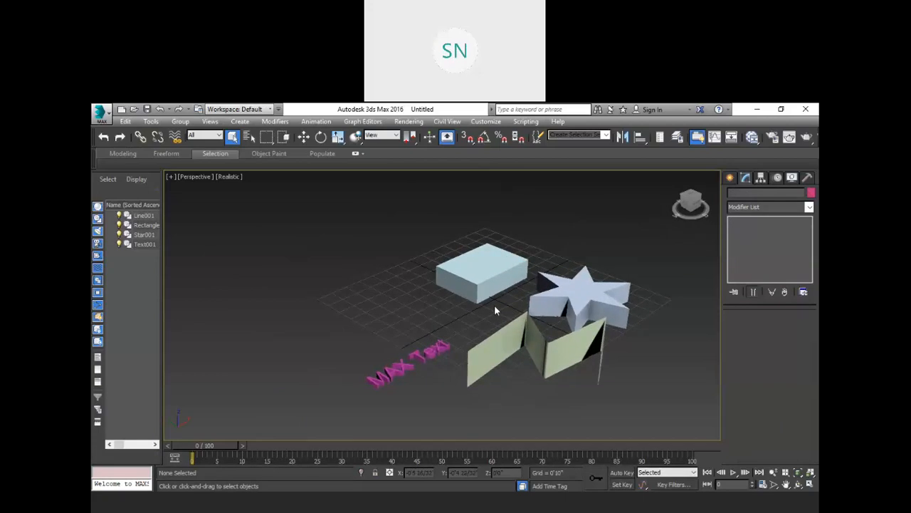
pyautogui.moveTo(496, 309); pyautogui.dragTo(483, 311, button='middle')
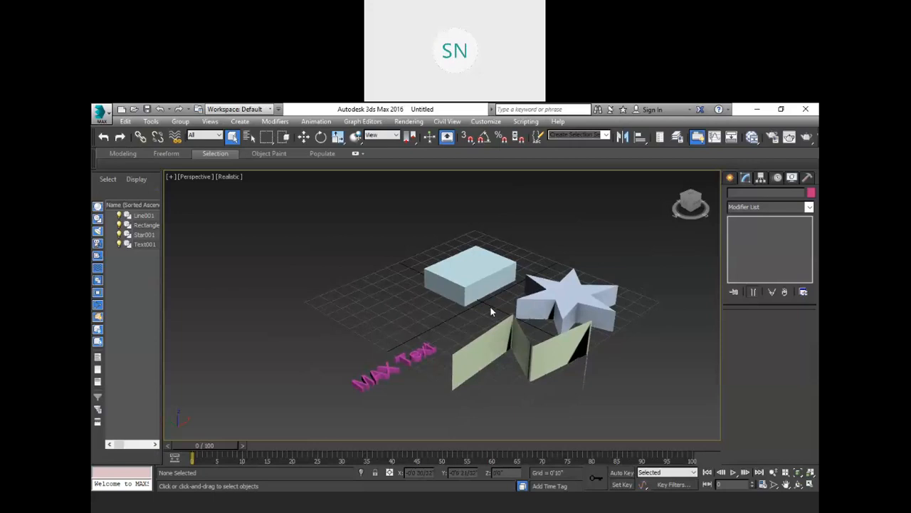
pyautogui.moveTo(502, 294); pyautogui.dragTo(364, 226)
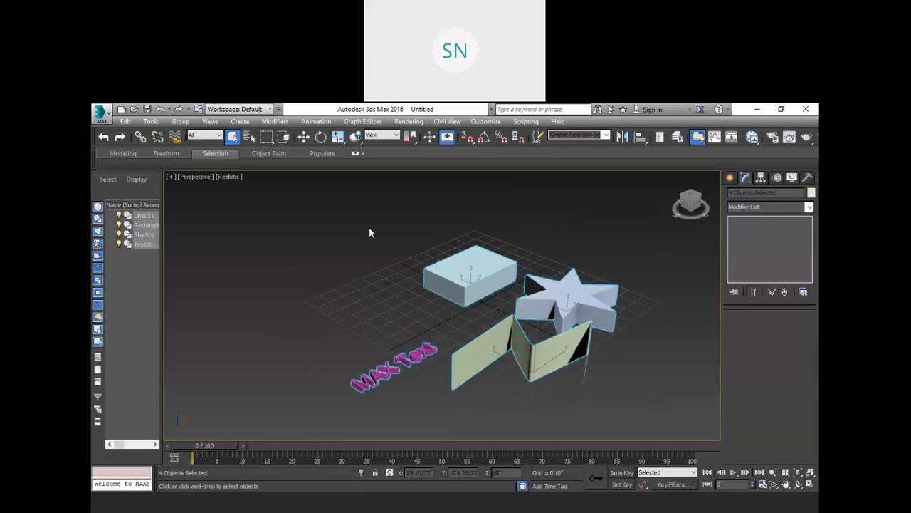
pyautogui.press('Delete')
# - Switch the viewport from Perspective to the Front view
pyautogui.scroll(3, 468, 309)
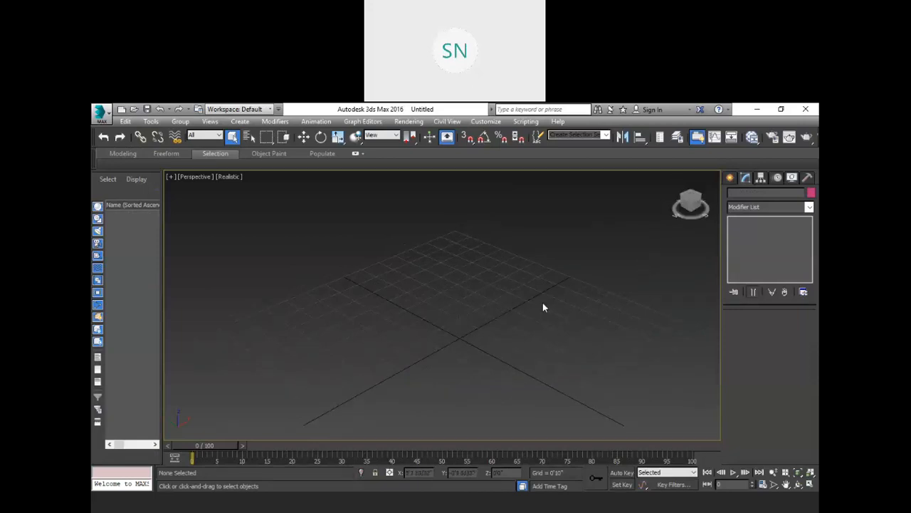
pyautogui.click(186, 177)
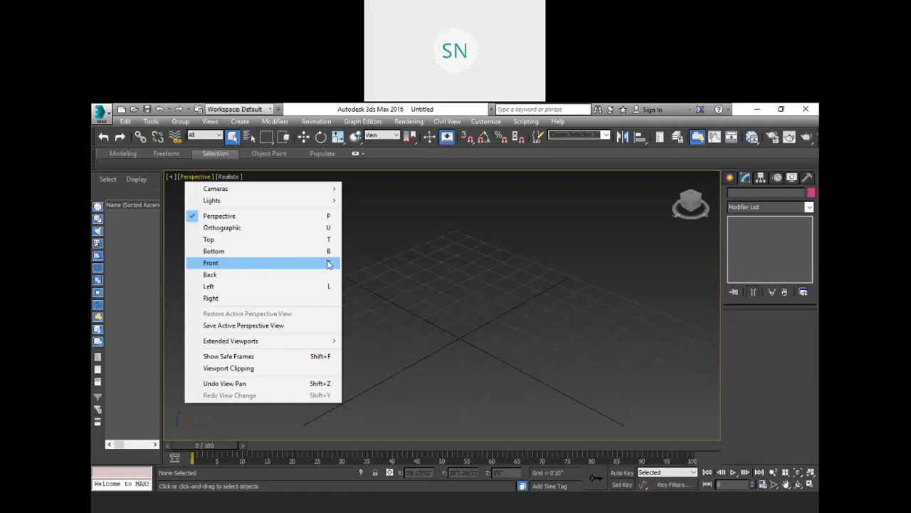
pyautogui.click(464, 264)
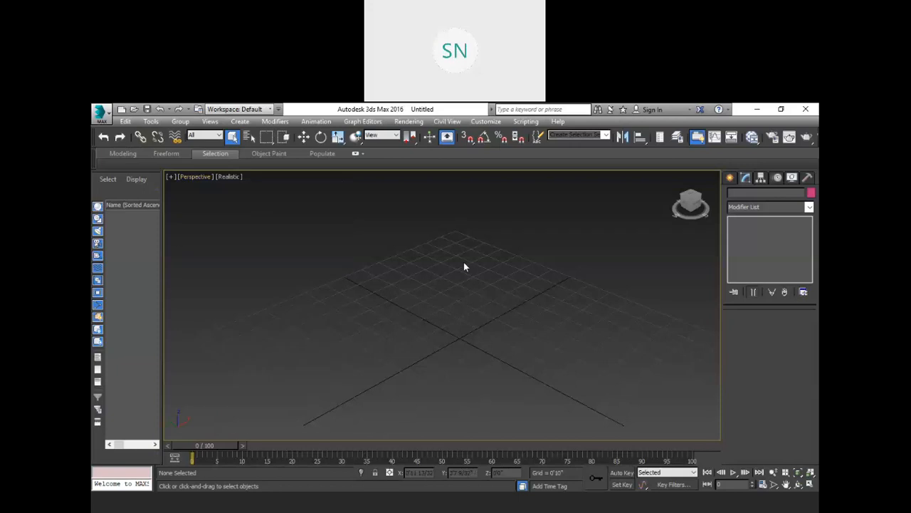
pyautogui.press('f')
pyautogui.moveTo(682, 202)
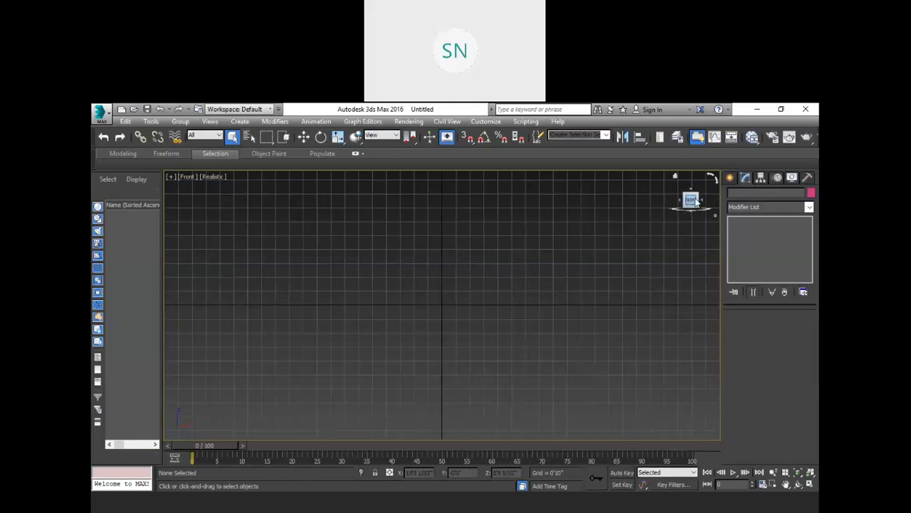
pyautogui.click(729, 177)
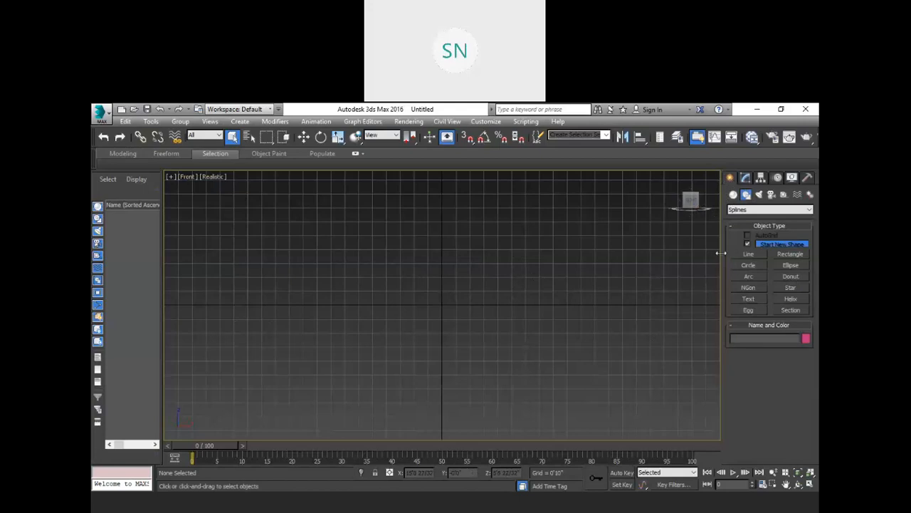
pyautogui.click(749, 255)
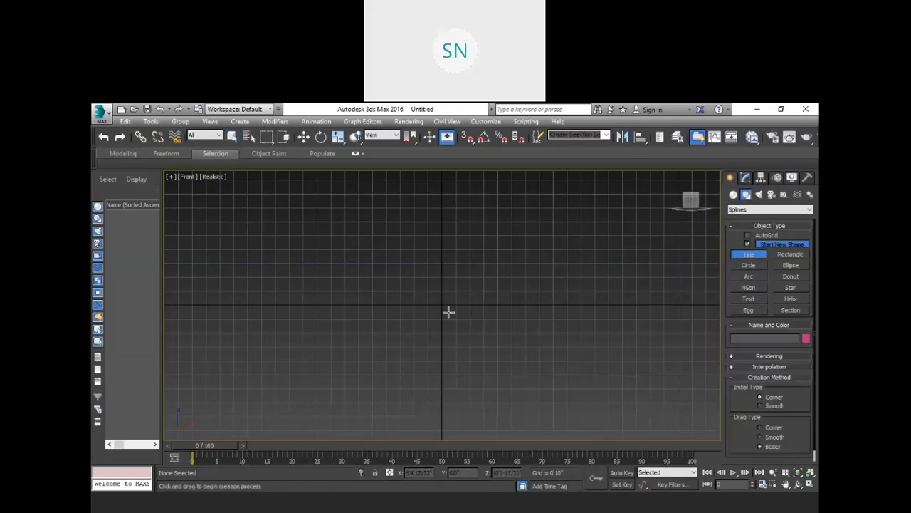
pyautogui.scroll(3, 455, 290)
pyautogui.moveTo(461, 295); pyautogui.dragTo(462, 306, button='middle')
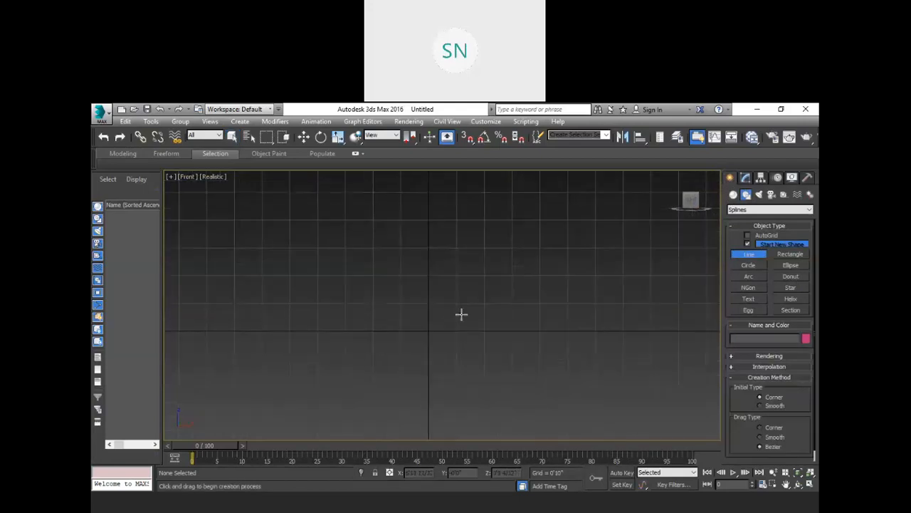
pyautogui.click(428, 329)
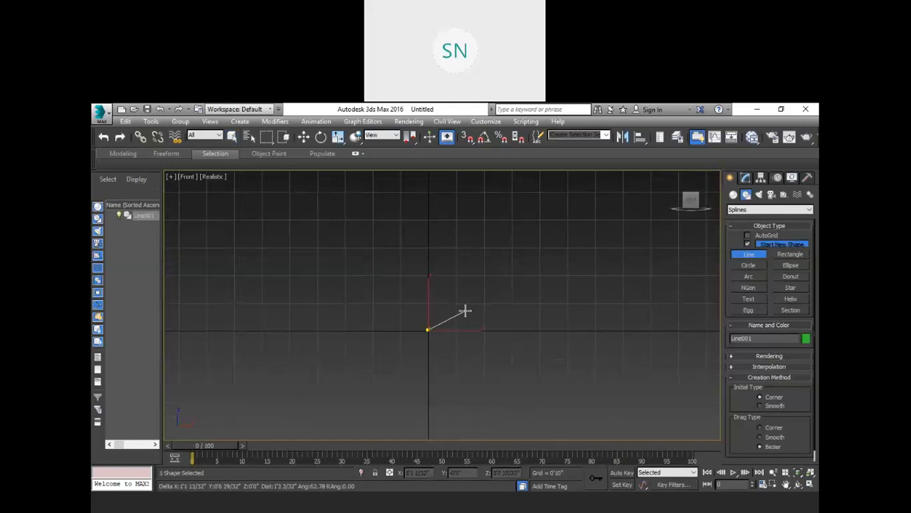
pyautogui.click(531, 327)
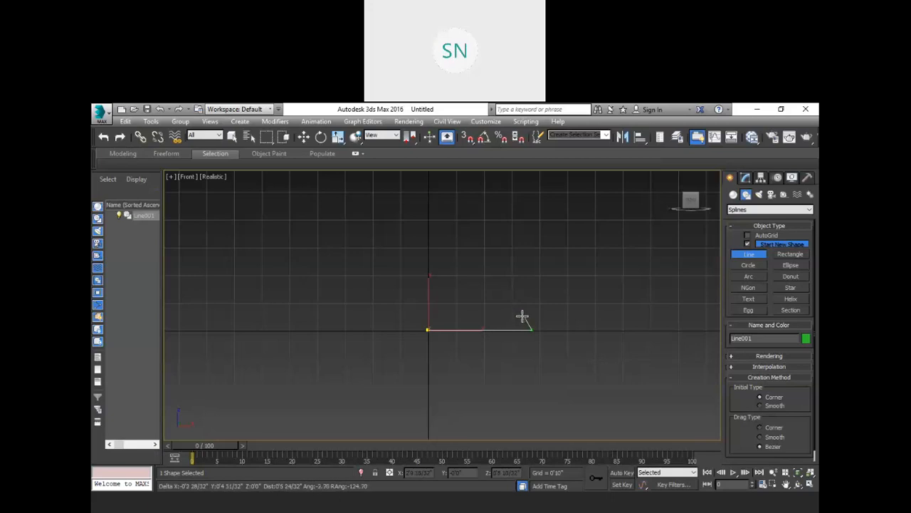
pyautogui.moveTo(520, 315)
pyautogui.mouseDown()
pyautogui.moveTo(501, 312)
pyautogui.moveTo(515, 313)
pyautogui.mouseUp()
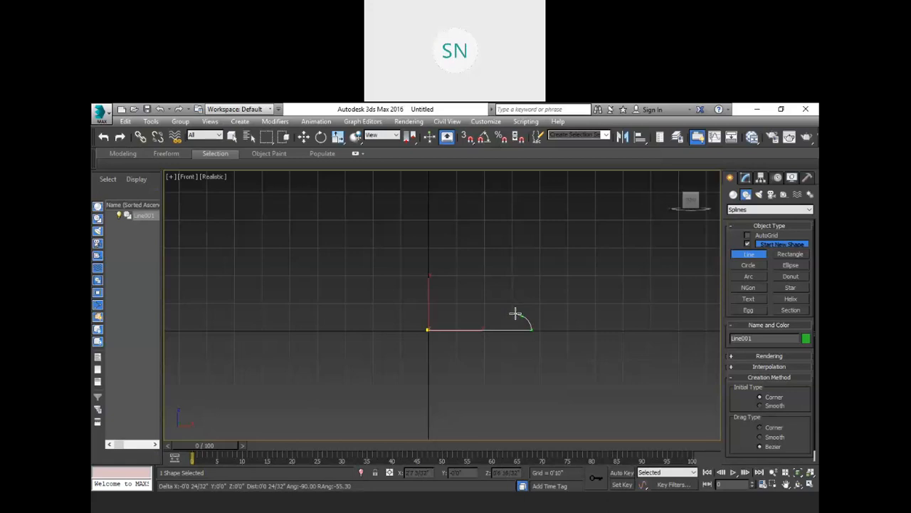
pyautogui.rightClick(519, 299)
pyautogui.rightClick(522, 305)
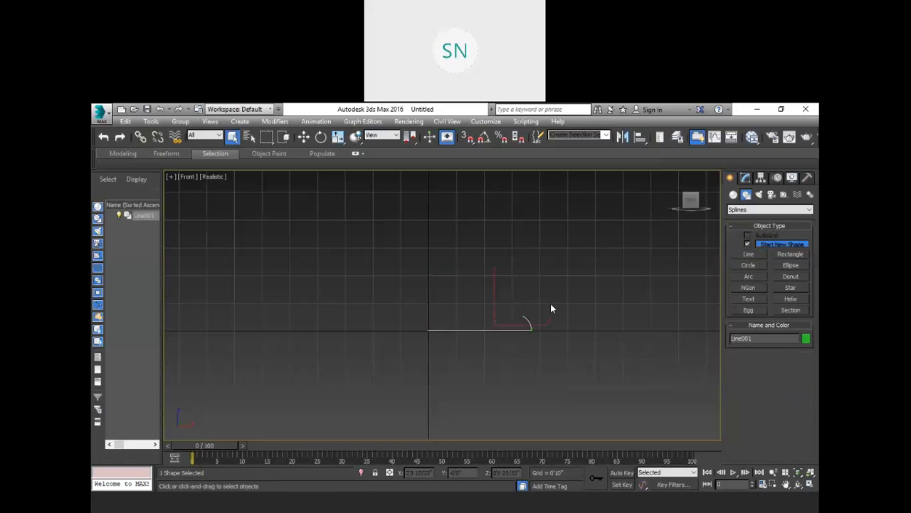
pyautogui.press('Delete')
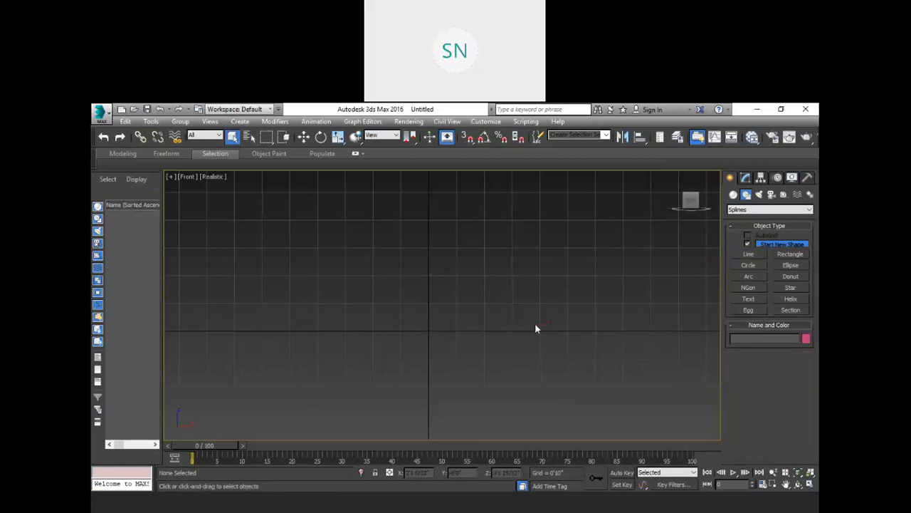
# - Start a Line spline at the origin with Smooth drag type, outlining a goblet's flat base, curved foot and vertical stem beside the vertical axis
pyautogui.click(747, 257)
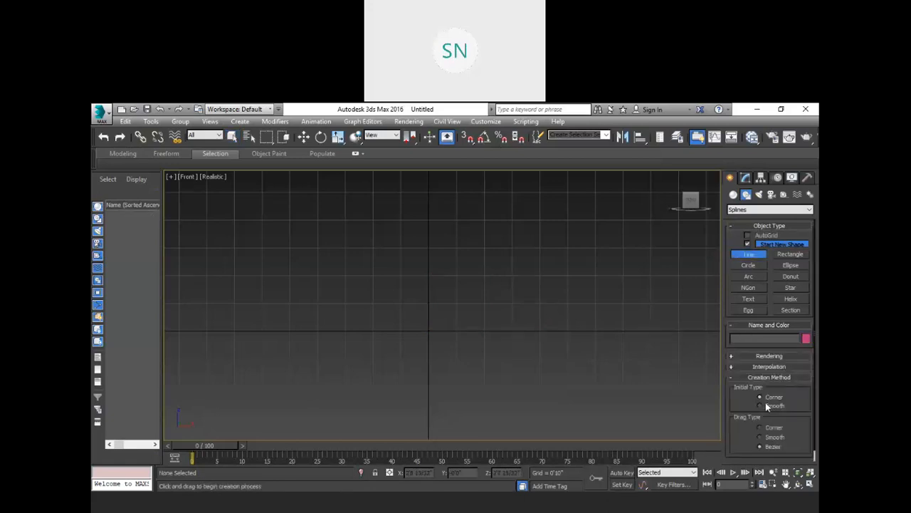
pyautogui.click(760, 436)
pyautogui.click(430, 329)
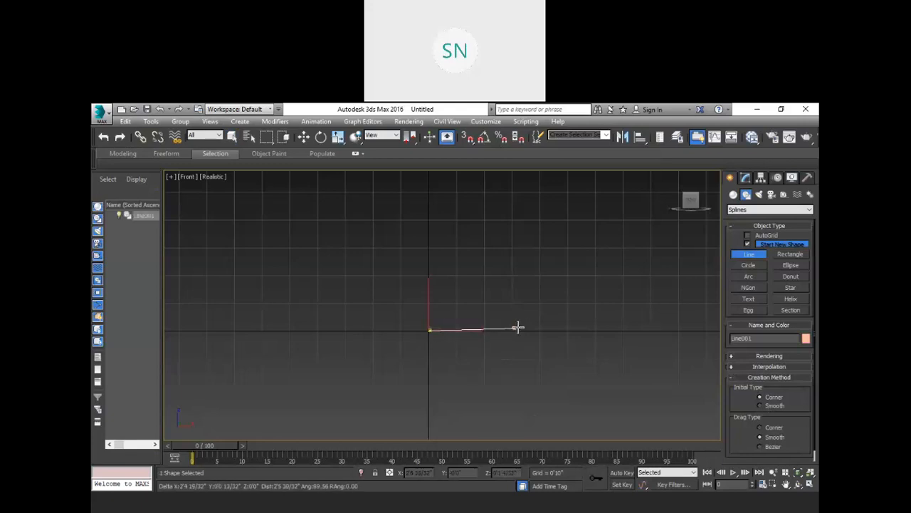
pyautogui.click(502, 329)
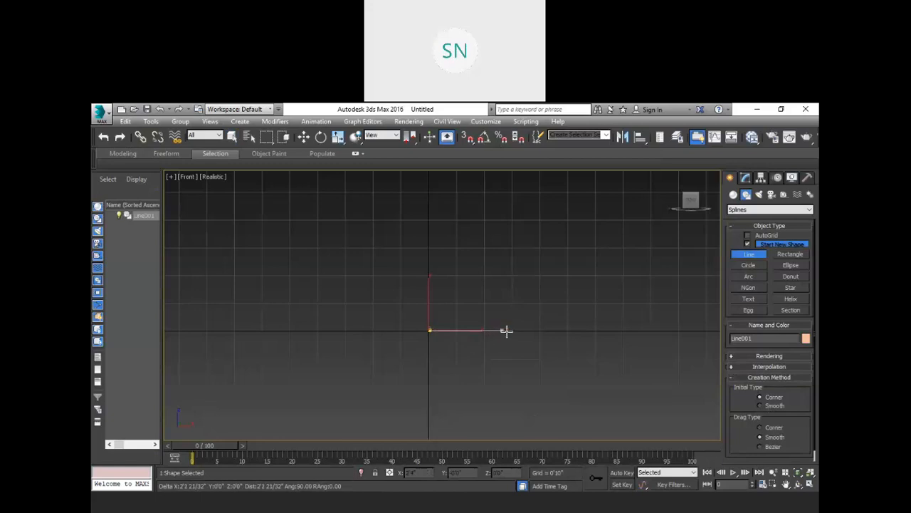
pyautogui.click(540, 329)
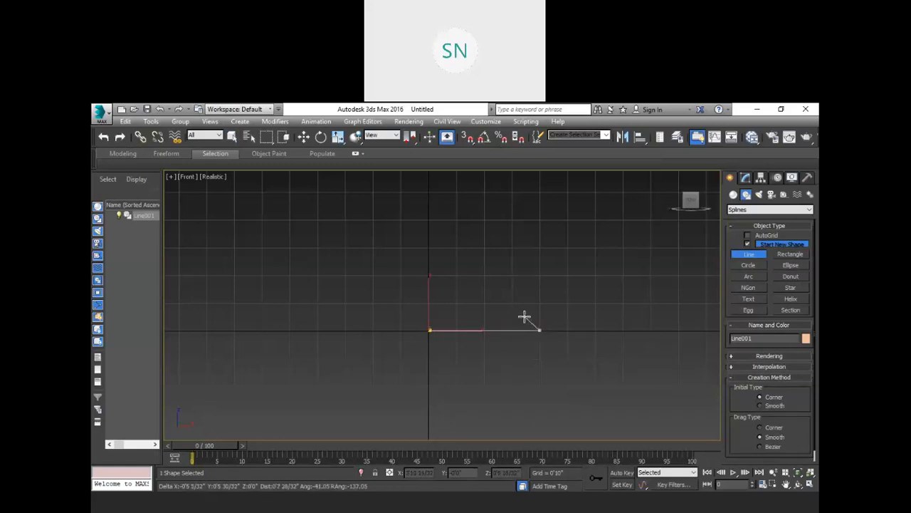
pyautogui.click(520, 315)
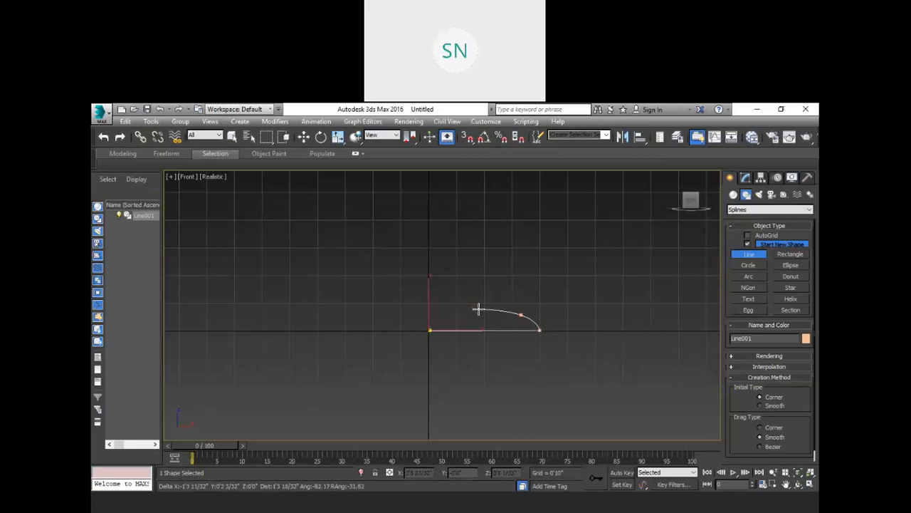
pyautogui.click(477, 309)
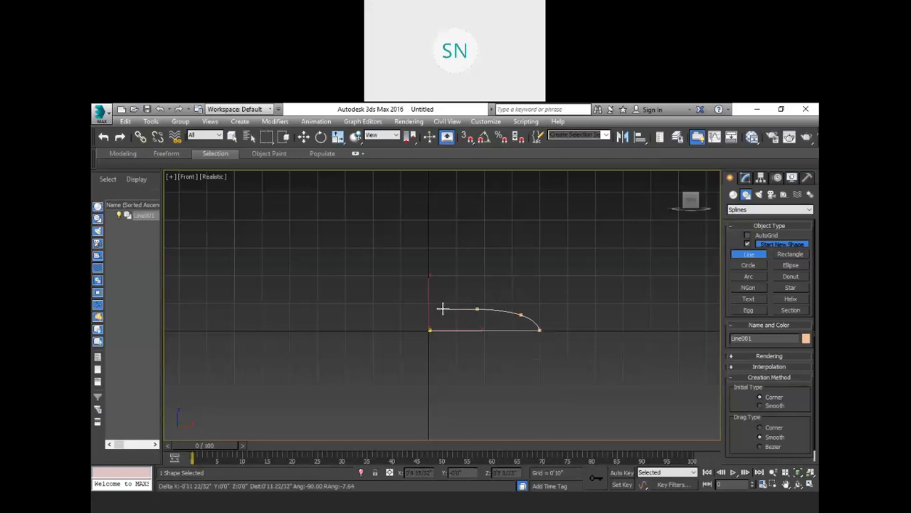
pyautogui.click(442, 308)
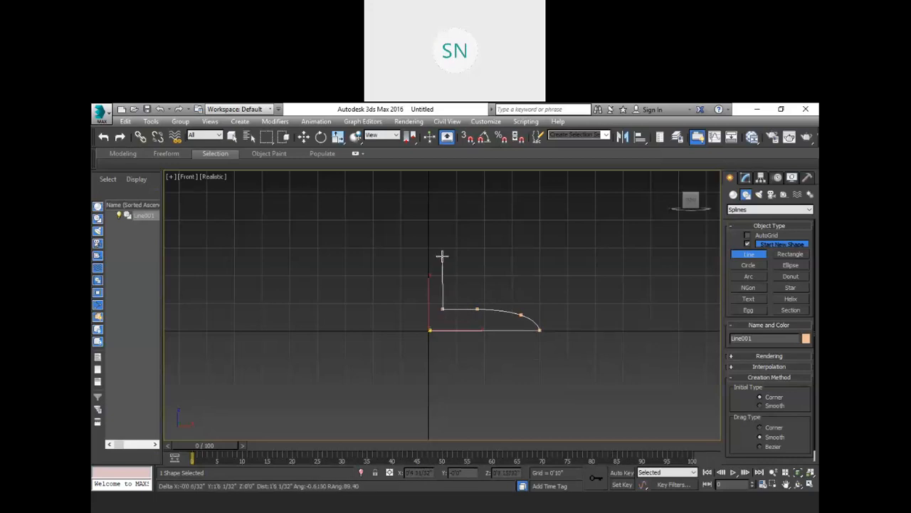
pyautogui.click(443, 207)
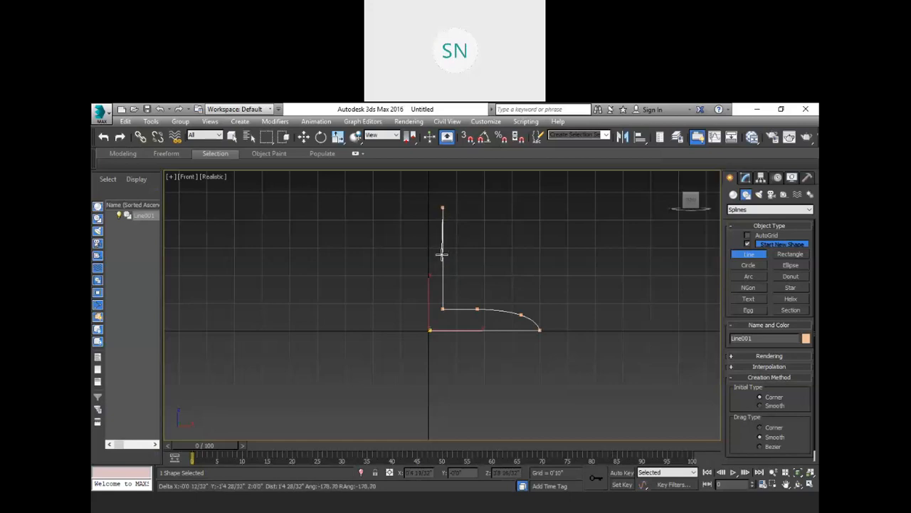
# - Continue the profile from the stem's upper end with a curve outward and upward for the bowl, and end the line open at the rim
pyautogui.scroll(-8, 441, 255)
pyautogui.scroll(3, 447, 143)
pyautogui.scroll(3, 447, 258)
pyautogui.scroll(3, 446, 289)
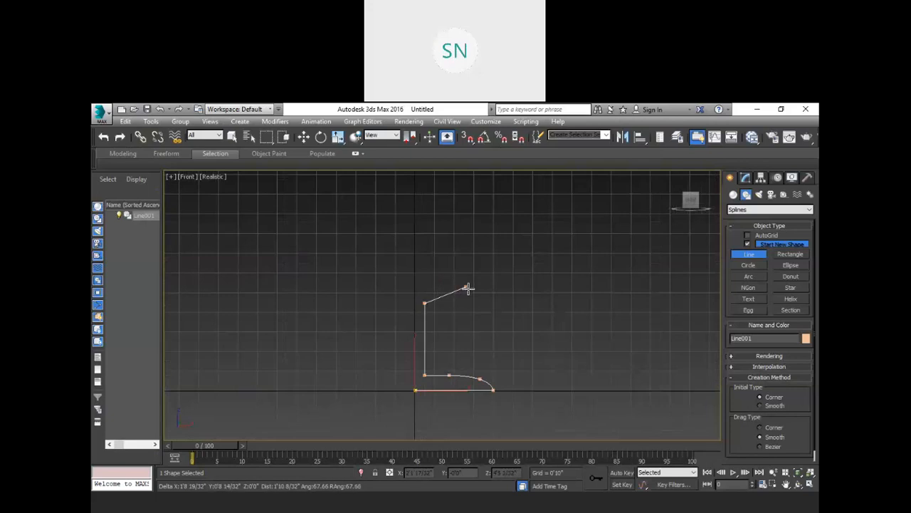
pyautogui.keyDown('shift'); pyautogui.click(475, 282); pyautogui.keyUp('shift')
pyautogui.click(474, 283)
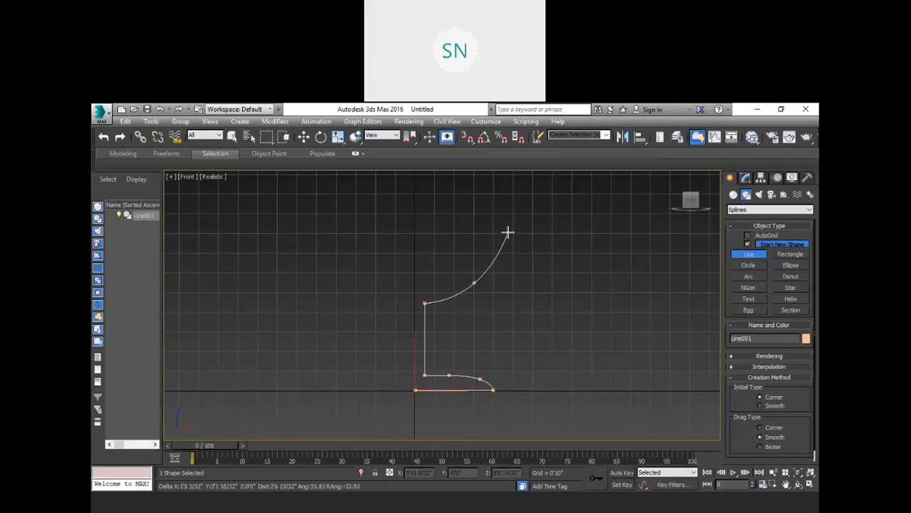
pyautogui.click(508, 230)
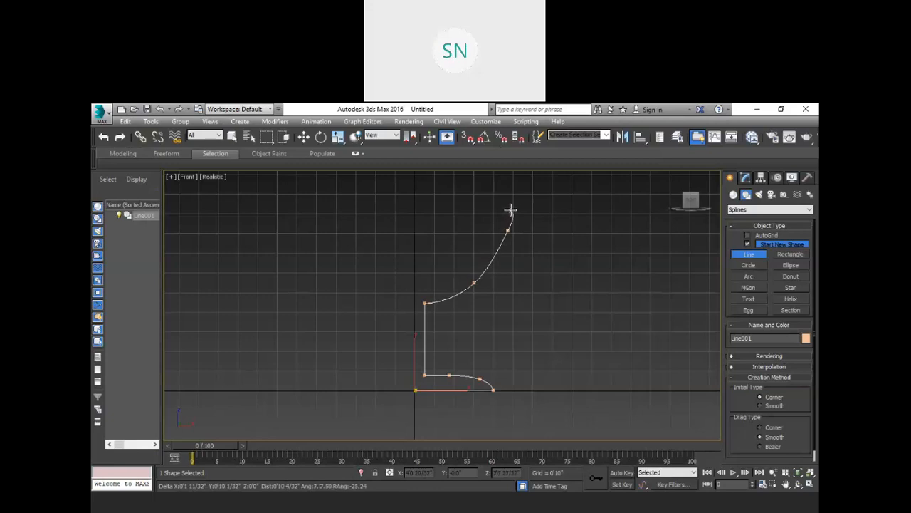
pyautogui.scroll(-2, 513, 202)
pyautogui.scroll(-3, 513, 201)
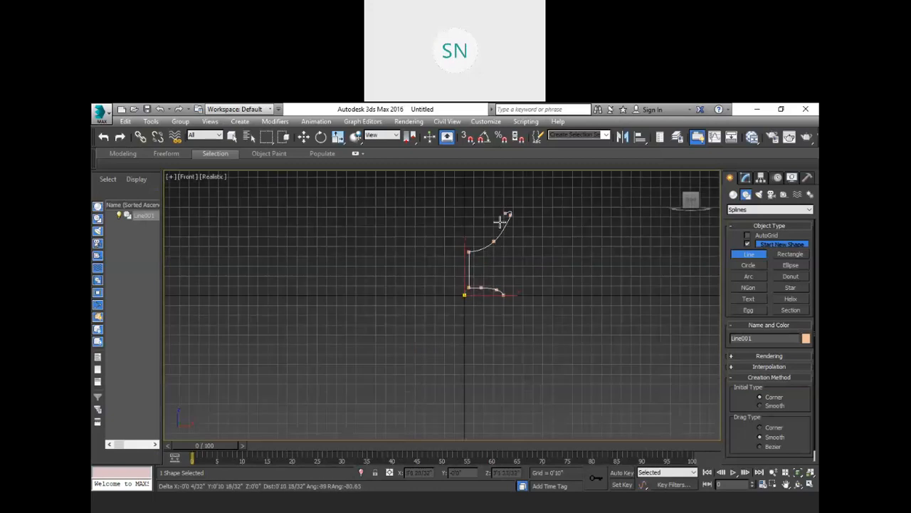
pyautogui.scroll(2, 508, 188)
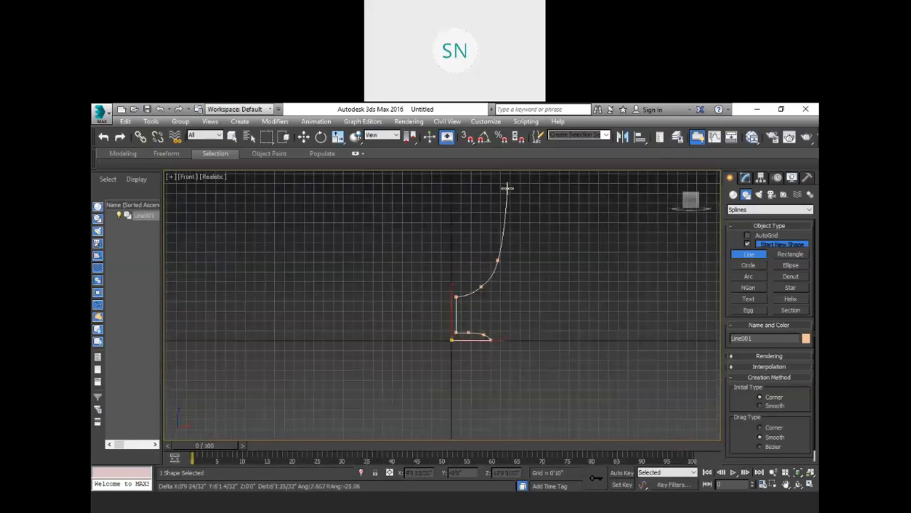
pyautogui.scroll(1, 508, 187)
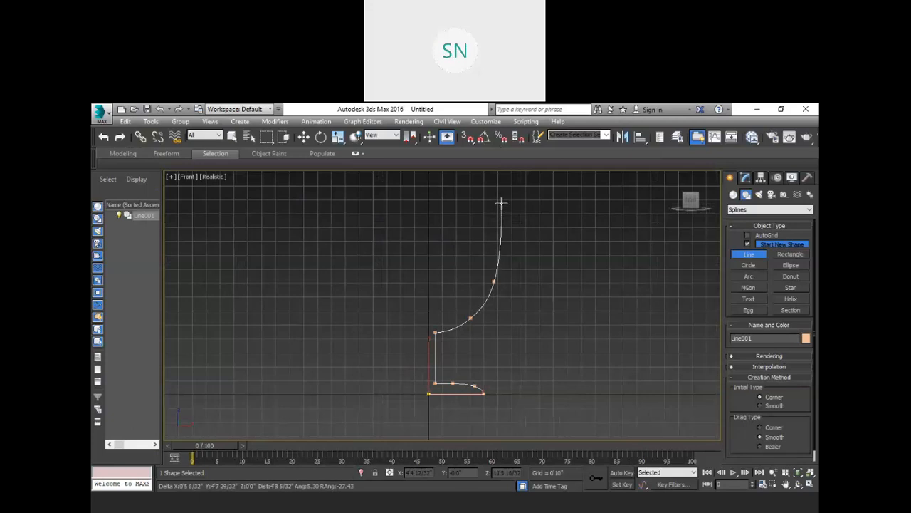
pyautogui.click(501, 203)
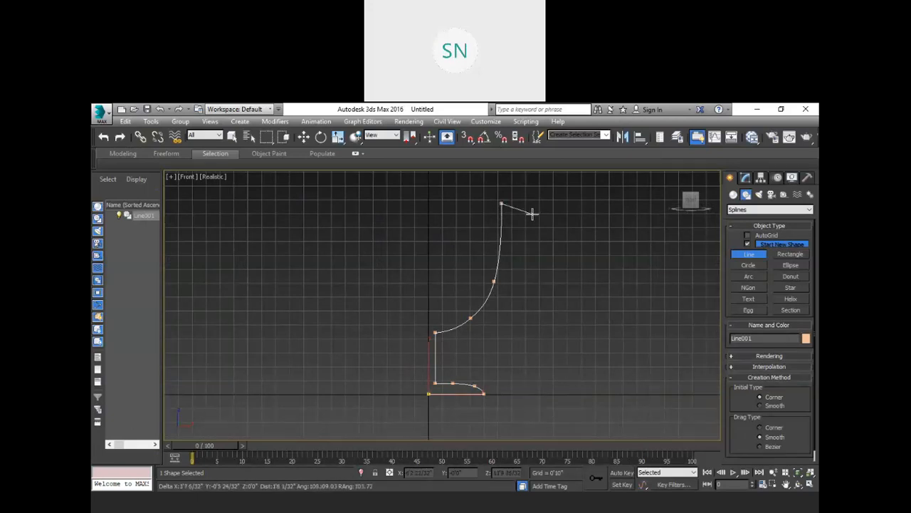
pyautogui.rightClick(532, 214)
pyautogui.scroll(2, 451, 364)
pyautogui.scroll(-2, 474, 358)
pyautogui.scroll(1, 511, 381)
pyautogui.moveTo(511, 381); pyautogui.dragTo(486, 365, button='middle')
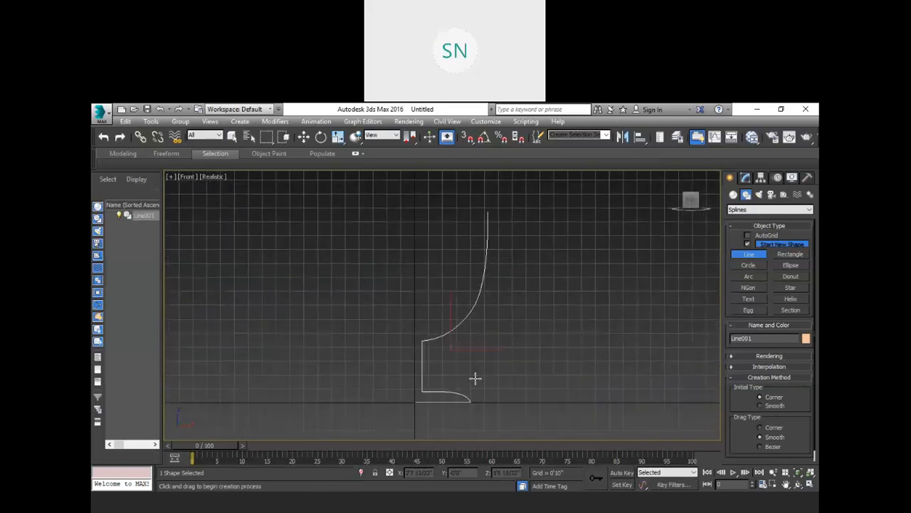
pyautogui.scroll(4, 422, 403)
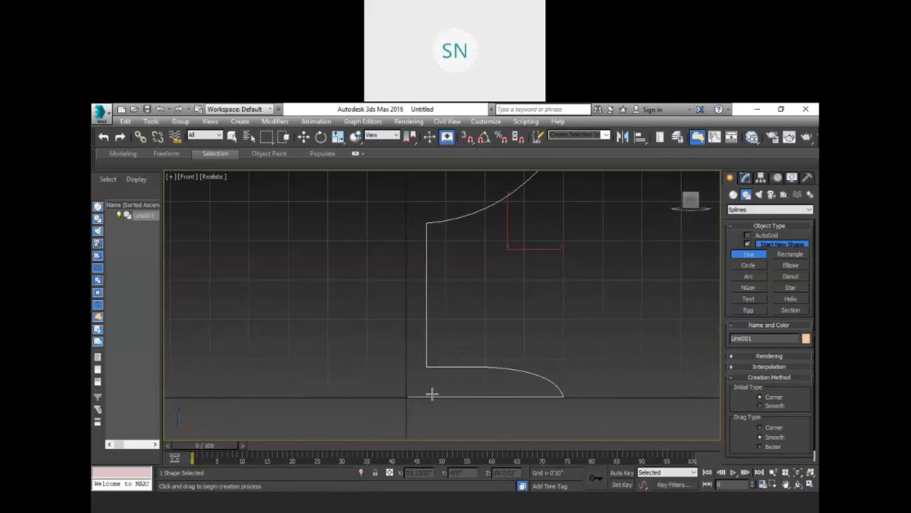
pyautogui.click(431, 397)
pyautogui.scroll(-2, 474, 362)
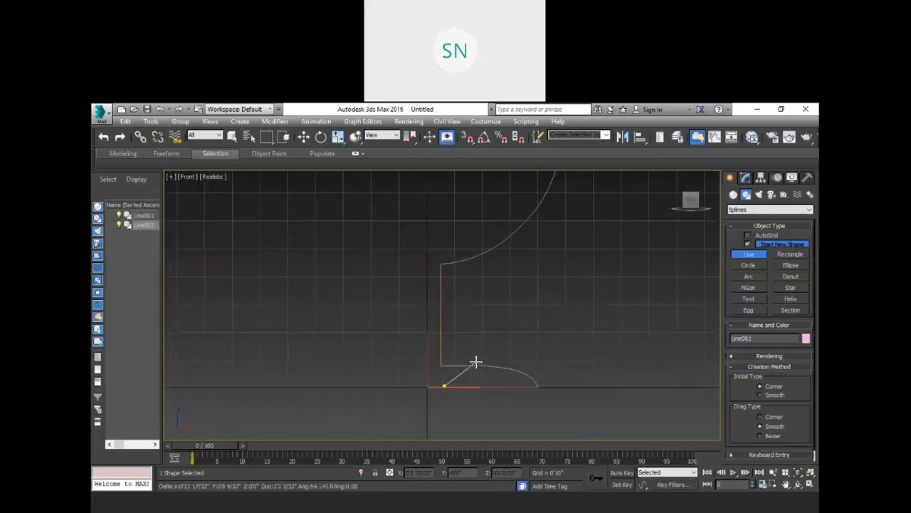
pyautogui.rightClick(505, 383)
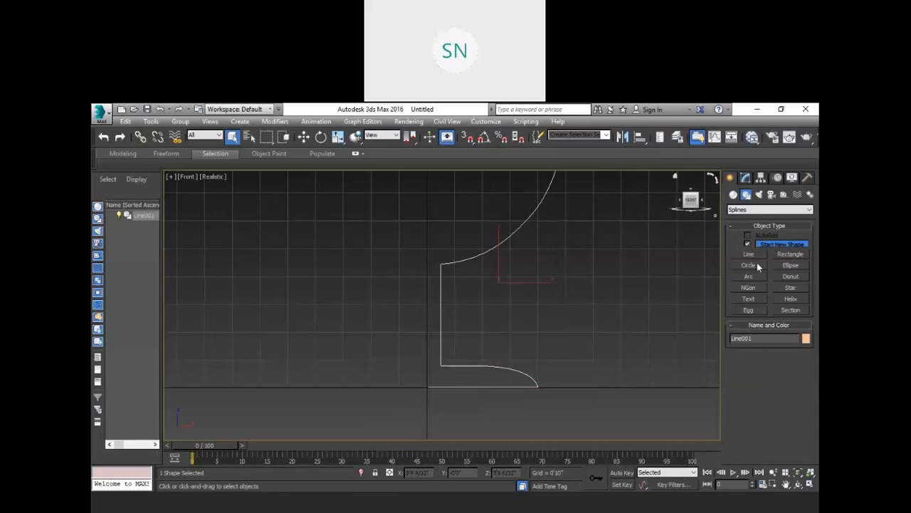
# - Select the goblet profile line and examine where its base starts at the origin and how the whole outline runs
pyautogui.click(608, 320)
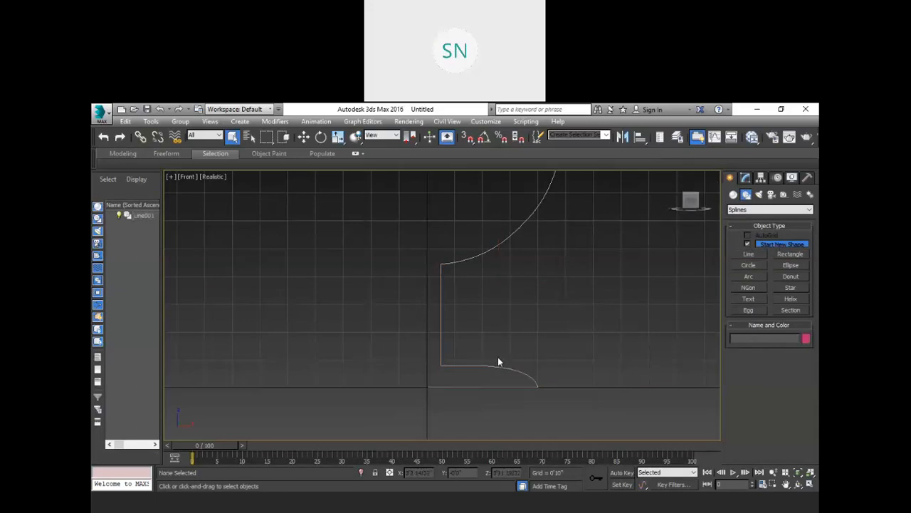
pyautogui.click(440, 332)
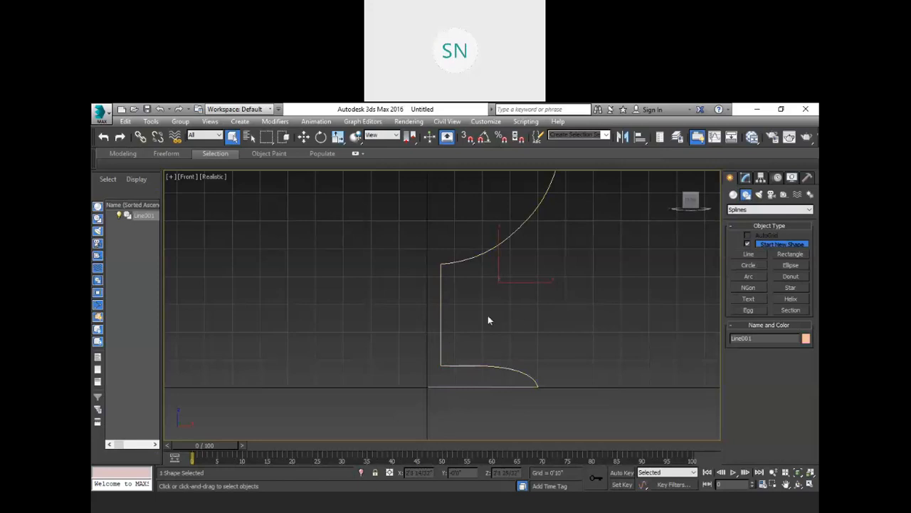
pyautogui.scroll(5, 432, 384)
pyautogui.scroll(3, 436, 376)
pyautogui.scroll(-5, 433, 352)
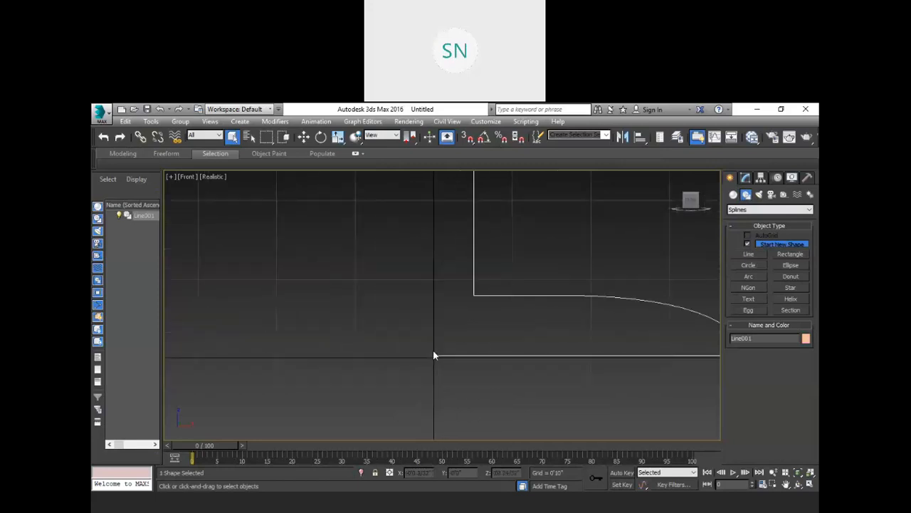
pyautogui.scroll(1, 471, 348)
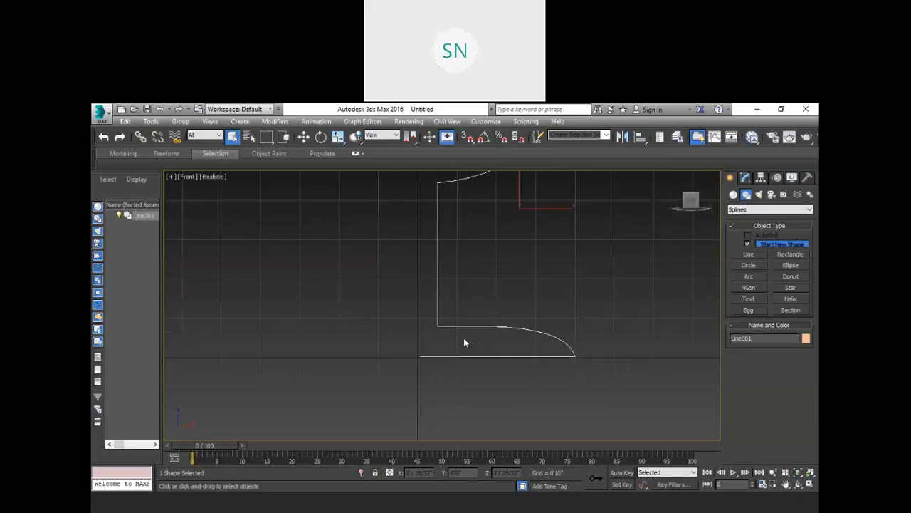
pyautogui.scroll(-2, 453, 275)
pyautogui.moveTo(491, 272); pyautogui.dragTo(494, 319, button='middle')
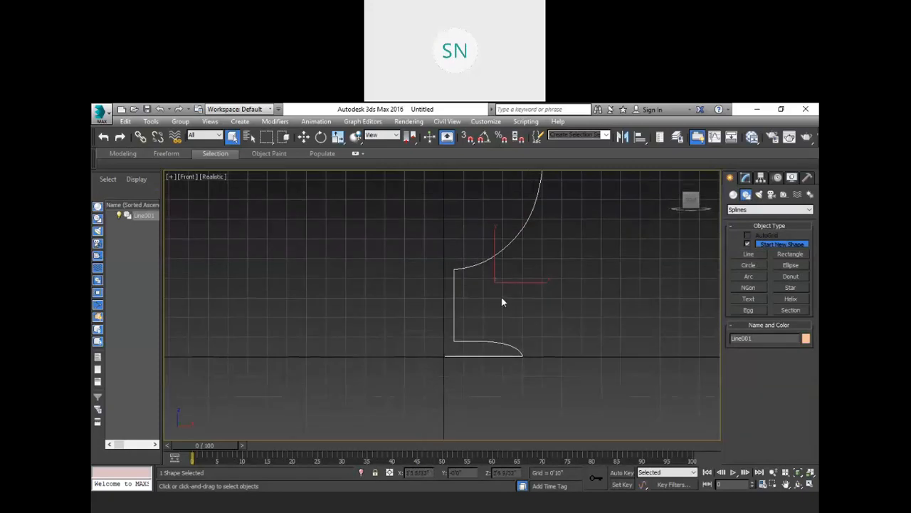
pyautogui.scroll(-2, 532, 332)
pyautogui.moveTo(585, 352); pyautogui.dragTo(528, 361, button='middle')
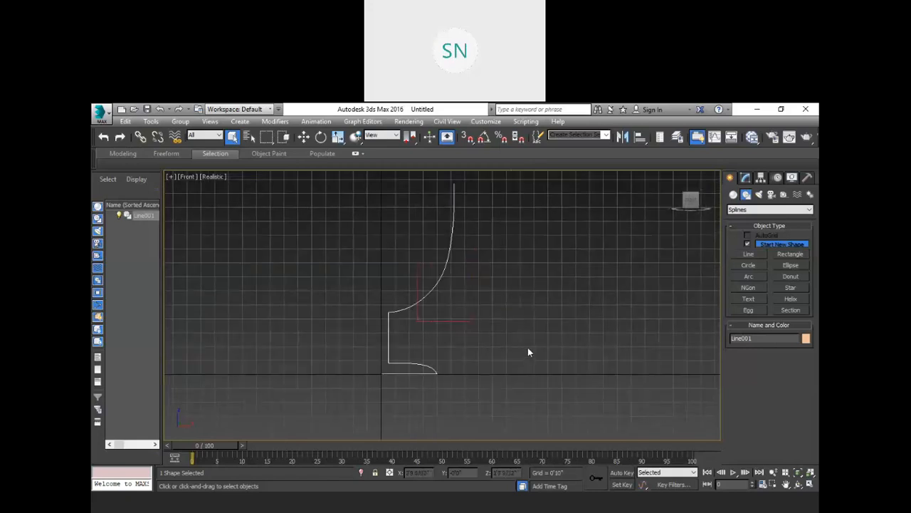
pyautogui.moveTo(522, 356); pyautogui.dragTo(478, 332, button='middle')
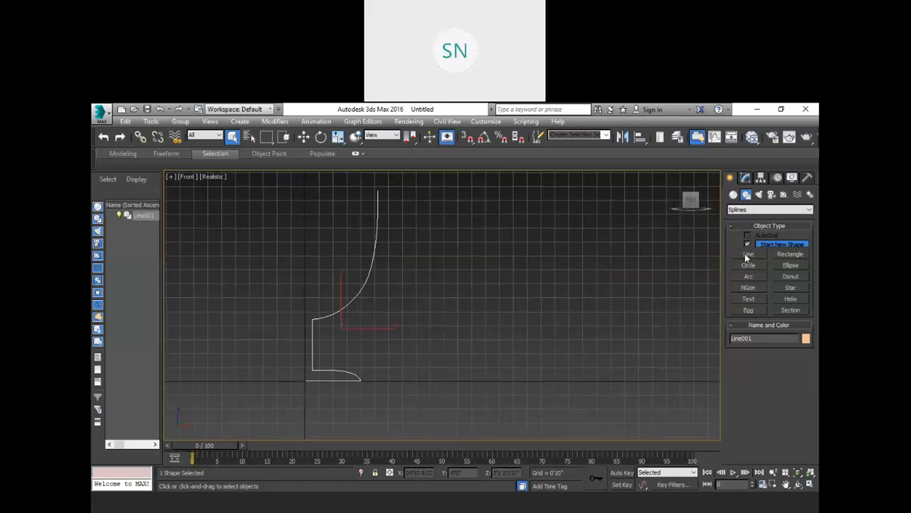
# - Draw an open eight-point line beside the goblet profile, with one smooth curved point between the two peaks and straight corners elsewhere
pyautogui.click(748, 255)
pyautogui.click(446, 329)
pyautogui.click(528, 229)
pyautogui.moveTo(555, 340); pyautogui.dragTo(558, 340)
pyautogui.click(636, 278)
pyautogui.click(607, 397)
pyautogui.click(533, 406)
pyautogui.click(513, 366)
pyautogui.click(453, 396)
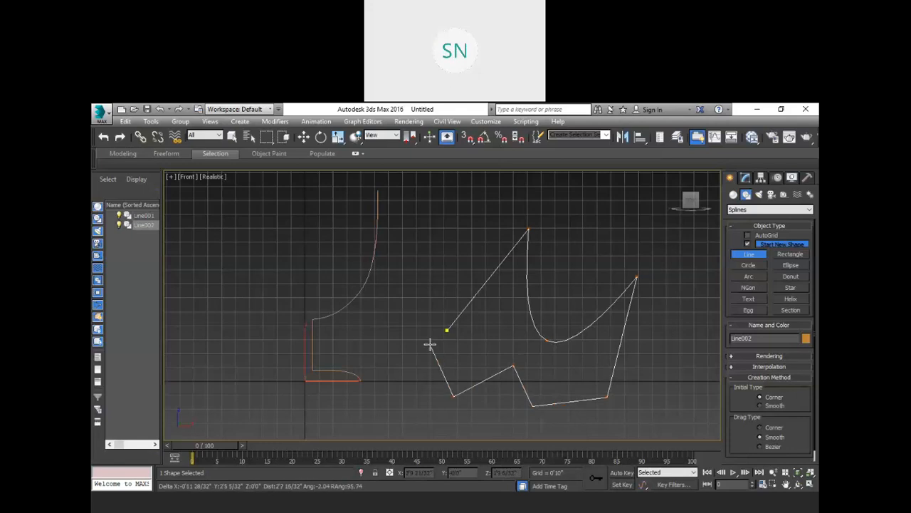
pyautogui.rightClick(528, 337)
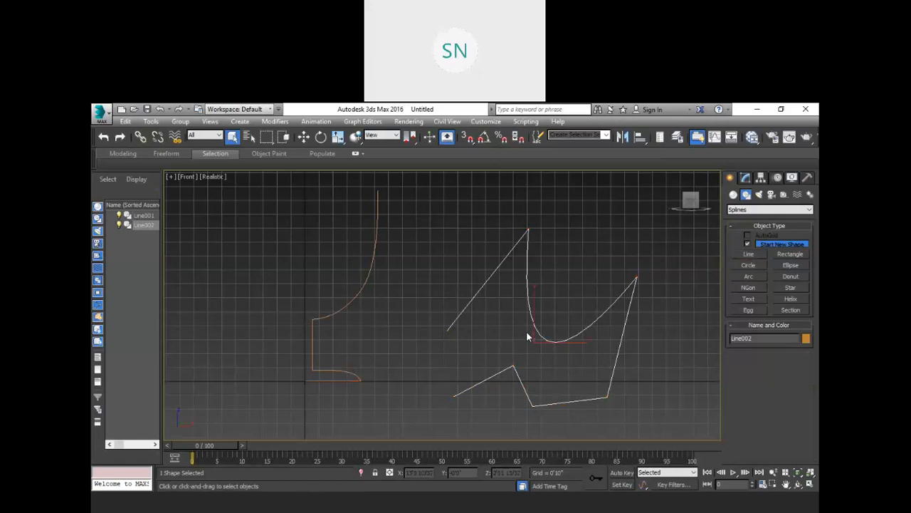
# - Convert the new eight-point line to an Editable Spline
pyautogui.rightClick(539, 257)
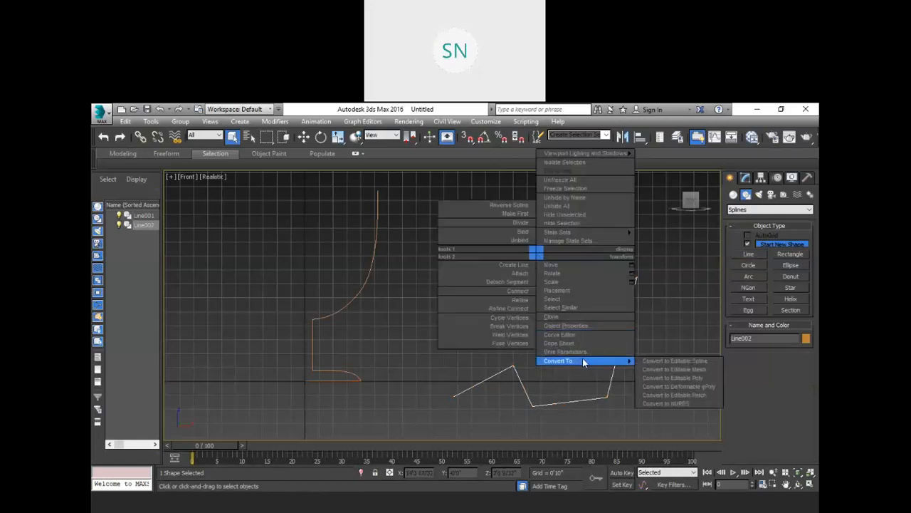
pyautogui.moveTo(623, 360)
pyautogui.click(664, 361)
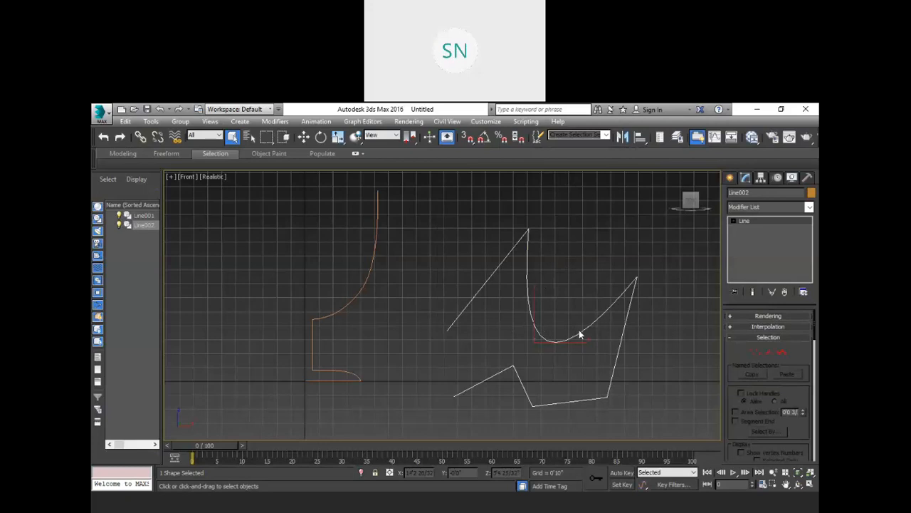
# - Enter Vertex level on the eight-point line and select its right peak, lower right corner and lower middle corner in turn
pyautogui.moveTo(582, 325); pyautogui.dragTo(487, 317, button='middle')
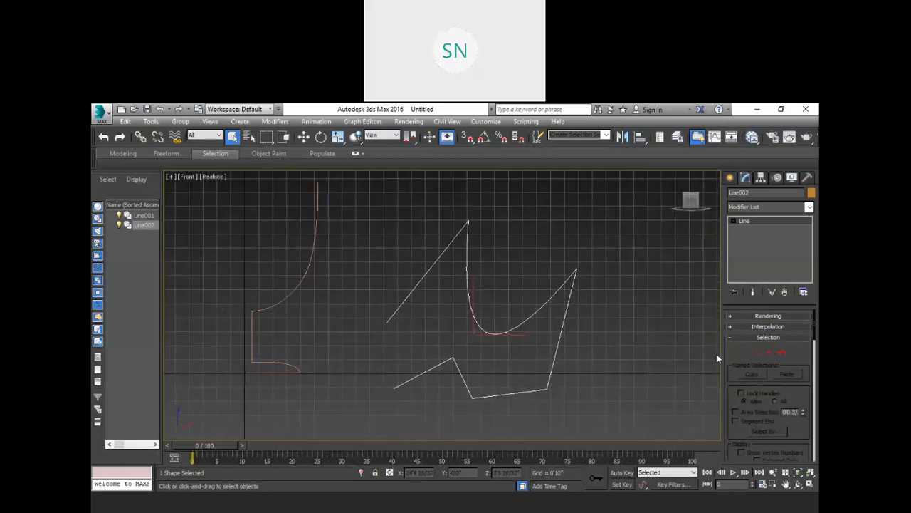
pyautogui.click(753, 353)
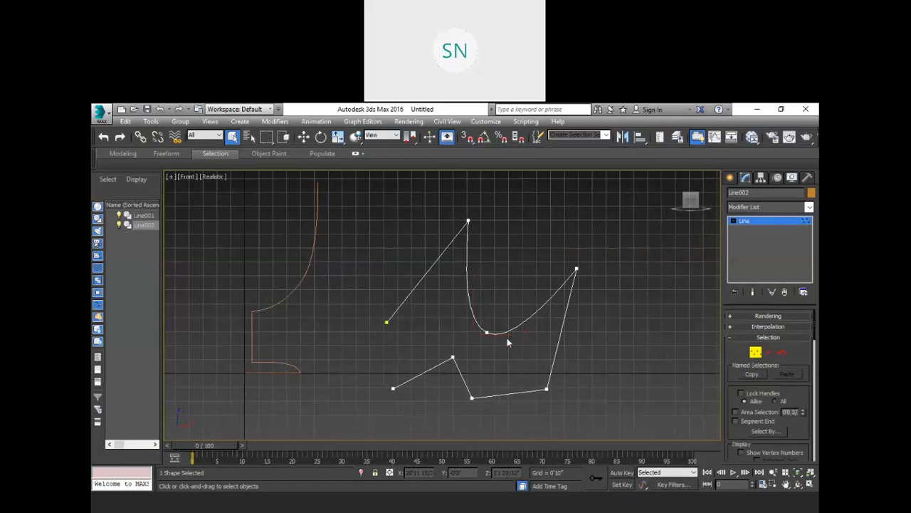
pyautogui.moveTo(568, 249); pyautogui.dragTo(584, 281)
pyautogui.moveTo(541, 375); pyautogui.dragTo(567, 399)
pyautogui.click(472, 397)
# - Select the curved segments and right-hand segment at Segment level, and the entire outline at Spline level
pyautogui.click(774, 353)
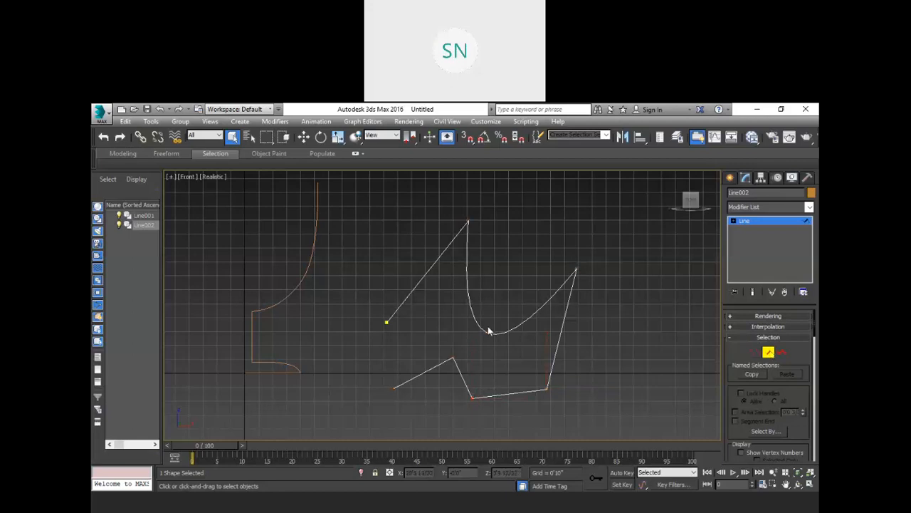
pyautogui.click(466, 273)
pyautogui.moveTo(533, 313); pyautogui.dragTo(534, 315)
pyautogui.click(562, 331)
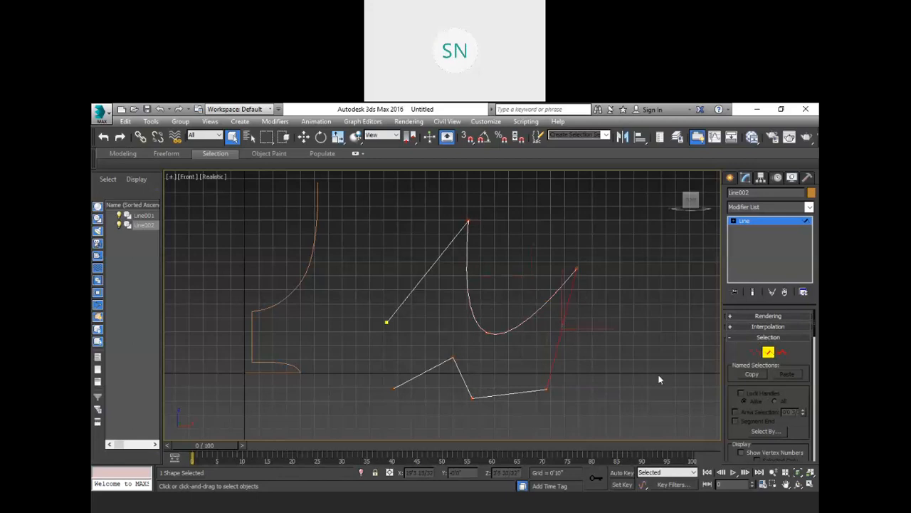
pyautogui.click(782, 352)
pyautogui.click(562, 323)
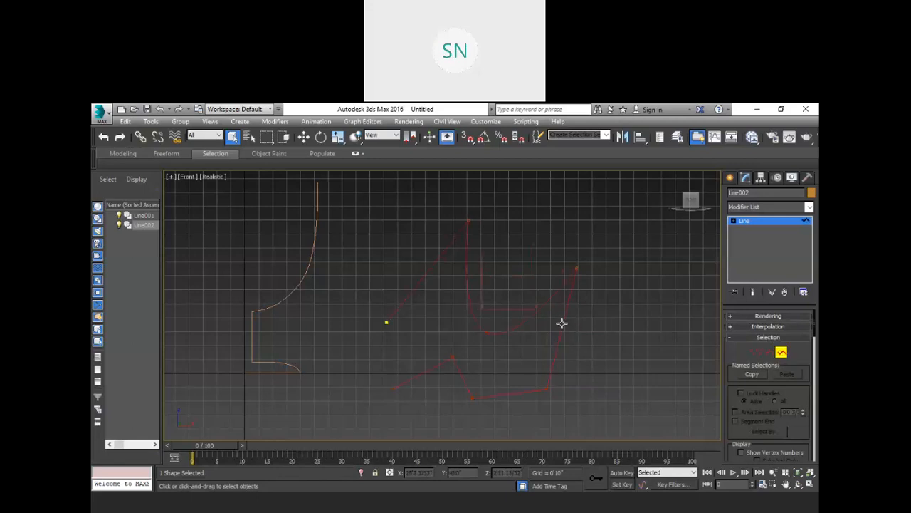
# - Select the right peak of the eight-point line at Vertex level and Fillet it generously into a rounded curve
pyautogui.click(755, 352)
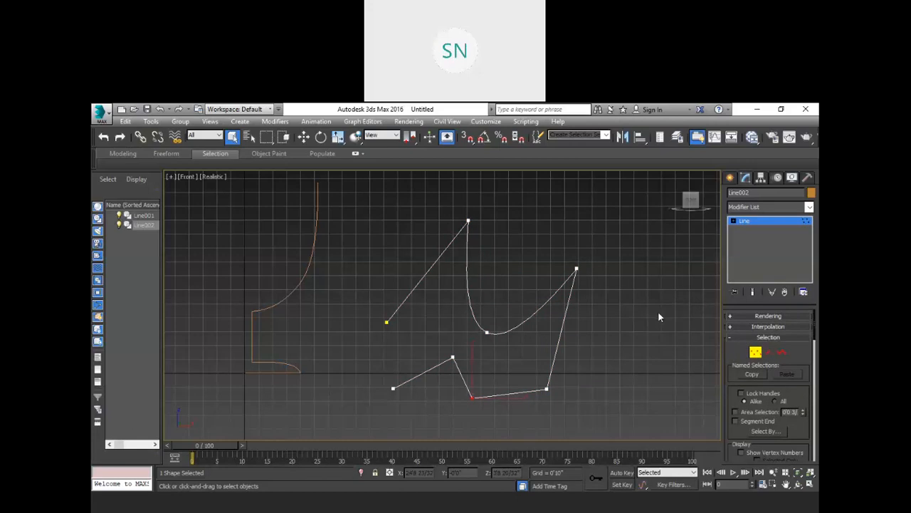
pyautogui.moveTo(560, 234); pyautogui.dragTo(600, 304)
pyautogui.moveTo(736, 349)
pyautogui.mouseDown()
pyautogui.moveTo(727, 179)
pyautogui.moveTo(751, 357)
pyautogui.mouseUp()
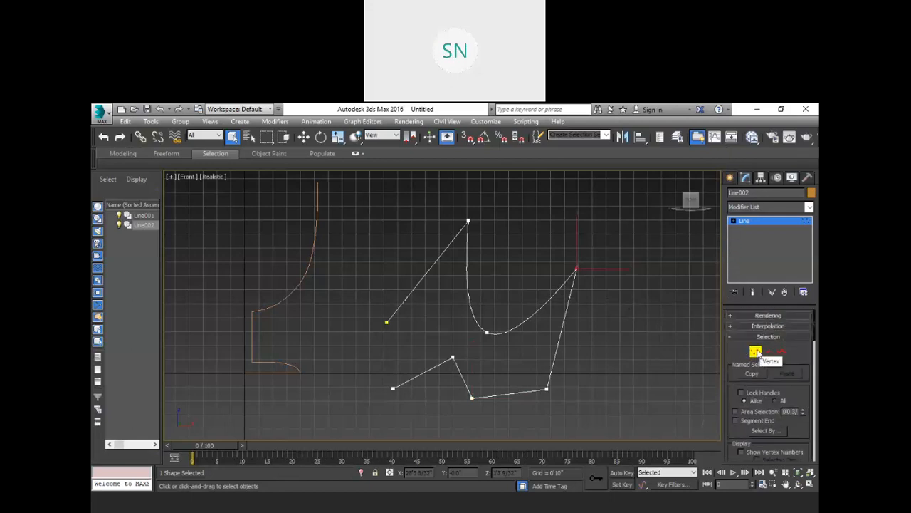
pyautogui.moveTo(564, 226); pyautogui.dragTo(609, 310)
pyautogui.moveTo(734, 356); pyautogui.dragTo(721, 105)
pyautogui.moveTo(774, 337); pyautogui.dragTo(769, 226)
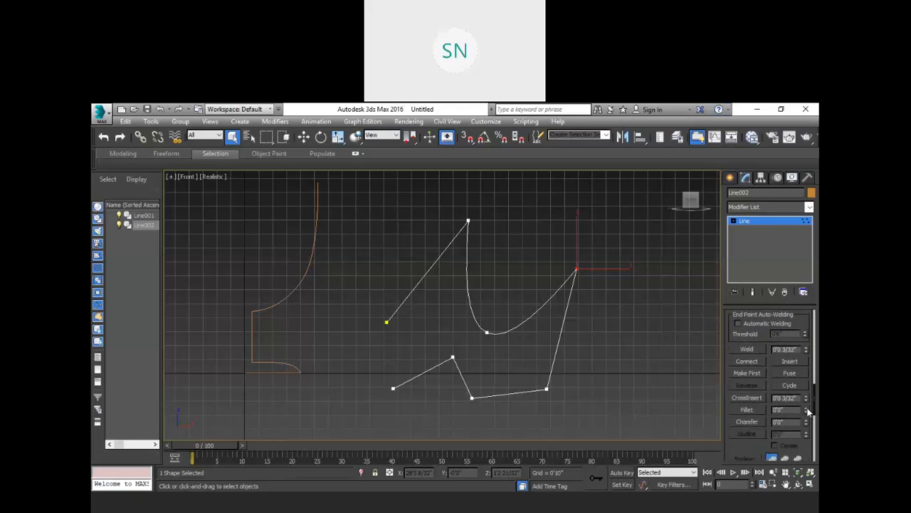
pyautogui.moveTo(805, 408); pyautogui.dragTo(800, 385)
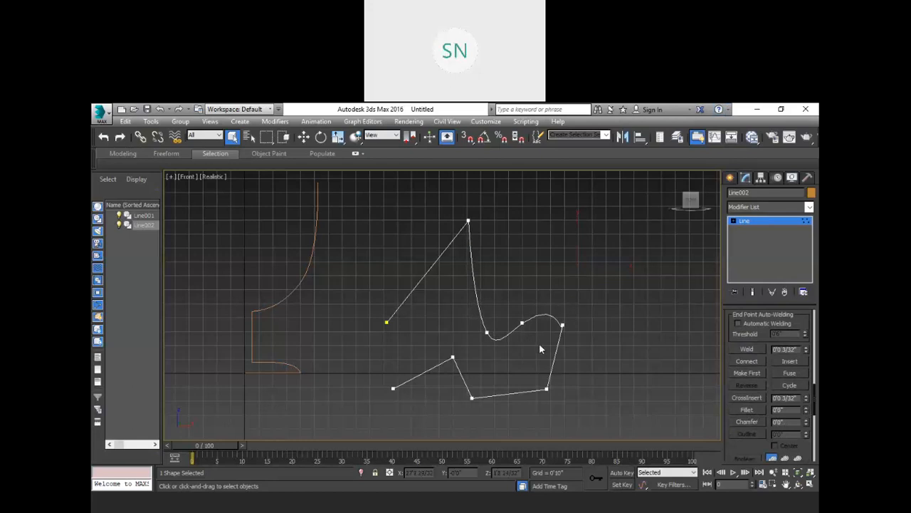
# - Move the right end vertex of the new fillet outward and down, and adjust its lower handle to smooth the curve
pyautogui.scroll(3, 540, 339)
pyautogui.scroll(6, 601, 304)
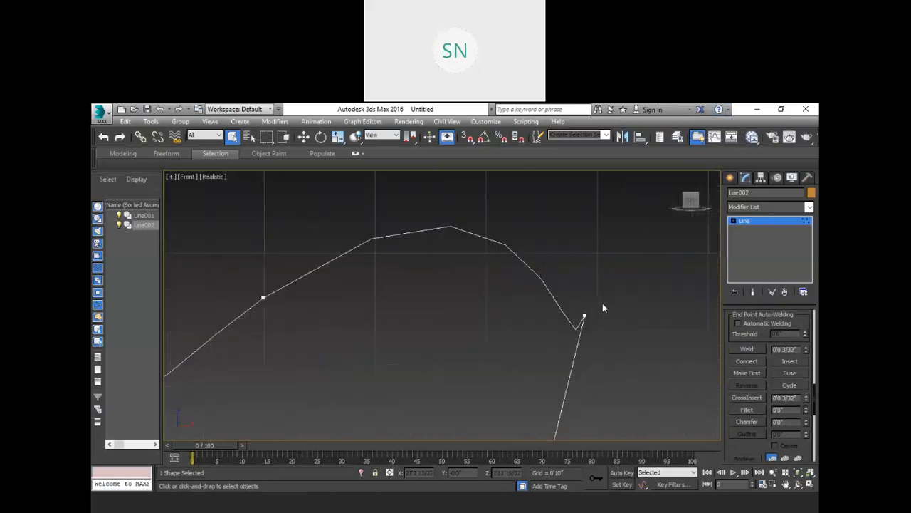
pyautogui.scroll(2, 580, 325)
pyautogui.click(568, 339)
pyautogui.scroll(-4, 623, 305)
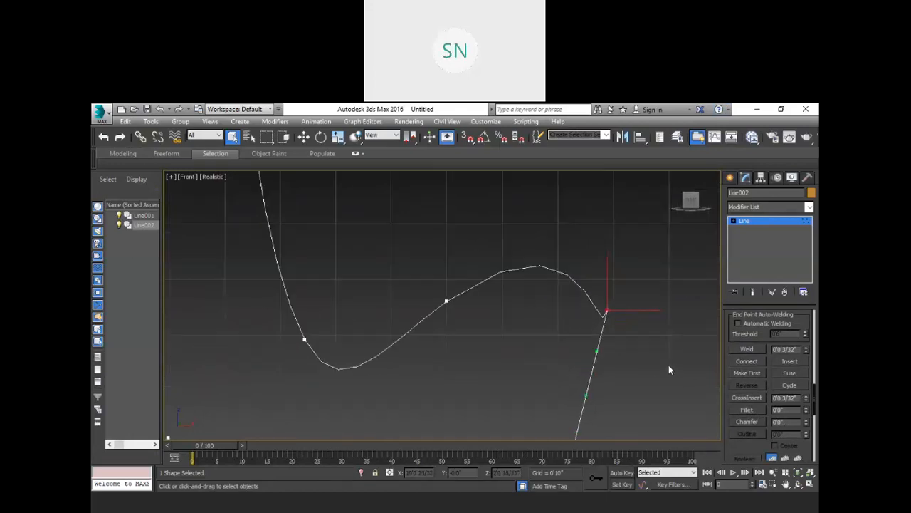
pyautogui.press('w')
pyautogui.moveTo(624, 300); pyautogui.dragTo(696, 342)
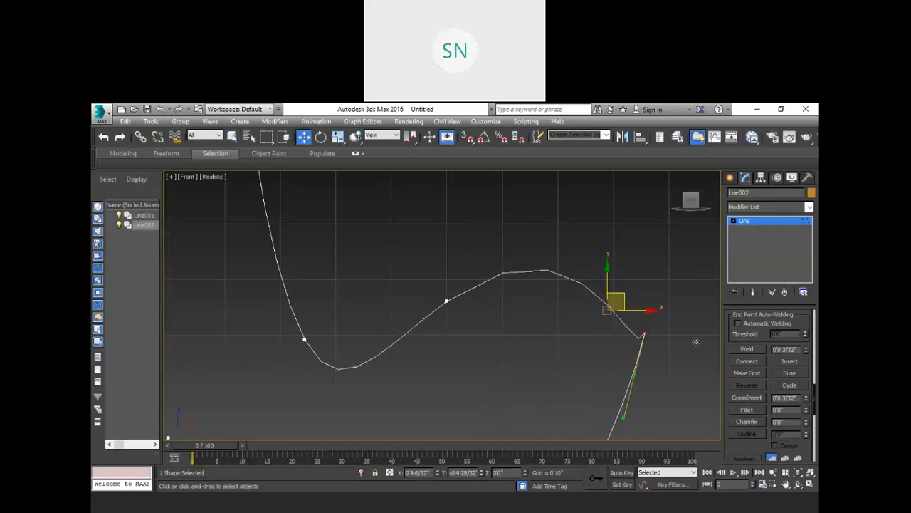
pyautogui.scroll(-3, 561, 320)
pyautogui.moveTo(616, 387)
pyautogui.mouseDown()
pyautogui.moveTo(651, 394)
pyautogui.moveTo(624, 398)
pyautogui.moveTo(643, 405)
pyautogui.moveTo(602, 397)
pyautogui.mouseUp()
pyautogui.click(562, 350)
pyautogui.scroll(-3, 589, 296)
pyautogui.moveTo(563, 341); pyautogui.dragTo(577, 354, button='middle')
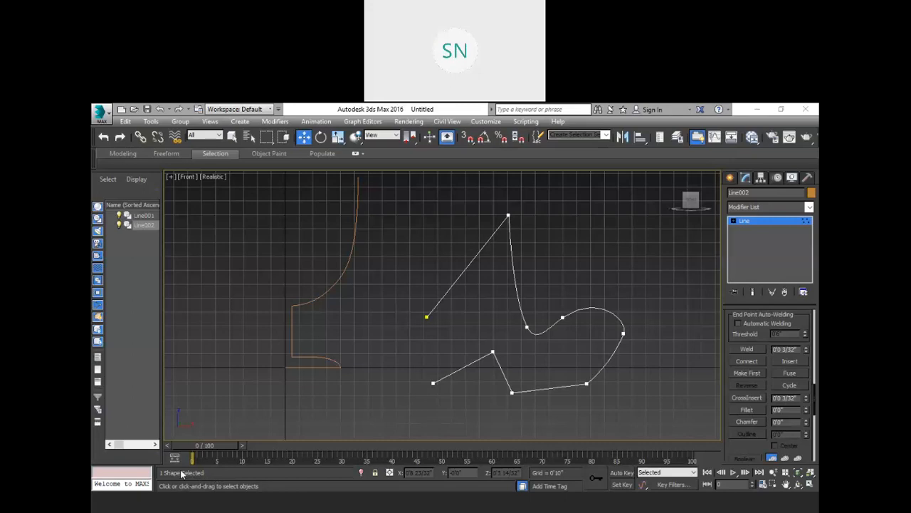
# - Select curved segments of the line one after another at Segment level, and the entire outline at Spline level
pyautogui.moveTo(528, 345); pyautogui.dragTo(541, 360, button='middle')
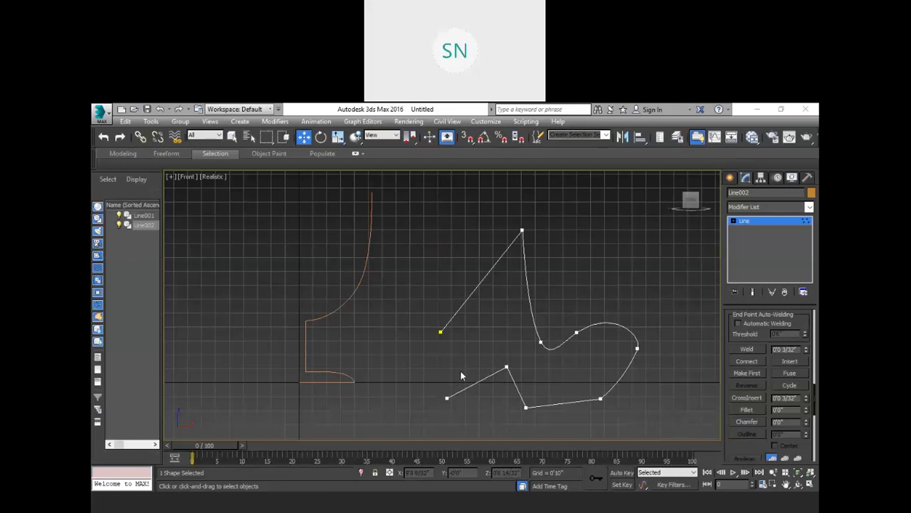
pyautogui.moveTo(559, 382); pyautogui.dragTo(536, 368, button='middle')
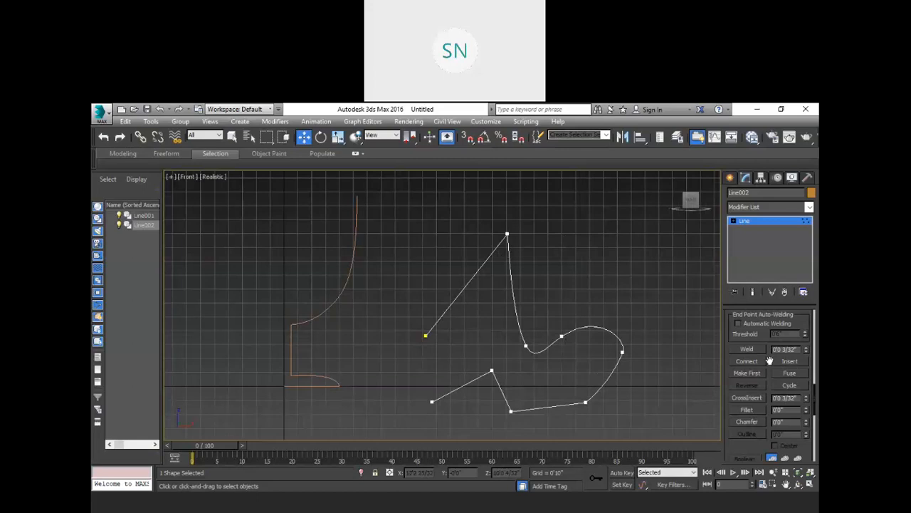
pyautogui.scroll(3, 769, 361)
pyautogui.scroll(10, 769, 361)
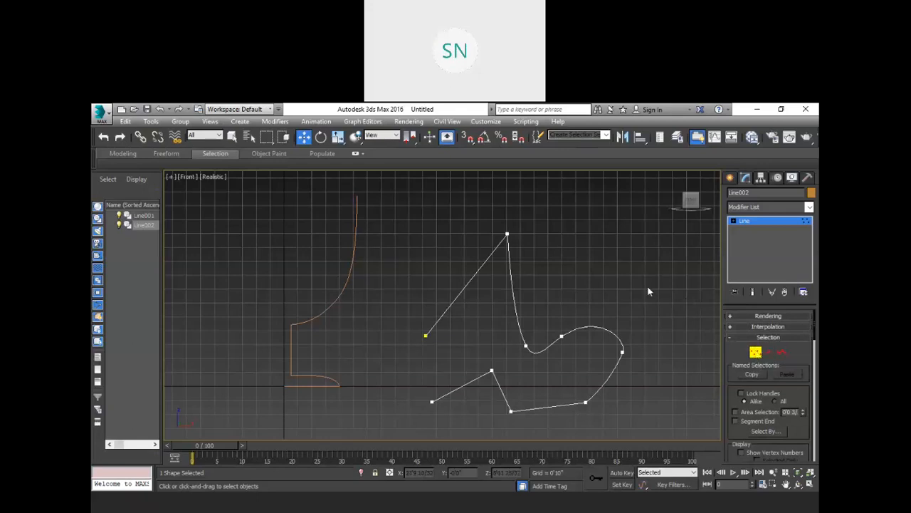
pyautogui.press('2')
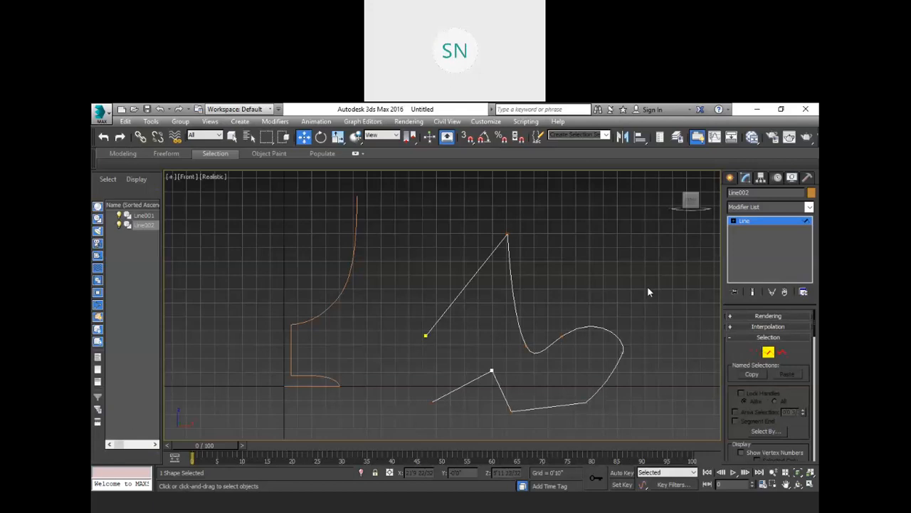
pyautogui.click(511, 278)
pyautogui.click(547, 342)
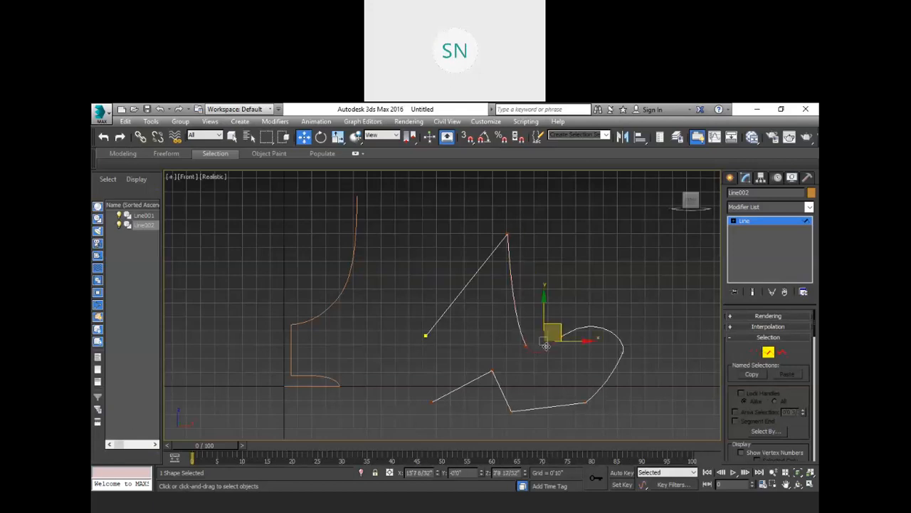
pyautogui.moveTo(606, 332); pyautogui.dragTo(630, 303)
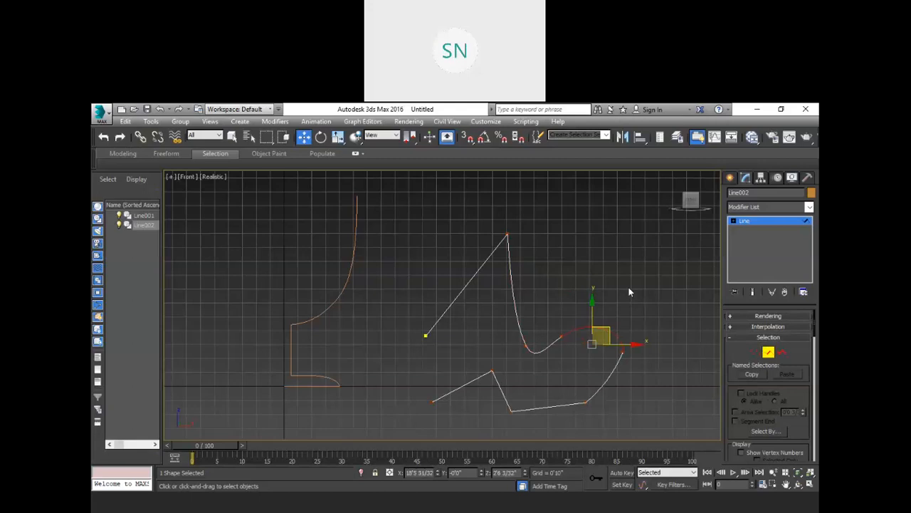
pyautogui.press('3')
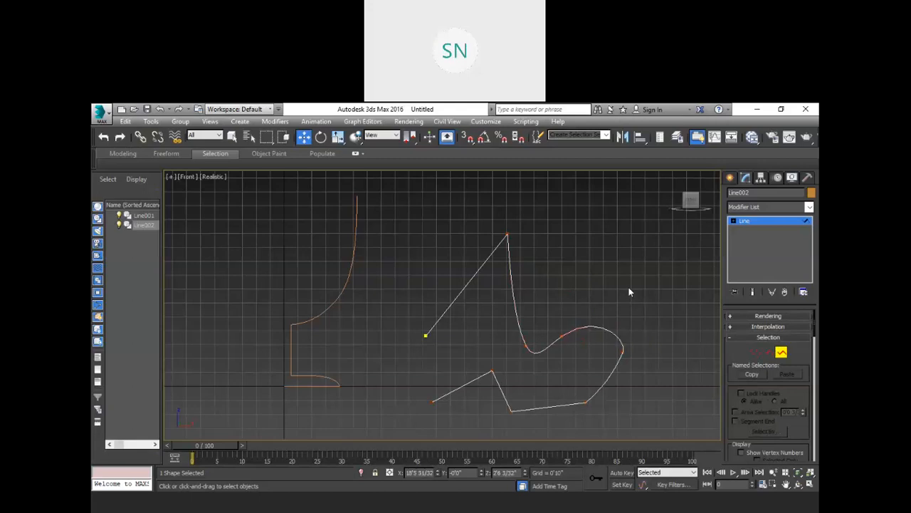
pyautogui.click(591, 325)
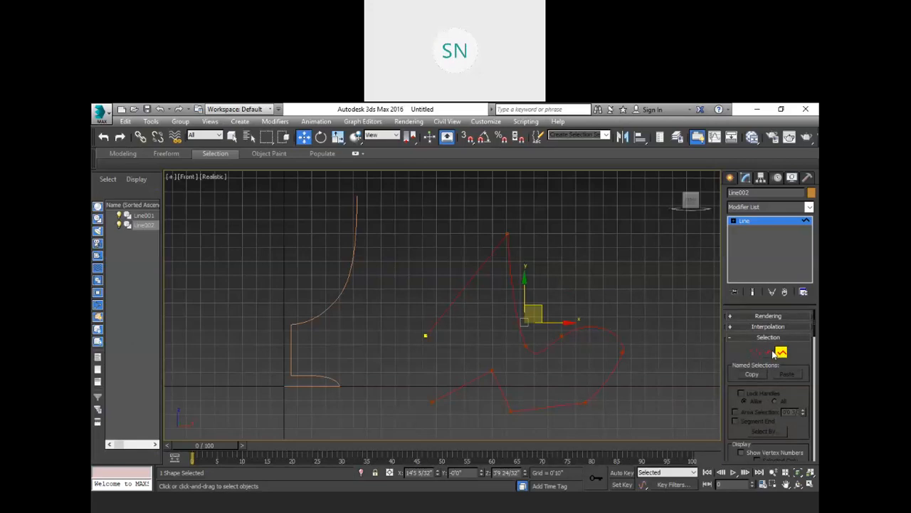
# - Cycle through the Vertex, Segment and Spline sub-object levels of the line, ending at Vertex level
pyautogui.press('1')
pyautogui.press('2')
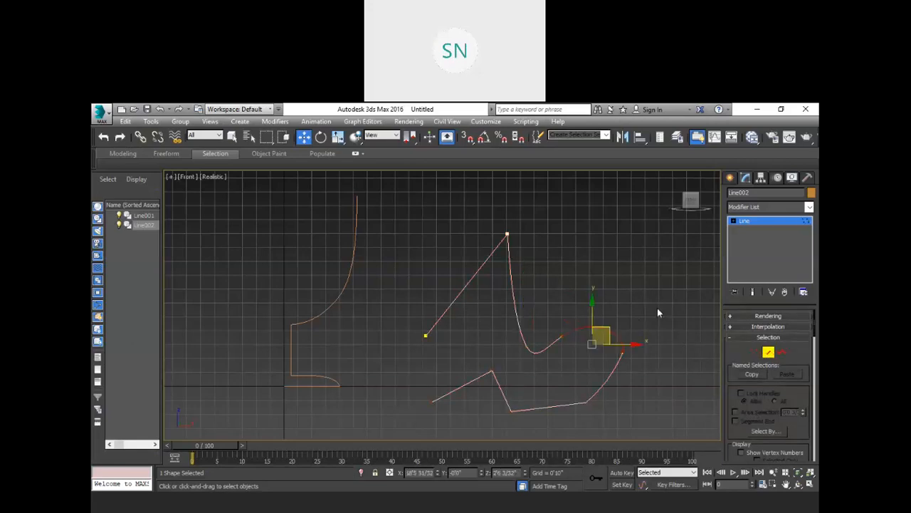
pyautogui.press('3')
pyautogui.press('2')
pyautogui.press('3')
pyautogui.press('1')
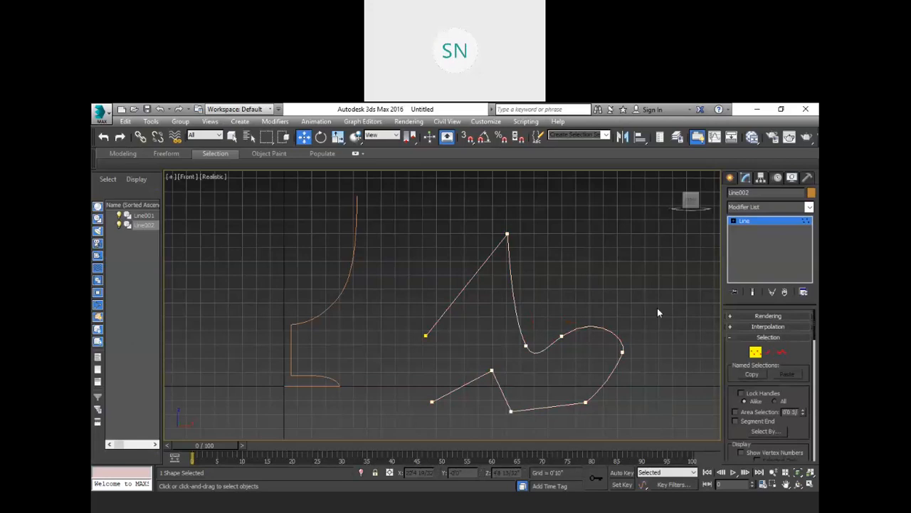
# - Select the inward corner between the lower end point and the lower middle corner, and Chamfer it
pyautogui.scroll(-5, 772, 379)
pyautogui.scroll(-10, 769, 380)
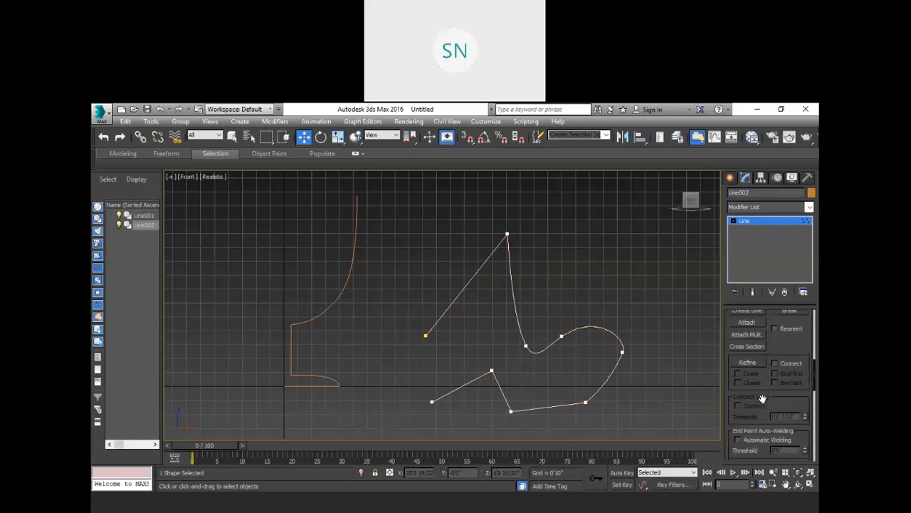
pyautogui.scroll(-2, 769, 377)
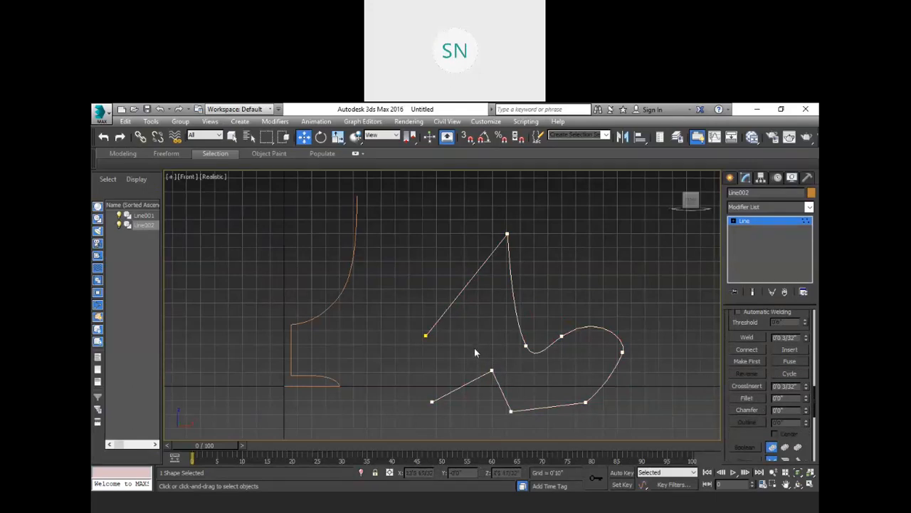
pyautogui.moveTo(482, 354); pyautogui.dragTo(501, 376)
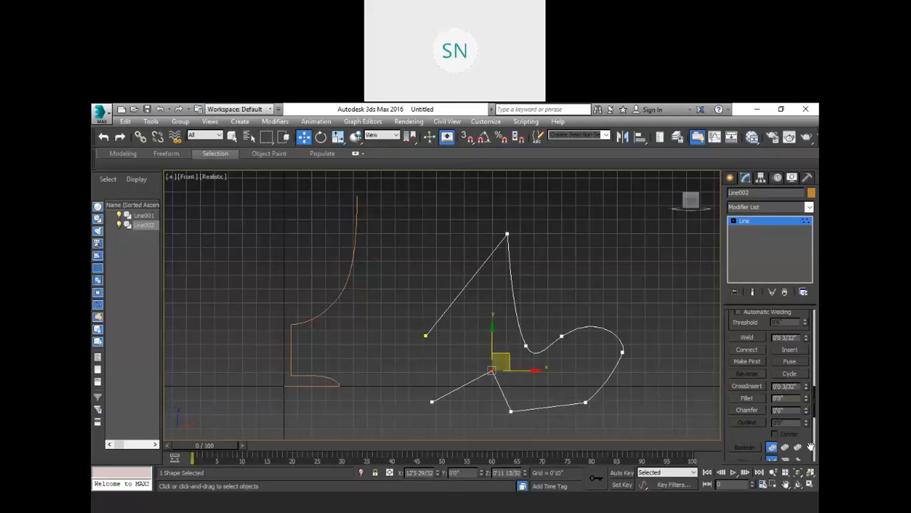
pyautogui.moveTo(806, 411); pyautogui.dragTo(802, 402)
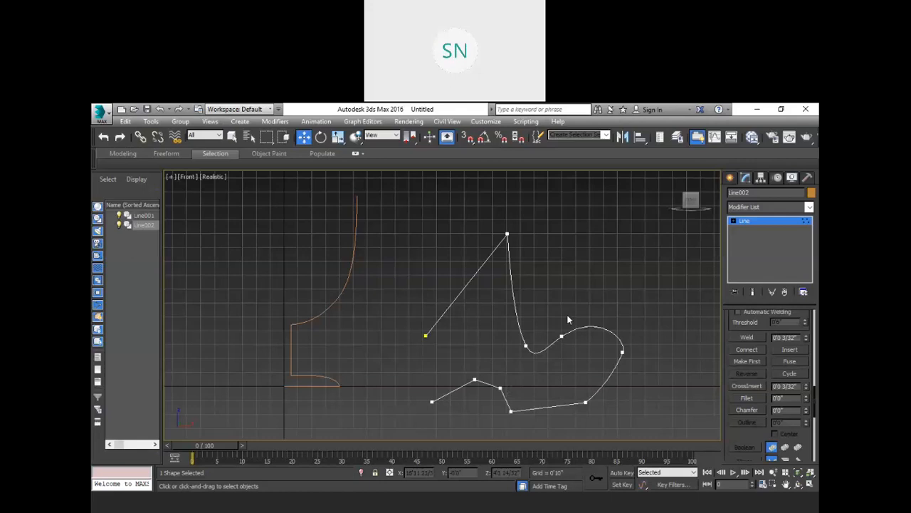
# - Leave Vertex level and delete the whole practice line beside the goblet profile
pyautogui.click(733, 222)
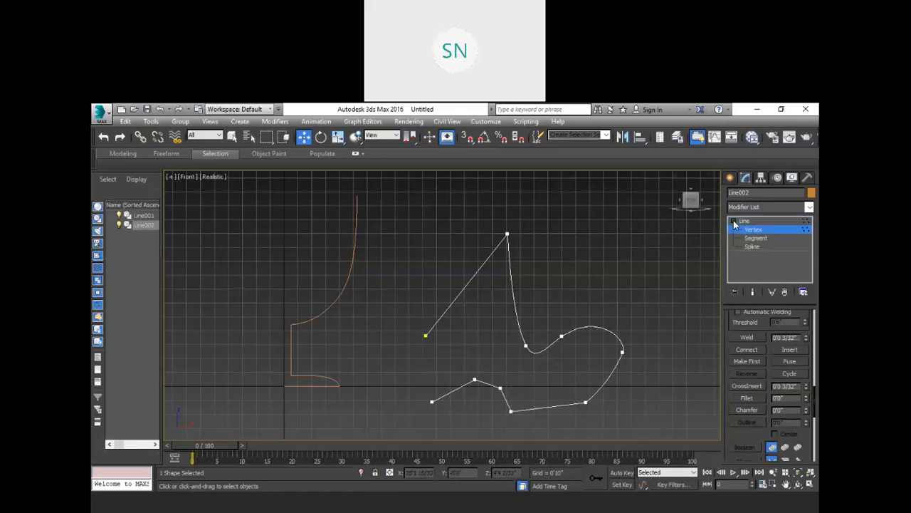
pyautogui.click(751, 228)
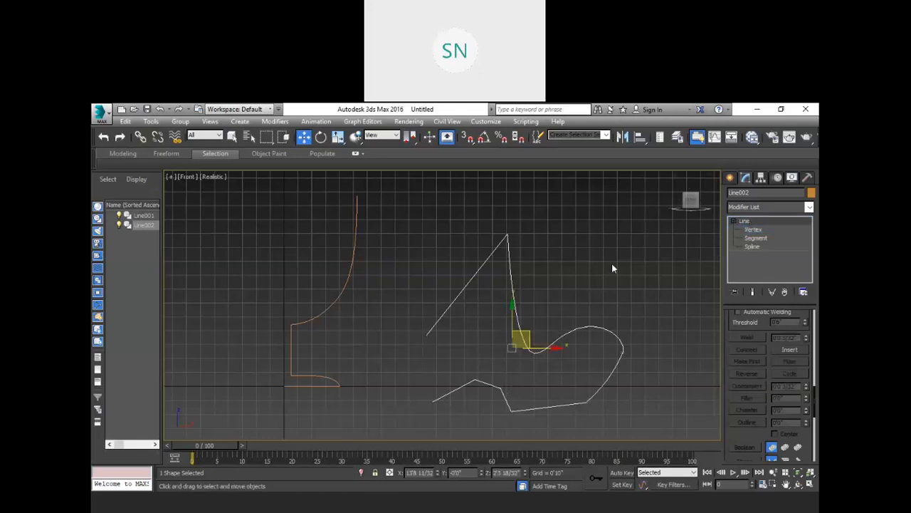
pyautogui.click(594, 260)
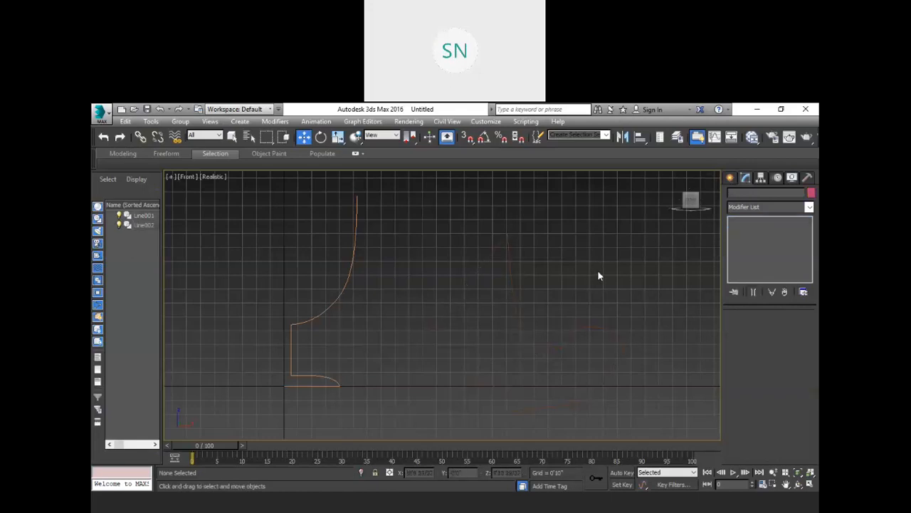
pyautogui.moveTo(604, 300); pyautogui.dragTo(560, 343)
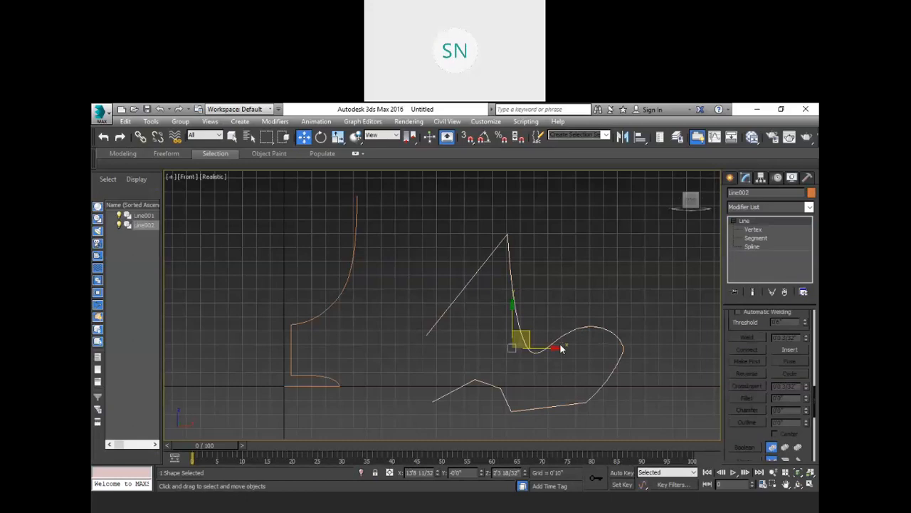
pyautogui.press('Delete')
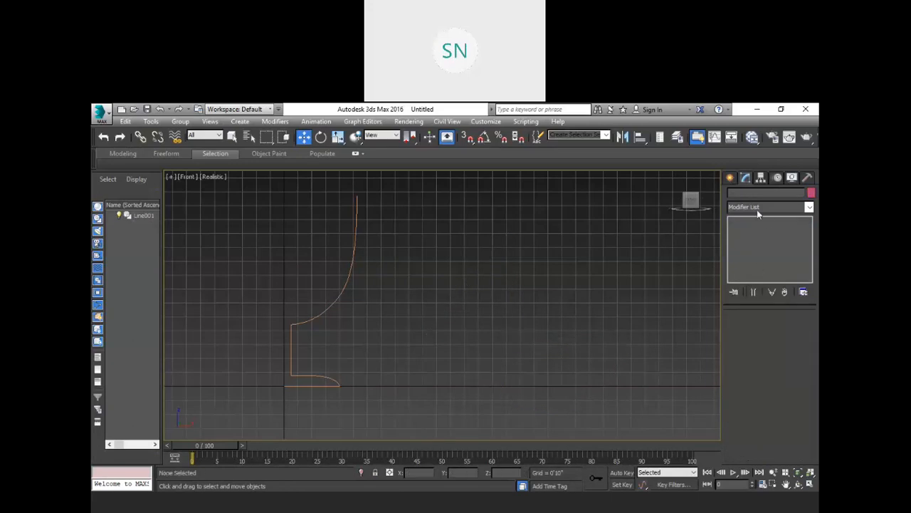
# - Draw a rectangle about 5'6" long and 8'8" wide beside the goblet profile in the Front view
pyautogui.click(729, 178)
pyautogui.click(748, 253)
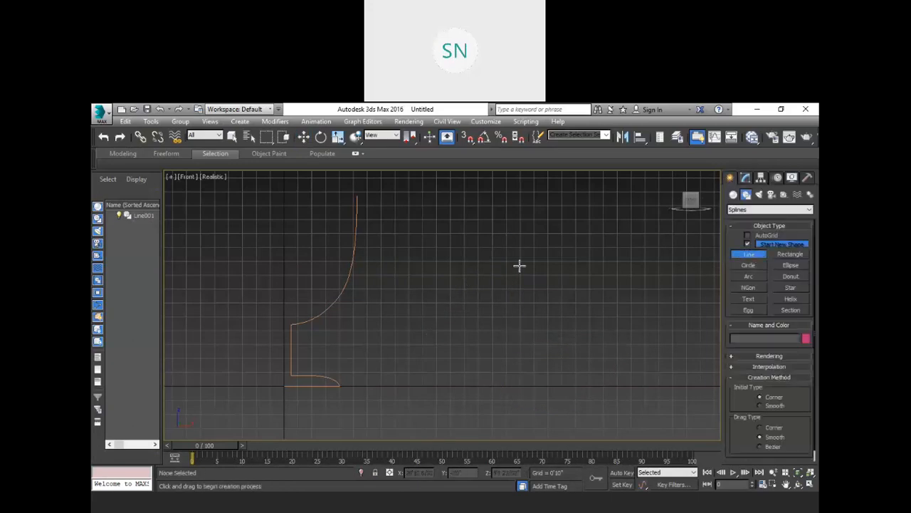
pyautogui.click(788, 255)
pyautogui.moveTo(464, 341); pyautogui.dragTo(608, 250)
pyautogui.moveTo(660, 280); pyautogui.dragTo(624, 289, button='middle')
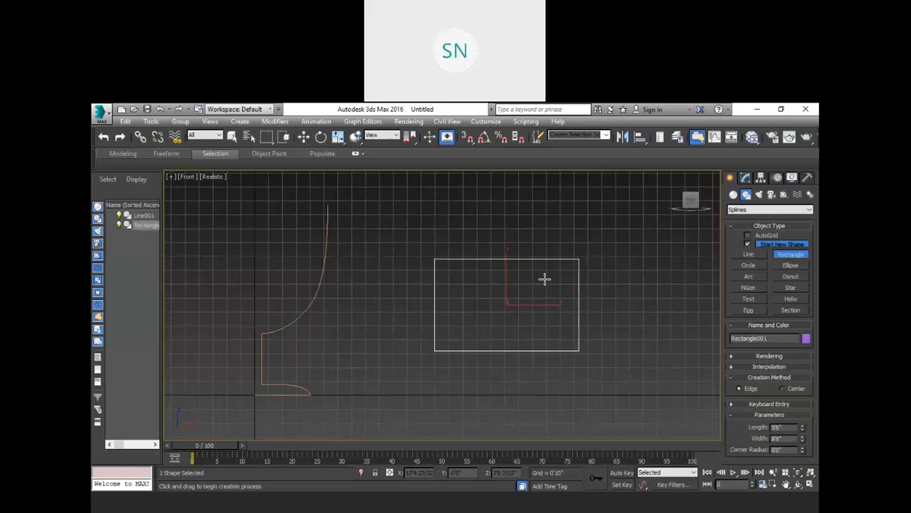
# - Convert the rectangle to an Editable Spline
pyautogui.press('w')
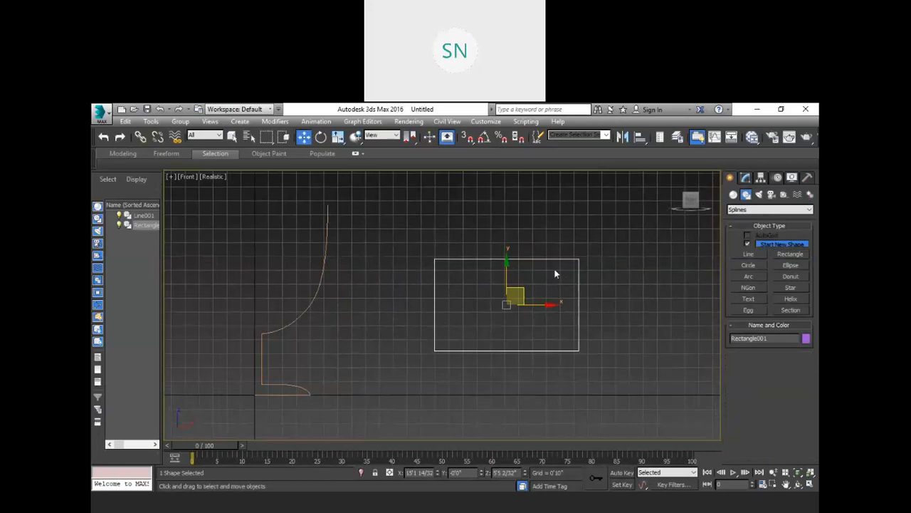
pyautogui.rightClick(552, 269)
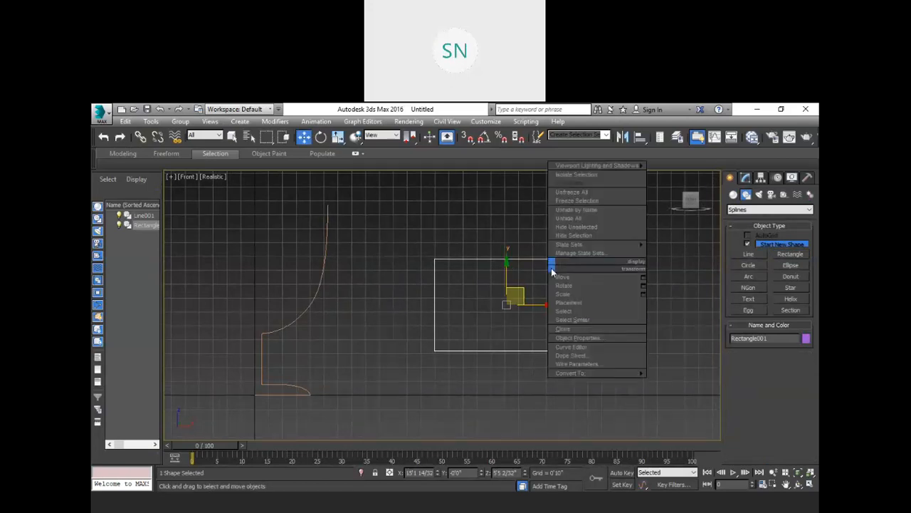
pyautogui.moveTo(615, 373)
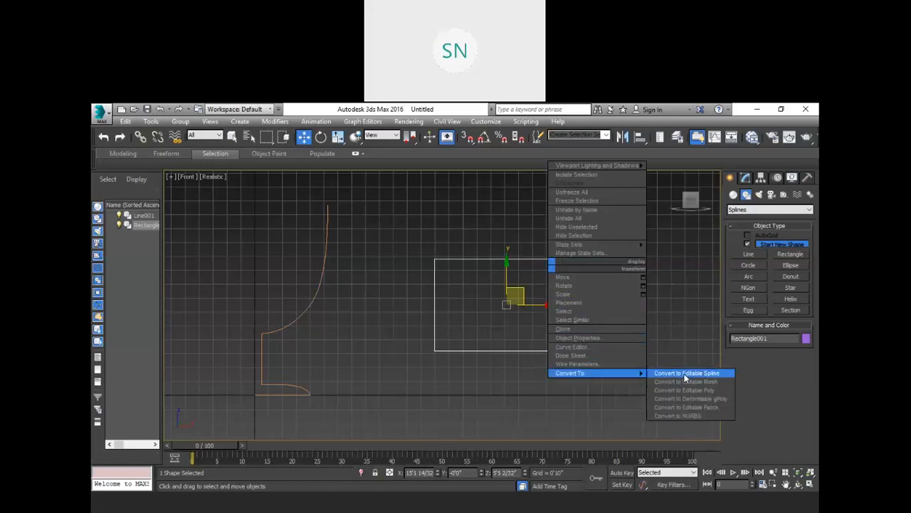
pyautogui.click(685, 374)
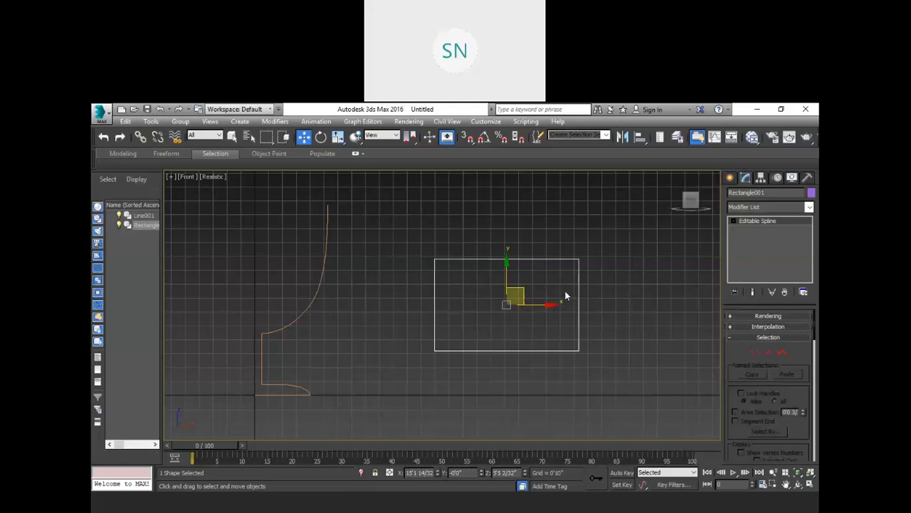
# - Enter Vertex level on the rectangle and move its upper-right corner vertex slightly inward
pyautogui.press('1')
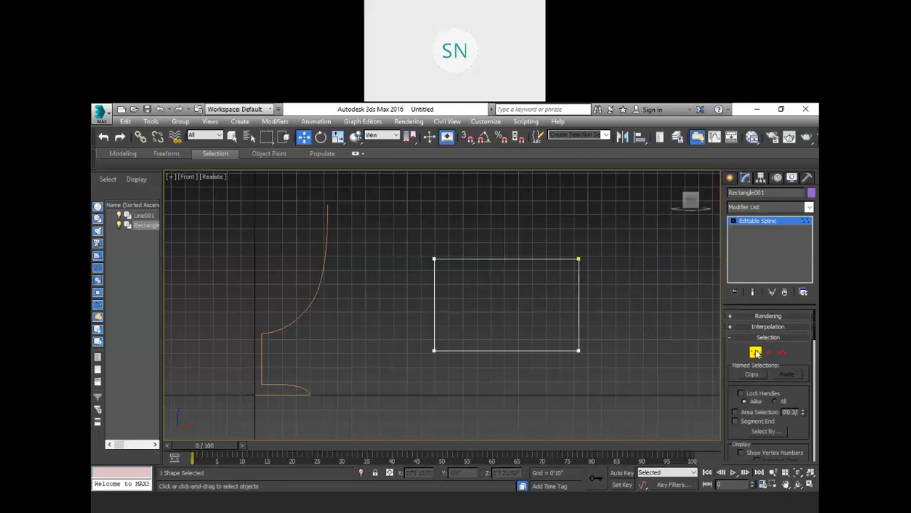
pyautogui.moveTo(545, 238); pyautogui.dragTo(623, 294)
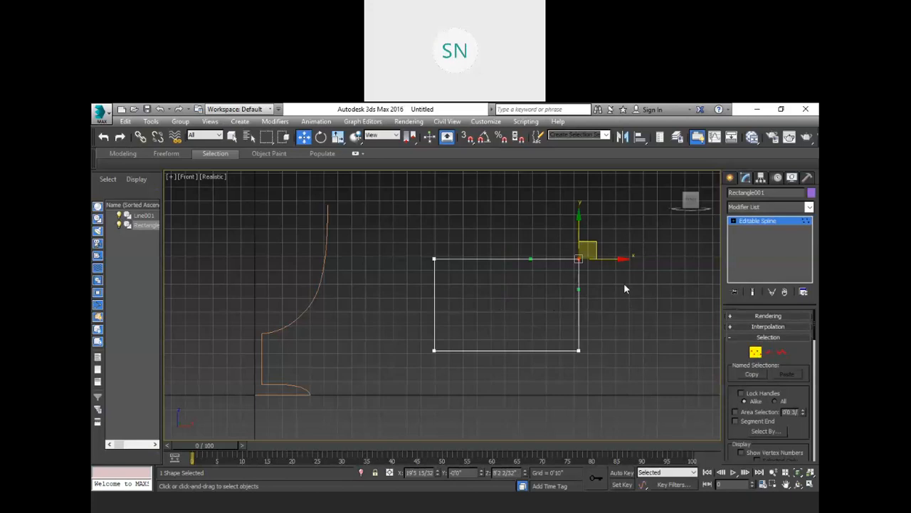
pyautogui.moveTo(588, 246)
pyautogui.mouseDown()
pyautogui.moveTo(590, 232)
pyautogui.moveTo(620, 257)
pyautogui.moveTo(566, 242)
pyautogui.moveTo(552, 250)
pyautogui.moveTo(551, 266)
pyautogui.moveTo(581, 259)
pyautogui.moveTo(598, 242)
pyautogui.moveTo(589, 245)
pyautogui.mouseUp()
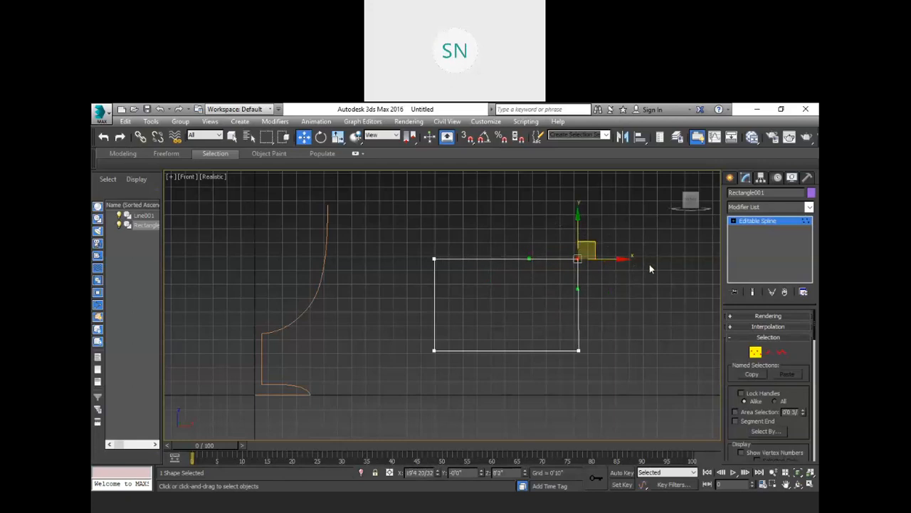
# - Move the rectangle's lower-right corner vertex up and inward and reshape the adjoining sides into curves
pyautogui.click(578, 349)
pyautogui.click(613, 306)
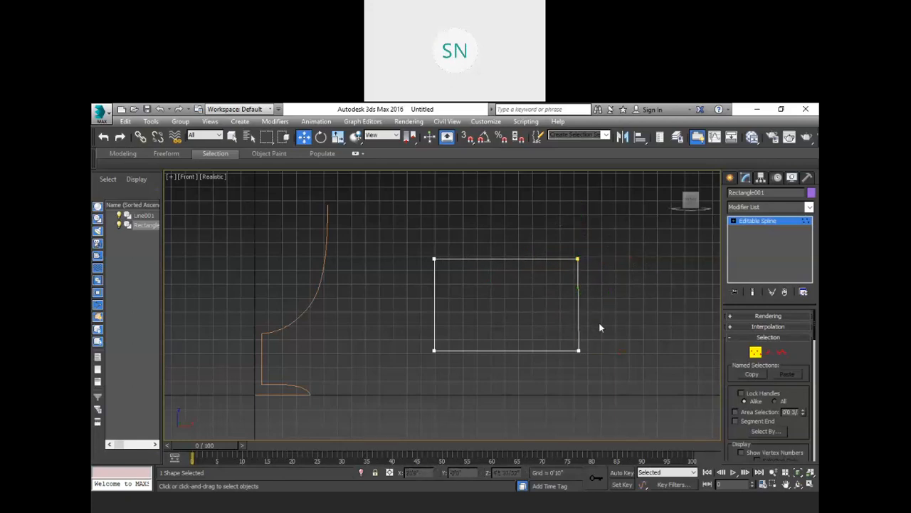
pyautogui.moveTo(566, 331)
pyautogui.mouseDown()
pyautogui.moveTo(592, 361)
pyautogui.moveTo(620, 336)
pyautogui.moveTo(623, 353)
pyautogui.moveTo(576, 388)
pyautogui.moveTo(570, 365)
pyautogui.moveTo(514, 365)
pyautogui.moveTo(508, 378)
pyautogui.moveTo(610, 372)
pyautogui.moveTo(592, 377)
pyautogui.moveTo(586, 329)
pyautogui.moveTo(558, 292)
pyautogui.moveTo(538, 303)
pyautogui.mouseUp()
pyautogui.click(619, 356)
pyautogui.click(642, 304)
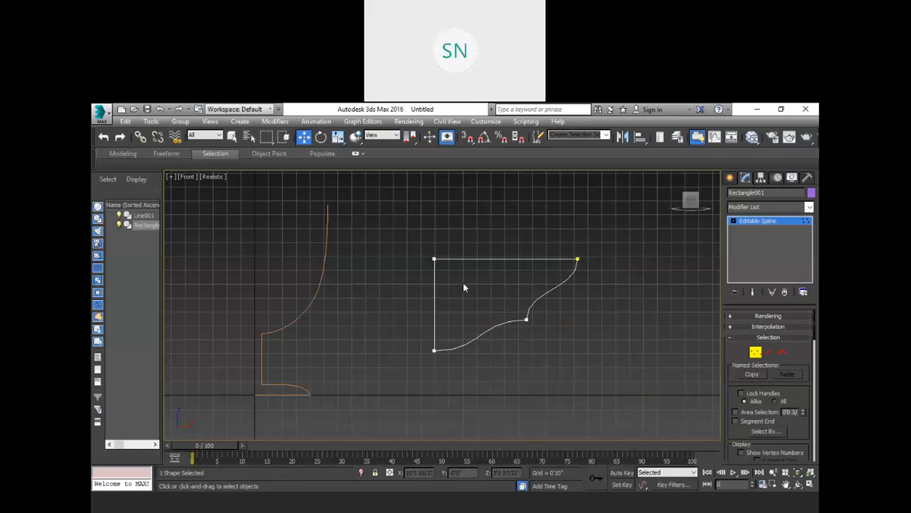
# - Select the practice shape's upper-left vertex and change its vertex type to Smooth
pyautogui.moveTo(414, 224); pyautogui.dragTo(459, 281)
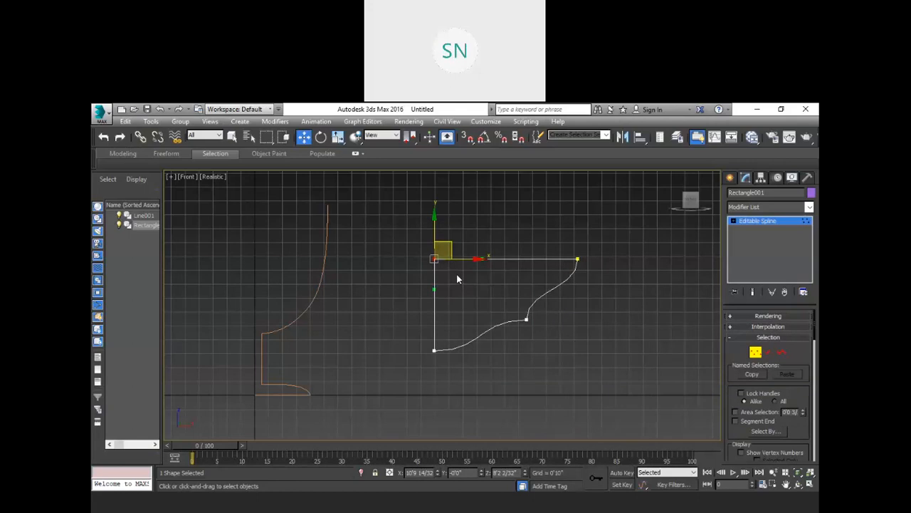
pyautogui.click(457, 278)
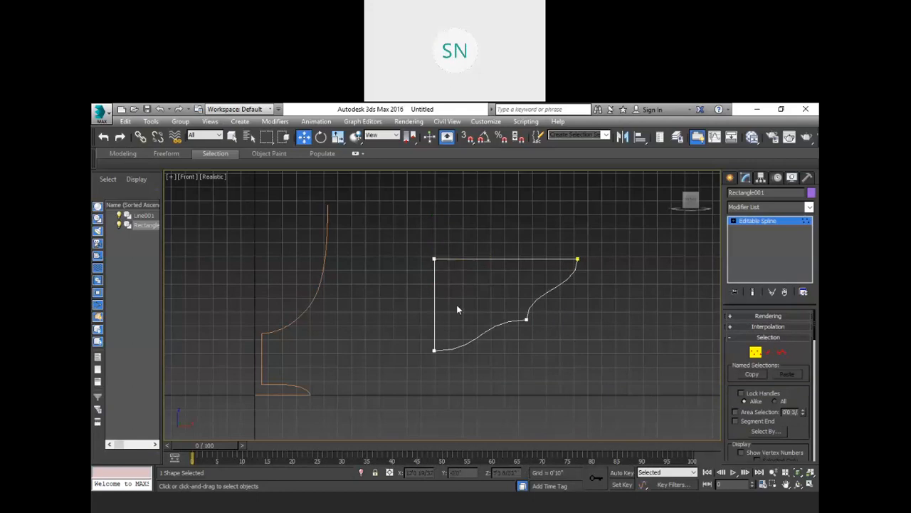
pyautogui.moveTo(430, 237); pyautogui.dragTo(456, 277)
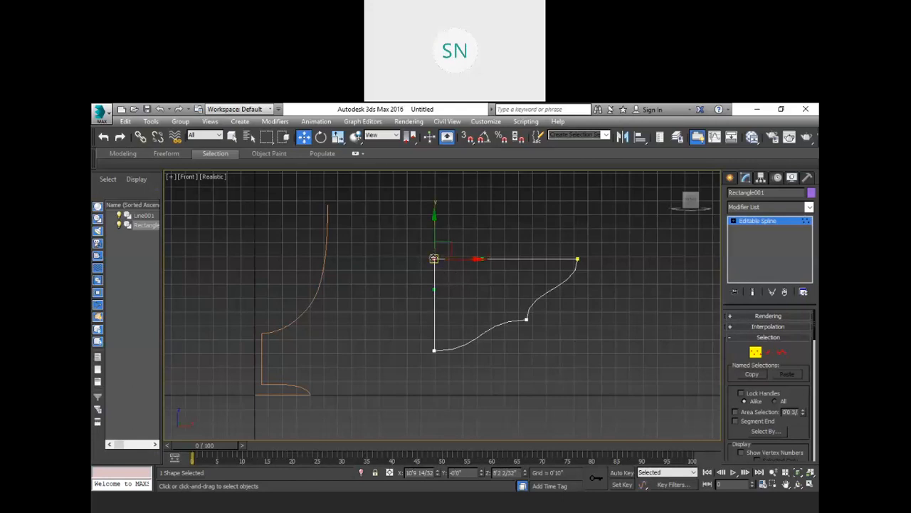
pyautogui.rightClick(399, 237)
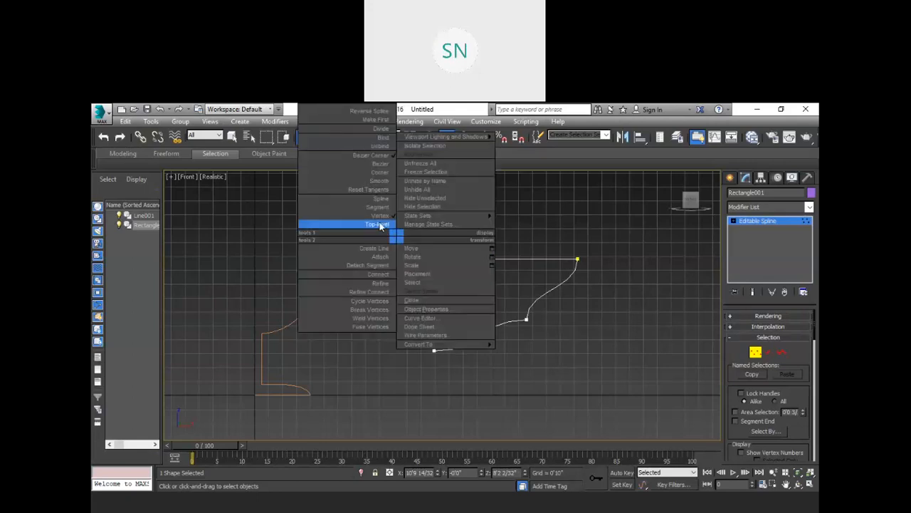
pyautogui.click(375, 183)
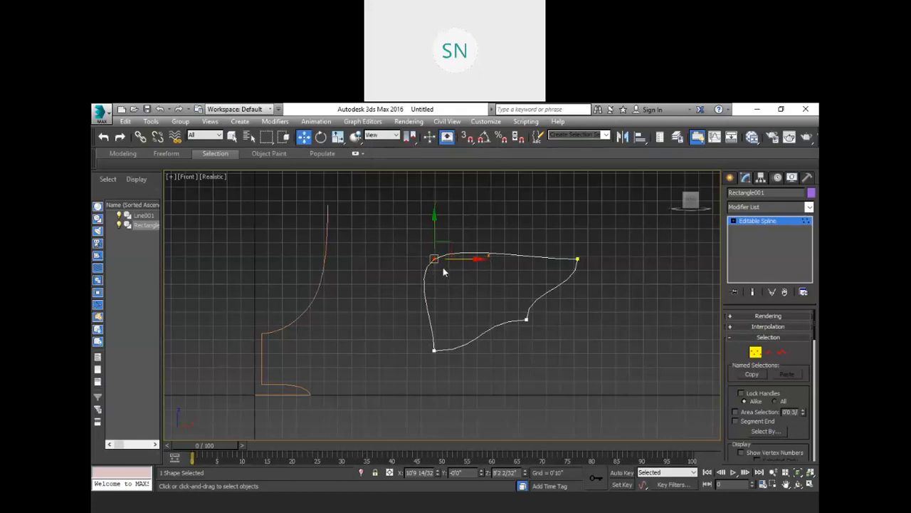
# - Change the upper-left vertex to the Bezier type and stretch its tangent handle outward
pyautogui.rightClick(412, 242)
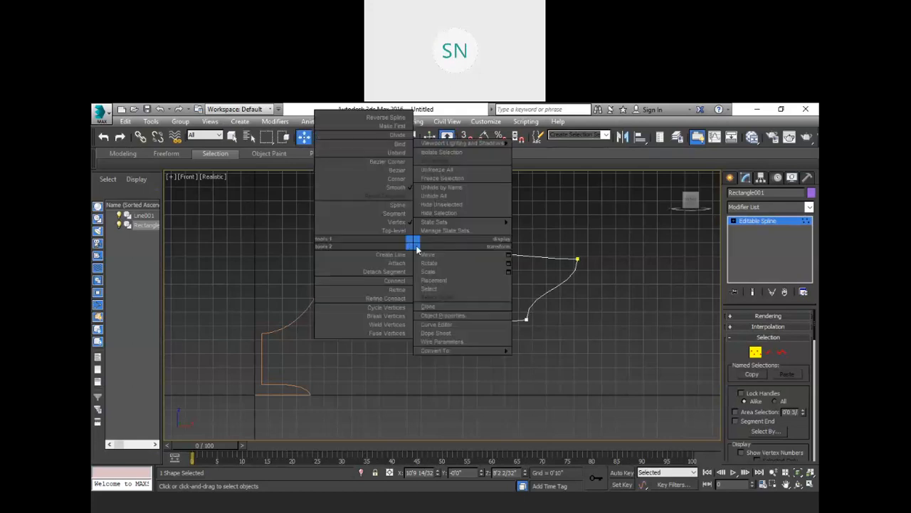
pyautogui.click(396, 170)
pyautogui.moveTo(410, 271); pyautogui.dragTo(389, 279)
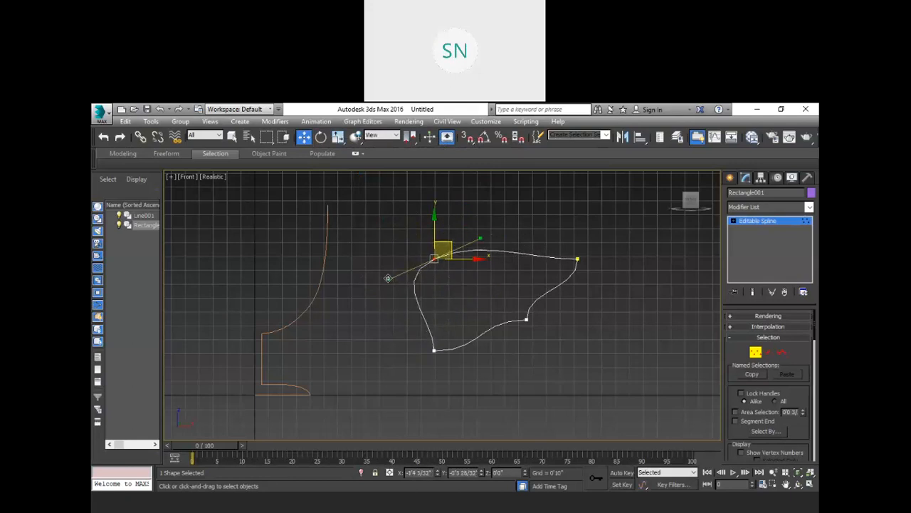
# - Change the upper-left vertex to Bezier Corner and swing both tangent handles separately into the shape
pyautogui.rightClick(416, 242)
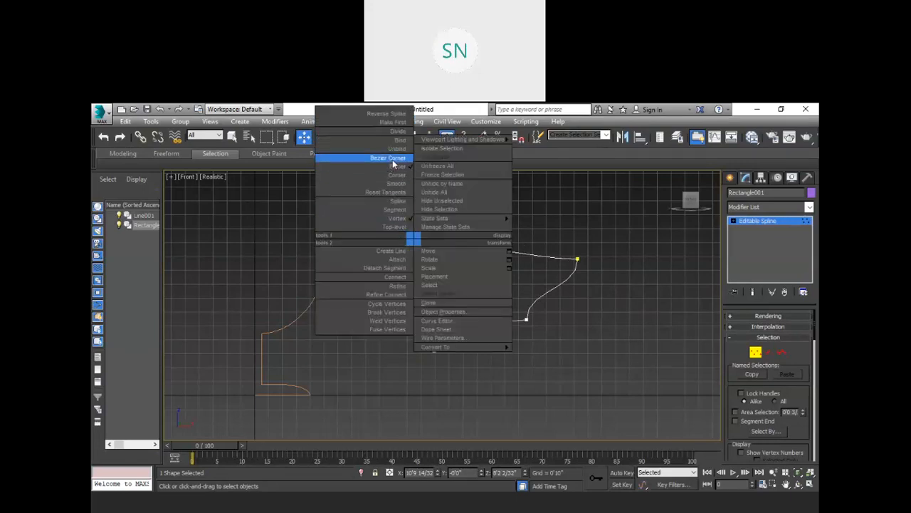
pyautogui.click(393, 158)
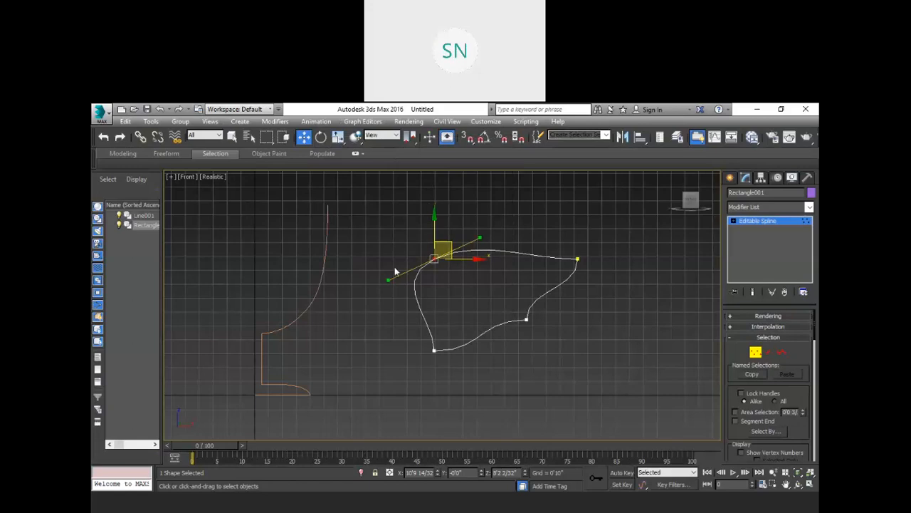
pyautogui.moveTo(388, 278); pyautogui.dragTo(490, 312)
pyautogui.moveTo(480, 238); pyautogui.dragTo(497, 293)
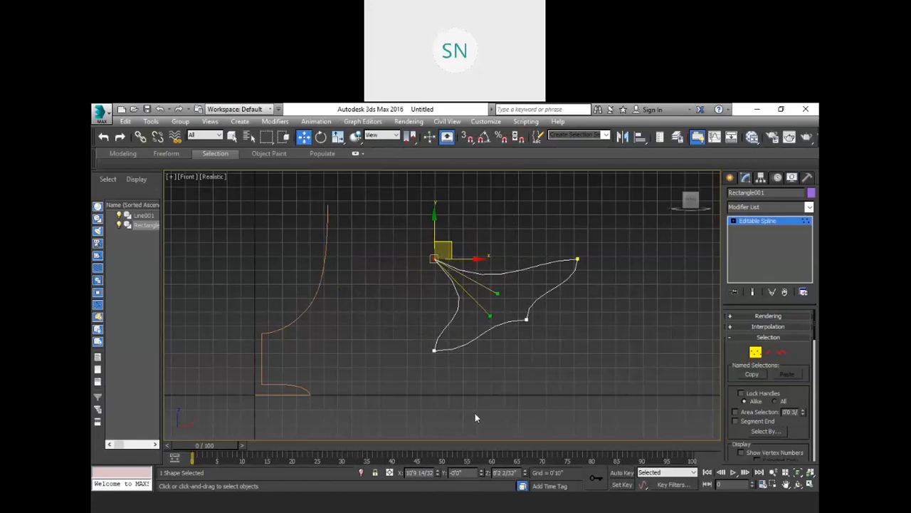
pyautogui.moveTo(490, 316); pyautogui.dragTo(475, 307)
pyautogui.click(571, 379)
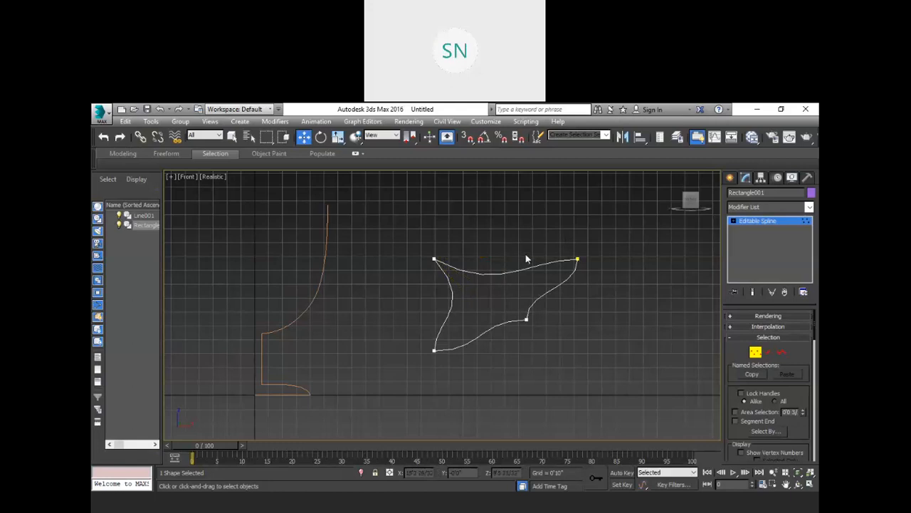
# - At Segment level, select the practice shape's upper segment and scale it narrower
pyautogui.press('2')
pyautogui.click(496, 271)
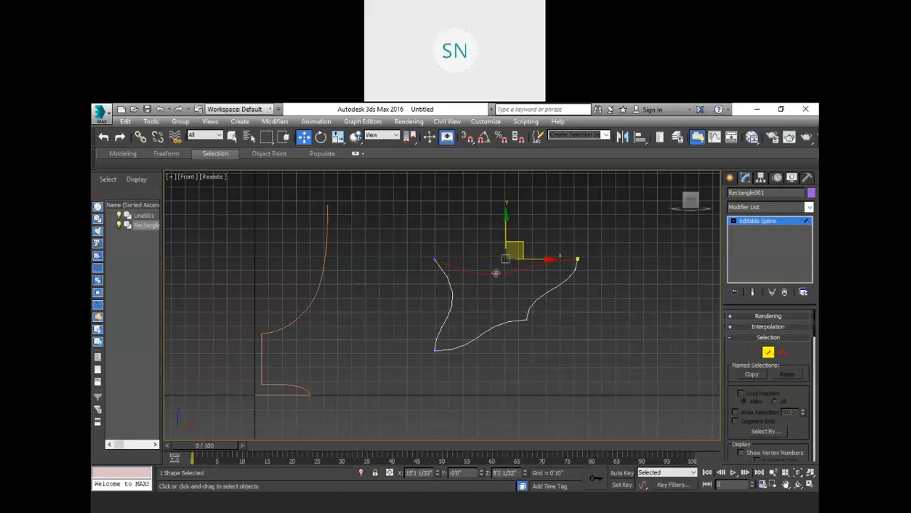
pyautogui.press('r')
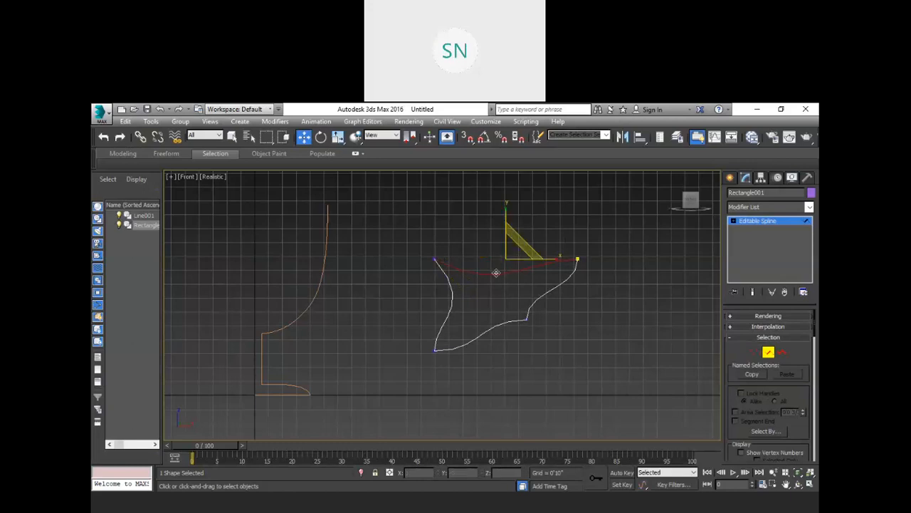
pyautogui.moveTo(556, 257)
pyautogui.mouseDown()
pyautogui.moveTo(465, 257)
pyautogui.moveTo(619, 279)
pyautogui.moveTo(551, 267)
pyautogui.moveTo(572, 280)
pyautogui.mouseUp()
pyautogui.click(607, 298)
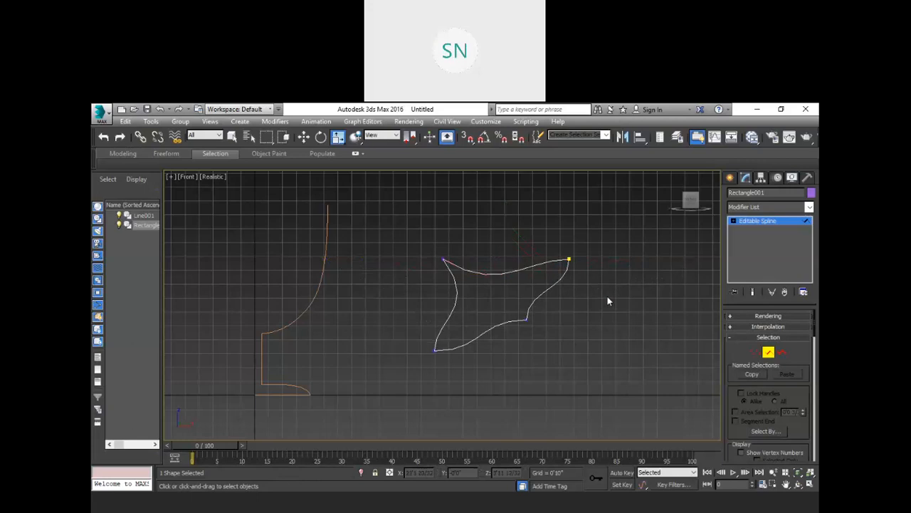
# - Leave Segment level and delete the whole practice rectangle beside the goblet profile
pyautogui.click(756, 220)
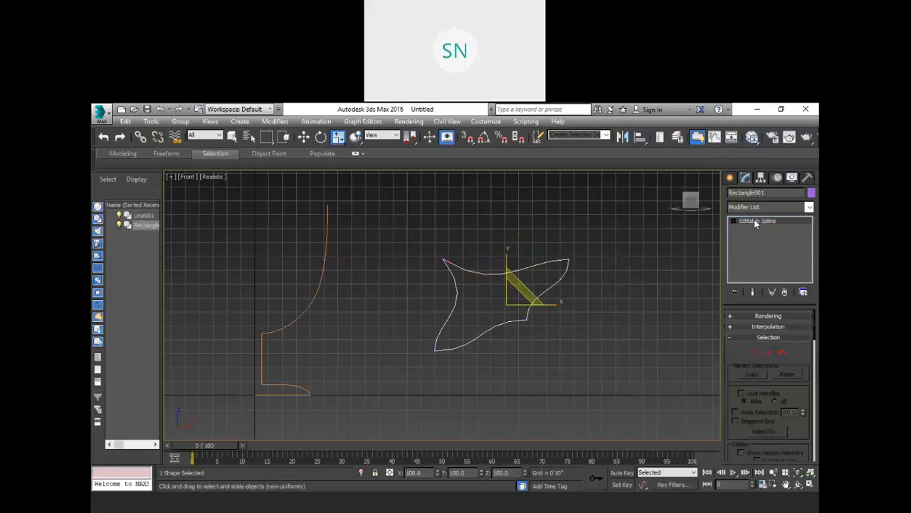
pyautogui.click(641, 256)
pyautogui.moveTo(681, 228); pyautogui.dragTo(505, 292)
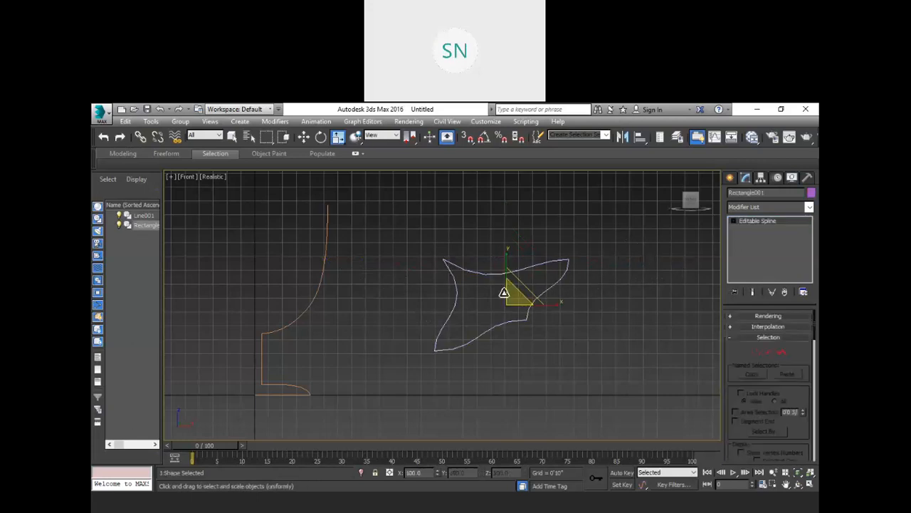
pyautogui.press('Delete')
# - Select the goblet profile line and enter its Vertex level
pyautogui.scroll(-3, 528, 313)
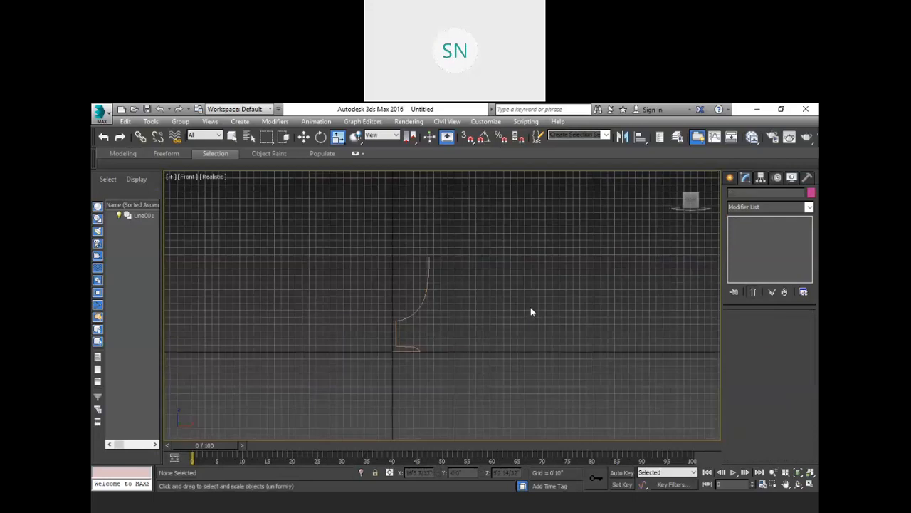
pyautogui.scroll(5, 392, 345)
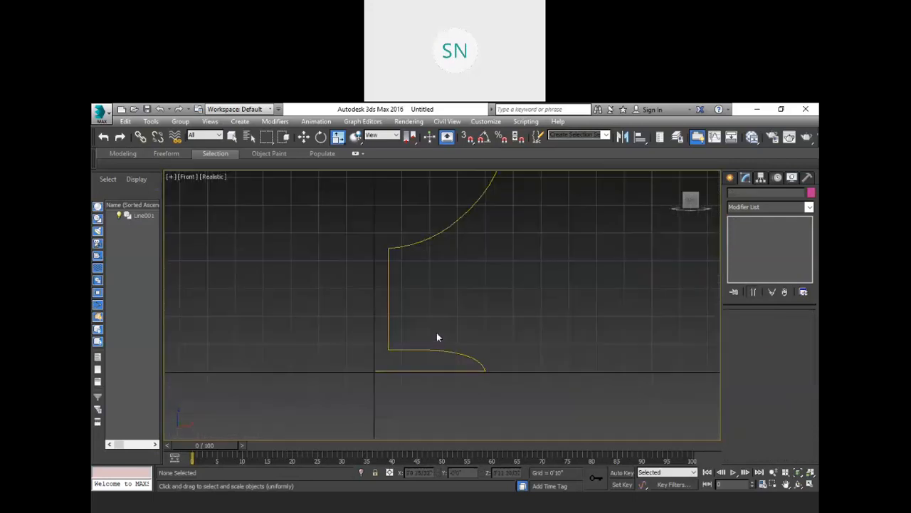
pyautogui.click(388, 320)
pyautogui.rightClick(388, 321)
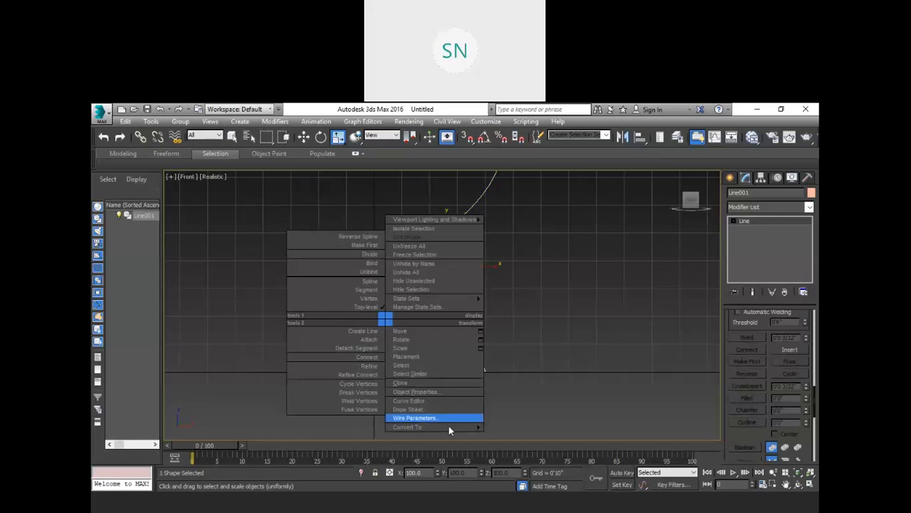
pyautogui.moveTo(450, 427)
pyautogui.click(503, 429)
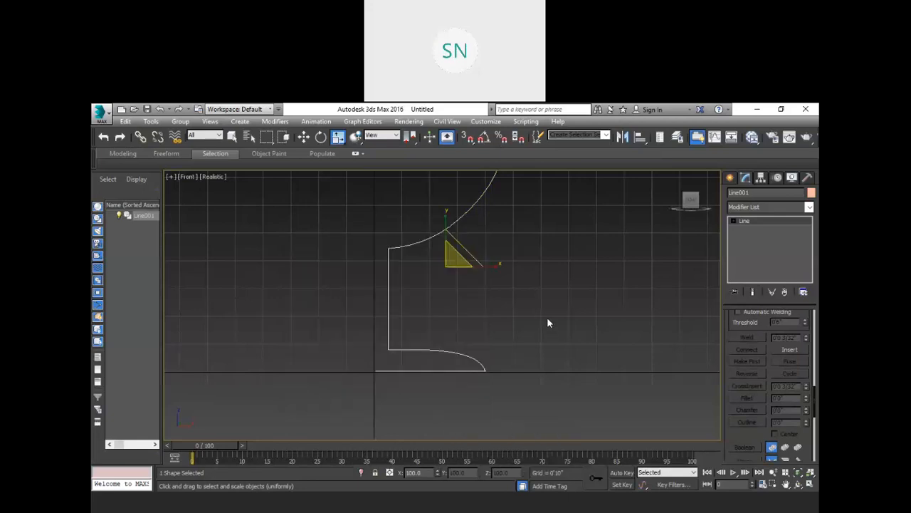
pyautogui.press('1')
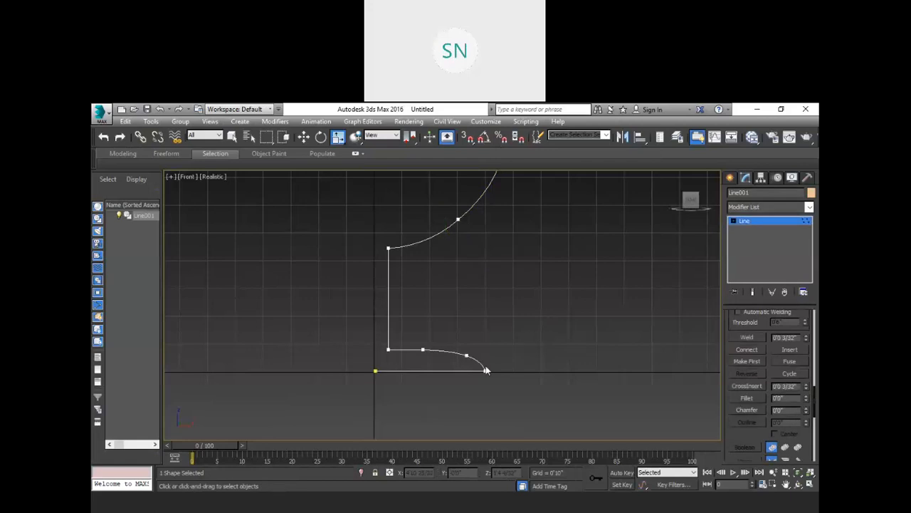
# - Move the inner end vertex of the goblet's base line onto the vertical axis by setting its X position to 0
pyautogui.click(373, 370)
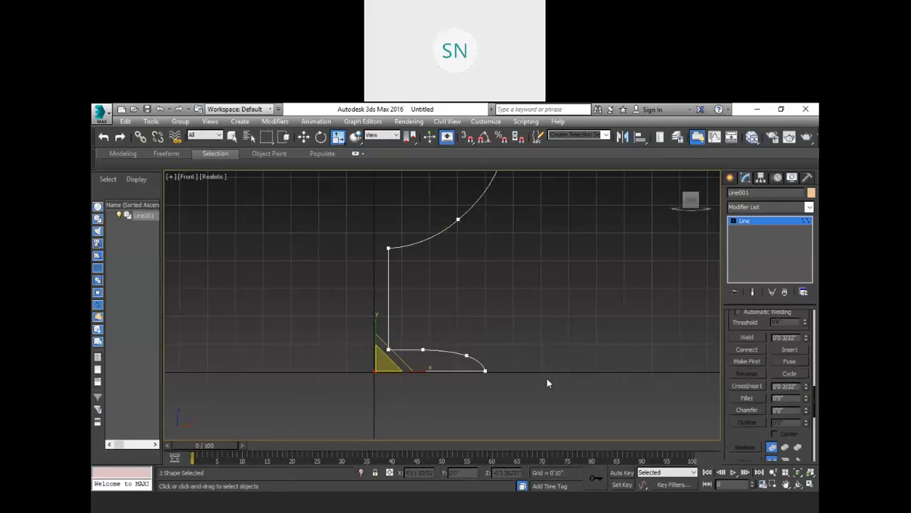
pyautogui.scroll(2, 373, 369)
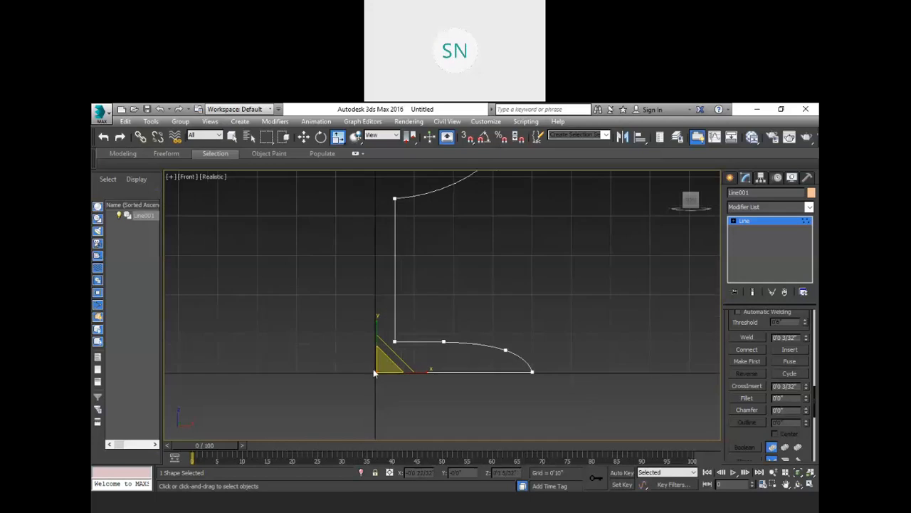
pyautogui.press('w')
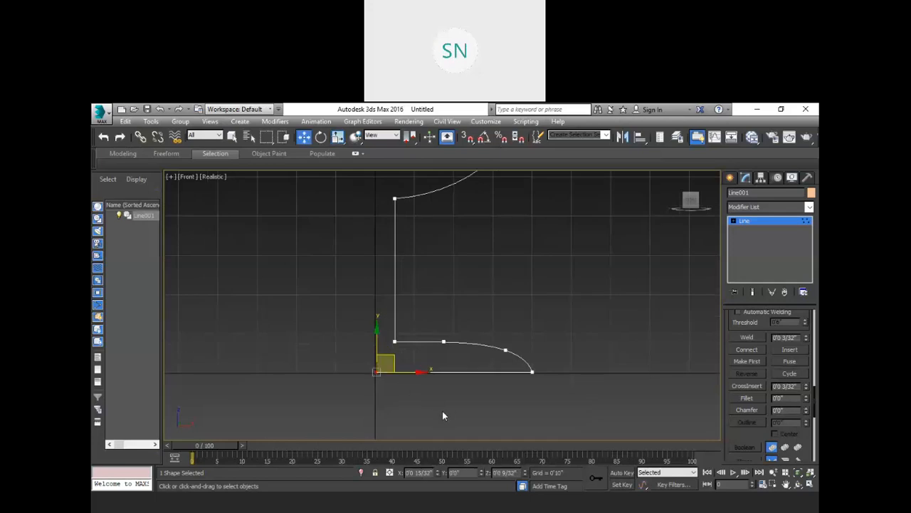
pyautogui.scroll(2, 448, 413)
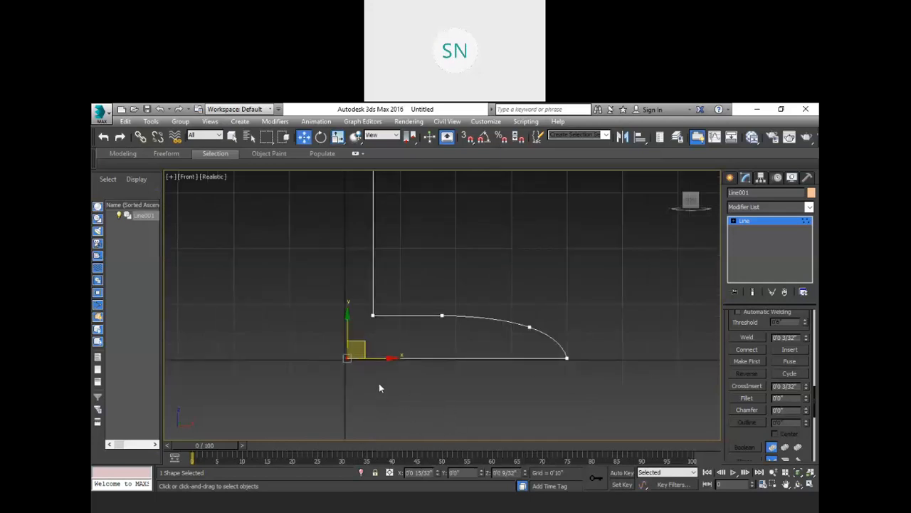
pyautogui.scroll(2, 346, 358)
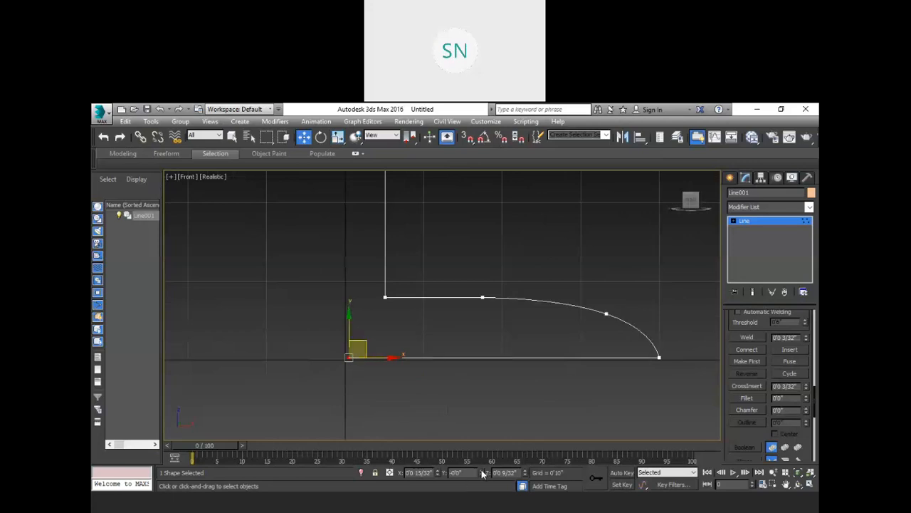
pyautogui.scroll(-2, 365, 369)
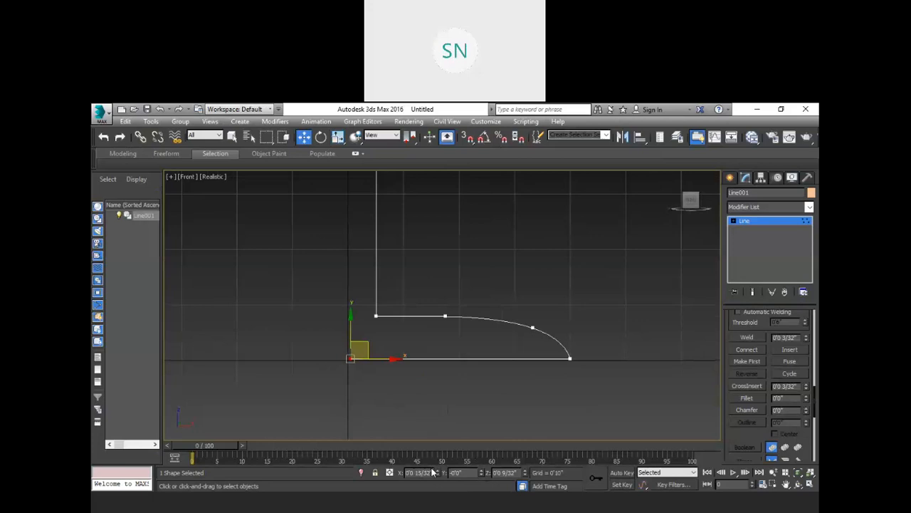
pyautogui.scroll(2, 339, 360)
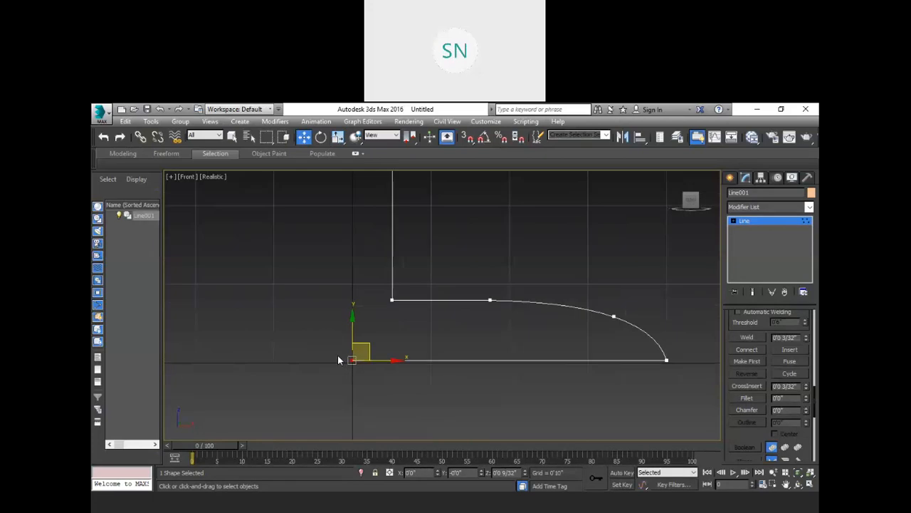
pyautogui.scroll(1, 342, 360)
pyautogui.scroll(-1, 360, 353)
pyautogui.scroll(-1, 362, 351)
pyautogui.scroll(1, 628, 357)
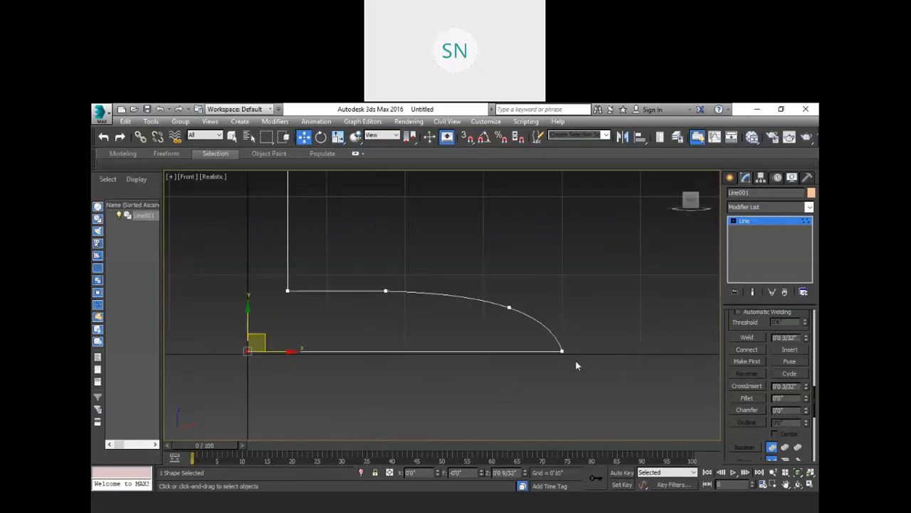
# - Select the goblet base's outer and curve vertices one after another to examine their positions
pyautogui.click(560, 349)
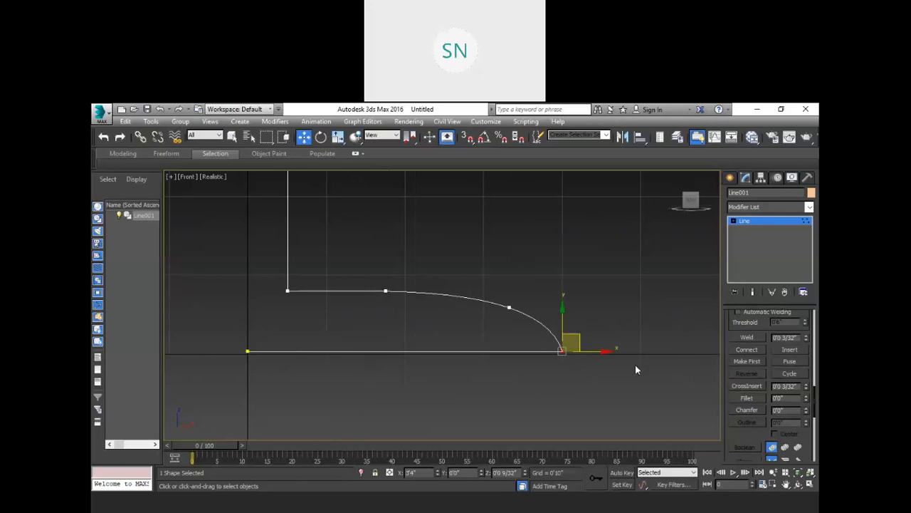
pyautogui.scroll(-1, 636, 365)
pyautogui.scroll(1, 554, 315)
pyautogui.moveTo(530, 301); pyautogui.dragTo(551, 333)
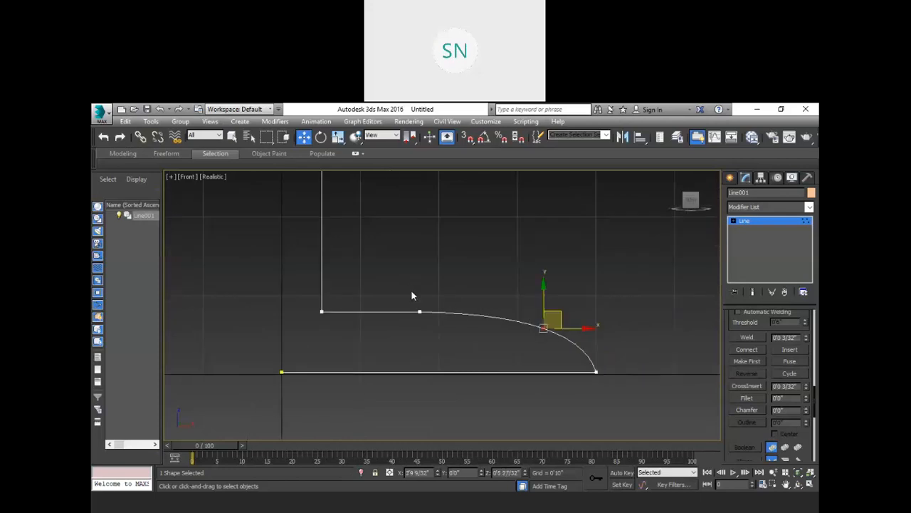
pyautogui.click(419, 311)
pyautogui.scroll(-1, 502, 312)
pyautogui.scroll(1, 402, 299)
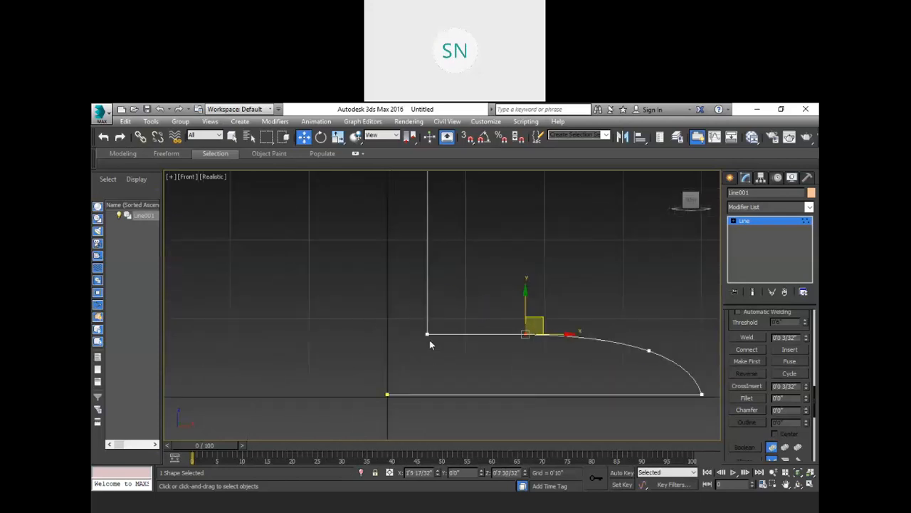
# - Fillet the corner vertex where the goblet's stem meets the base by about 0'6"
pyautogui.click(459, 356)
pyautogui.moveTo(453, 349); pyautogui.dragTo(413, 314)
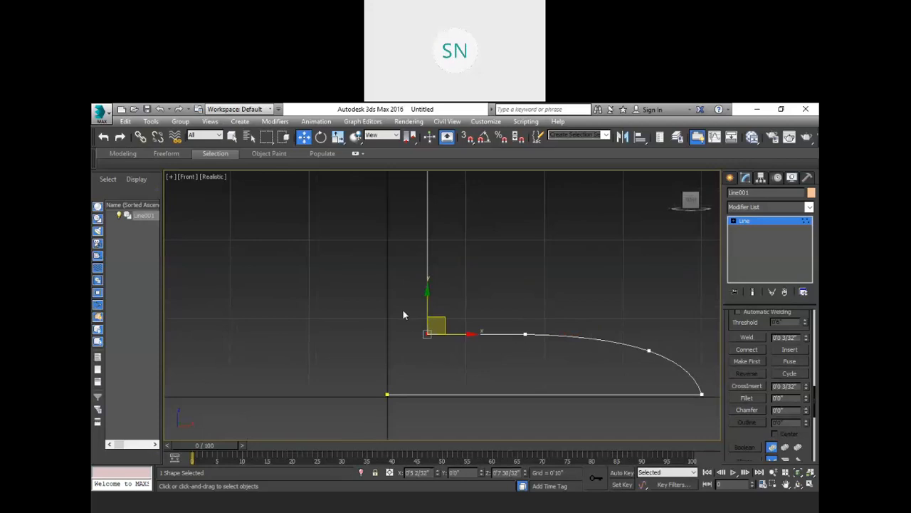
pyautogui.scroll(-2, 403, 314)
pyautogui.moveTo(807, 401); pyautogui.dragTo(805, 392)
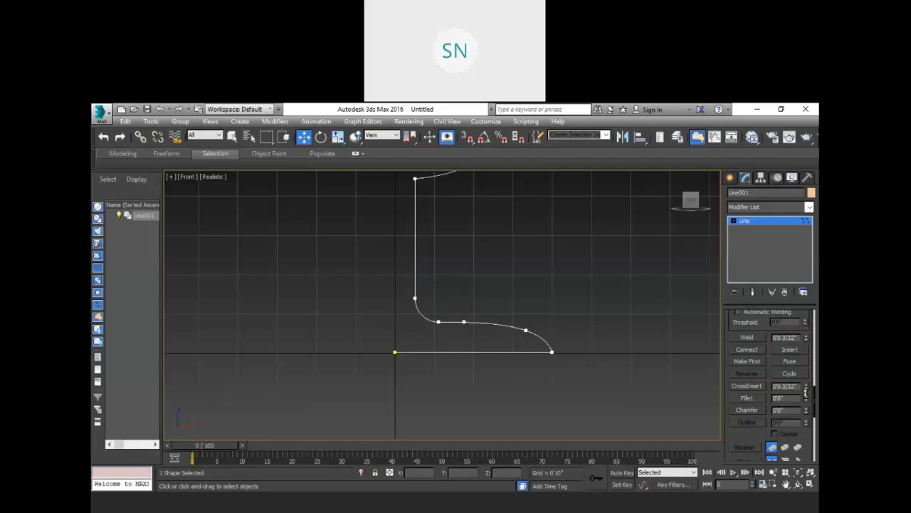
pyautogui.scroll(2, 529, 382)
pyautogui.scroll(-5, 528, 382)
pyautogui.scroll(-1, 528, 382)
pyautogui.scroll(2, 566, 335)
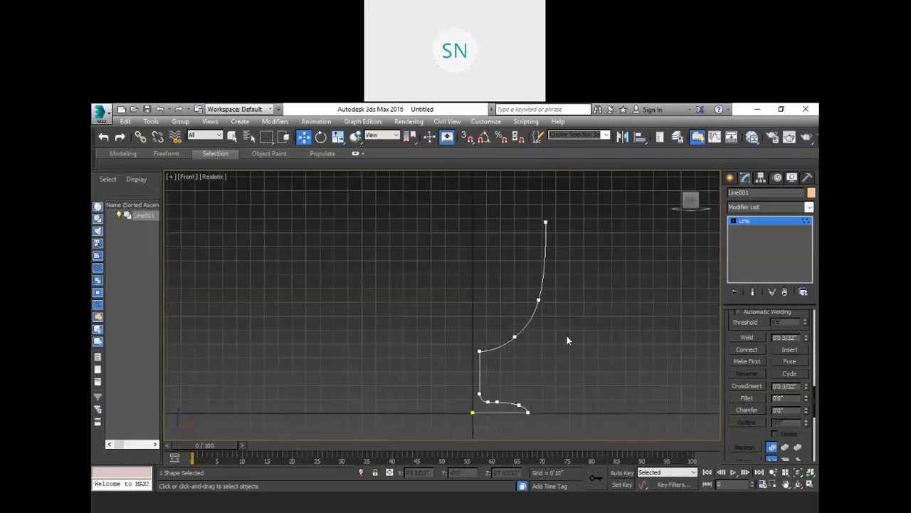
# - Reselect the profile line, re-enter its Vertex level and check the vertex type of the bowl's middle vertex
pyautogui.click(764, 220)
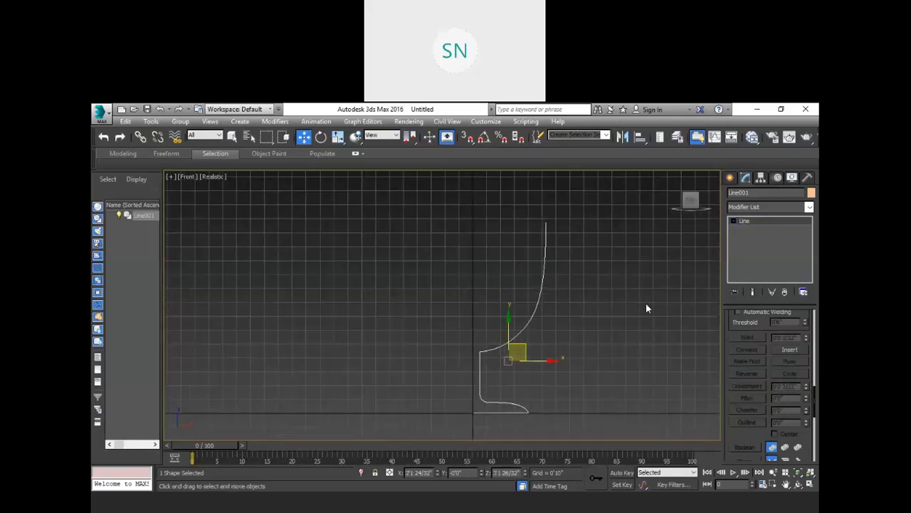
pyautogui.click(589, 361)
pyautogui.click(519, 330)
pyautogui.click(734, 222)
pyautogui.click(754, 229)
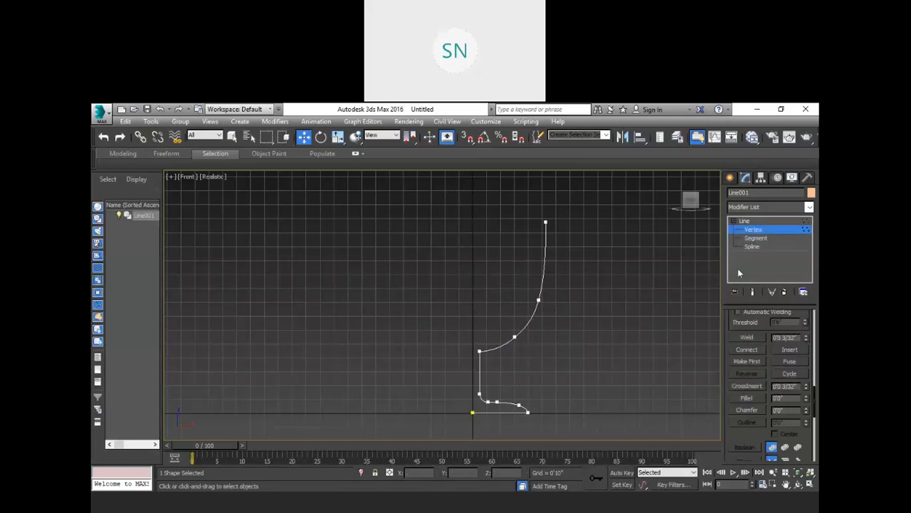
pyautogui.moveTo(525, 286); pyautogui.dragTo(558, 307)
pyautogui.rightClick(578, 269)
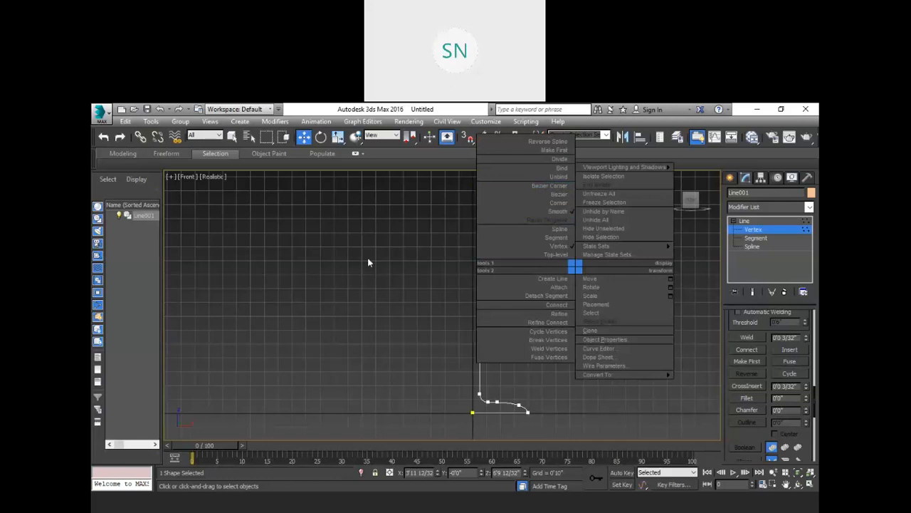
pyautogui.click(399, 254)
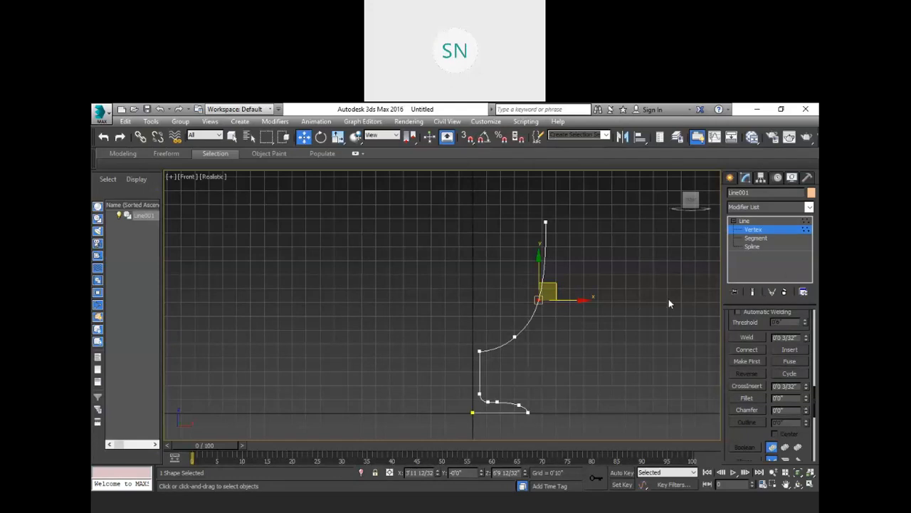
pyautogui.press('0')
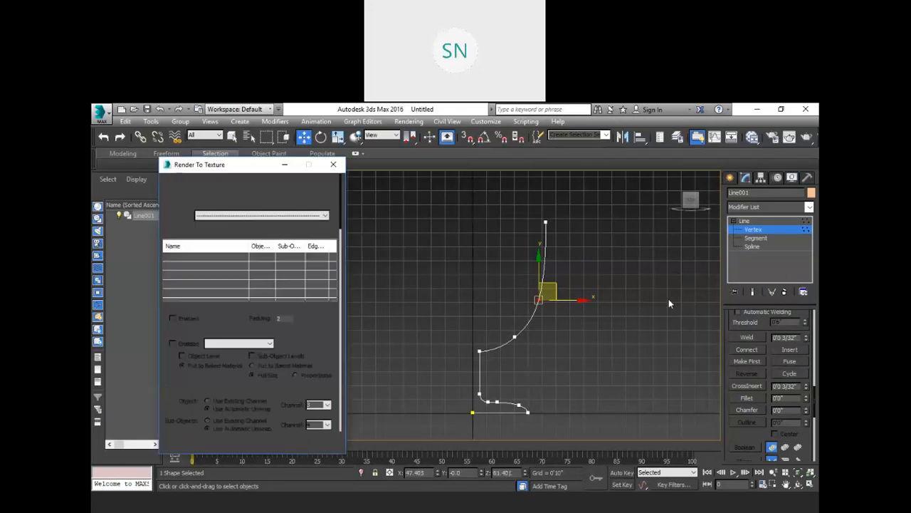
pyautogui.click(333, 166)
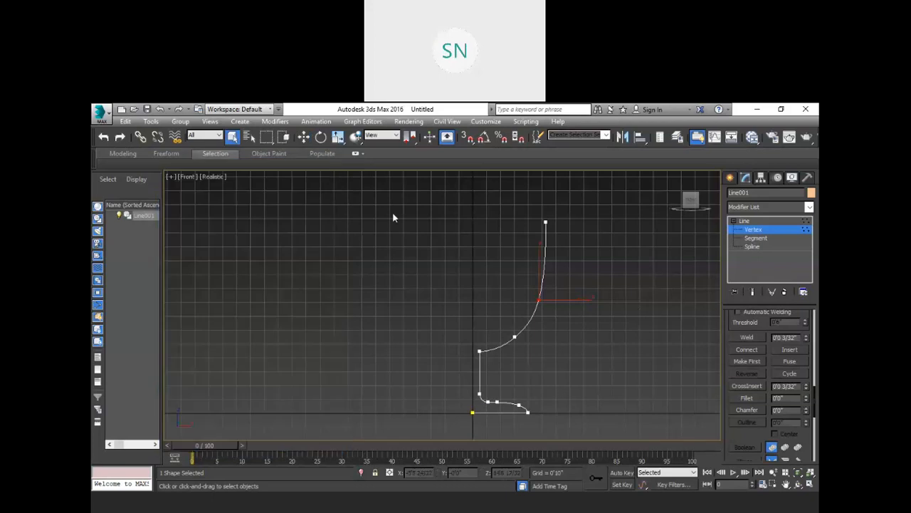
# - Leave Vertex level, deselect the profile line and switch to the home perspective view
pyautogui.click(744, 221)
pyautogui.click(633, 301)
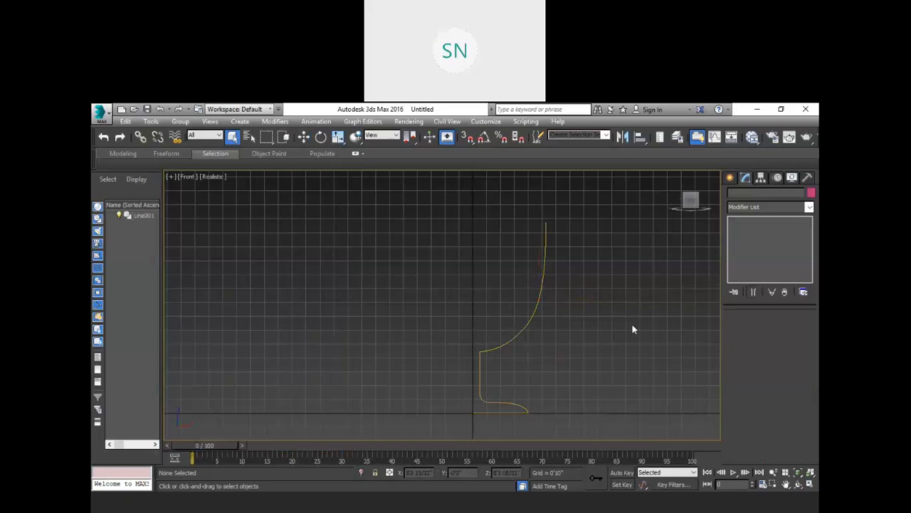
pyautogui.click(675, 179)
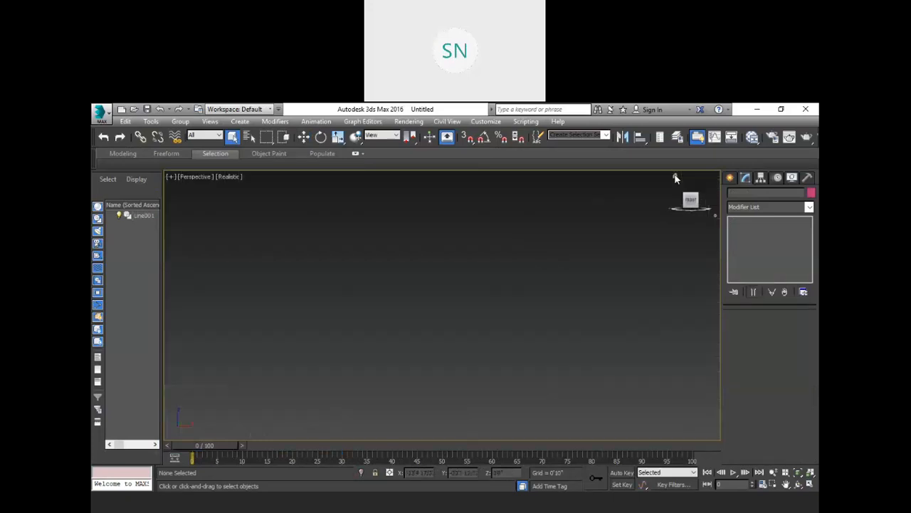
pyautogui.scroll(-3, 451, 344)
pyautogui.scroll(3, 477, 226)
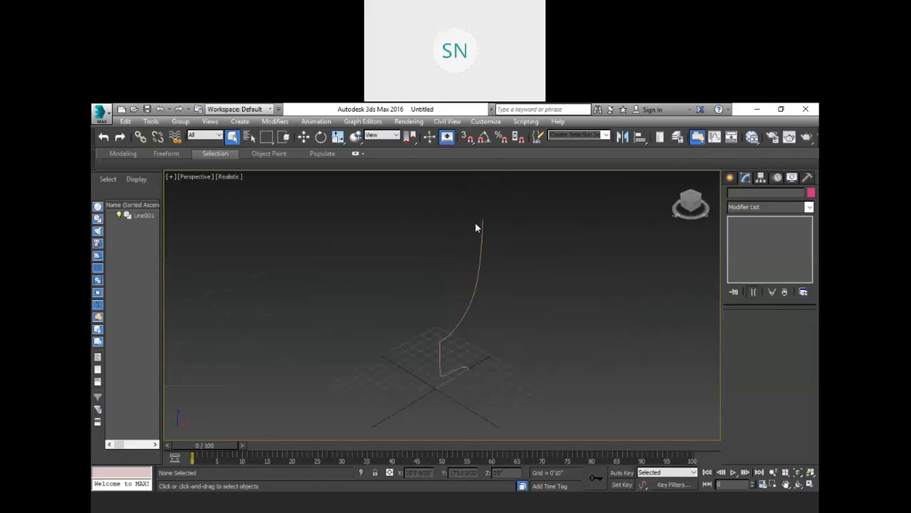
pyautogui.keyDown('alt'); pyautogui.moveTo(494, 356); pyautogui.dragTo(477, 323, button='middle'); pyautogui.keyUp('alt')
# - Select the goblet profile line and apply a Lathe modifier to it
pyautogui.click(472, 279)
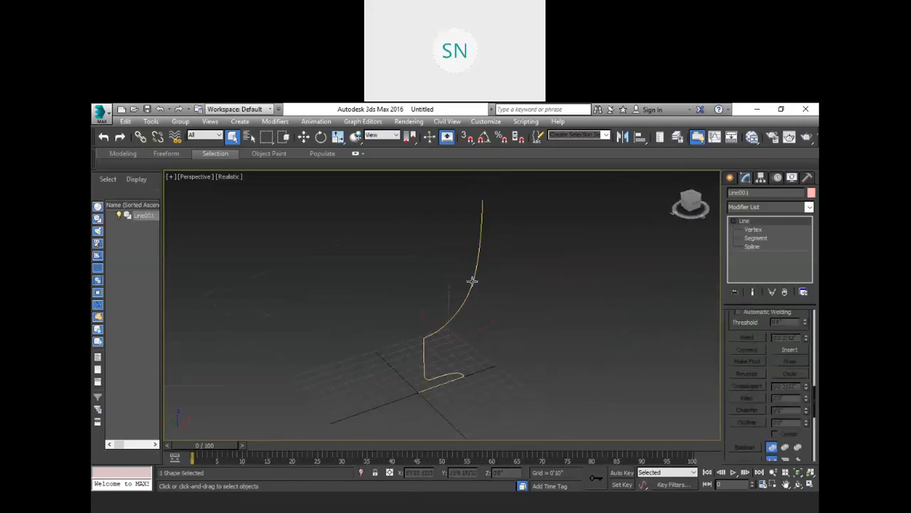
pyautogui.click(769, 208)
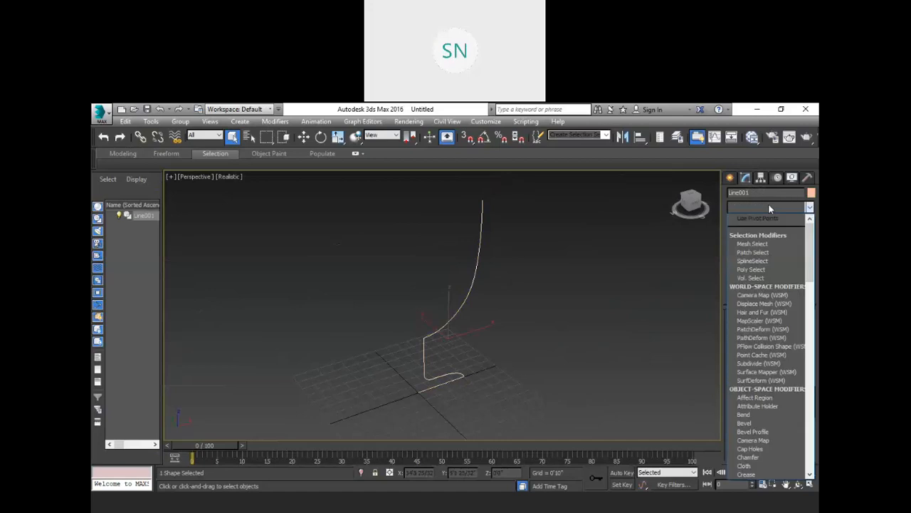
pyautogui.write('l')
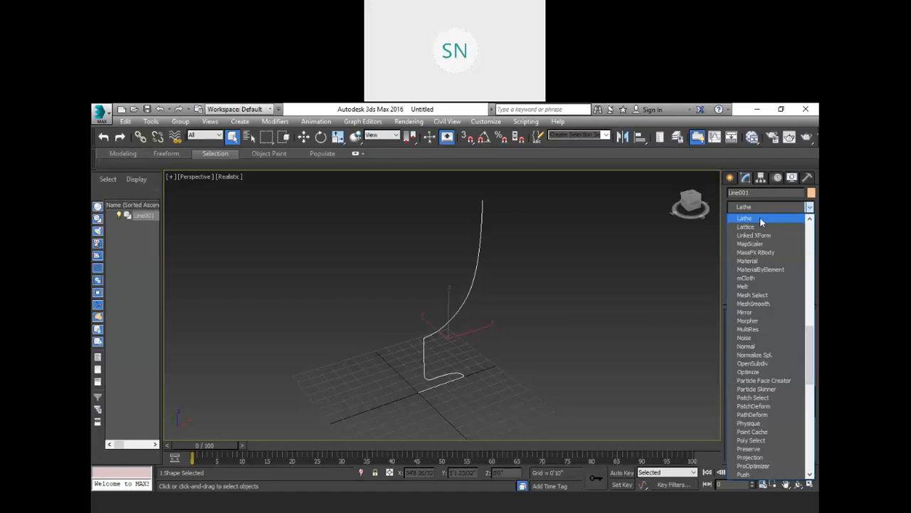
pyautogui.click(760, 216)
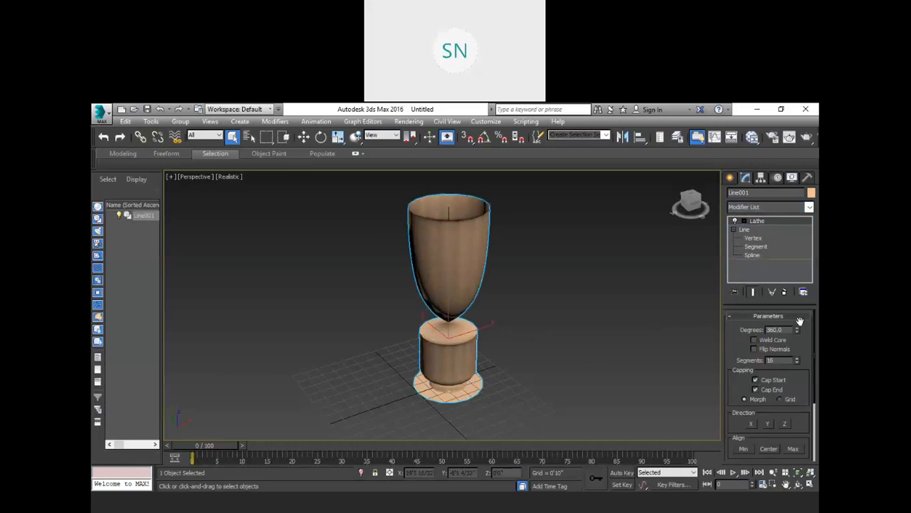
# - Set the Lathe's Degrees to 0 and gradually raise the angle to show how the profile revolves
pyautogui.moveTo(784, 329); pyautogui.dragTo(741, 326)
pyautogui.write('0')
pyautogui.click(797, 328)
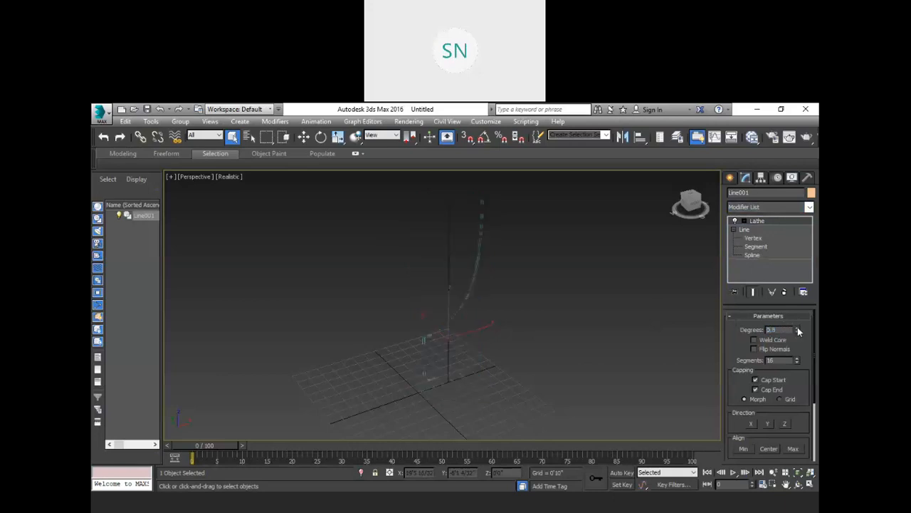
pyautogui.click(797, 329)
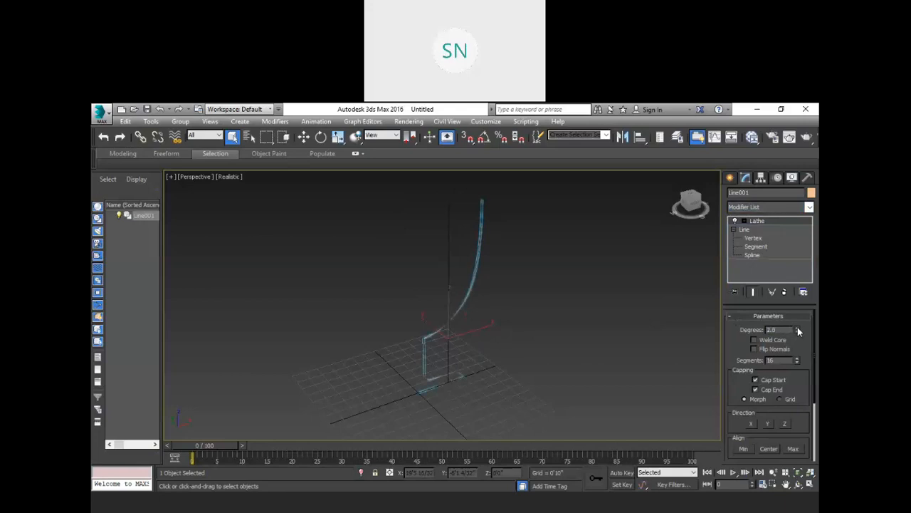
pyautogui.click(797, 329)
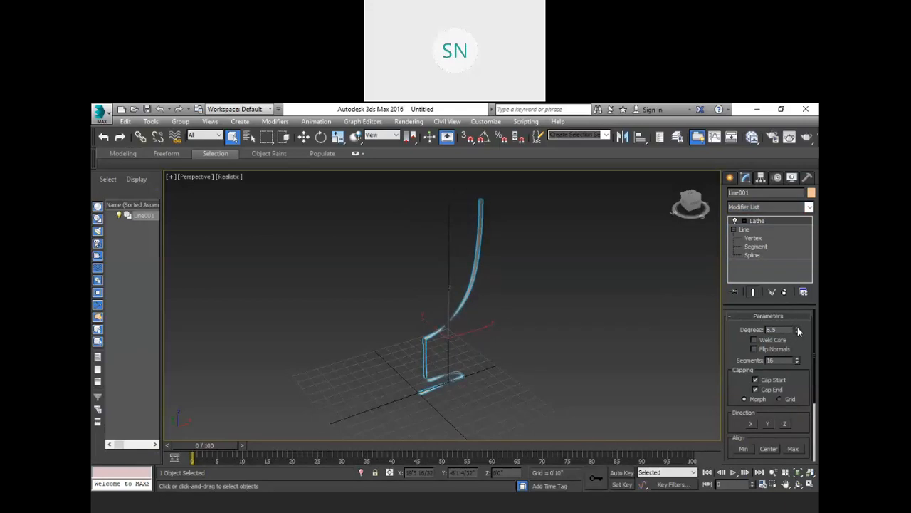
pyautogui.click(797, 328)
pyautogui.click(797, 328)
pyautogui.moveTo(798, 329)
pyautogui.mouseDown()
pyautogui.moveTo(800, 276)
pyautogui.moveTo(805, 313)
pyautogui.mouseUp()
# - Undo the last change, delete the Lathe modifier from the goblet profile and deselect the line
pyautogui.moveTo(113, 346); pyautogui.dragTo(450, 266)
pyautogui.moveTo(440, 235); pyautogui.dragTo(548, 327)
pyautogui.click(542, 331)
pyautogui.hotkey('ctrl', 'z')
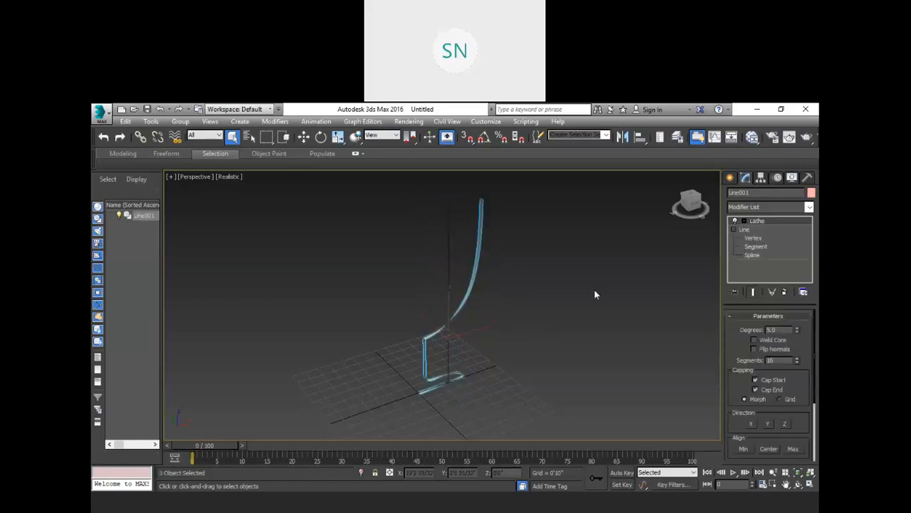
pyautogui.rightClick(758, 220)
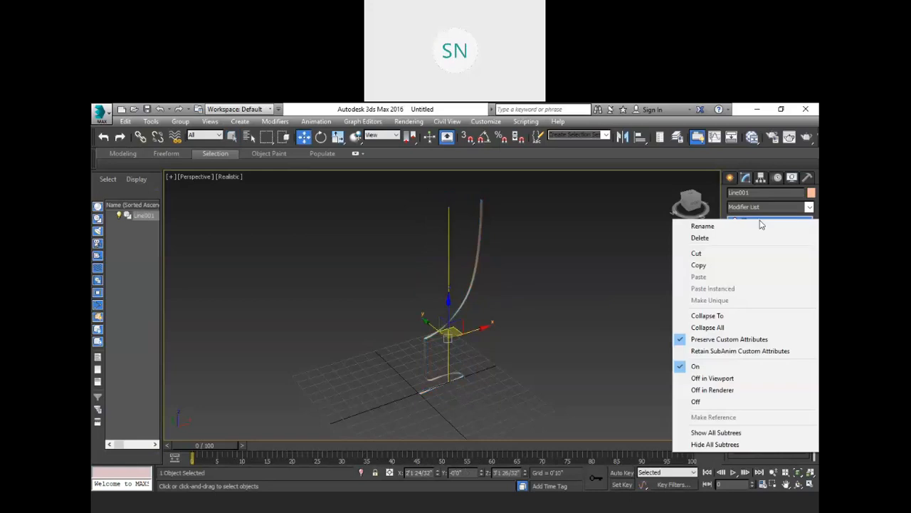
pyautogui.click(733, 242)
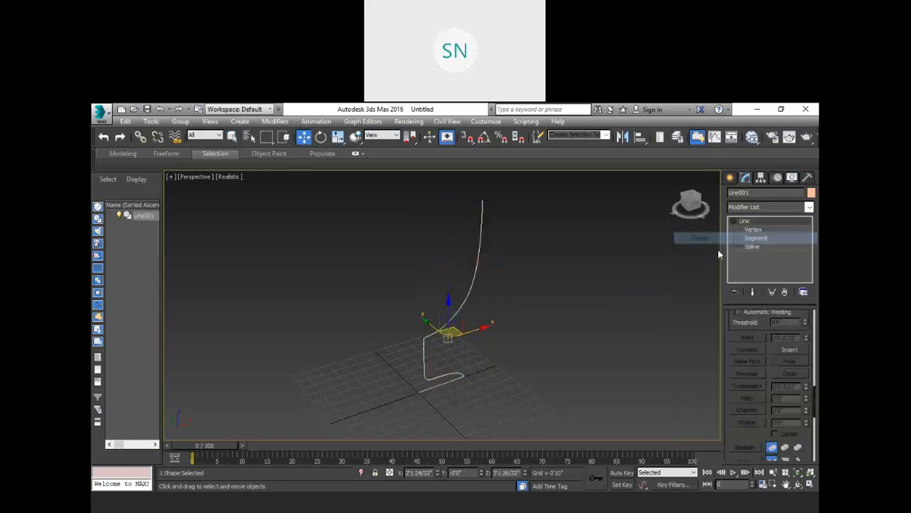
pyautogui.click(570, 295)
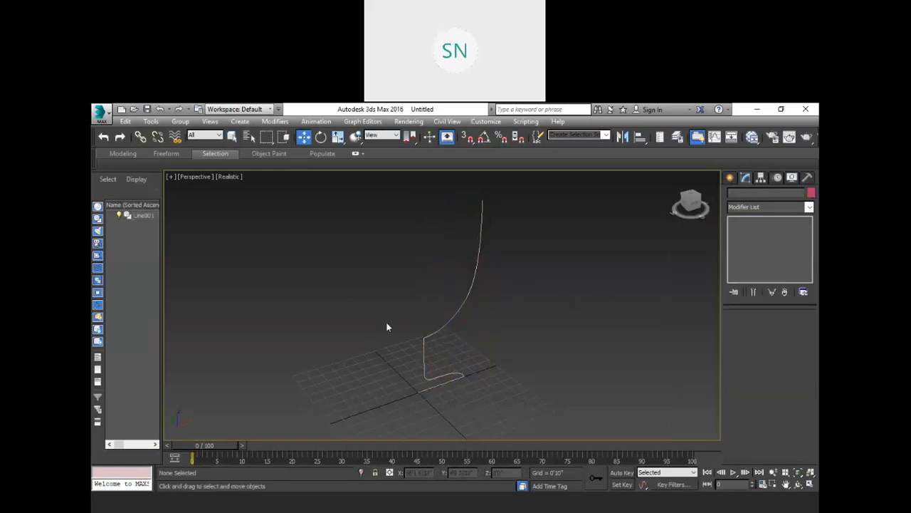
# - Select the goblet profile line, apply a Lathe modifier again and raise its Degrees to about 41.5
pyautogui.click(477, 262)
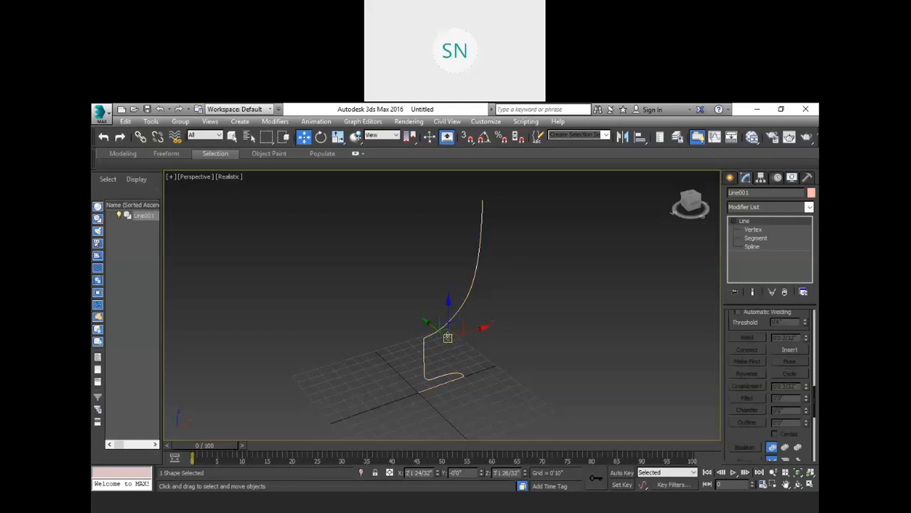
pyautogui.click(778, 208)
pyautogui.press('l')
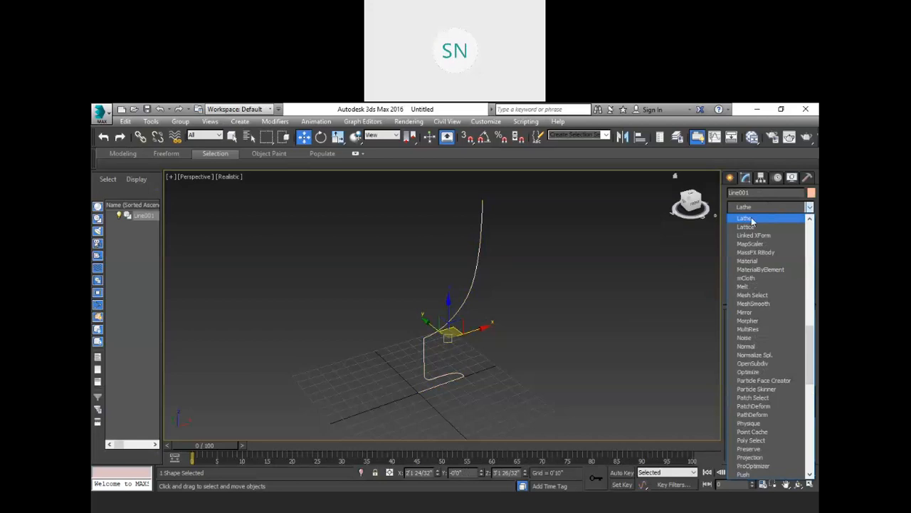
pyautogui.click(751, 218)
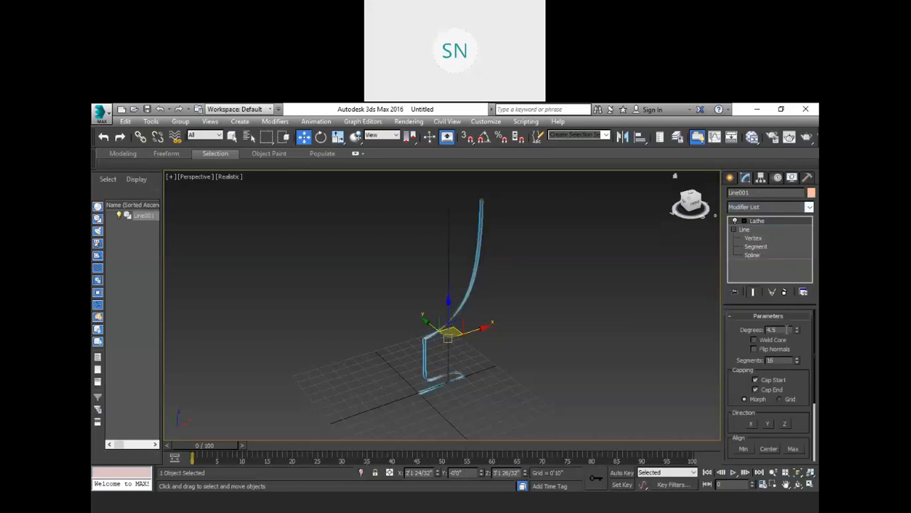
pyautogui.click(797, 330)
pyautogui.moveTo(796, 329); pyautogui.dragTo(809, 313)
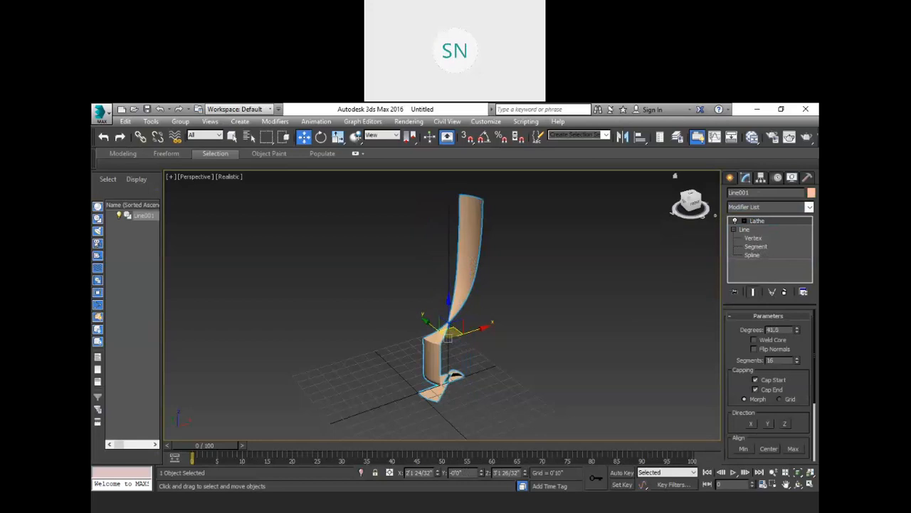
# - Show the partial lathe from above, reduce its Degrees to 29.5 and return to the home perspective view
pyautogui.click(689, 191)
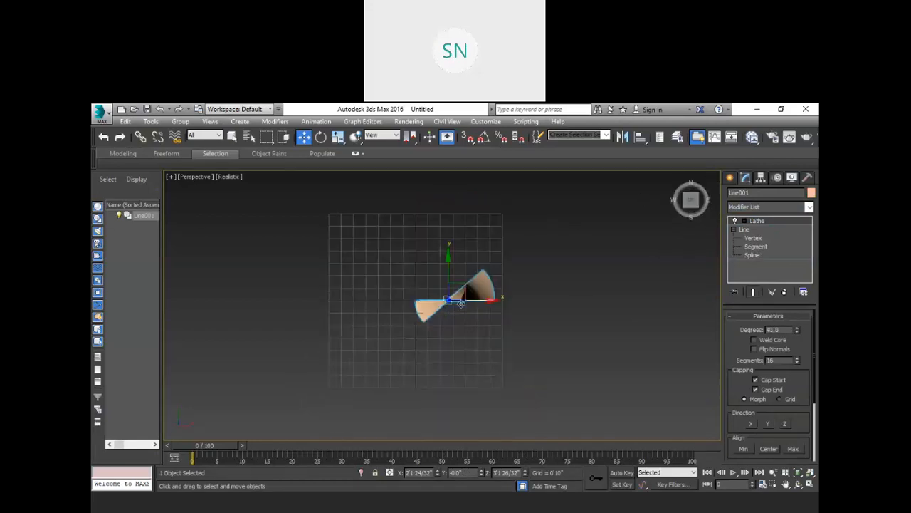
pyautogui.scroll(3, 460, 305)
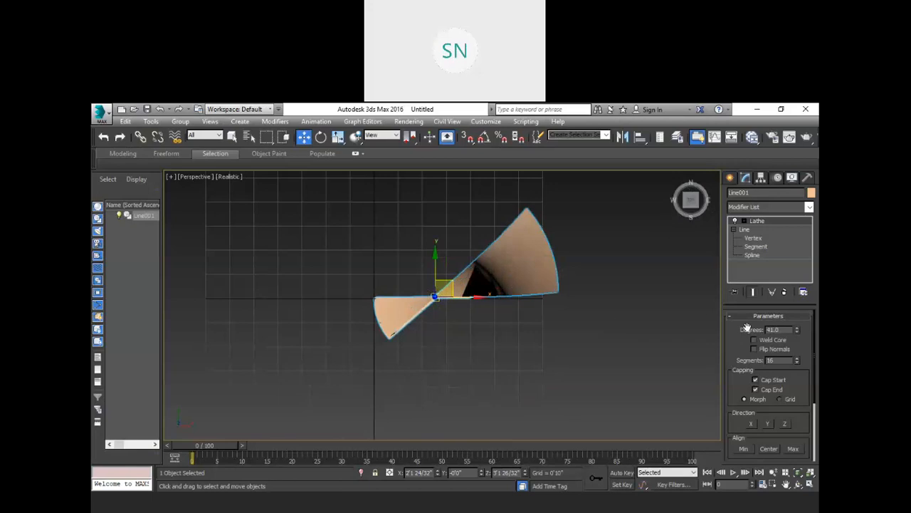
pyautogui.click(797, 328)
pyautogui.moveTo(797, 331)
pyautogui.mouseDown()
pyautogui.moveTo(773, 227)
pyautogui.moveTo(813, 358)
pyautogui.moveTo(771, 268)
pyautogui.moveTo(804, 341)
pyautogui.mouseUp()
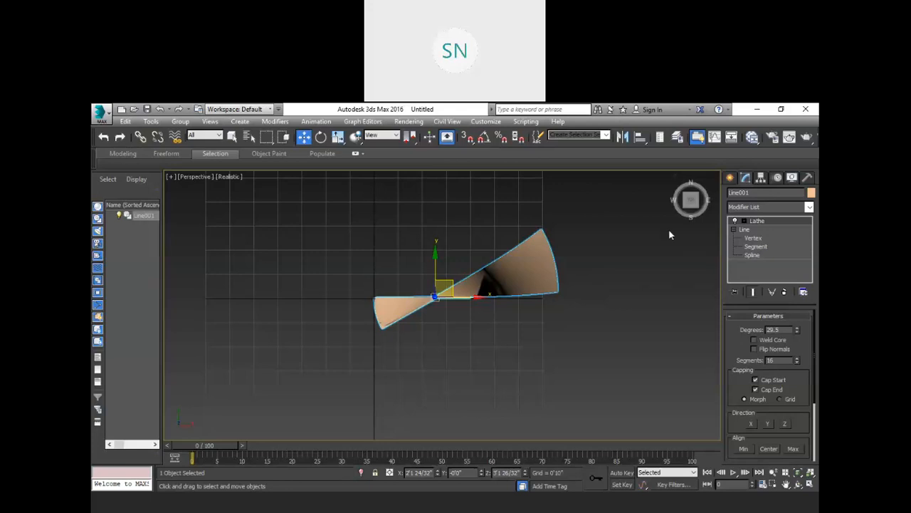
pyautogui.click(676, 178)
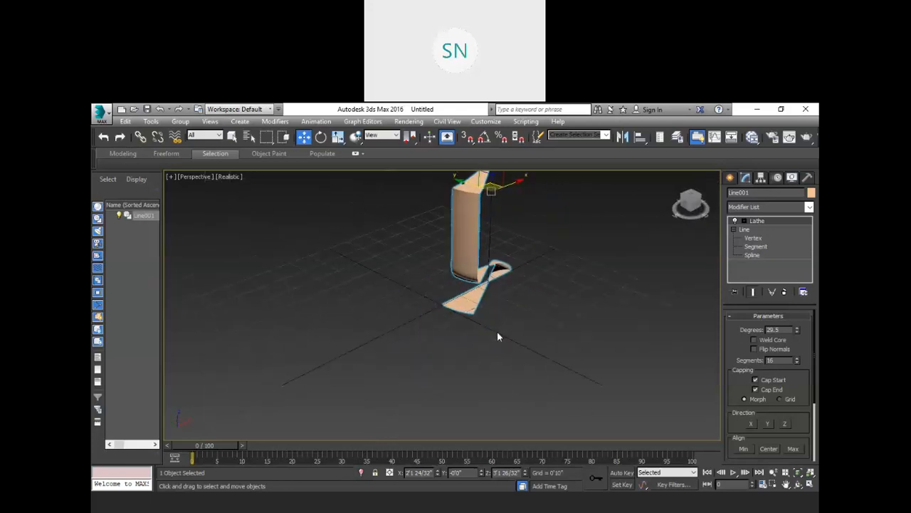
pyautogui.scroll(2, 532, 226)
pyautogui.scroll(-2, 528, 257)
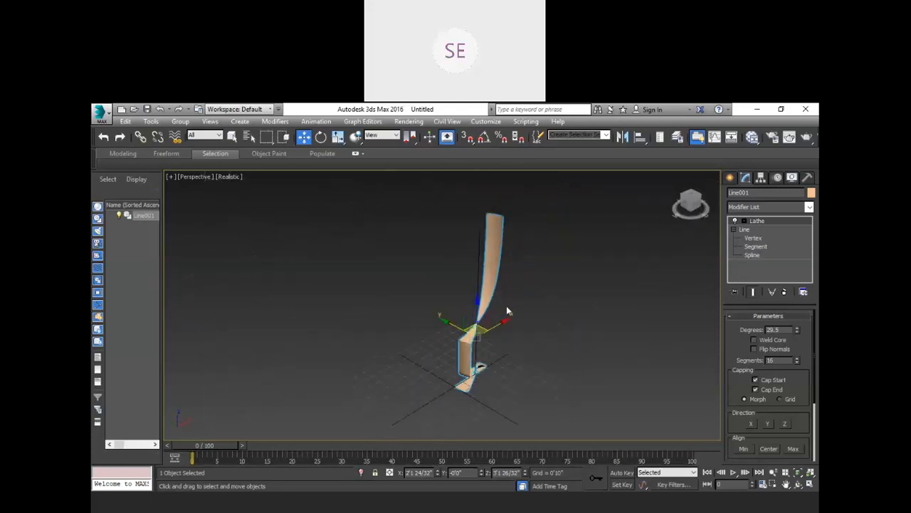
# - Raise the Lathe's Degrees to 73.5 and set its direction to the X axis
pyautogui.scroll(2, 478, 337)
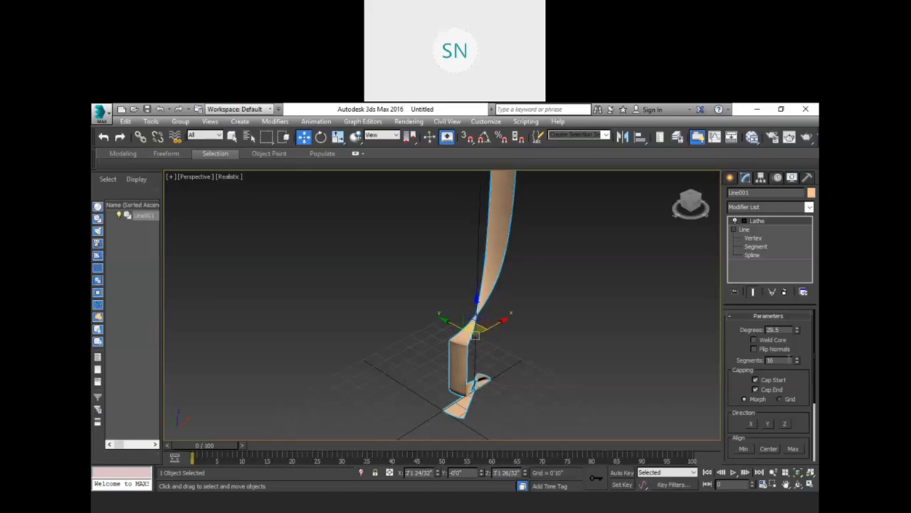
pyautogui.moveTo(797, 332); pyautogui.dragTo(783, 290)
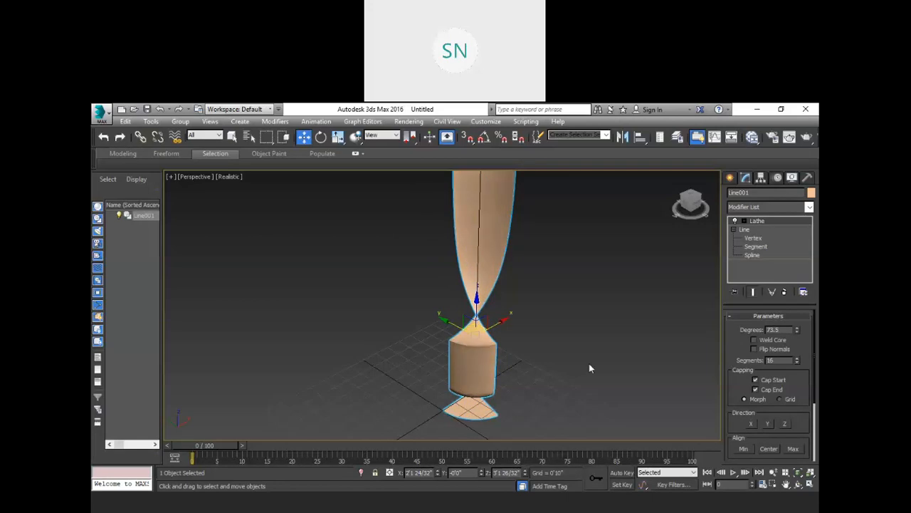
pyautogui.scroll(-2, 745, 387)
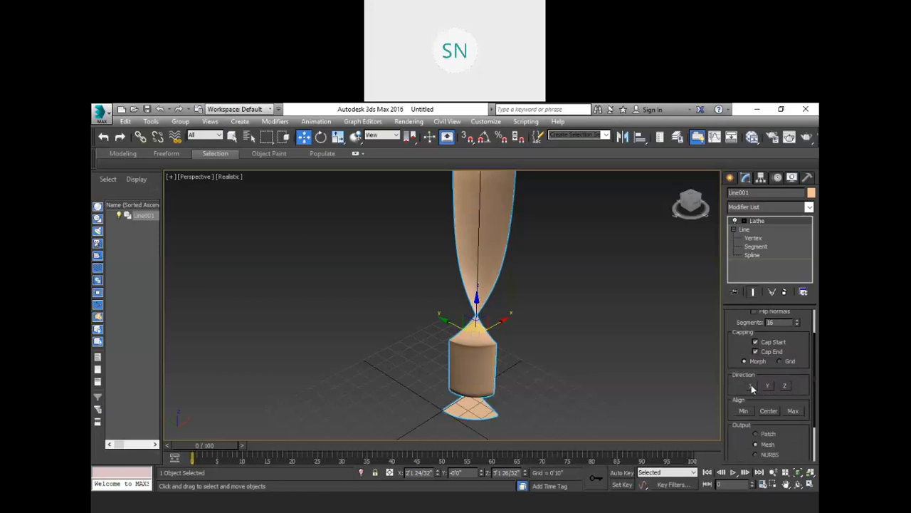
pyautogui.click(751, 386)
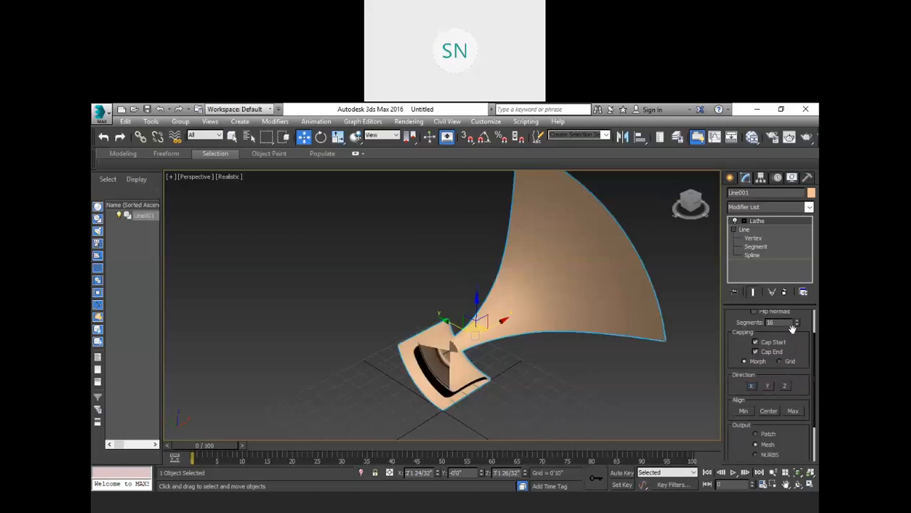
# - Lower the Degrees of the X-axis lathe to 18 while viewing the profile from the side
pyautogui.moveTo(802, 349); pyautogui.dragTo(809, 382)
pyautogui.moveTo(796, 326); pyautogui.dragTo(134, 332)
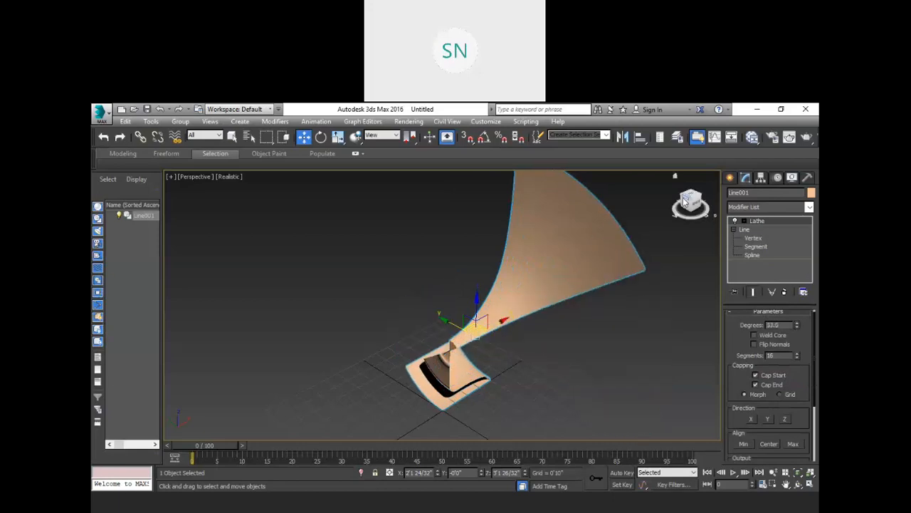
pyautogui.click(686, 205)
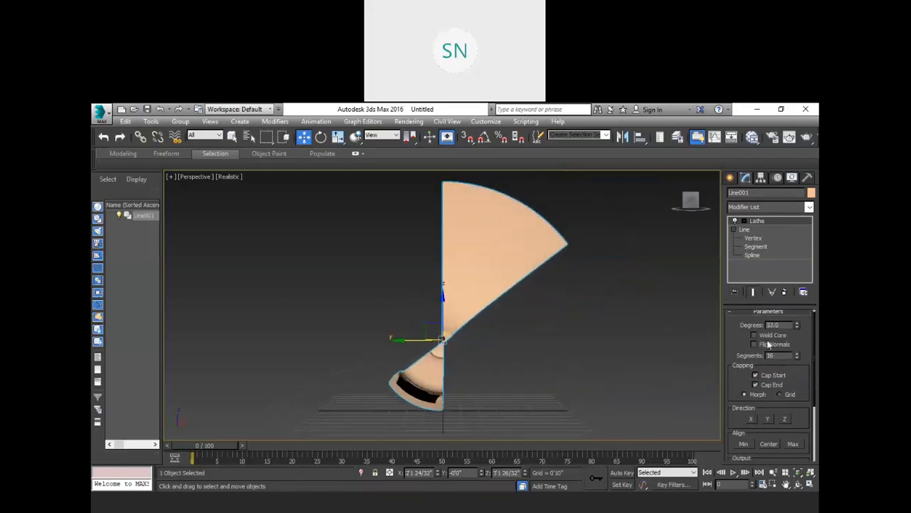
pyautogui.moveTo(796, 325); pyautogui.dragTo(129, 410)
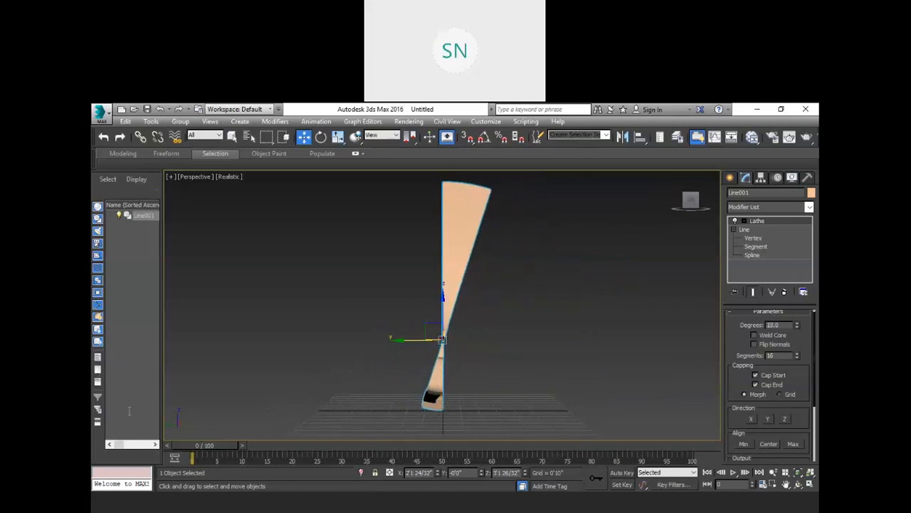
# - Set the Lathe's direction to the Y axis and raise its Degrees to 70
pyautogui.click(766, 419)
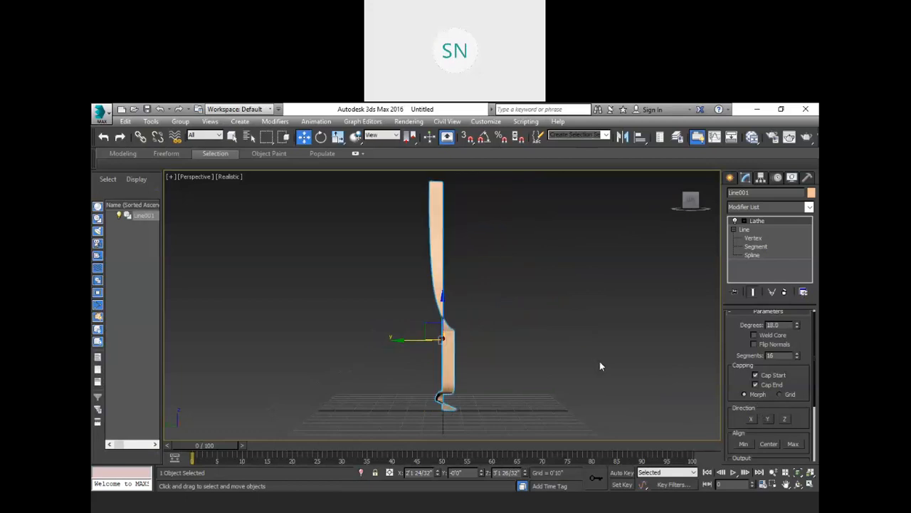
pyautogui.keyDown('alt'); pyautogui.moveTo(597, 360); pyautogui.dragTo(619, 404, button='middle'); pyautogui.keyUp('alt')
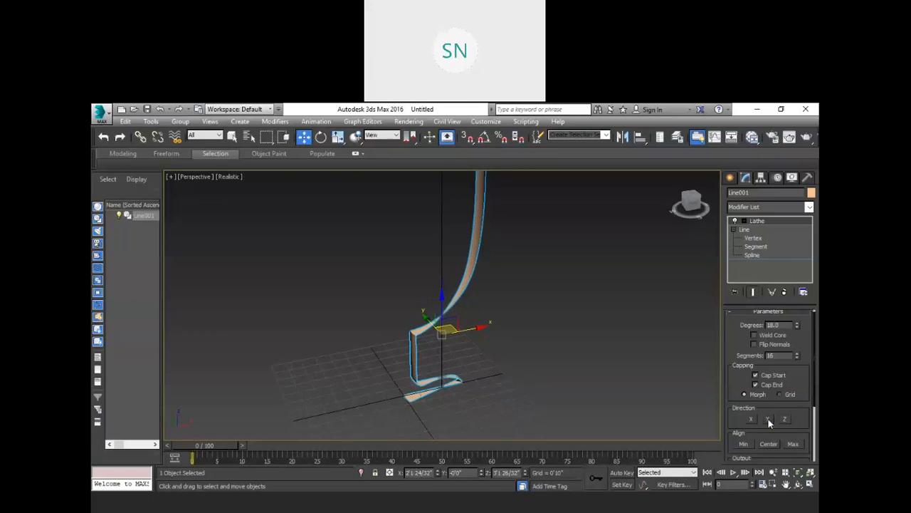
pyautogui.moveTo(798, 324); pyautogui.dragTo(794, 354)
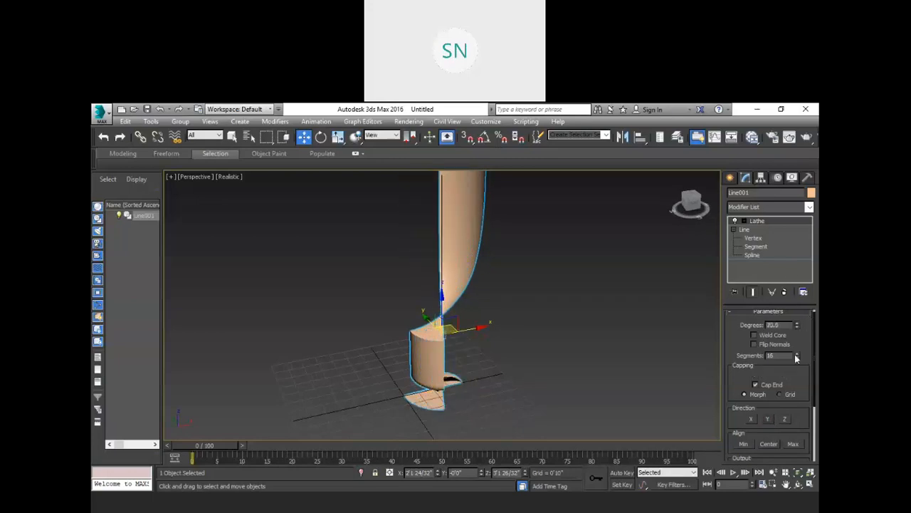
# - Set the Lathe's direction to the Z axis and reduce its Degrees to 34.5
pyautogui.click(785, 420)
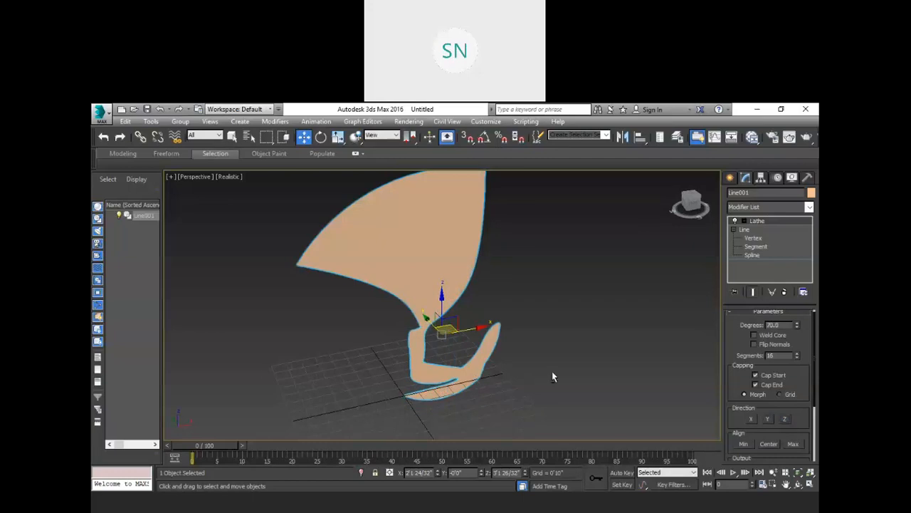
pyautogui.keyDown('alt'); pyautogui.moveTo(589, 370); pyautogui.dragTo(536, 353, button='middle'); pyautogui.keyUp('alt')
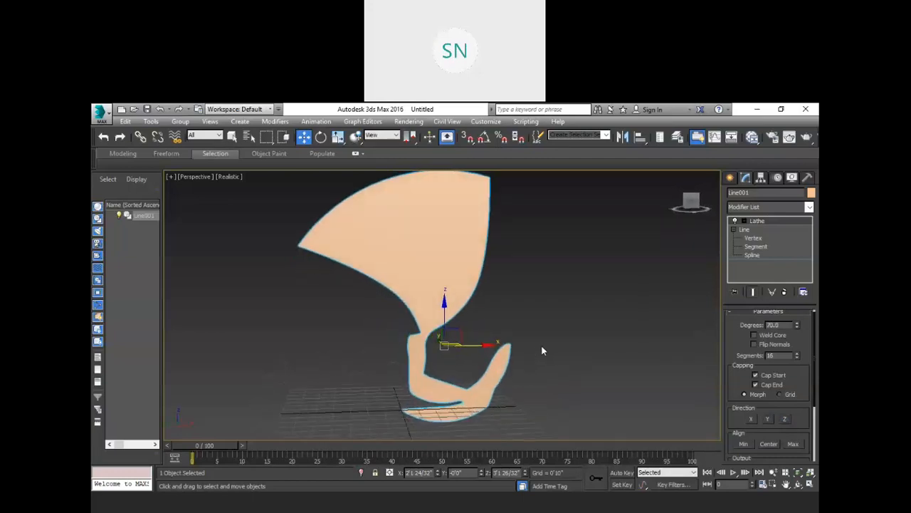
pyautogui.moveTo(796, 328); pyautogui.dragTo(796, 384)
pyautogui.moveTo(100, 401); pyautogui.dragTo(211, 360)
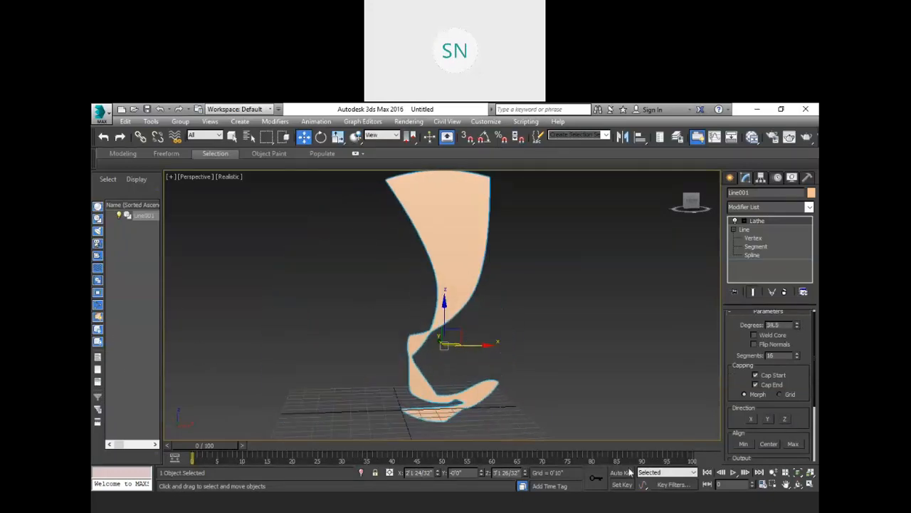
# - Switch the Lathe's direction back to the X axis and reduce its Degrees to 0
pyautogui.click(752, 419)
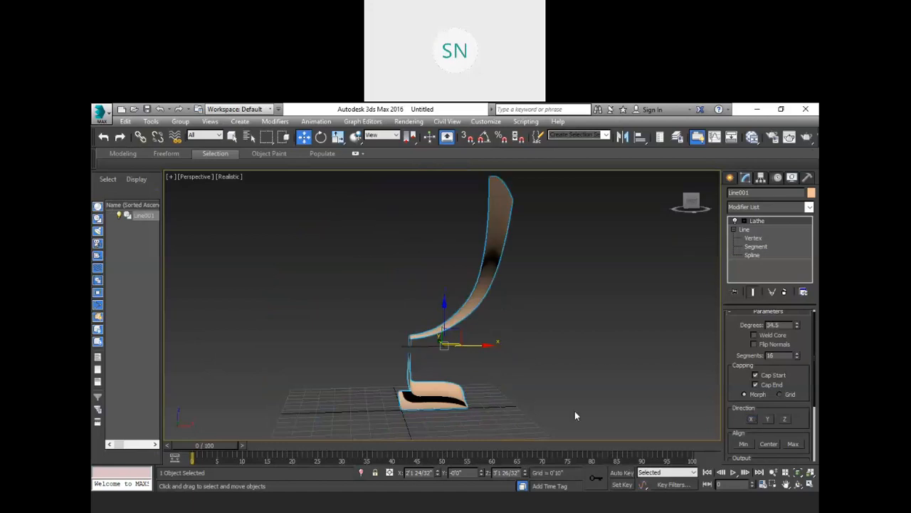
pyautogui.keyDown('alt'); pyautogui.moveTo(519, 410); pyautogui.dragTo(599, 388, button='middle'); pyautogui.keyUp('alt')
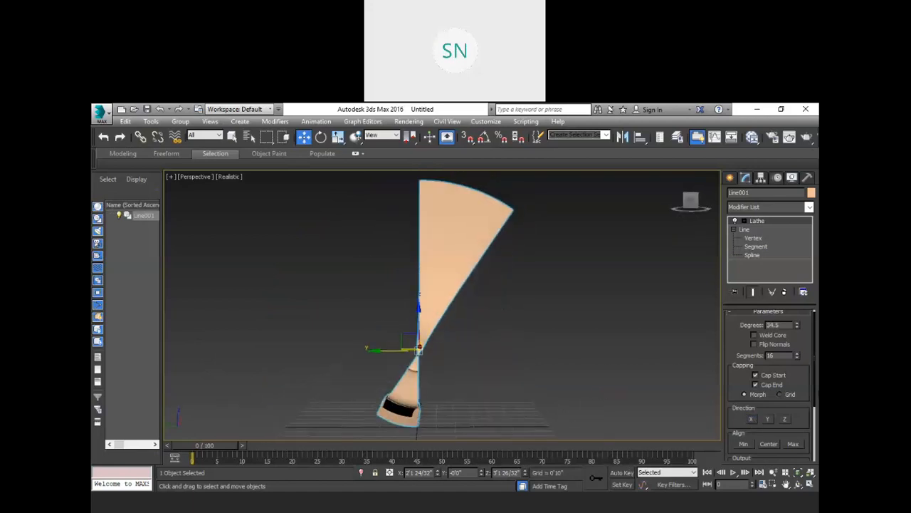
pyautogui.click(797, 327)
pyautogui.moveTo(798, 324); pyautogui.dragTo(283, 402)
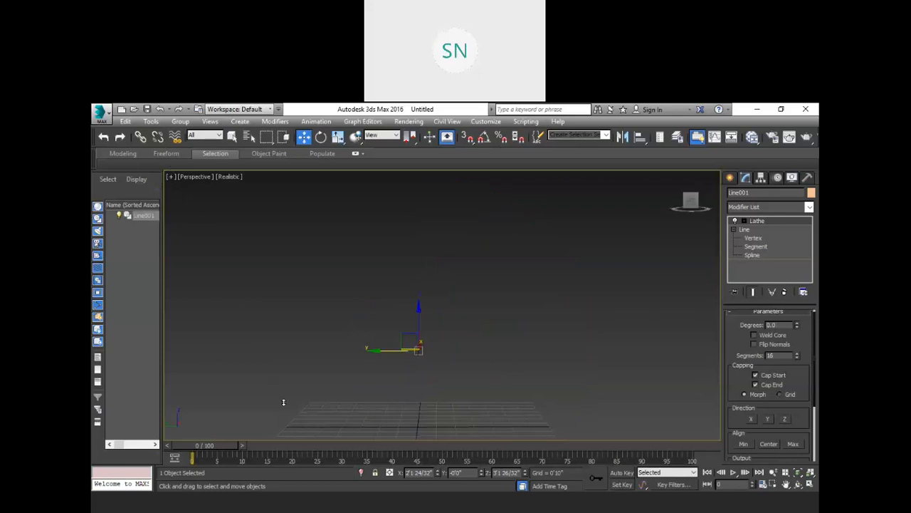
pyautogui.keyDown('alt'); pyautogui.moveTo(404, 429); pyautogui.dragTo(436, 366, button='middle'); pyautogui.keyUp('alt')
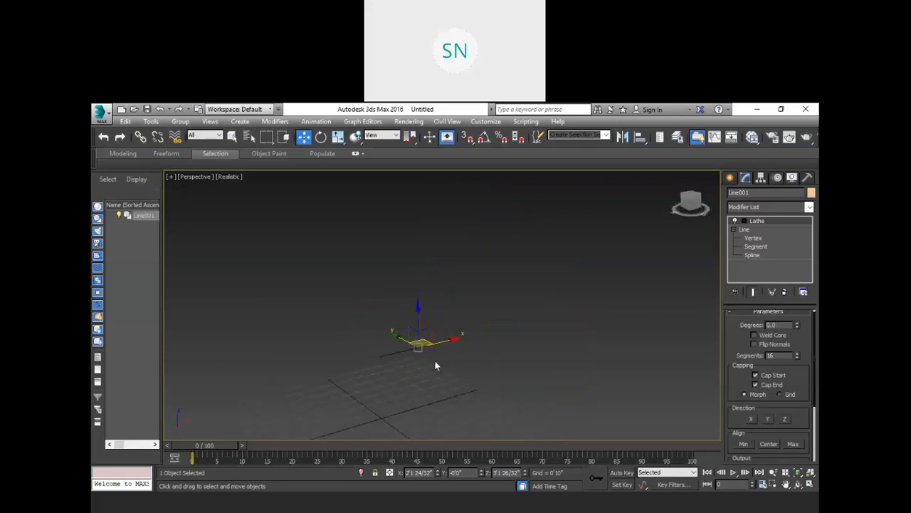
# - Deselect the lathed line, then undo the deselection and the reduction of its Degrees to 0
pyautogui.click(693, 244)
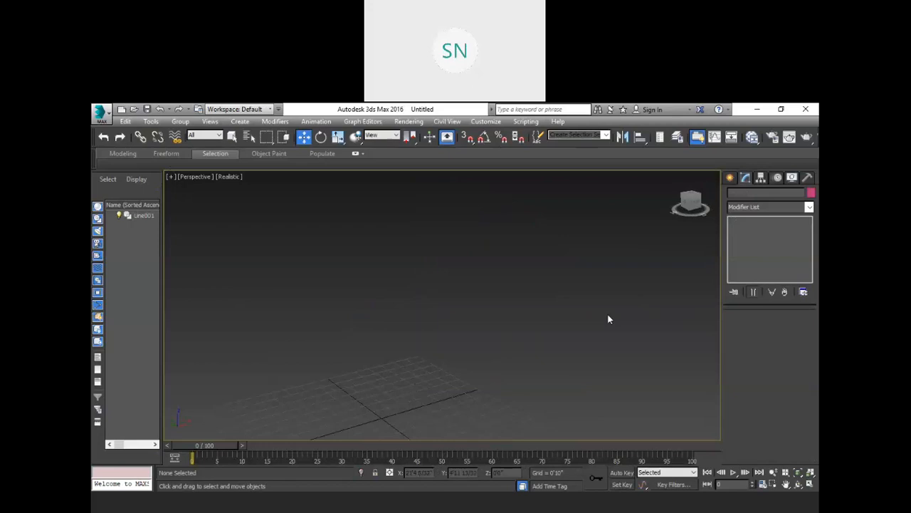
pyautogui.hotkey('alt', 'Tab')
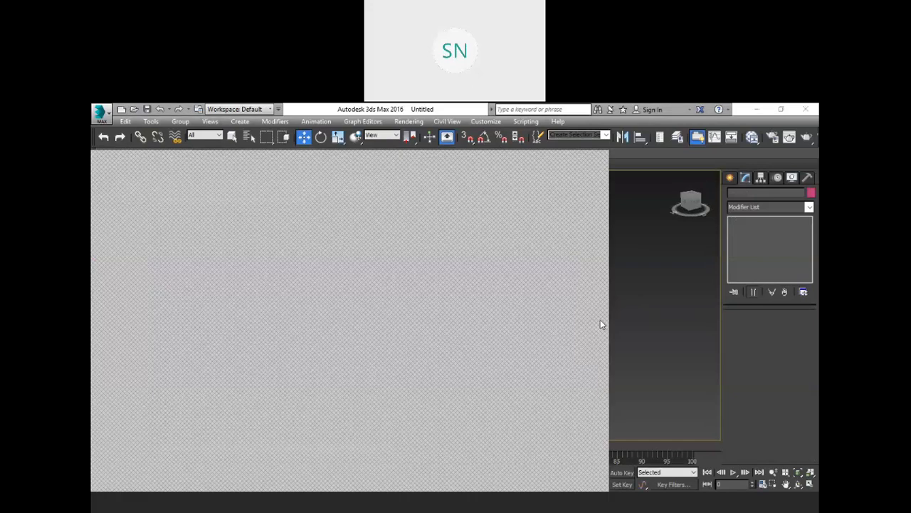
pyautogui.hotkey('alt', 'Tab')
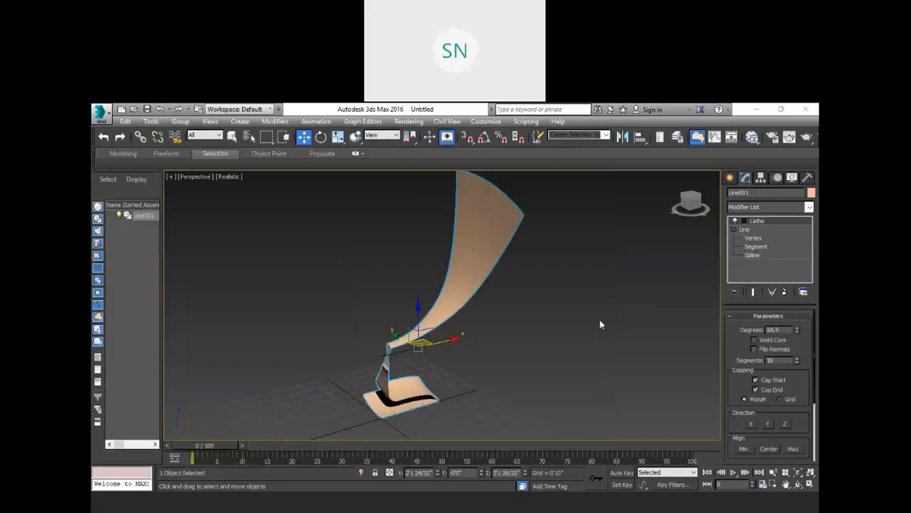
# - Delete the Lathe modifier from the goblet profile and reselect the bare line
pyautogui.rightClick(775, 223)
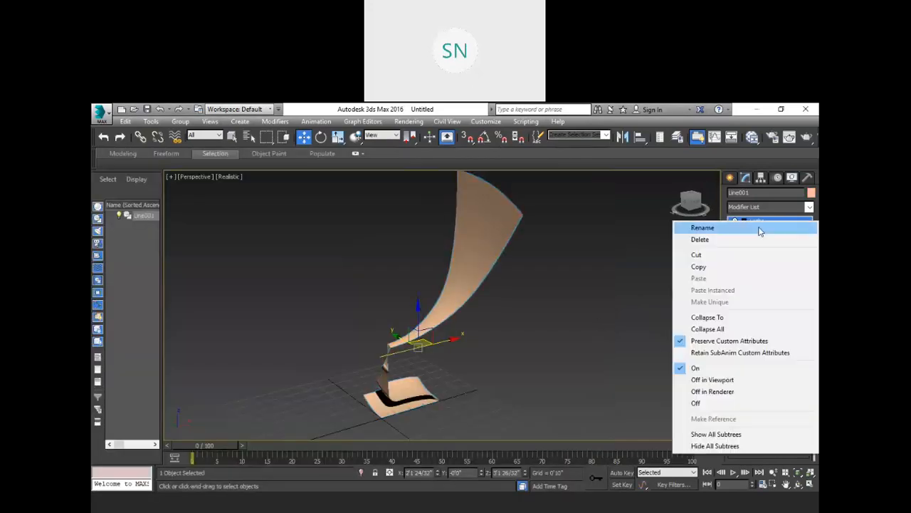
pyautogui.click(765, 241)
pyautogui.click(592, 334)
pyautogui.scroll(-2, 571, 349)
pyautogui.scroll(2, 489, 363)
pyautogui.click(513, 316)
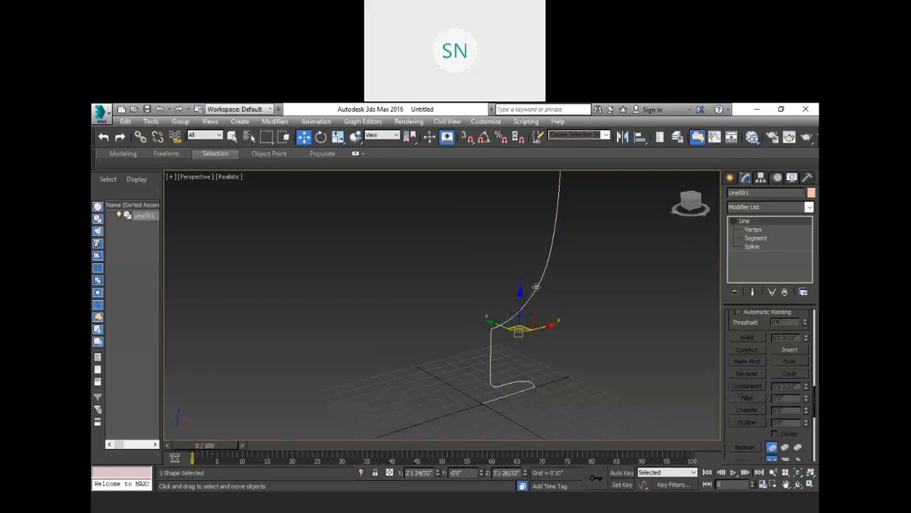
# - Using Affect Pivot Only, move the line's pivot to the world origin by zeroing its X and Z coordinates
pyautogui.click(761, 178)
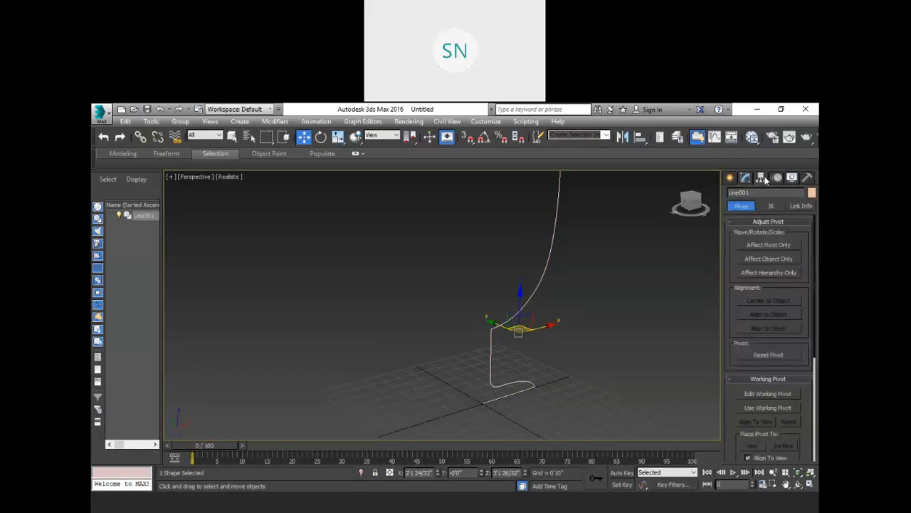
pyautogui.click(760, 246)
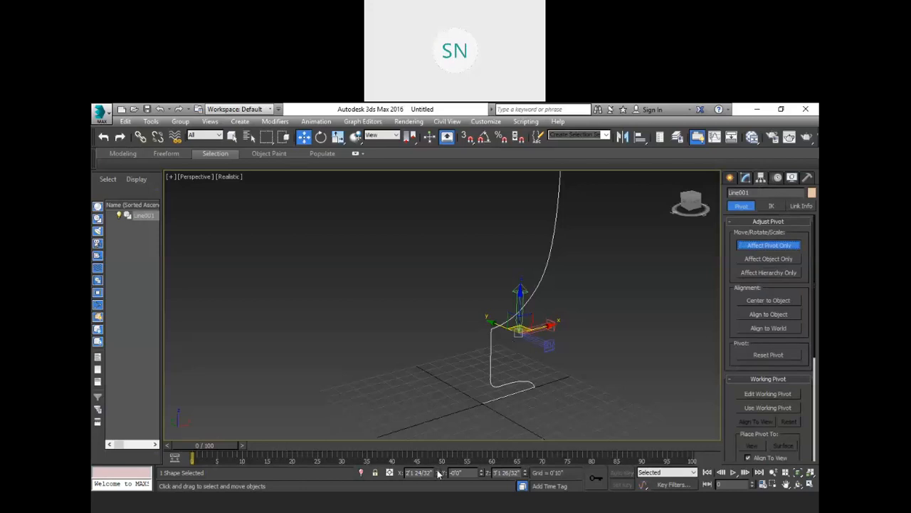
pyautogui.rightClick(436, 473)
pyautogui.rightClick(524, 473)
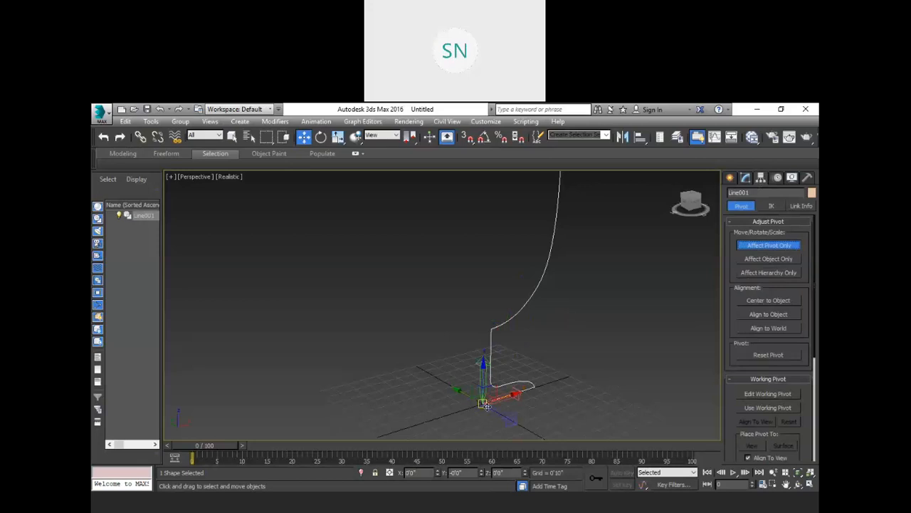
# - Cycle through the rotate, scale and move tools to show the relocated pivot, then deselect the line
pyautogui.press('e')
pyautogui.press('r')
pyautogui.press('w')
pyautogui.press('e')
pyautogui.press('r')
pyautogui.press('w')
pyautogui.click(619, 381)
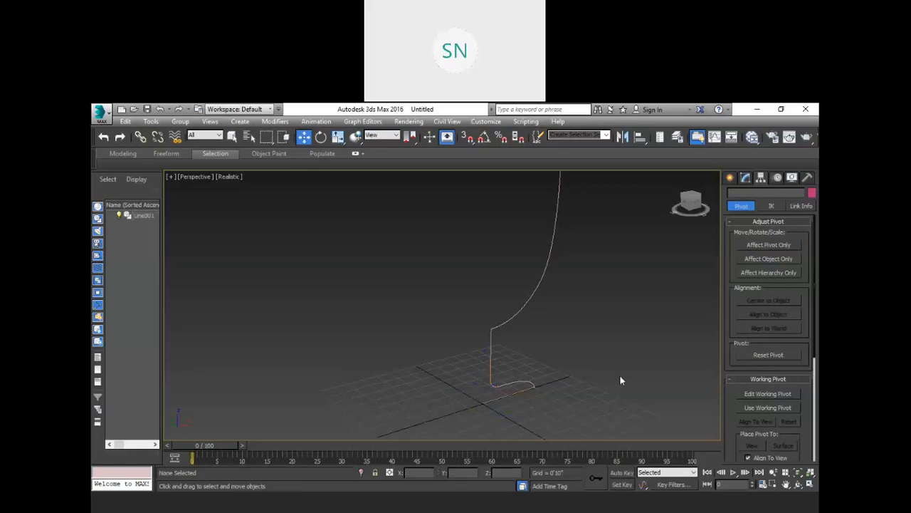
# - Select the goblet profile line and apply a Lathe modifier to it
pyautogui.click(511, 325)
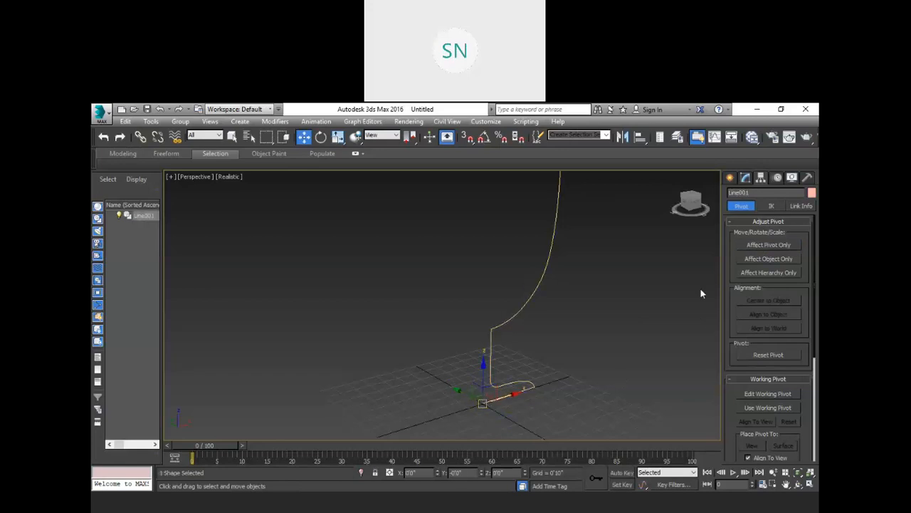
pyautogui.click(745, 177)
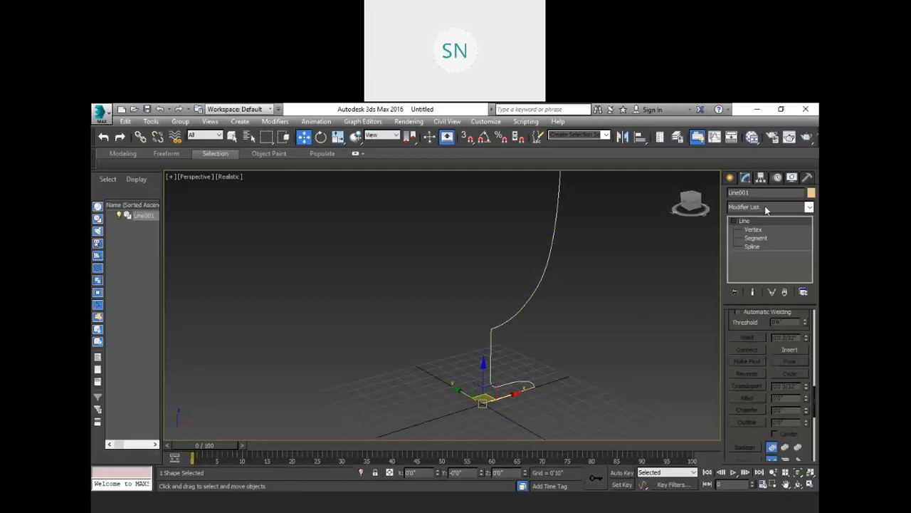
pyautogui.click(766, 207)
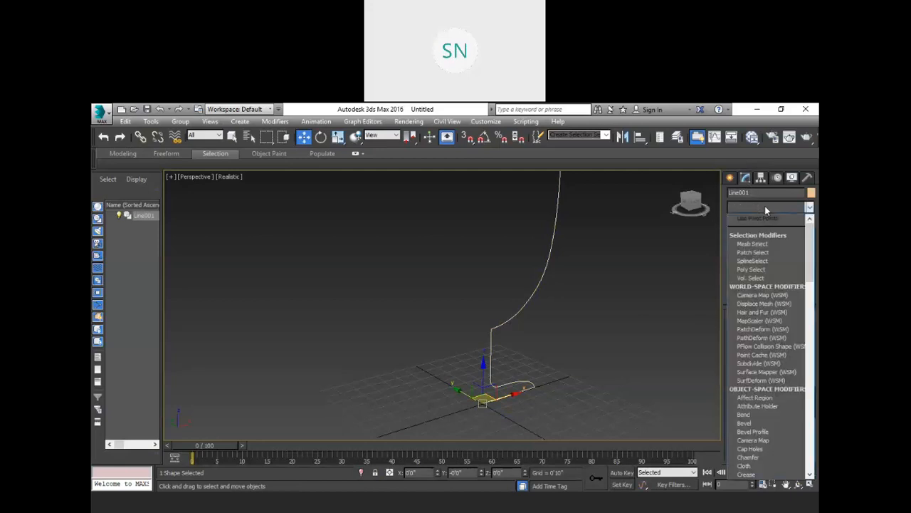
pyautogui.press('l')
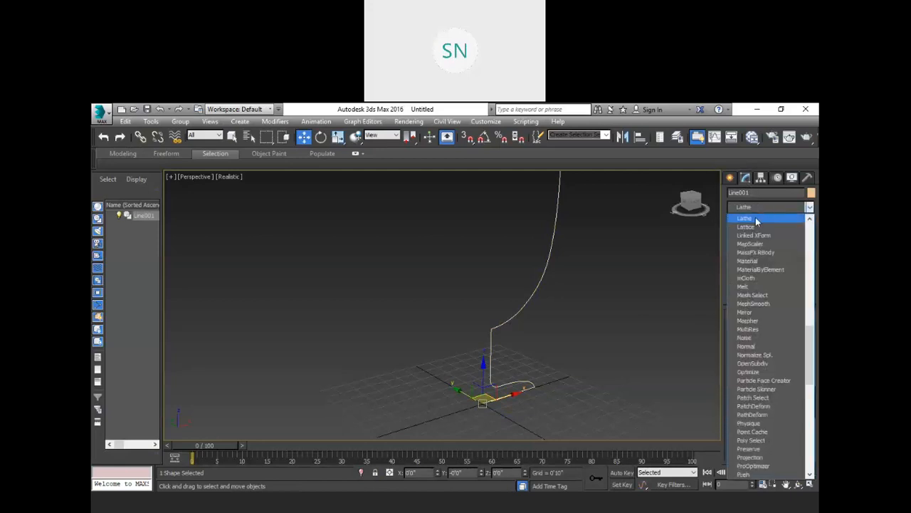
pyautogui.click(756, 221)
# - Reduce the new Lathe's Degrees to 0 and raise them to about 138.5 to show the profile revolving
pyautogui.moveTo(799, 328); pyautogui.dragTo(751, 118)
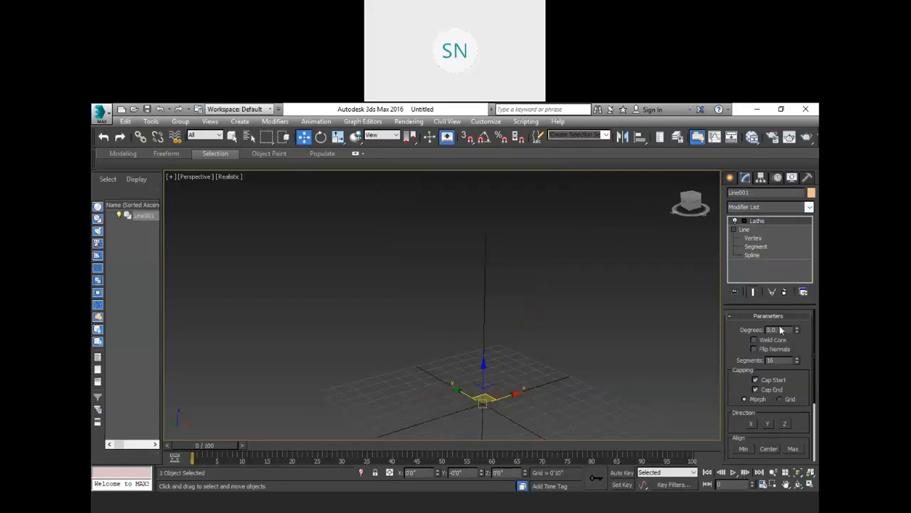
pyautogui.moveTo(799, 330); pyautogui.dragTo(776, 203)
pyautogui.scroll(-4, 552, 346)
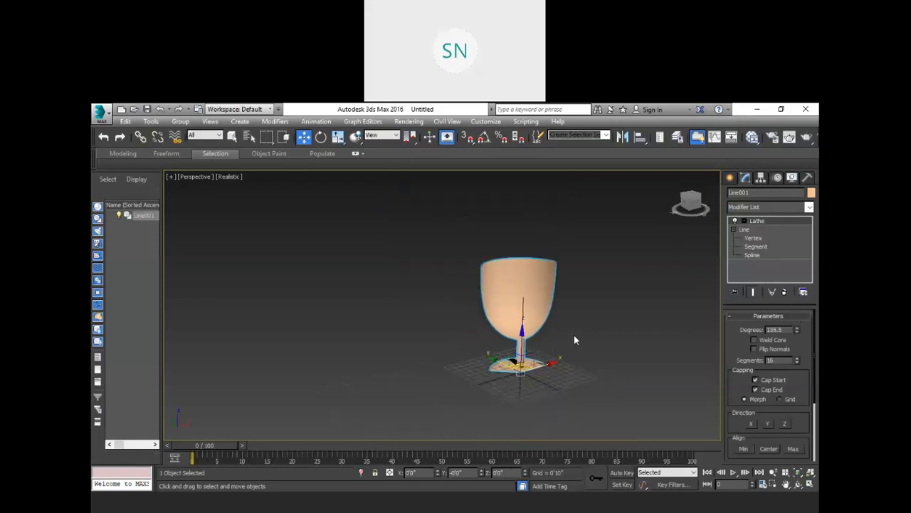
# - Set the Lathe's Degrees to 360 and inspect the complete goblet up close
pyautogui.keyDown('alt'); pyautogui.moveTo(573, 335); pyautogui.dragTo(533, 327, button='middle'); pyautogui.keyUp('alt')
pyautogui.moveTo(789, 329); pyautogui.dragTo(704, 340)
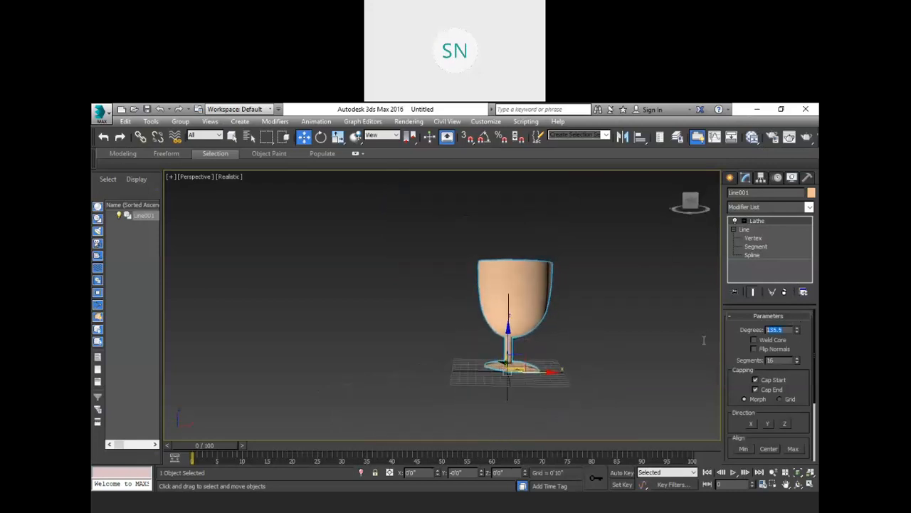
pyautogui.write('360')
pyautogui.press('Return')
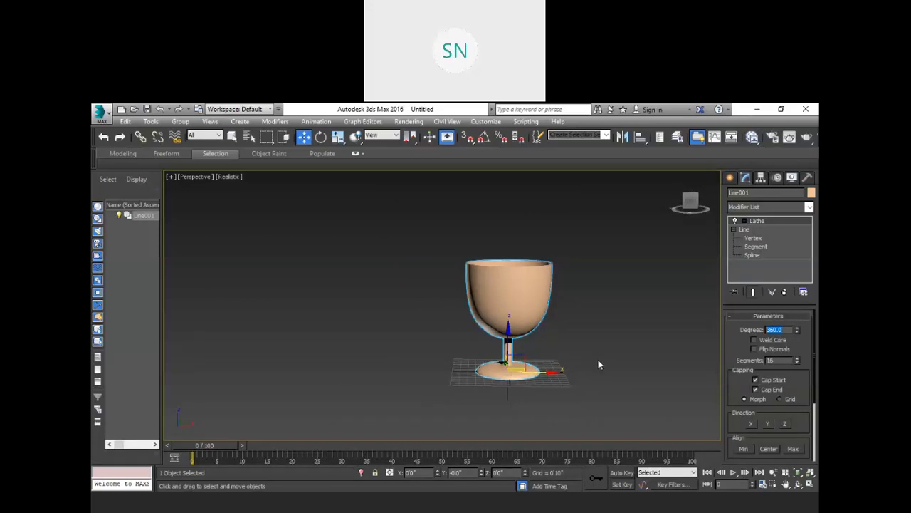
pyautogui.moveTo(590, 366)
pyautogui.keyDown('alt'); pyautogui.mouseDown(button='middle')
pyautogui.moveTo(585, 318)
pyautogui.moveTo(594, 300)
pyautogui.moveTo(614, 427)
pyautogui.moveTo(594, 369)
pyautogui.moveTo(602, 364)
pyautogui.mouseUp(button='middle'); pyautogui.keyUp('alt')
pyautogui.scroll(5, 628, 368)
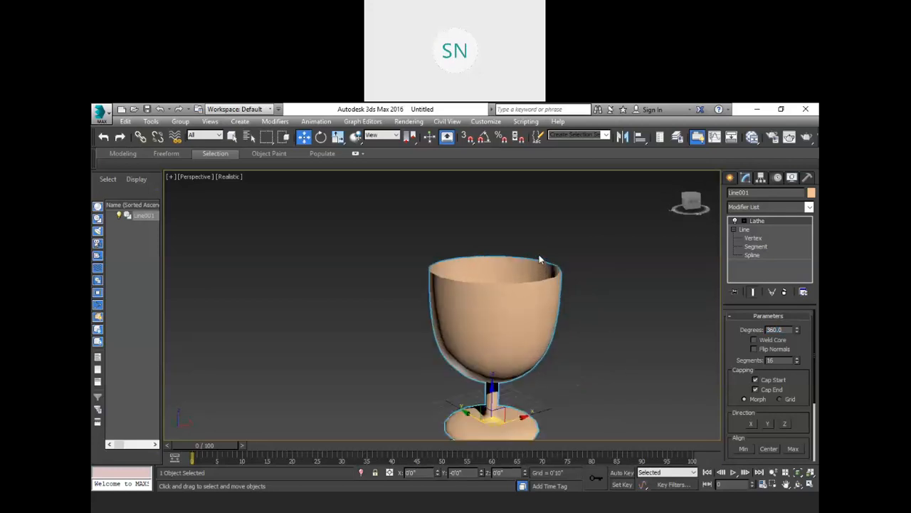
# - Delete the Lathe modifier from the goblet and deselect the remaining profile line
pyautogui.scroll(-5, 574, 278)
pyautogui.moveTo(626, 316); pyautogui.dragTo(554, 330, button='middle')
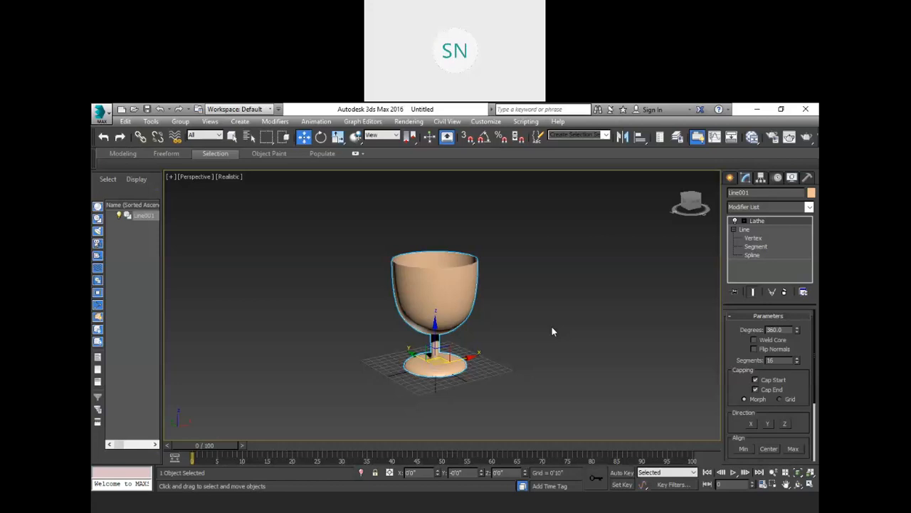
pyautogui.rightClick(754, 222)
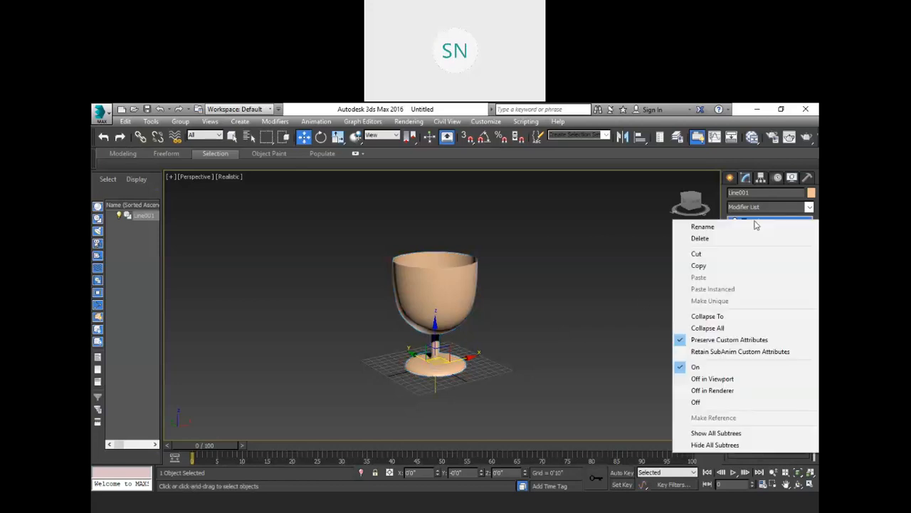
pyautogui.click(737, 237)
pyautogui.click(614, 307)
pyautogui.moveTo(434, 361); pyautogui.dragTo(448, 369, button='middle')
pyautogui.scroll(4, 450, 370)
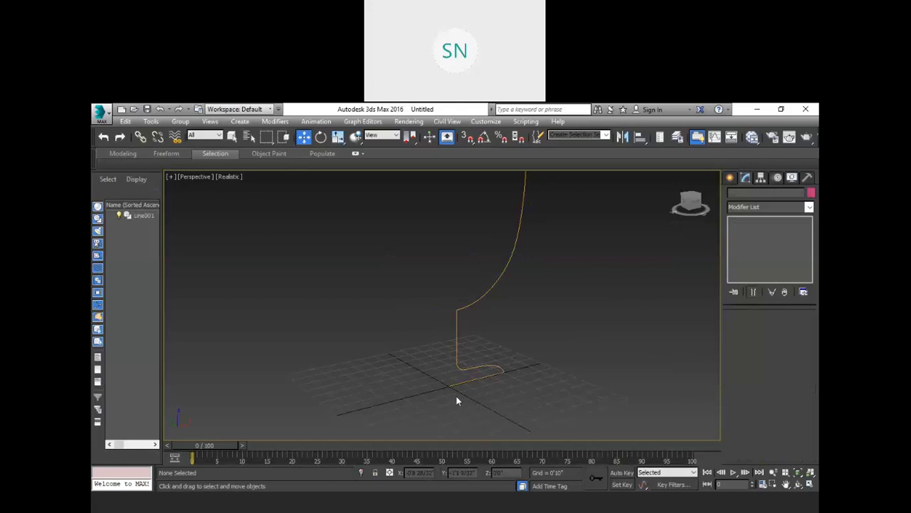
pyautogui.scroll(-3, 453, 396)
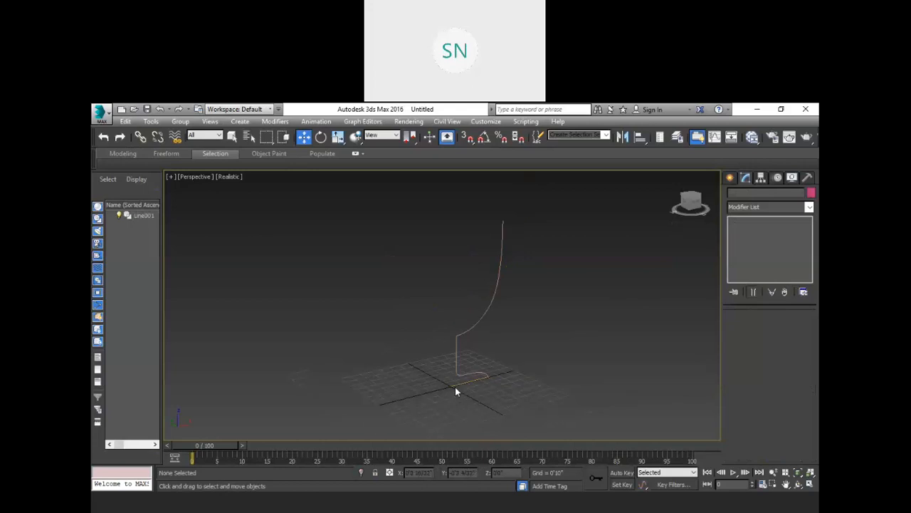
# - Select the goblet profile line and examine where its pivot sits and where the pivot adjustment options are
pyautogui.click(465, 328)
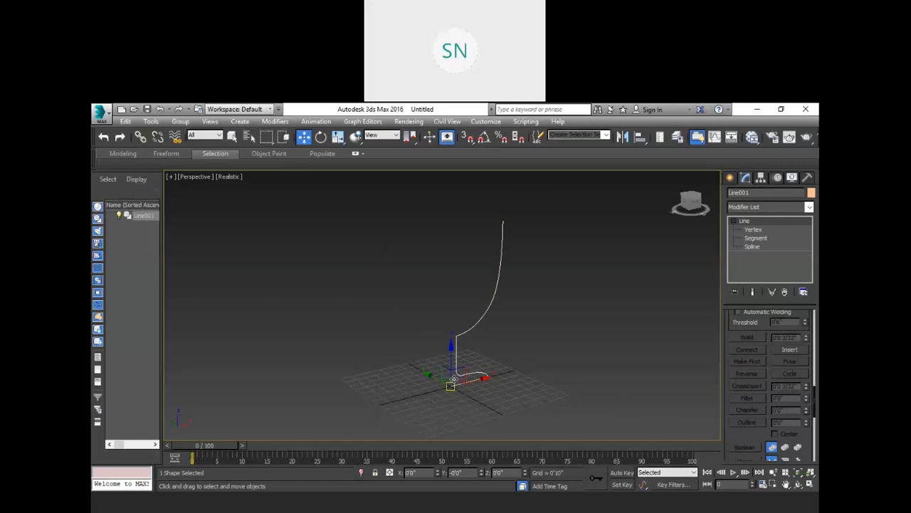
pyautogui.scroll(2, 451, 390)
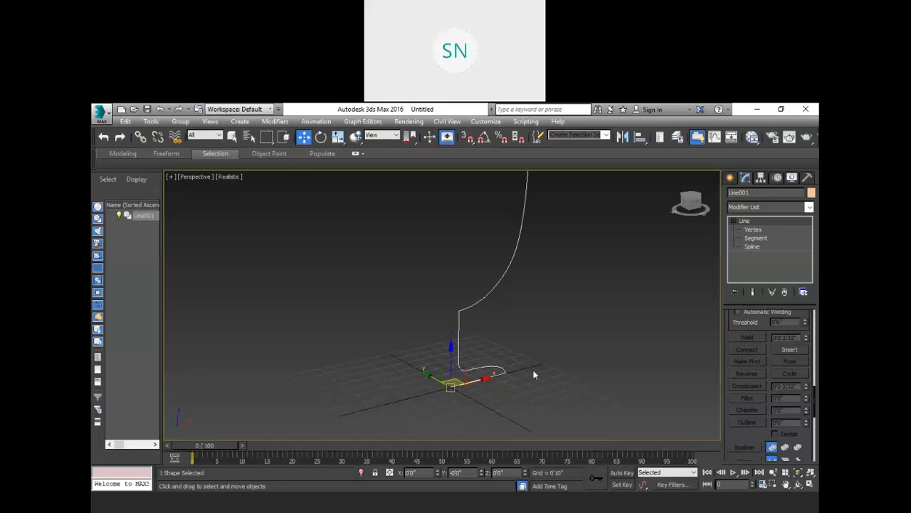
pyautogui.keyDown('alt'); pyautogui.moveTo(552, 350); pyautogui.dragTo(545, 325, button='middle'); pyautogui.keyUp('alt')
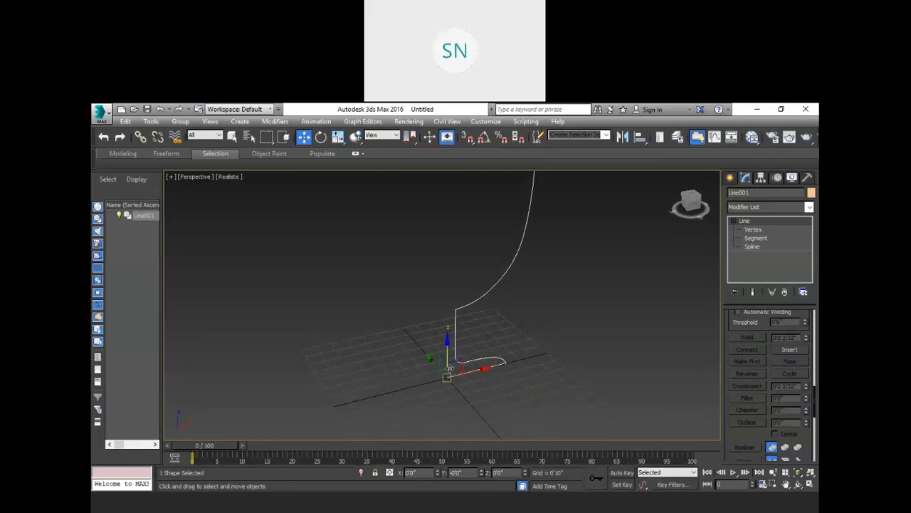
pyautogui.keyDown('alt'); pyautogui.moveTo(562, 326); pyautogui.dragTo(626, 297, button='middle'); pyautogui.keyUp('alt')
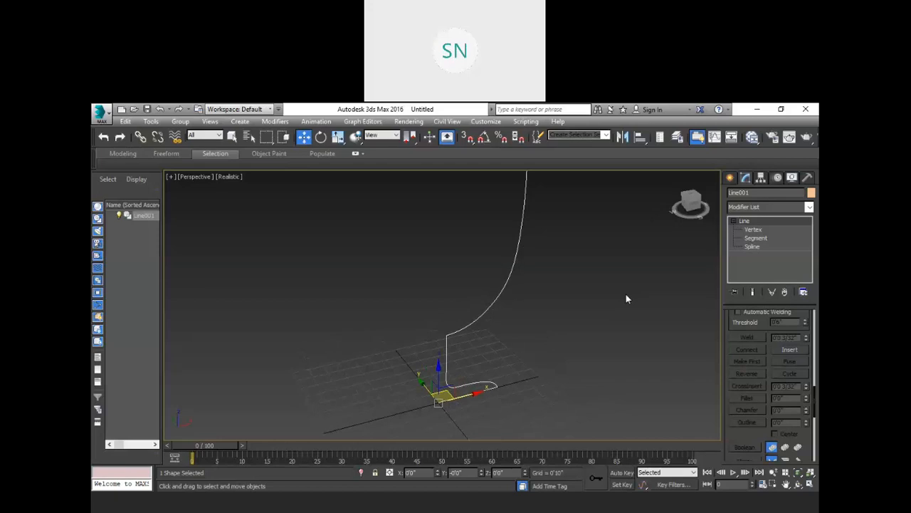
pyautogui.click(761, 177)
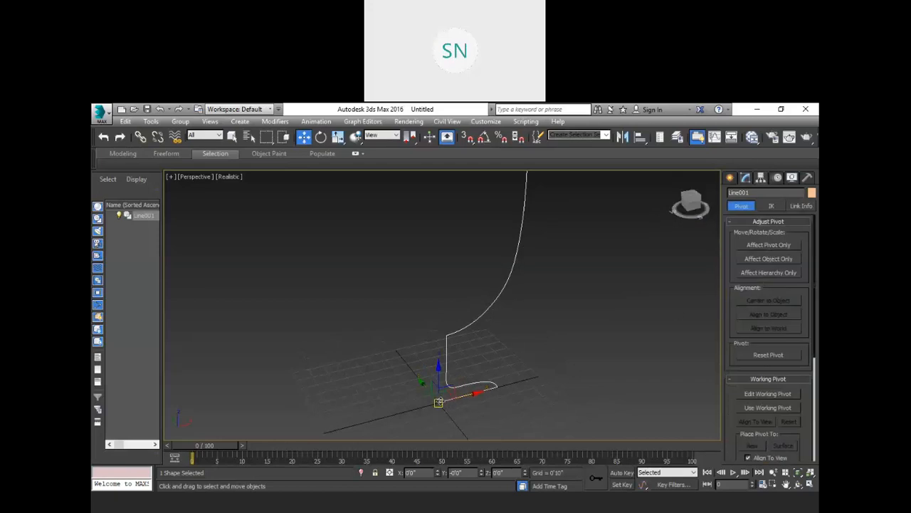
pyautogui.click(745, 179)
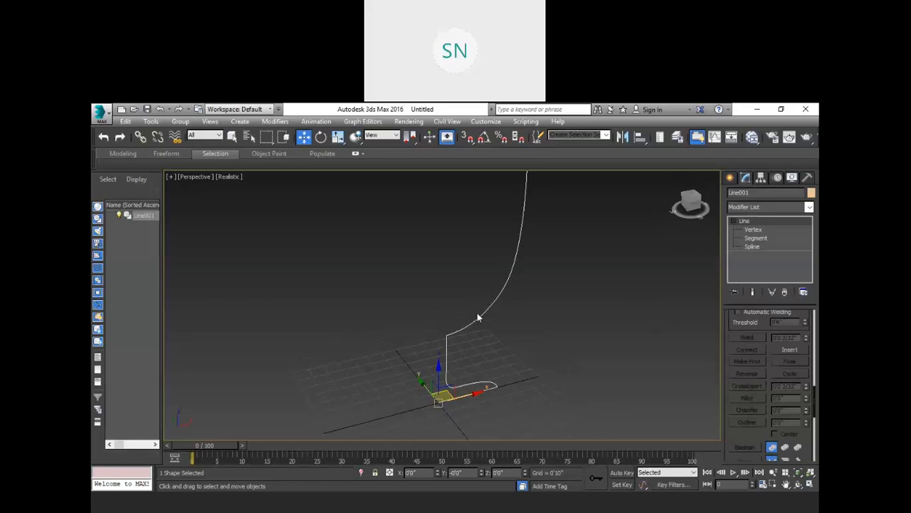
# - Apply a Lathe modifier to the goblet profile line, then deselect the goblet and view it from several angles
pyautogui.click(768, 208)
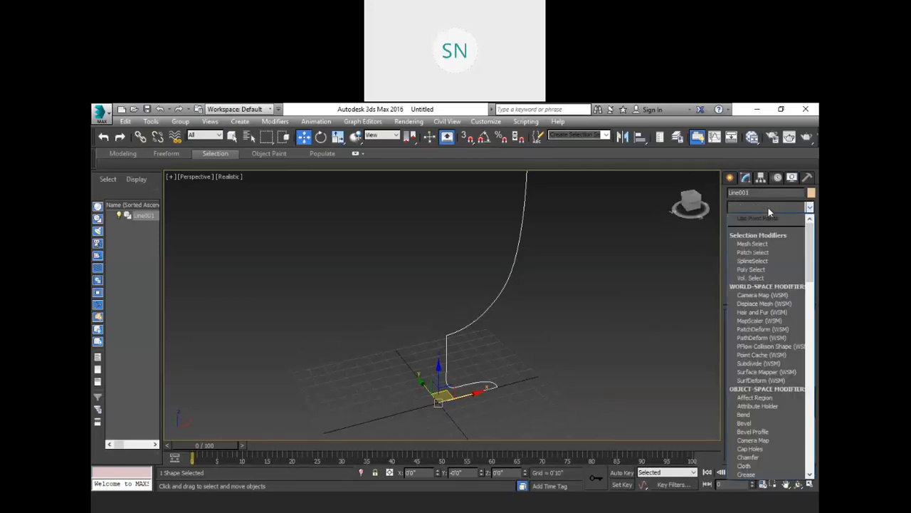
pyautogui.press('l')
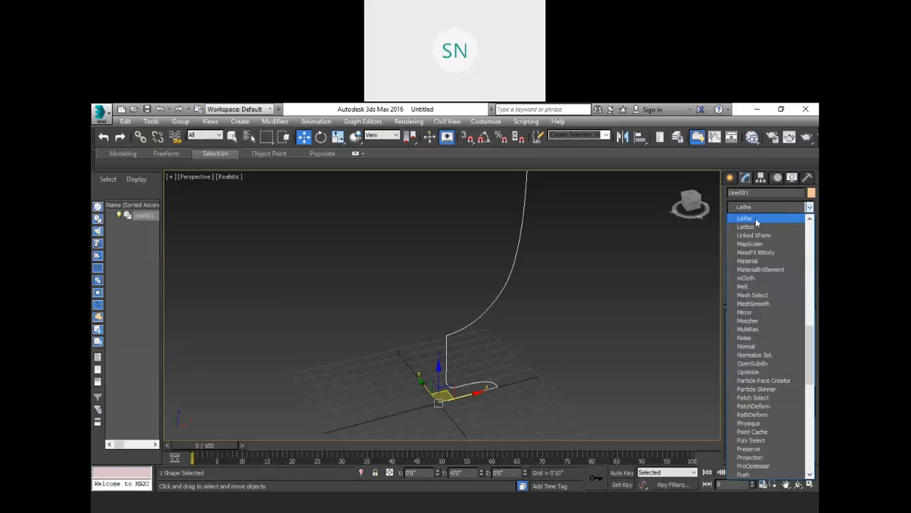
pyautogui.click(756, 221)
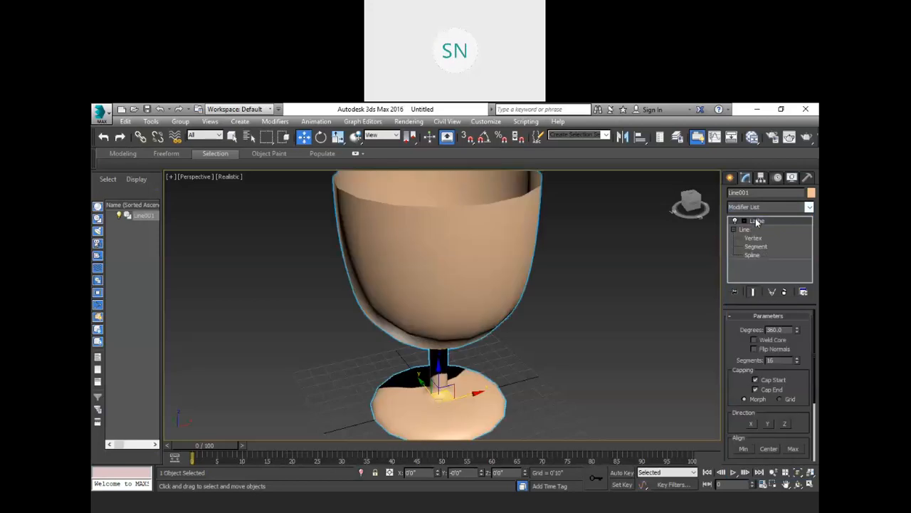
pyautogui.doubleClick(776, 330)
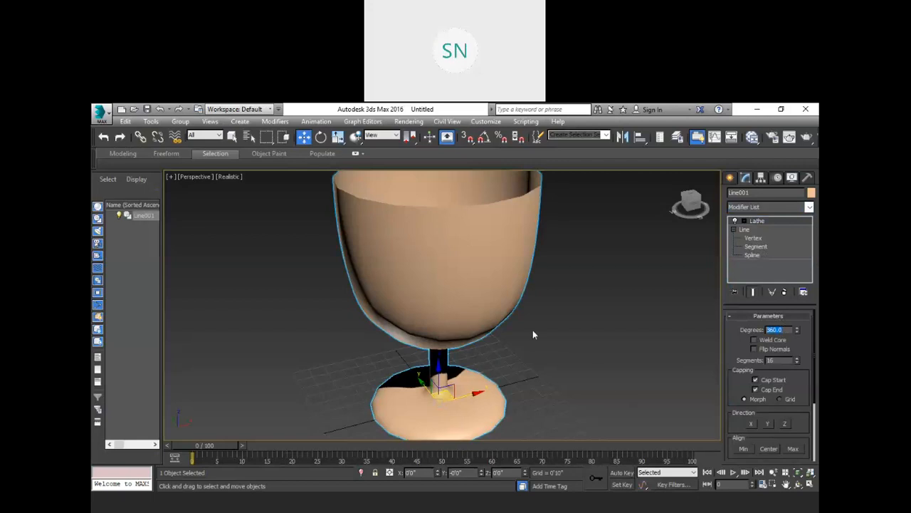
pyautogui.scroll(-3, 531, 327)
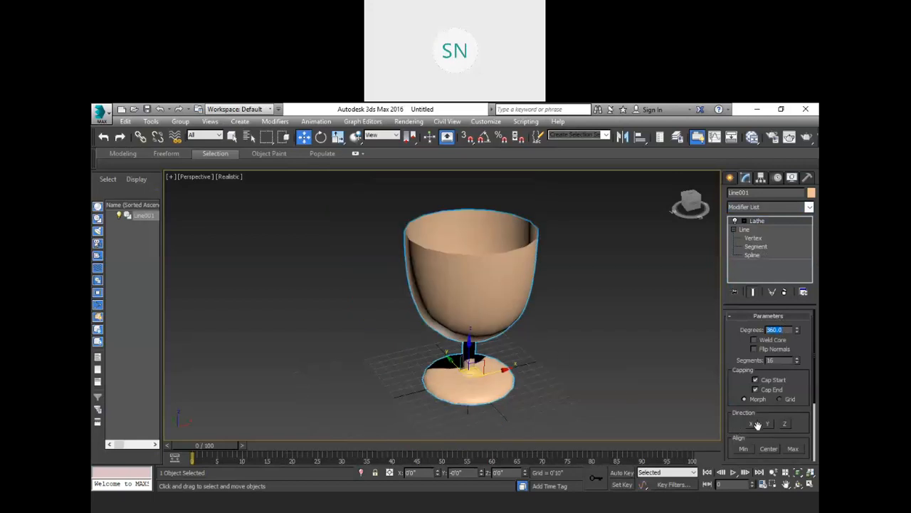
pyautogui.moveTo(733, 382)
pyautogui.mouseDown()
pyautogui.moveTo(734, 325)
pyautogui.moveTo(738, 386)
pyautogui.mouseUp()
pyautogui.click(630, 325)
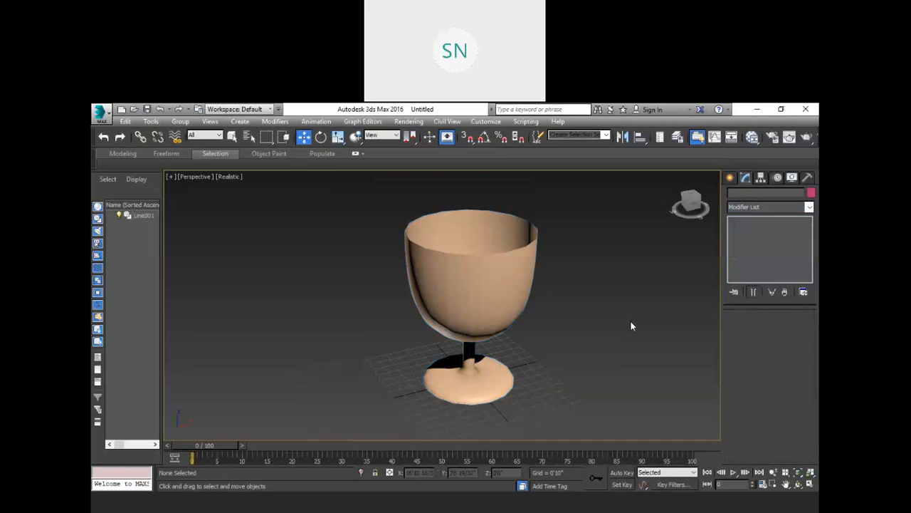
pyautogui.keyDown('alt'); pyautogui.moveTo(591, 328); pyautogui.dragTo(652, 295, button='middle'); pyautogui.keyUp('alt')
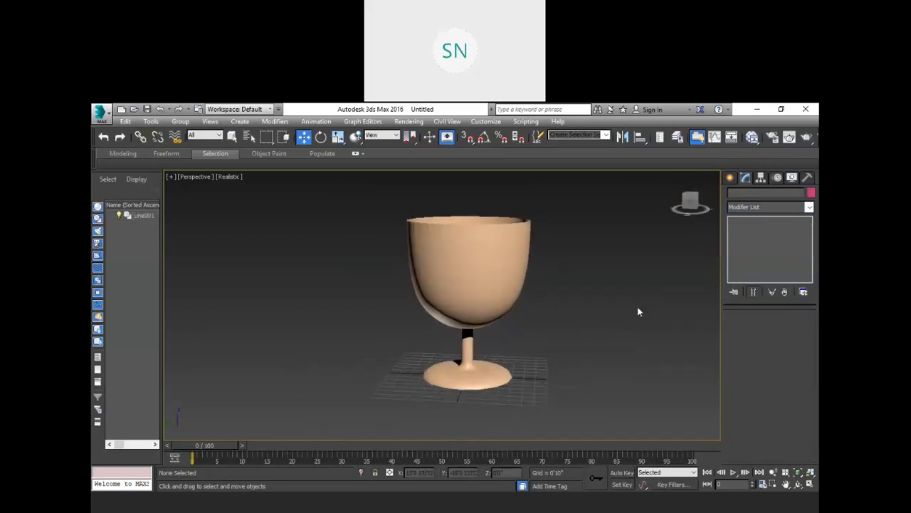
pyautogui.keyDown('alt'); pyautogui.moveTo(620, 325); pyautogui.dragTo(534, 334, button='middle'); pyautogui.keyUp('alt')
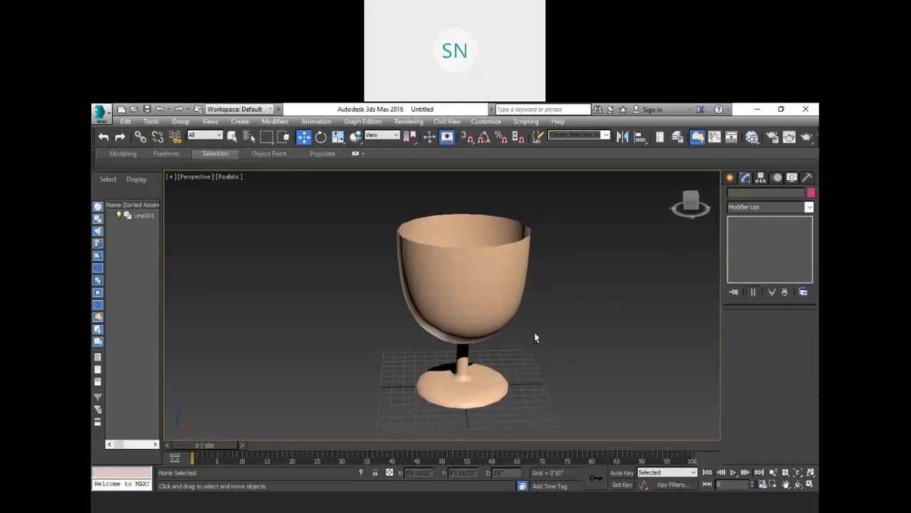
# - Scale the goblet down in the XY plane to about half its width, then deselect it
pyautogui.click(478, 293)
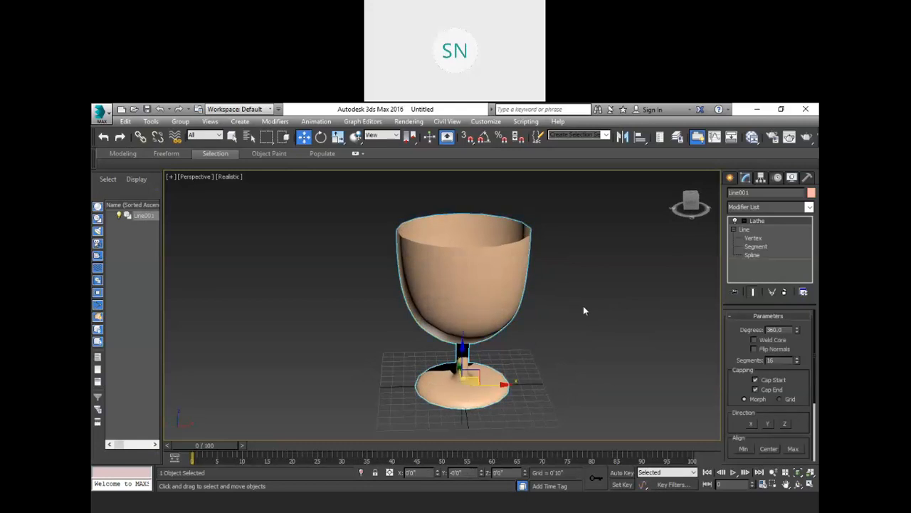
pyautogui.press('r')
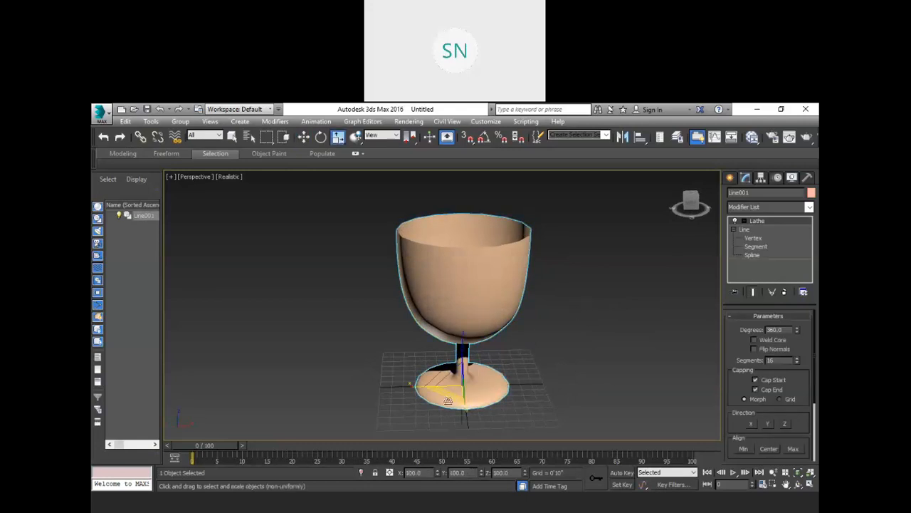
pyautogui.moveTo(450, 396); pyautogui.dragTo(495, 403)
pyautogui.click(563, 344)
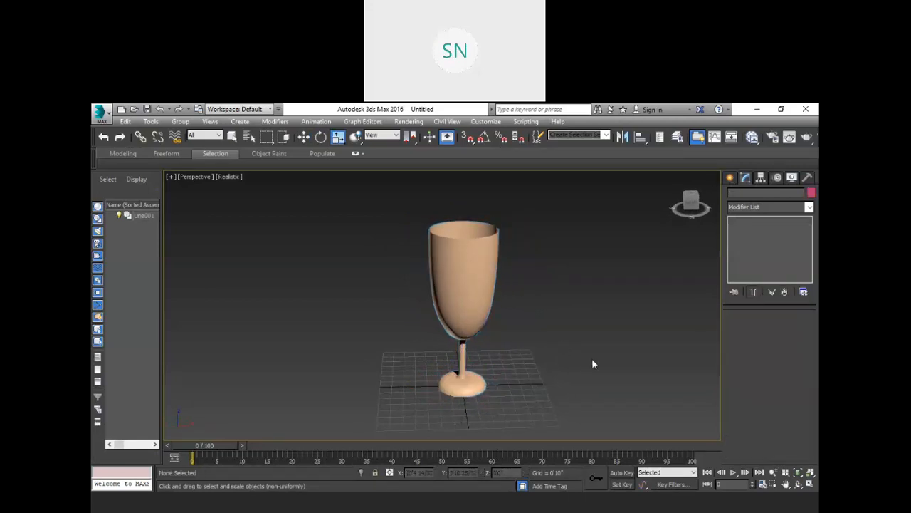
pyautogui.keyDown('alt'); pyautogui.moveTo(588, 362); pyautogui.dragTo(511, 343, button='middle'); pyautogui.keyUp('alt')
pyautogui.scroll(-2, 534, 354)
pyautogui.scroll(3, 517, 342)
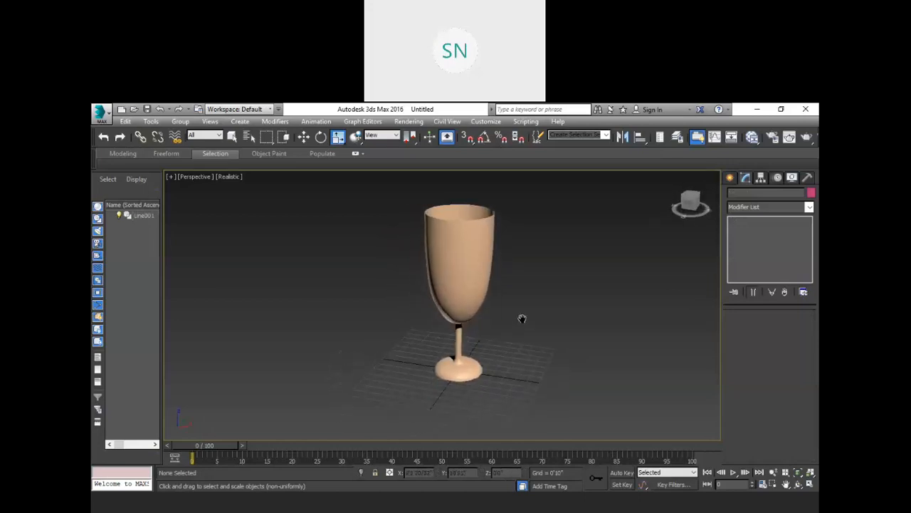
# - Draw an open five-segment line with straight corners on the ground plane beside the goblet
pyautogui.moveTo(521, 343)
pyautogui.mouseDown(button='middle')
pyautogui.moveTo(495, 341)
pyautogui.moveTo(515, 358)
pyautogui.mouseUp(button='middle')
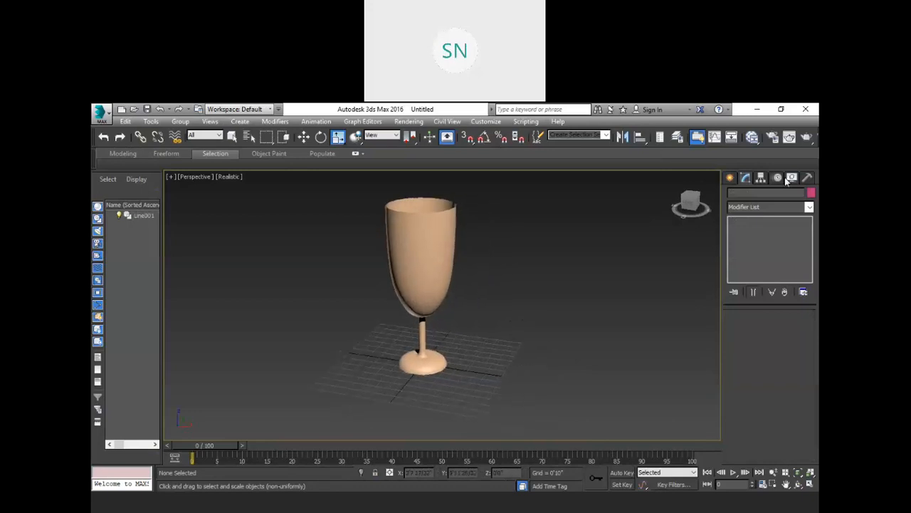
pyautogui.click(730, 177)
pyautogui.click(748, 254)
pyautogui.click(472, 395)
pyautogui.click(507, 330)
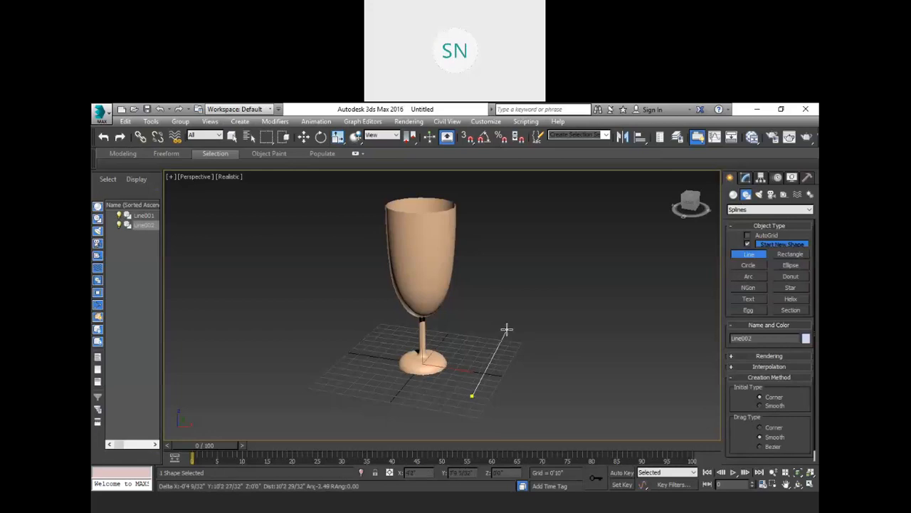
pyautogui.click(632, 313)
pyautogui.click(659, 374)
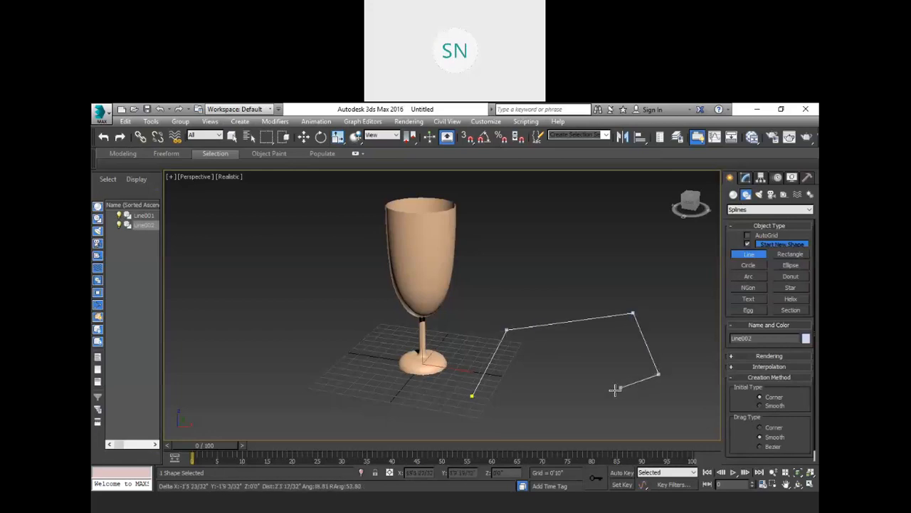
pyautogui.click(595, 403)
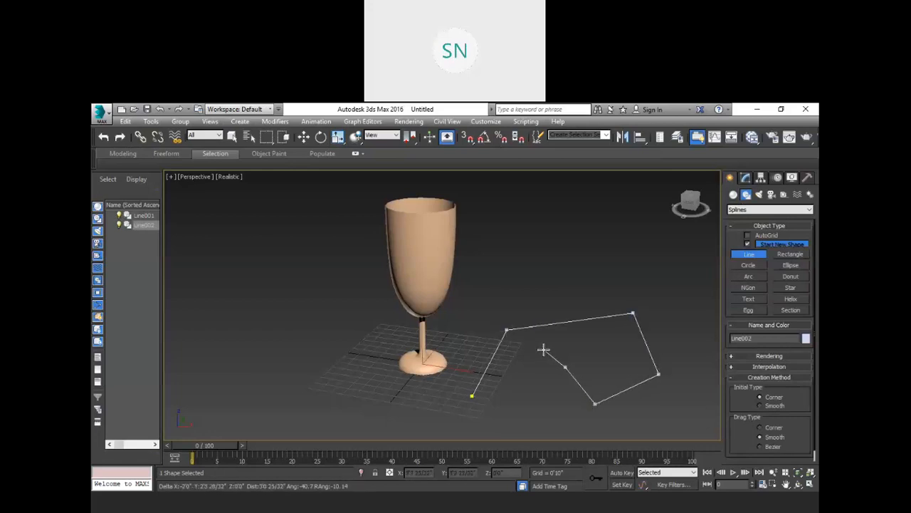
pyautogui.rightClick(531, 362)
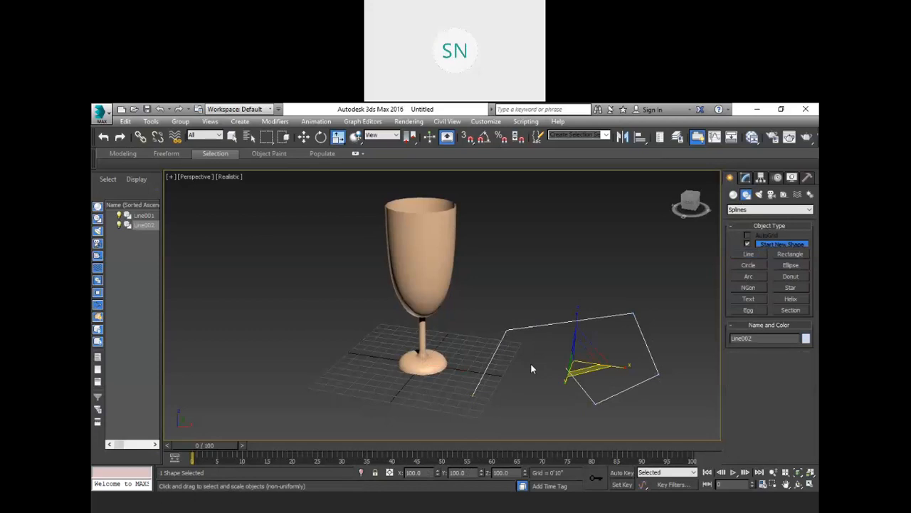
# - Switch to the Move tool and apply a Sweep modifier to the new open line
pyautogui.scroll(3, 531, 363)
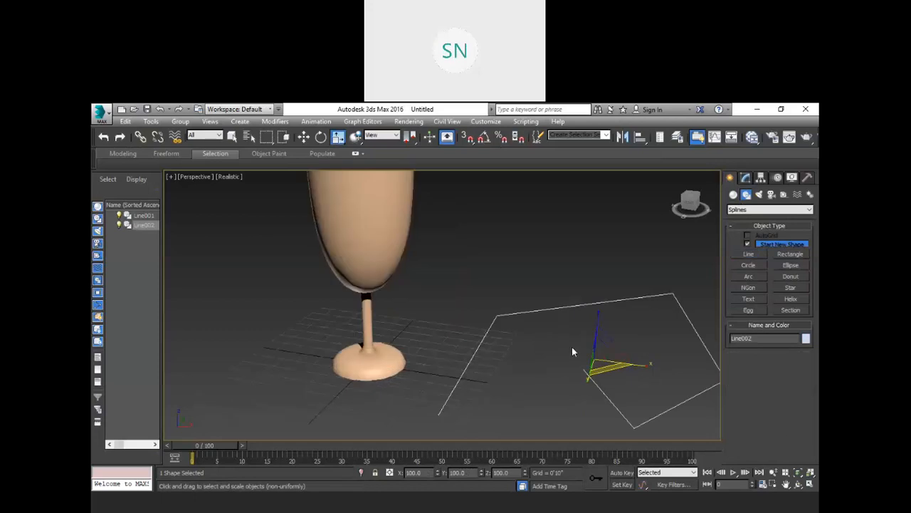
pyautogui.press('w')
pyautogui.moveTo(571, 347); pyautogui.dragTo(538, 328, button='middle')
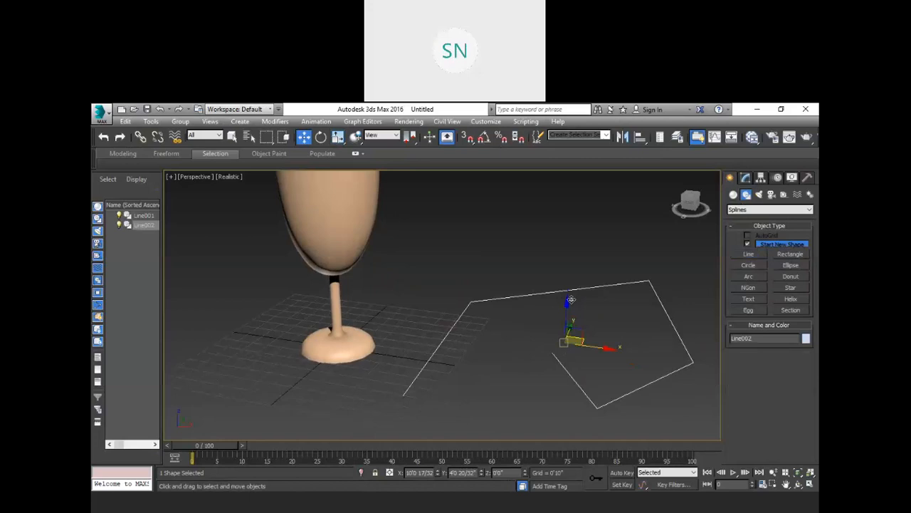
pyautogui.click(746, 178)
pyautogui.click(760, 207)
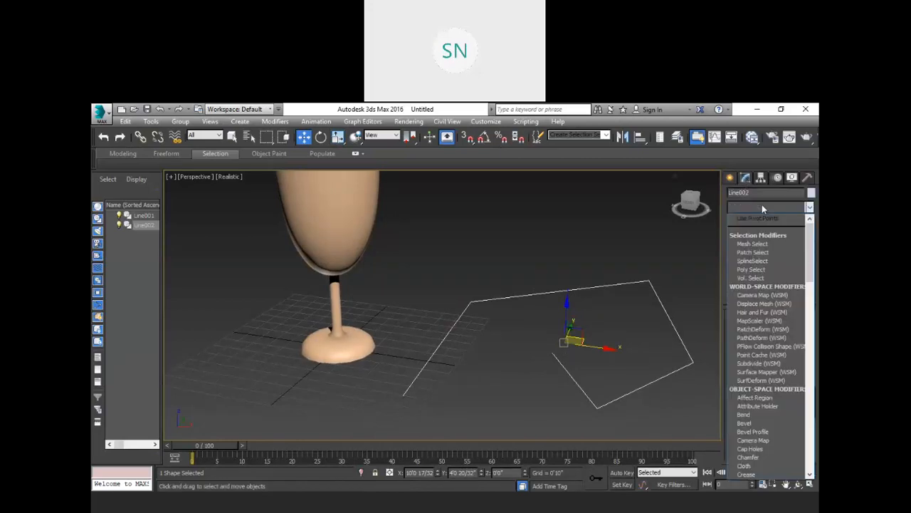
pyautogui.write('sw')
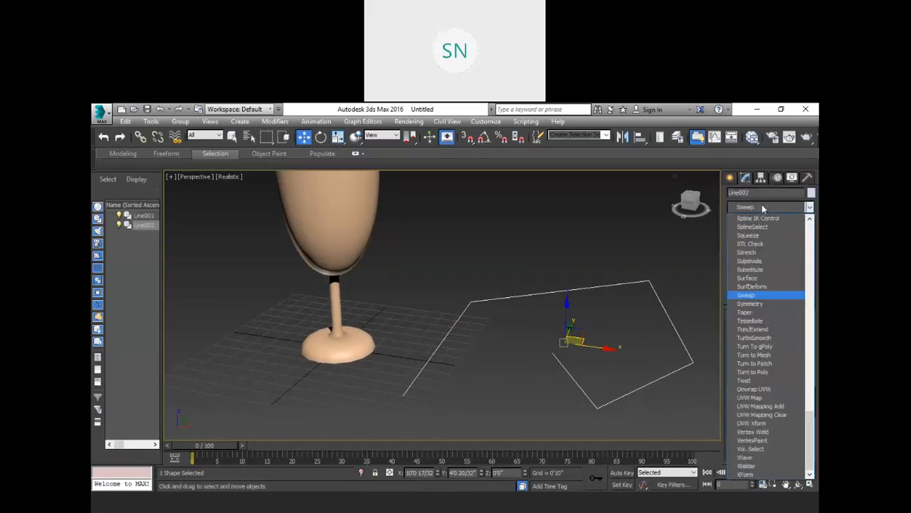
pyautogui.click(755, 296)
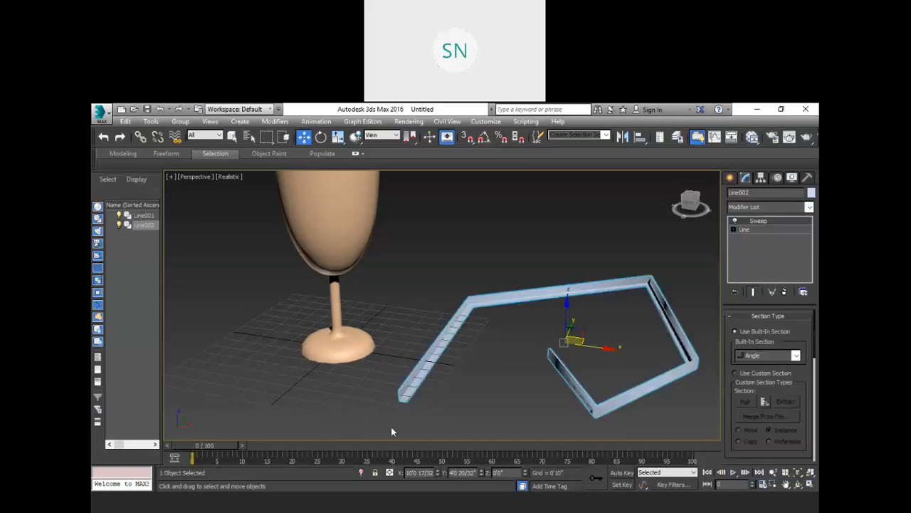
# - Examine the Angle cross-section at the open end of the swept line up close
pyautogui.scroll(3, 468, 391)
pyautogui.moveTo(529, 388); pyautogui.dragTo(494, 352, button='middle')
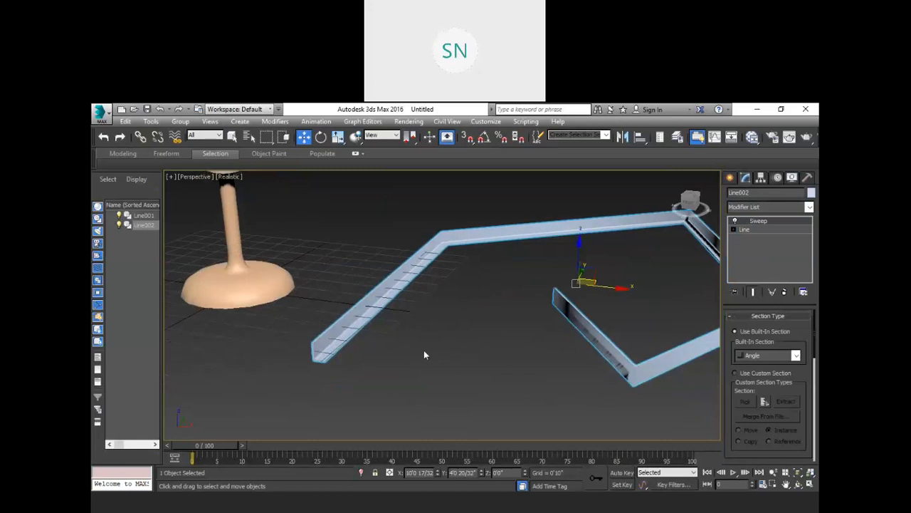
pyautogui.scroll(4, 321, 357)
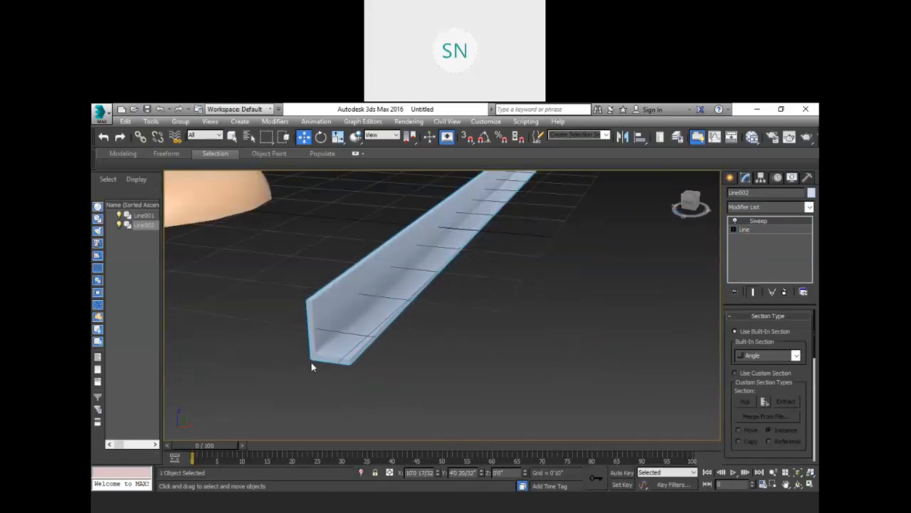
pyautogui.scroll(-4, 434, 363)
pyautogui.keyDown('alt'); pyautogui.moveTo(450, 366); pyautogui.dragTo(309, 378, button='middle'); pyautogui.keyUp('alt')
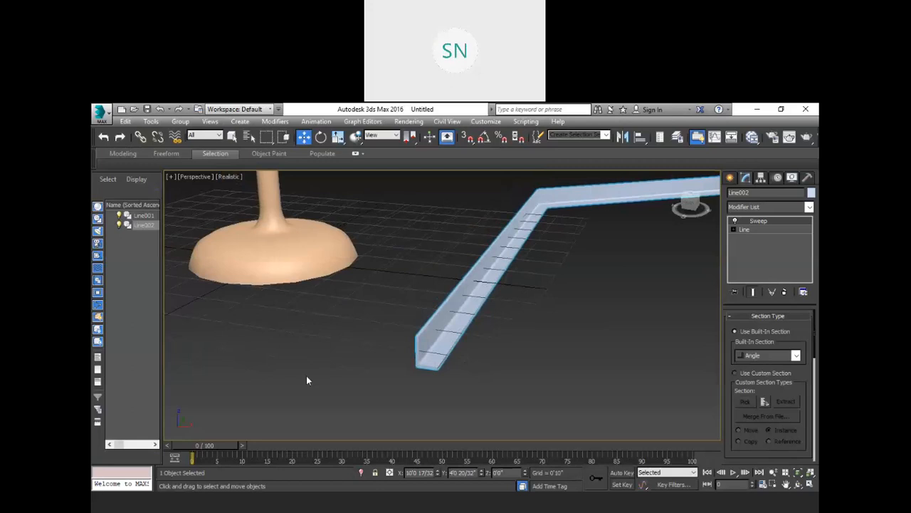
# - Inspect the swept line's corners and both open ends from several distances and angles
pyautogui.scroll(6, 423, 369)
pyautogui.scroll(-4, 415, 311)
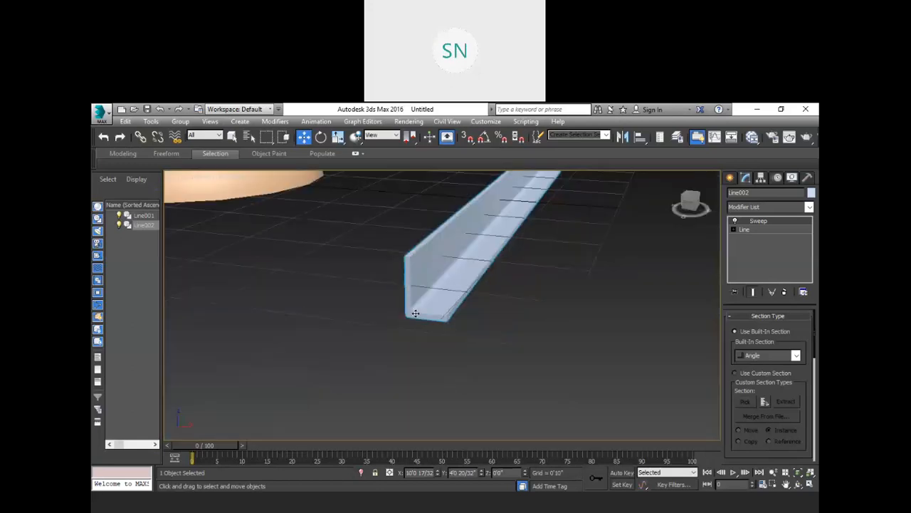
pyautogui.scroll(-3, 541, 294)
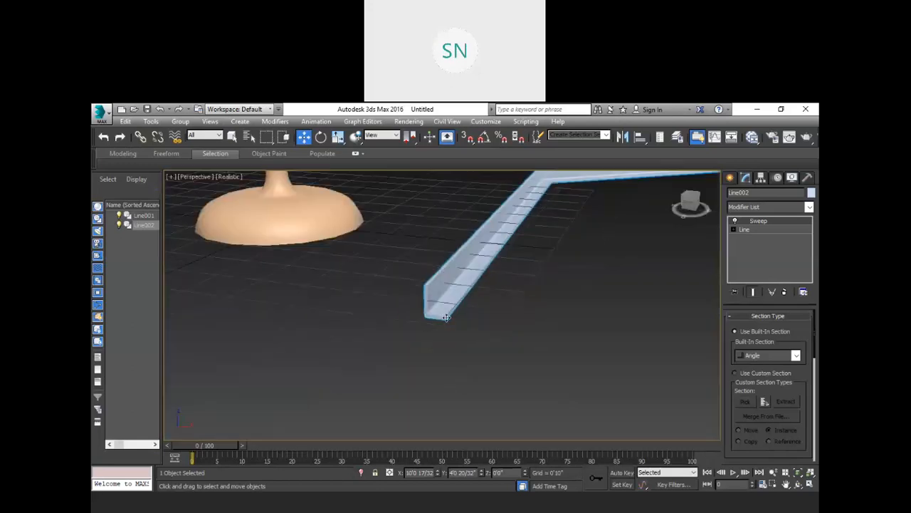
pyautogui.scroll(-3, 541, 294)
pyautogui.keyDown('alt'); pyautogui.moveTo(462, 325); pyautogui.dragTo(432, 358, button='middle'); pyautogui.keyUp('alt')
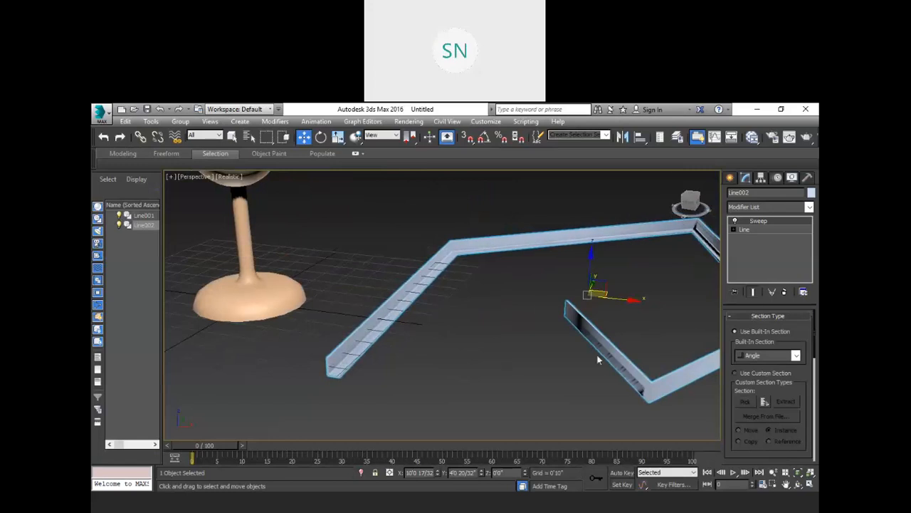
pyautogui.moveTo(468, 353); pyautogui.dragTo(521, 299, button='middle')
pyautogui.moveTo(392, 329); pyautogui.dragTo(410, 326, button='middle')
pyautogui.scroll(3, 429, 335)
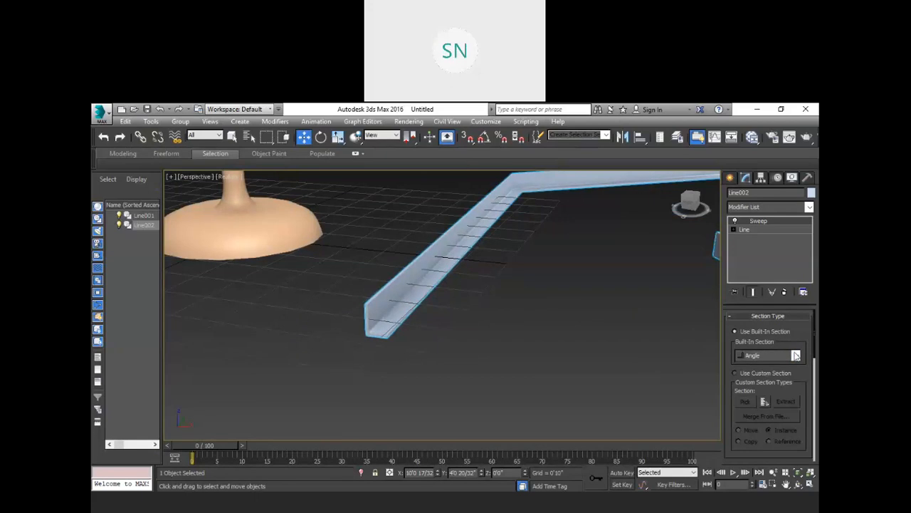
# - Switch the Sweep's built-in section through Bar, Channel and Cylinder to compare the shapes
pyautogui.click(796, 355)
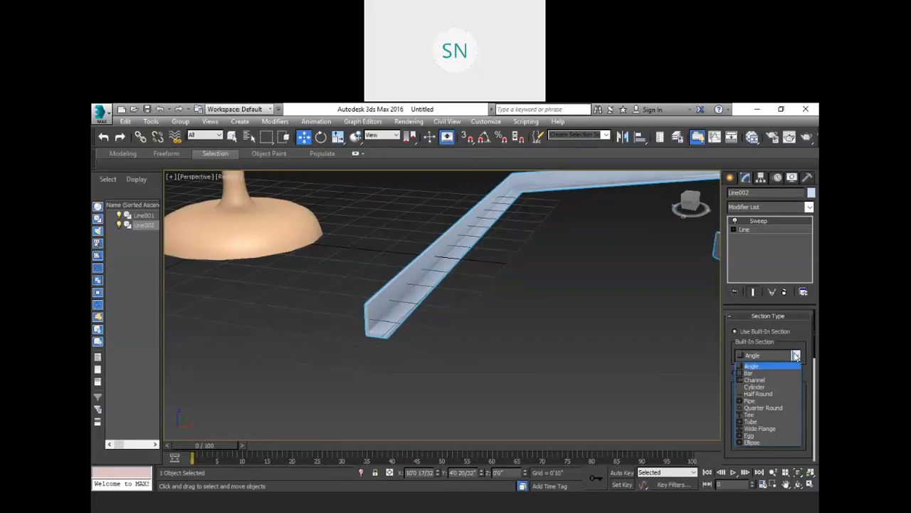
pyautogui.click(751, 373)
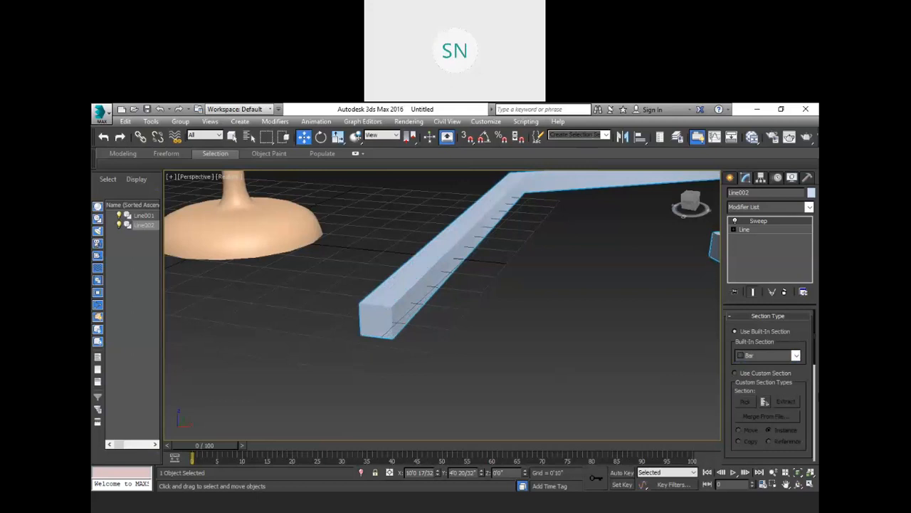
pyautogui.click(794, 356)
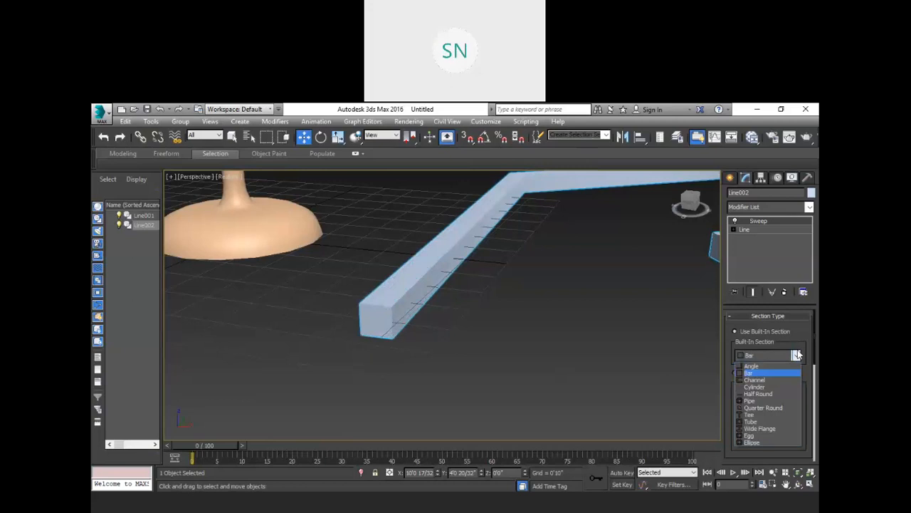
pyautogui.click(754, 380)
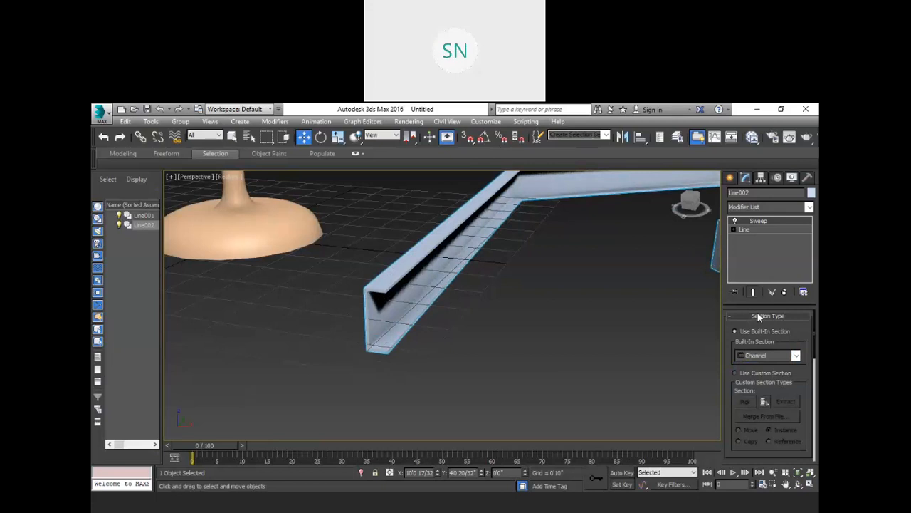
pyautogui.click(796, 355)
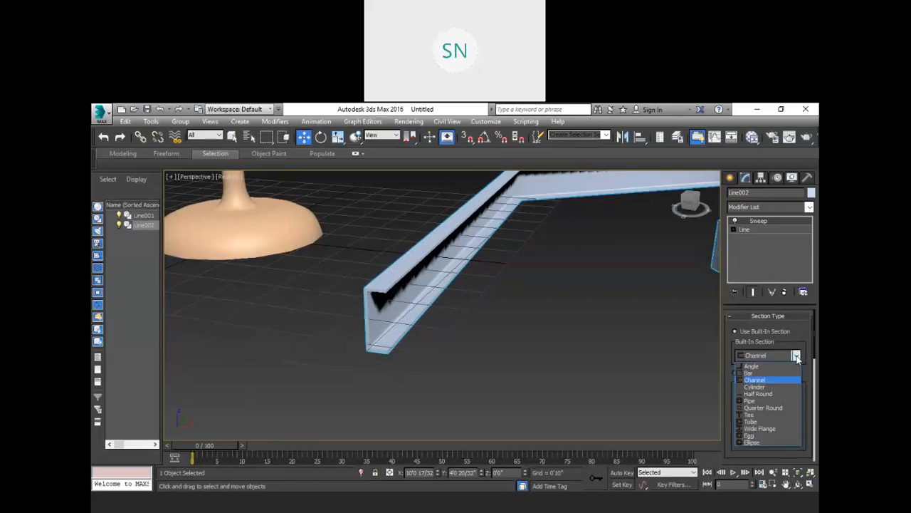
pyautogui.click(766, 386)
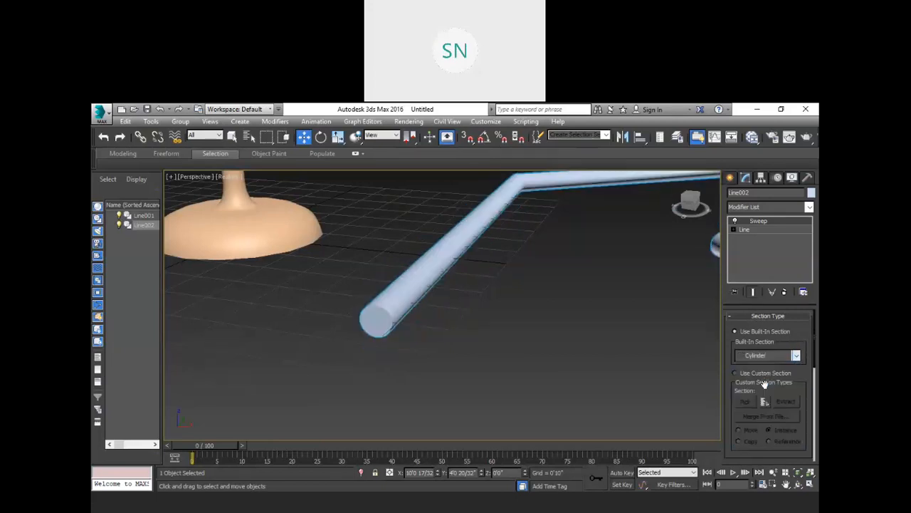
# - Try Half Round, Pipe and Tee as the Sweep's built-in section
pyautogui.click(796, 356)
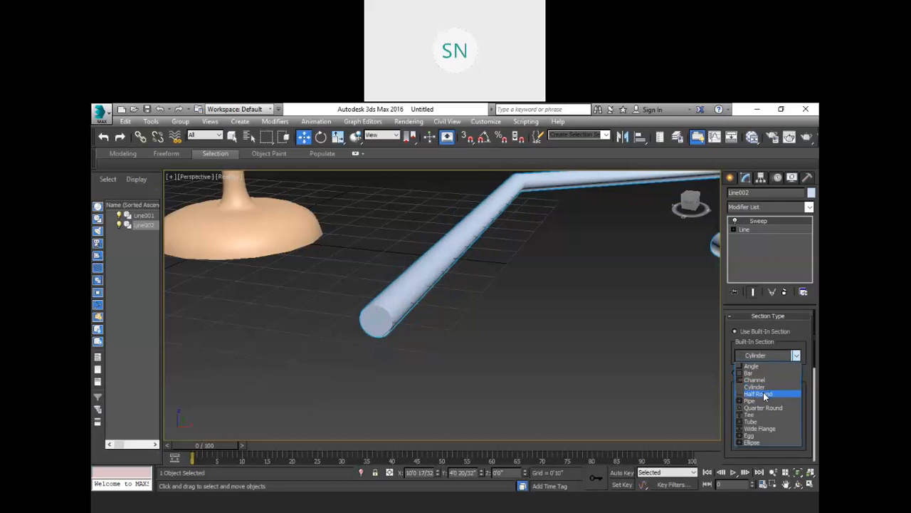
pyautogui.click(765, 394)
pyautogui.click(796, 356)
pyautogui.click(766, 404)
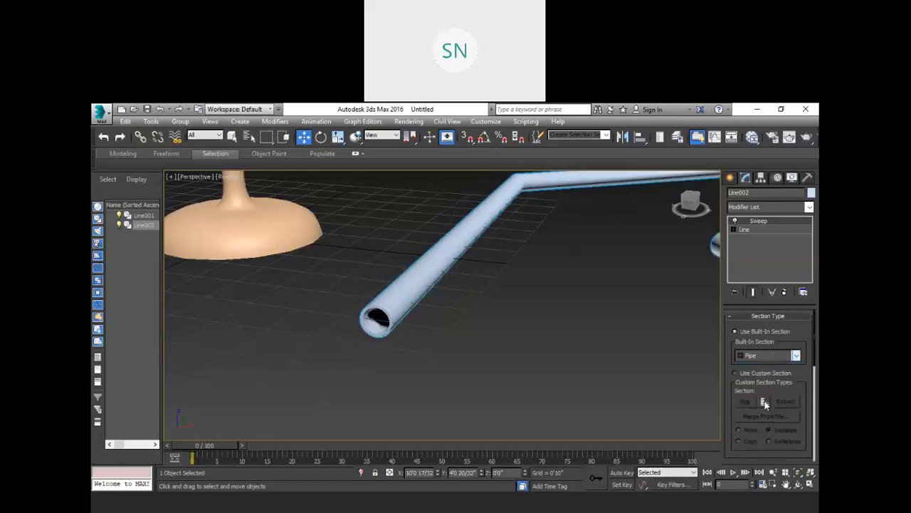
pyautogui.click(797, 356)
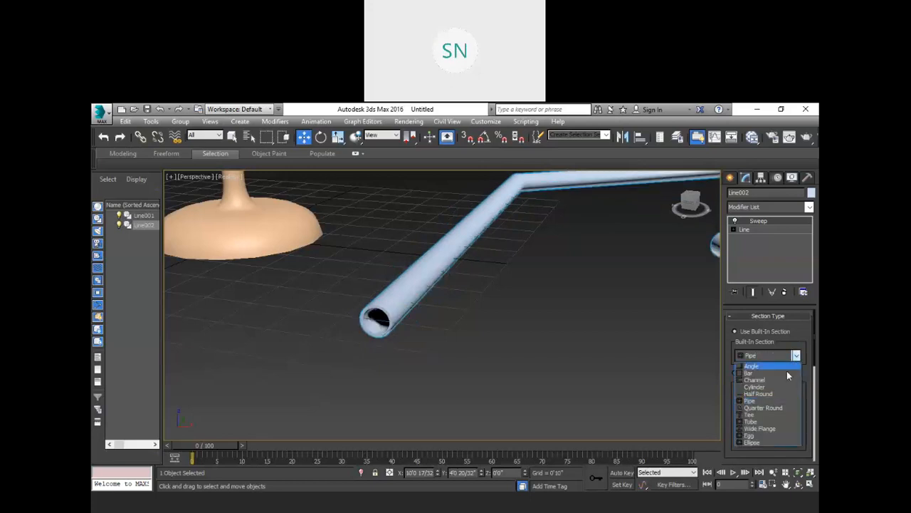
pyautogui.click(761, 413)
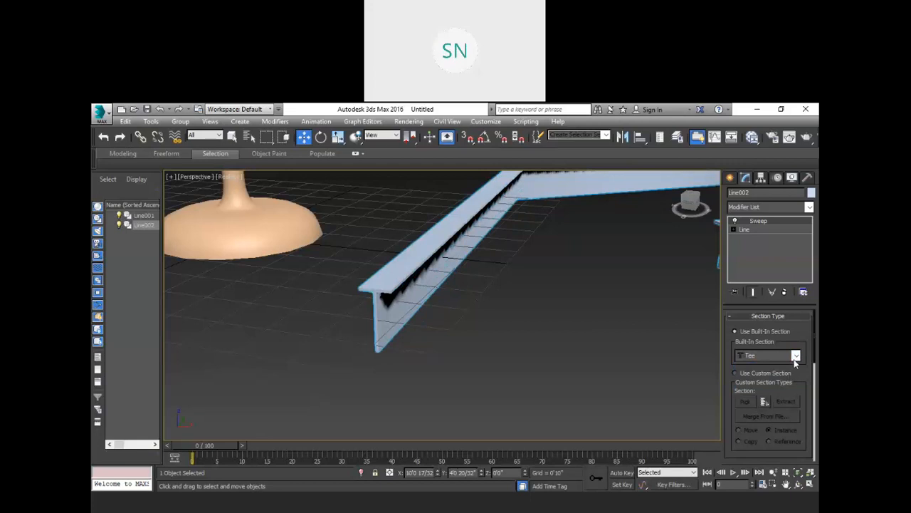
# - Try Wide Flange, Egg and Ellipse as the Sweep's built-in section, then set it back to Angle
pyautogui.click(796, 356)
pyautogui.click(753, 428)
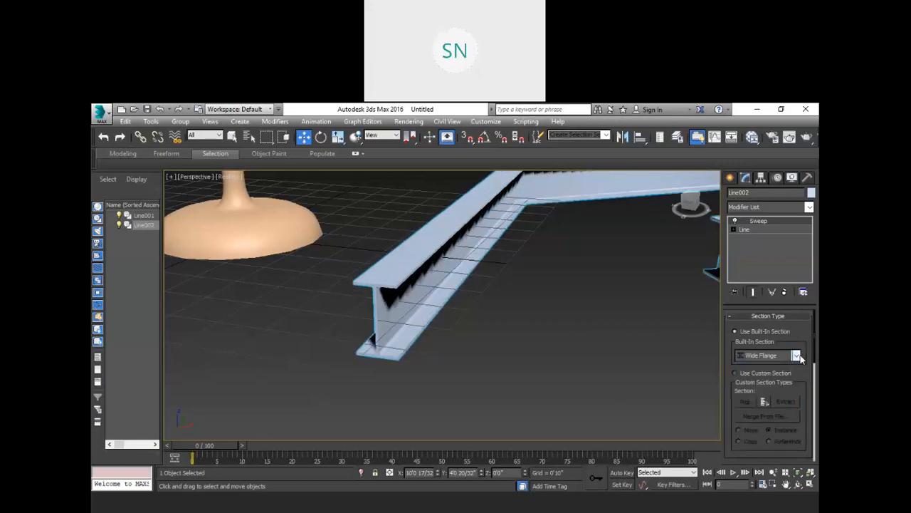
pyautogui.click(797, 356)
pyautogui.click(757, 435)
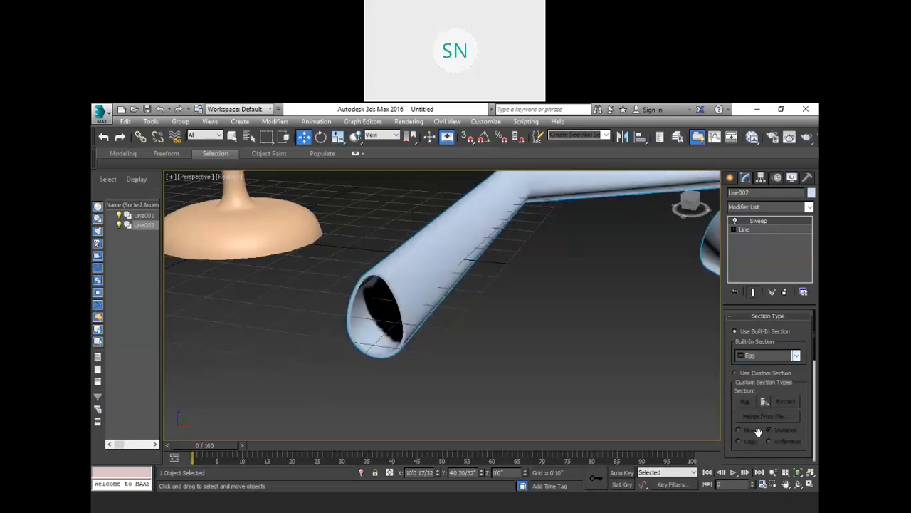
pyautogui.click(797, 356)
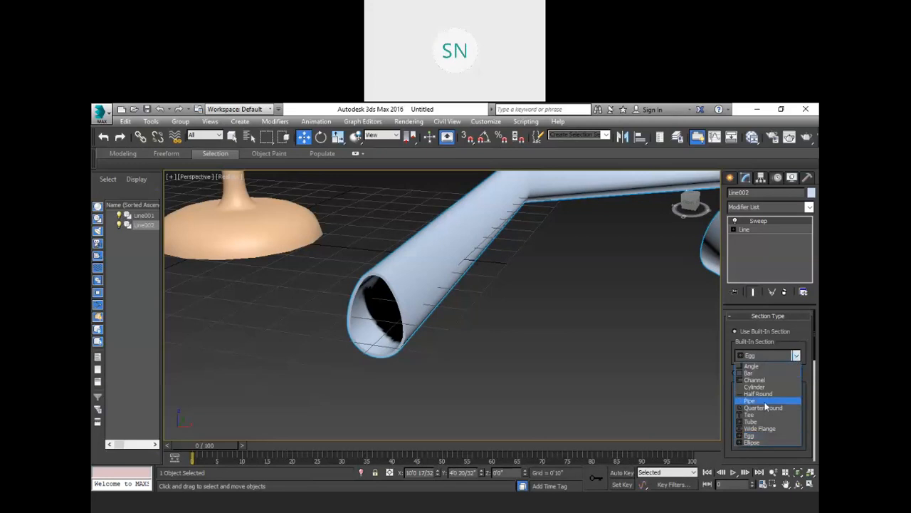
pyautogui.click(751, 443)
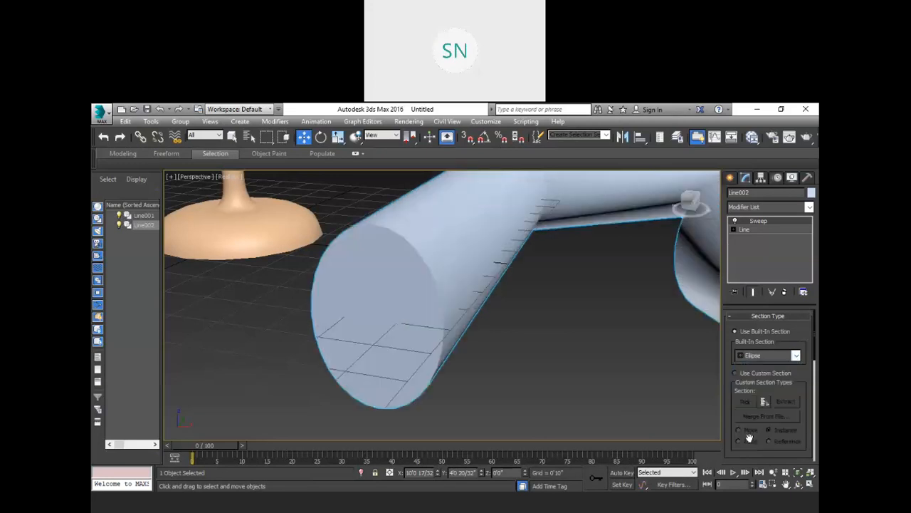
pyautogui.click(797, 356)
pyautogui.click(762, 366)
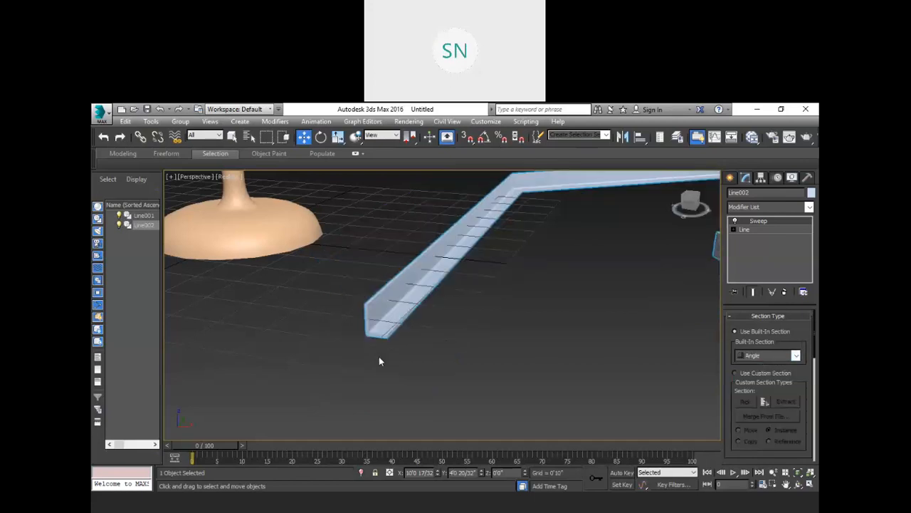
# - Delete the Sweep modifier from the open line and deselect the line
pyautogui.scroll(-5, 379, 361)
pyautogui.moveTo(545, 319); pyautogui.dragTo(538, 338, button='middle')
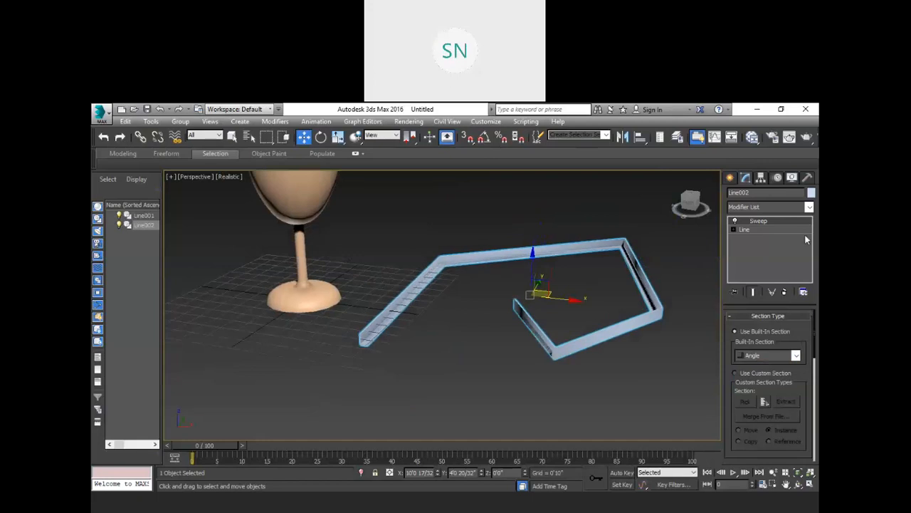
pyautogui.rightClick(761, 222)
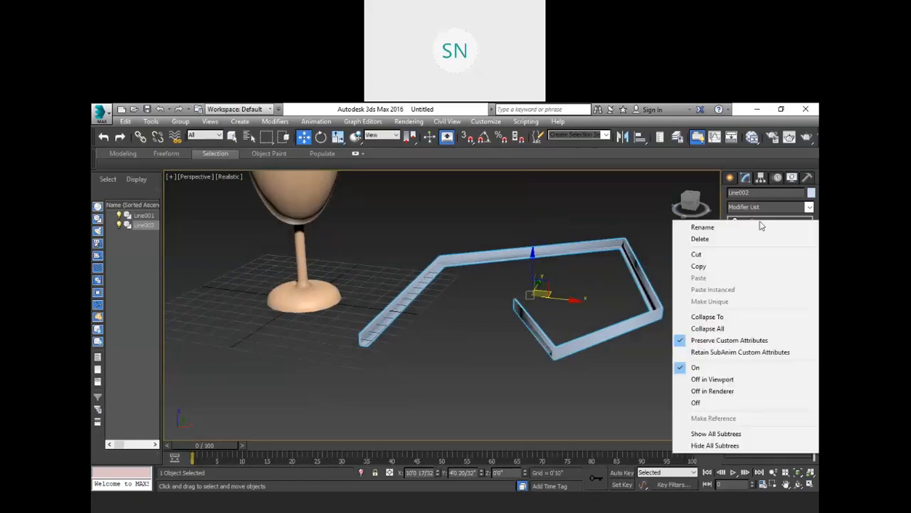
pyautogui.click(701, 239)
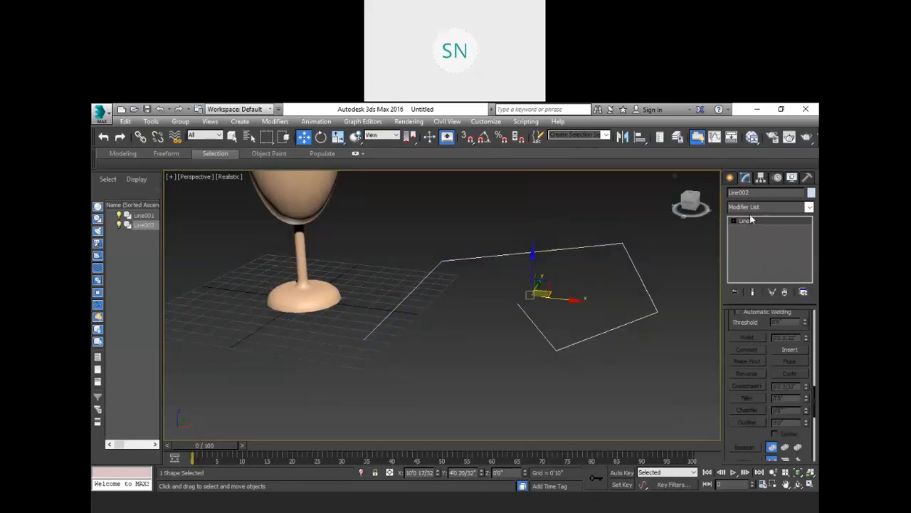
pyautogui.click(468, 303)
pyautogui.moveTo(515, 299); pyautogui.dragTo(515, 300, button='middle')
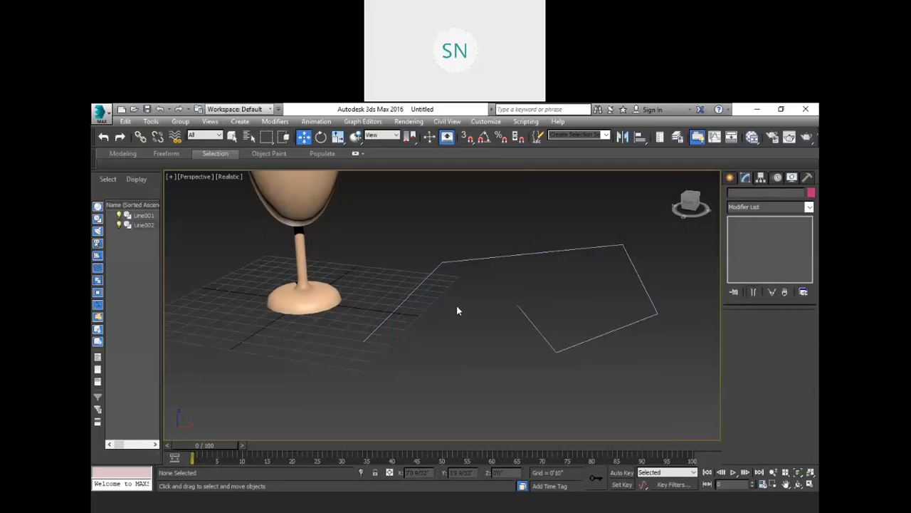
# - Draw a small six-point star spline near the line's open end, about 6" and 2" in radius, and leave the Star tool
pyautogui.click(731, 178)
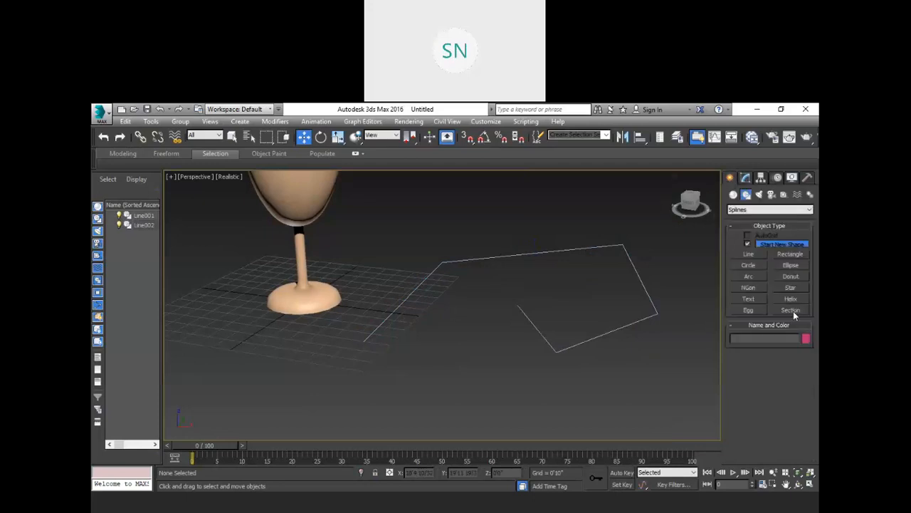
pyautogui.click(791, 288)
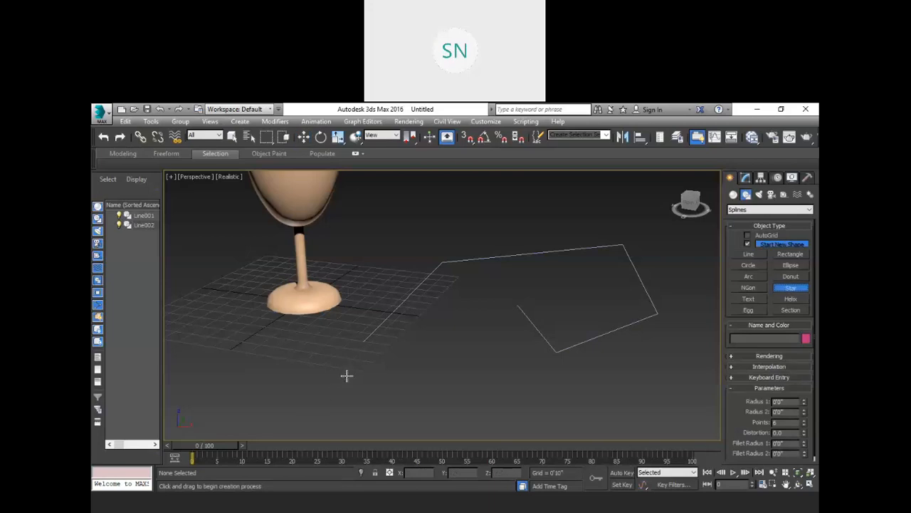
pyautogui.moveTo(417, 337); pyautogui.dragTo(424, 339)
pyautogui.click(418, 340)
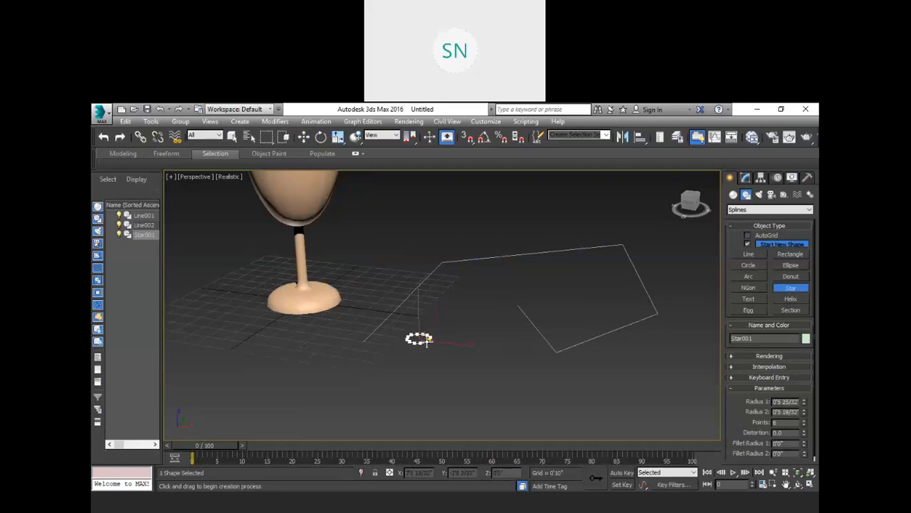
pyautogui.scroll(5, 420, 340)
pyautogui.scroll(3, 425, 341)
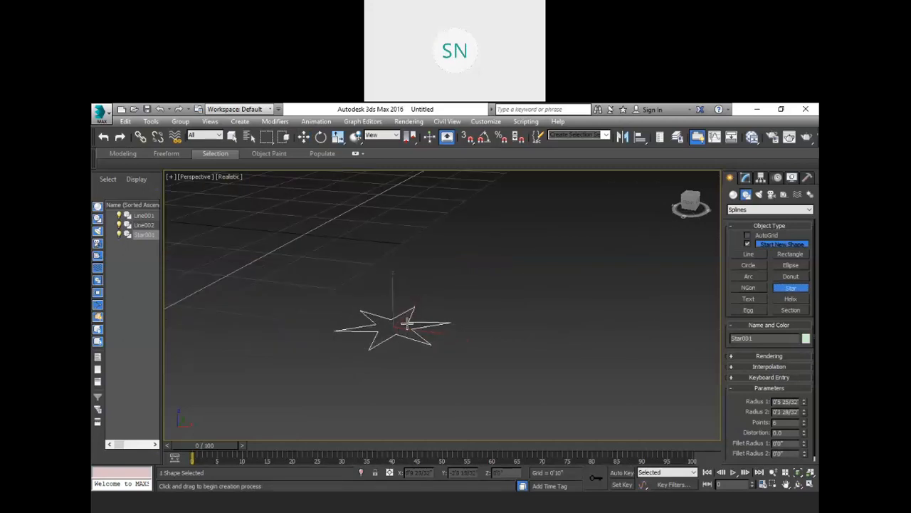
pyautogui.scroll(4, 427, 309)
pyautogui.scroll(-4, 295, 408)
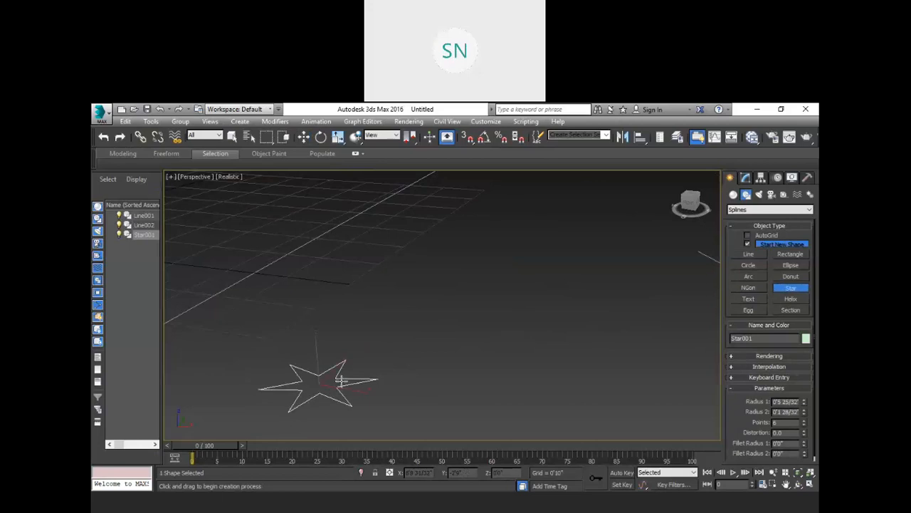
pyautogui.scroll(3, 351, 369)
pyautogui.scroll(-3, 356, 362)
pyautogui.scroll(3, 376, 310)
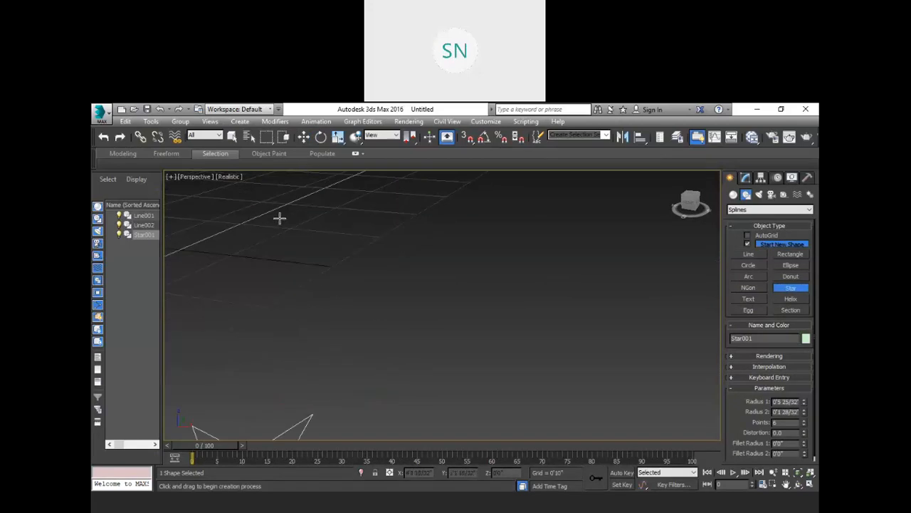
pyautogui.rightClick(486, 318)
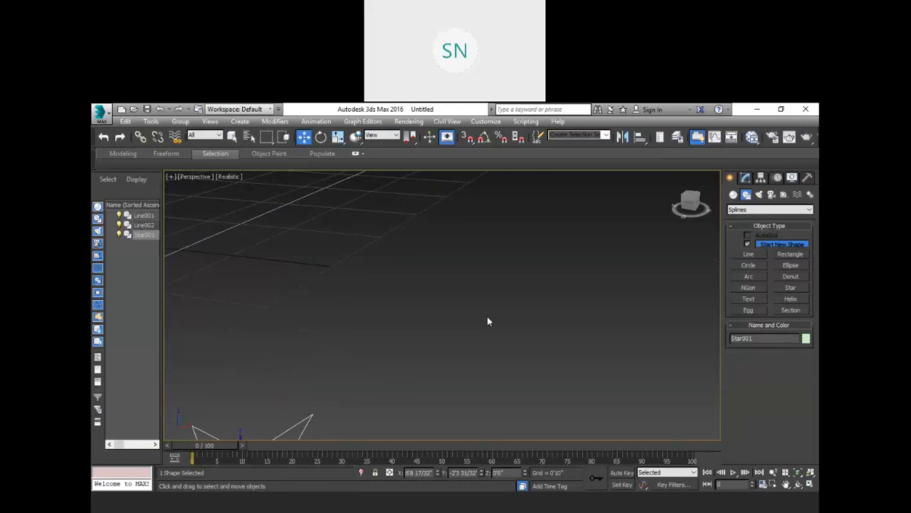
# - Apply the Sweep modifier to the open line beside the goblet
pyautogui.scroll(-3, 469, 299)
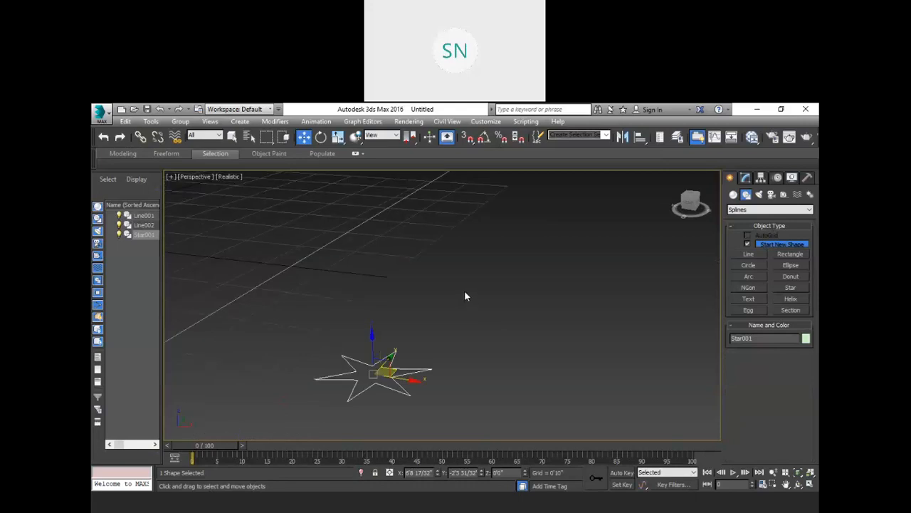
pyautogui.scroll(-2, 464, 292)
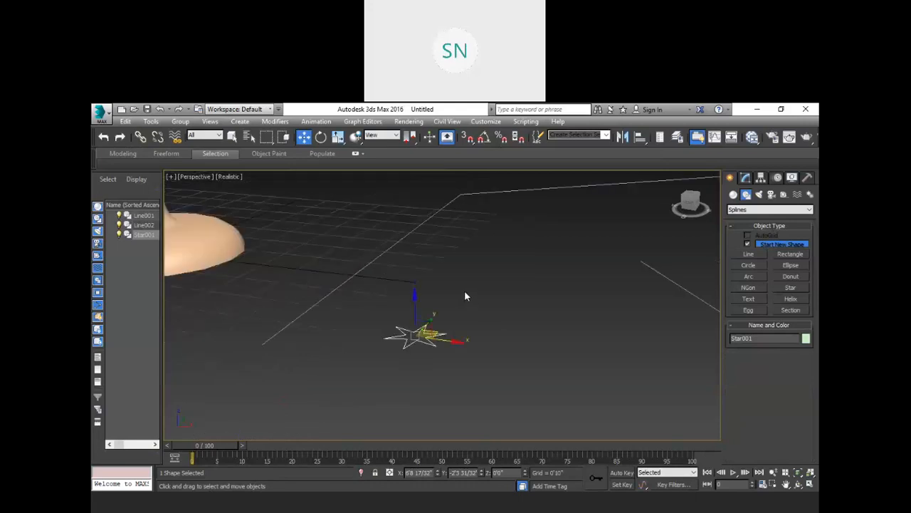
pyautogui.scroll(-2, 465, 292)
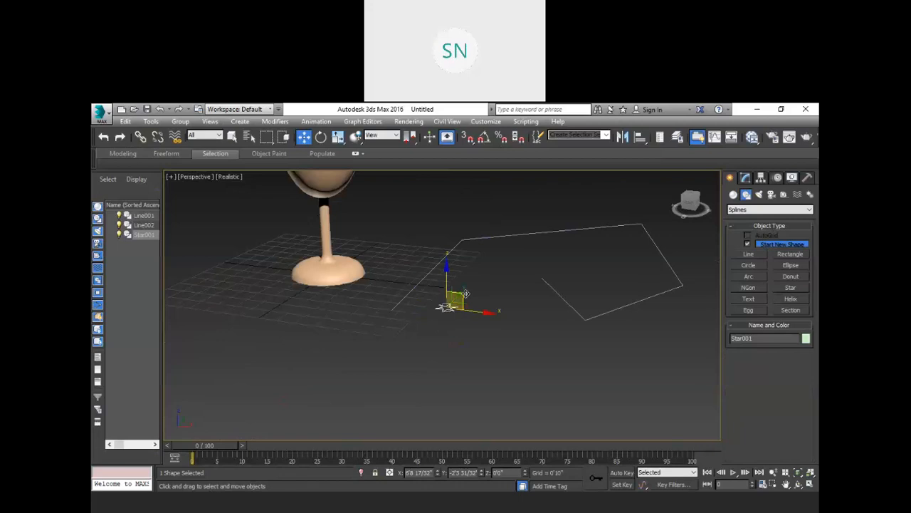
pyautogui.moveTo(536, 267); pyautogui.dragTo(489, 310, button='middle')
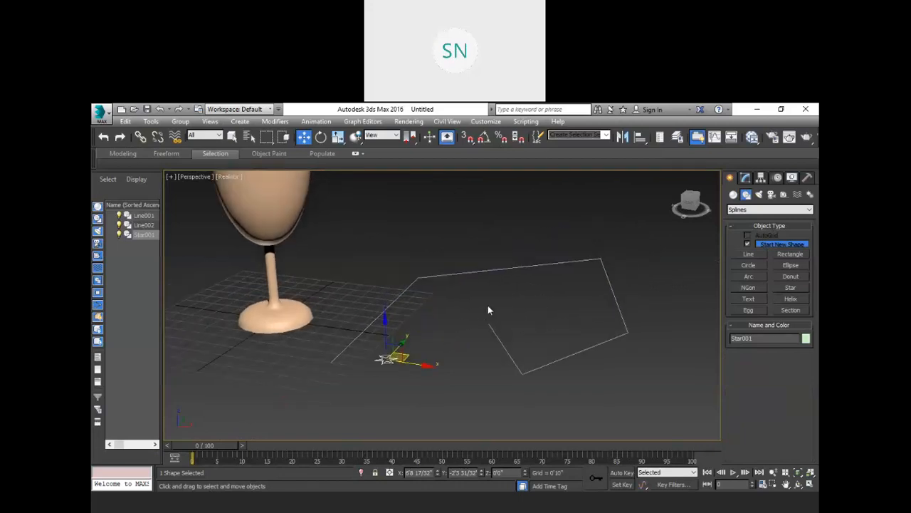
pyautogui.click(504, 270)
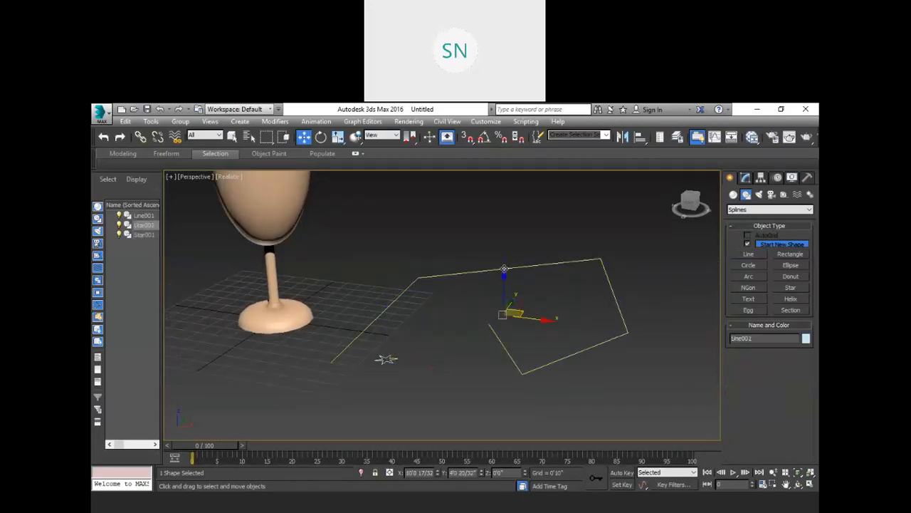
pyautogui.click(745, 178)
pyautogui.click(761, 205)
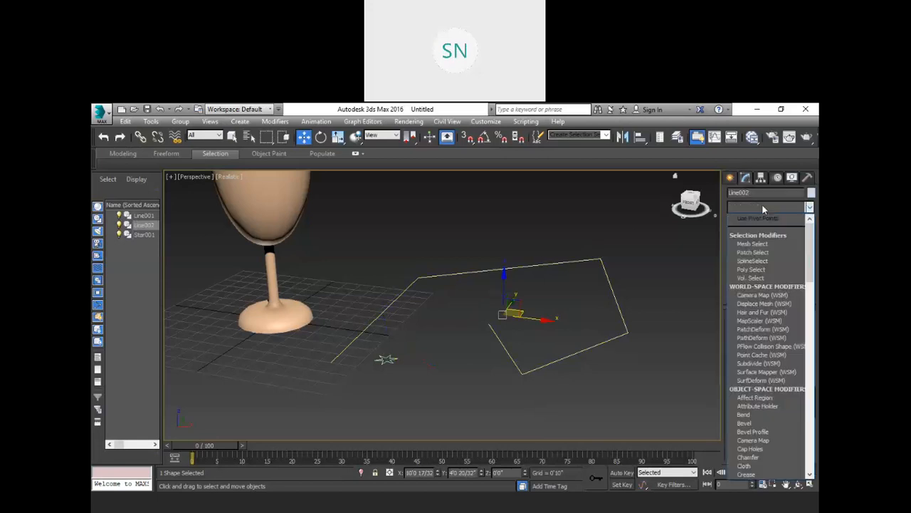
pyautogui.write('sw')
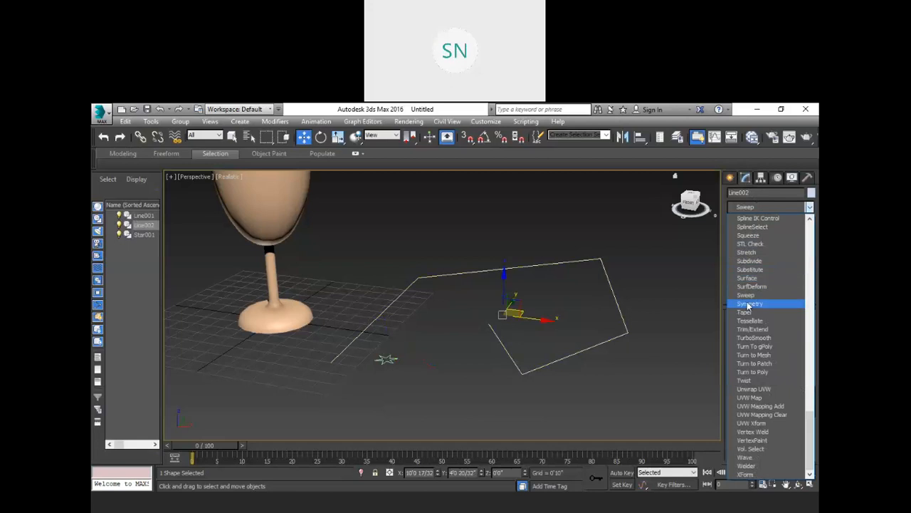
pyautogui.click(748, 297)
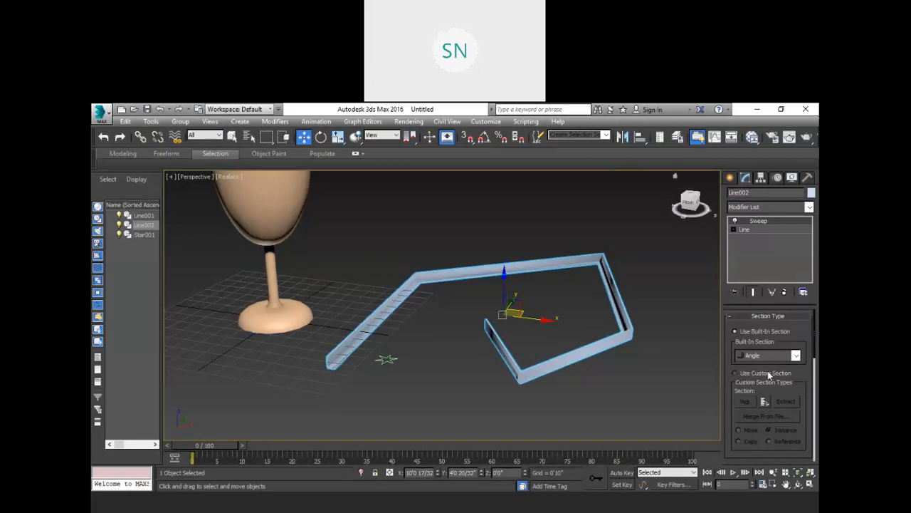
# - Switch the Sweep to a custom section and pick the small star spline as its profile
pyautogui.click(735, 373)
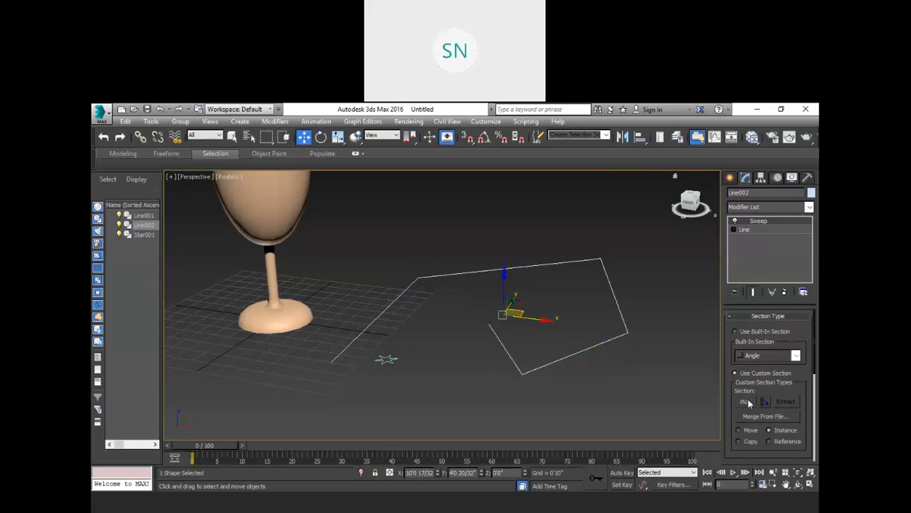
pyautogui.click(747, 402)
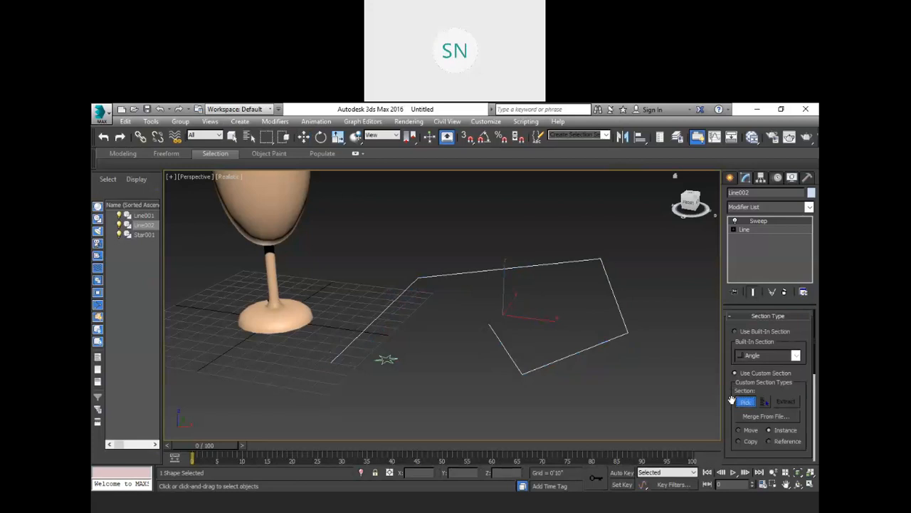
pyautogui.click(384, 360)
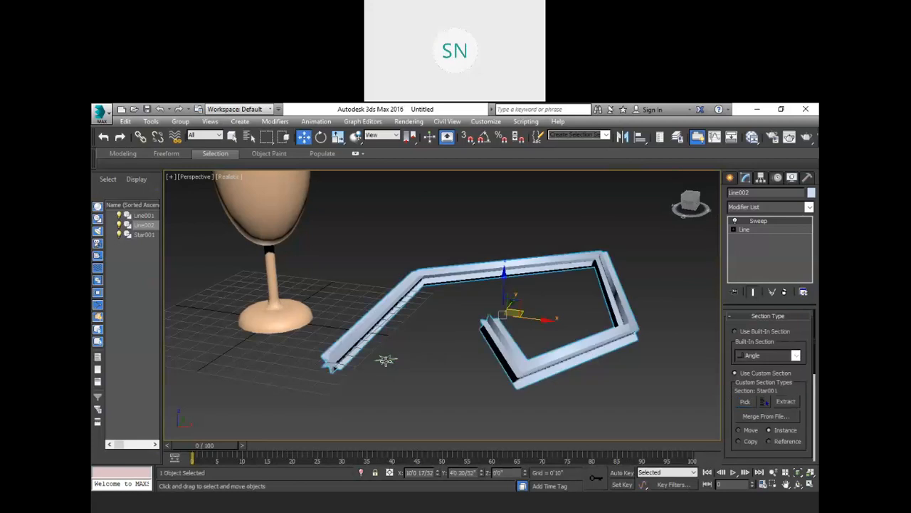
# - Examine the star-shaped sweep up close at its open ends and as a whole, comparing it with the star spline
pyautogui.scroll(5, 326, 370)
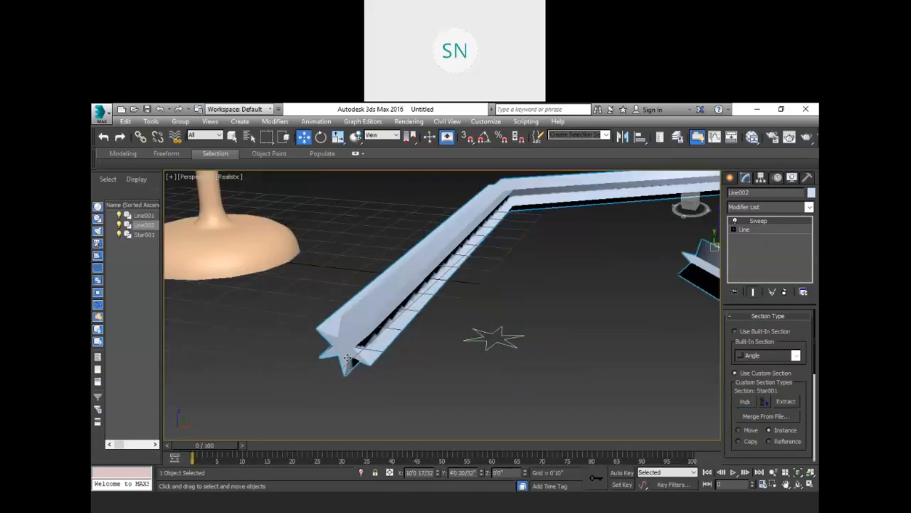
pyautogui.scroll(-3, 363, 347)
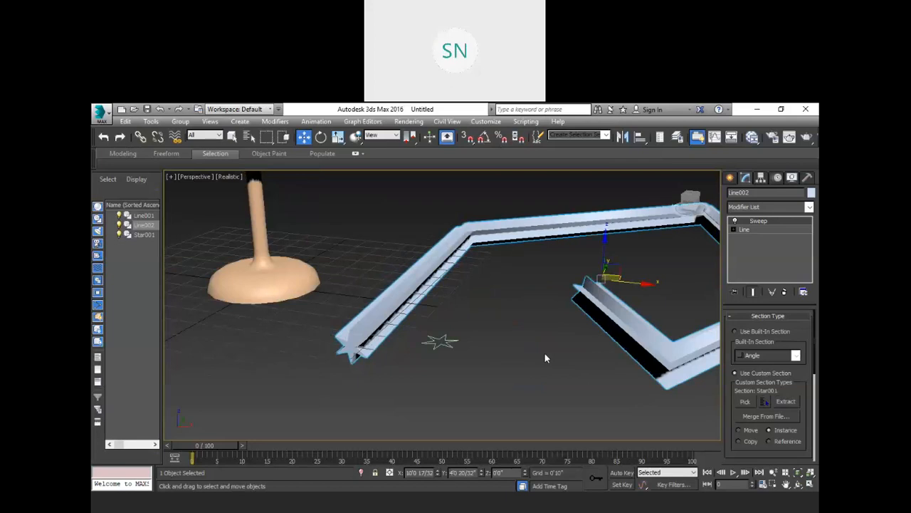
pyautogui.moveTo(529, 348); pyautogui.dragTo(481, 330, button='middle')
pyautogui.scroll(-3, 482, 330)
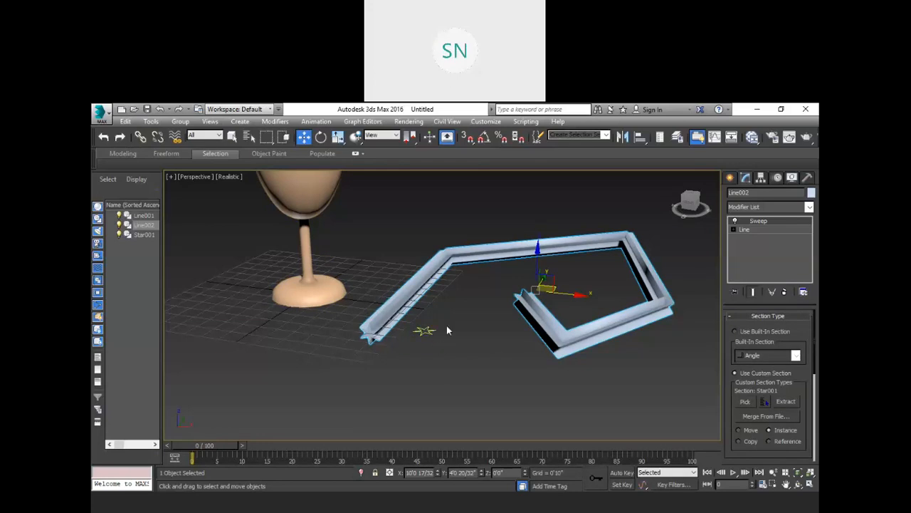
pyautogui.moveTo(464, 312)
pyautogui.mouseDown(button='middle')
pyautogui.moveTo(443, 319)
pyautogui.moveTo(460, 321)
pyautogui.mouseUp(button='middle')
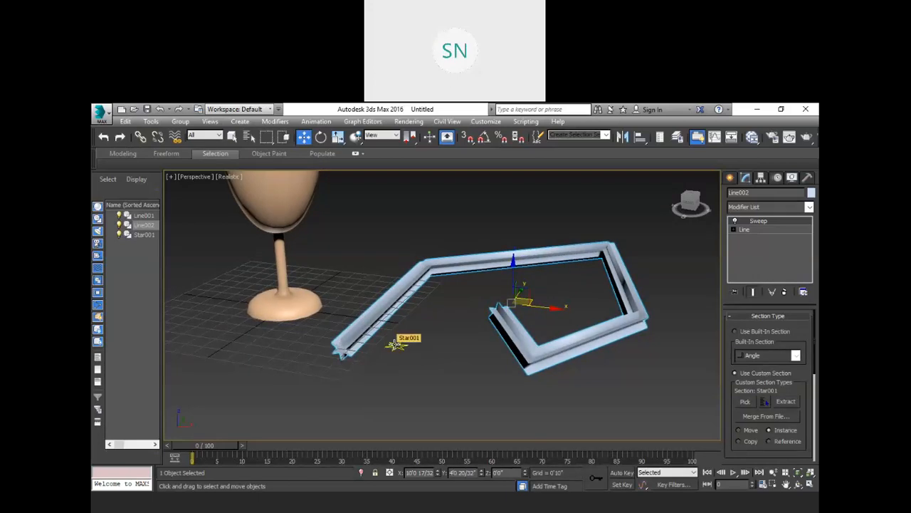
pyautogui.scroll(2, 396, 344)
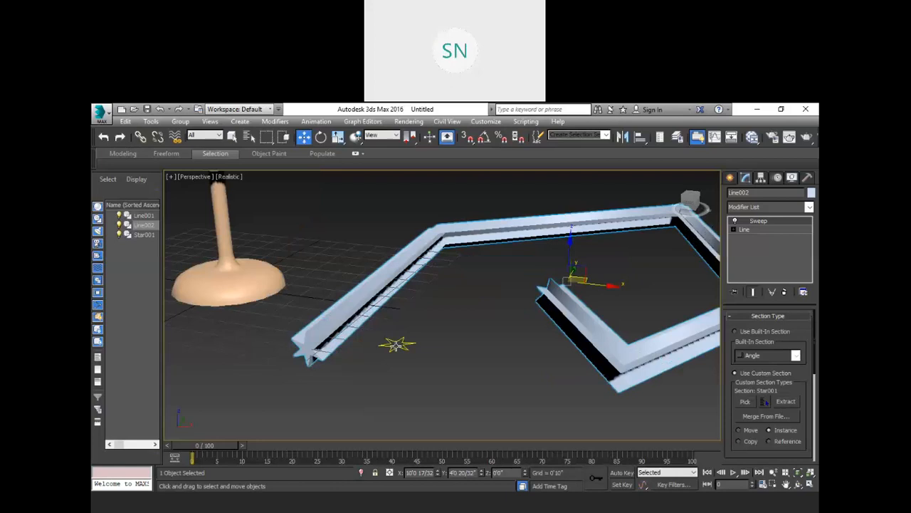
pyautogui.moveTo(399, 344); pyautogui.dragTo(418, 363, button='middle')
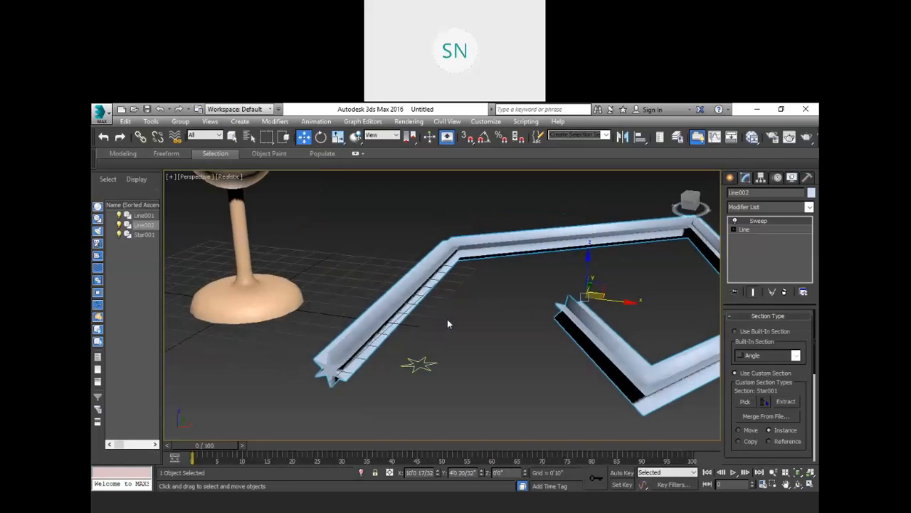
pyautogui.moveTo(464, 336); pyautogui.dragTo(439, 331, button='middle')
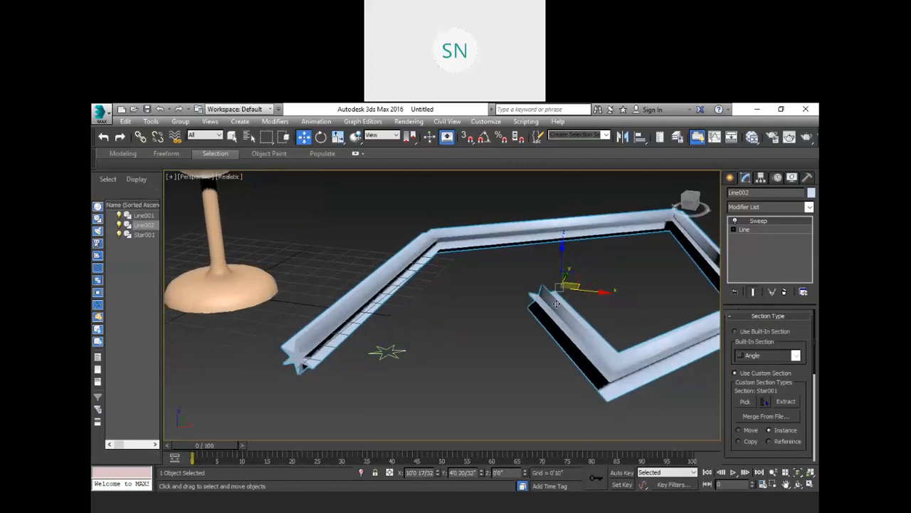
pyautogui.scroll(-2, 556, 304)
pyautogui.moveTo(530, 344); pyautogui.dragTo(512, 351, button='middle')
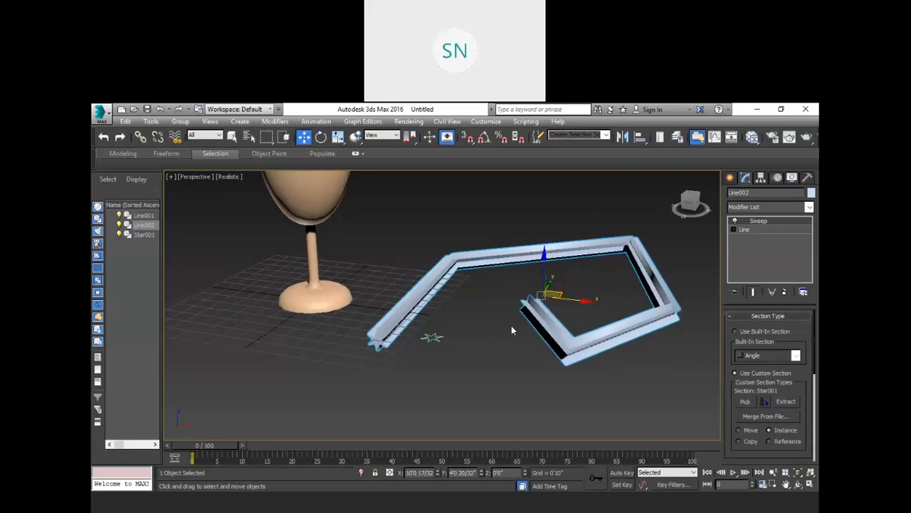
# - Clear the scene by deleting the swept line, the star spline and the goblet
pyautogui.press('Delete')
pyautogui.click(431, 337)
pyautogui.press('Delete')
pyautogui.moveTo(383, 326); pyautogui.dragTo(316, 260)
pyautogui.press('Delete')
pyautogui.moveTo(387, 275); pyautogui.dragTo(462, 352, button='middle')
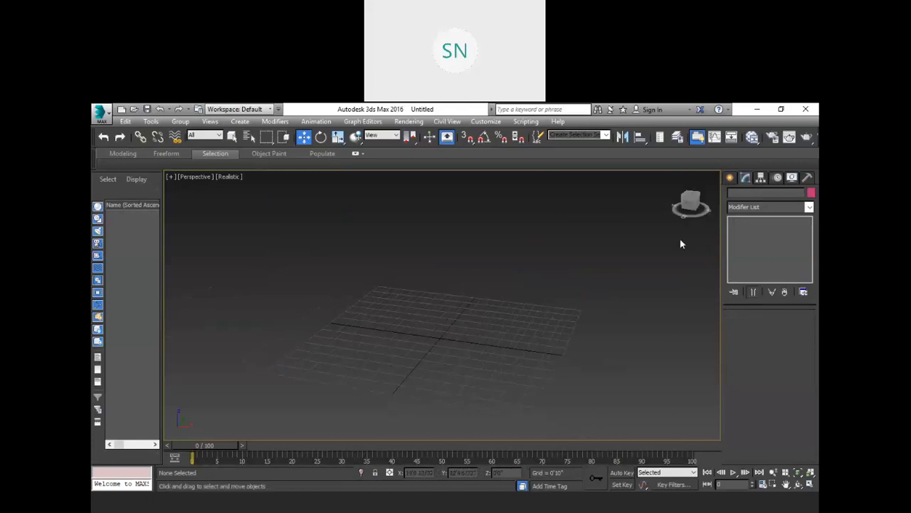
# - Draw a circle spline about 5" in radius on the grid and an ellipse about 1'7" by 2'8" near the grid's corner
pyautogui.click(731, 178)
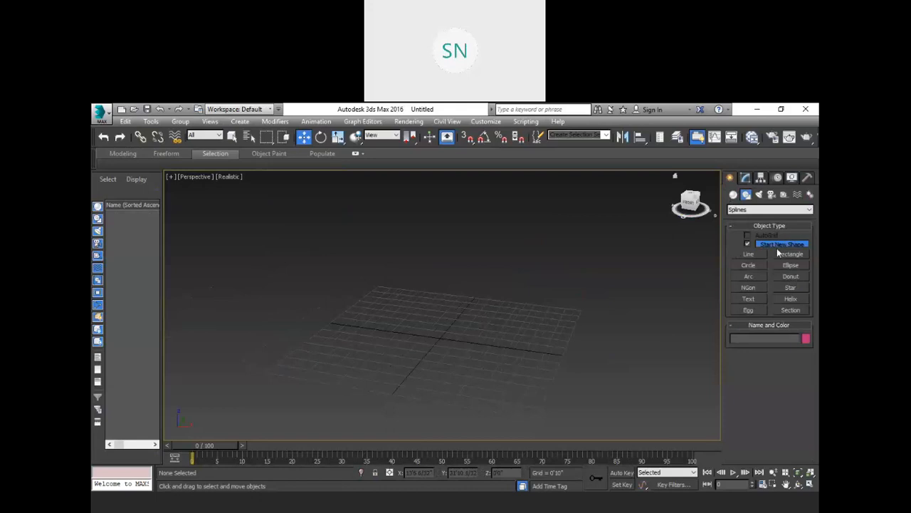
pyautogui.click(750, 266)
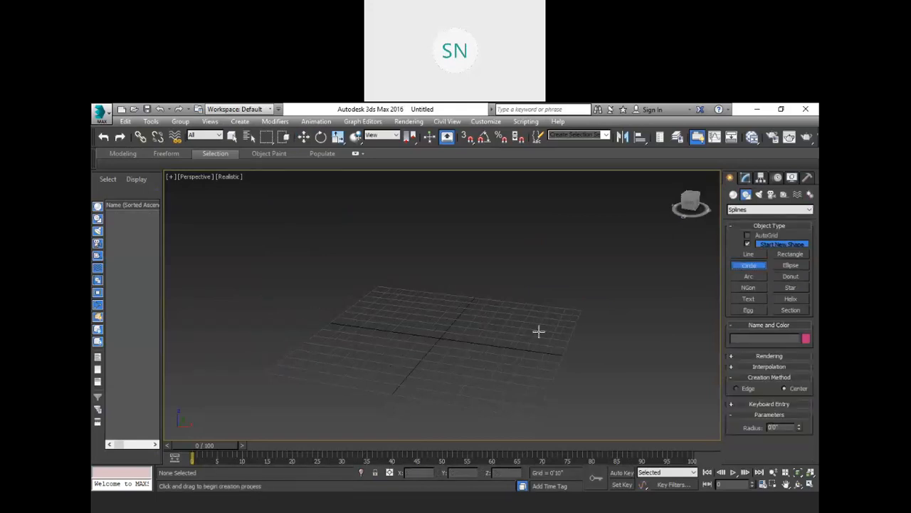
pyautogui.moveTo(508, 325)
pyautogui.mouseDown()
pyautogui.moveTo(518, 328)
pyautogui.moveTo(508, 325)
pyautogui.mouseUp()
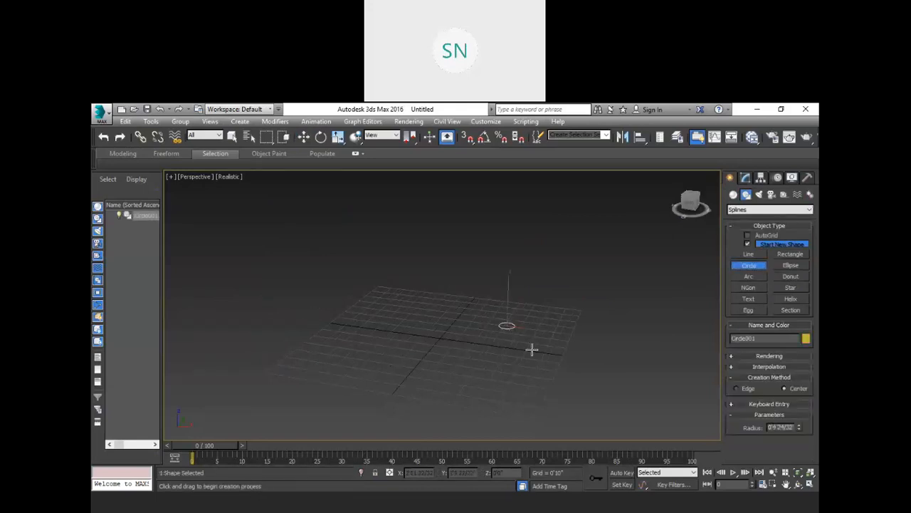
pyautogui.click(791, 265)
pyautogui.moveTo(543, 358); pyautogui.dragTo(591, 376)
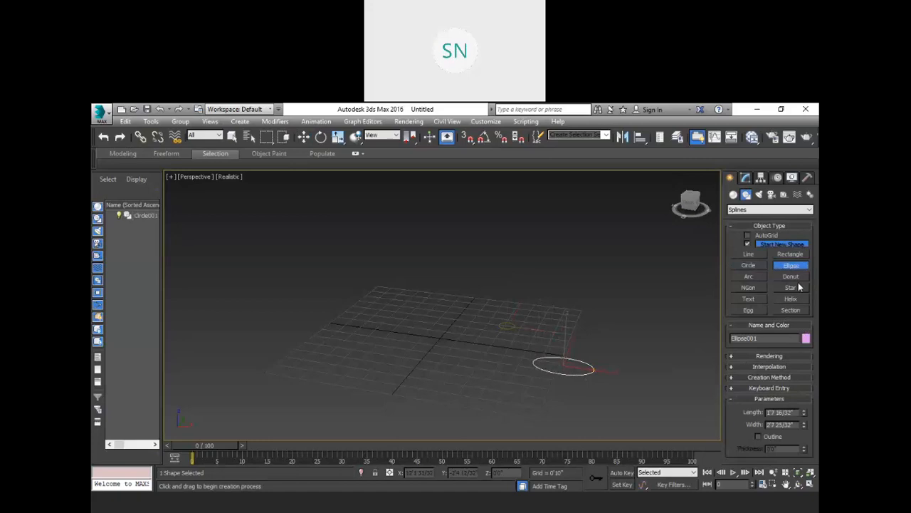
# - Draw a six-point star spline about 2'7" and 1'5" in radius beside the ellipse and round its points with both fillet radii
pyautogui.click(791, 287)
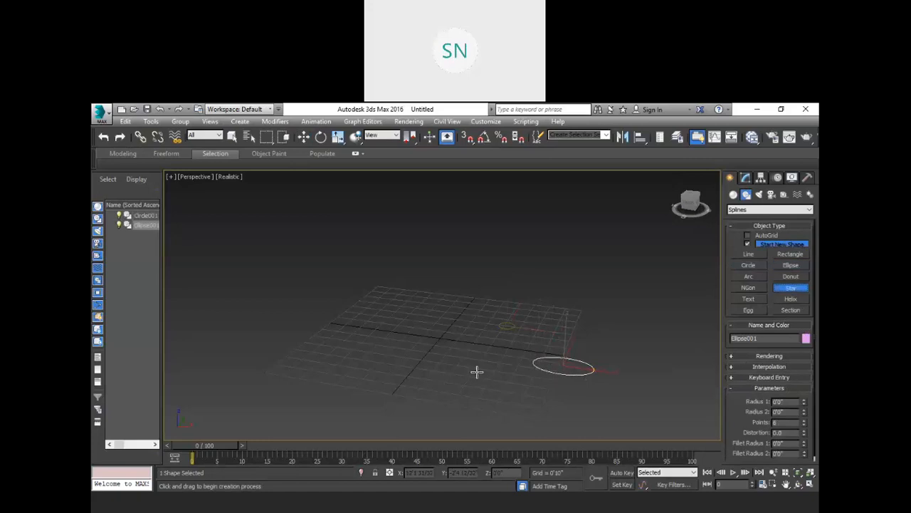
pyautogui.moveTo(470, 373); pyautogui.dragTo(514, 395)
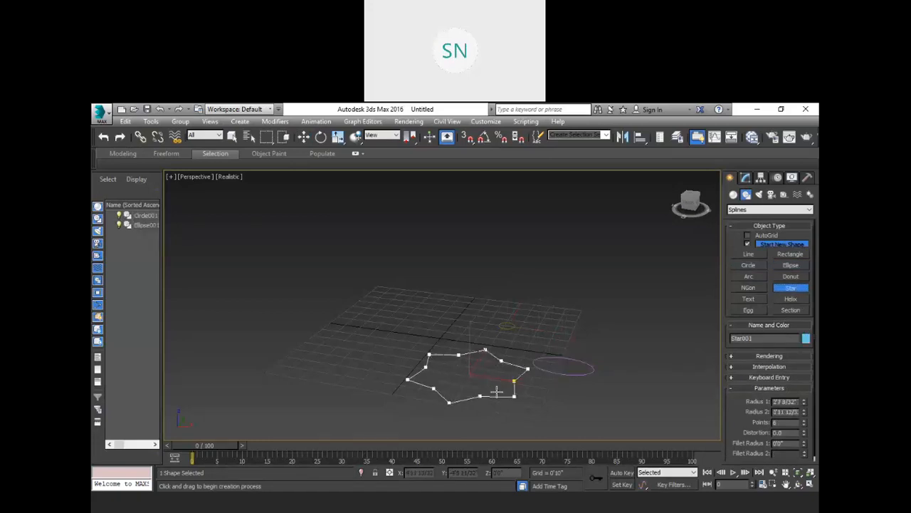
pyautogui.click(485, 389)
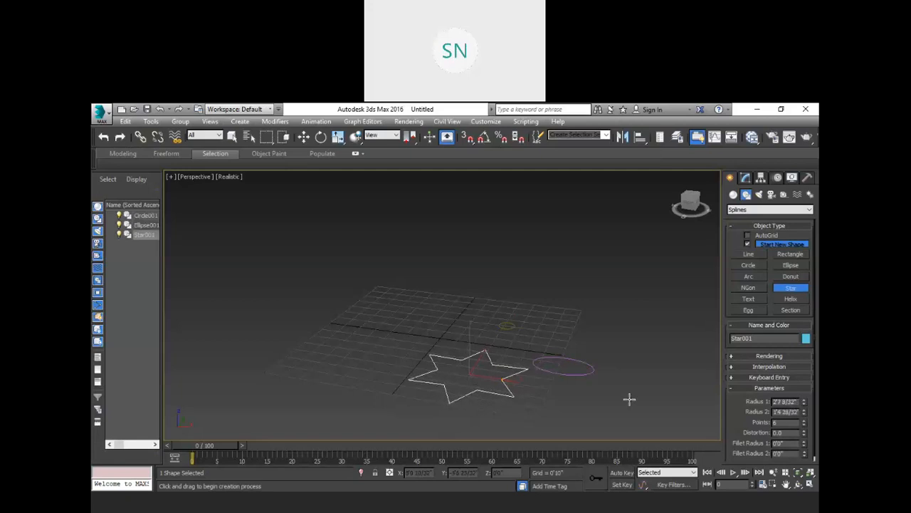
pyautogui.scroll(-1, 742, 410)
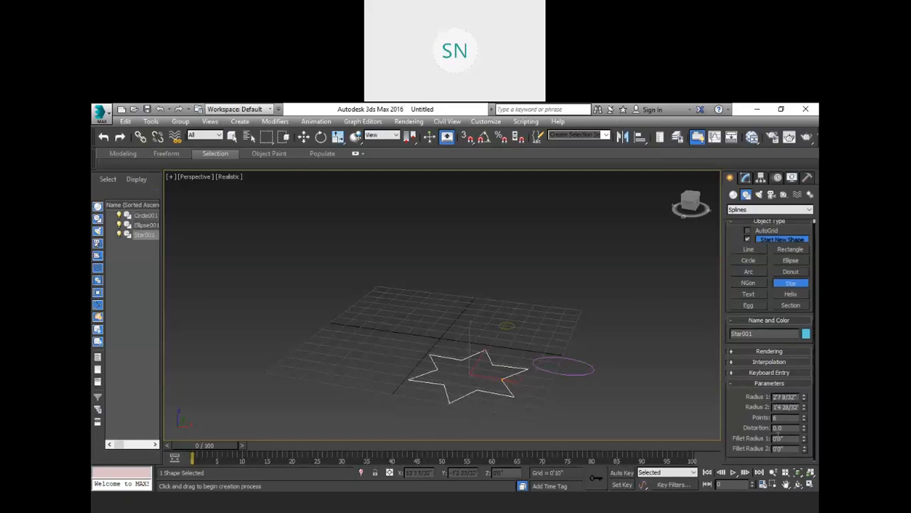
pyautogui.moveTo(805, 439); pyautogui.dragTo(766, 264)
pyautogui.moveTo(805, 450); pyautogui.dragTo(771, 201)
pyautogui.rightClick(550, 327)
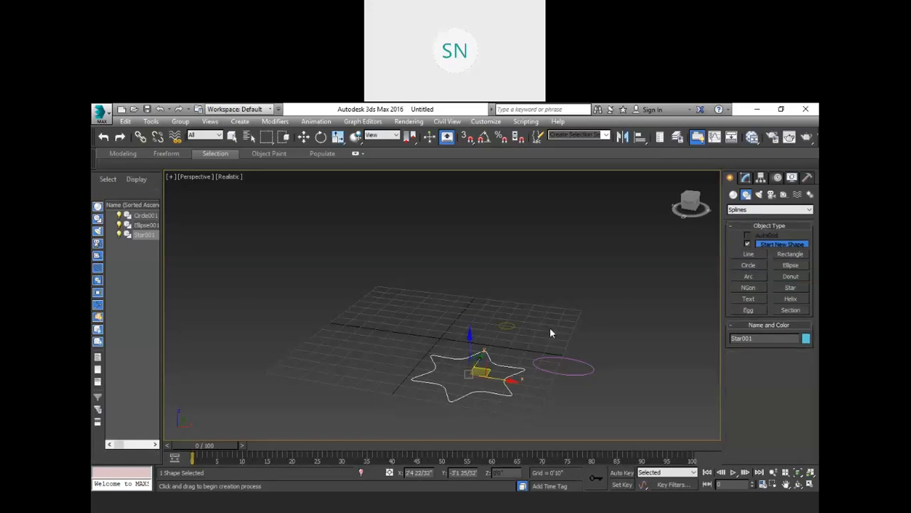
# - Draw a one-turn helix about 4'4" and 1'1" in radius and 7'6" high behind the star, and open its parameters for editing
pyautogui.moveTo(563, 315); pyautogui.dragTo(560, 349, button='middle')
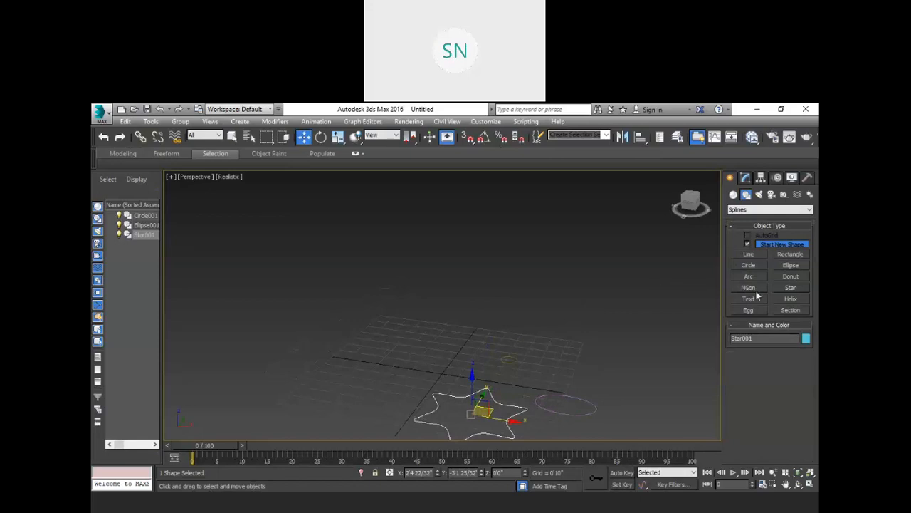
pyautogui.click(793, 300)
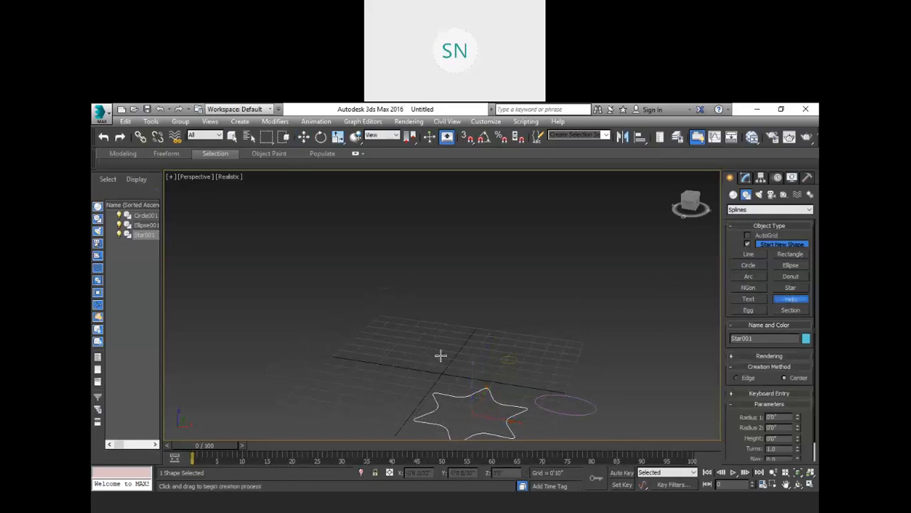
pyautogui.moveTo(389, 327); pyautogui.dragTo(451, 354)
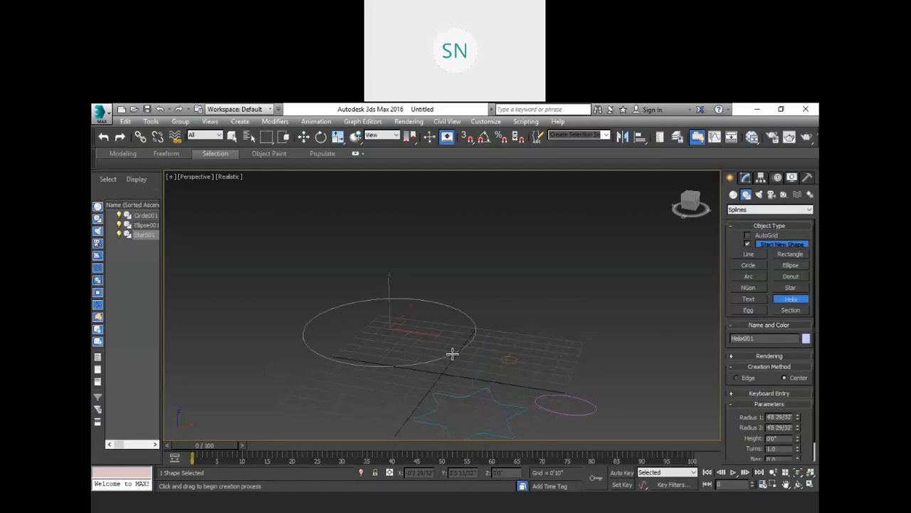
pyautogui.click(437, 202)
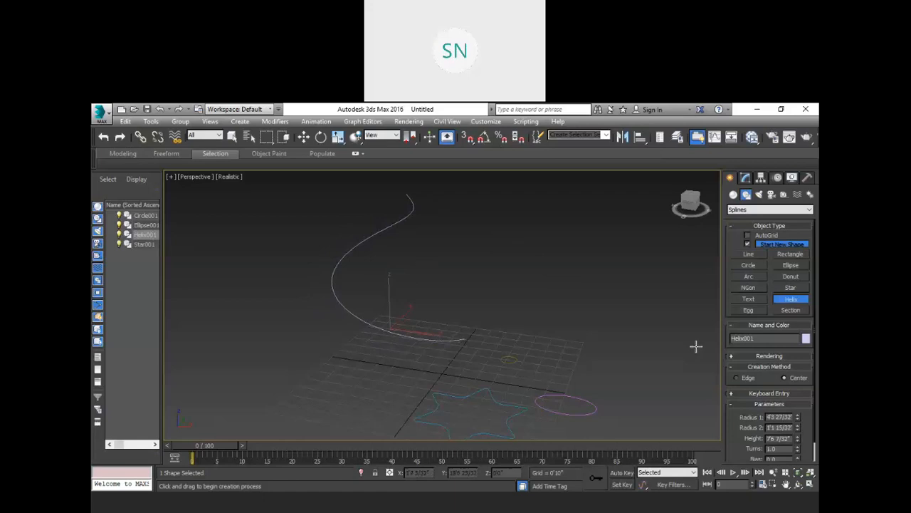
pyautogui.rightClick(457, 275)
pyautogui.press('w')
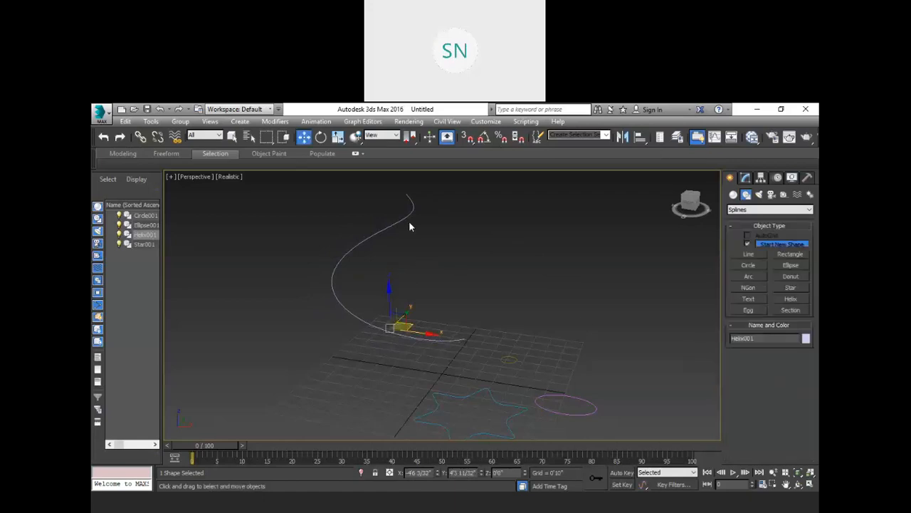
pyautogui.click(745, 178)
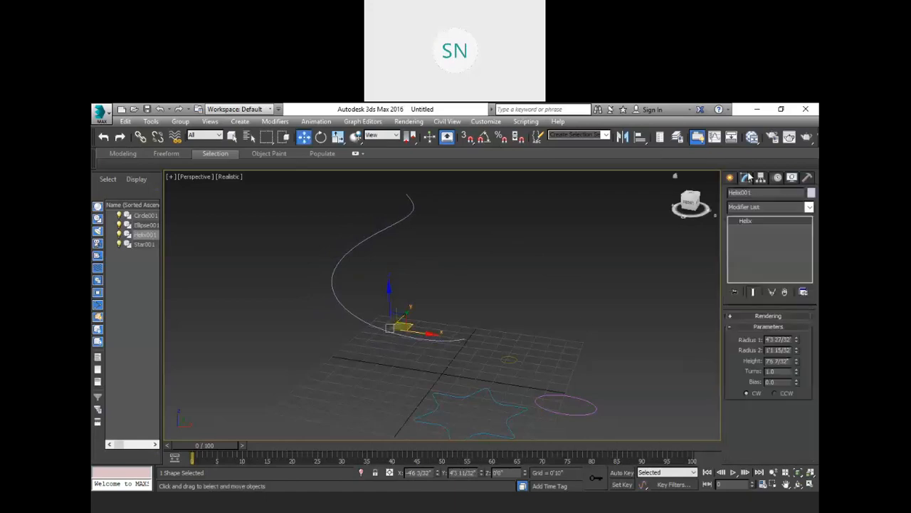
# - Set the helix spline to 0.75 turns and deselect it
pyautogui.click(780, 373)
pyautogui.write('1')
pyautogui.click(781, 381)
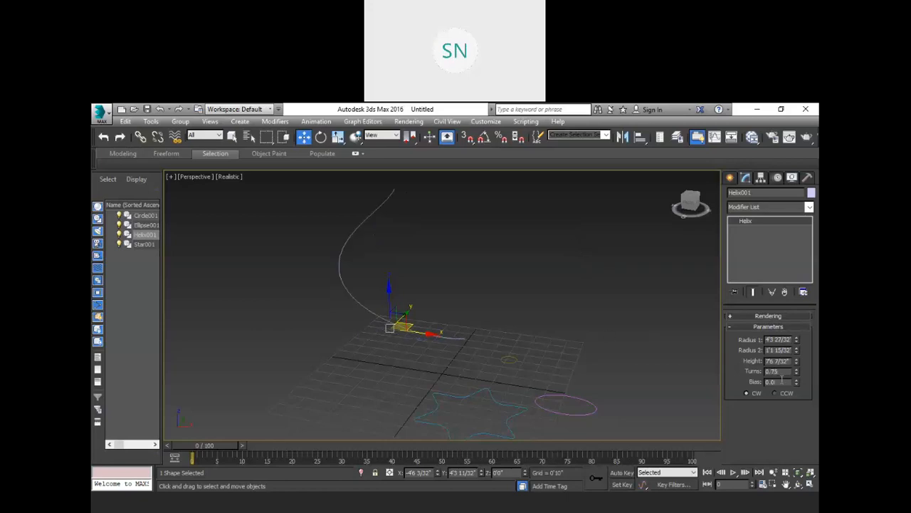
pyautogui.click(467, 286)
pyautogui.scroll(-2, 477, 265)
pyautogui.moveTo(489, 265); pyautogui.dragTo(514, 330, button='middle')
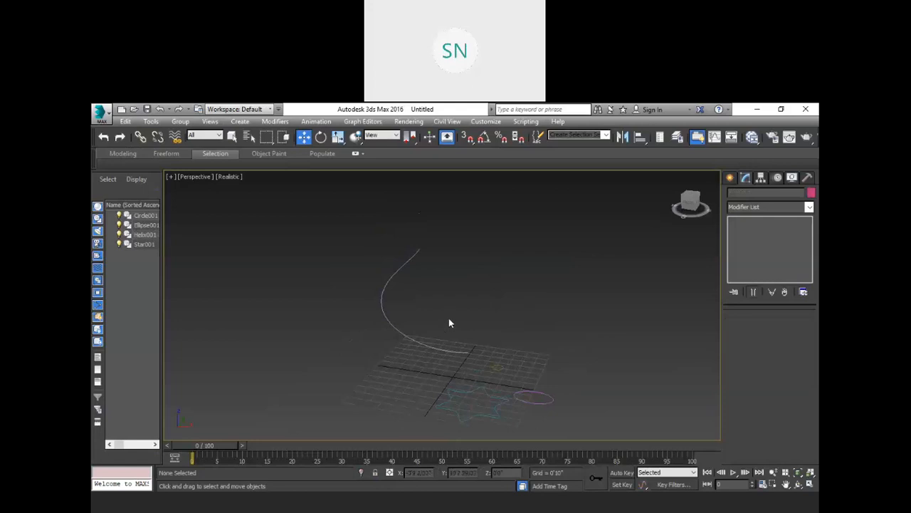
# - Select the helix spline and bring up the Compound Objects creation types
pyautogui.click(398, 278)
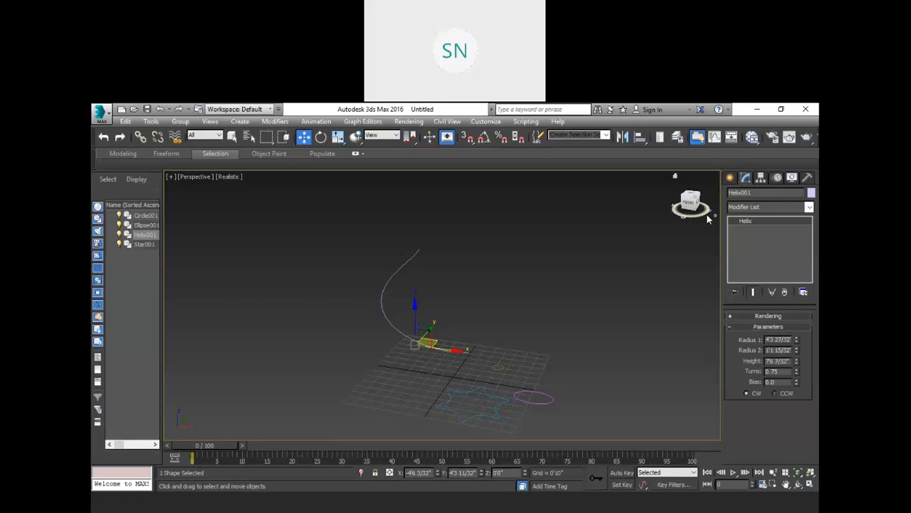
pyautogui.click(731, 178)
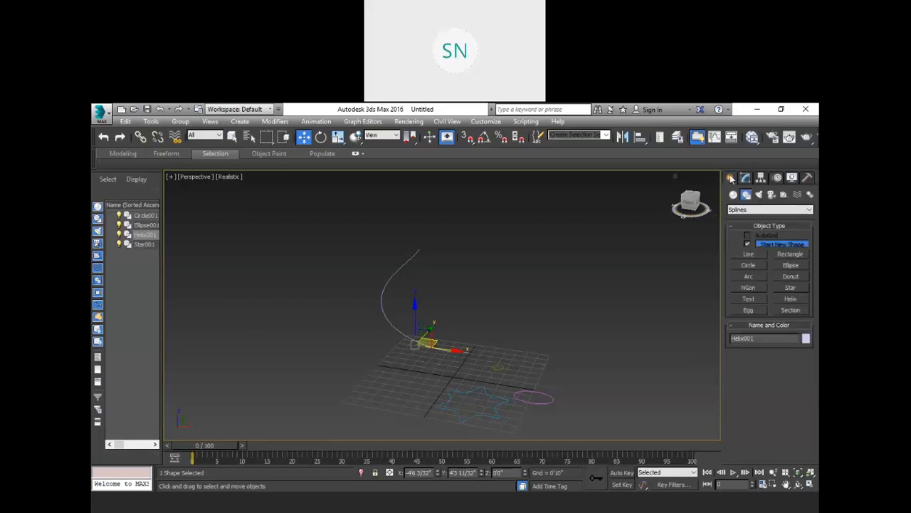
pyautogui.click(734, 196)
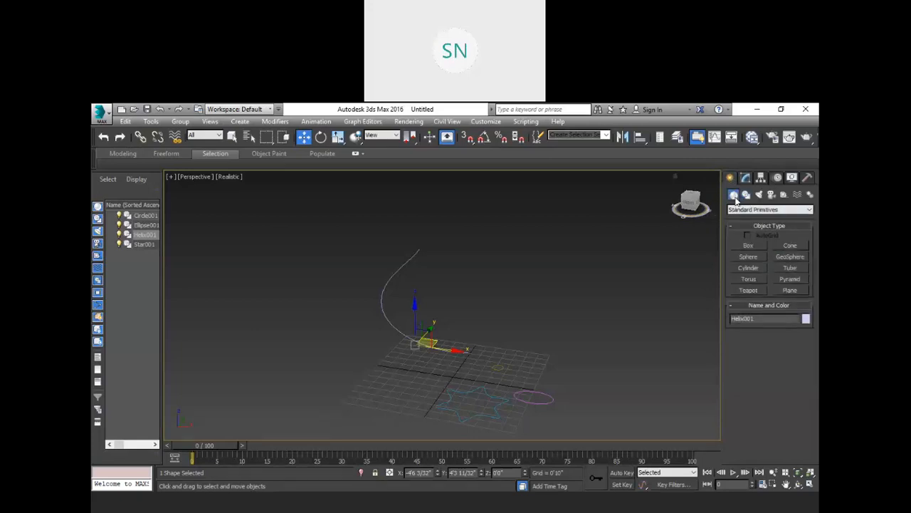
pyautogui.click(745, 210)
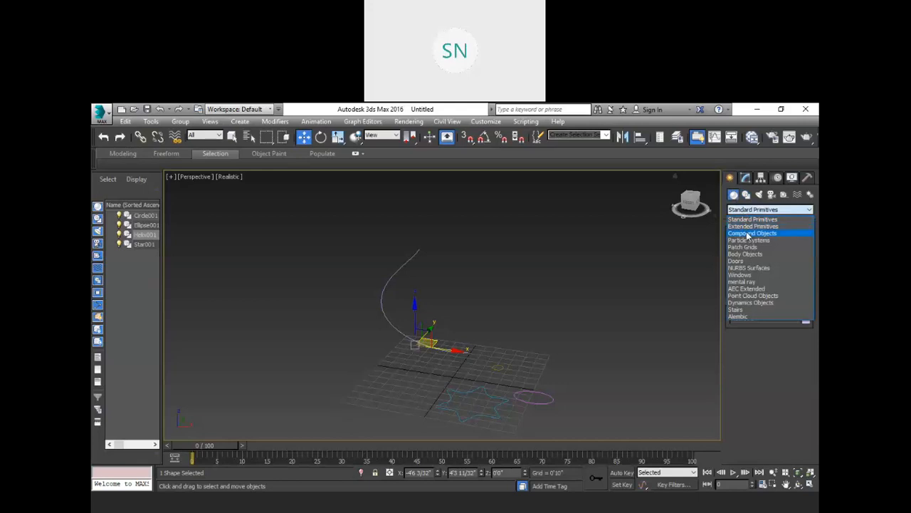
pyautogui.click(747, 234)
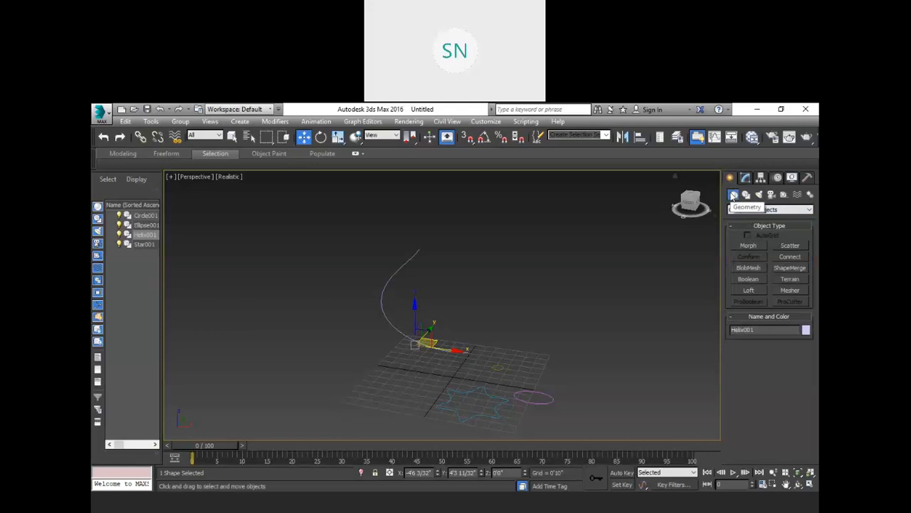
pyautogui.click(744, 210)
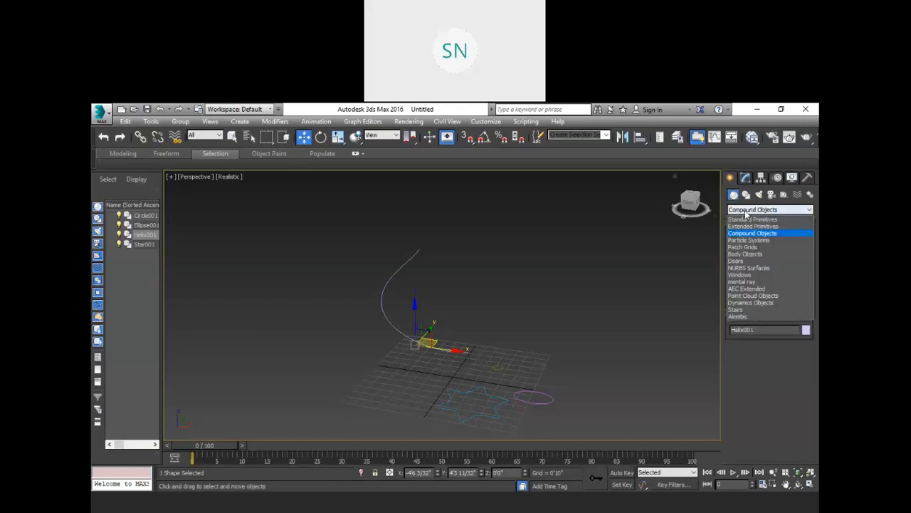
pyautogui.click(748, 233)
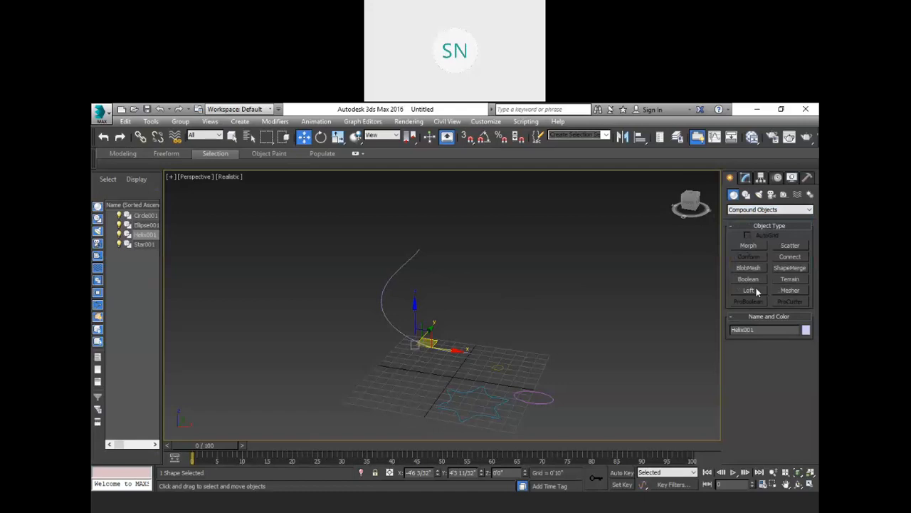
# - Loft the circle spline along the helix path as an instance shape at path position 0.0 percent
pyautogui.click(539, 290)
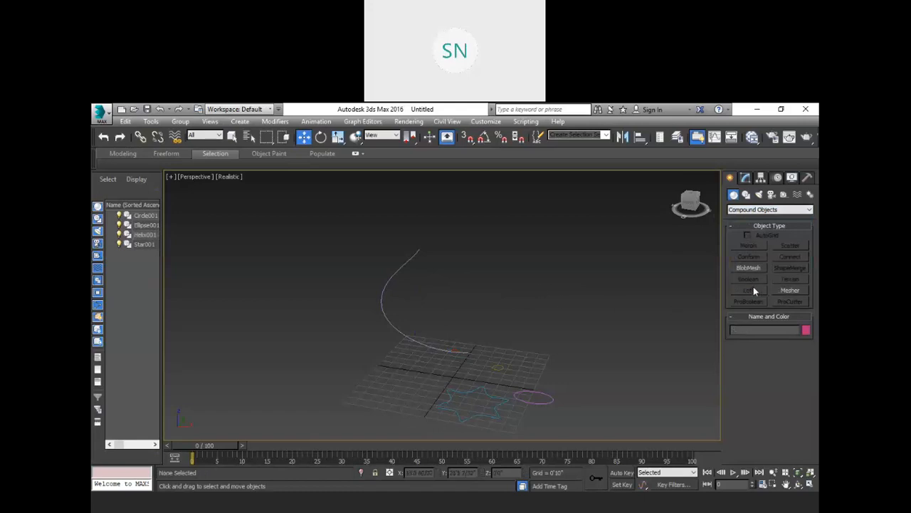
pyautogui.click(395, 272)
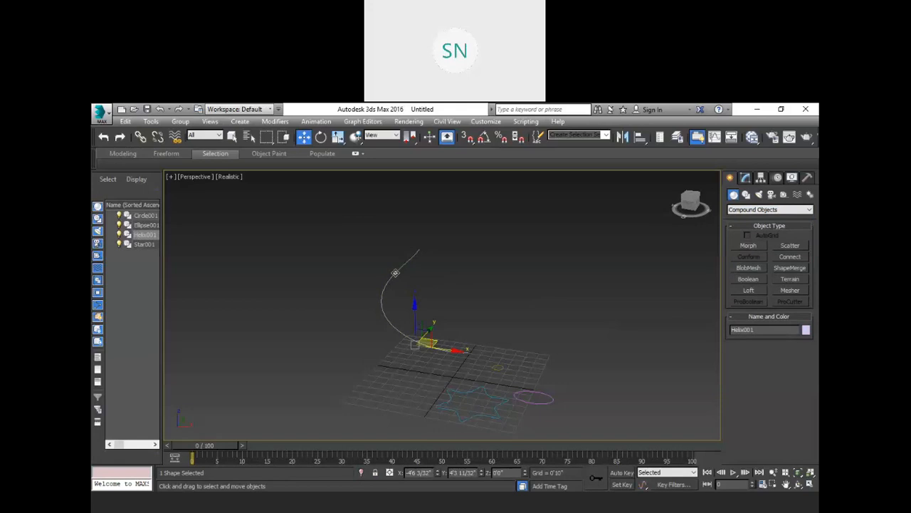
pyautogui.click(742, 290)
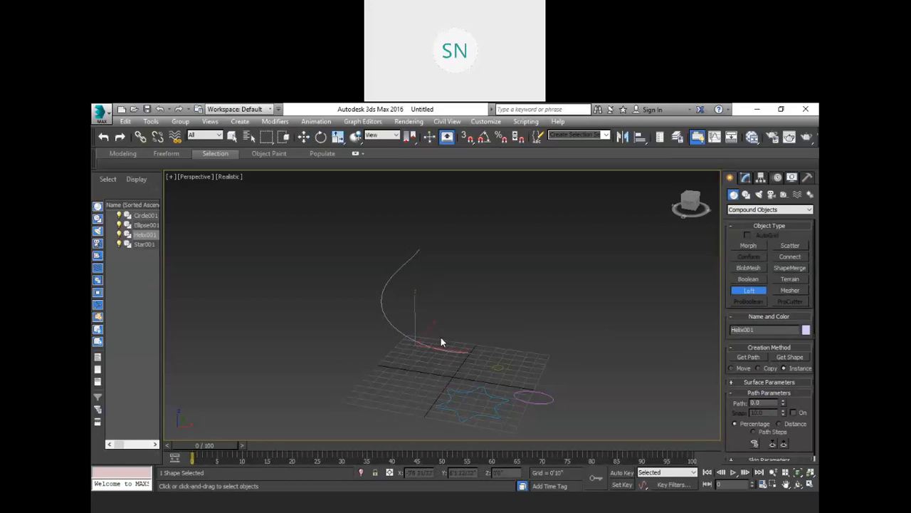
pyautogui.click(791, 357)
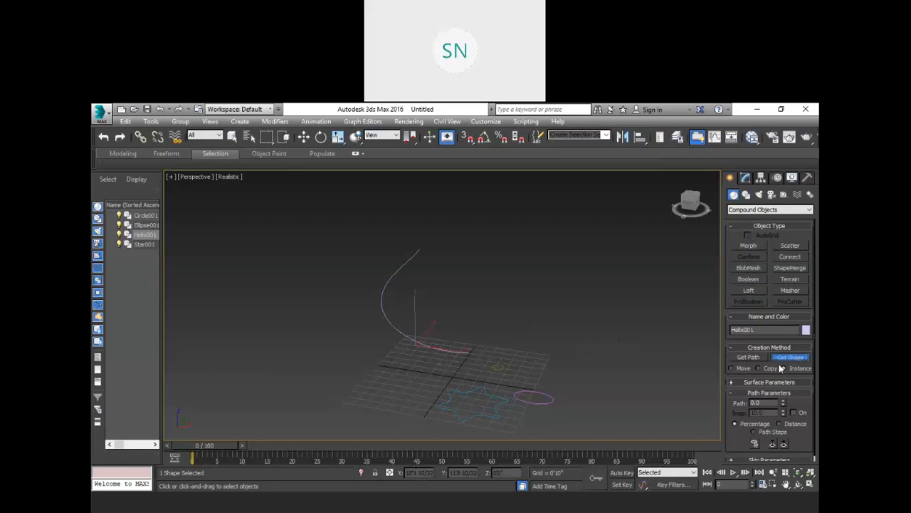
pyautogui.press('Escape')
pyautogui.moveTo(802, 398); pyautogui.dragTo(801, 381)
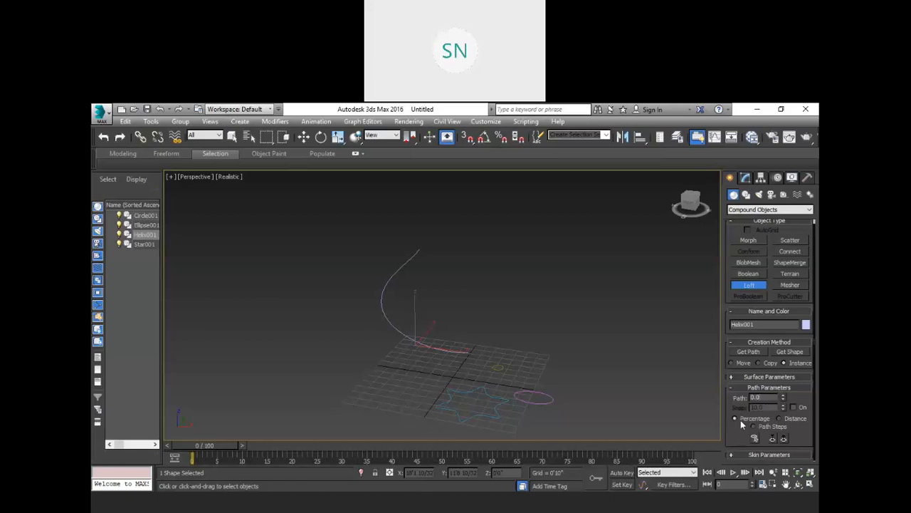
pyautogui.click(789, 353)
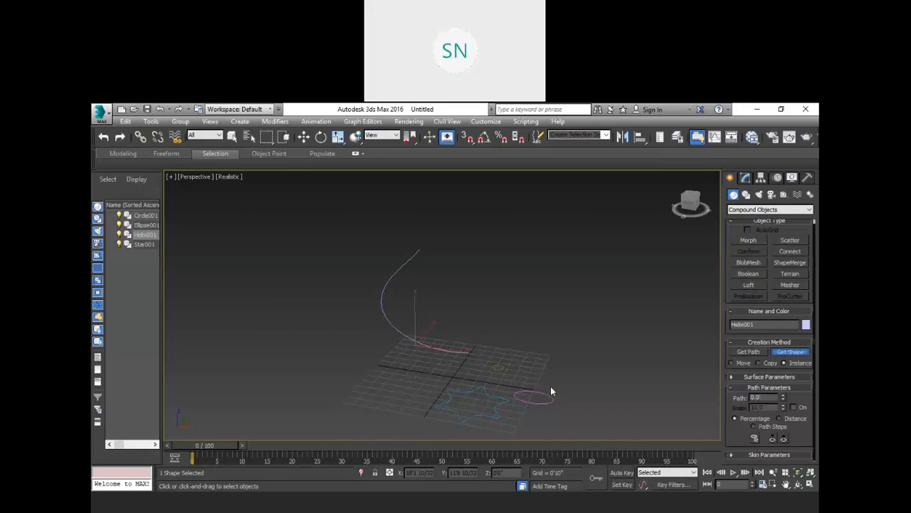
pyautogui.click(500, 367)
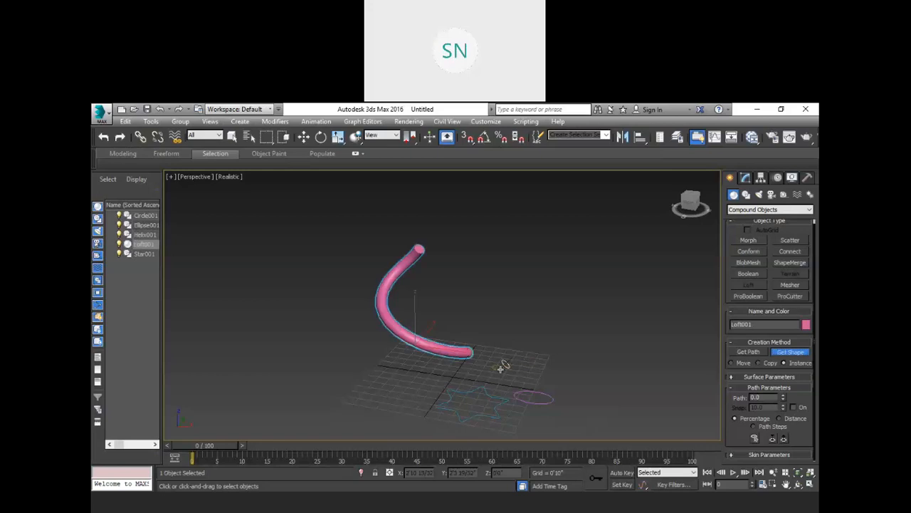
# - Switch the perspective view to Wireframe shading and examine the circular cross-section at the loft's lower end
pyautogui.scroll(5, 476, 357)
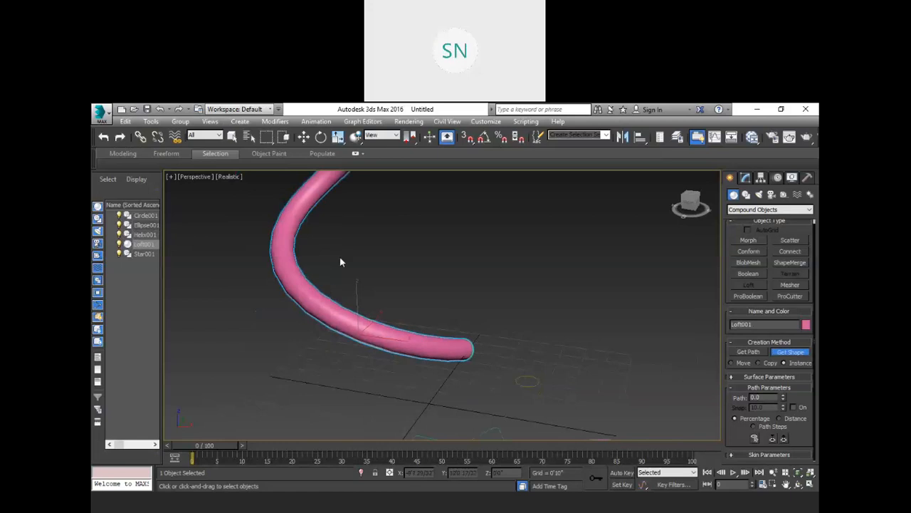
pyautogui.moveTo(438, 229); pyautogui.dragTo(512, 296, button='middle')
pyautogui.scroll(-3, 510, 287)
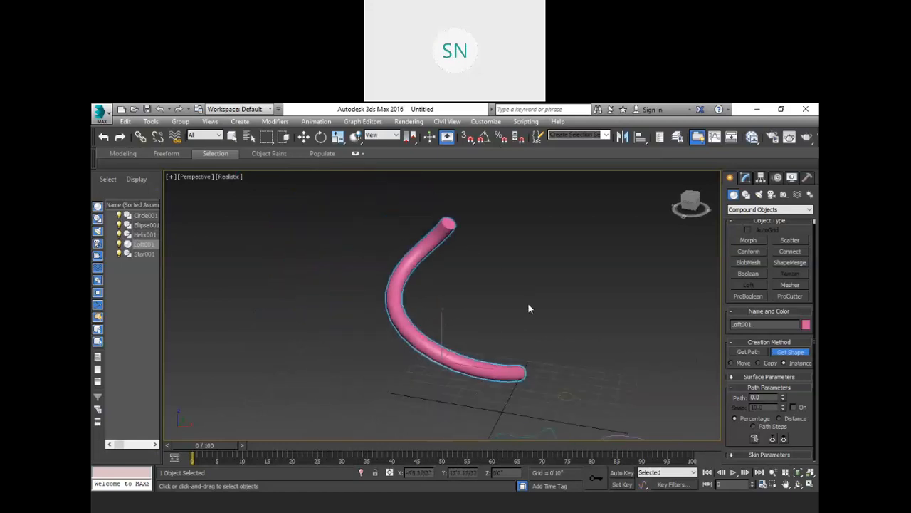
pyautogui.click(199, 178)
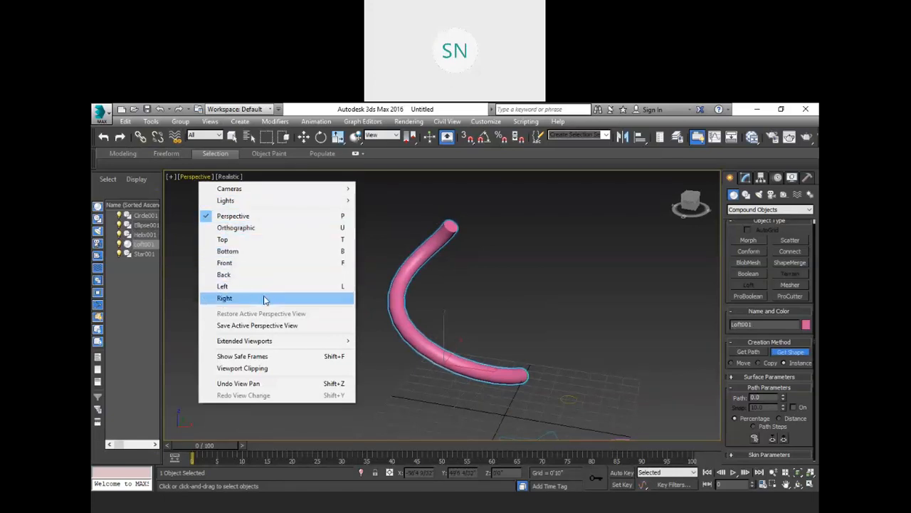
pyautogui.click(228, 176)
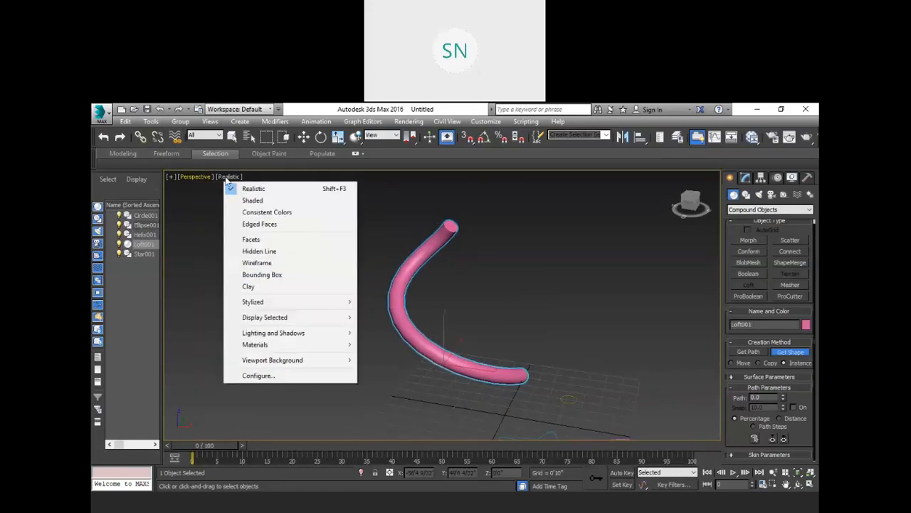
pyautogui.click(275, 263)
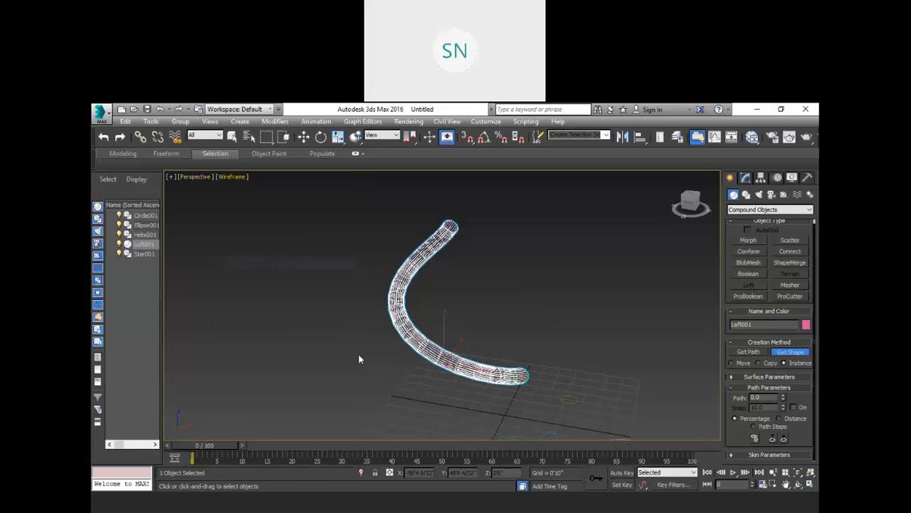
pyautogui.scroll(10, 527, 386)
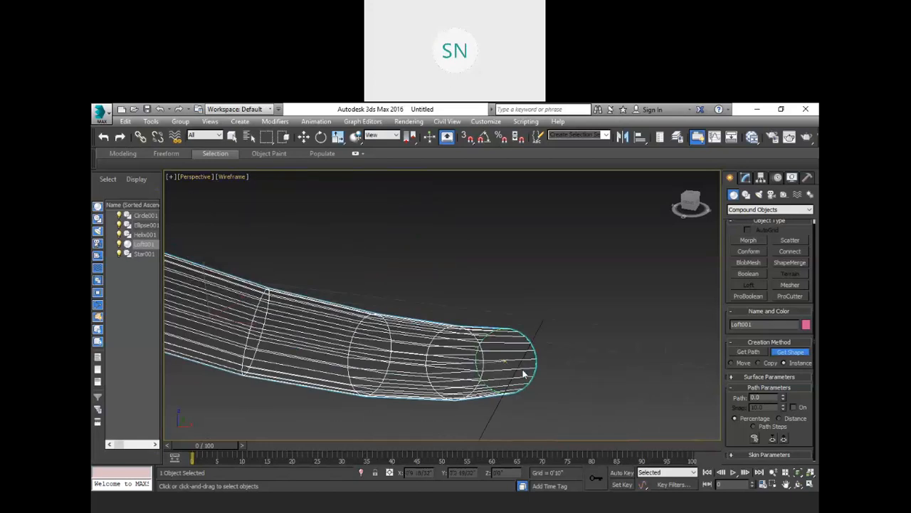
pyautogui.scroll(3, 502, 360)
pyautogui.keyDown('alt'); pyautogui.moveTo(510, 349); pyautogui.dragTo(398, 299, button='middle'); pyautogui.keyUp('alt')
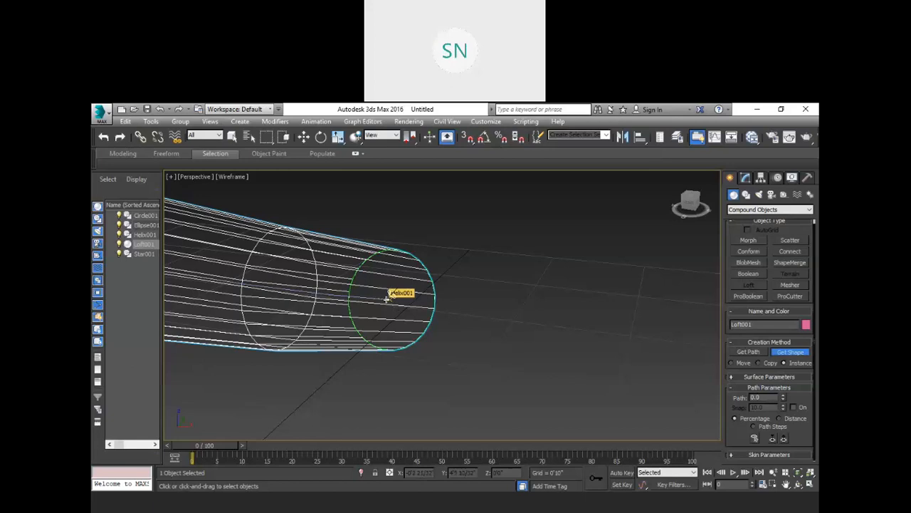
pyautogui.click(390, 297)
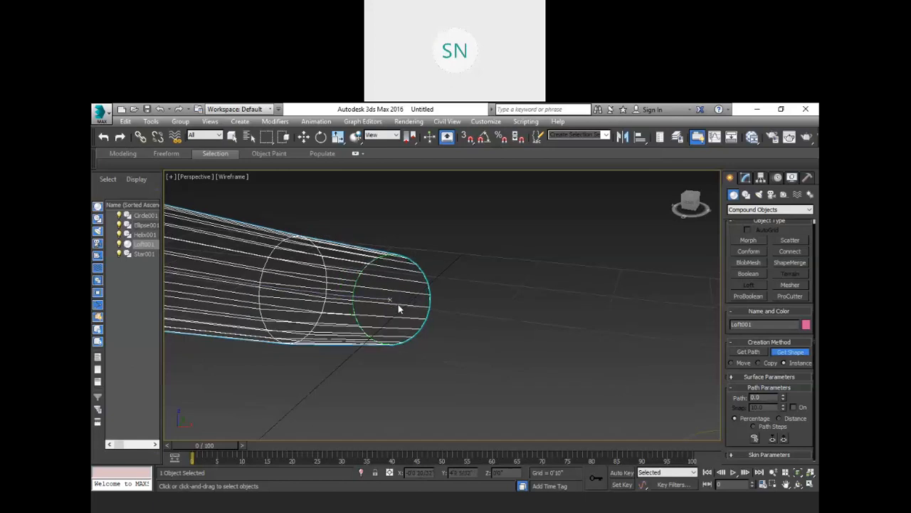
# - Undo the circular loft made along the helix so only the original shapes remain
pyautogui.scroll(-2, 390, 305)
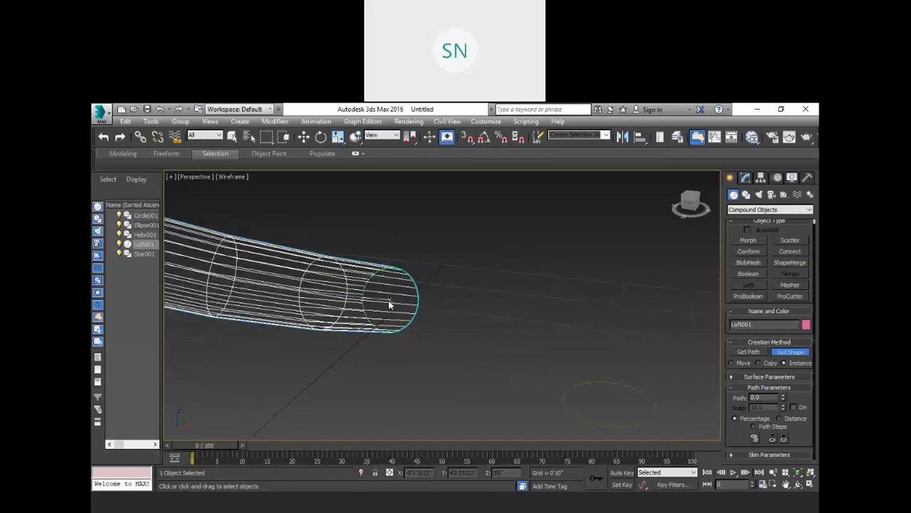
pyautogui.scroll(-3, 389, 304)
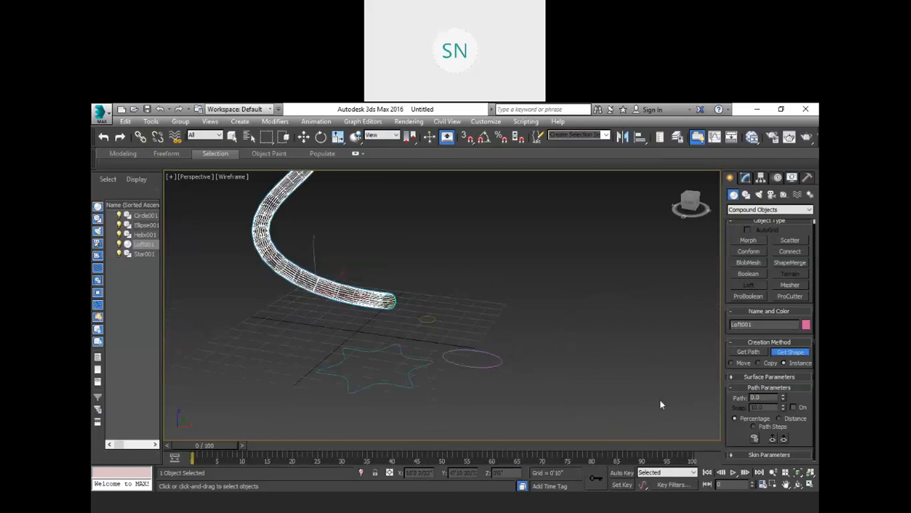
pyautogui.hotkey('ctrl', 'z')
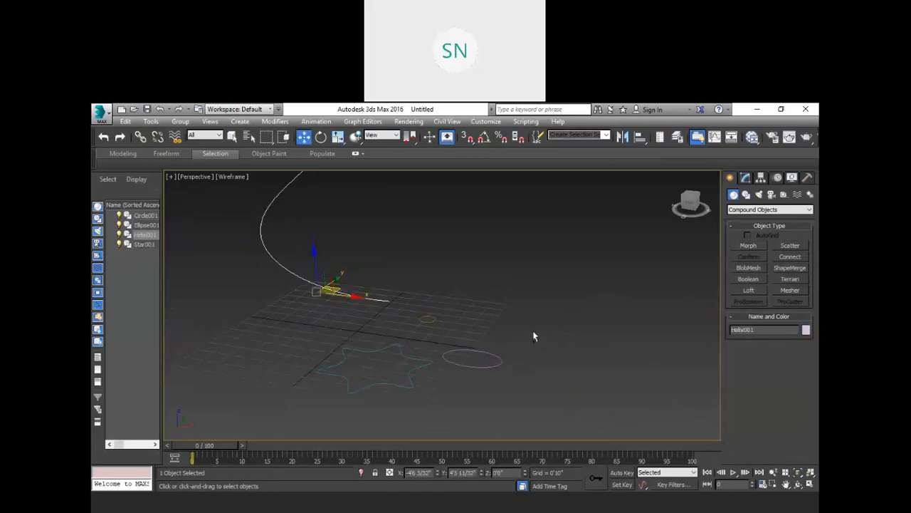
# - Create a Loft along the helix path, picking the star as the cross-section shape at path position 0
pyautogui.scroll(4, 443, 334)
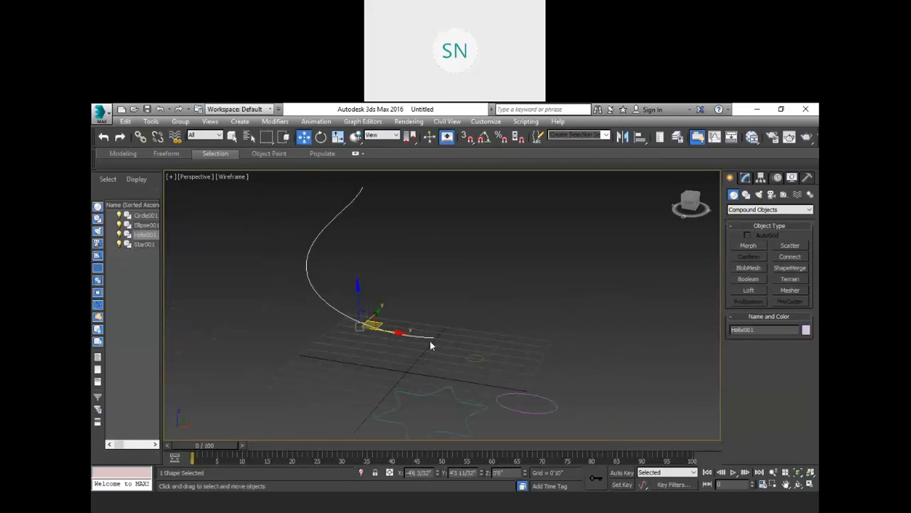
pyautogui.scroll(-3, 436, 336)
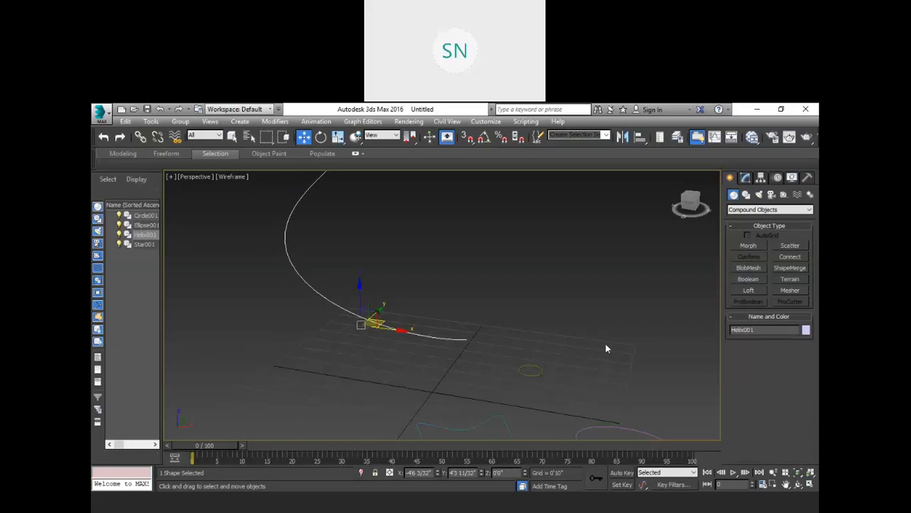
pyautogui.click(747, 292)
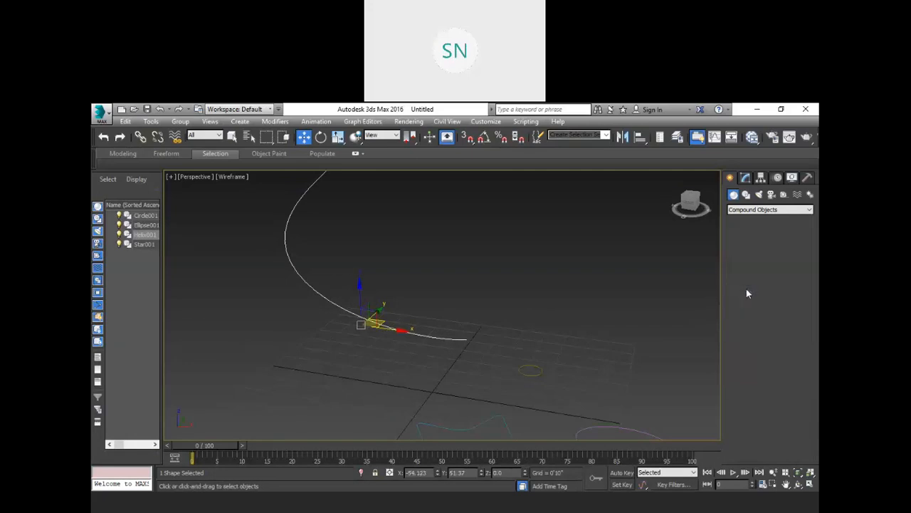
pyautogui.moveTo(410, 339); pyautogui.dragTo(428, 351, button='middle')
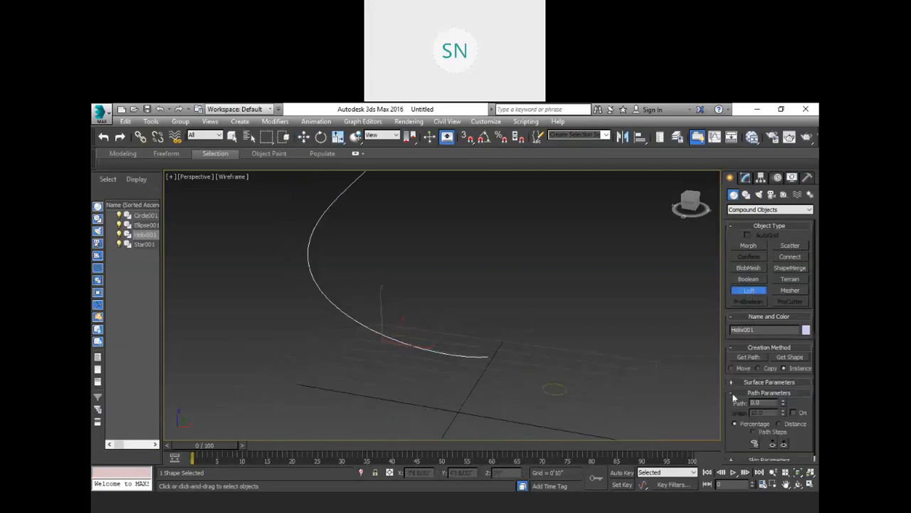
pyautogui.click(790, 357)
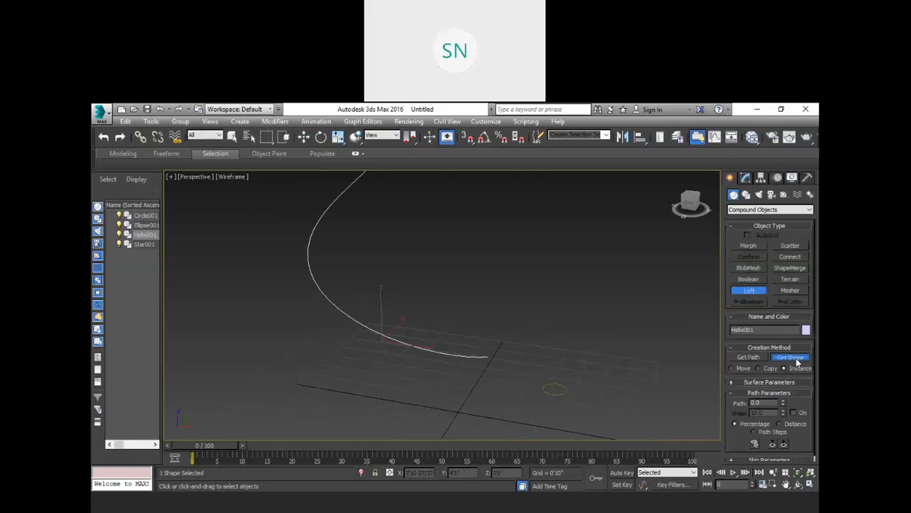
pyautogui.click(773, 403)
pyautogui.moveTo(650, 389); pyautogui.dragTo(615, 335, button='middle')
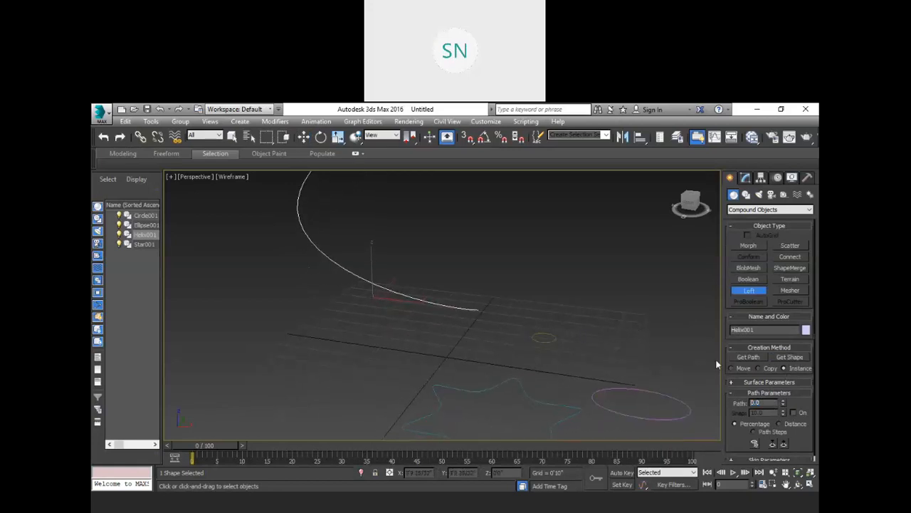
pyautogui.click(792, 357)
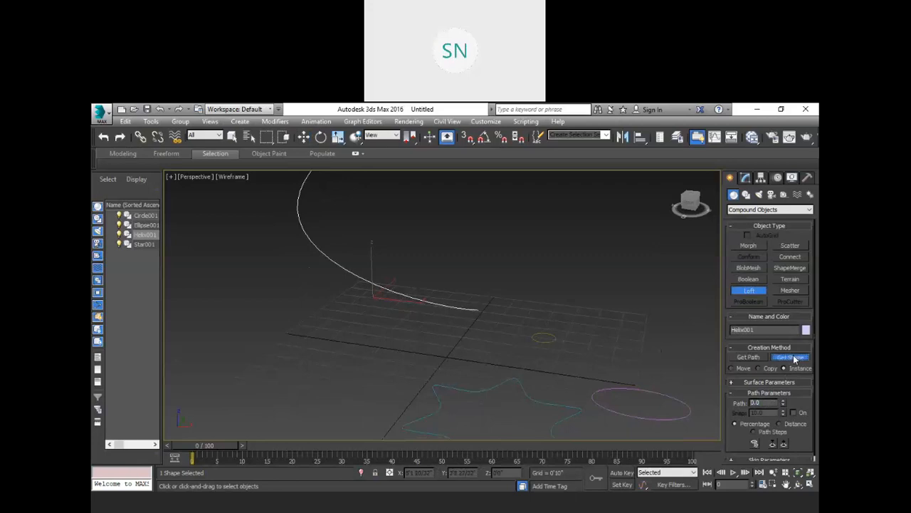
pyautogui.click(482, 391)
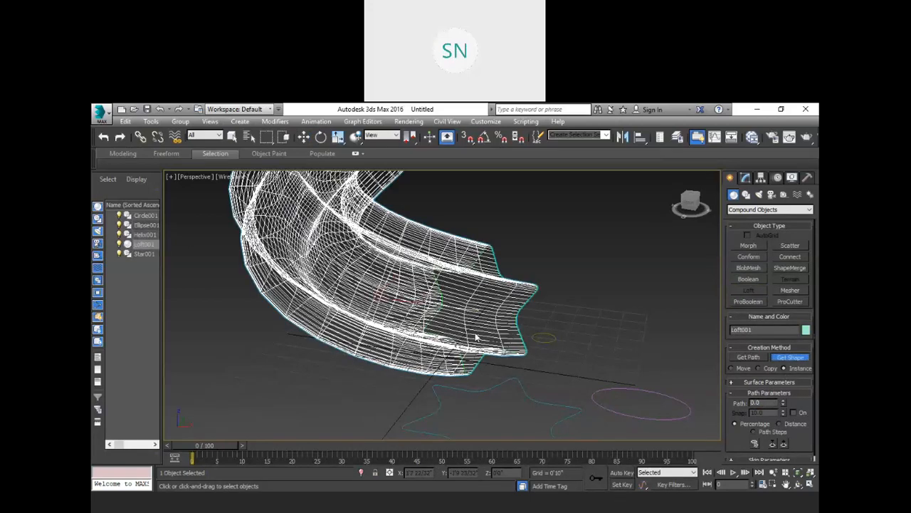
# - Set the star loft's path position to 50 percent
pyautogui.keyDown('alt'); pyautogui.moveTo(476, 337); pyautogui.dragTo(409, 337, button='middle'); pyautogui.keyUp('alt')
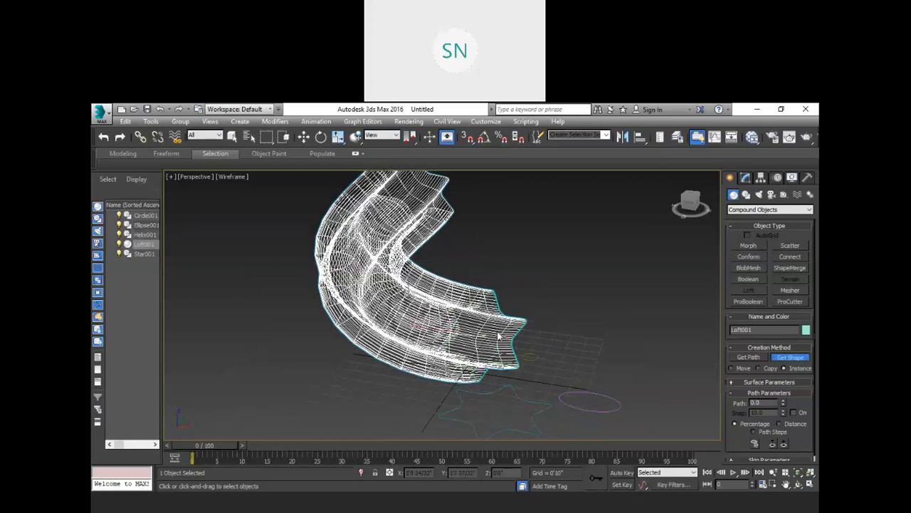
pyautogui.scroll(4, 498, 336)
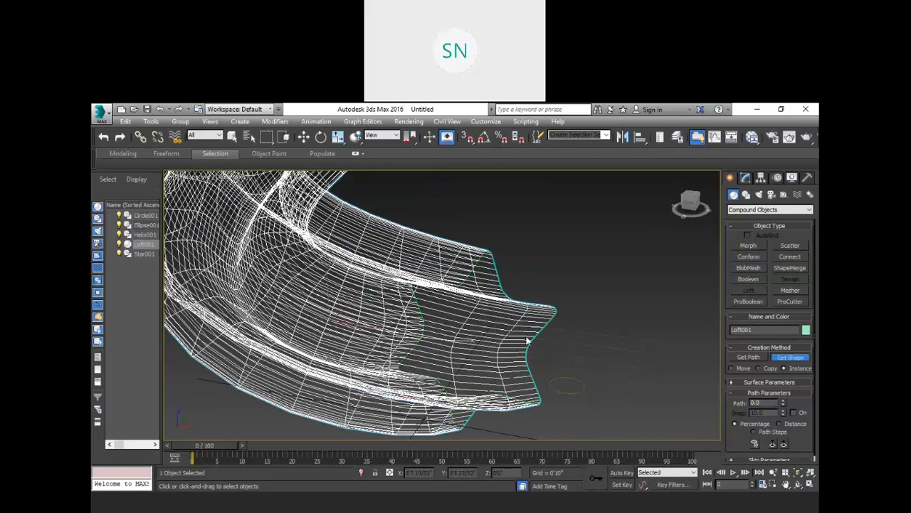
pyautogui.scroll(3, 478, 342)
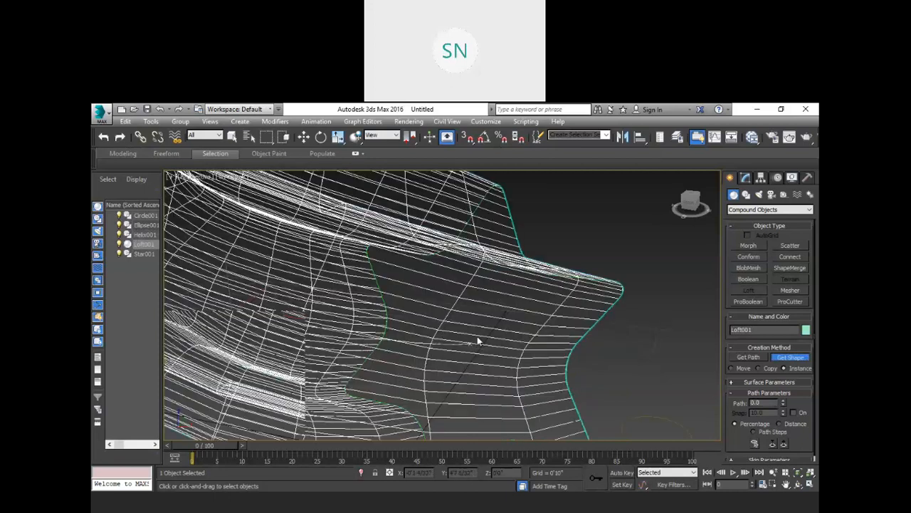
pyautogui.scroll(3, 478, 342)
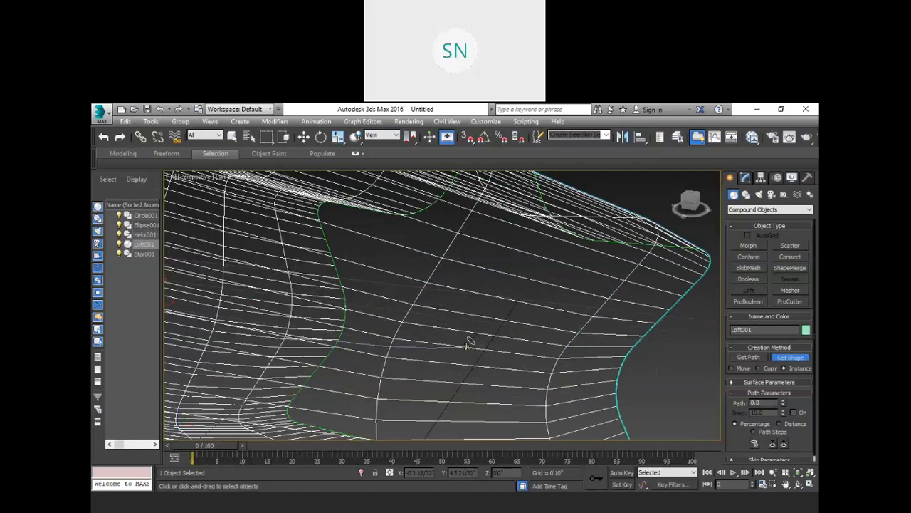
pyautogui.press('z')
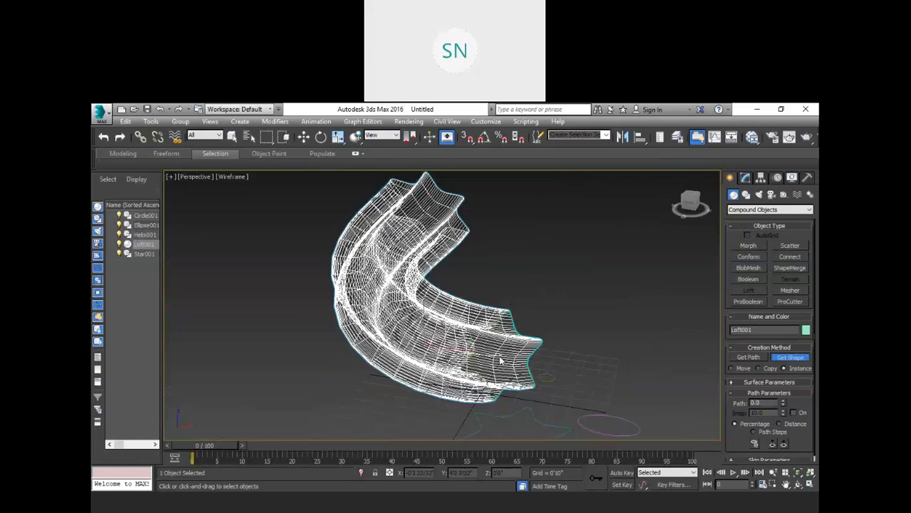
pyautogui.write('0.5')
pyautogui.press('Return')
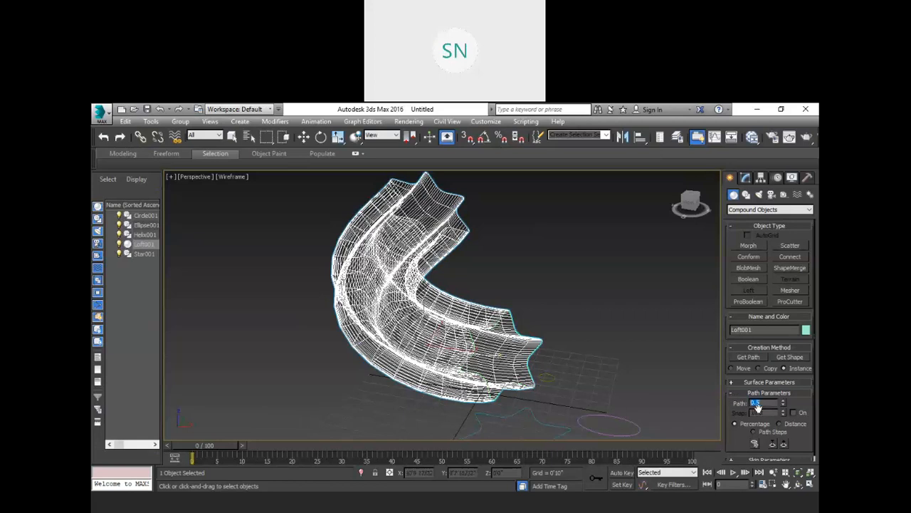
pyautogui.write('50')
pyautogui.press('Return')
# - Examine where the 50 percent path position lies within the star loft's wireframe
pyautogui.moveTo(560, 363); pyautogui.dragTo(582, 375, button='middle')
pyautogui.scroll(2, 417, 325)
pyautogui.scroll(2, 417, 325)
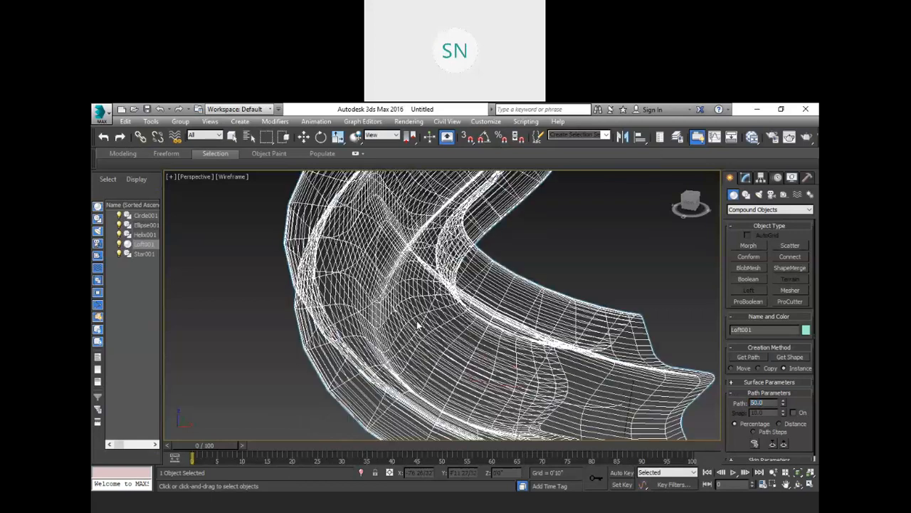
pyautogui.scroll(2, 416, 319)
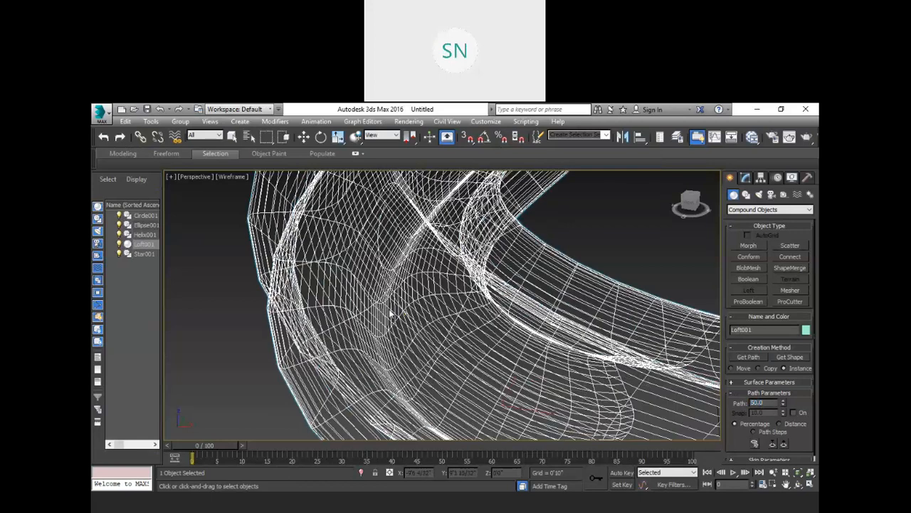
pyautogui.scroll(2, 389, 309)
pyautogui.scroll(3, 421, 307)
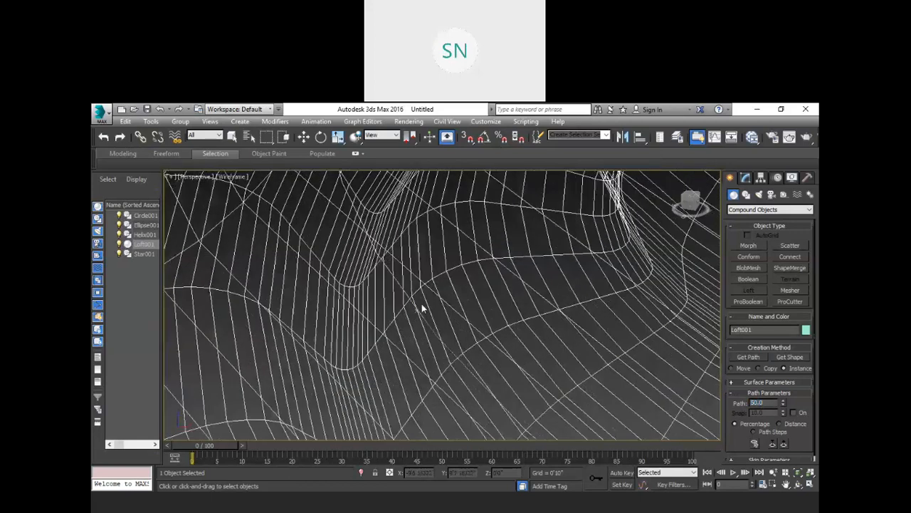
pyautogui.scroll(2, 420, 304)
pyautogui.scroll(-5, 419, 306)
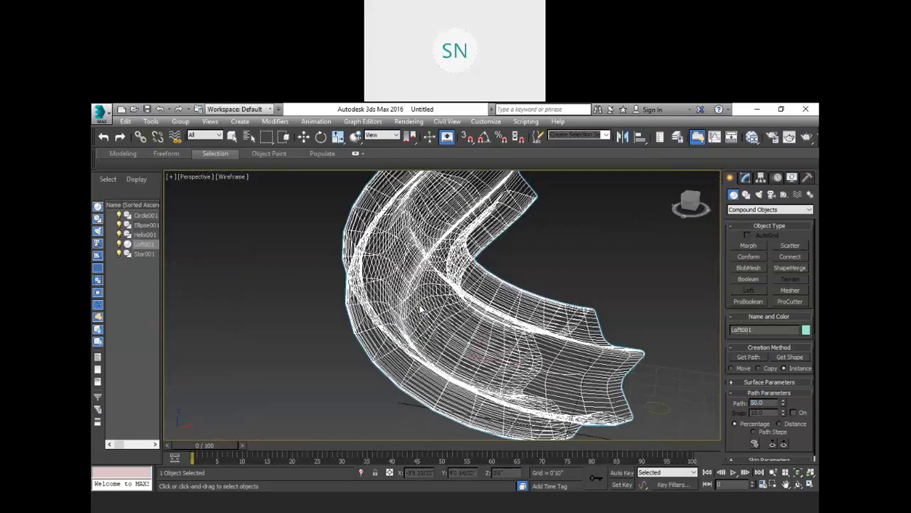
pyautogui.scroll(-2, 420, 308)
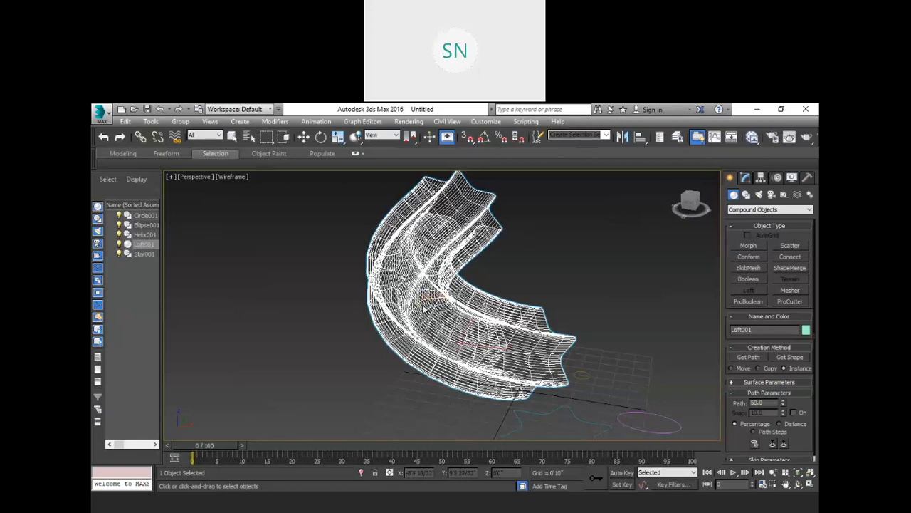
# - Add the ellipse as the loft's cross-section shape at the 50 percent path position
pyautogui.moveTo(750, 404); pyautogui.dragTo(763, 403)
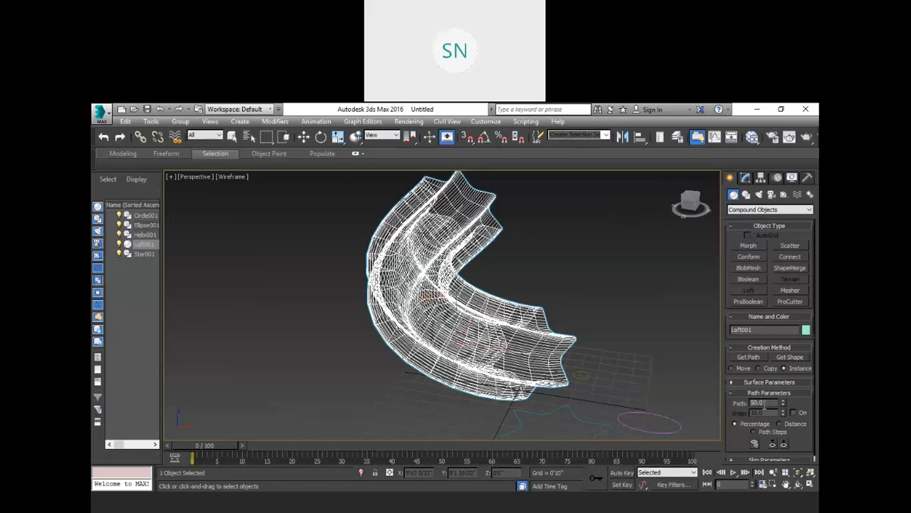
pyautogui.click(791, 357)
pyautogui.click(632, 411)
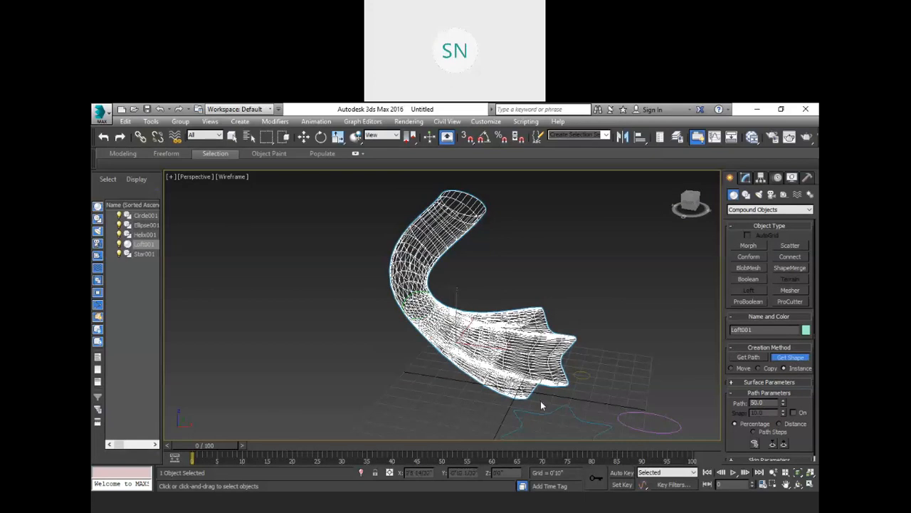
# - Set the loft's path position to 100 percent and add the small circle as its cross-section shape there
pyautogui.scroll(4, 409, 306)
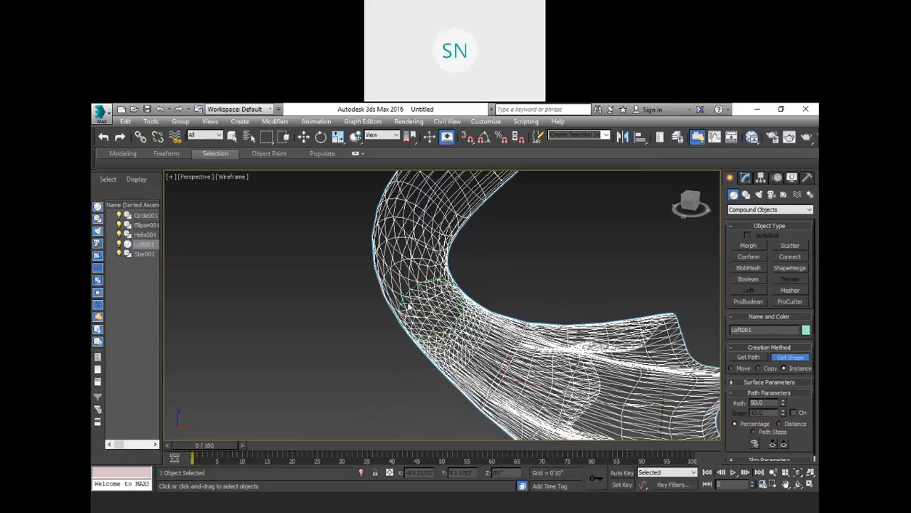
pyautogui.scroll(2, 410, 306)
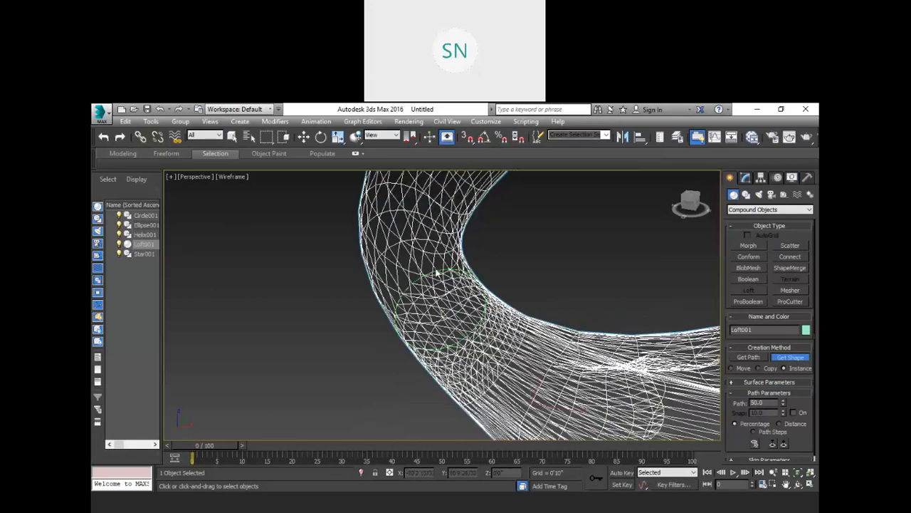
pyautogui.scroll(-6, 407, 346)
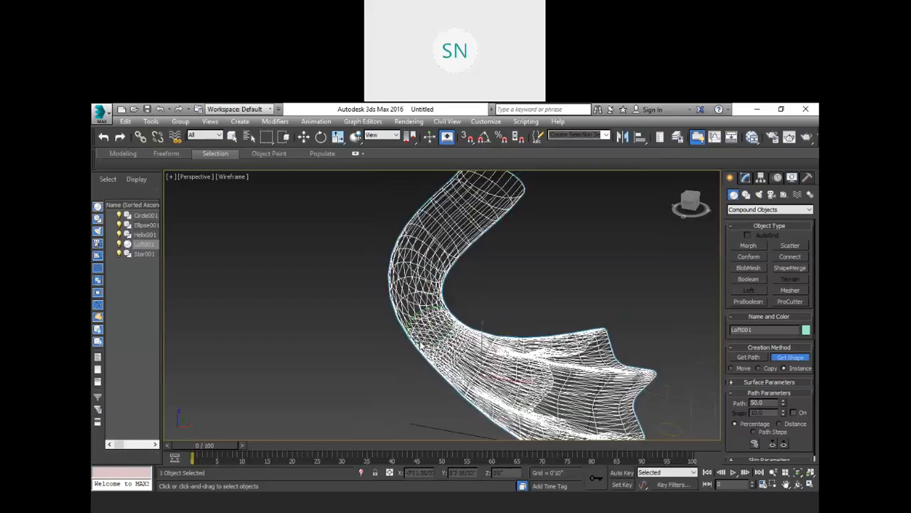
pyautogui.doubleClick(761, 402)
pyautogui.write('100')
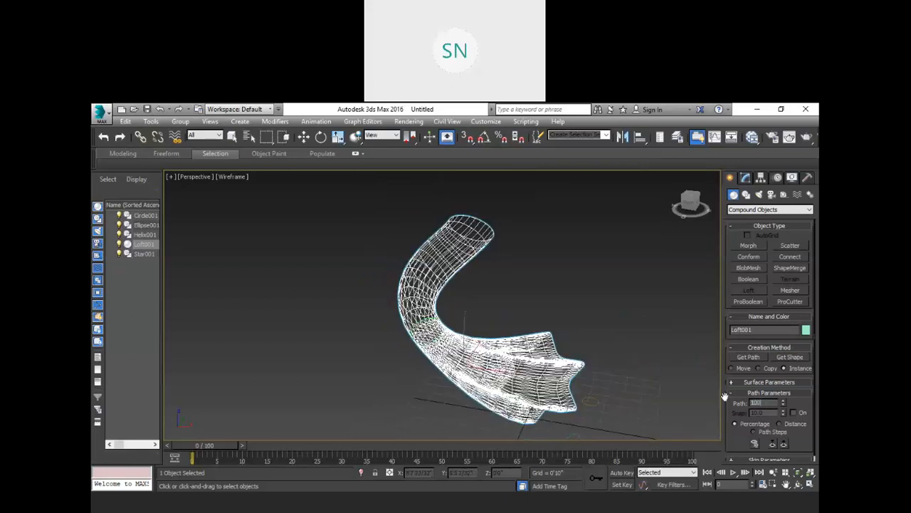
pyautogui.press('Return')
pyautogui.scroll(4, 476, 219)
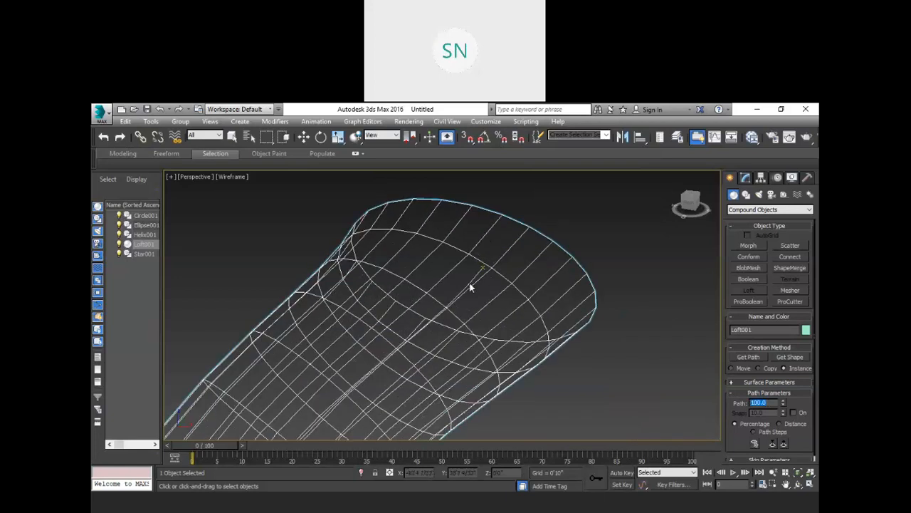
pyautogui.scroll(-6, 472, 257)
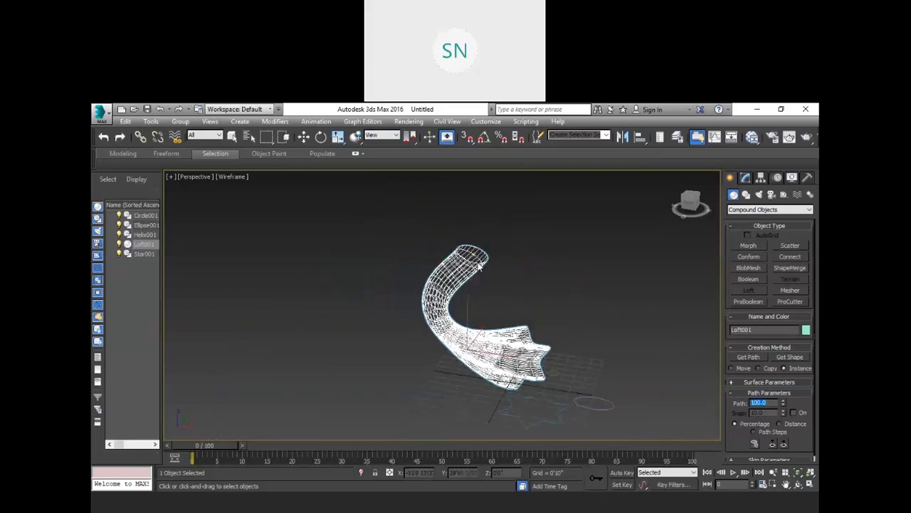
pyautogui.click(792, 356)
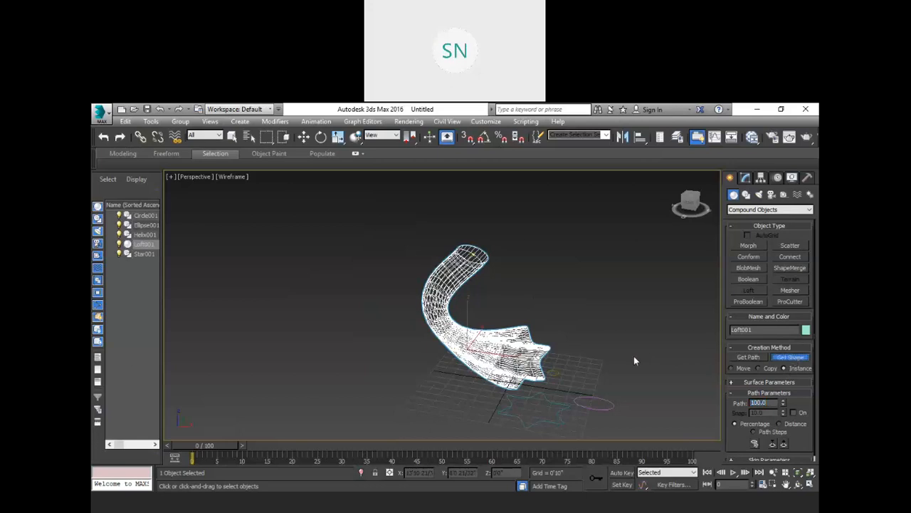
pyautogui.click(556, 365)
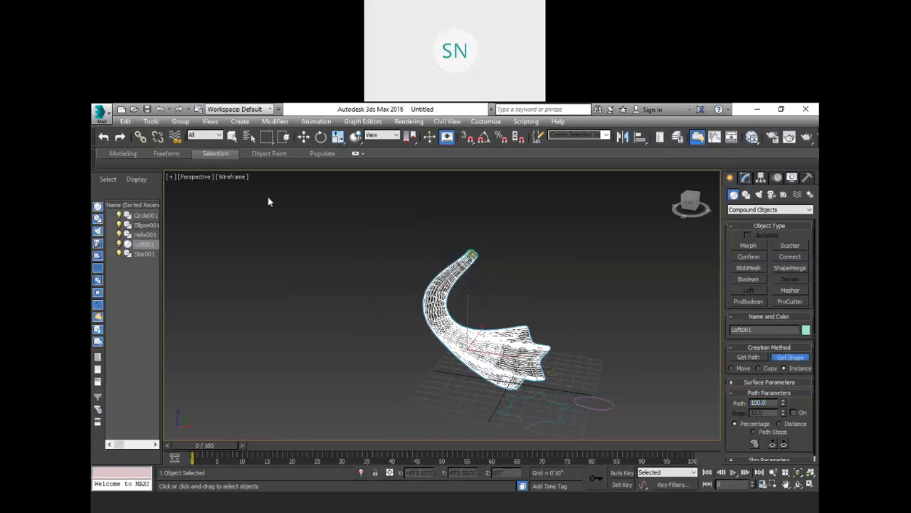
# - Switch the perspective viewport from wireframe to Realistic shading to view the finished loft
pyautogui.click(239, 178)
pyautogui.click(256, 187)
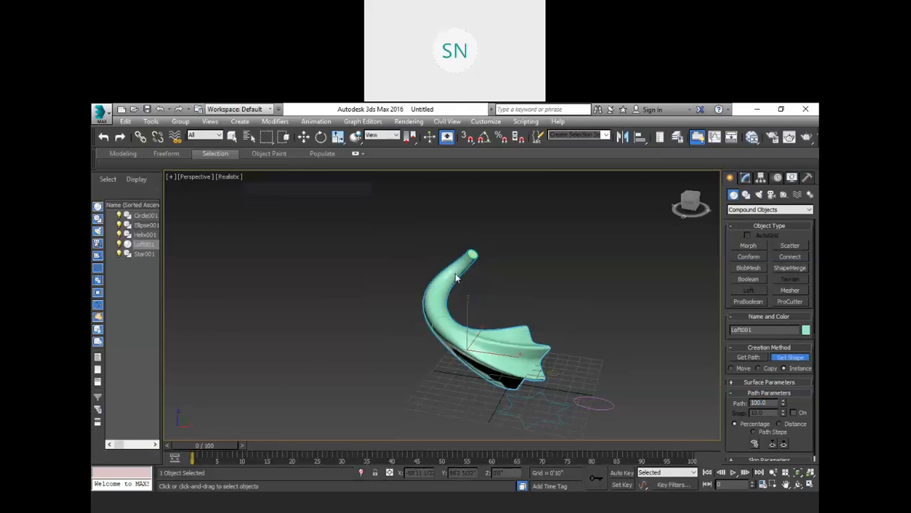
pyautogui.scroll(2, 564, 322)
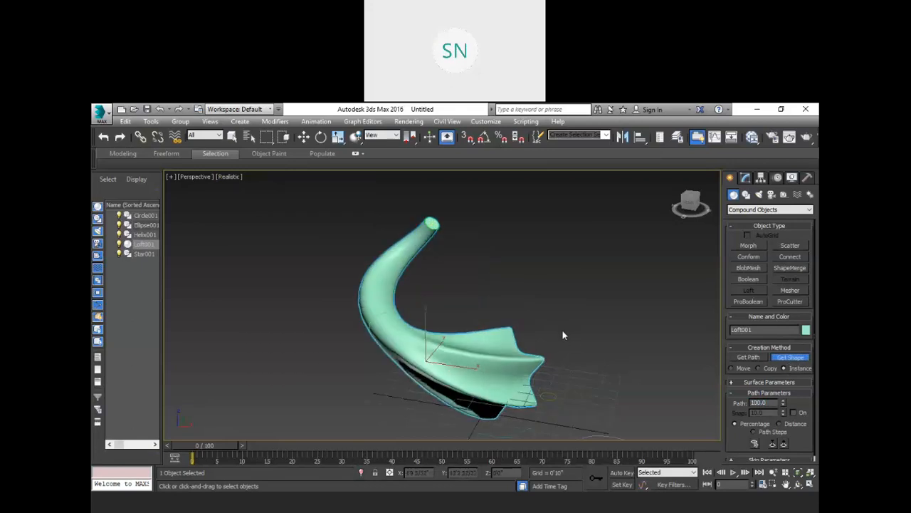
pyautogui.press('super')
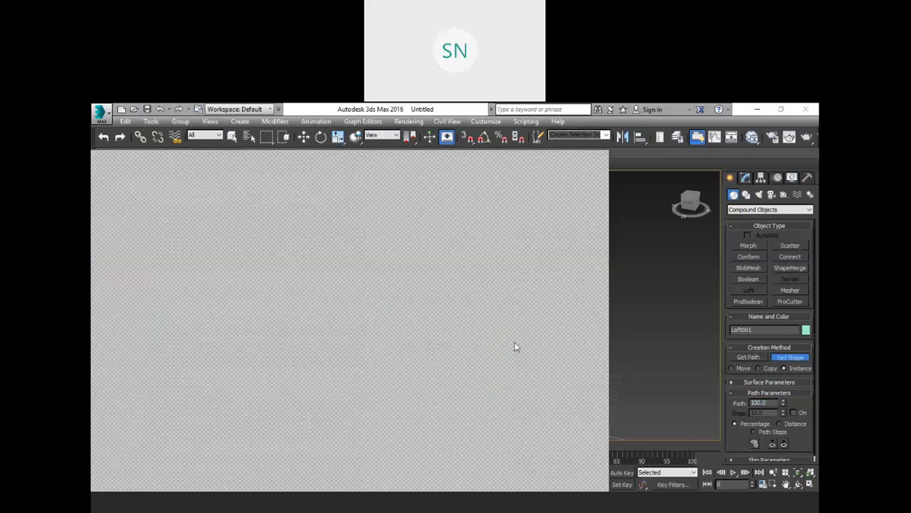
# - Examine the loft's surface along the bend and at its circular end from several angles
pyautogui.press('Escape')
pyautogui.keyDown('alt'); pyautogui.moveTo(423, 348); pyautogui.dragTo(549, 397, button='middle'); pyautogui.keyUp('alt')
pyautogui.scroll(4, 374, 317)
pyautogui.scroll(2, 383, 324)
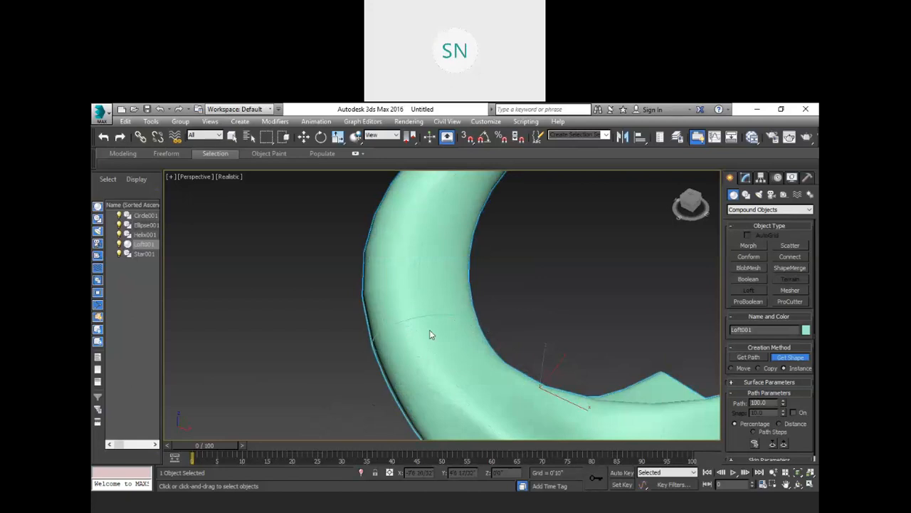
pyautogui.scroll(-4, 431, 333)
pyautogui.keyDown('alt'); pyautogui.moveTo(433, 331); pyautogui.dragTo(524, 278, button='middle'); pyautogui.keyUp('alt')
pyautogui.scroll(4, 522, 257)
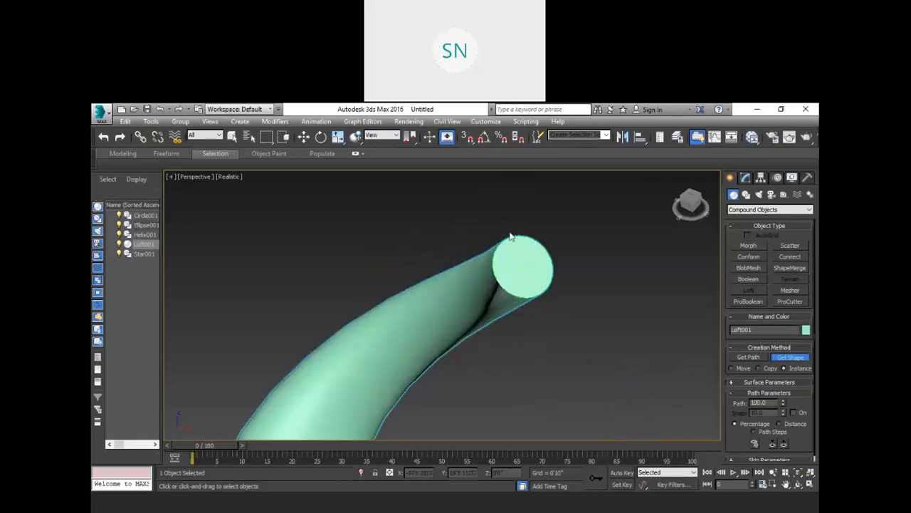
pyautogui.scroll(-5, 510, 237)
pyautogui.keyDown('alt'); pyautogui.moveTo(556, 295); pyautogui.dragTo(593, 292, button='middle'); pyautogui.keyUp('alt')
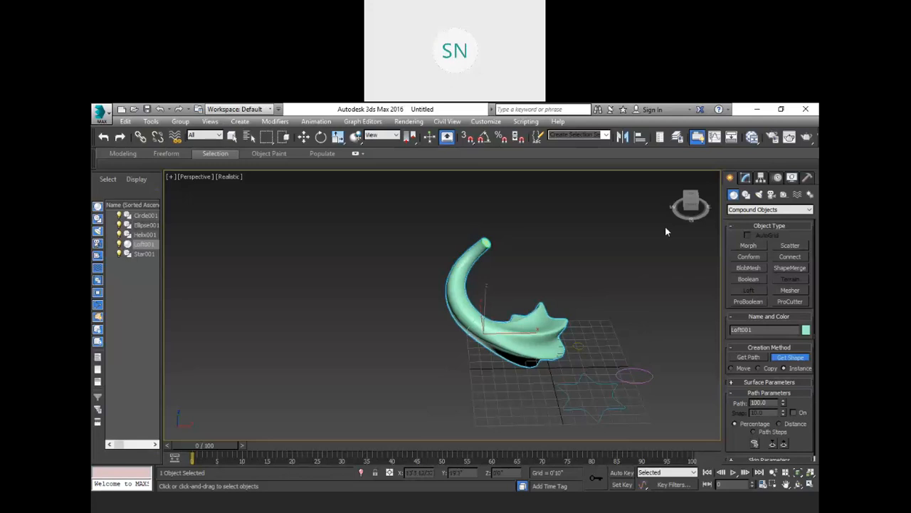
# - Deselect the loft and hide the home grid in the perspective viewport
pyautogui.click(746, 178)
pyautogui.press('w')
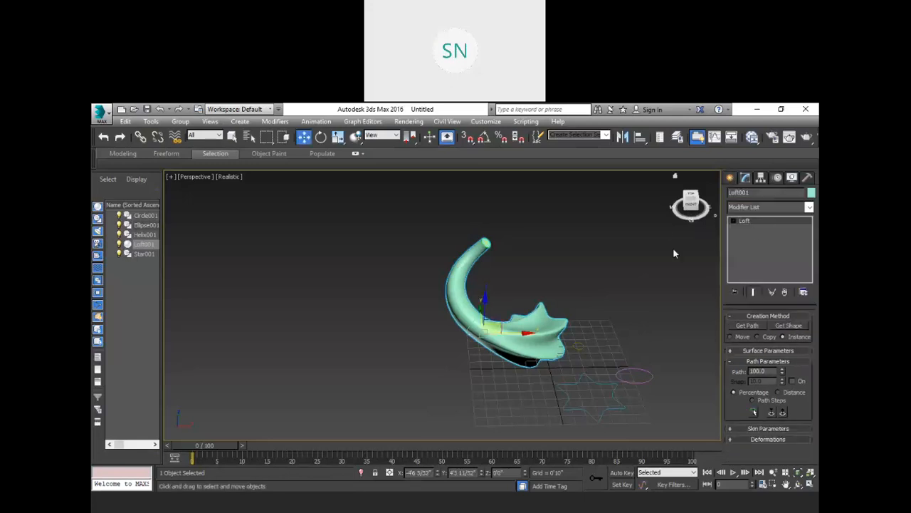
pyautogui.click(614, 263)
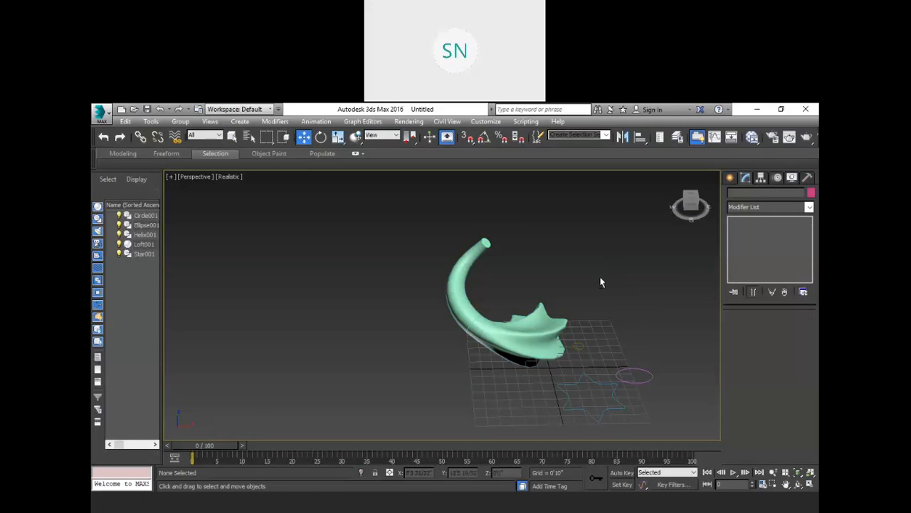
pyautogui.moveTo(602, 282)
pyautogui.keyDown('alt'); pyautogui.mouseDown(button='middle')
pyautogui.moveTo(547, 246)
pyautogui.moveTo(593, 267)
pyautogui.moveTo(602, 295)
pyautogui.mouseUp(button='middle'); pyautogui.keyUp('alt')
pyautogui.press('g')
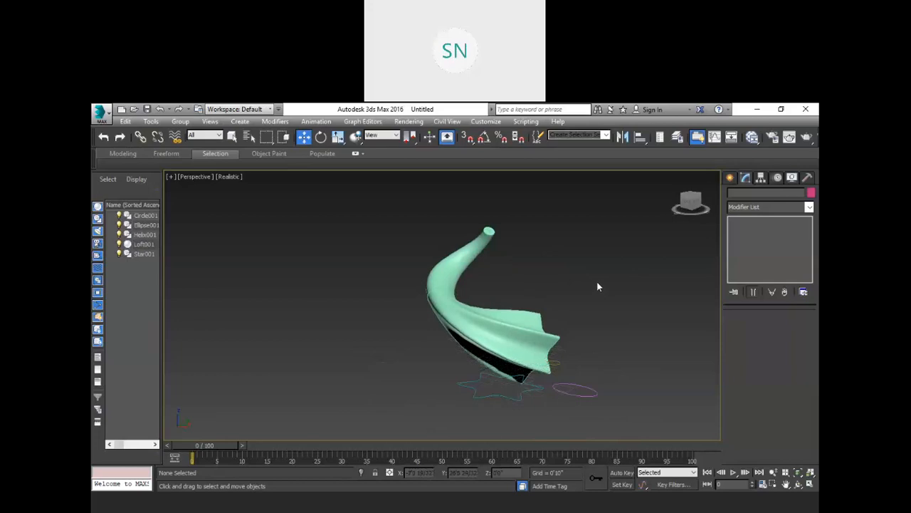
pyautogui.keyDown('alt'); pyautogui.moveTo(598, 287); pyautogui.dragTo(600, 299, button='middle'); pyautogui.keyUp('alt')
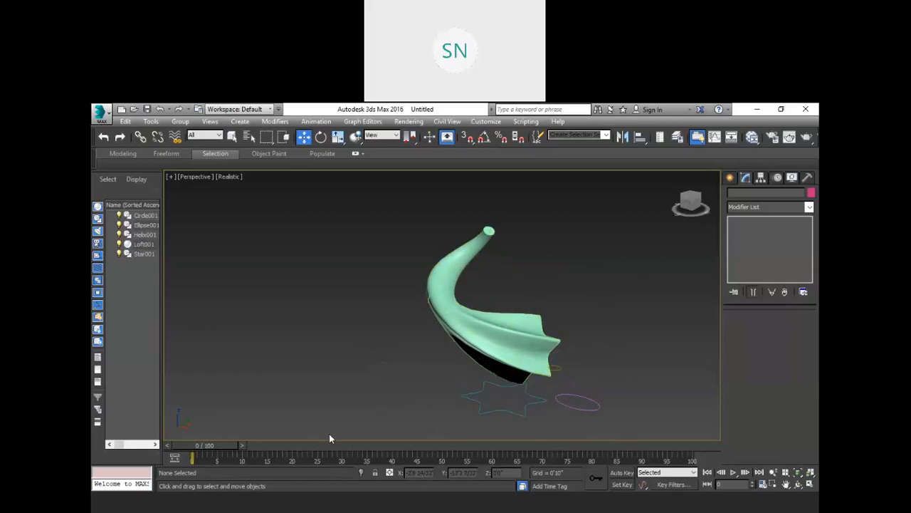
pyautogui.moveTo(595, 314); pyautogui.dragTo(563, 328, button='middle')
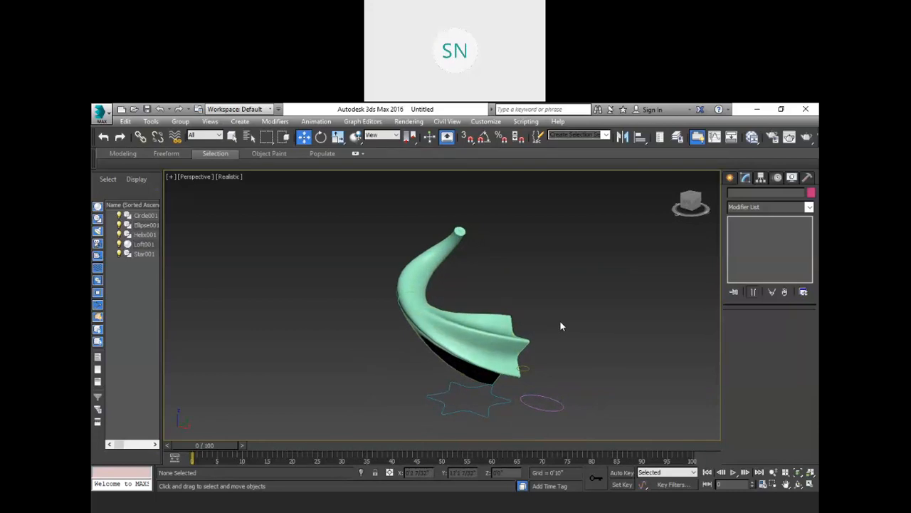
pyautogui.keyDown('alt'); pyautogui.moveTo(543, 324); pyautogui.dragTo(538, 343, button='middle'); pyautogui.keyUp('alt')
# - Select the loft's ellipse cross-section at Shape sub-object level and set its path level to 70
pyautogui.click(440, 328)
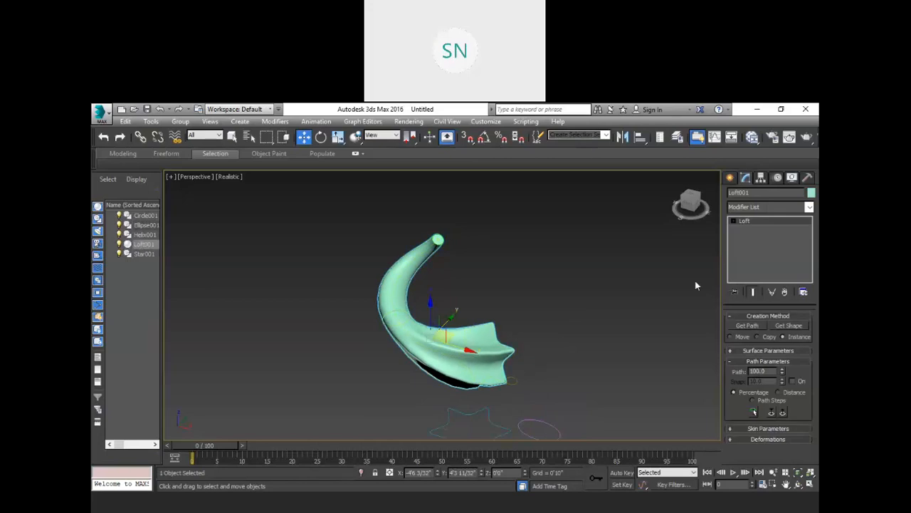
pyautogui.click(733, 221)
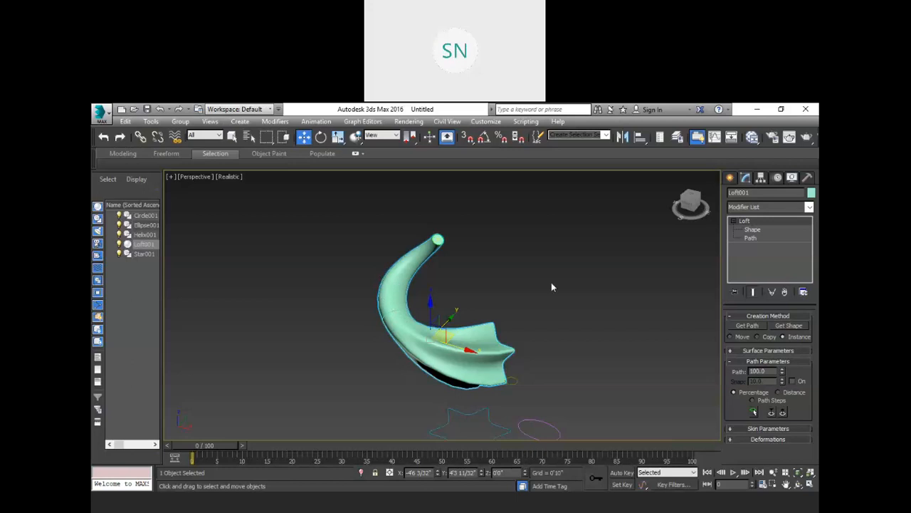
pyautogui.click(754, 230)
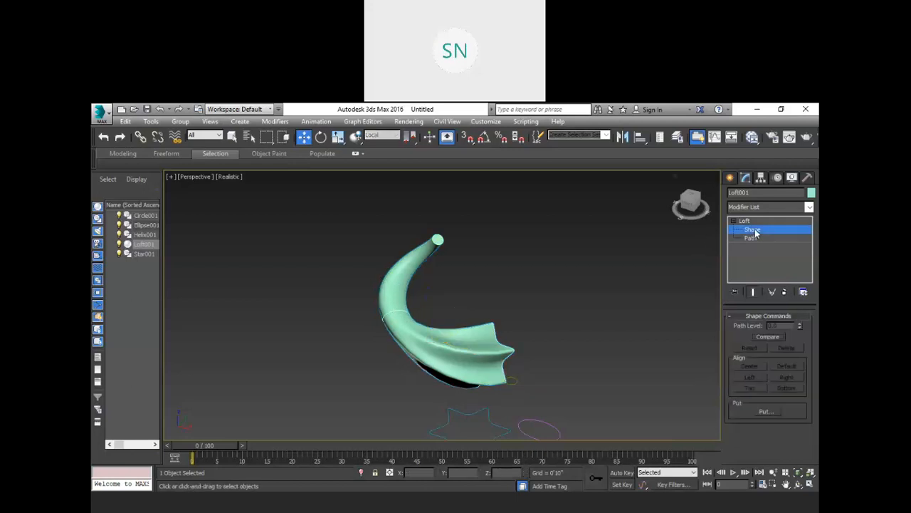
pyautogui.click(398, 310)
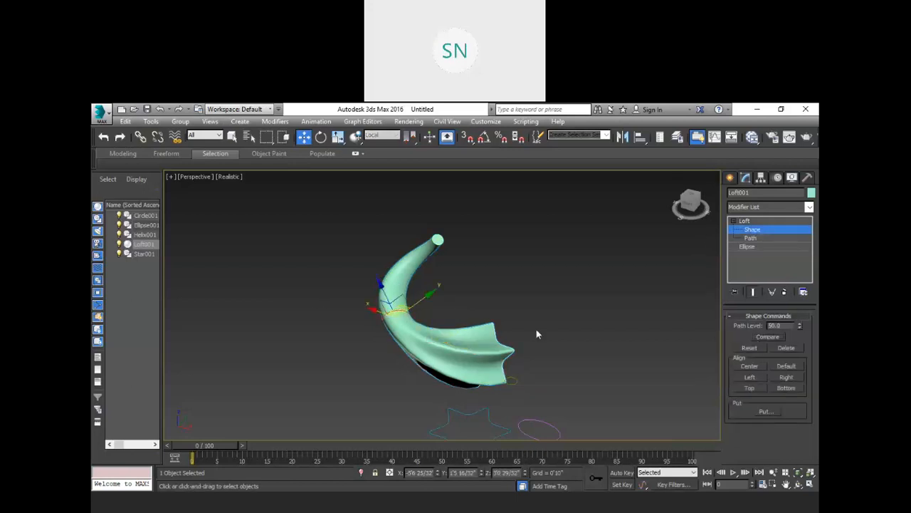
pyautogui.moveTo(782, 326); pyautogui.dragTo(758, 327)
pyautogui.write('70')
pyautogui.press('Return')
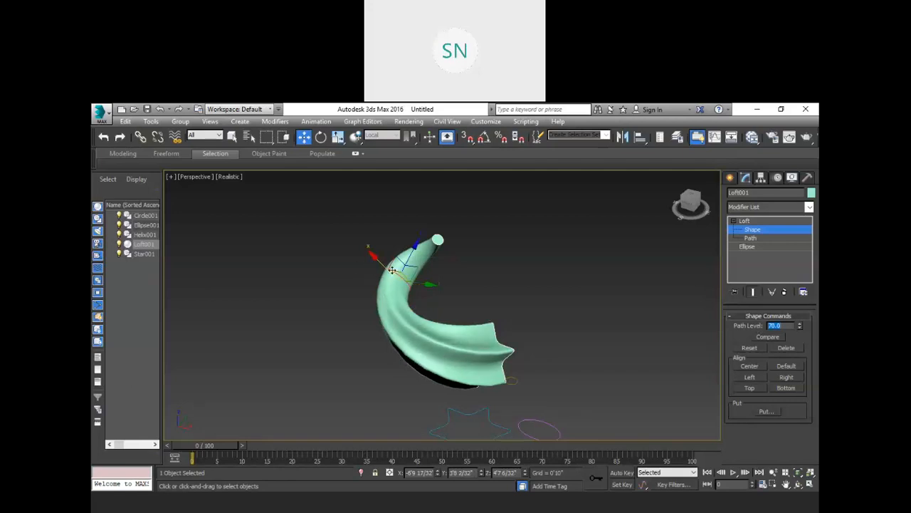
# - Reselect the ellipse cross-section, shift its path level to between 50 and 70 percent, and leave shape editing
pyautogui.click(705, 334)
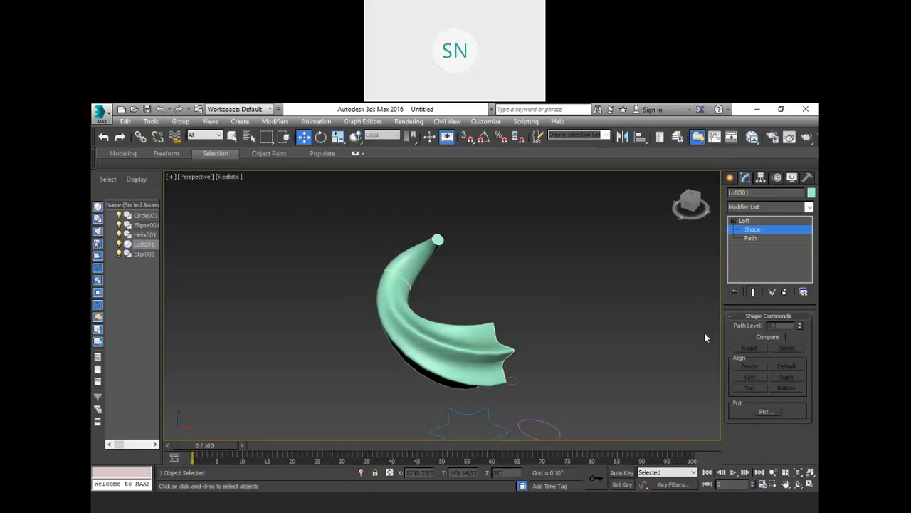
pyautogui.click(399, 274)
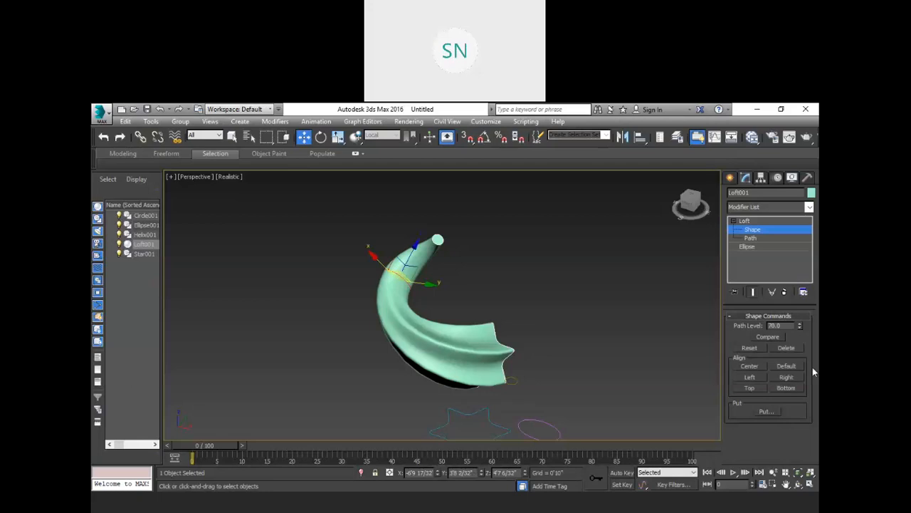
pyautogui.doubleClick(775, 326)
pyautogui.write('80')
pyautogui.press('Return')
pyautogui.click(610, 330)
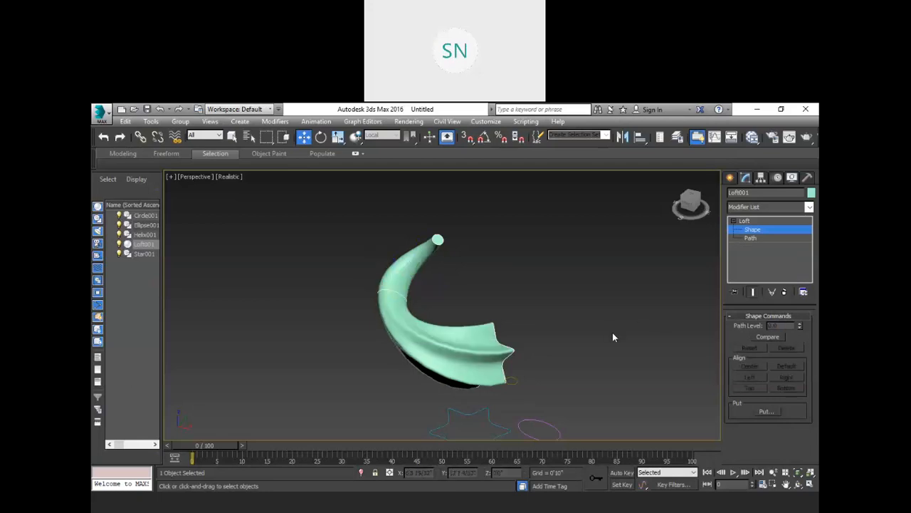
pyautogui.moveTo(597, 331); pyautogui.dragTo(586, 344, button='middle')
pyautogui.scroll(3, 486, 373)
pyautogui.moveTo(549, 390); pyautogui.dragTo(570, 361, button='middle')
pyautogui.moveTo(547, 329); pyautogui.dragTo(535, 349, button='middle')
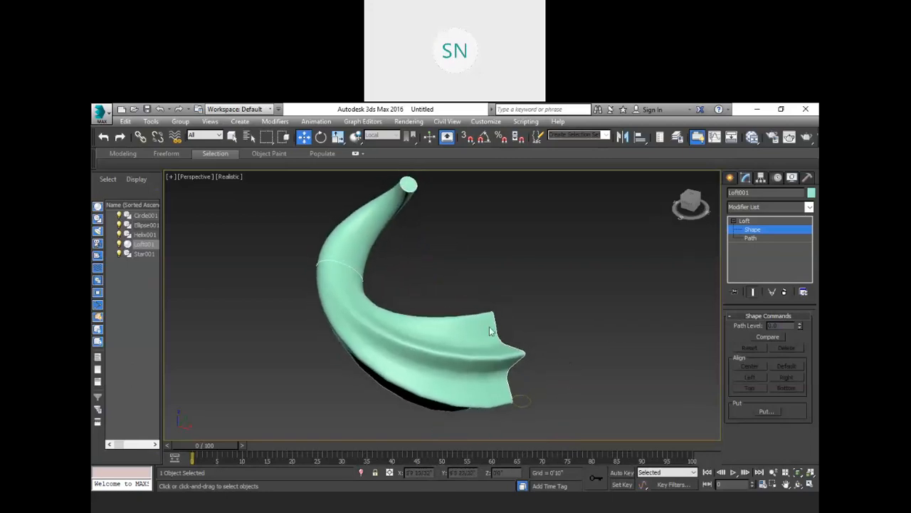
pyautogui.click(744, 220)
pyautogui.click(632, 362)
# - Move the original small circle about 3' along the X axis, away from the loft's star end
pyautogui.moveTo(632, 363); pyautogui.dragTo(582, 321, button='middle')
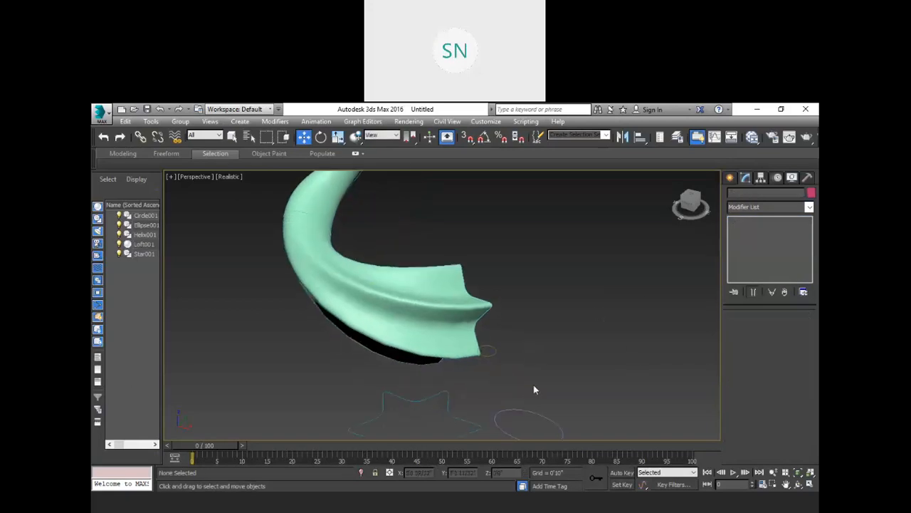
pyautogui.click(488, 352)
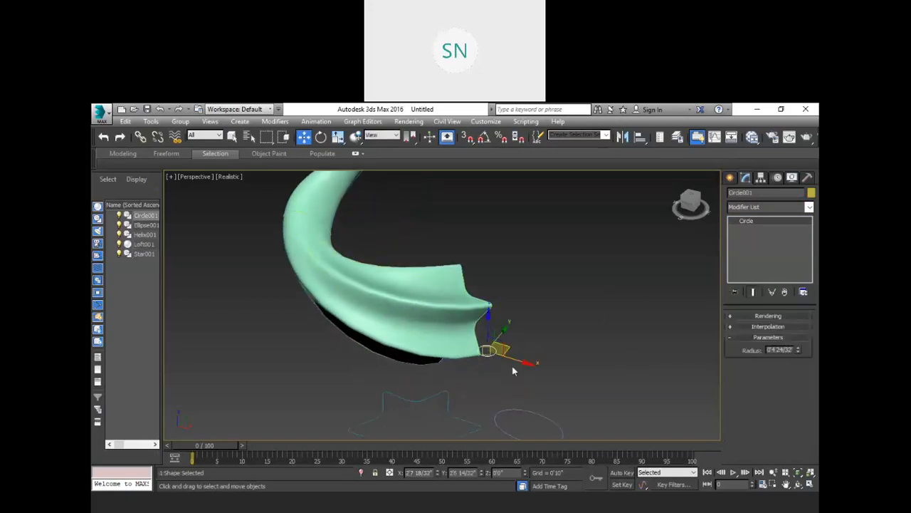
pyautogui.moveTo(524, 362); pyautogui.dragTo(598, 401)
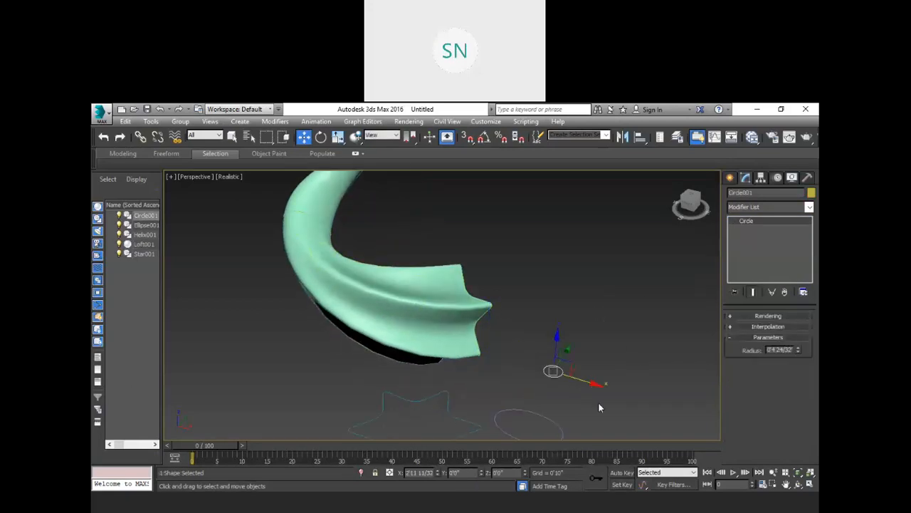
pyautogui.click(599, 401)
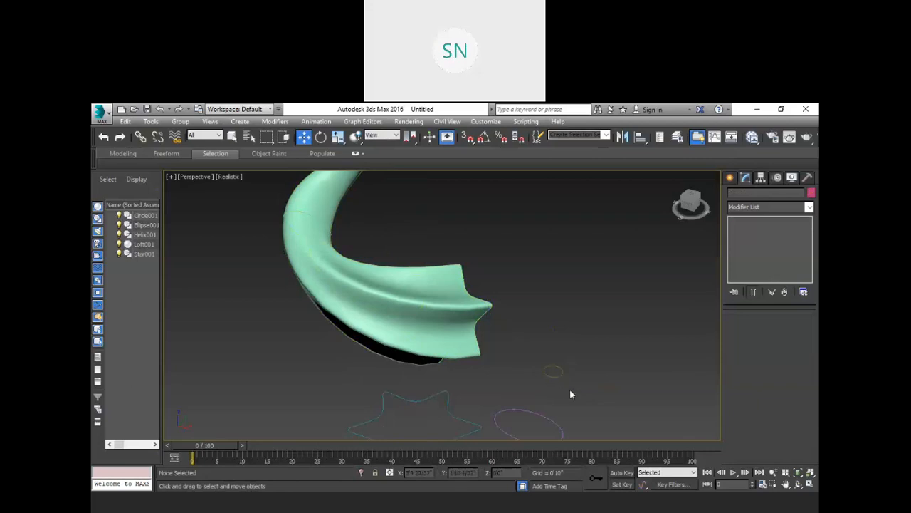
# - Enlarge the circle's radius to about 1'9 29/32" and bring it back down to about 0'4 26/32"
pyautogui.scroll(-3, 599, 396)
pyautogui.moveTo(615, 349)
pyautogui.mouseDown(button='middle')
pyautogui.moveTo(595, 358)
pyautogui.moveTo(622, 342)
pyautogui.moveTo(614, 332)
pyautogui.mouseUp(button='middle')
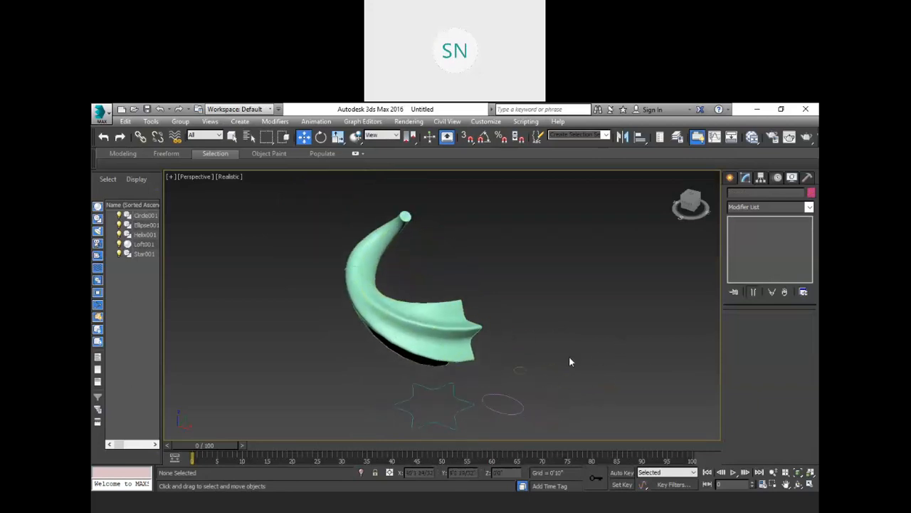
pyautogui.click(521, 368)
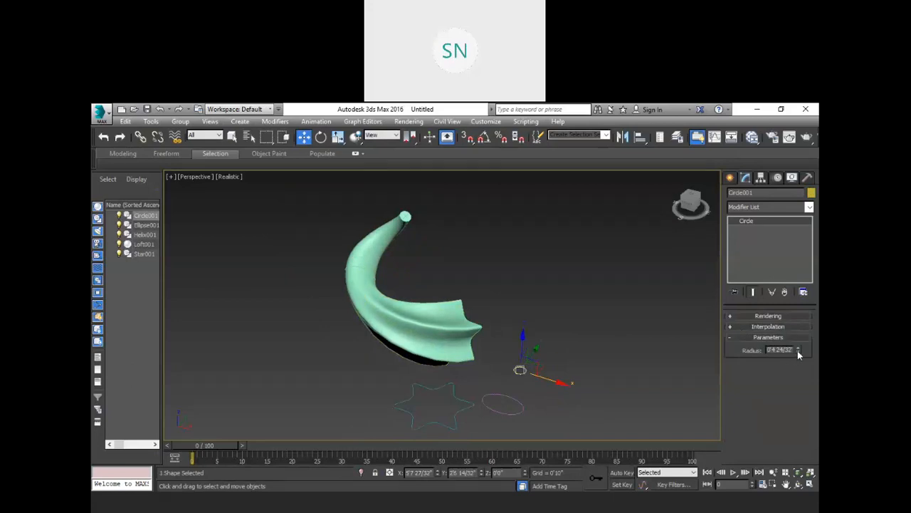
pyautogui.moveTo(797, 350); pyautogui.dragTo(766, 158)
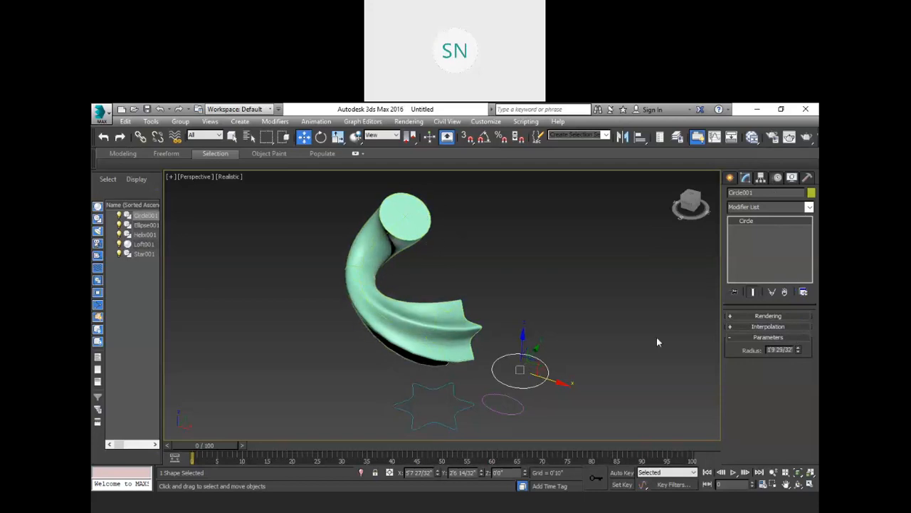
pyautogui.moveTo(798, 351); pyautogui.dragTo(813, 389)
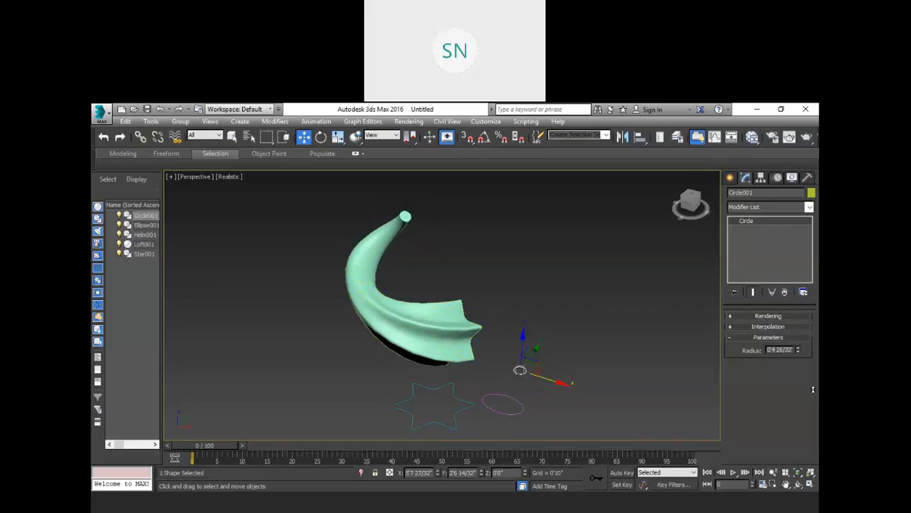
# - Adjust the original ellipse's length to 1'6 13/32" and increase the original star's Radius 1 to 3'1 6/32"
pyautogui.click(518, 400)
pyautogui.moveTo(803, 351); pyautogui.dragTo(105, 350)
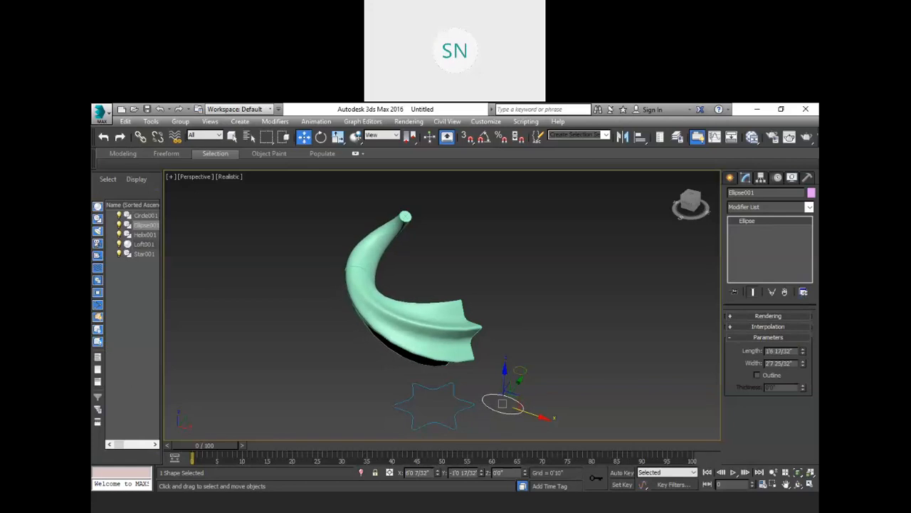
pyautogui.click(429, 389)
pyautogui.moveTo(803, 352); pyautogui.dragTo(806, 338)
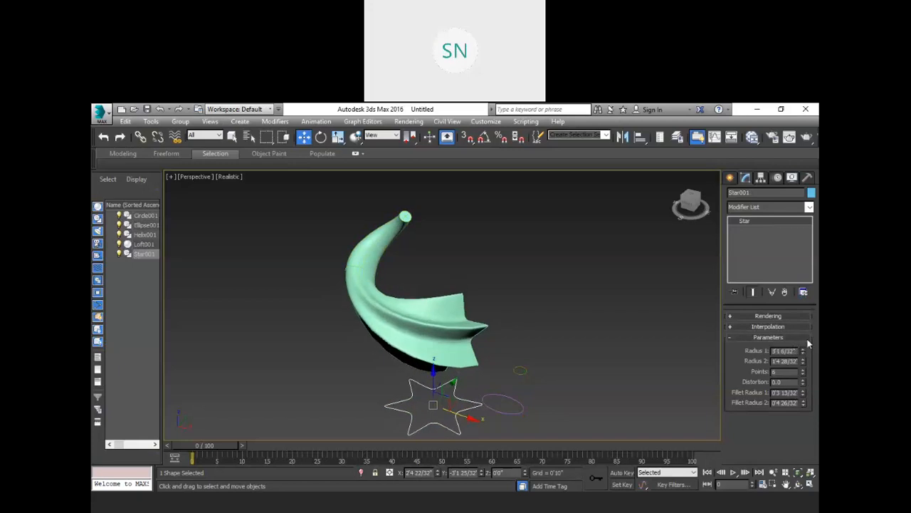
# - Create a ChamferBox from the Extended Primitives beside the loft, about 9'8" long, 11'8" wide and 2'11" high
pyautogui.moveTo(544, 378); pyautogui.dragTo(577, 345, button='middle')
pyautogui.scroll(-3, 548, 324)
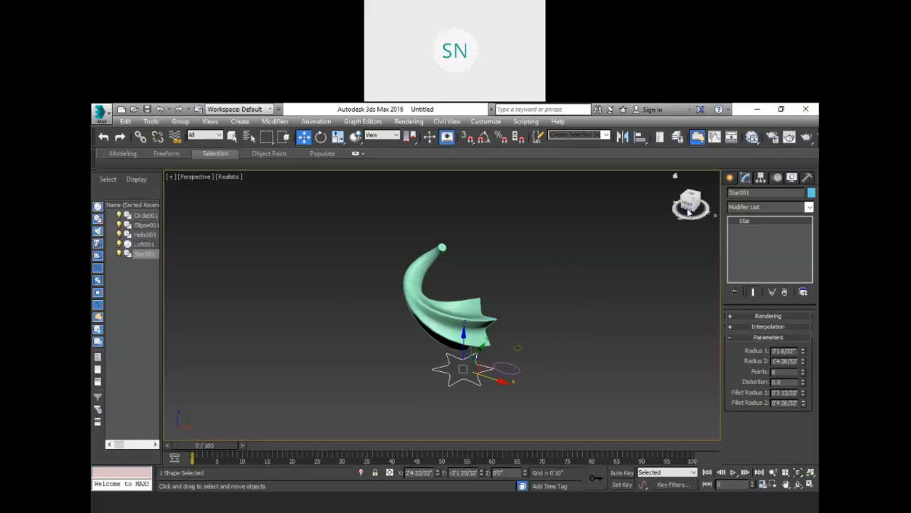
pyautogui.click(730, 178)
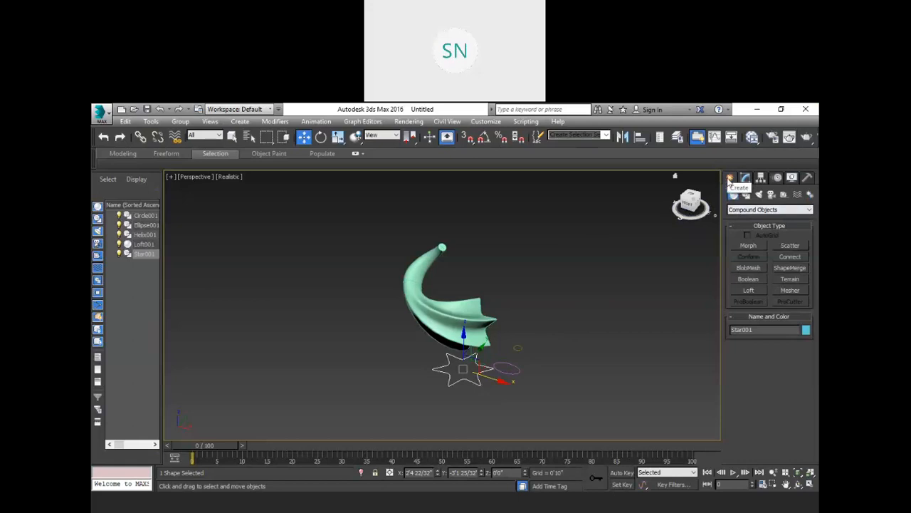
pyautogui.click(741, 210)
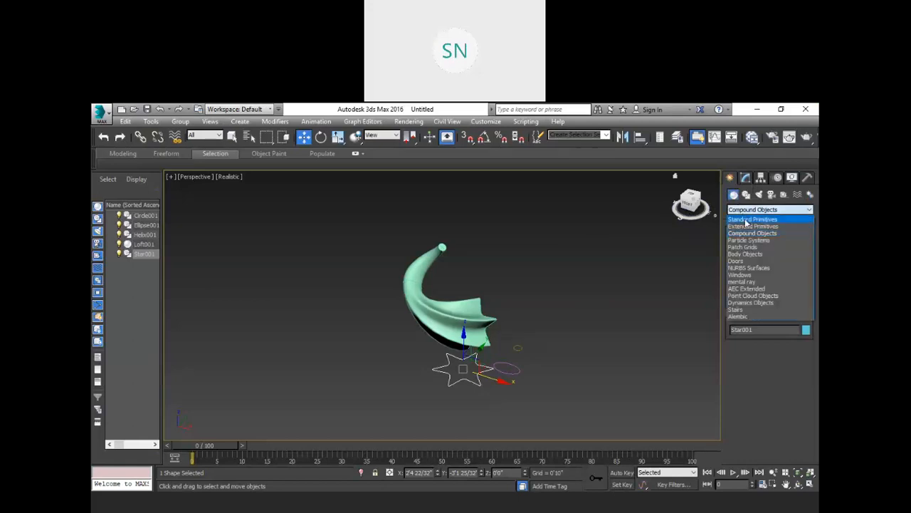
pyautogui.click(746, 221)
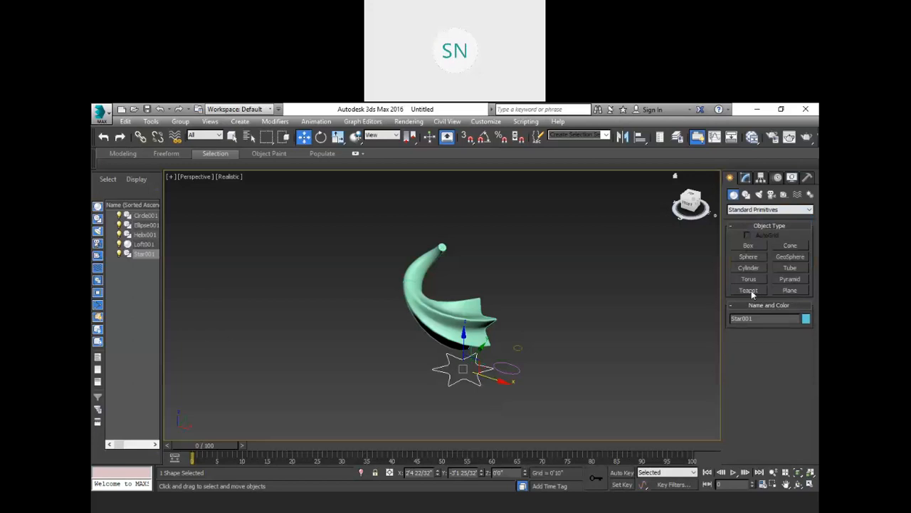
pyautogui.click(748, 211)
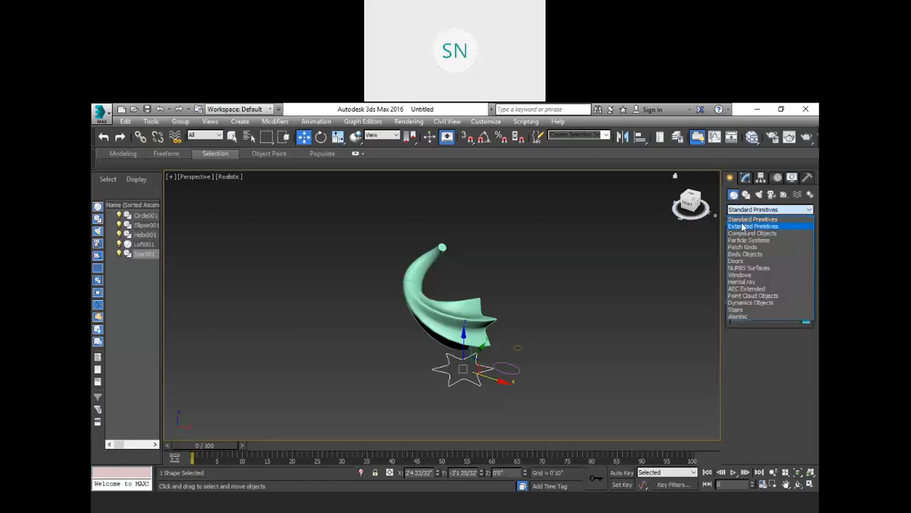
pyautogui.click(742, 226)
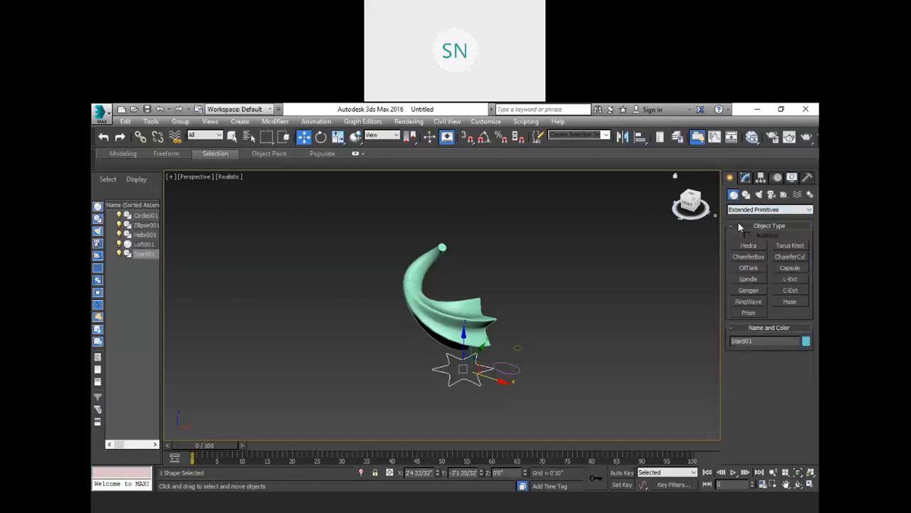
pyautogui.click(765, 257)
pyautogui.moveTo(574, 314); pyautogui.dragTo(698, 306)
pyautogui.click(685, 280)
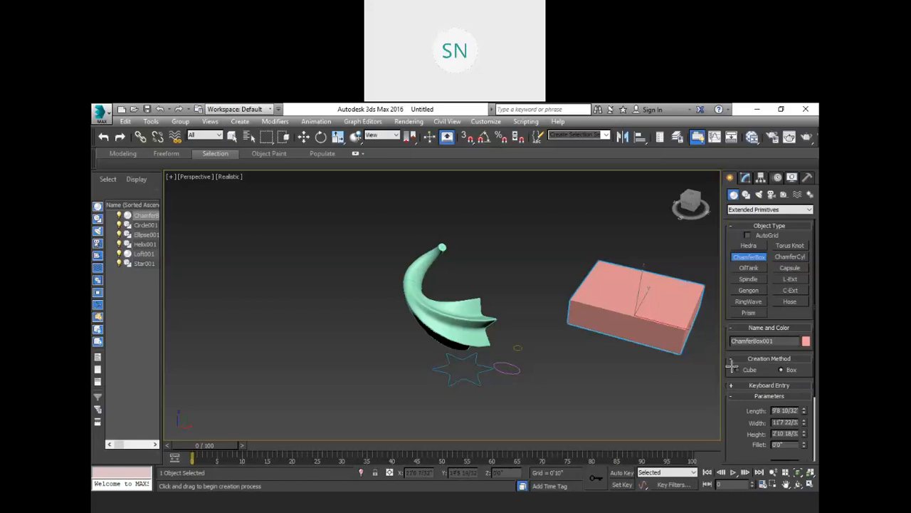
pyautogui.scroll(5, 648, 341)
pyautogui.press('z')
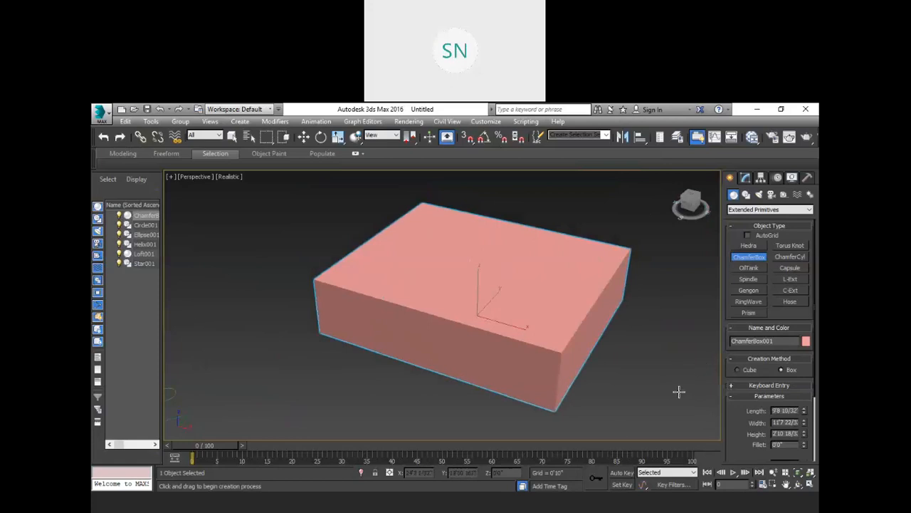
# - Give the chamfer box a fillet of about 0'5 11/32" and turn on Edged Faces shading in the viewport
pyautogui.click(745, 178)
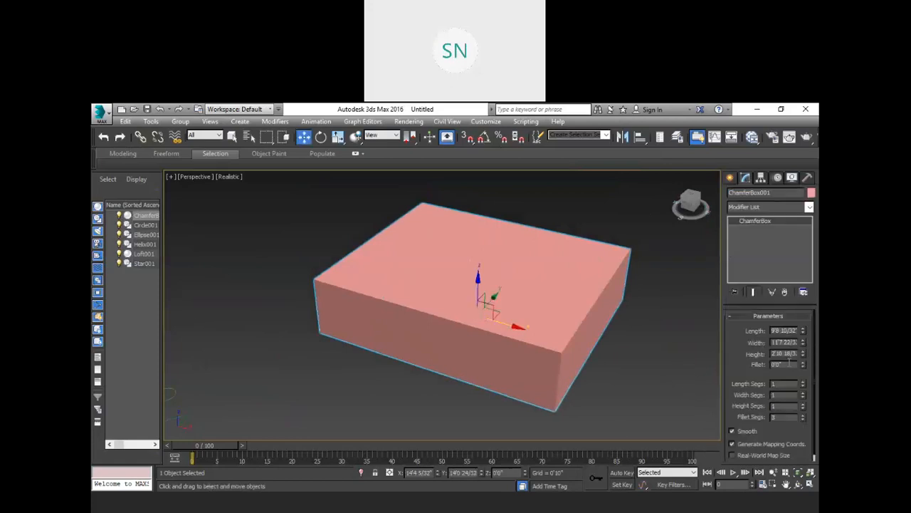
pyautogui.moveTo(803, 364); pyautogui.dragTo(644, 510)
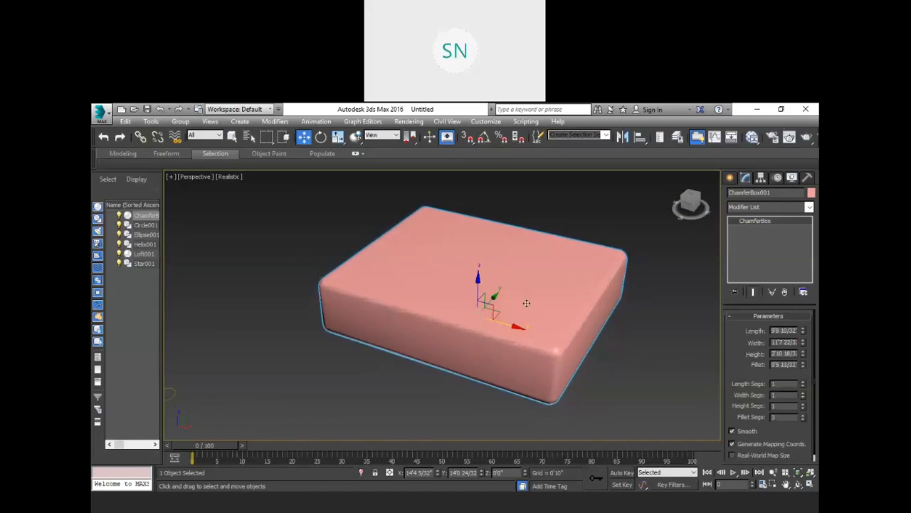
pyautogui.click(224, 179)
pyautogui.click(254, 223)
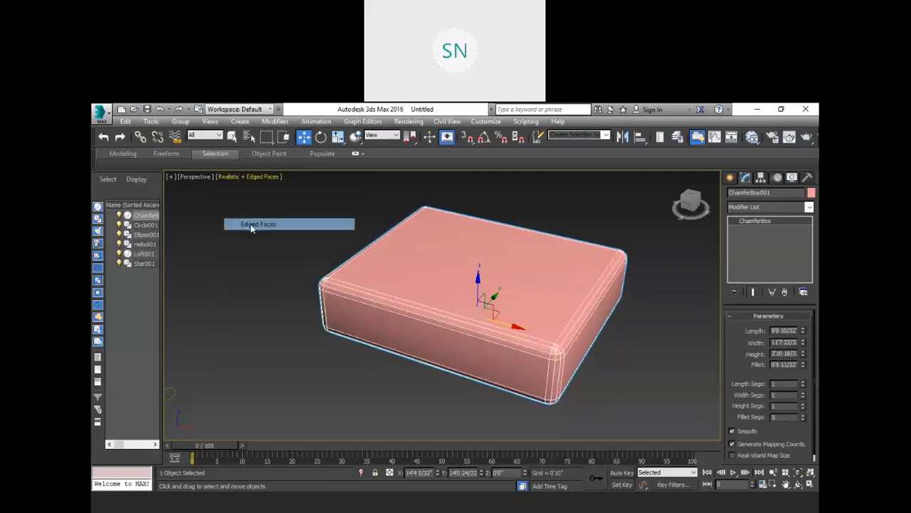
# - Reduce the chamfer box's fillet segments to 1 and raise them to 6
pyautogui.scroll(3, 497, 385)
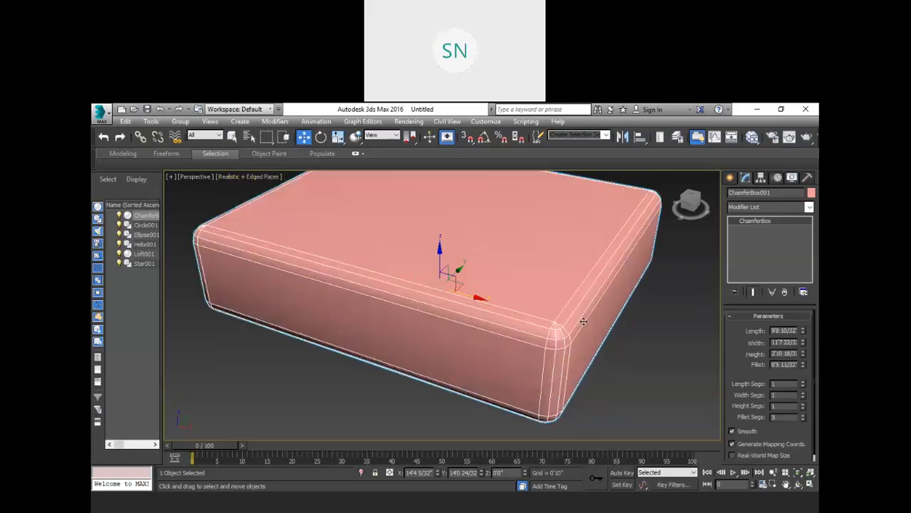
pyautogui.click(803, 419)
pyautogui.click(803, 420)
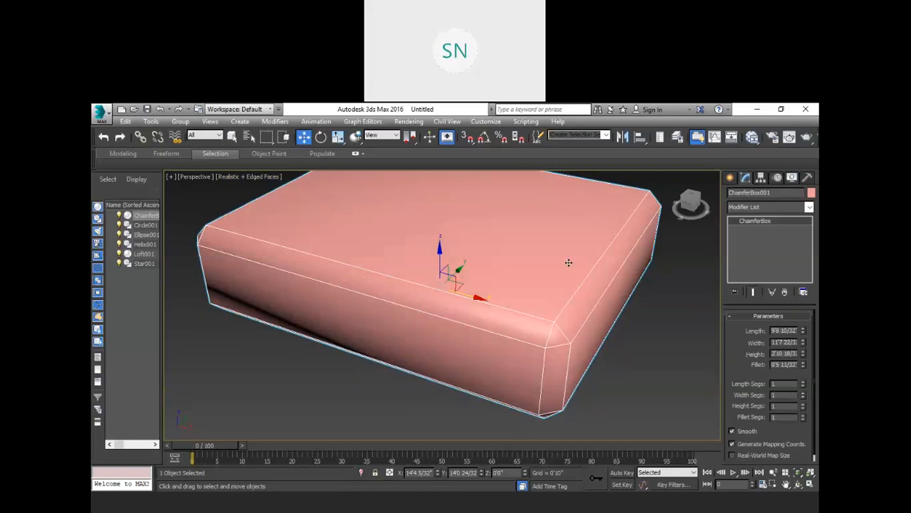
pyautogui.click(803, 418)
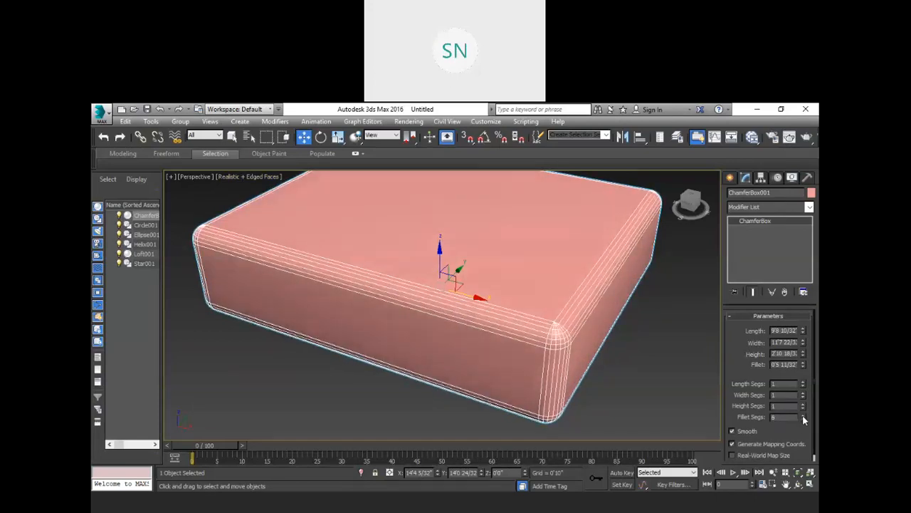
# - Delete the chamfer box, the helix loft and all its source shapes to empty the scene
pyautogui.click(628, 395)
pyautogui.scroll(-8, 595, 366)
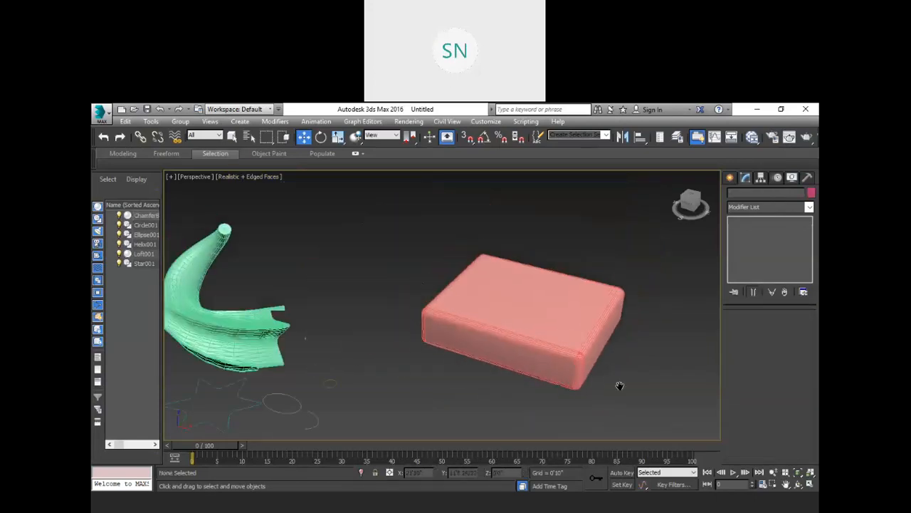
pyautogui.scroll(-3, 512, 377)
pyautogui.moveTo(485, 377); pyautogui.dragTo(501, 383, button='middle')
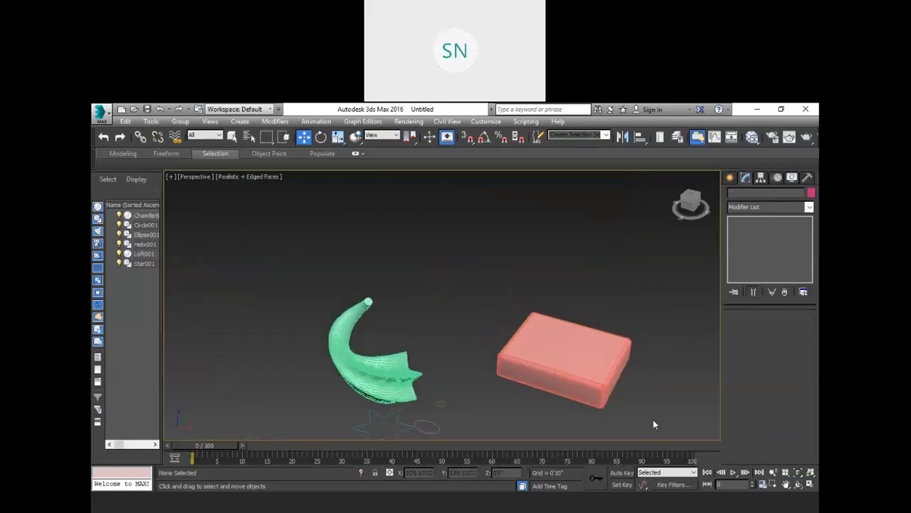
pyautogui.click(533, 318)
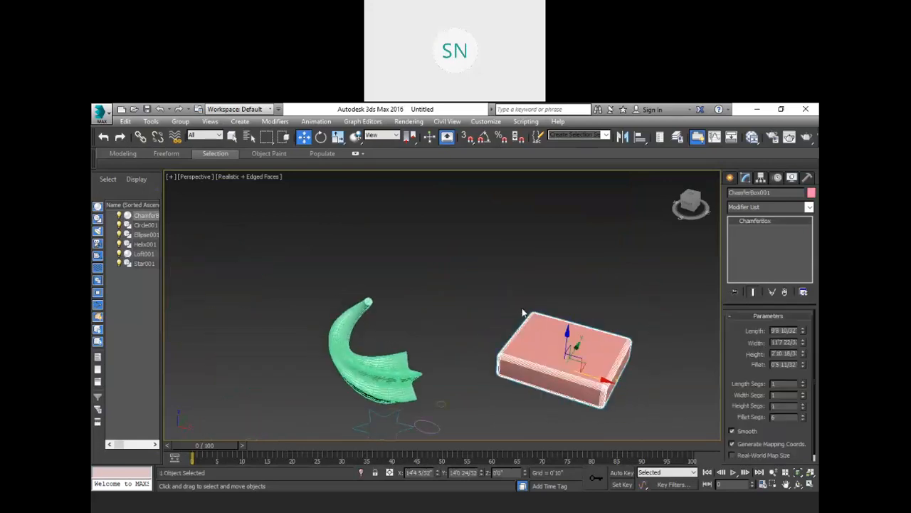
pyautogui.press('Delete')
pyautogui.moveTo(520, 382); pyautogui.dragTo(522, 359, button='middle')
pyautogui.moveTo(504, 409); pyautogui.dragTo(323, 259)
pyautogui.press('Delete')
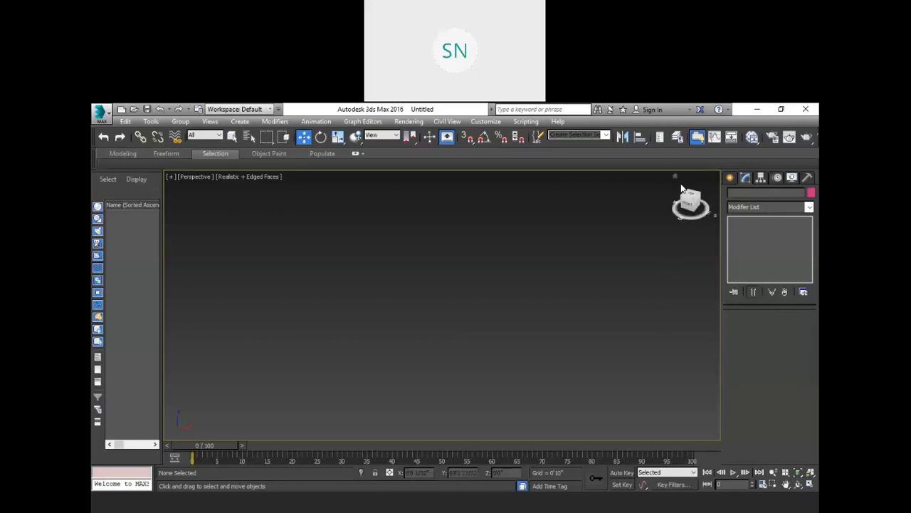
# - Create a Standard Primitives box about 1'3" long, 1'3" wide and 3'6 17/32" high
pyautogui.click(730, 178)
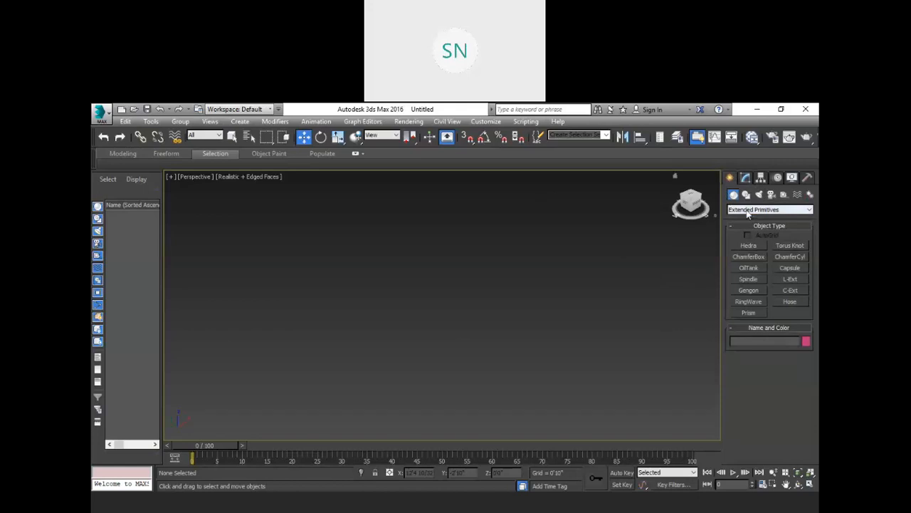
pyautogui.click(754, 210)
pyautogui.click(744, 219)
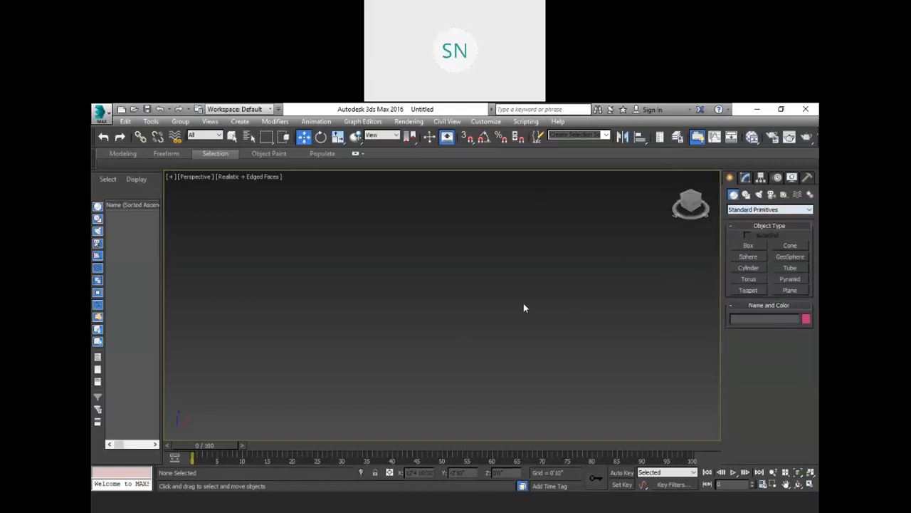
pyautogui.click(747, 246)
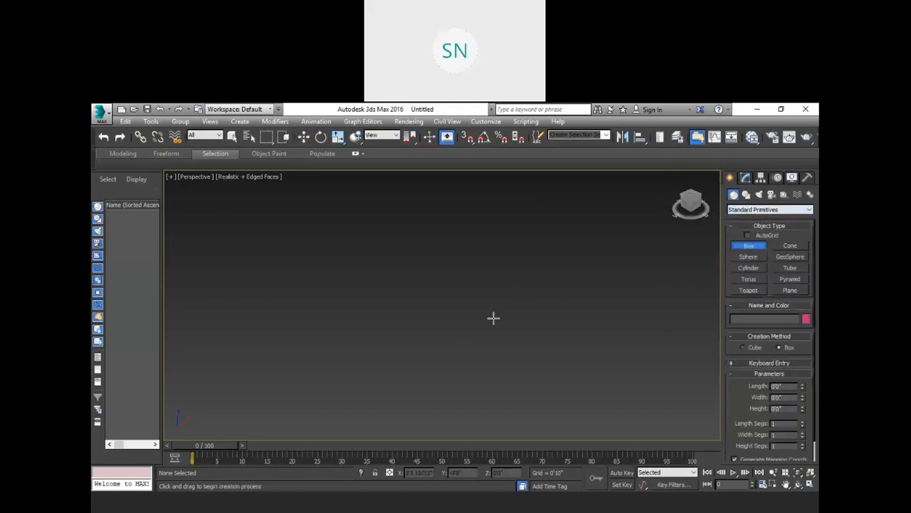
pyautogui.moveTo(443, 341); pyautogui.dragTo(443, 310)
pyautogui.click(432, 193)
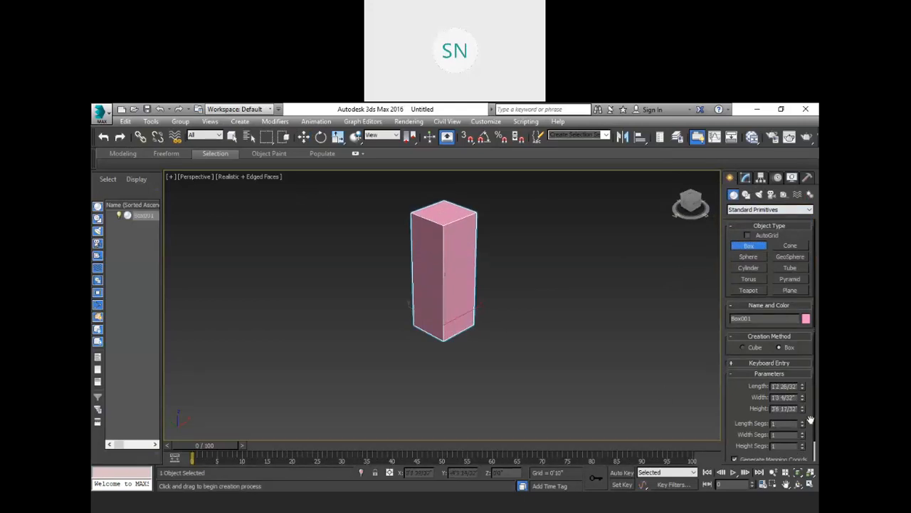
# - Set the box's length, width and height segments to 10 each
pyautogui.doubleClick(775, 423)
pyautogui.write('10')
pyautogui.press('Return')
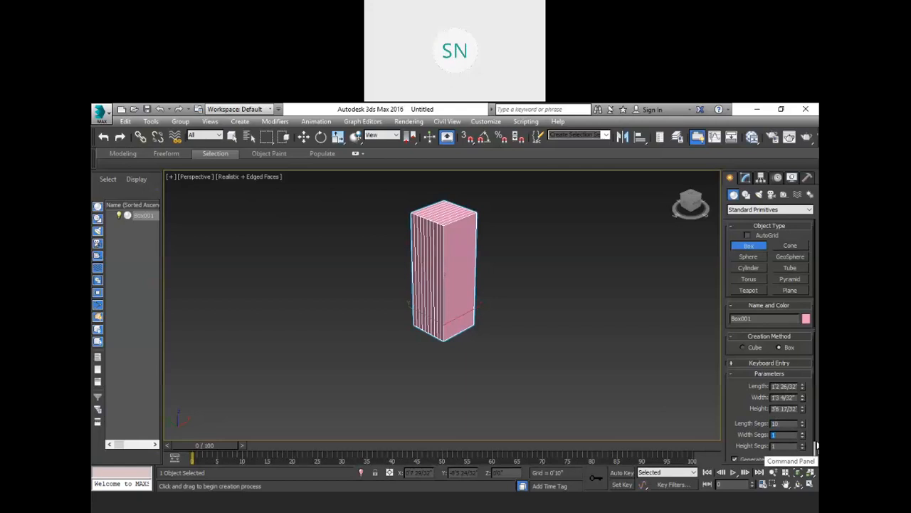
pyautogui.press('Tab')
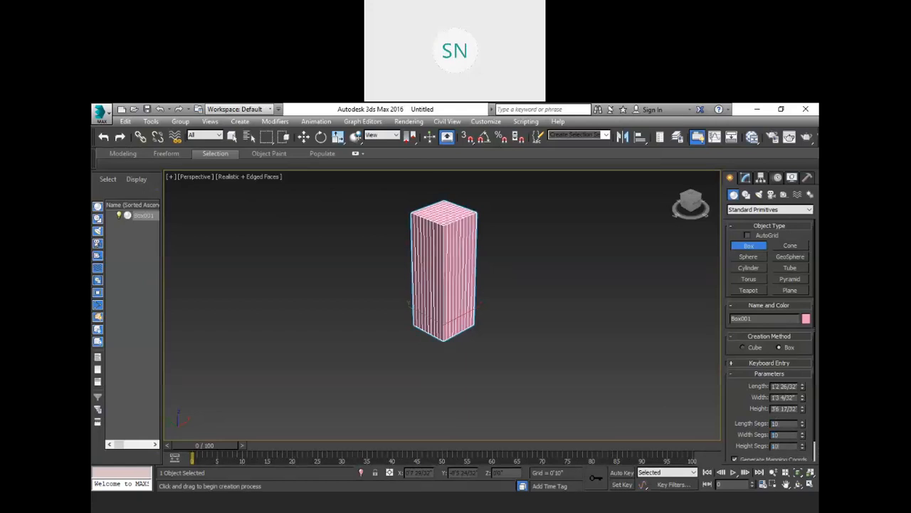
pyautogui.press('Return')
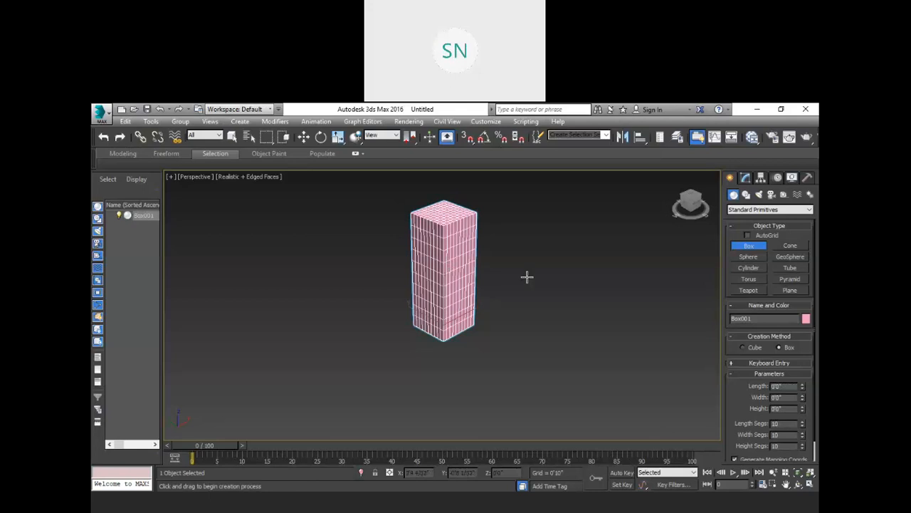
pyautogui.press('w')
# - Apply the Twist modifier to the tall segmented box
pyautogui.moveTo(523, 274); pyautogui.dragTo(529, 290, button='middle')
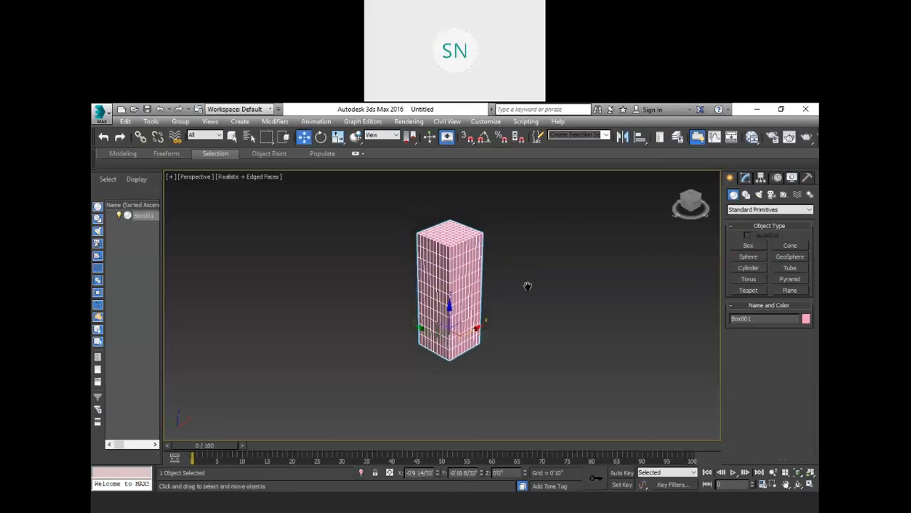
pyautogui.scroll(3, 495, 279)
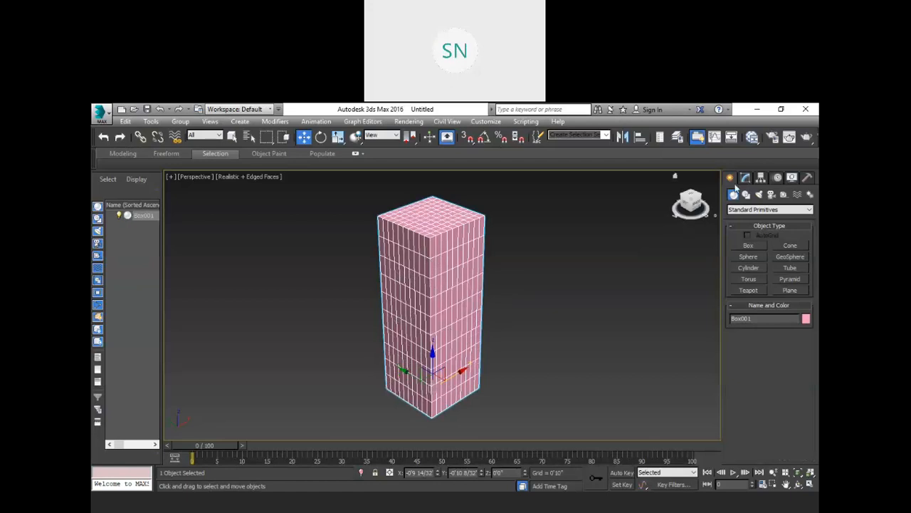
pyautogui.click(744, 180)
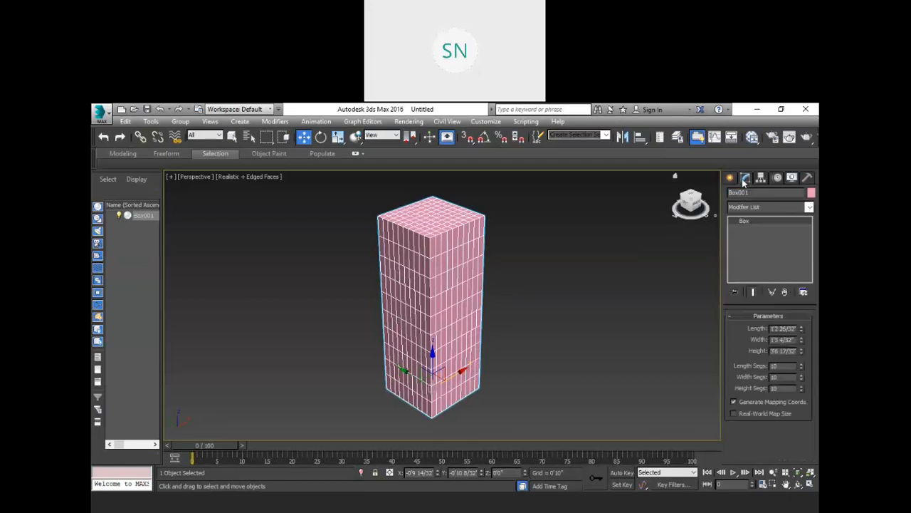
pyautogui.click(778, 207)
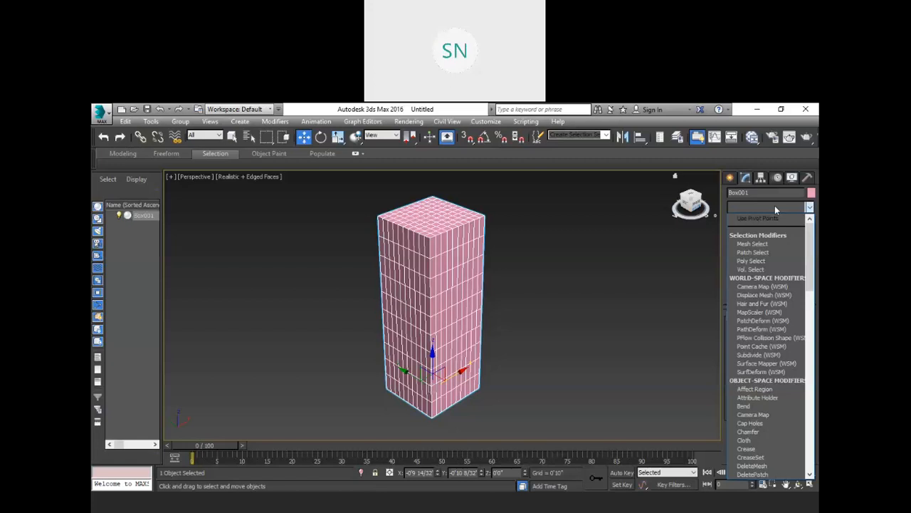
pyautogui.press('t')
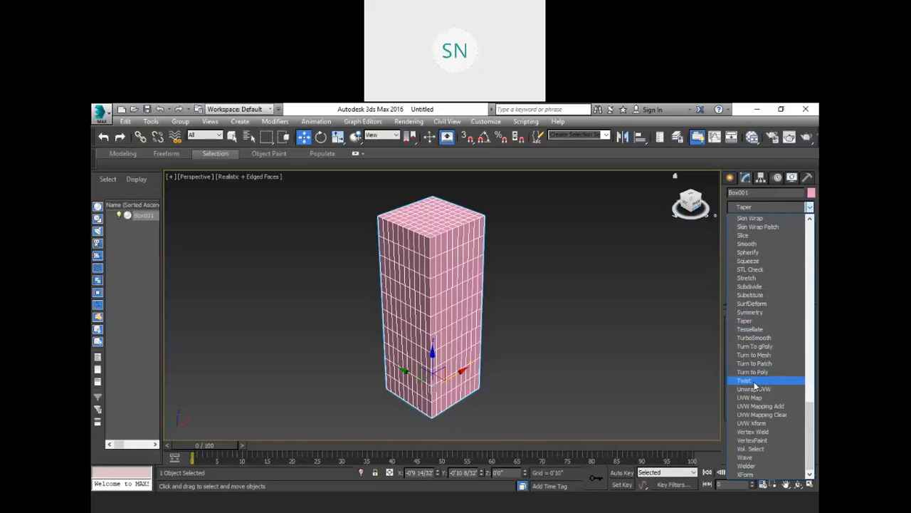
pyautogui.click(754, 383)
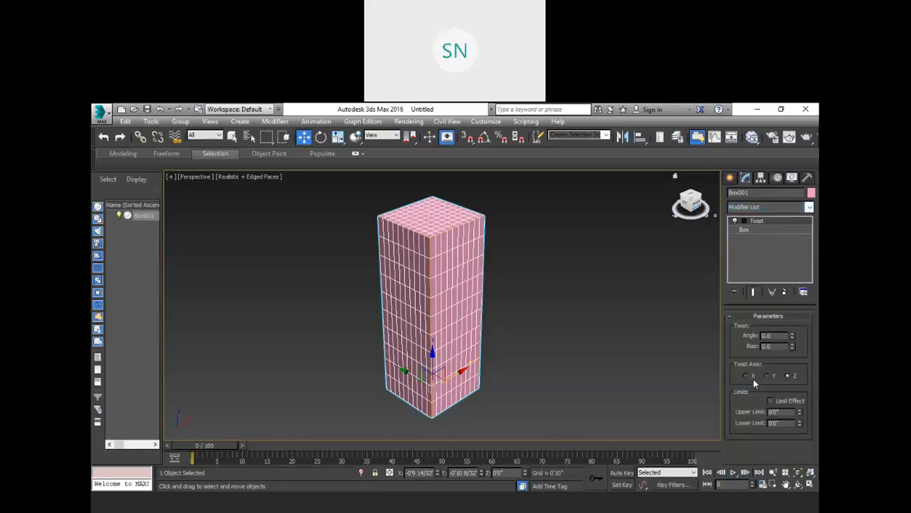
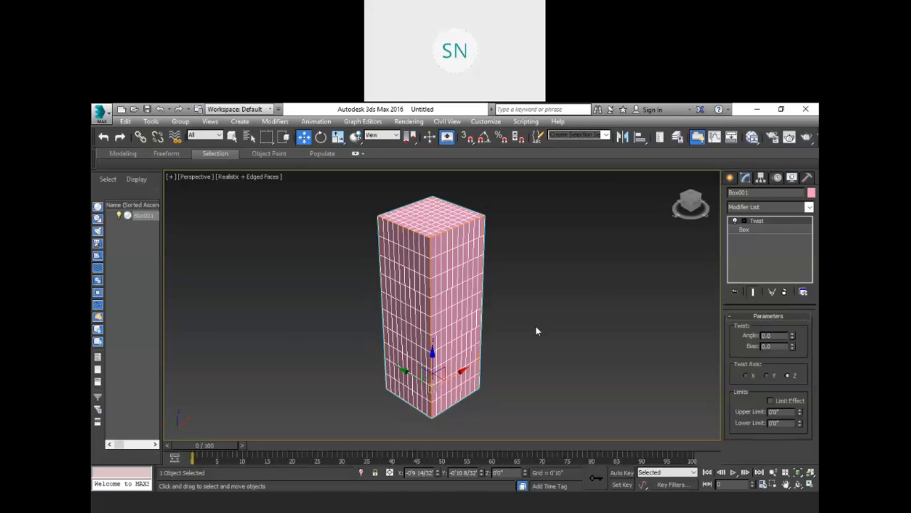
# - Twist the box about the Z axis with an angle of 275 and a bias of -10
pyautogui.click(691, 199)
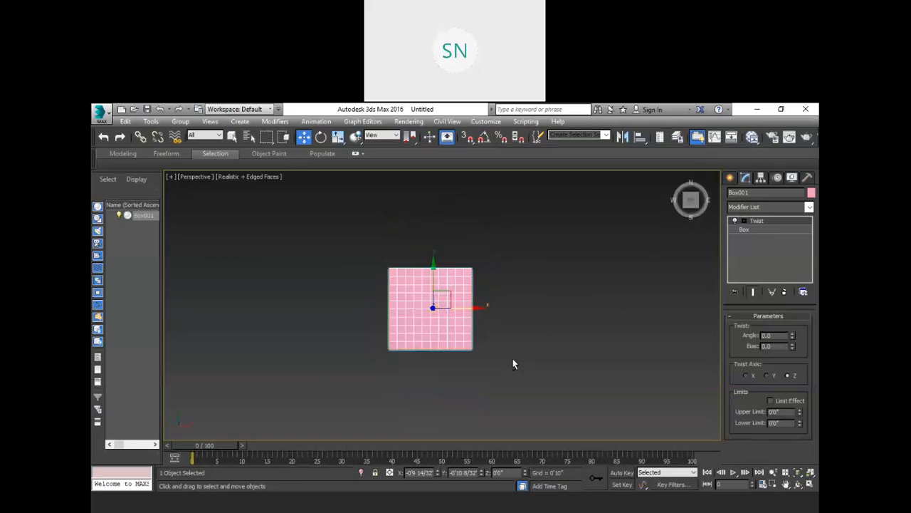
pyautogui.keyDown('alt'); pyautogui.moveTo(518, 356); pyautogui.dragTo(557, 281, button='middle'); pyautogui.keyUp('alt')
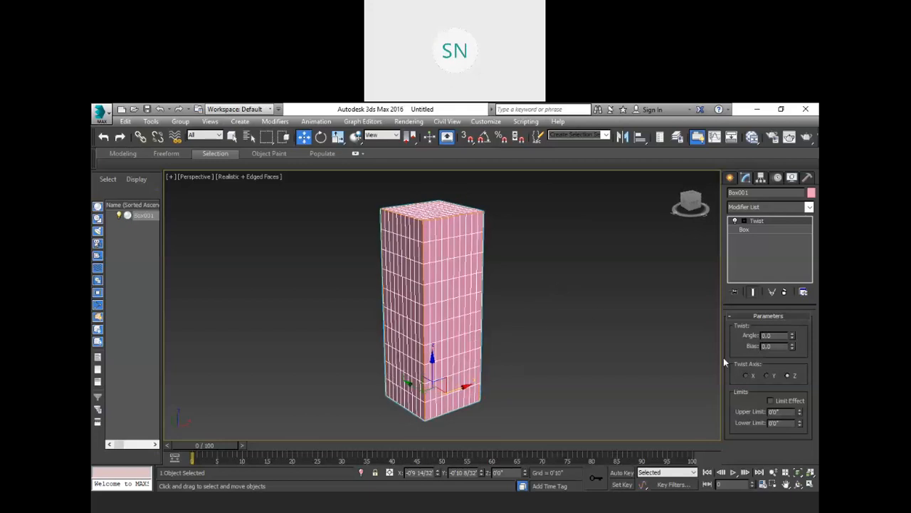
pyautogui.moveTo(794, 338); pyautogui.dragTo(782, 397)
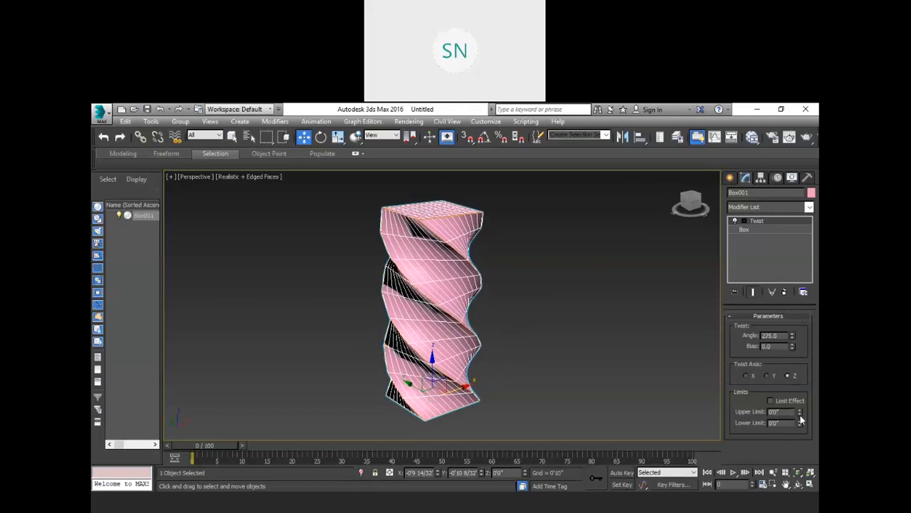
pyautogui.moveTo(792, 345); pyautogui.dragTo(264, 382)
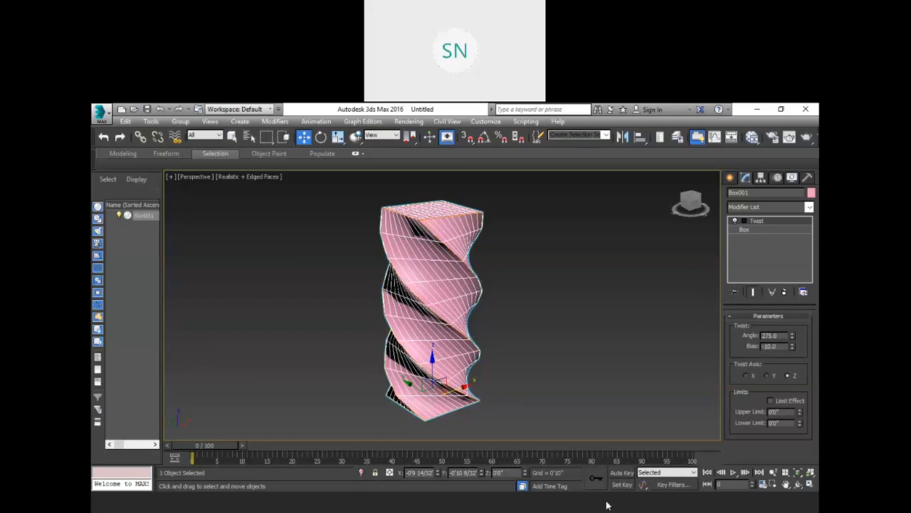
# - Reset the twist angle and bias to 0 and change the twist axis to Y
pyautogui.rightClick(791, 336)
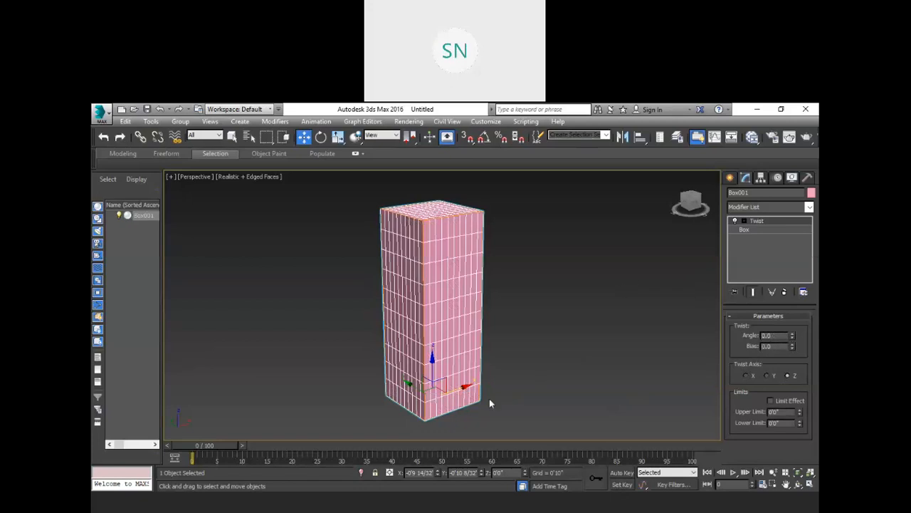
pyautogui.keyDown('alt'); pyautogui.moveTo(504, 405); pyautogui.dragTo(468, 361, button='middle'); pyautogui.keyUp('alt')
pyautogui.keyDown('alt'); pyautogui.moveTo(510, 393); pyautogui.dragTo(480, 407, button='middle'); pyautogui.keyUp('alt')
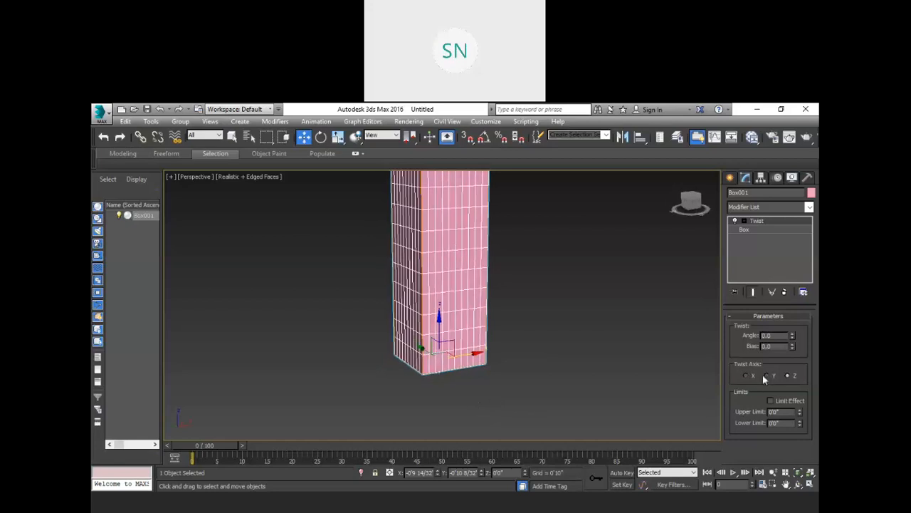
pyautogui.keyDown('alt'); pyautogui.moveTo(591, 371); pyautogui.dragTo(570, 357, button='middle'); pyautogui.keyUp('alt')
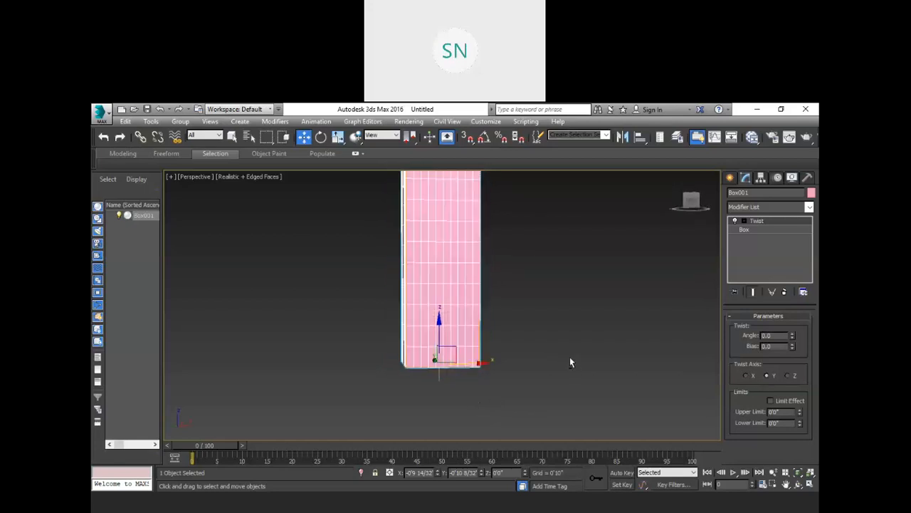
pyautogui.scroll(-3, 536, 366)
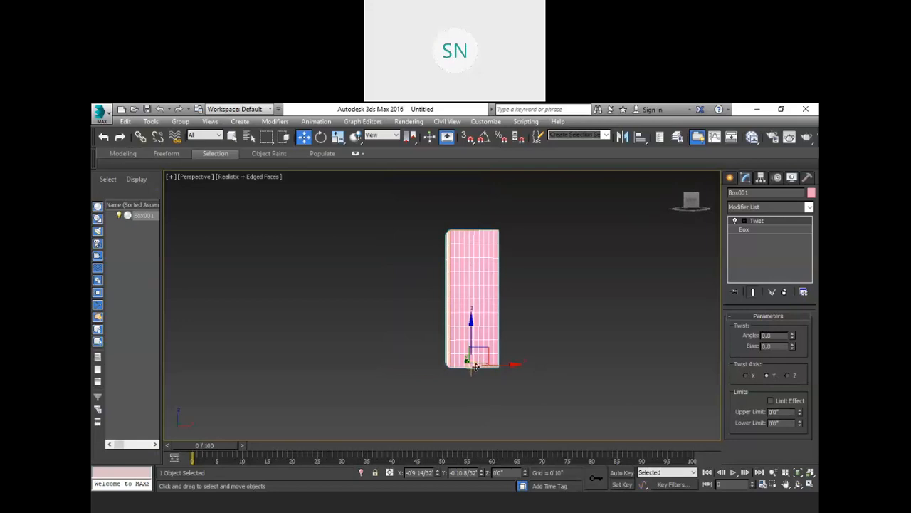
# - Vary the Y-axis twist angle to 68 and back down to -2.5, and switch the twist axis to X
pyautogui.moveTo(791, 335); pyautogui.dragTo(213, 263)
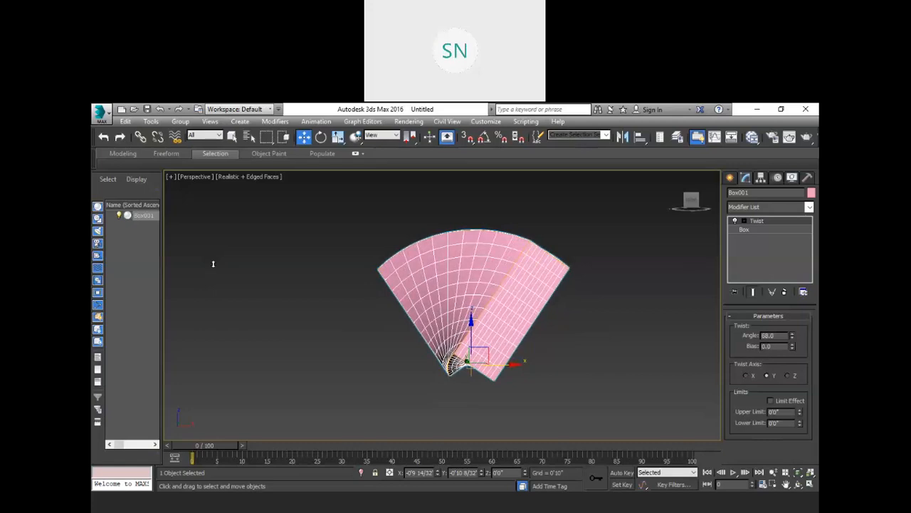
pyautogui.moveTo(213, 264); pyautogui.dragTo(620, 409)
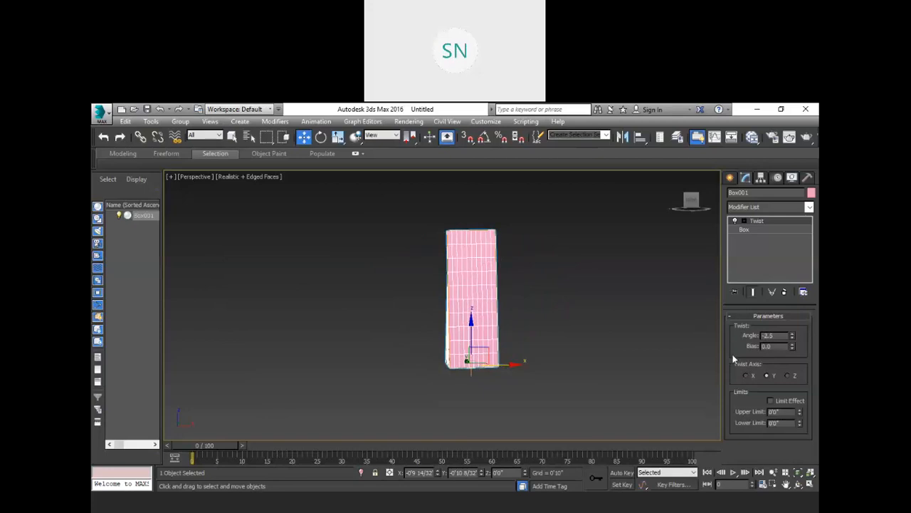
pyautogui.click(746, 376)
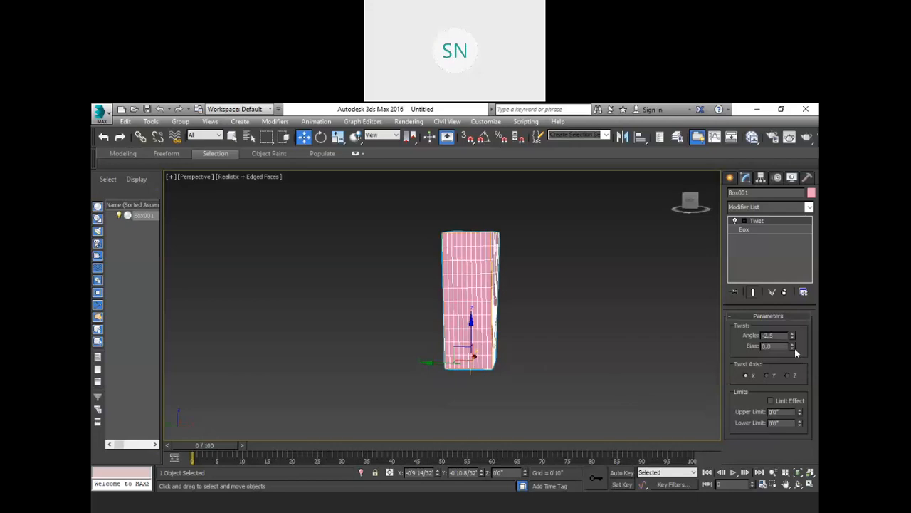
# - Try a larger positive twist angle about the X axis, and undo it together with the axis change
pyautogui.moveTo(794, 334); pyautogui.dragTo(153, 247)
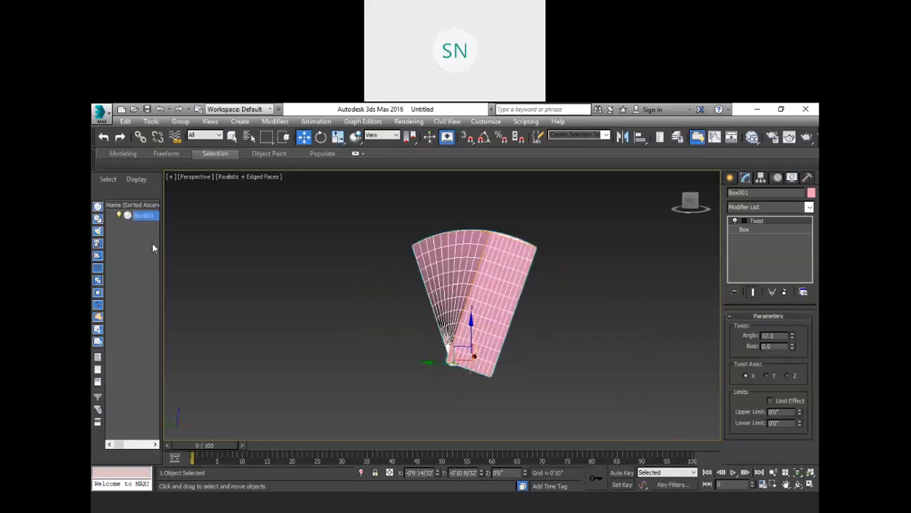
pyautogui.click(594, 397)
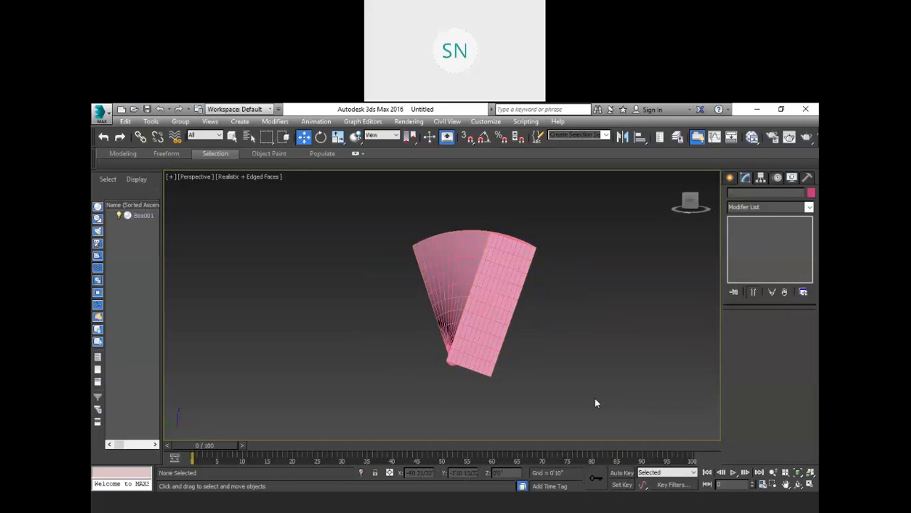
pyautogui.hotkey('ctrl', 'z')
pyautogui.hotkey('ctrl', 'z')
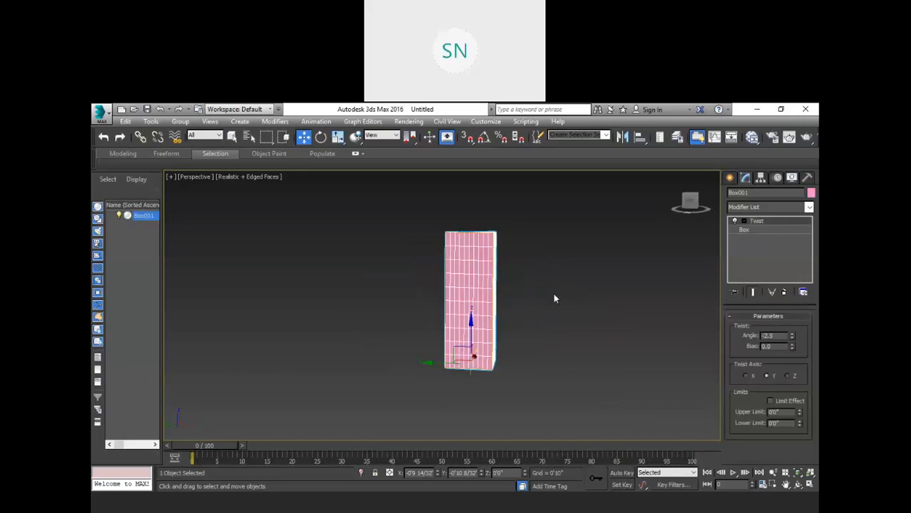
# - Delete the Twist modifier from the tall box's modifier stack
pyautogui.click(758, 220)
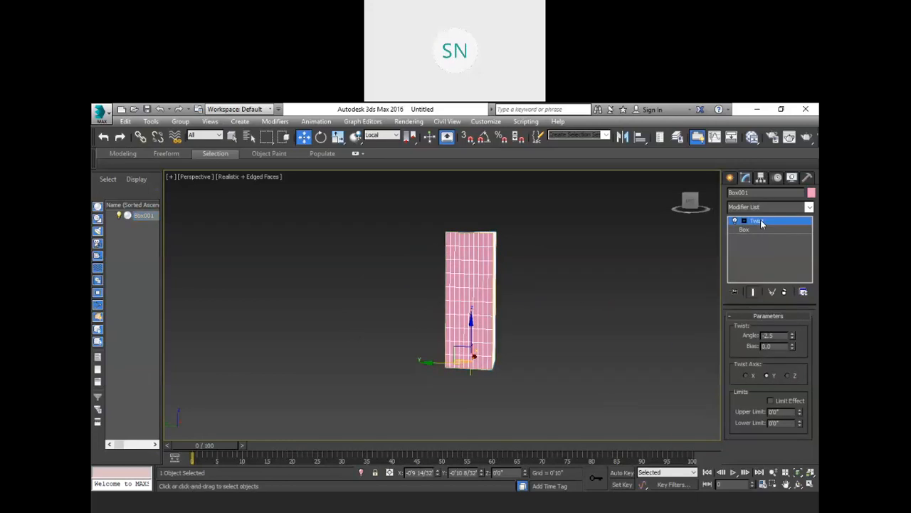
pyautogui.rightClick(761, 220)
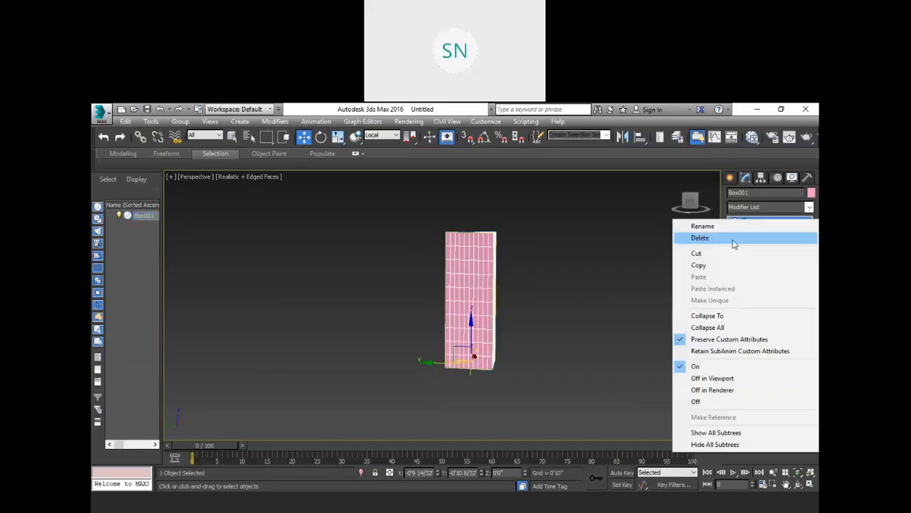
pyautogui.click(734, 241)
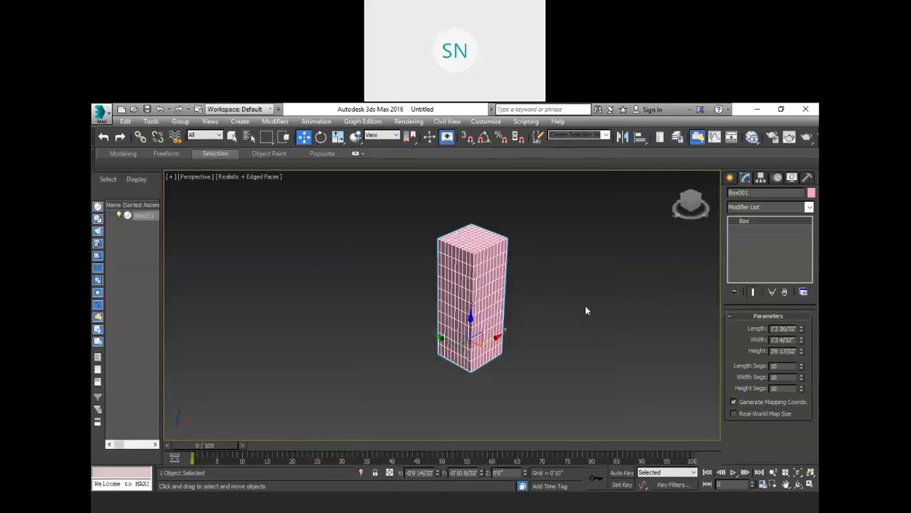
# - Using Affect Pivot Only, move the box's pivot along X to about -2'8", outside the box
pyautogui.click(585, 306)
pyautogui.click(466, 264)
pyautogui.click(761, 177)
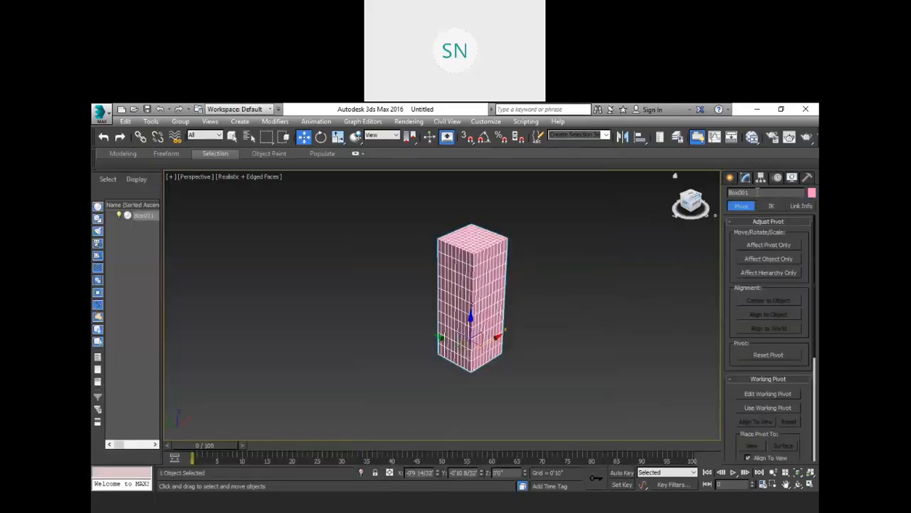
pyautogui.click(768, 245)
pyautogui.moveTo(497, 337); pyautogui.dragTo(453, 369)
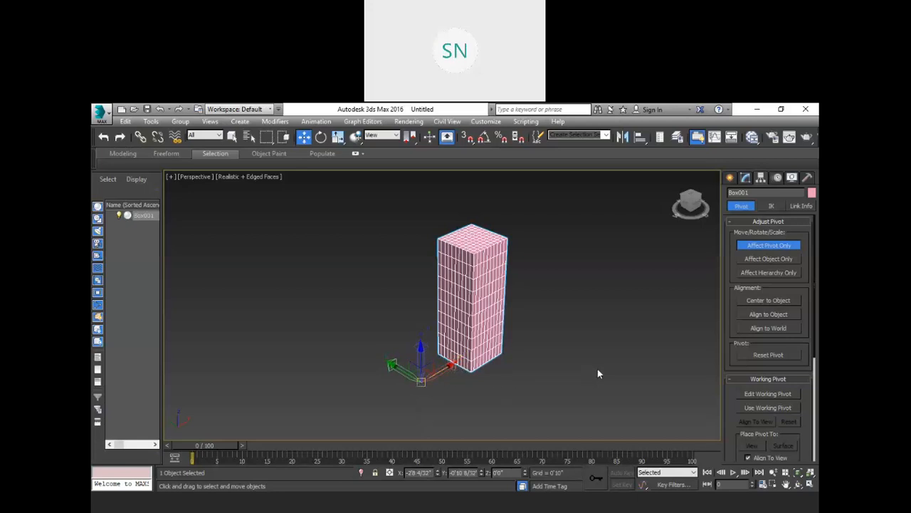
pyautogui.press('e')
pyautogui.press('w')
pyautogui.press('e')
pyautogui.press('w')
pyautogui.click(760, 247)
pyautogui.click(592, 354)
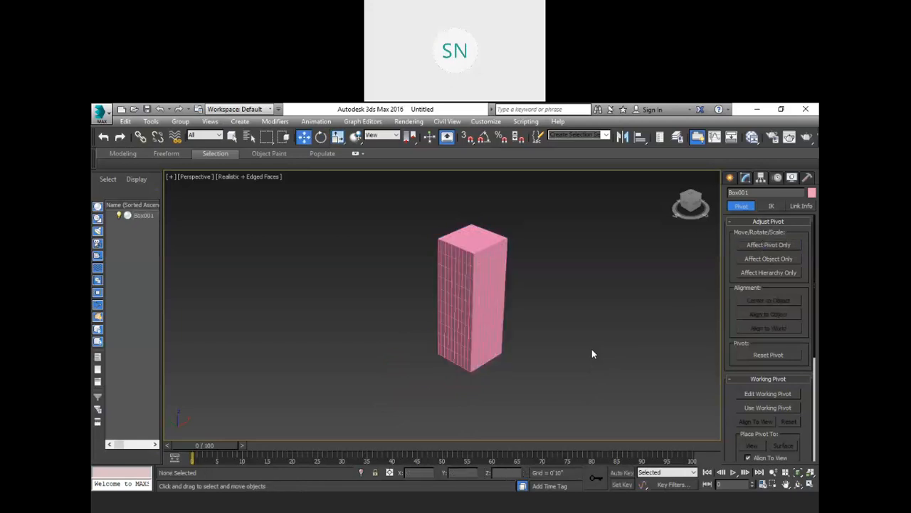
# - Apply the Twist modifier to the box with the offset pivot and twist it about Z past -180 degrees
pyautogui.click(445, 367)
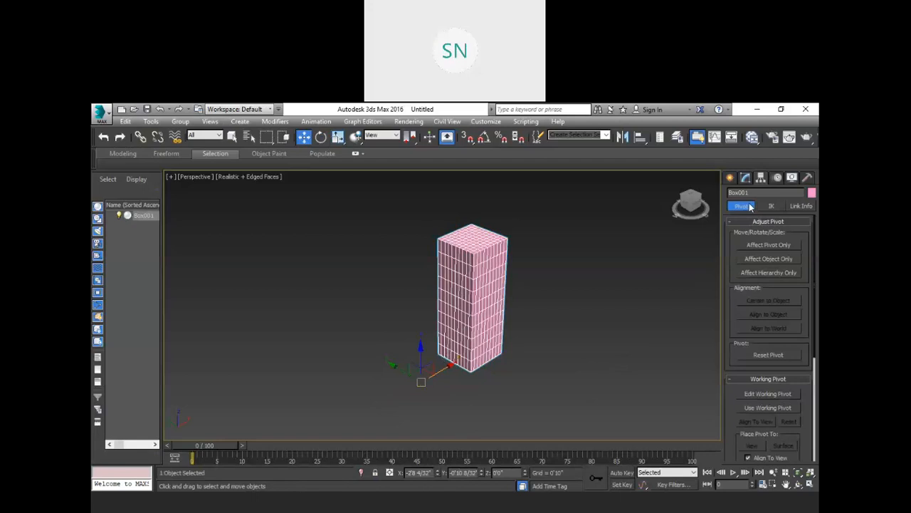
pyautogui.click(745, 178)
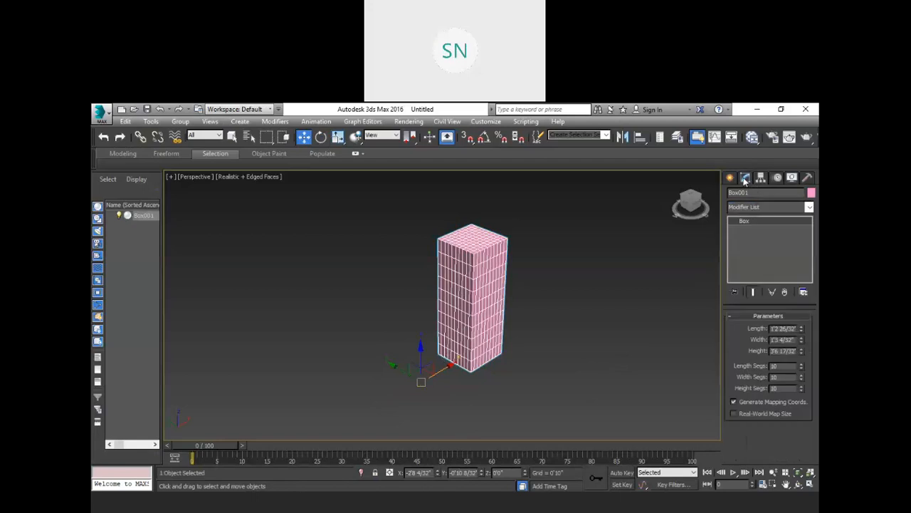
pyautogui.click(773, 208)
pyautogui.press('t')
pyautogui.press('w')
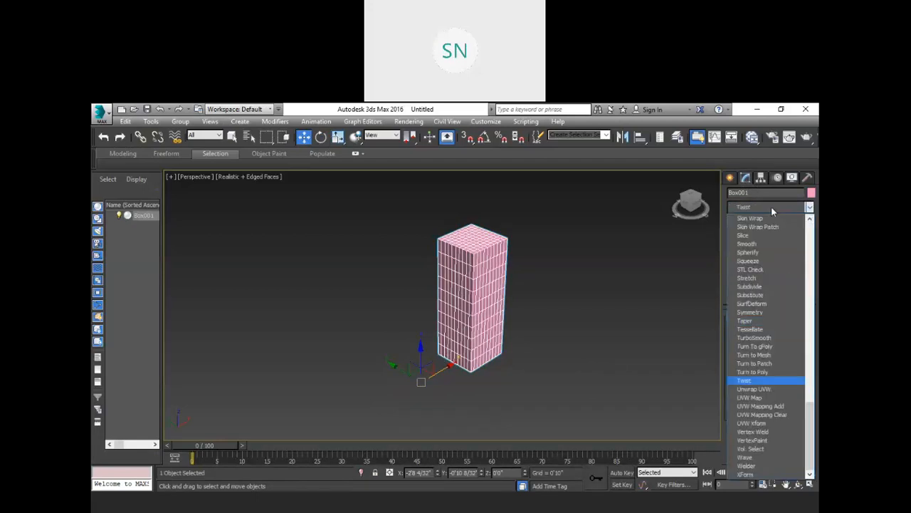
pyautogui.click(744, 381)
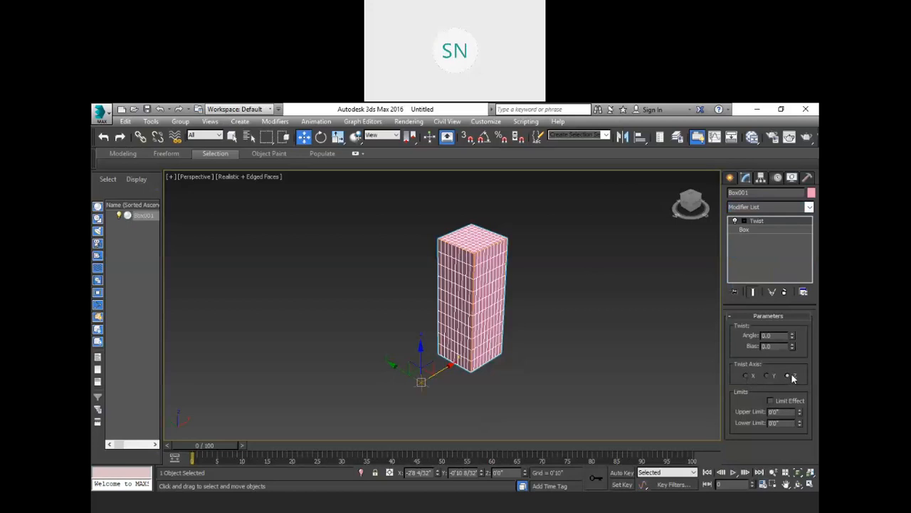
pyautogui.moveTo(791, 335); pyautogui.dragTo(171, 137)
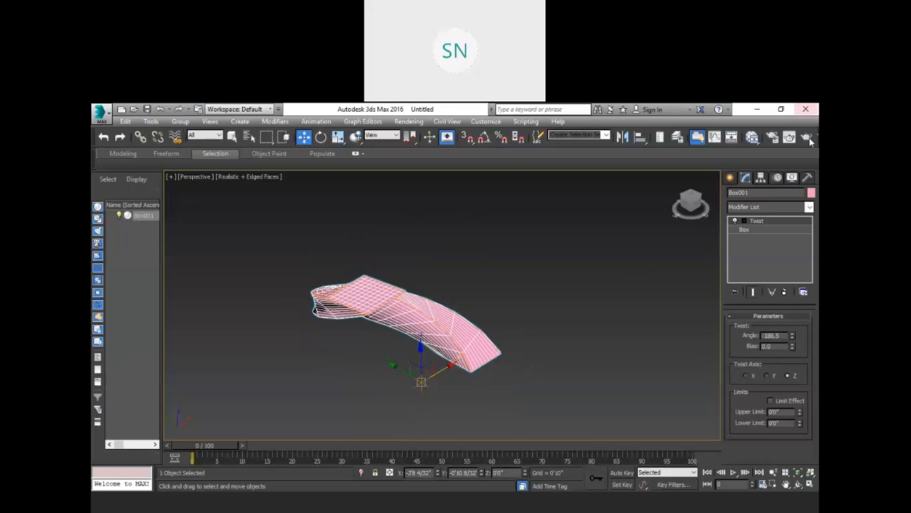
# - Inspect the twisted box from above and change its Z-axis twist angle to -20
pyautogui.click(691, 199)
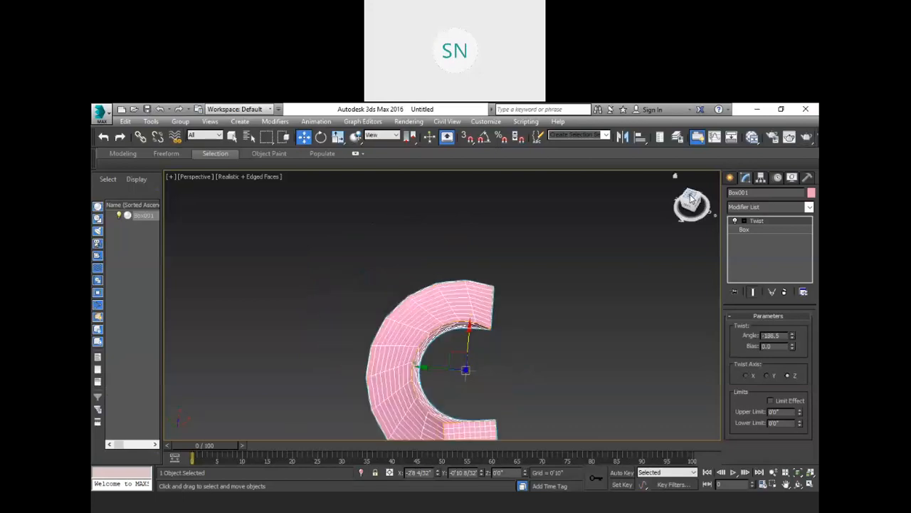
pyautogui.scroll(2, 541, 288)
pyautogui.scroll(1, 512, 269)
pyautogui.scroll(-5, 512, 269)
pyautogui.scroll(3, 496, 323)
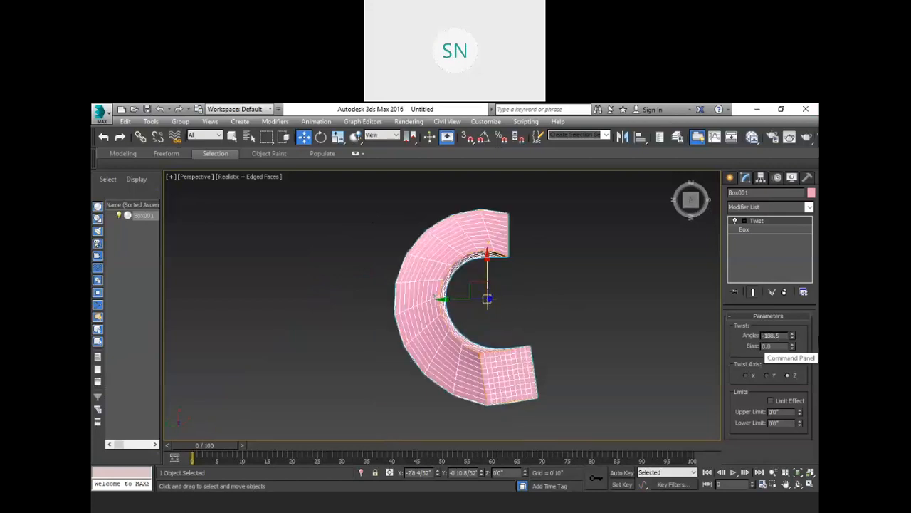
pyautogui.moveTo(792, 338); pyautogui.dragTo(809, 208)
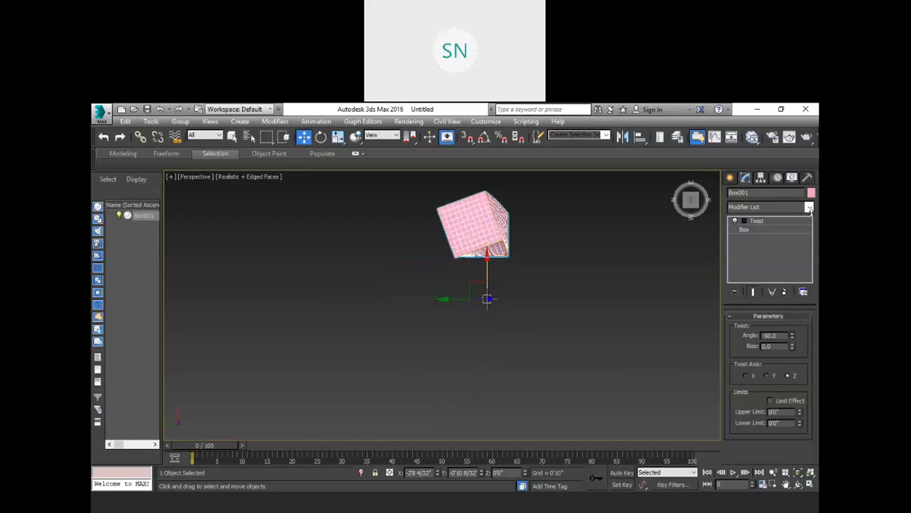
pyautogui.click(607, 359)
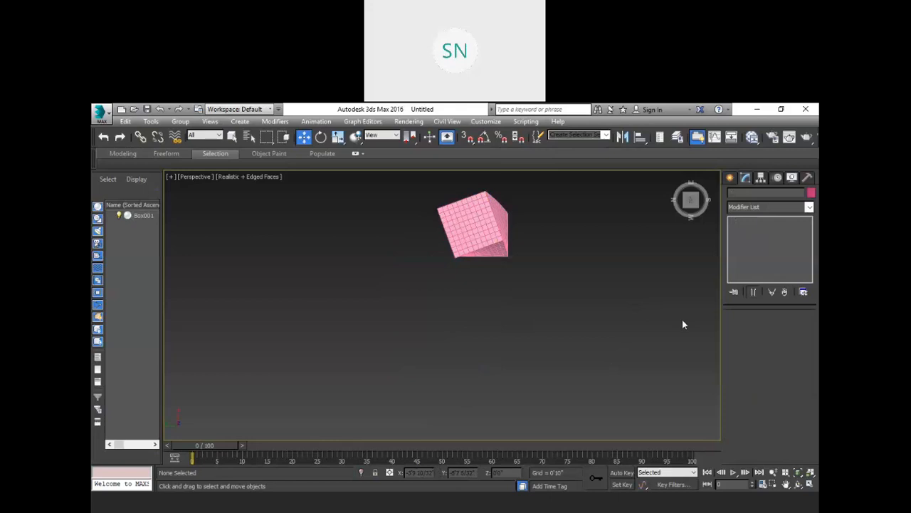
pyautogui.click(443, 262)
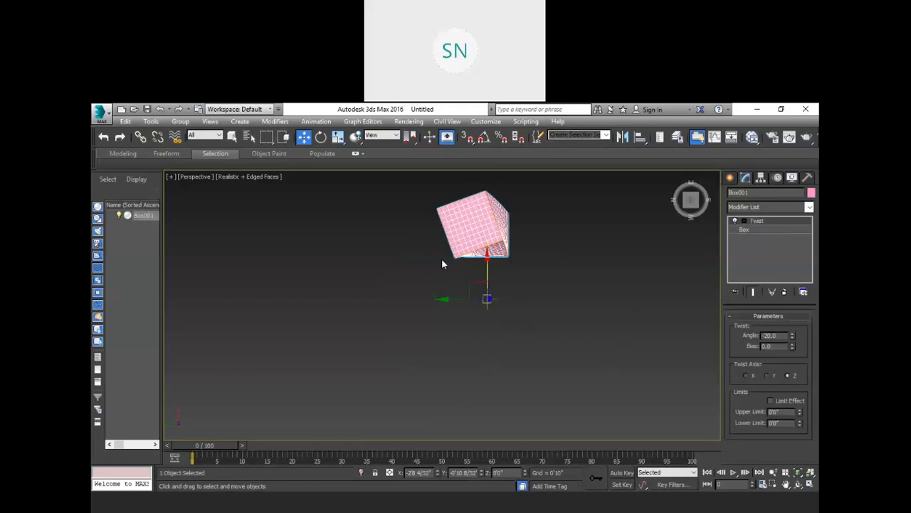
# - Delete the Twist modifier from the box with the offset pivot
pyautogui.click(756, 221)
pyautogui.rightClick(756, 223)
pyautogui.click(745, 234)
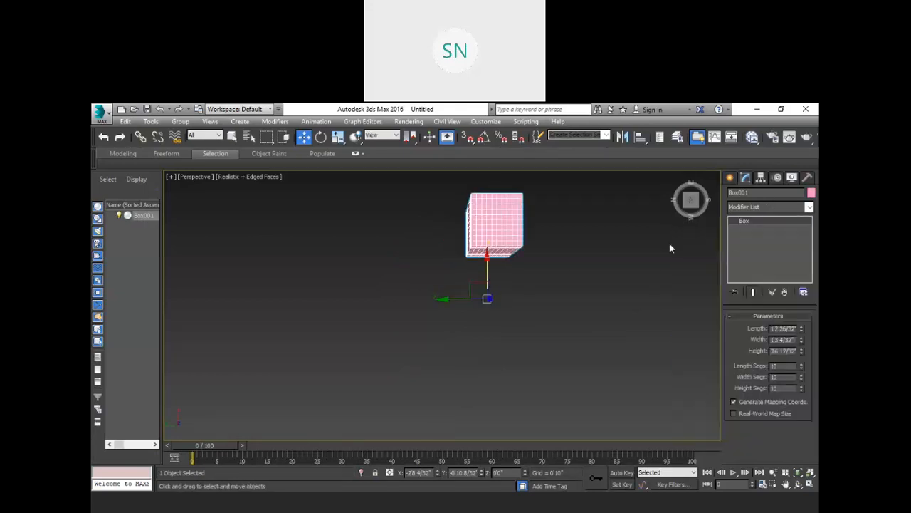
pyautogui.click(669, 249)
# - Undo the pivot move so the pivot sits back inside the unmodified box
pyautogui.hotkey('ctrl', 'z')
pyautogui.hotkey('ctrl', 'z')
pyautogui.hotkey('ctrl', 'y')
pyautogui.hotkey('ctrl', 'y')
pyautogui.hotkey('ctrl', 'z')
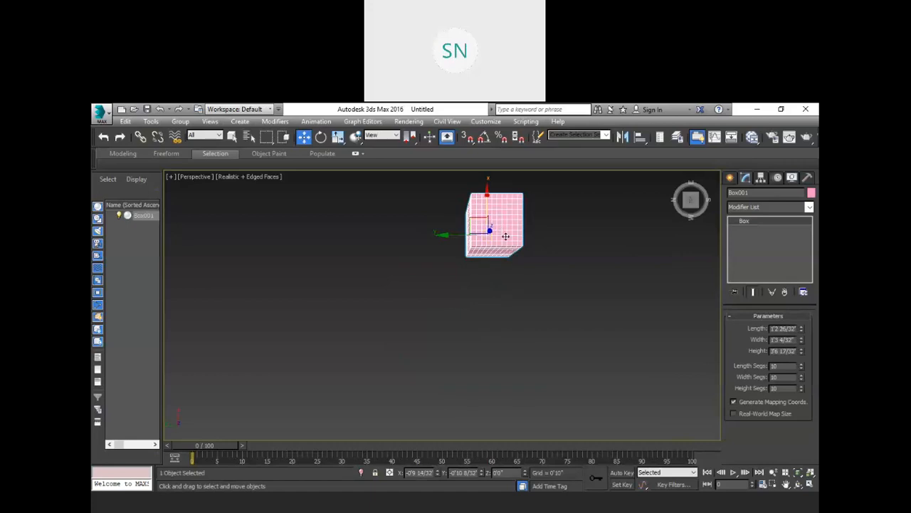
# - Apply the Taper modifier to the tall segmented box
pyautogui.keyDown('alt'); pyautogui.moveTo(521, 293); pyautogui.dragTo(487, 318, button='middle'); pyautogui.keyUp('alt')
pyautogui.click(484, 305)
pyautogui.click(436, 304)
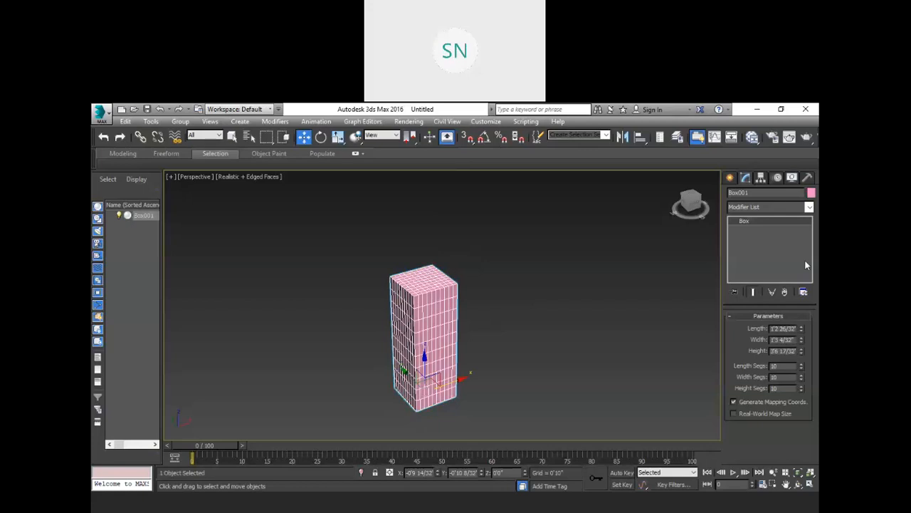
pyautogui.click(771, 207)
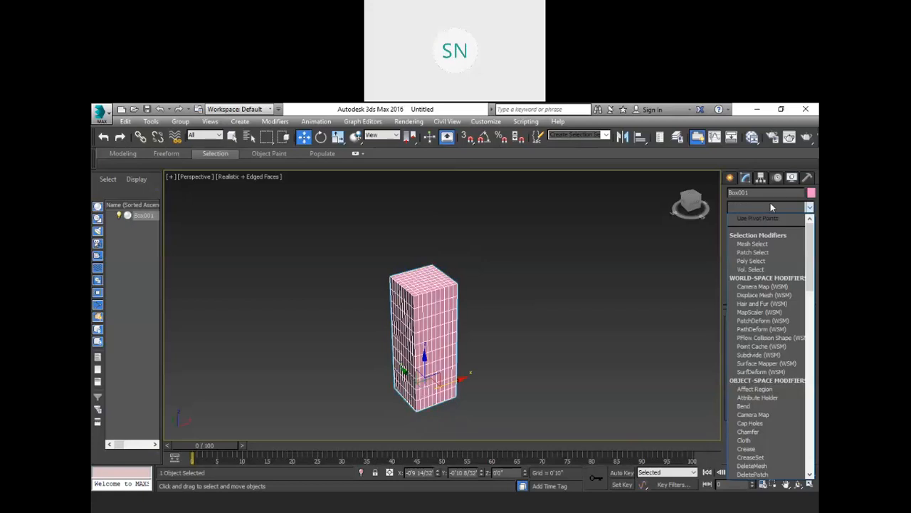
pyautogui.press('t')
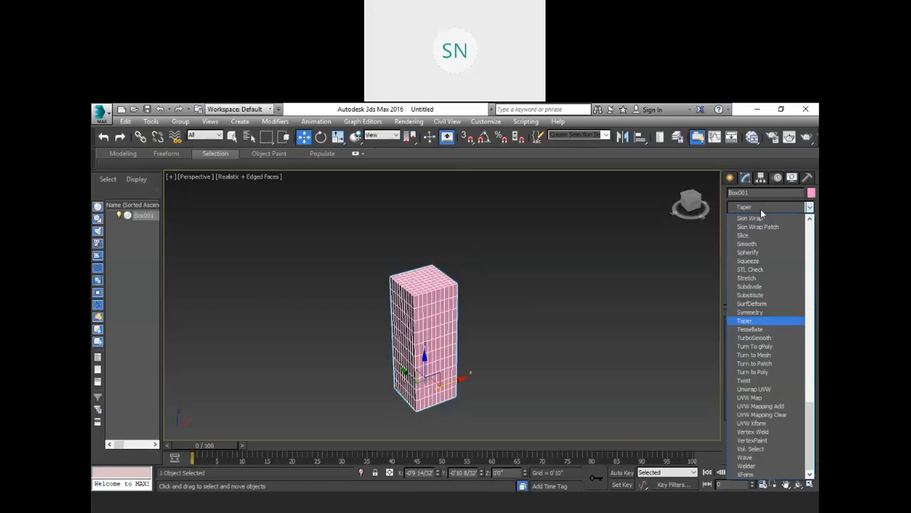
pyautogui.click(766, 321)
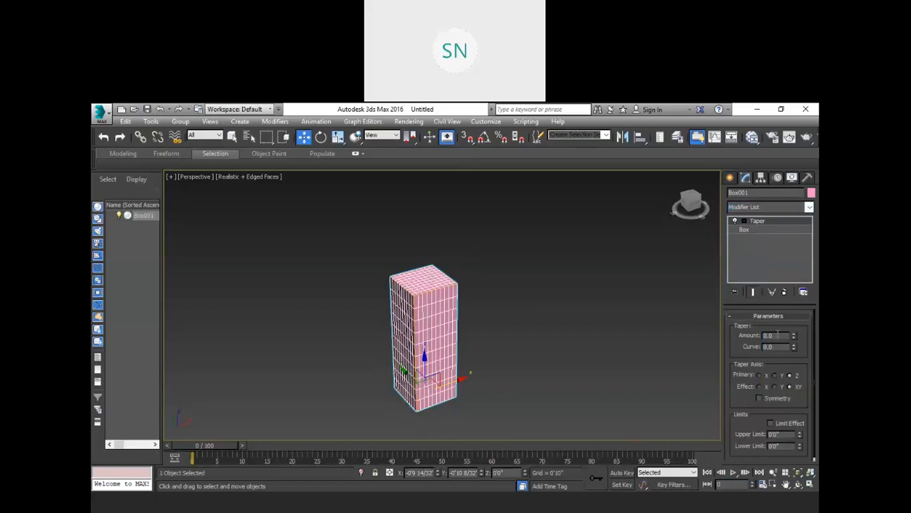
# - Vary the taper amount along Z down to -0.8 and reset it to 0
pyautogui.moveTo(795, 339)
pyautogui.mouseDown()
pyautogui.moveTo(797, 228)
pyautogui.moveTo(795, 336)
pyautogui.mouseUp()
pyautogui.moveTo(108, 340); pyautogui.dragTo(179, 377)
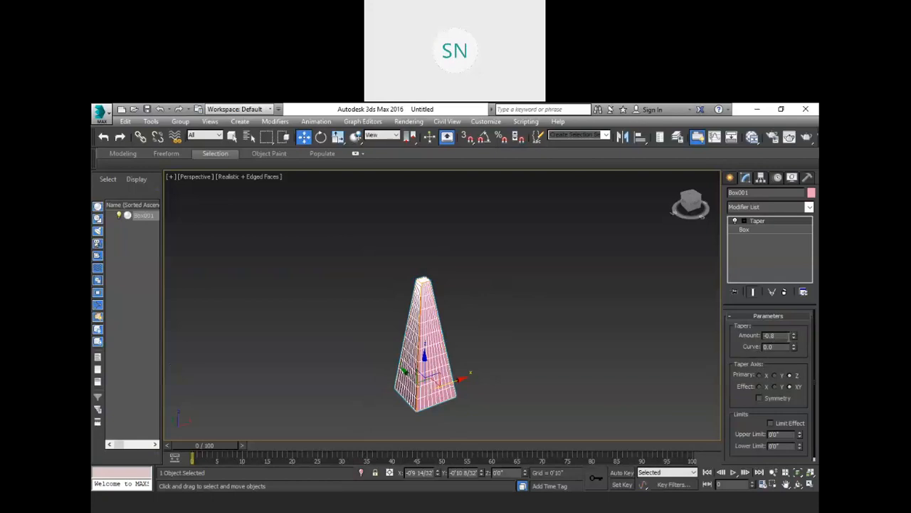
pyautogui.rightClick(793, 337)
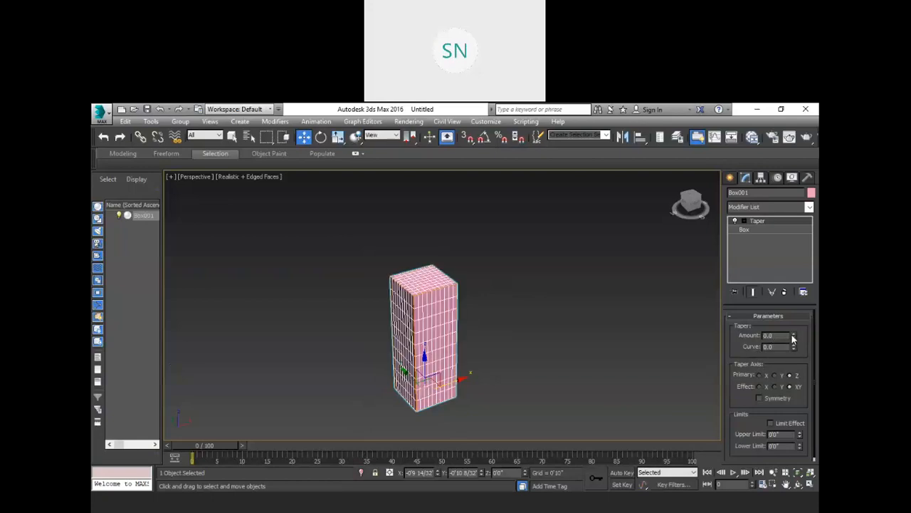
# - Taper the box with X as the primary axis and an amount of 0.23, and return the primary axis to Z
pyautogui.click(759, 375)
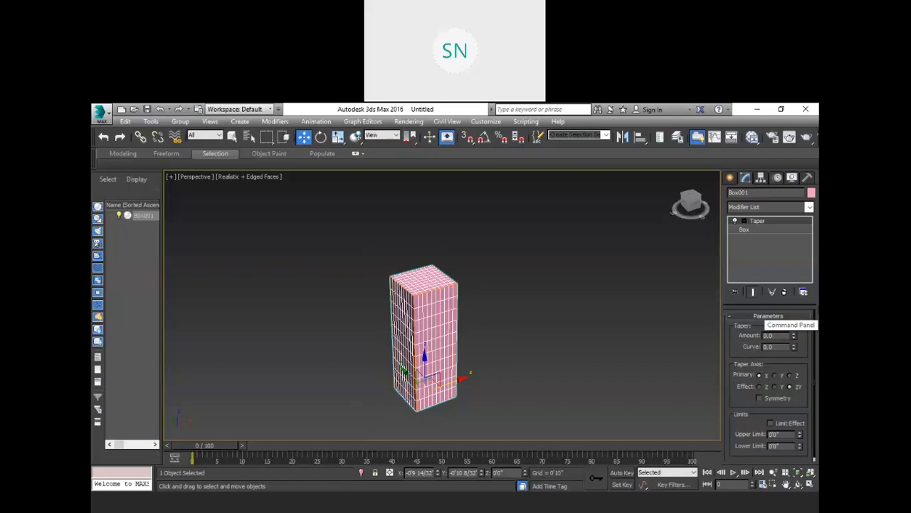
pyautogui.moveTo(795, 340); pyautogui.dragTo(809, 323)
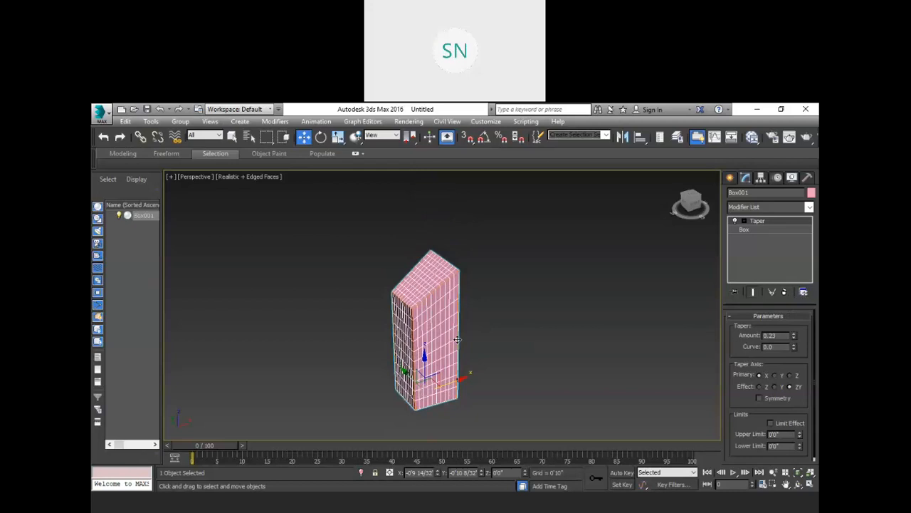
pyautogui.click(790, 375)
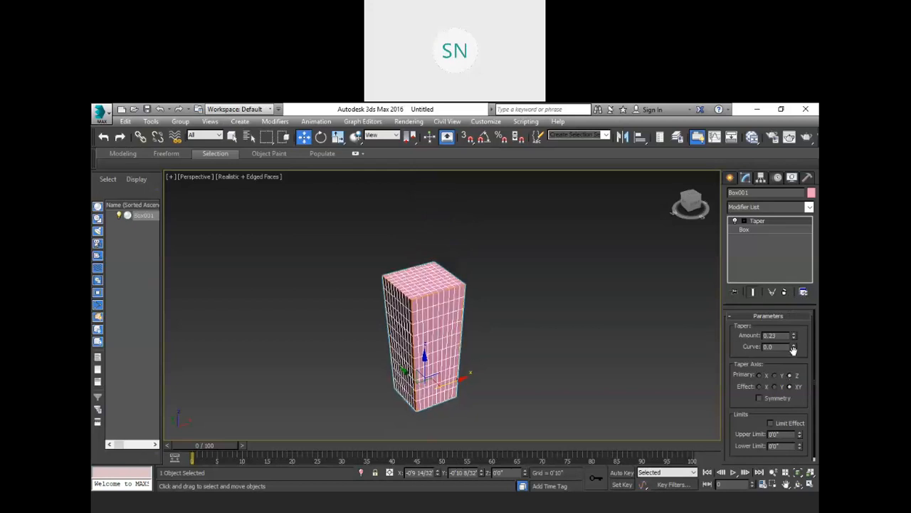
# - Set the Z-axis taper amount to -0.61 and the curve to -0.86 for a tower with concave sides
pyautogui.moveTo(793, 334)
pyautogui.mouseDown()
pyautogui.moveTo(793, 311)
pyautogui.moveTo(794, 349)
pyautogui.mouseUp()
pyautogui.moveTo(101, 360); pyautogui.dragTo(109, 381)
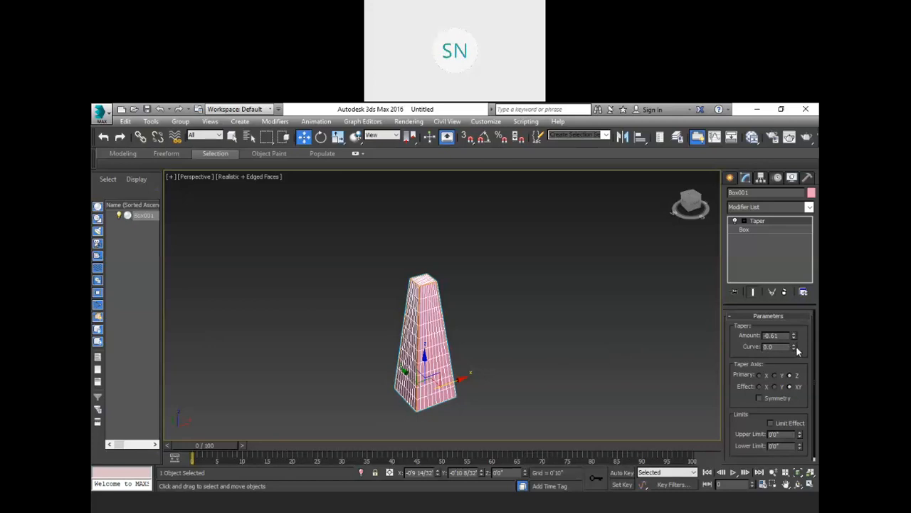
pyautogui.moveTo(795, 347); pyautogui.dragTo(195, 390)
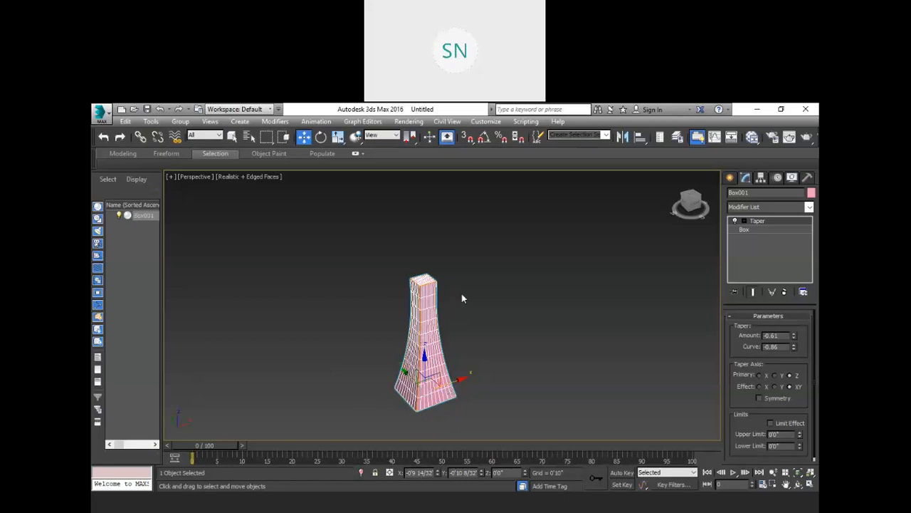
pyautogui.scroll(2, 470, 331)
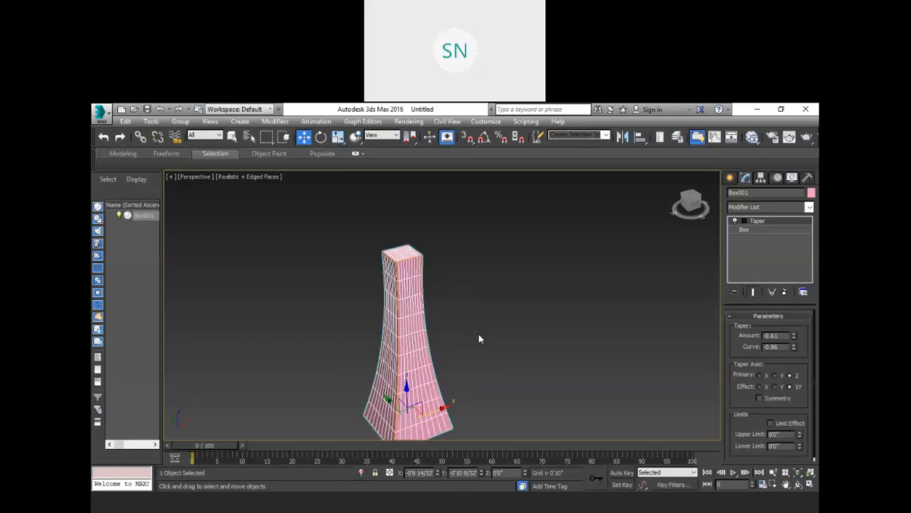
pyautogui.moveTo(476, 329); pyautogui.dragTo(475, 293, button='middle')
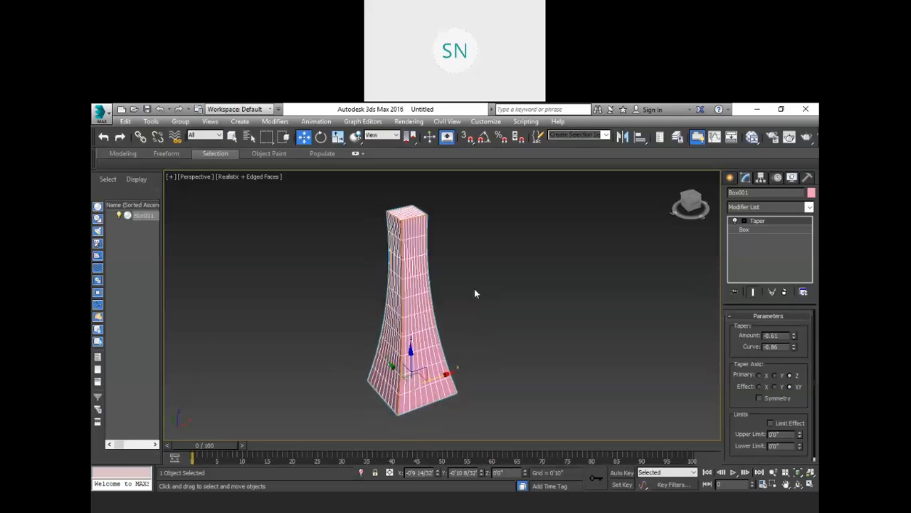
# - Delete the Taper modifier from the box and clear the selection
pyautogui.click(756, 222)
pyautogui.rightClick(756, 226)
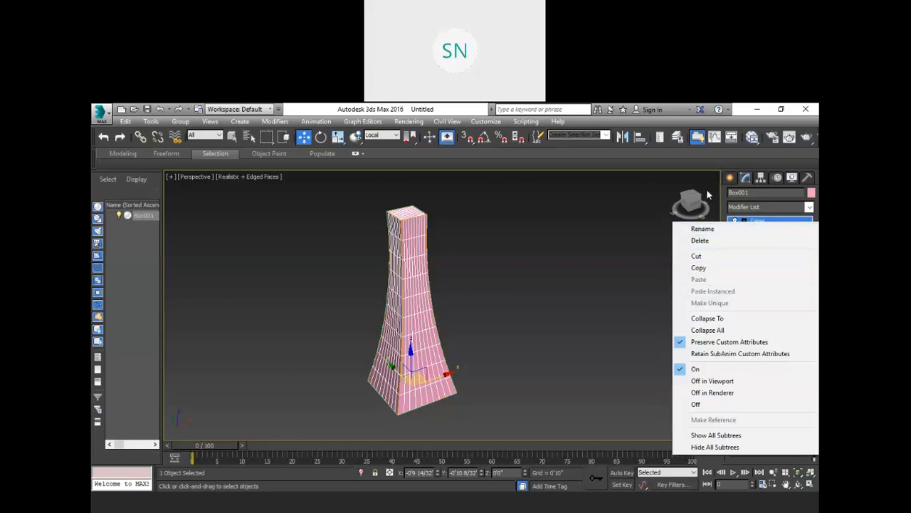
pyautogui.click(715, 241)
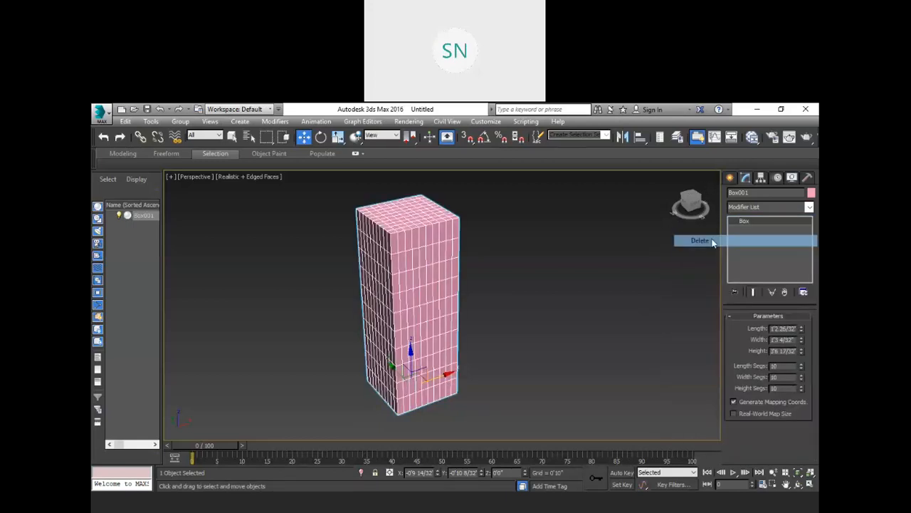
pyautogui.click(615, 268)
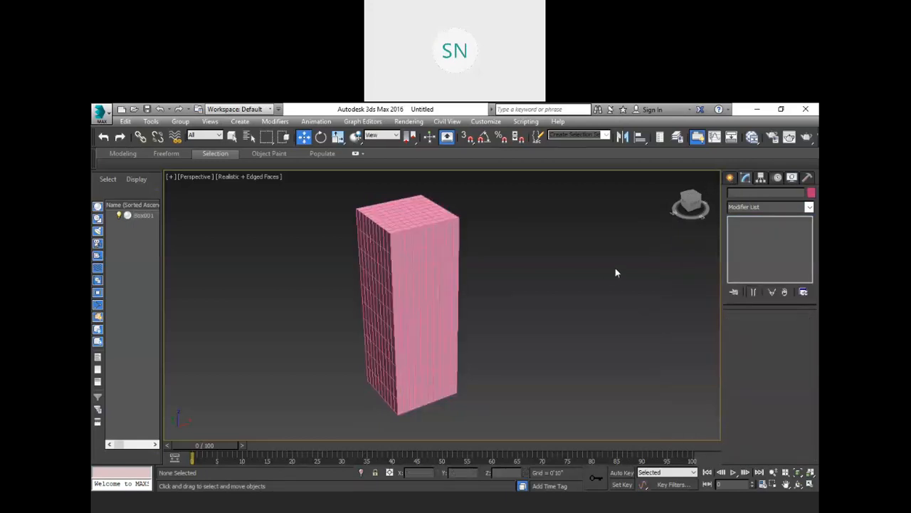
pyautogui.click(433, 264)
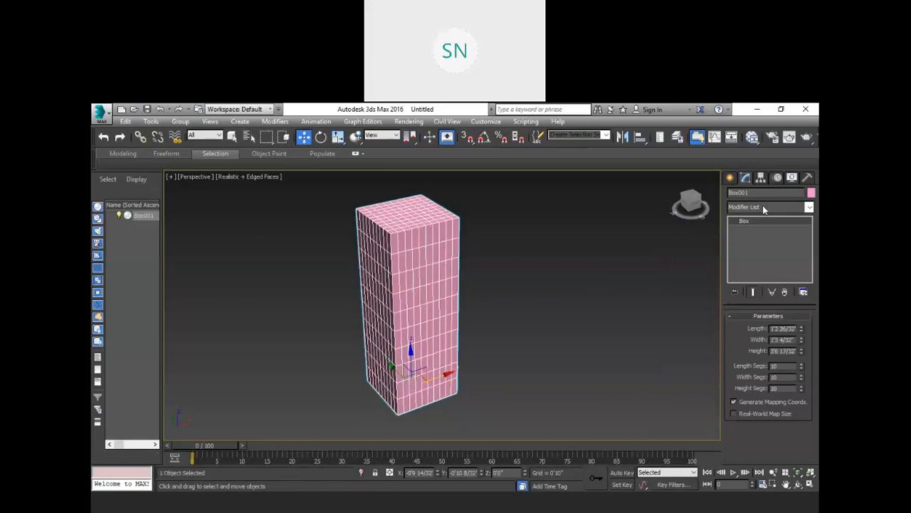
pyautogui.press('b')
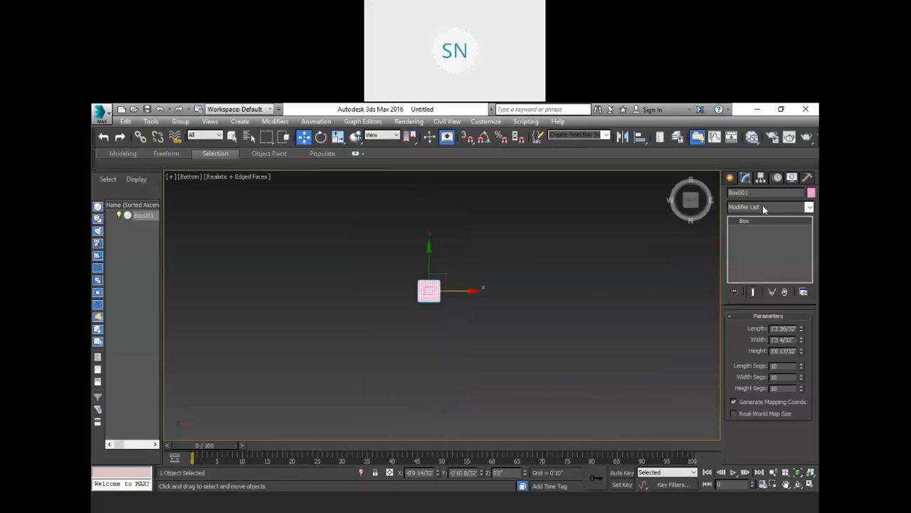
pyautogui.click(383, 307)
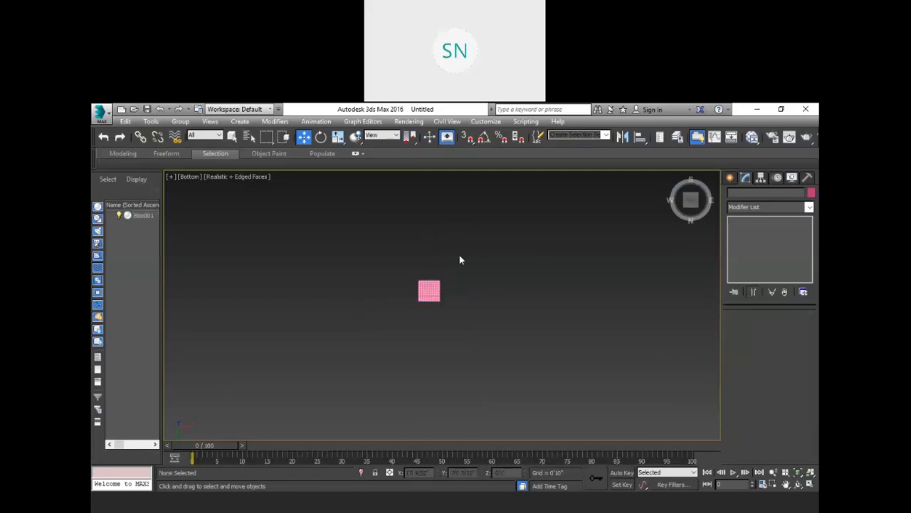
pyautogui.press('p')
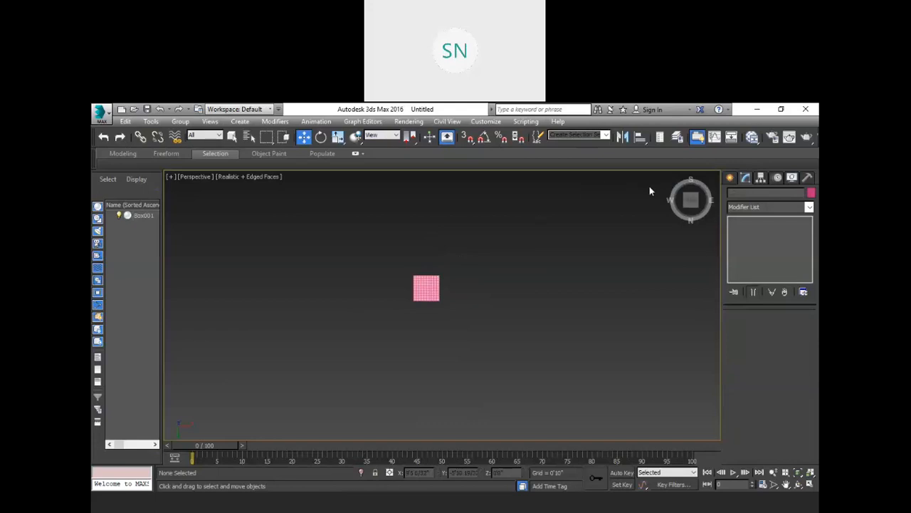
pyautogui.moveTo(673, 177)
pyautogui.click(675, 179)
# - Apply the Bend modifier to the tall segmented box
pyautogui.click(467, 254)
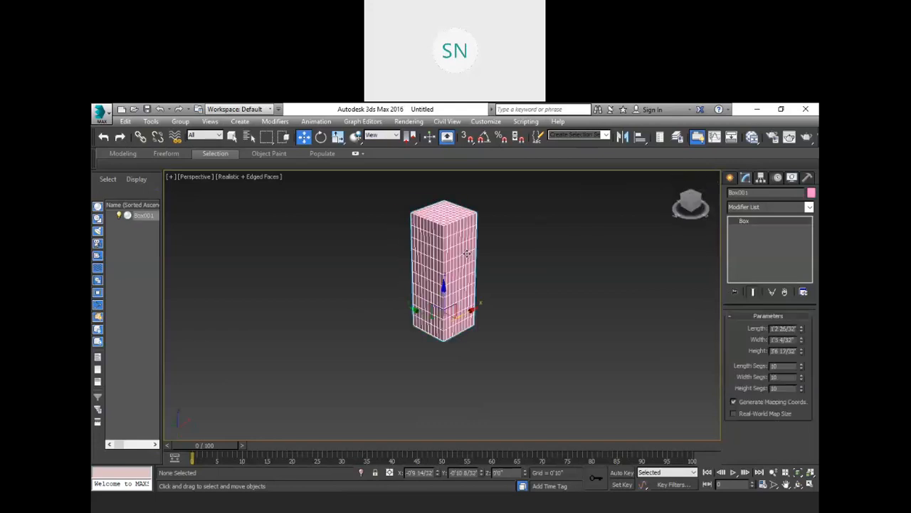
pyautogui.click(766, 207)
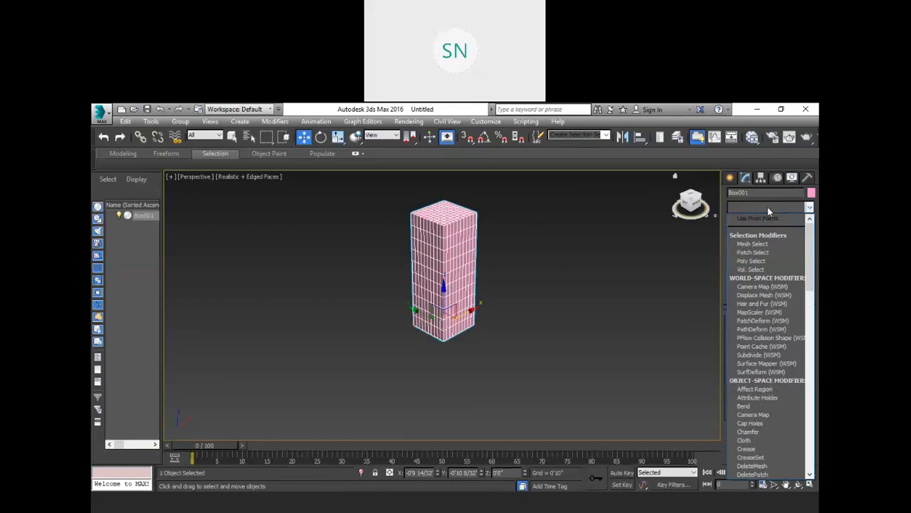
pyautogui.press('b')
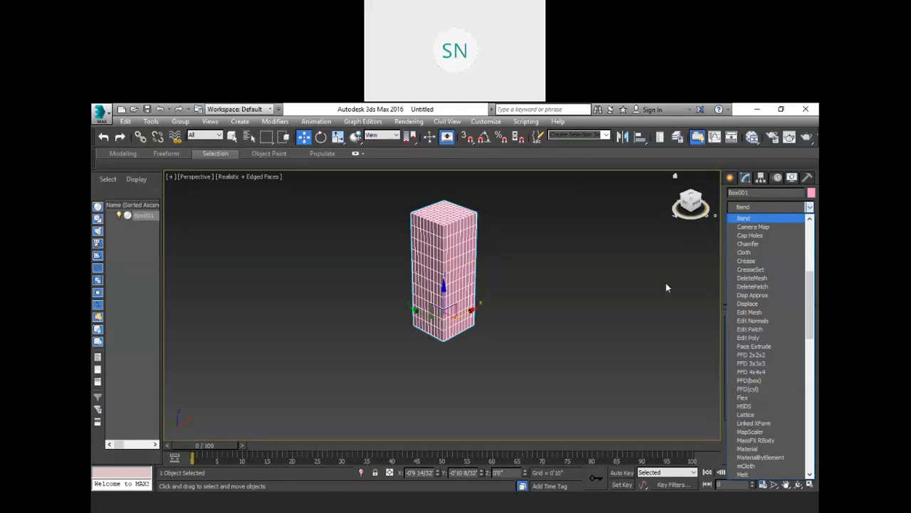
pyautogui.click(742, 218)
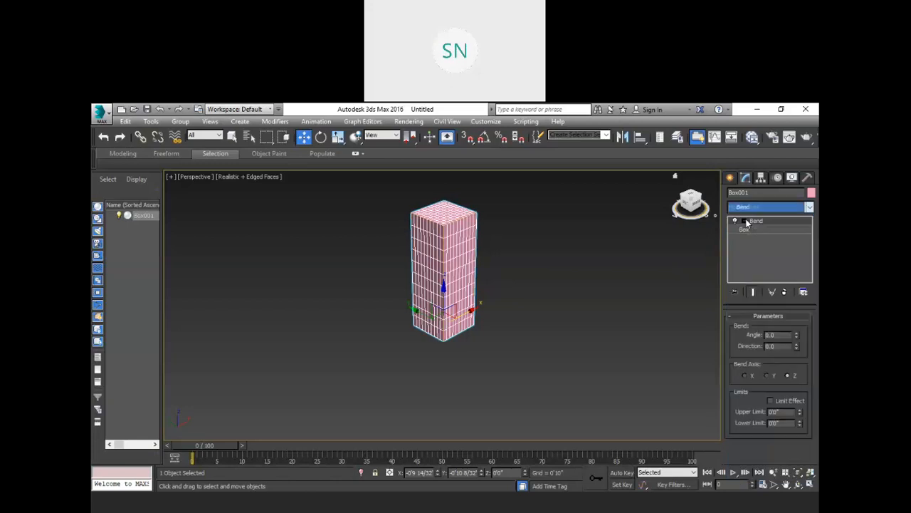
# - Bend the box along Z with an angle of 100 and a direction of -90
pyautogui.moveTo(797, 335); pyautogui.dragTo(154, 228)
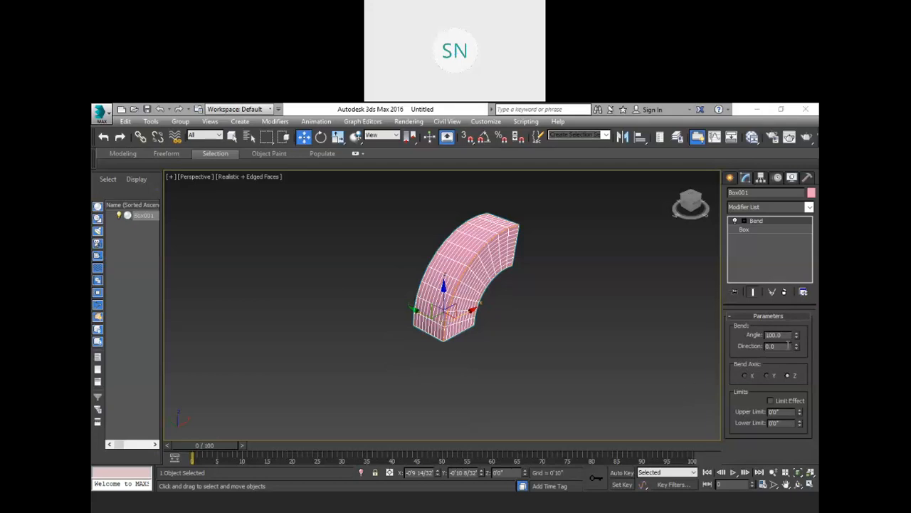
pyautogui.moveTo(797, 348); pyautogui.dragTo(809, 400)
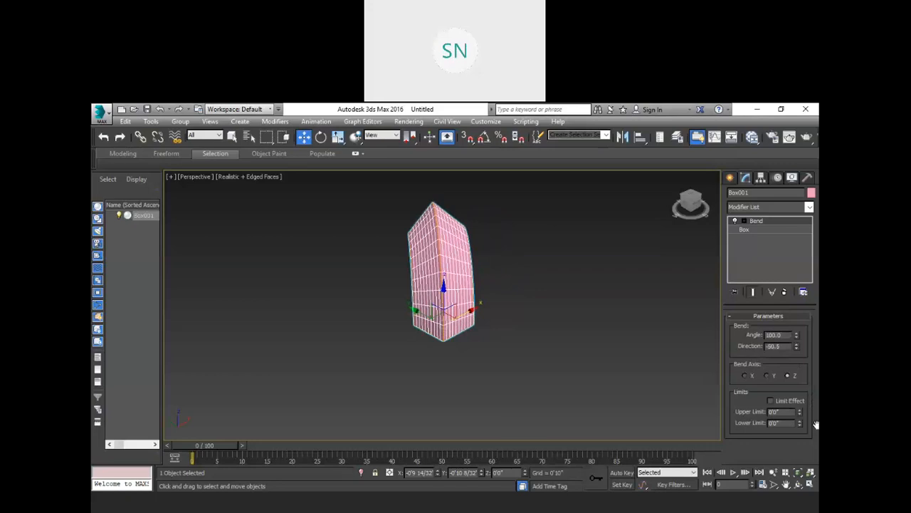
pyautogui.moveTo(783, 346); pyautogui.dragTo(738, 337)
pyautogui.write('-90')
pyautogui.press('Return')
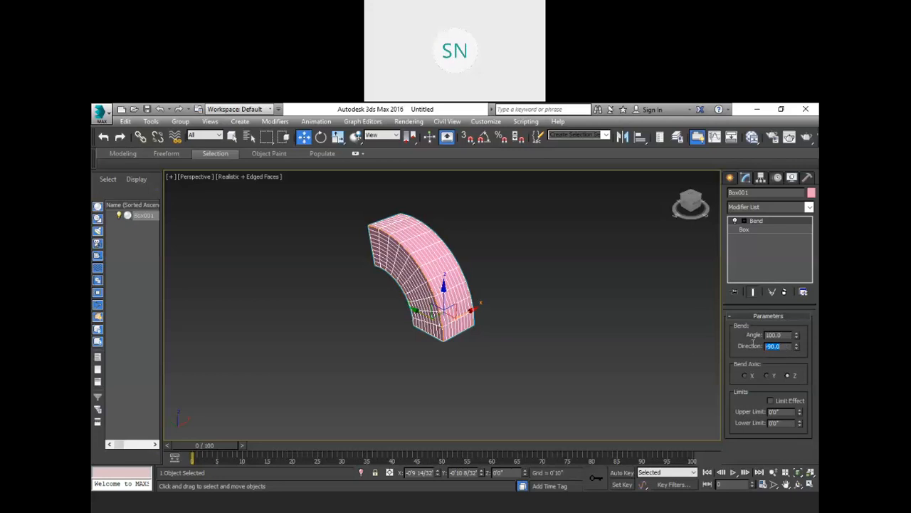
# - Try bend directions of 180 and 90, and reset both the direction and the angle to 0
pyautogui.write('1')
pyautogui.write('80')
pyautogui.press('Return')
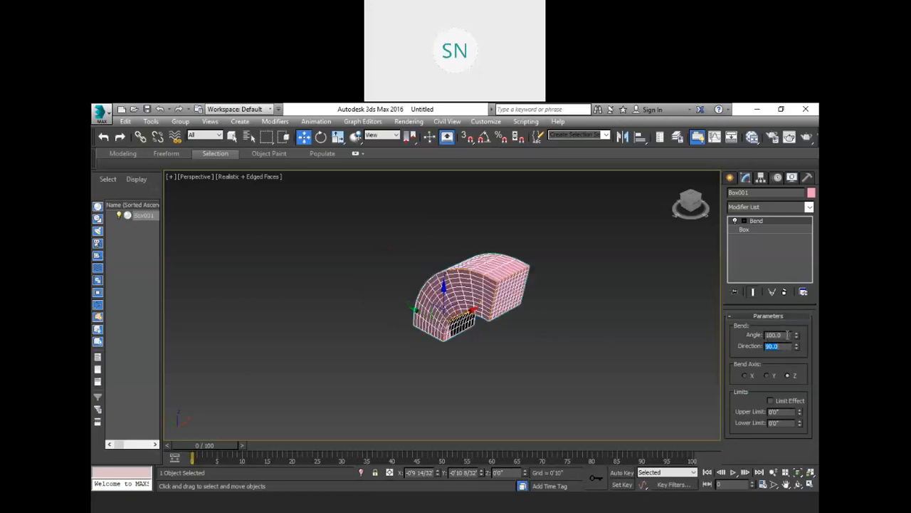
pyautogui.write('90')
pyautogui.press('Return')
pyautogui.write('0')
pyautogui.press('Return')
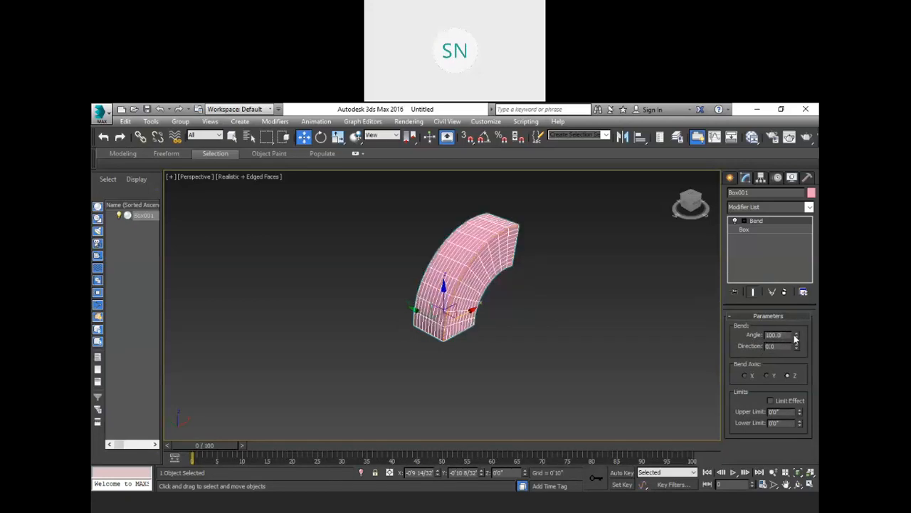
pyautogui.rightClick(795, 336)
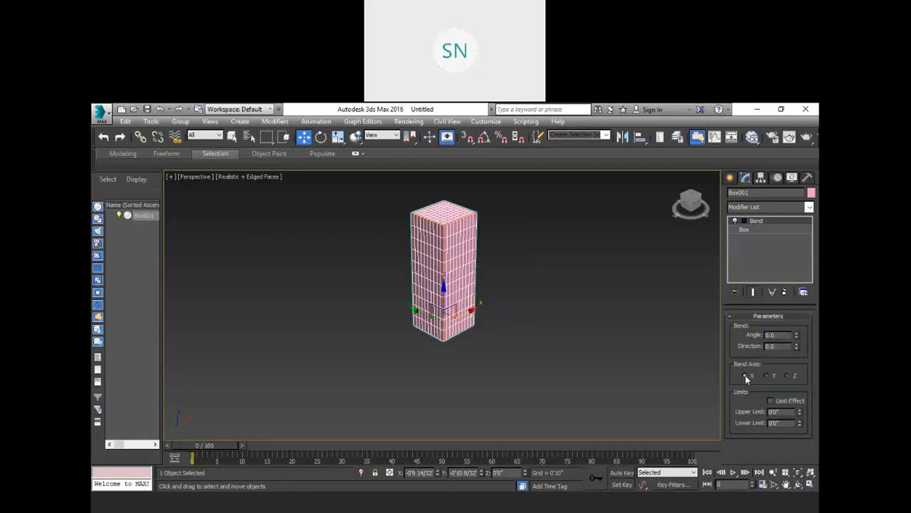
# - Try an X-axis bend with an angle of 87.5 and a direction of 81.5, and undo both values
pyautogui.moveTo(797, 335); pyautogui.dragTo(812, 198)
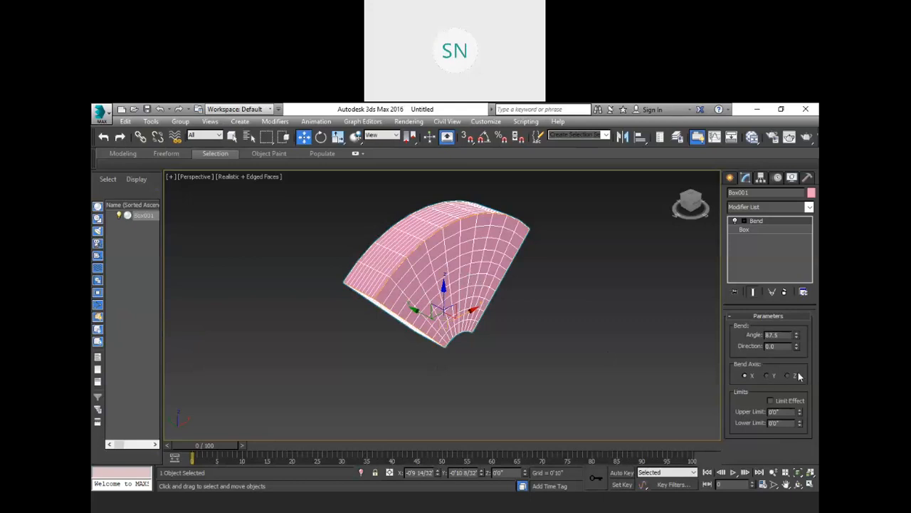
pyautogui.moveTo(797, 347); pyautogui.dragTo(269, 256)
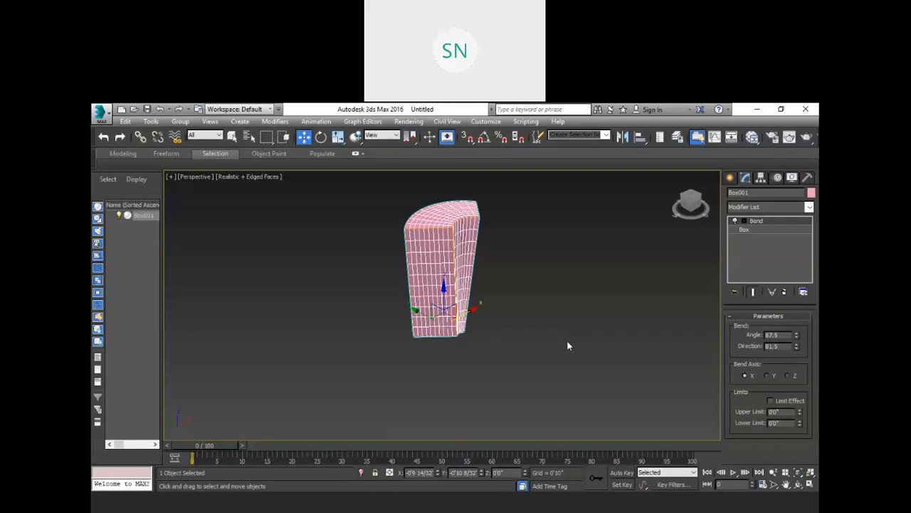
pyautogui.hotkey('ctrl', 'z')
pyautogui.hotkey('ctrl', 'z')
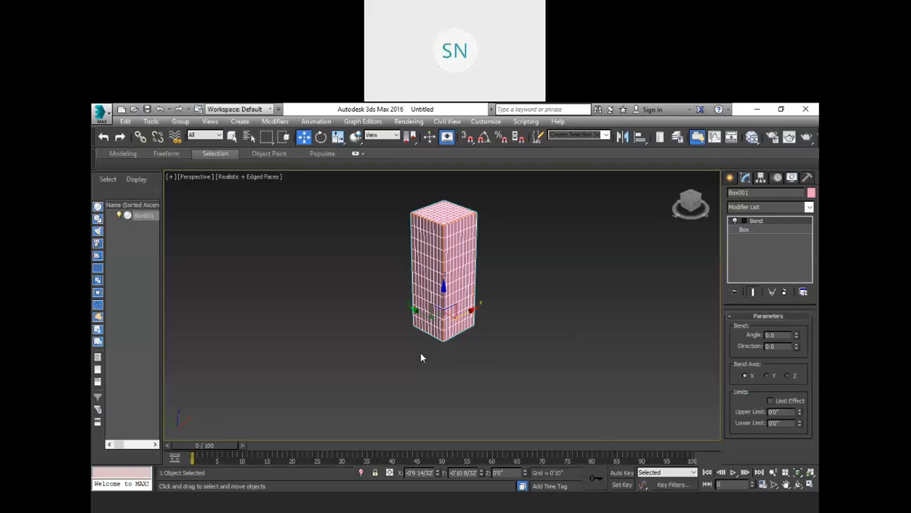
# - Delete the box and close 3ds Max without saving the scene
pyautogui.press('Delete')
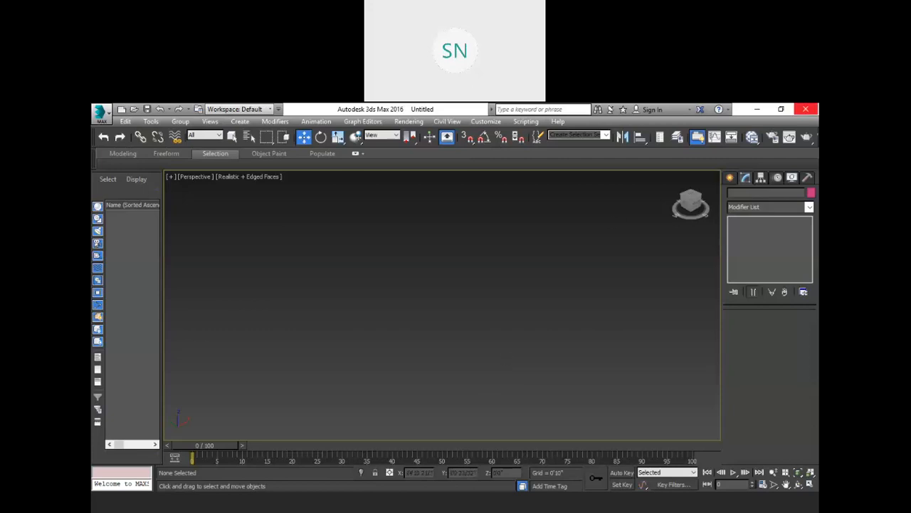
pyautogui.click(805, 109)
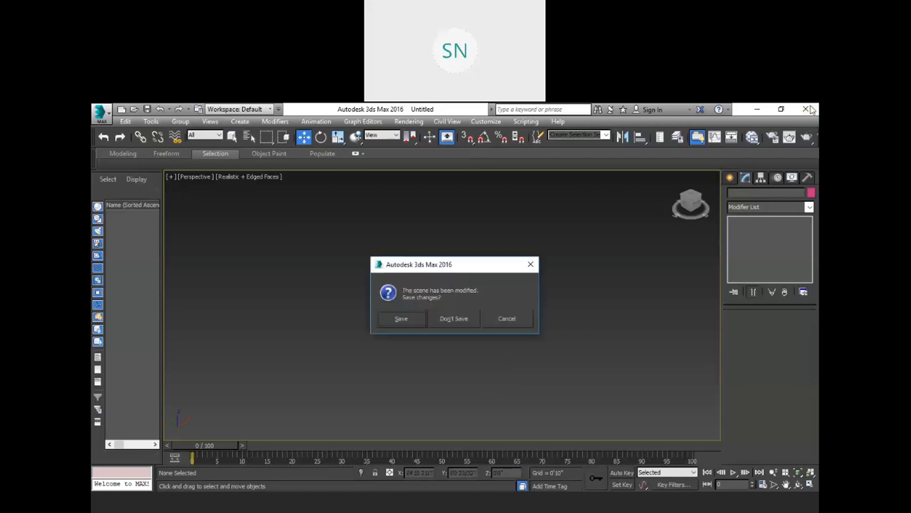
pyautogui.click(455, 319)
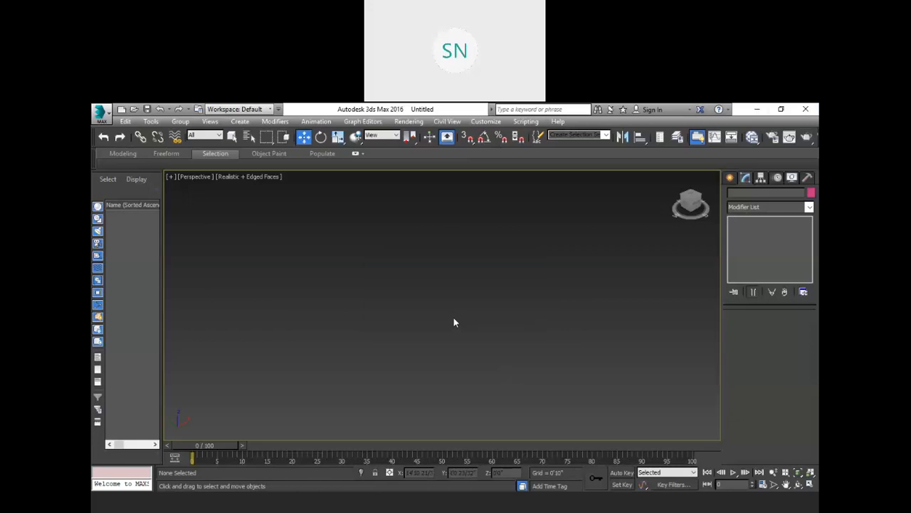
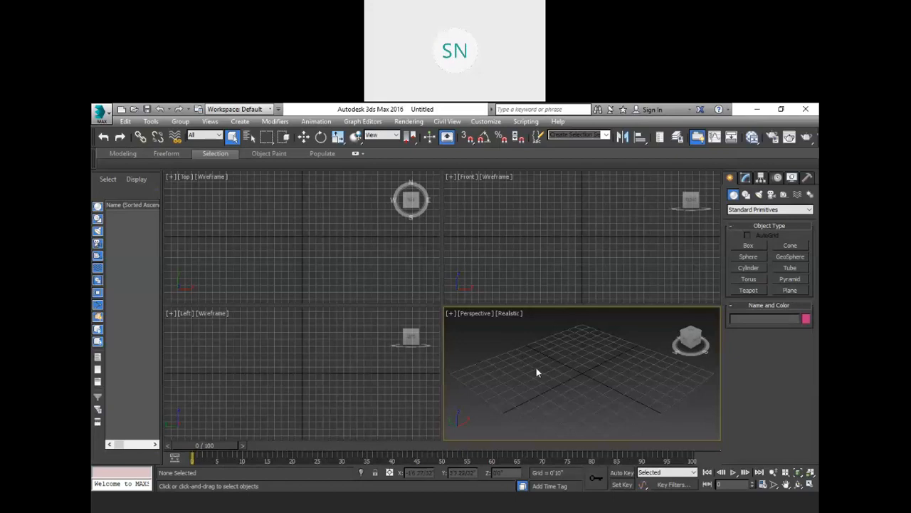
# - Draw a steep, slightly slanted two-point spline line in a maximized Front view, to the right of the origin
pyautogui.hotkey('alt', 'w')
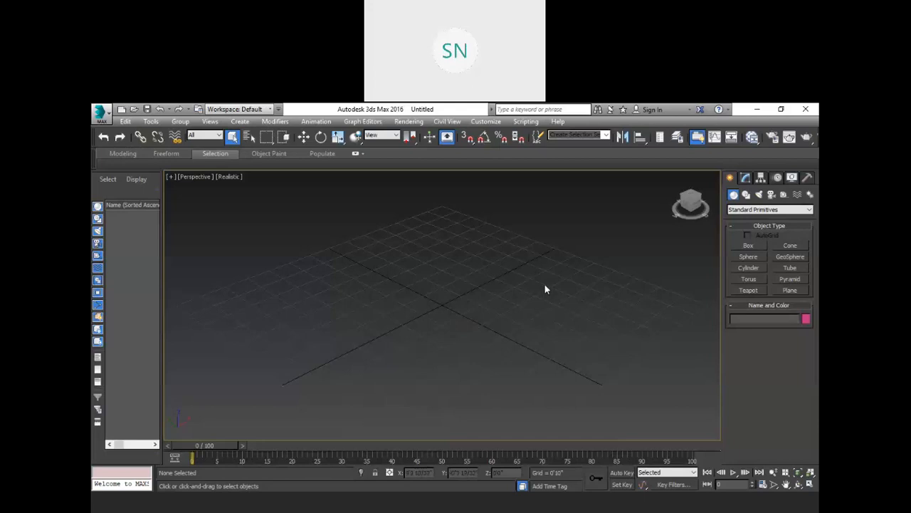
pyautogui.press('f')
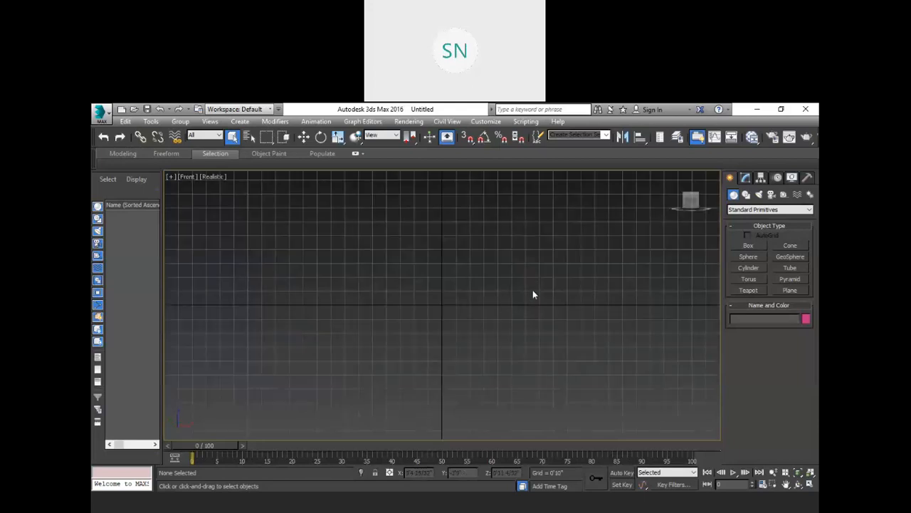
pyautogui.click(746, 195)
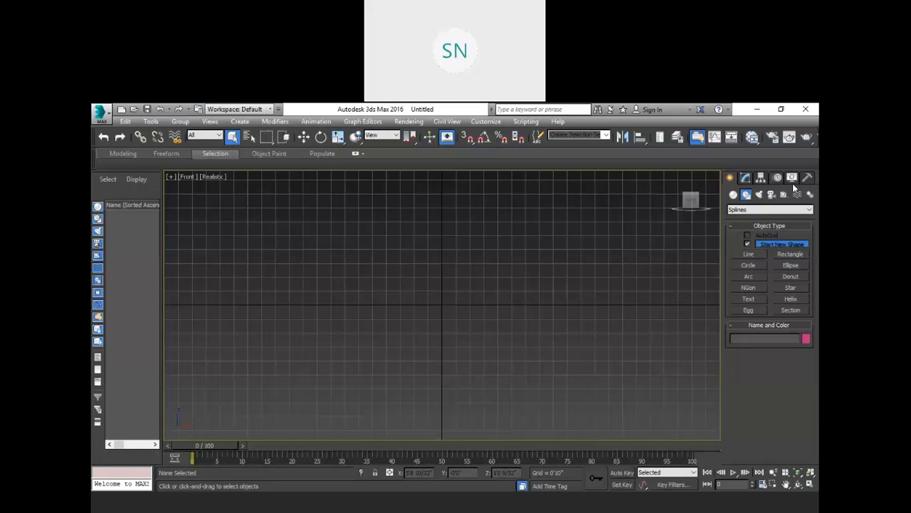
pyautogui.click(747, 256)
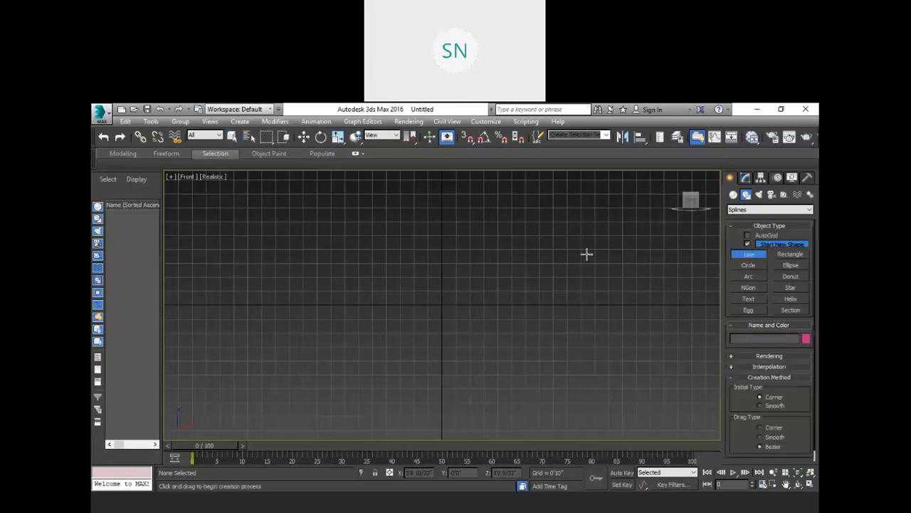
pyautogui.click(561, 201)
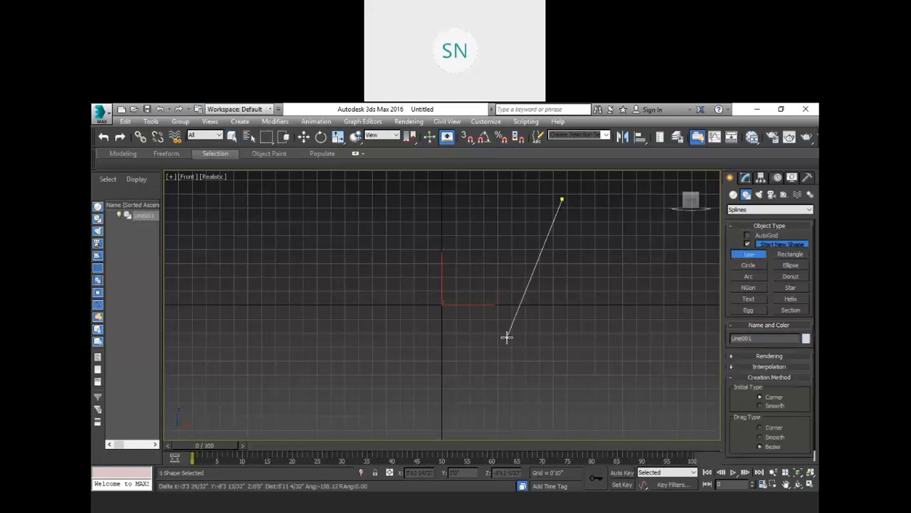
pyautogui.click(516, 400)
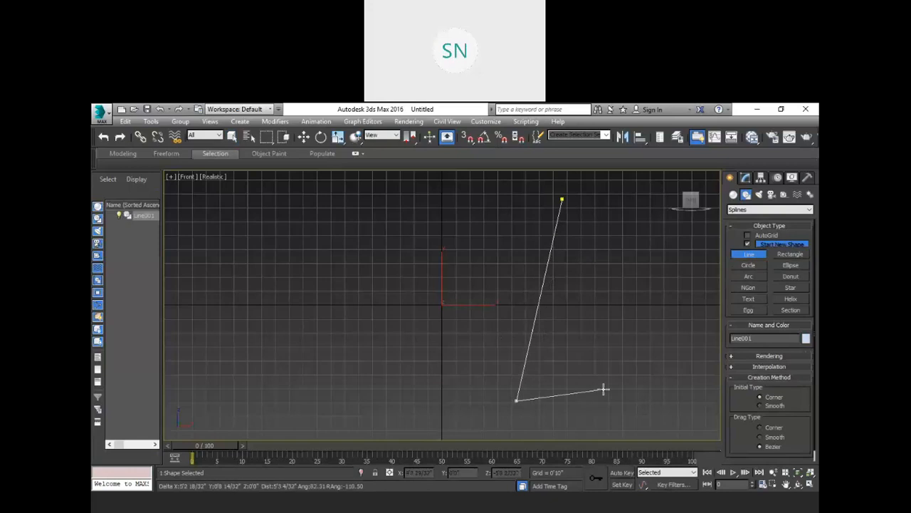
pyautogui.rightClick(604, 389)
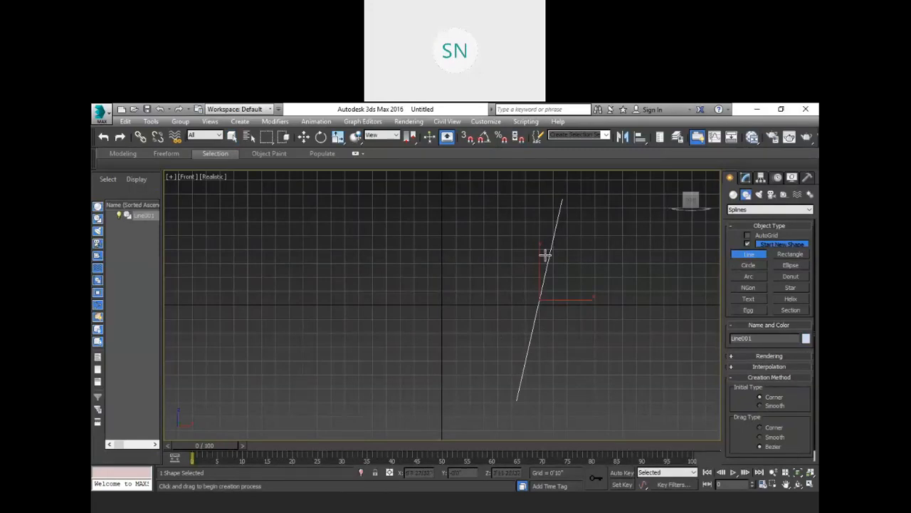
# - Move only the line's pivot along the X axis to the origin, setting its X position to 0
pyautogui.keyDown('alt'); pyautogui.moveTo(531, 252); pyautogui.dragTo(563, 280, button='middle'); pyautogui.keyUp('alt')
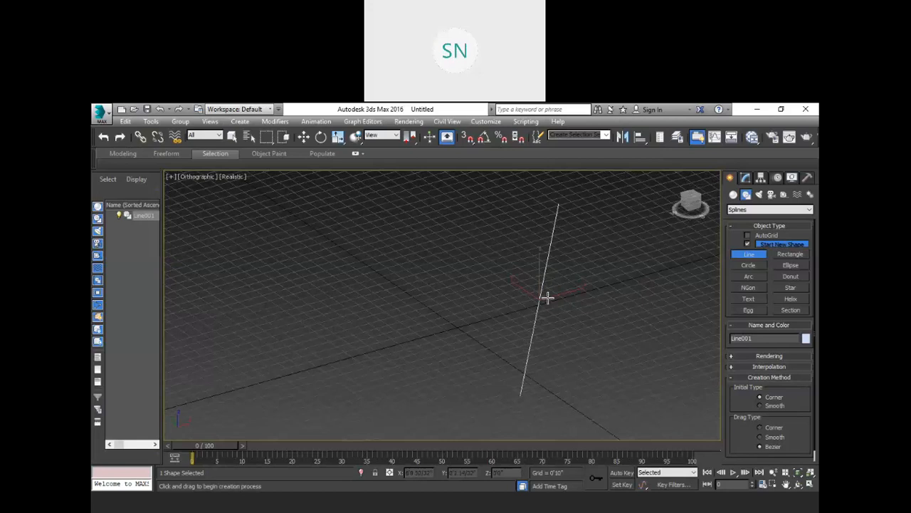
pyautogui.click(762, 178)
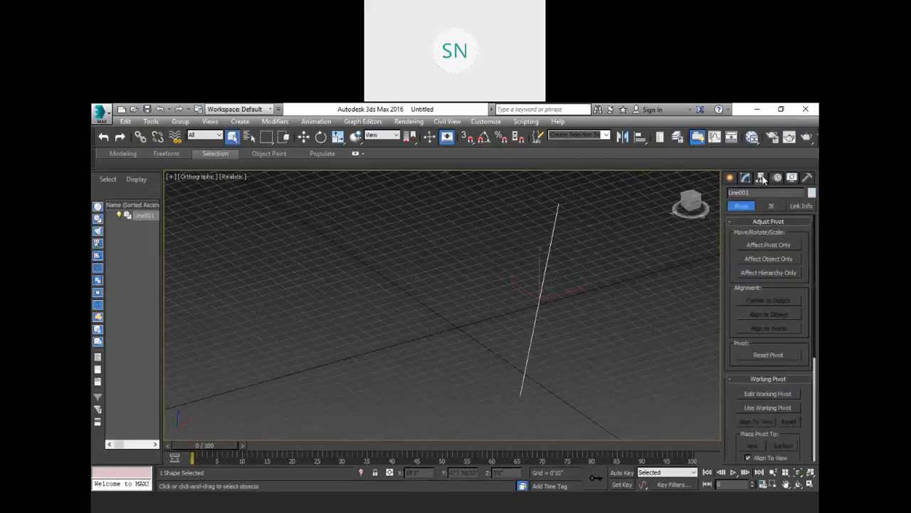
pyautogui.click(748, 245)
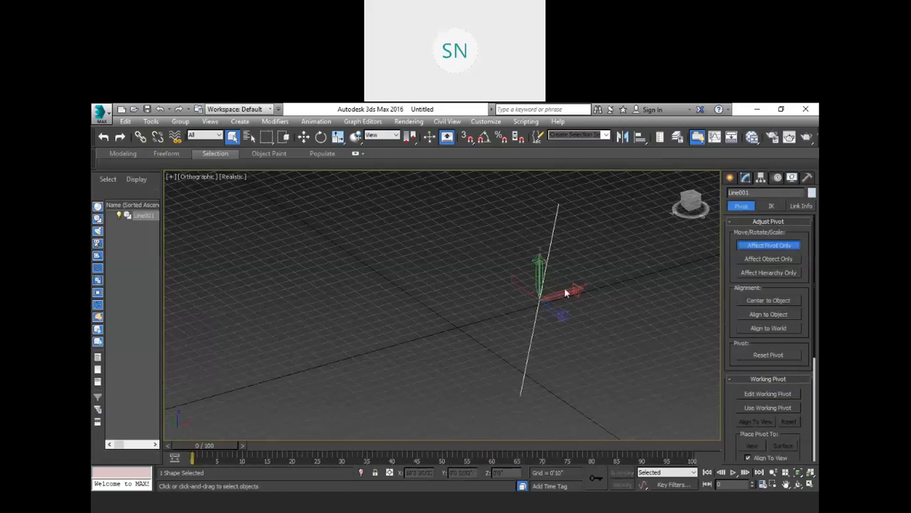
pyautogui.press('w')
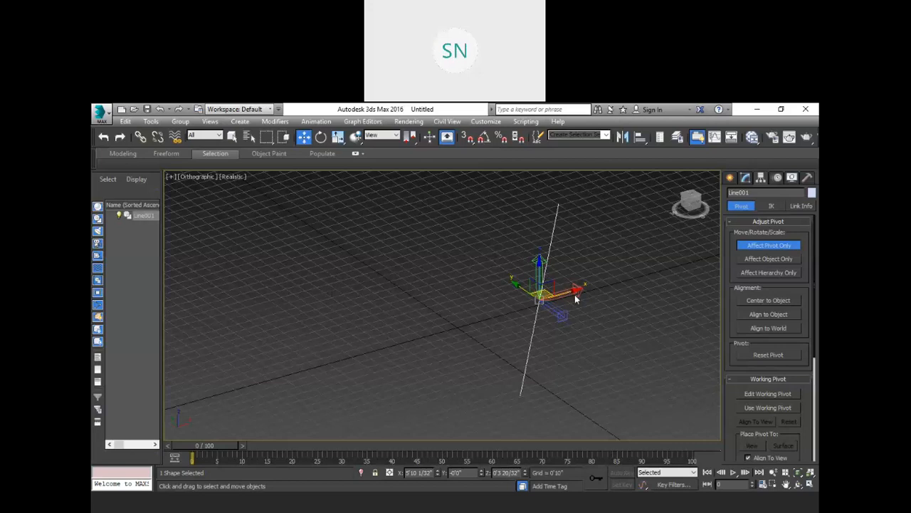
pyautogui.moveTo(574, 294); pyautogui.dragTo(486, 313)
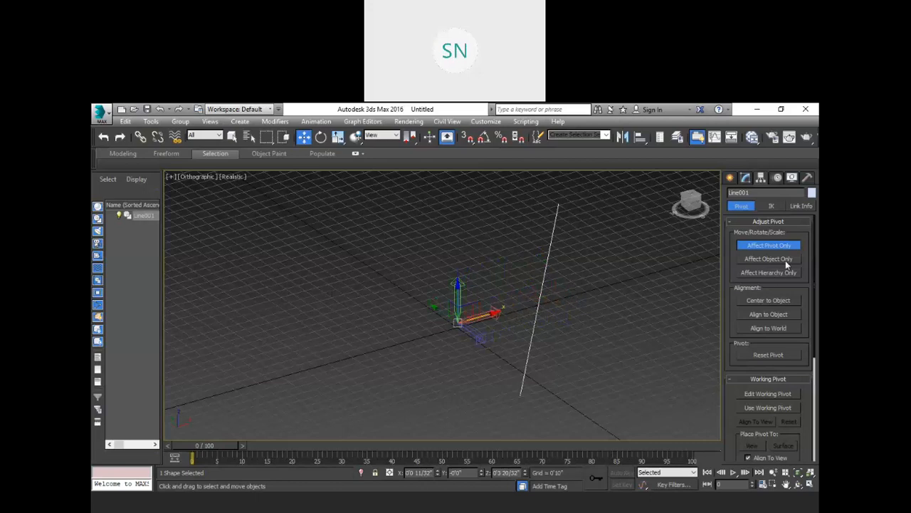
pyautogui.rightClick(438, 472)
pyautogui.click(774, 245)
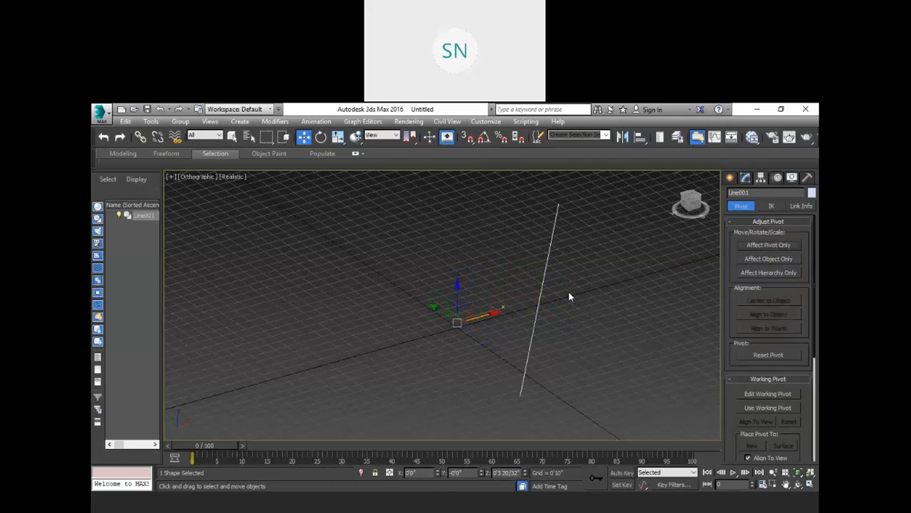
# - Apply a Lathe modifier to the slanted line so it revolves around the relocated pivot
pyautogui.click(589, 268)
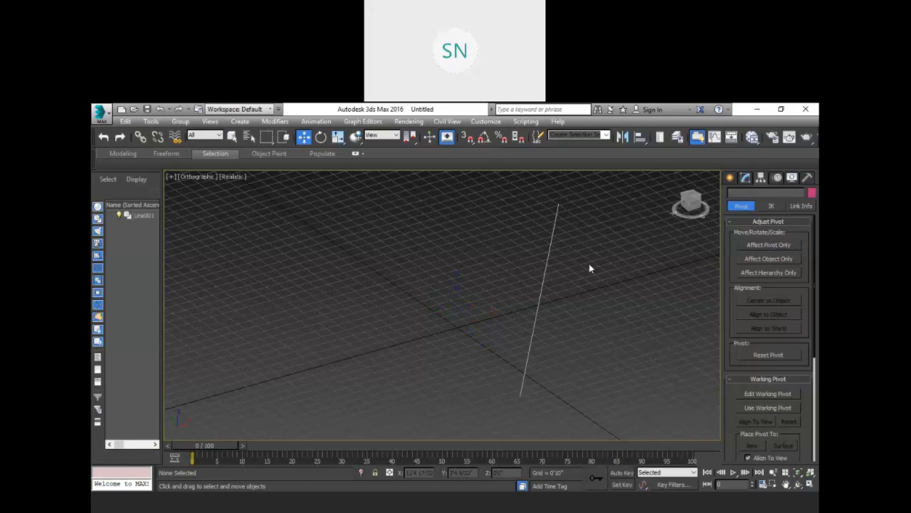
pyautogui.click(546, 255)
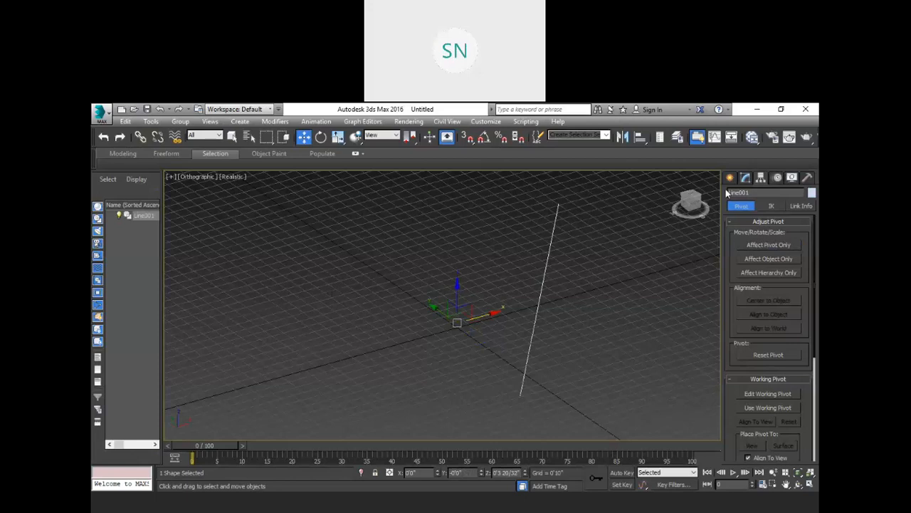
pyautogui.click(746, 177)
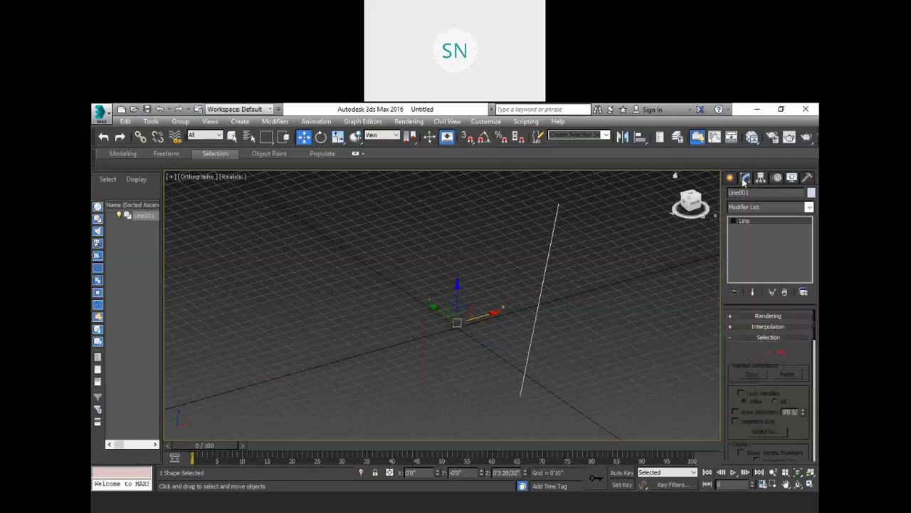
pyautogui.click(770, 206)
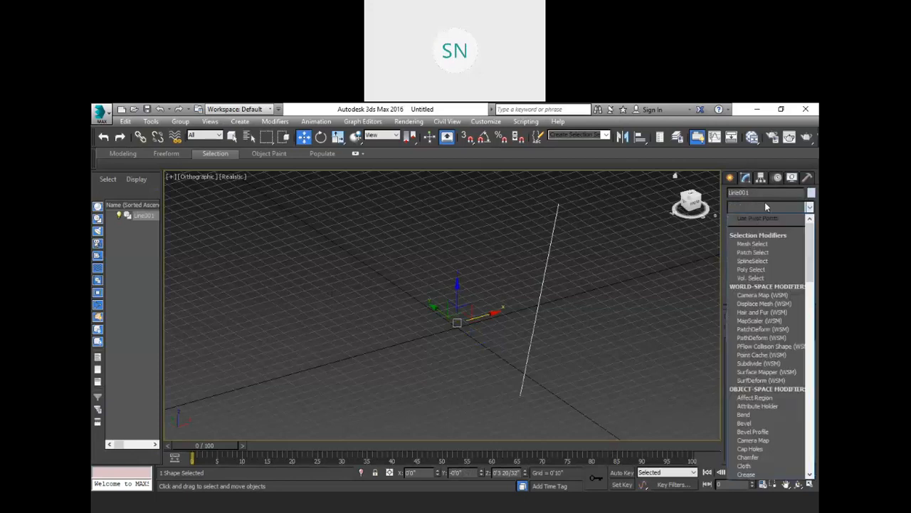
pyautogui.press('l')
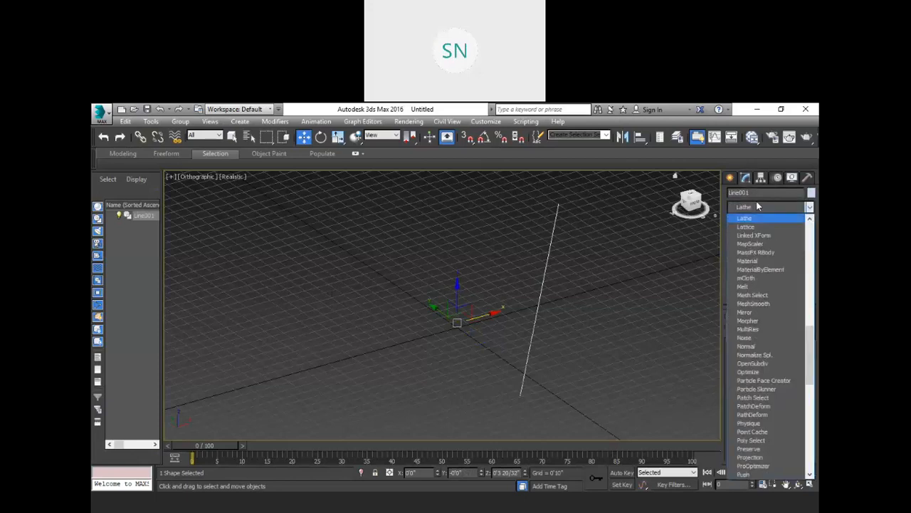
pyautogui.click(761, 218)
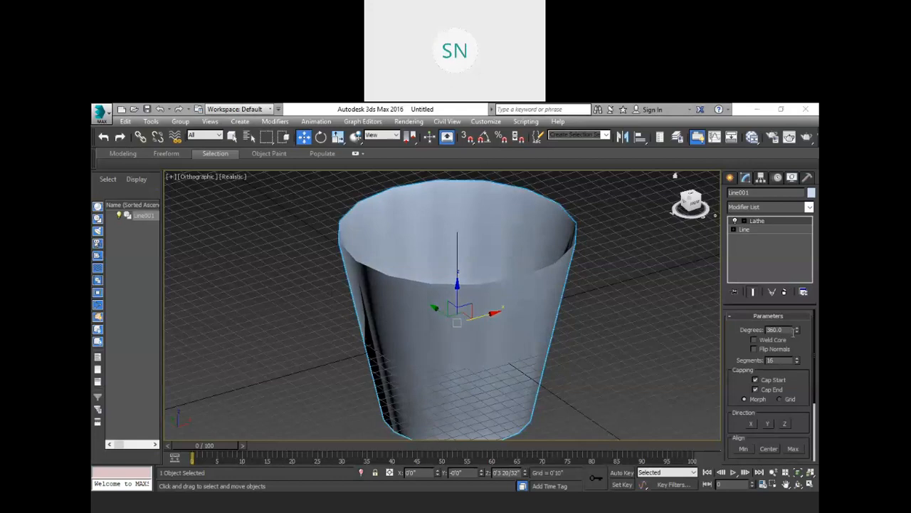
# - Vary the Lathe sweep through 79.5 and 161 degrees, and leave it at 114 degrees
pyautogui.moveTo(799, 324); pyautogui.dragTo(166, 241)
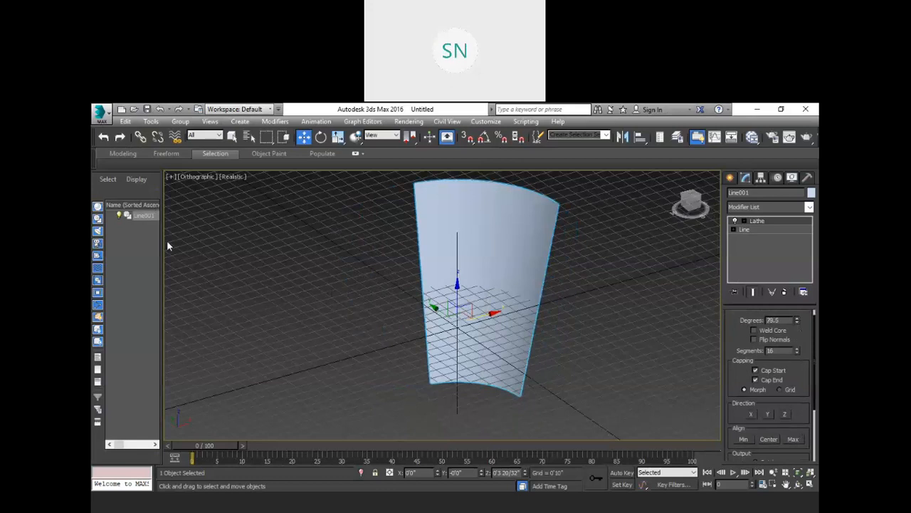
pyautogui.click(166, 153)
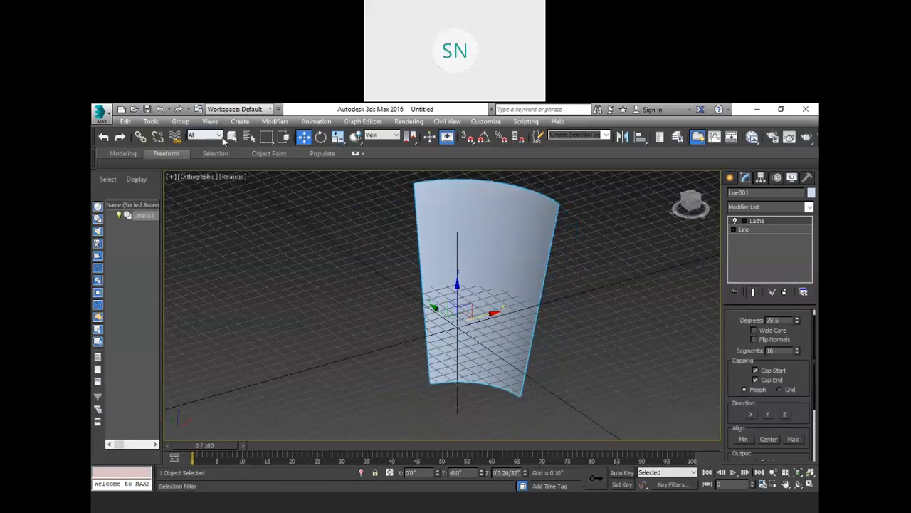
pyautogui.moveTo(799, 321); pyautogui.dragTo(581, 251)
pyautogui.moveTo(800, 326); pyautogui.dragTo(809, 456)
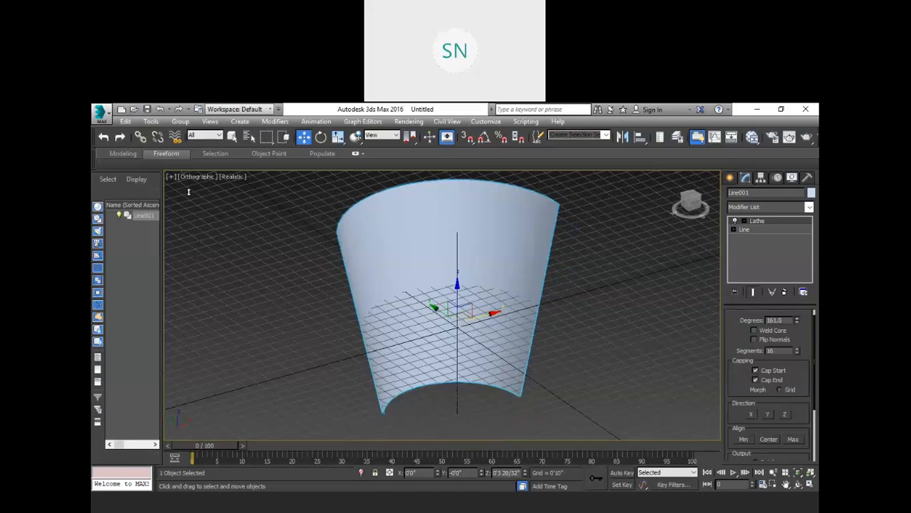
pyautogui.moveTo(214, 197); pyautogui.dragTo(223, 163)
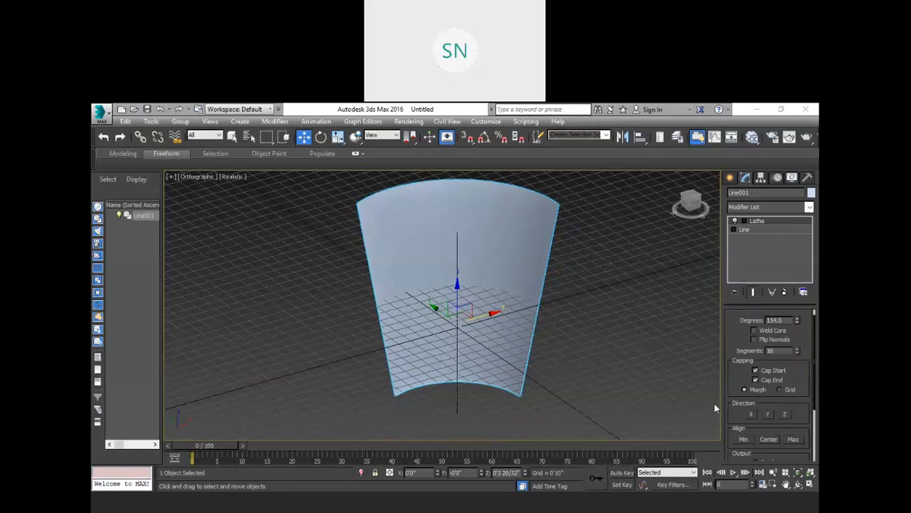
# - Delete the lathed line from the scene
pyautogui.click(650, 349)
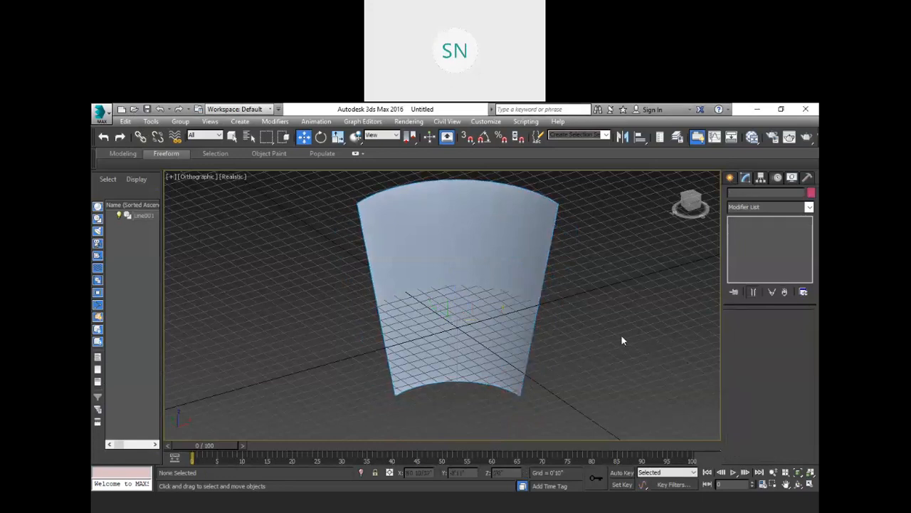
pyautogui.click(538, 254)
pyautogui.press('Delete')
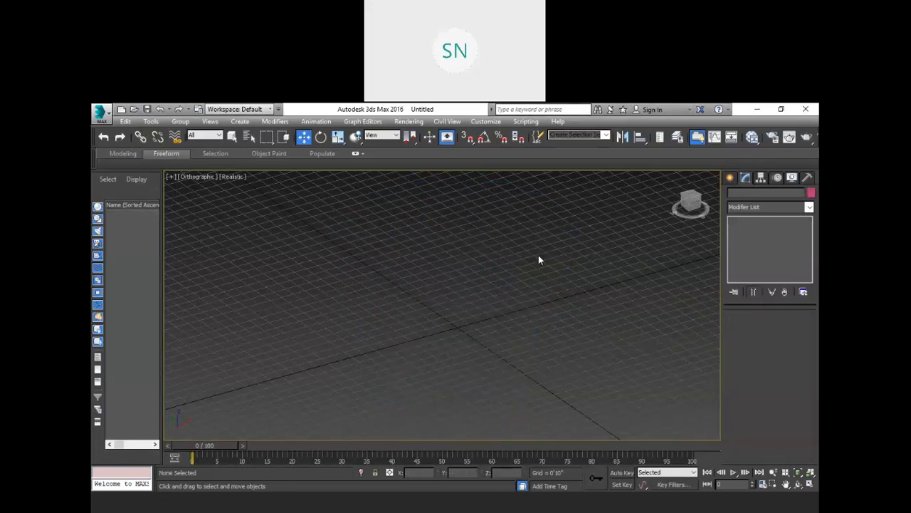
# - Create a box about 6'10" long, 6'3" wide and 3' high over the grid centre in a Perspective view
pyautogui.press('p')
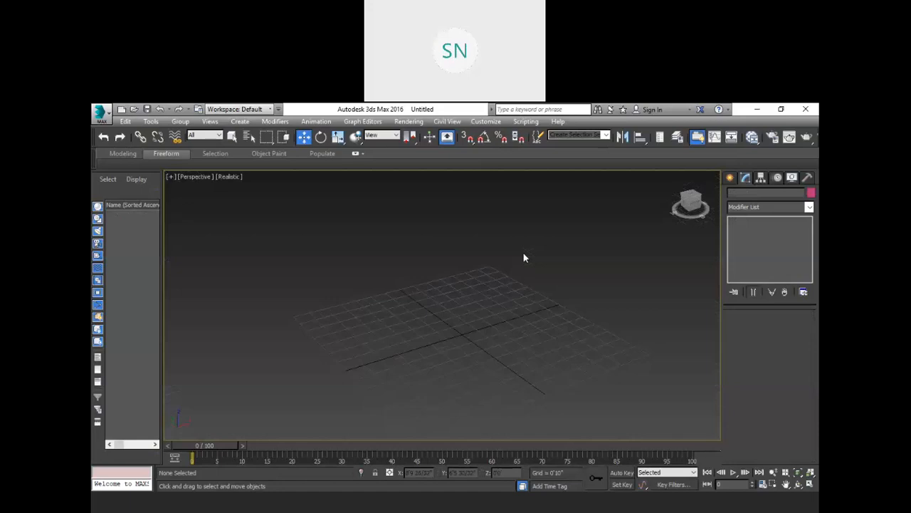
pyautogui.moveTo(506, 334); pyautogui.dragTo(493, 276, button='middle')
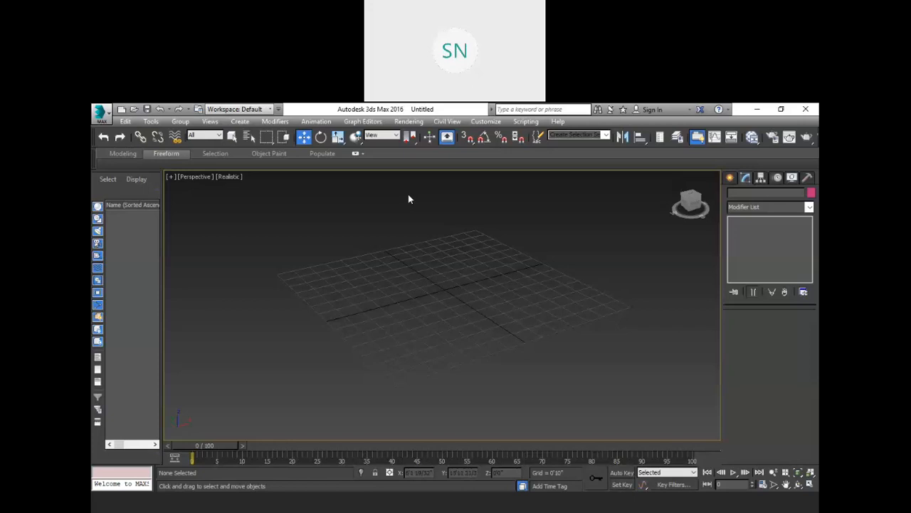
pyautogui.click(730, 178)
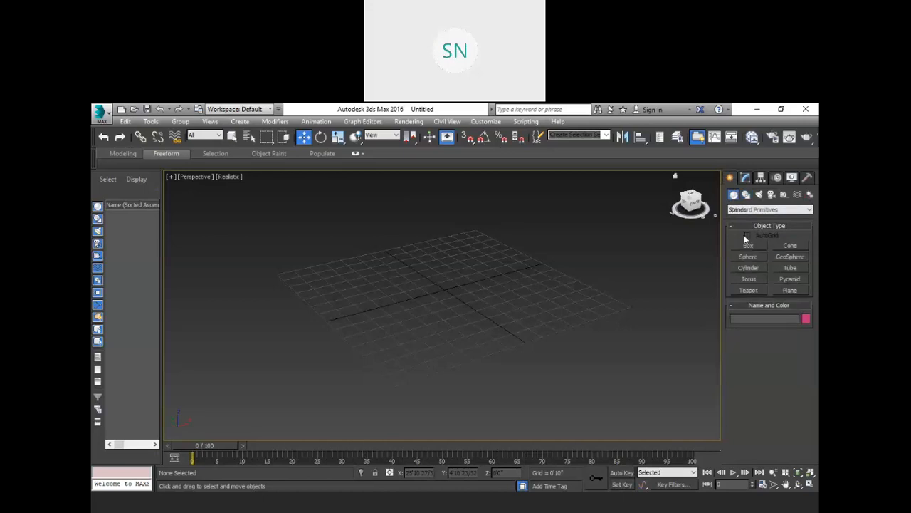
pyautogui.click(747, 245)
pyautogui.moveTo(435, 344); pyautogui.dragTo(465, 258)
pyautogui.click(470, 178)
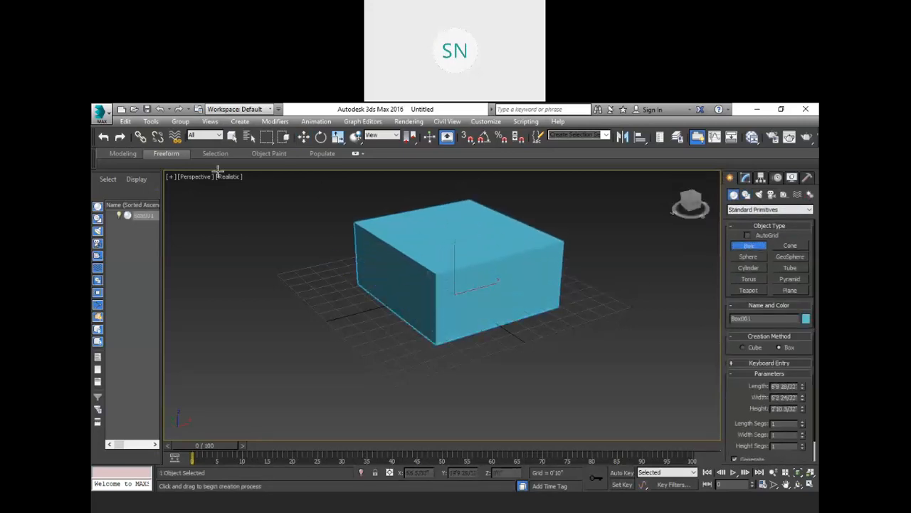
# - Show edged faces in the viewport and set the box's length, width and height segments to 5 each
pyautogui.click(229, 177)
pyautogui.click(281, 226)
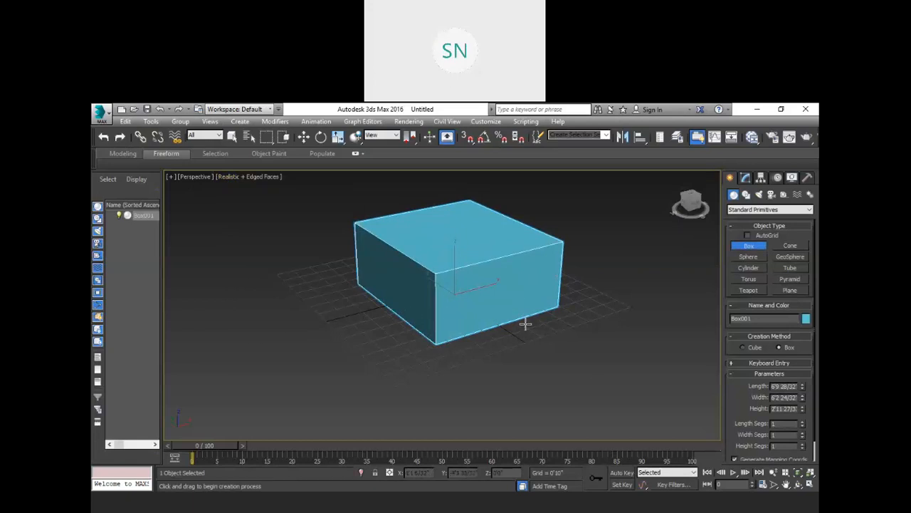
pyautogui.click(779, 423)
pyautogui.write('5')
pyautogui.press('Tab')
pyautogui.write('5')
pyautogui.moveTo(786, 447); pyautogui.dragTo(757, 447)
pyautogui.write('5')
pyautogui.click(781, 430)
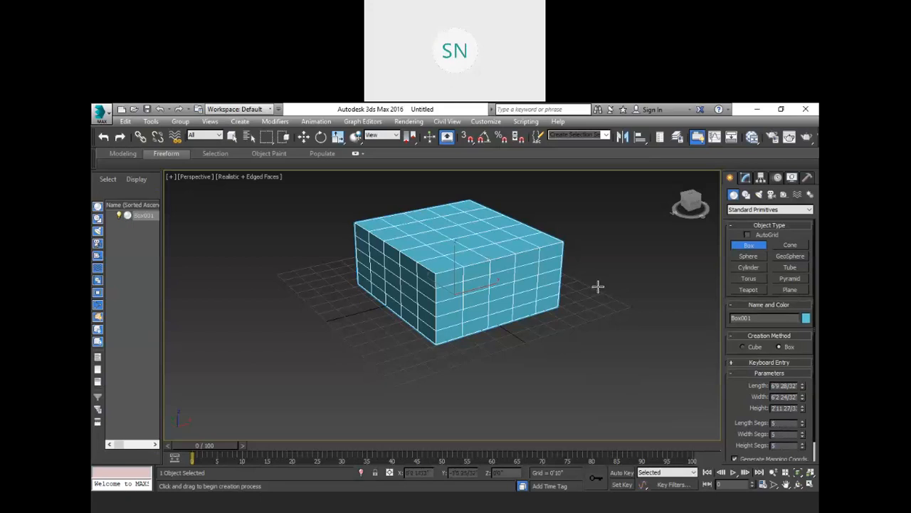
# - Try converting the whole box to an Editable Poly, and undo the conversion
pyautogui.press('w')
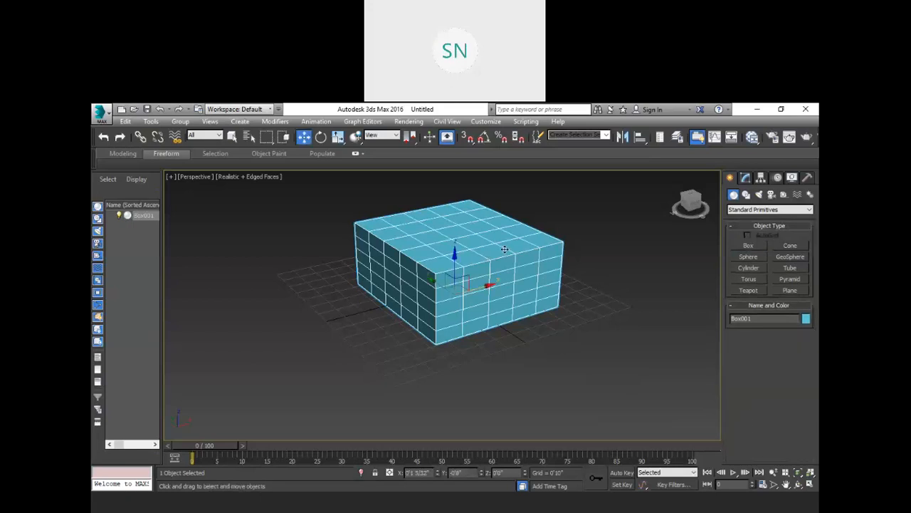
pyautogui.rightClick(501, 249)
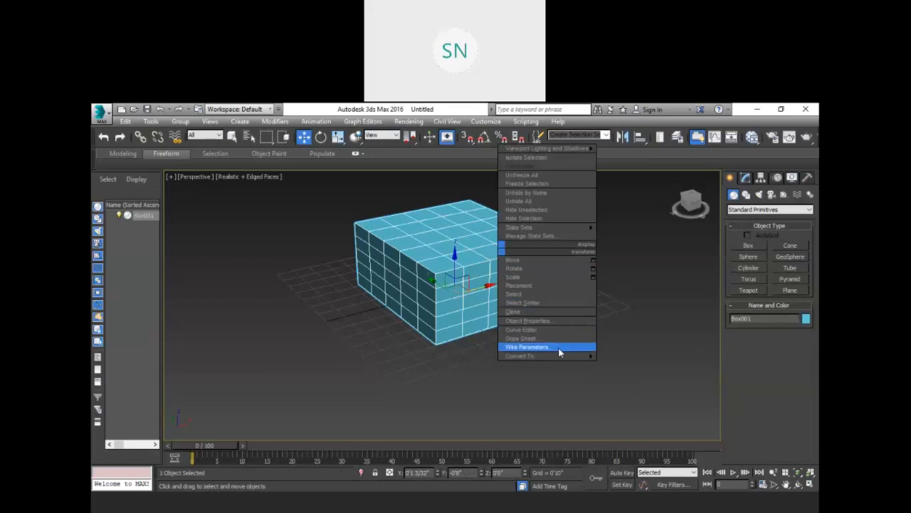
pyautogui.moveTo(563, 356)
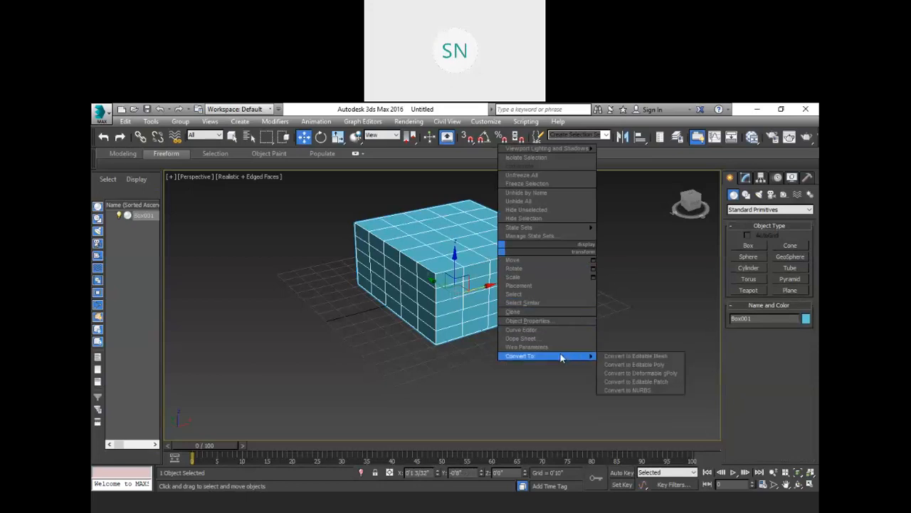
pyautogui.click(640, 364)
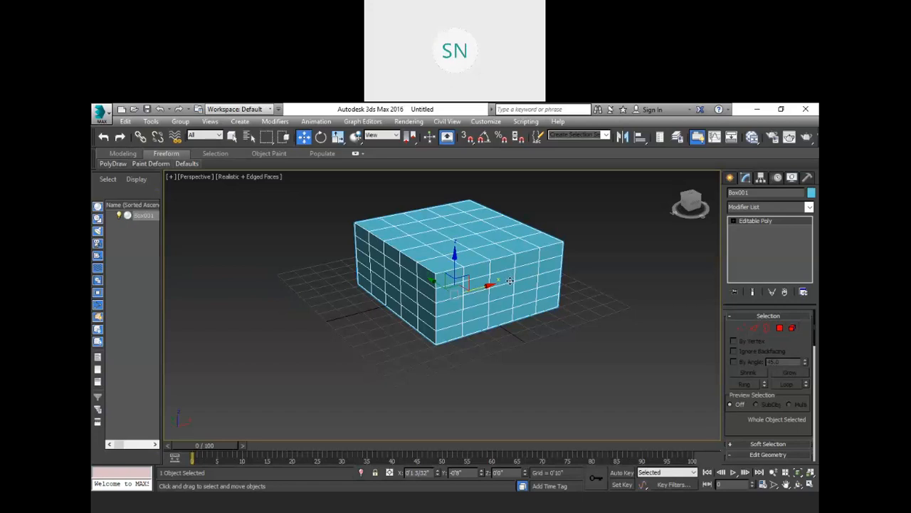
pyautogui.hotkey('ctrl', 'z')
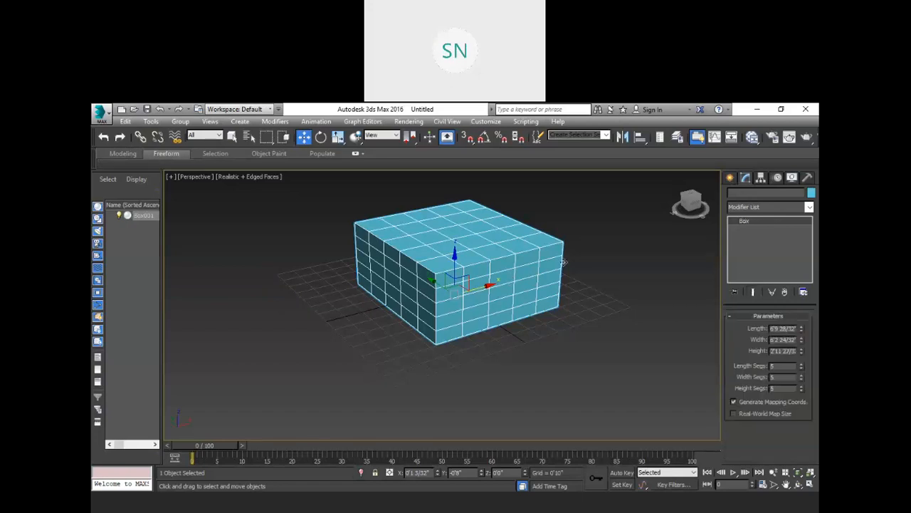
# - Reselect the box, convert its base entry in the modifier stack to Editable Poly, and undo that conversion
pyautogui.click(599, 264)
pyautogui.click(545, 274)
pyautogui.rightClick(751, 222)
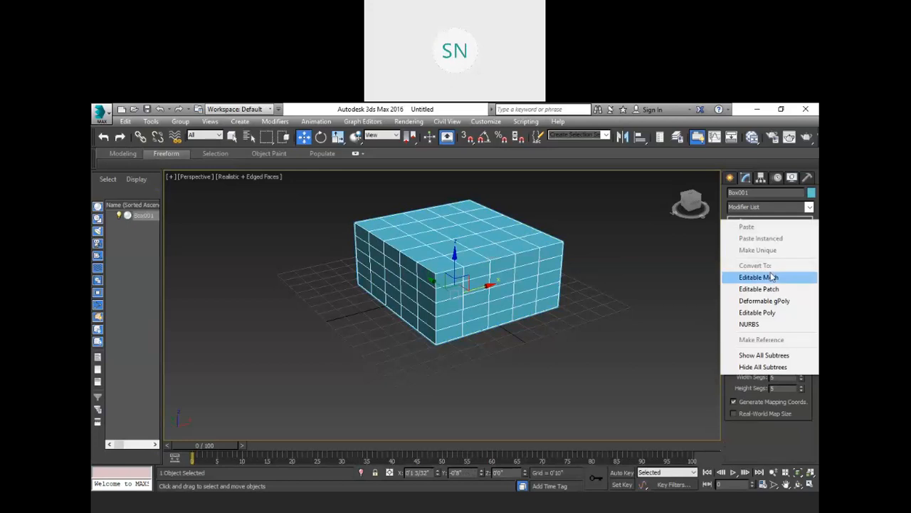
pyautogui.click(669, 246)
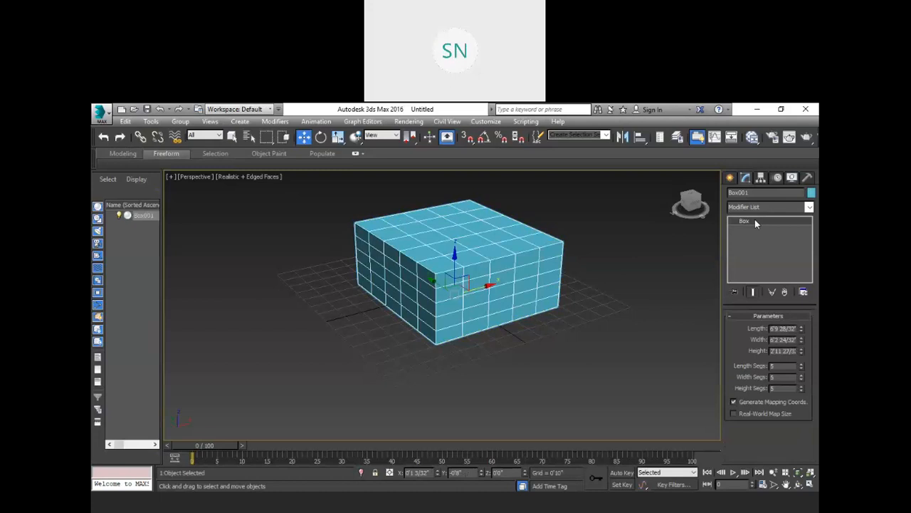
pyautogui.rightClick(755, 221)
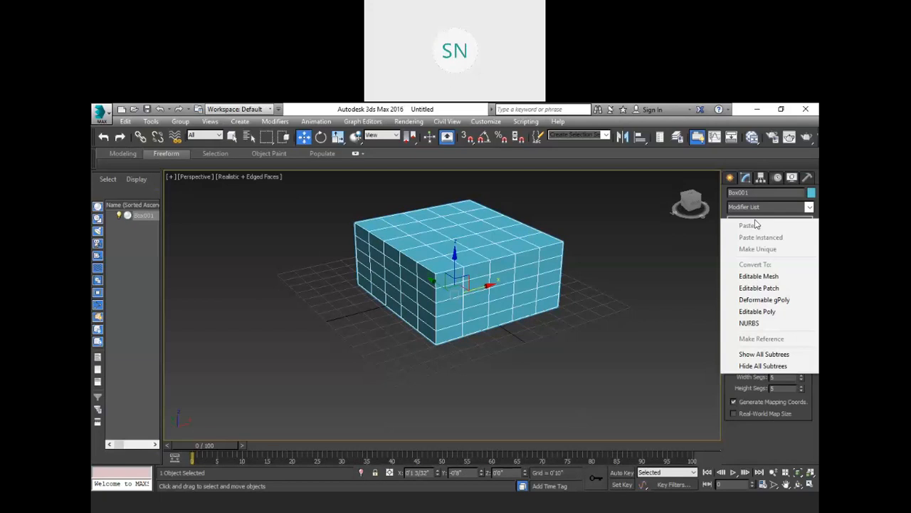
pyautogui.click(785, 312)
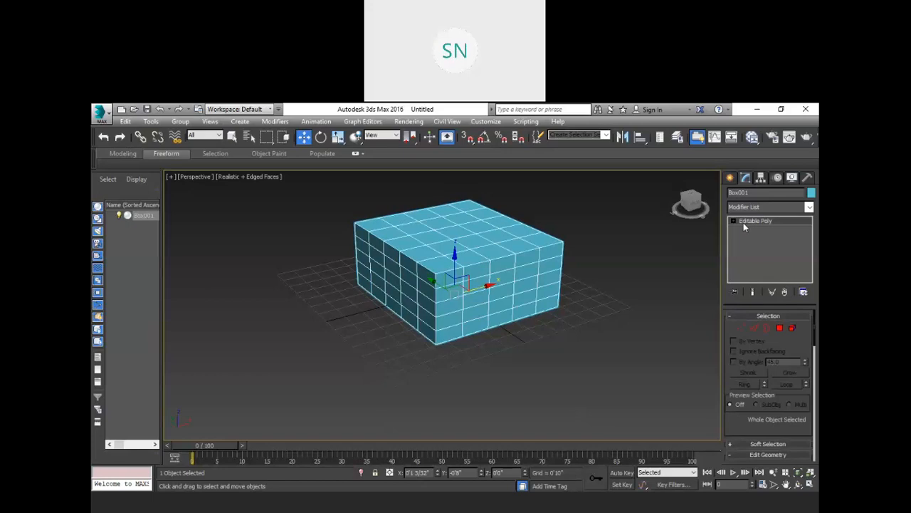
pyautogui.hotkey('ctrl', 'z')
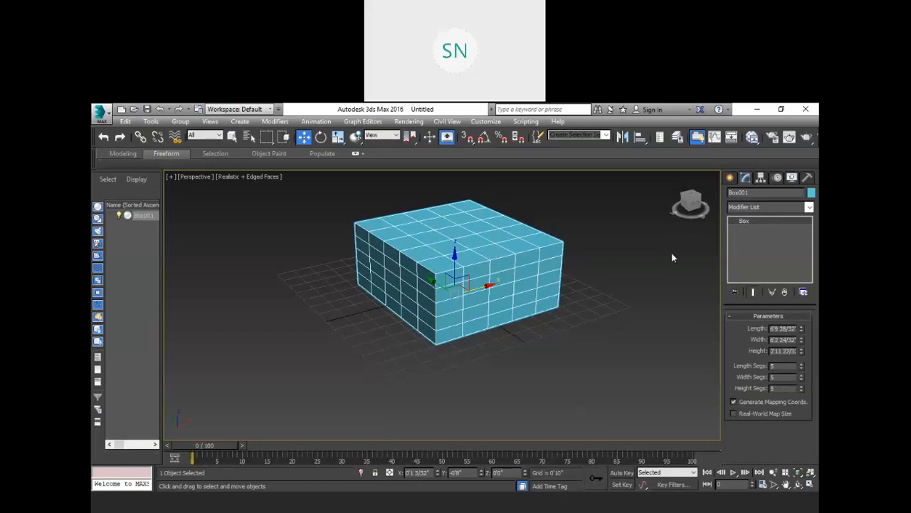
# - Try adding an Edit Poly modifier on top of the box, and remove it from the modifier stack
pyautogui.click(773, 206)
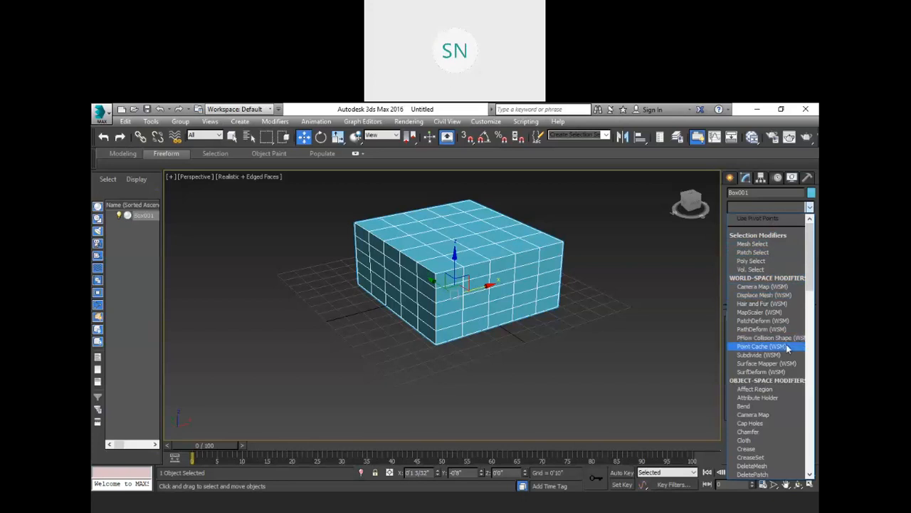
pyautogui.scroll(-3, 780, 349)
pyautogui.scroll(-4, 780, 347)
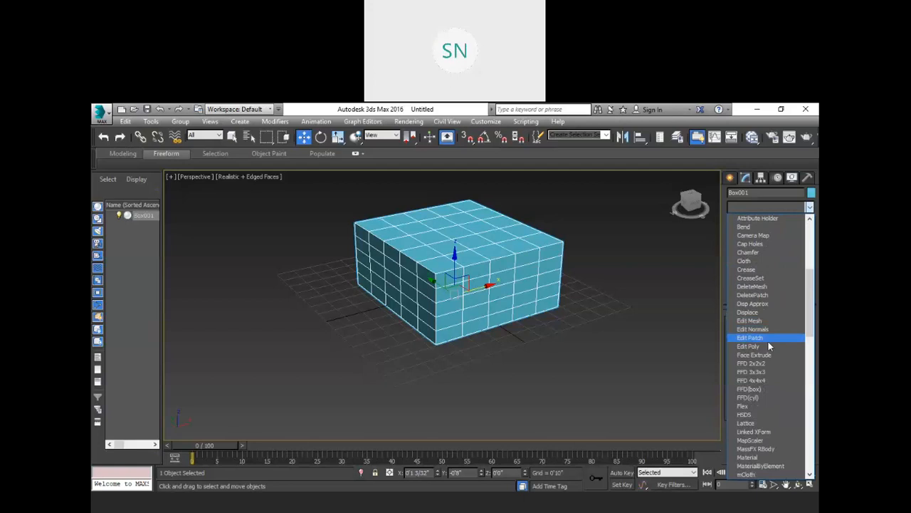
pyautogui.click(768, 346)
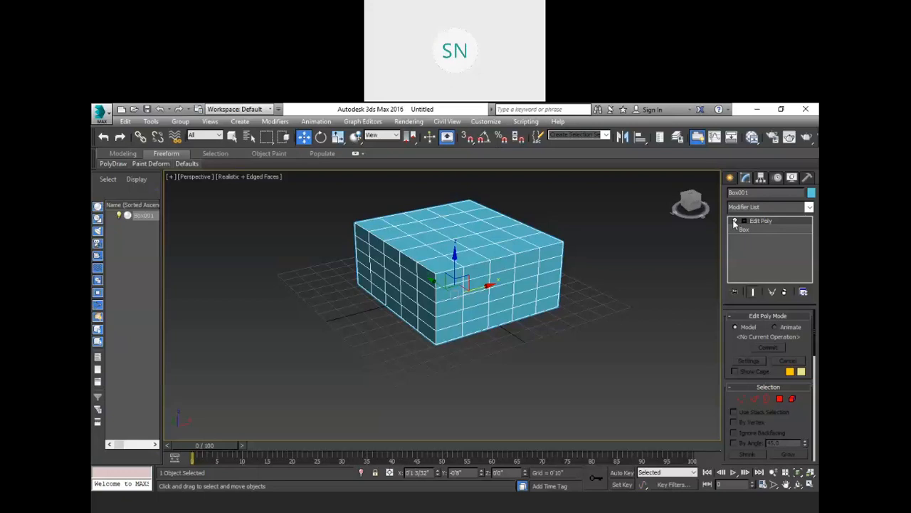
pyautogui.press('Delete')
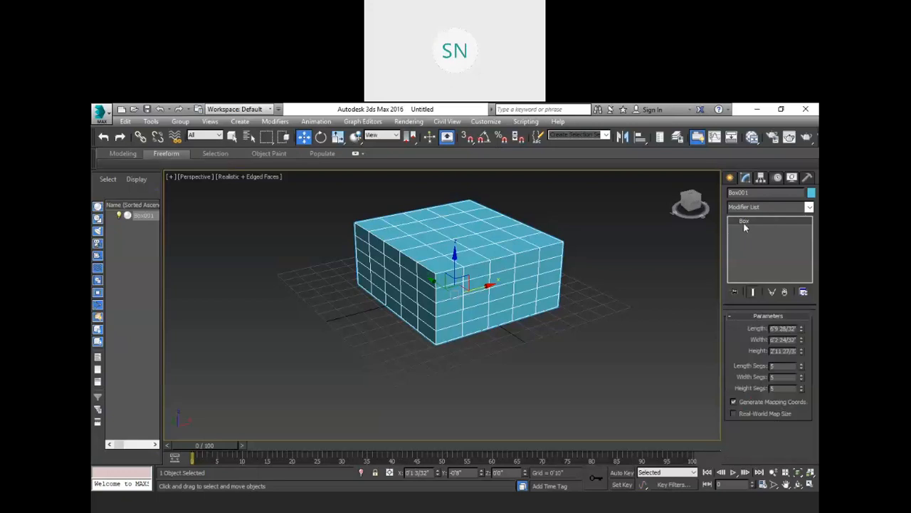
# - Try converting the selected box directly to an Editable Poly in the viewport, and undo the conversion
pyautogui.rightClick(497, 232)
pyautogui.moveTo(580, 335)
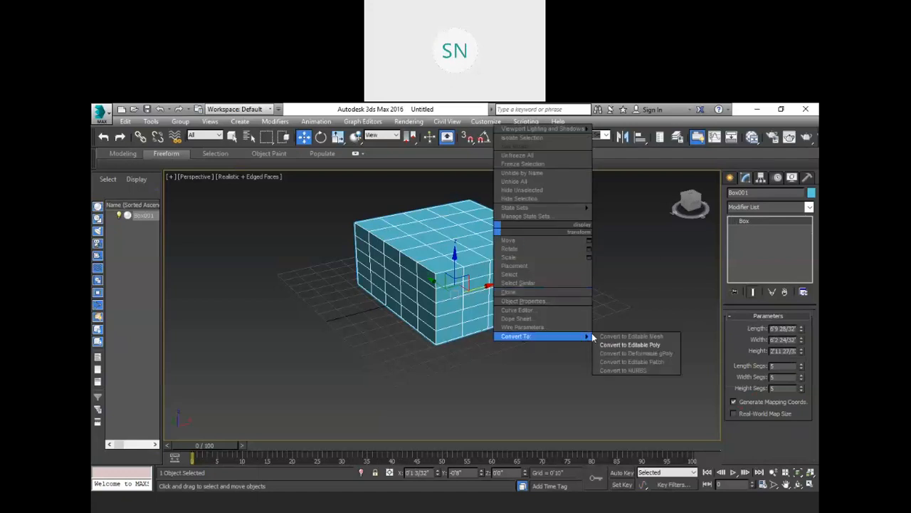
pyautogui.click(630, 345)
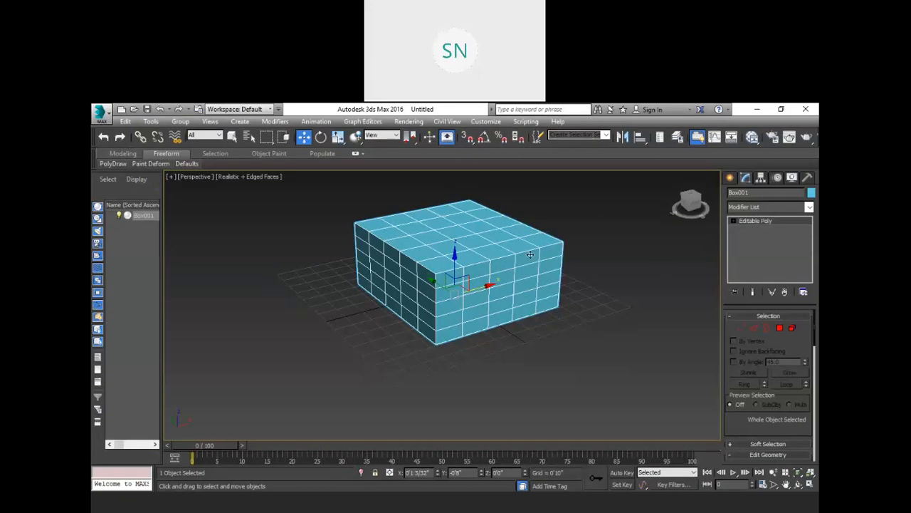
pyautogui.hotkey('ctrl', 'z')
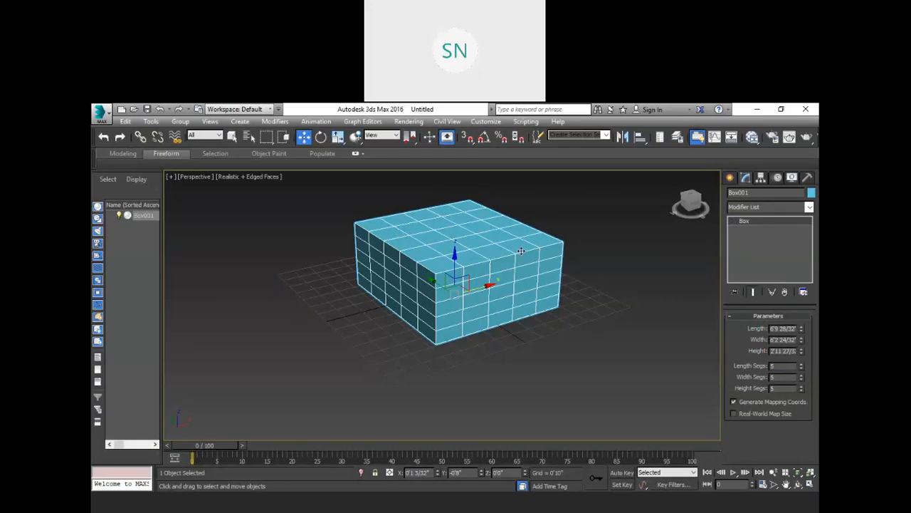
# - Convert the segmented box to an Editable Poly
pyautogui.rightClick(491, 240)
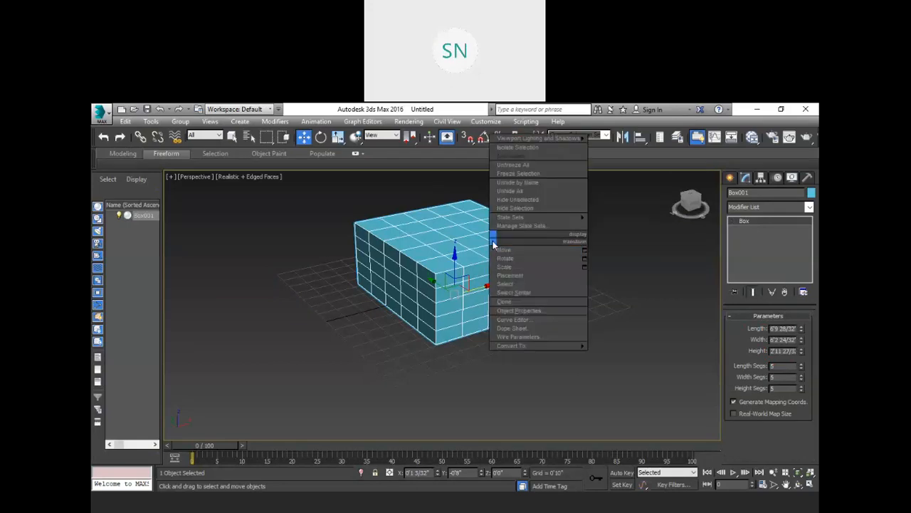
pyautogui.moveTo(571, 349)
pyautogui.click(610, 354)
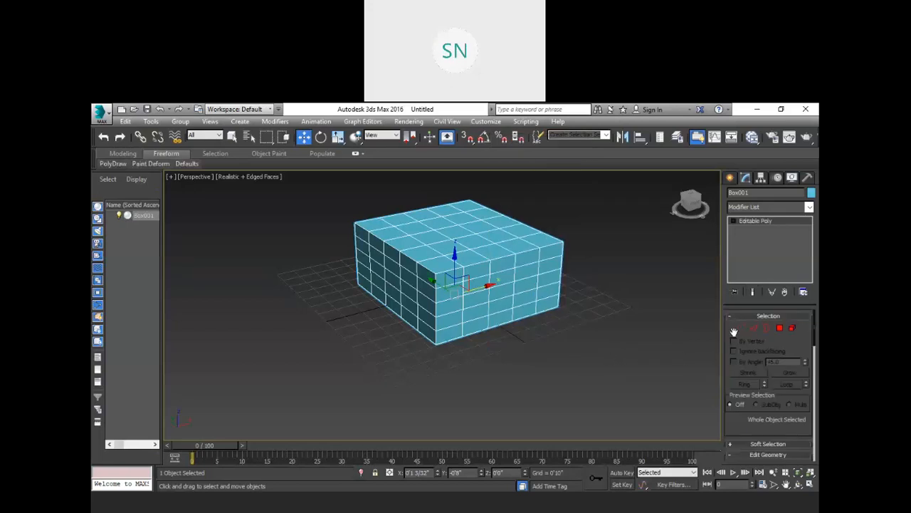
# - Step through the Vertex, Edge, Border, Polygon and Element selection levels of the Editable Poly
pyautogui.click(739, 331)
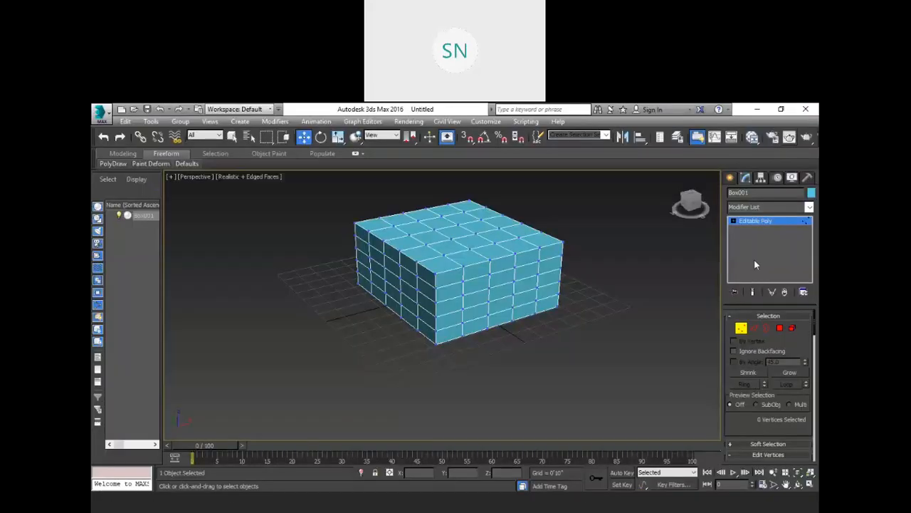
pyautogui.click(755, 329)
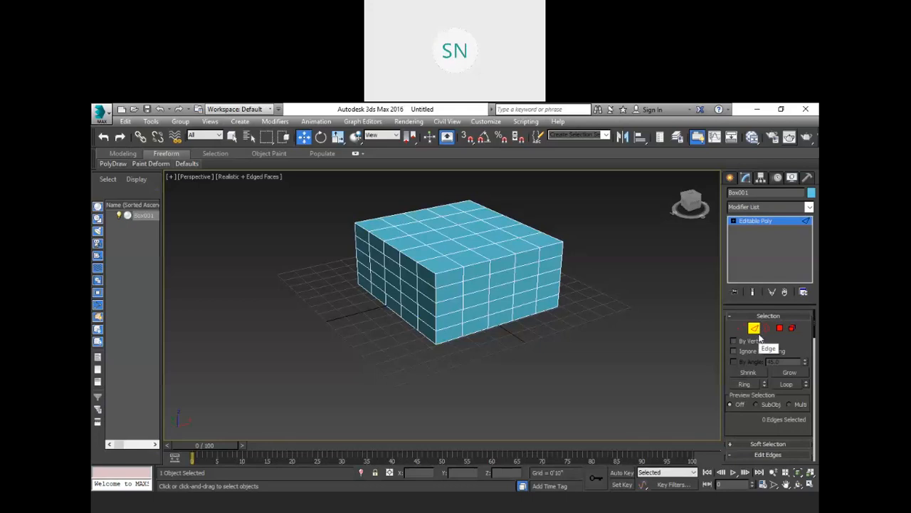
pyautogui.click(766, 329)
pyautogui.click(780, 328)
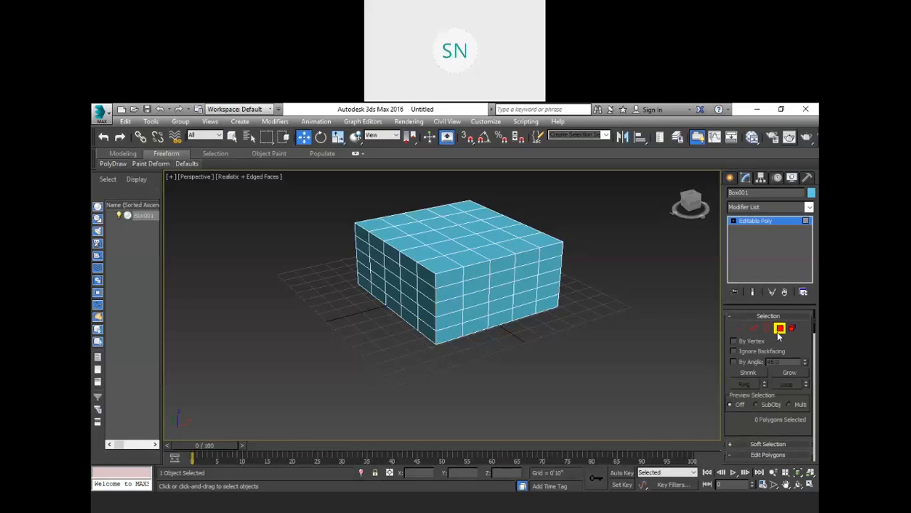
pyautogui.click(792, 329)
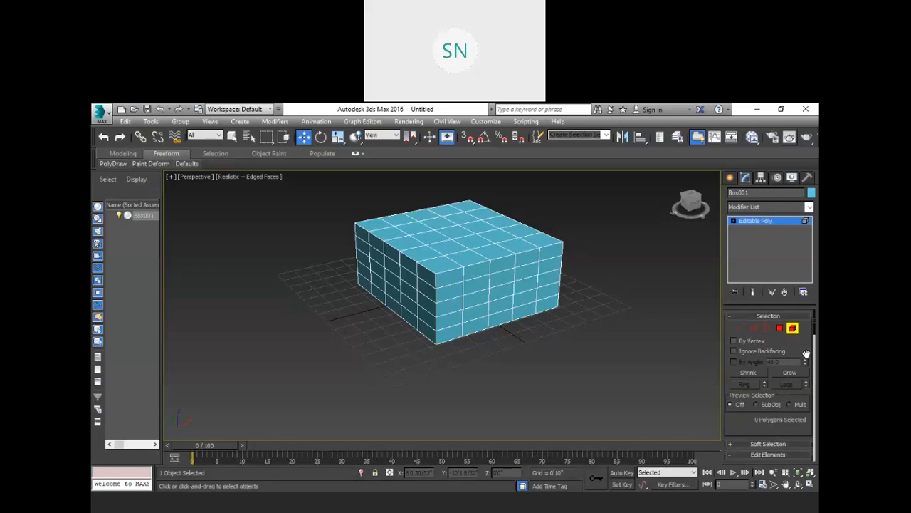
# - Cycle repeatedly through the Editable Poly's sub-object levels, starting from Vertex, and return to whole-object level
pyautogui.press('1')
pyautogui.press('2')
pyautogui.press('3')
pyautogui.press('4')
pyautogui.press('5')
pyautogui.press('1')
pyautogui.press('2')
pyautogui.press('3')
pyautogui.press('4')
pyautogui.press('4')
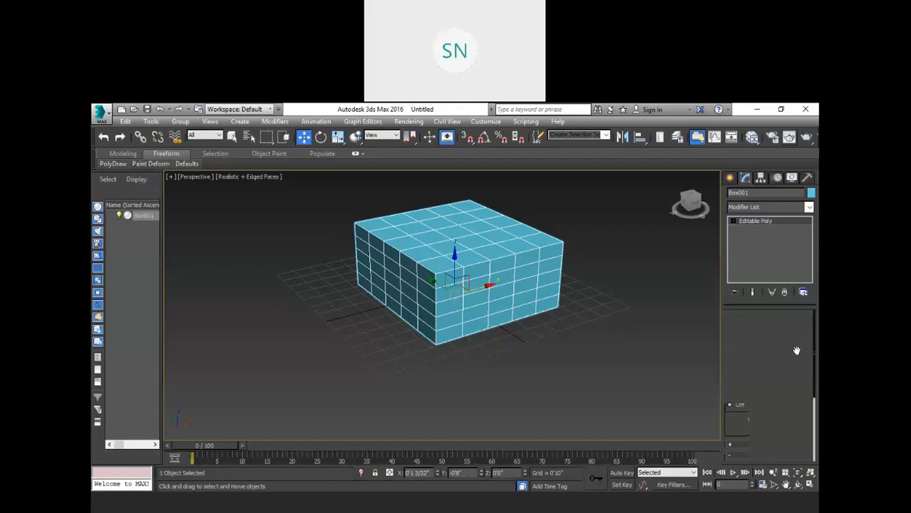
pyautogui.press('1')
pyautogui.press('2')
pyautogui.press('3')
pyautogui.press('4')
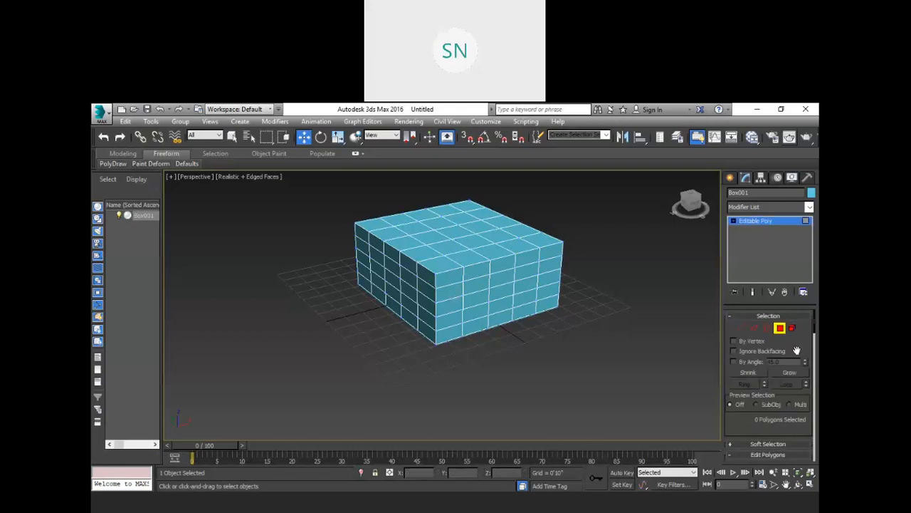
pyautogui.press('4')
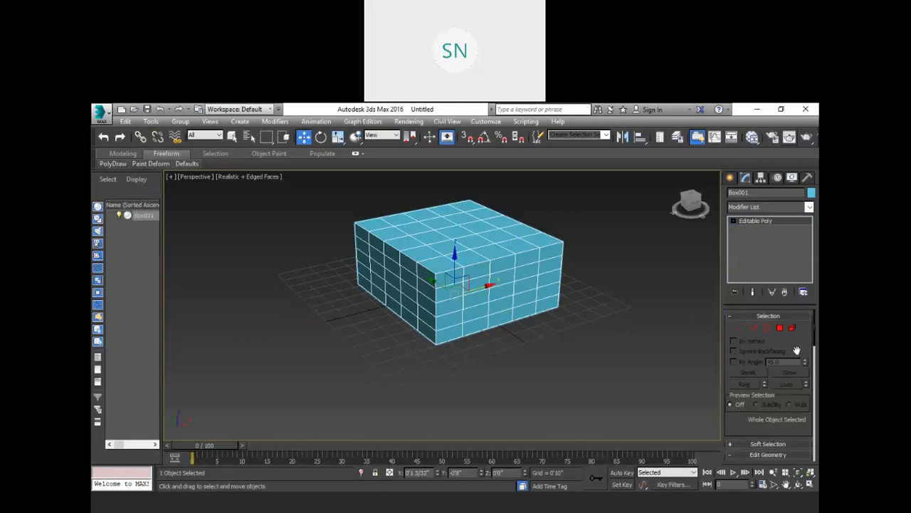
# - At Vertex level, undo a trial lift of the front face's far top corner vertex, and pull that vertex diagonally outward from the box
pyautogui.press('1')
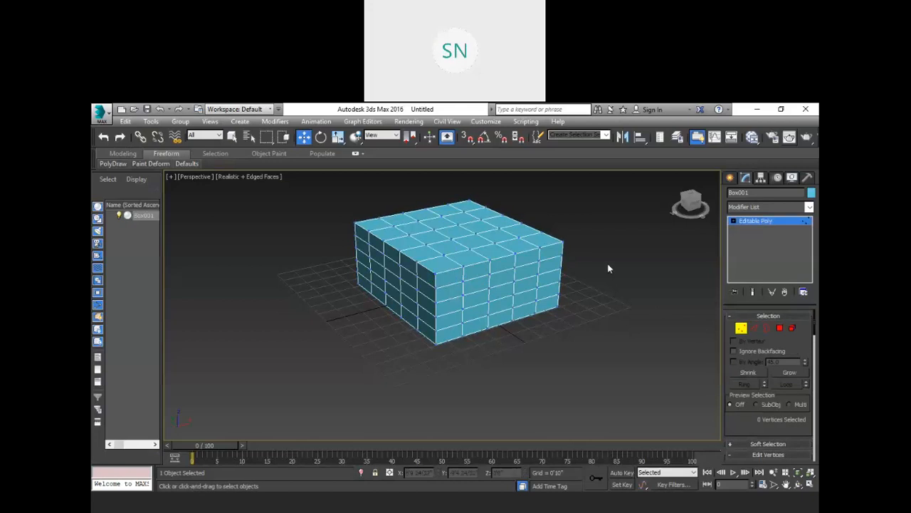
pyautogui.moveTo(613, 269); pyautogui.dragTo(641, 299, button='middle')
pyautogui.scroll(5, 611, 298)
pyautogui.moveTo(583, 266); pyautogui.dragTo(597, 286)
pyautogui.scroll(-4, 607, 288)
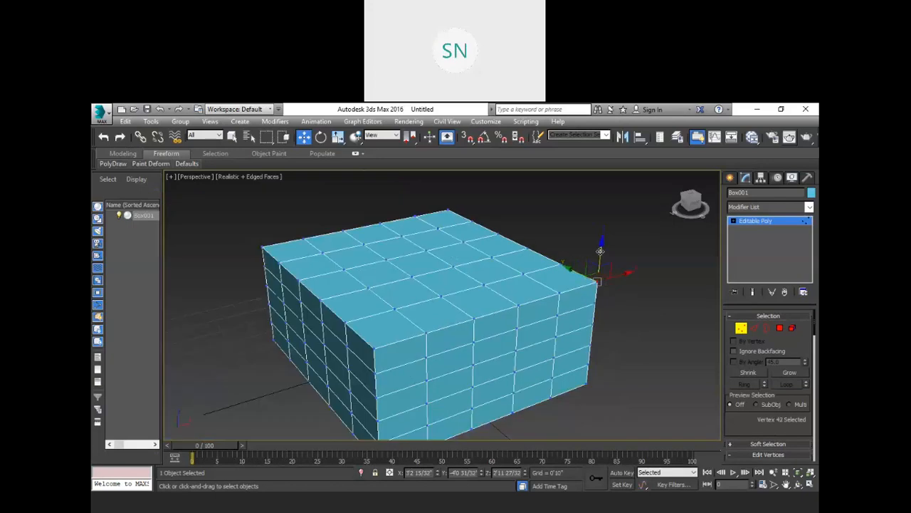
pyautogui.moveTo(602, 244); pyautogui.dragTo(602, 214)
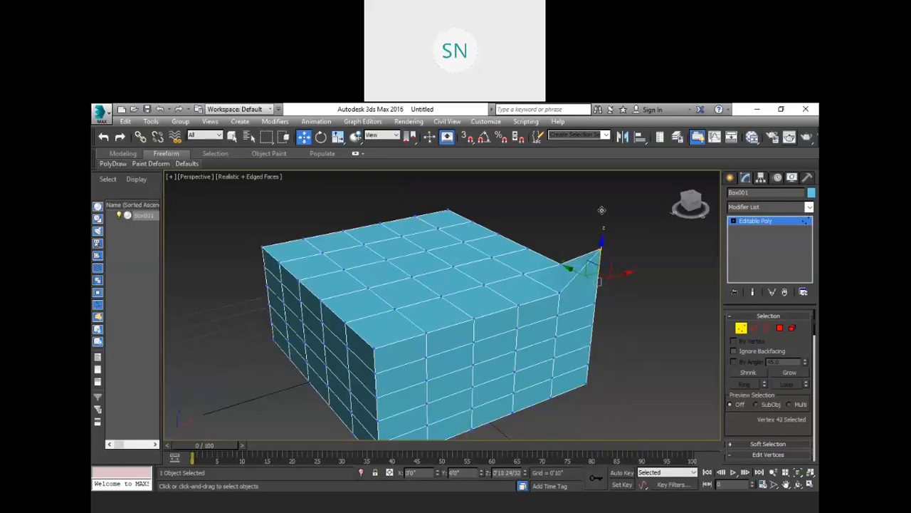
pyautogui.hotkey('ctrl', 'z')
pyautogui.moveTo(604, 255); pyautogui.dragTo(622, 263)
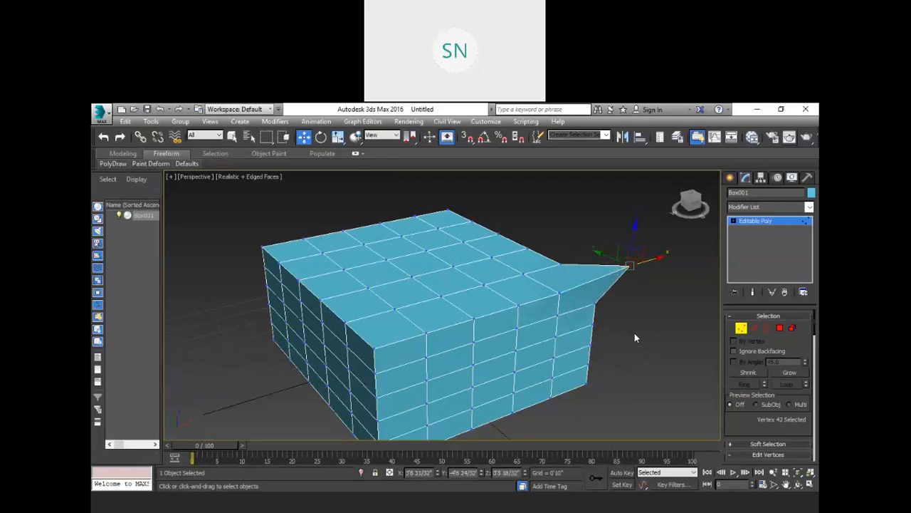
pyautogui.moveTo(635, 338); pyautogui.dragTo(643, 275, button='middle')
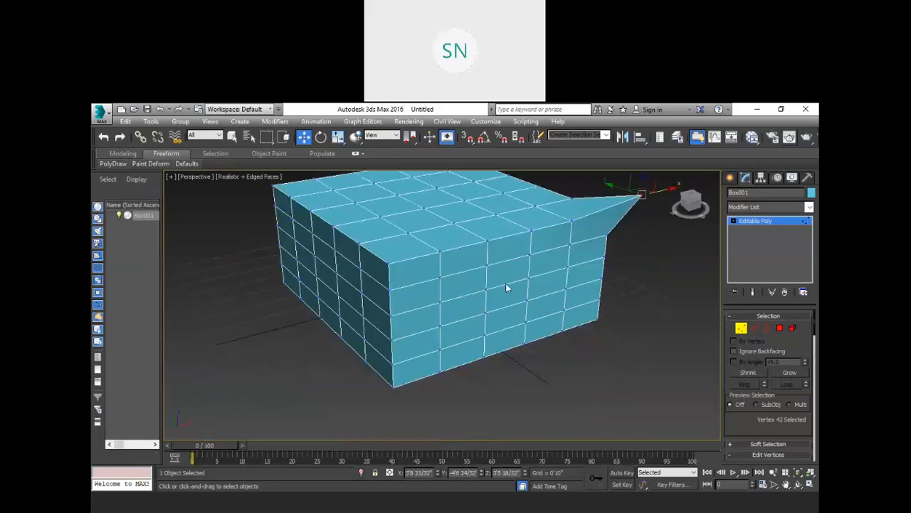
# - At Edge level, pull a horizontal edge in the middle of the front face outward about 2.5 inches along Y
pyautogui.press('2')
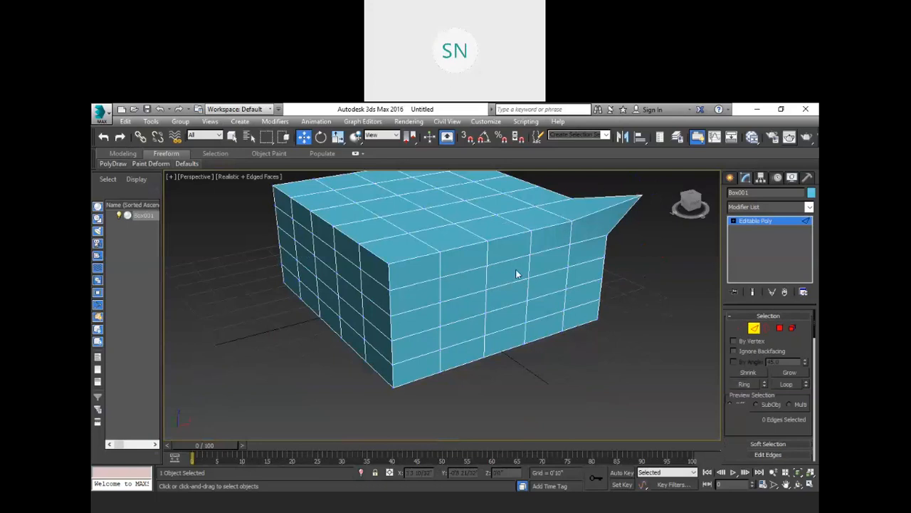
pyautogui.click(508, 281)
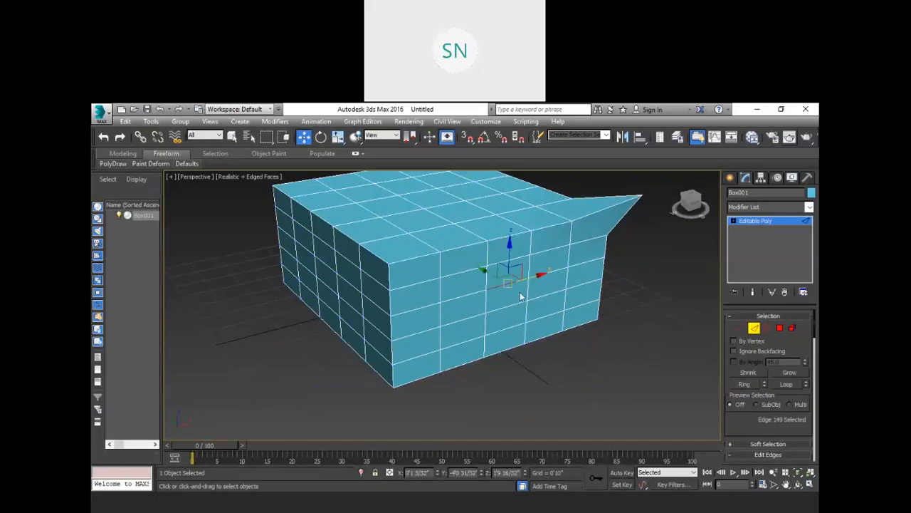
pyautogui.moveTo(487, 271); pyautogui.dragTo(527, 285)
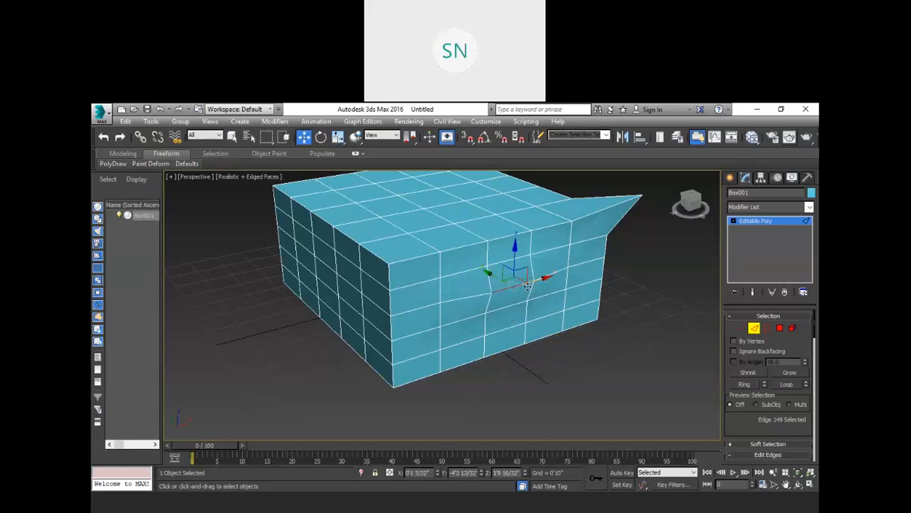
# - Rotate the pulled edge about 20 degrees around Y, scale it to about 77 percent, and deselect it
pyautogui.press('e')
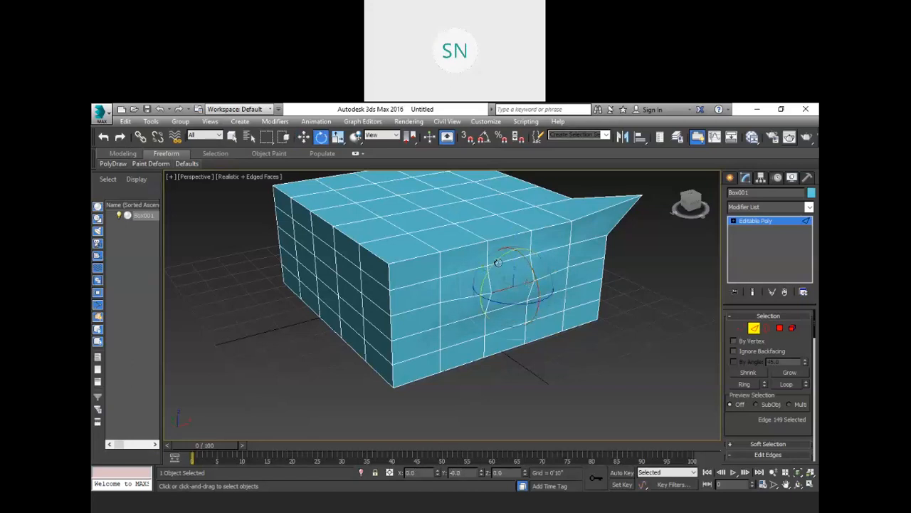
pyautogui.moveTo(495, 265); pyautogui.dragTo(487, 279)
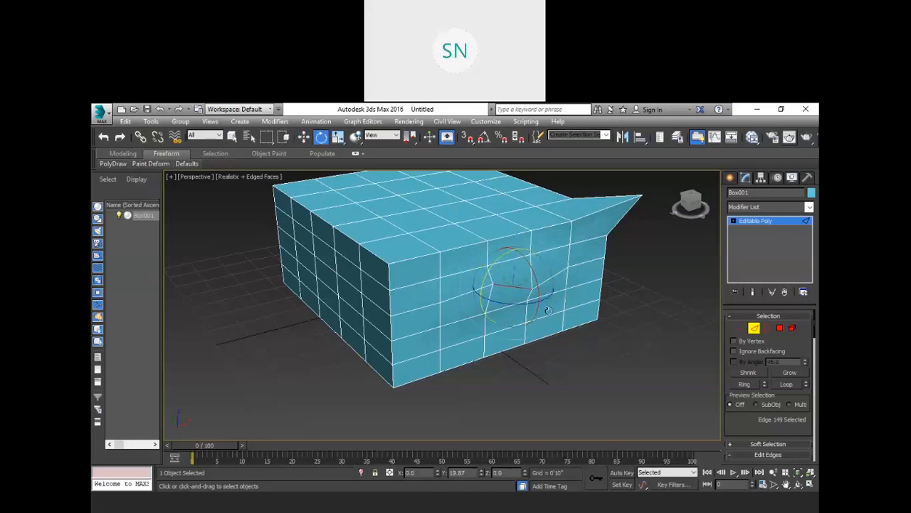
pyautogui.press('r')
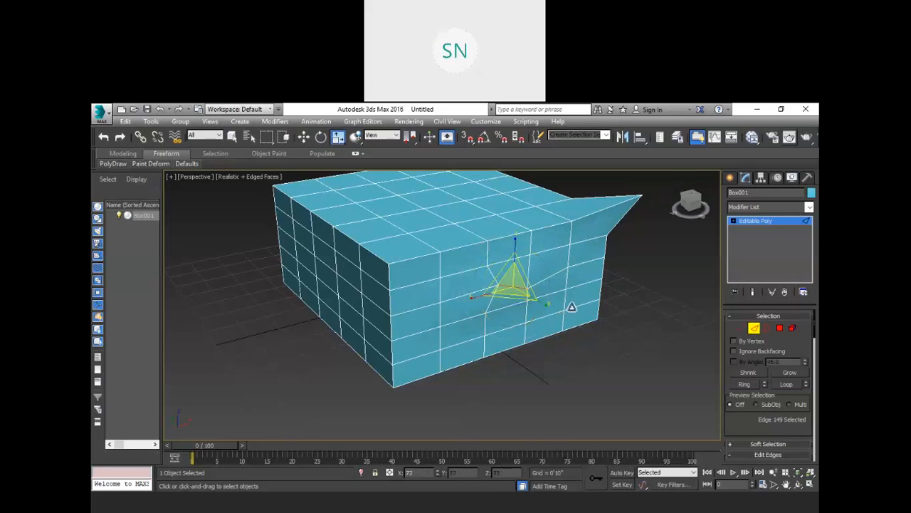
pyautogui.click(544, 365)
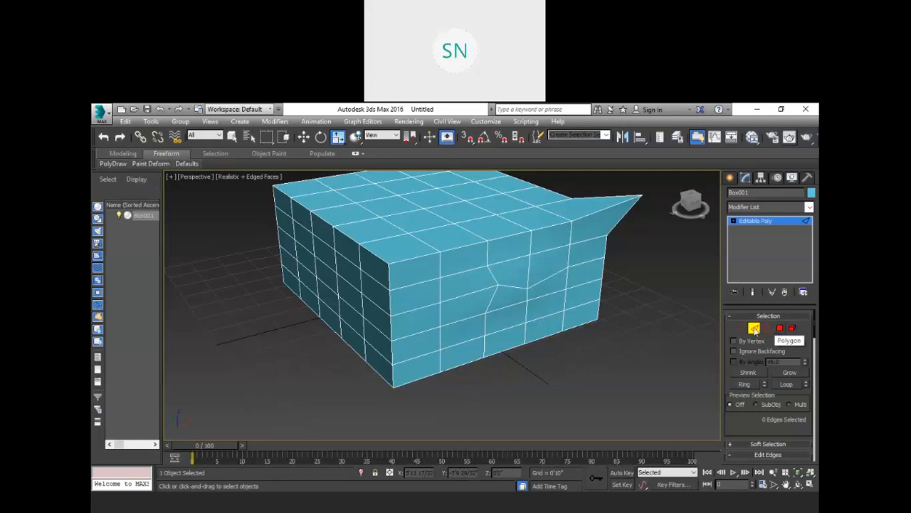
# - Switch to Polygon level and select the centre polygon on the top of the box
pyautogui.click(780, 328)
pyautogui.moveTo(499, 278); pyautogui.dragTo(467, 308, button='middle')
pyautogui.click(437, 291)
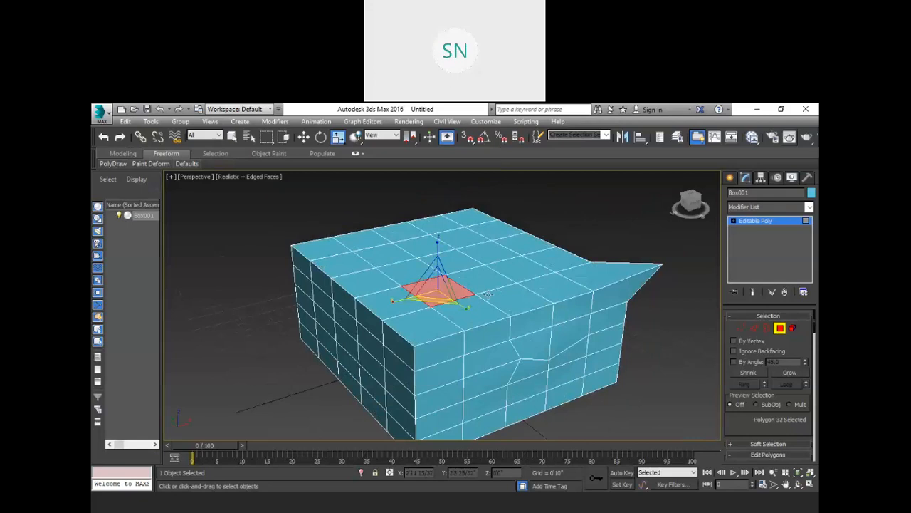
pyautogui.click(461, 269)
pyautogui.click(421, 264)
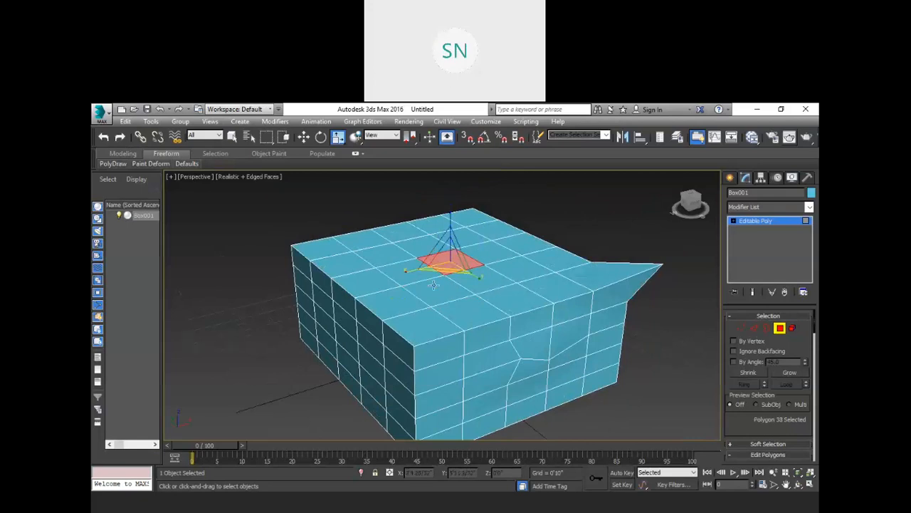
# - With the Move tool, try selecting various top polygons and raise the centre one about 11 inches along Z
pyautogui.press('w')
pyautogui.click(415, 275)
pyautogui.click(434, 291)
pyautogui.click(487, 279)
pyautogui.click(519, 267)
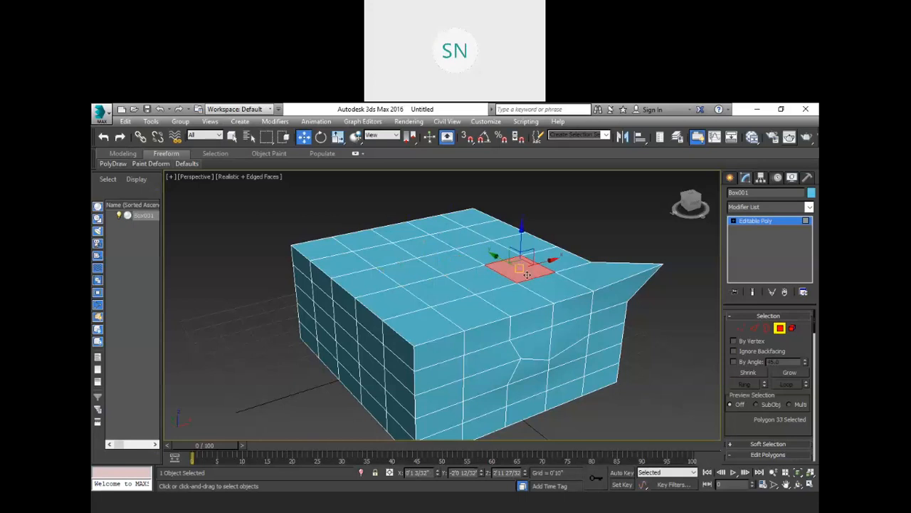
pyautogui.click(510, 296)
pyautogui.click(446, 286)
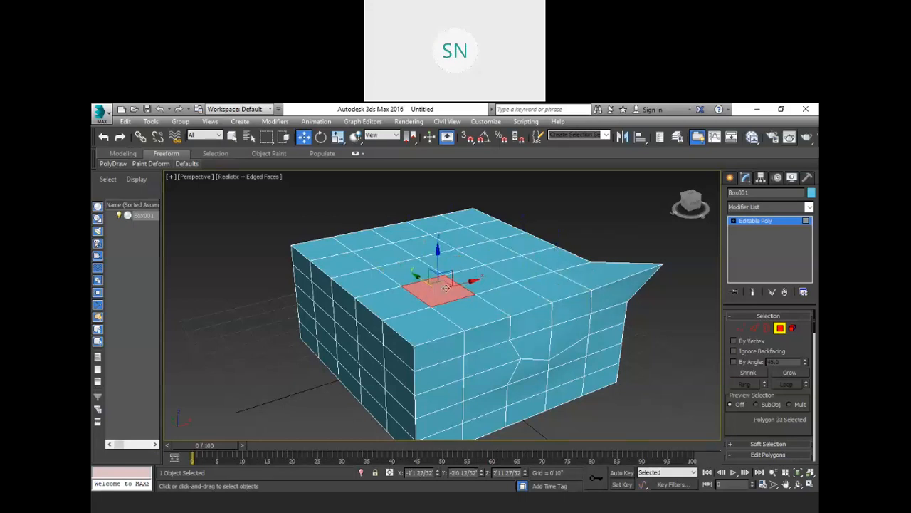
pyautogui.moveTo(437, 255); pyautogui.dragTo(461, 202)
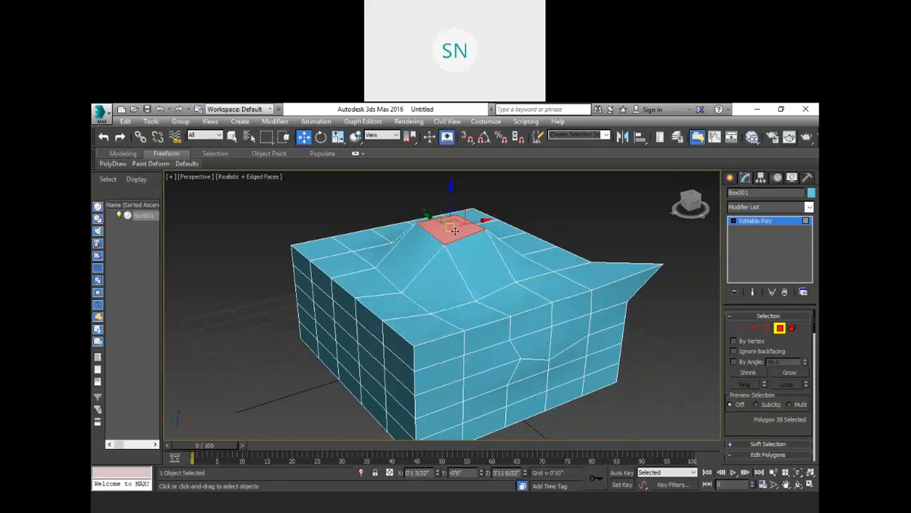
# - Delete the raised centre polygon on top of the box and the ring of polygons around it
pyautogui.hotkey('ctrl', 'd')
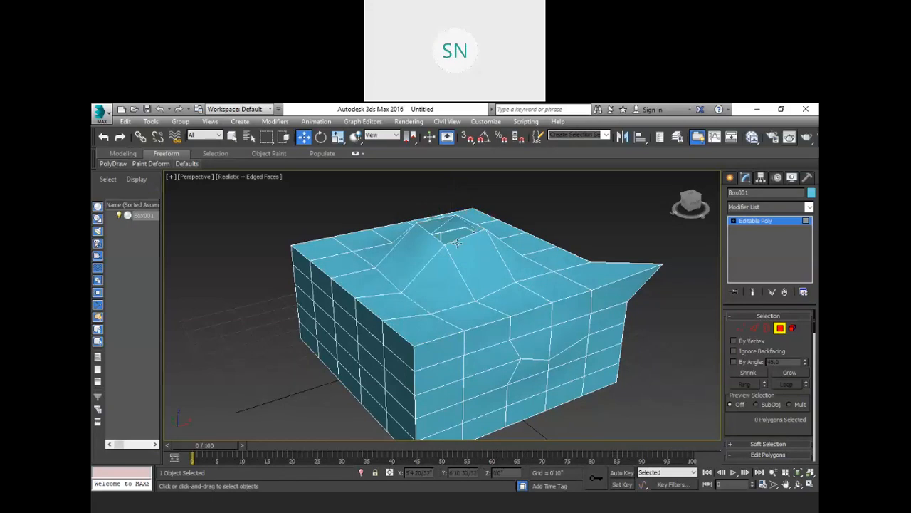
pyautogui.click(426, 242)
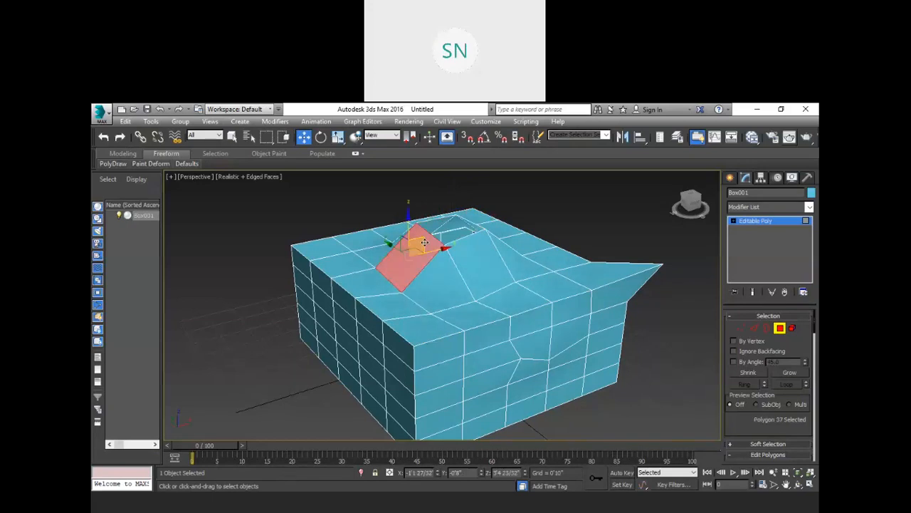
pyautogui.press('Delete')
pyautogui.click(443, 272)
pyautogui.press('Delete')
pyautogui.click(470, 262)
pyautogui.press('Delete')
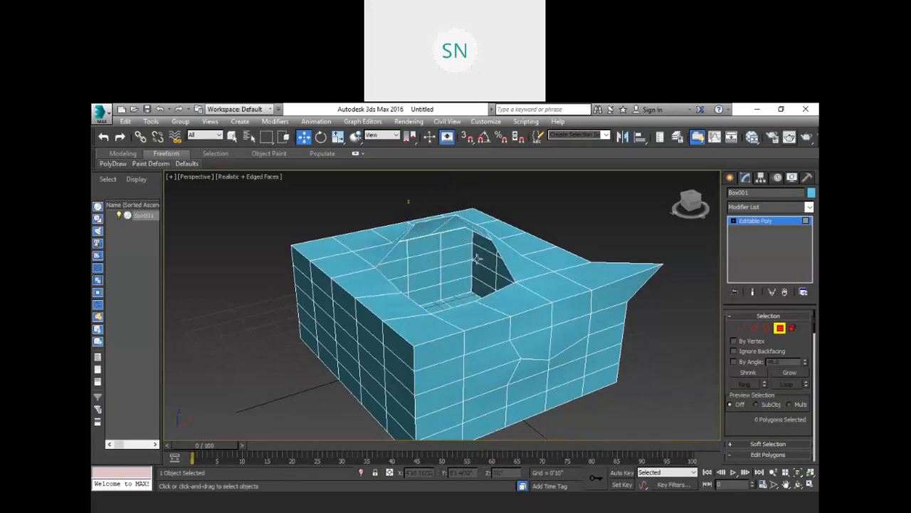
pyautogui.click(519, 261)
pyautogui.press('Delete')
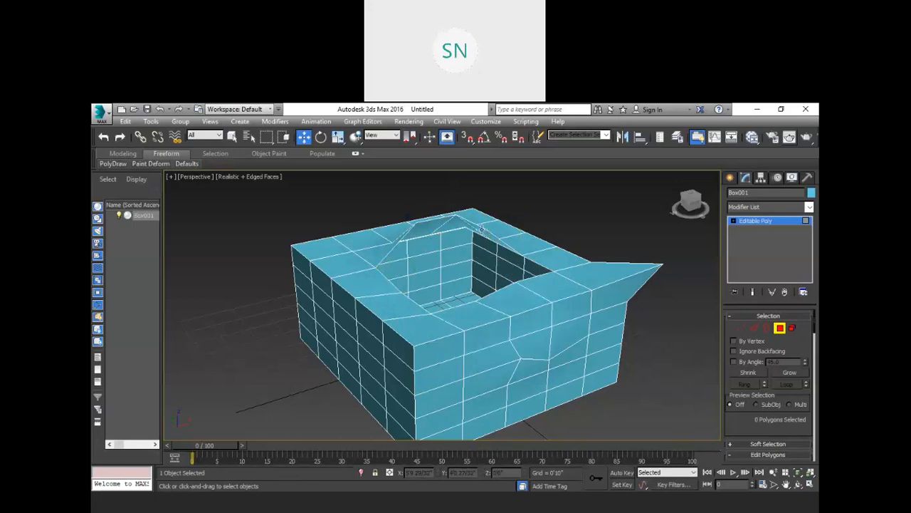
pyautogui.click(458, 224)
pyautogui.press('Delete')
pyautogui.click(431, 227)
pyautogui.press('Delete')
pyautogui.click(385, 249)
pyautogui.press('Delete')
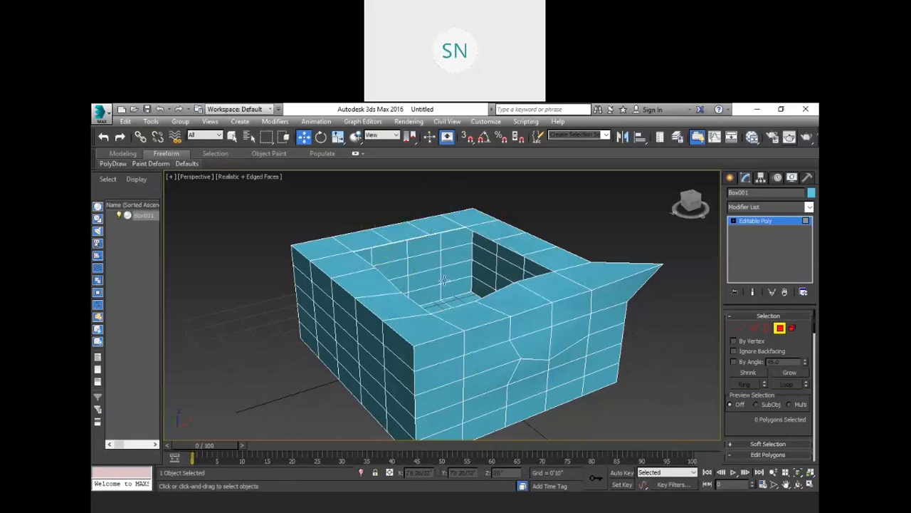
pyautogui.moveTo(474, 291); pyautogui.dragTo(472, 270, button='middle')
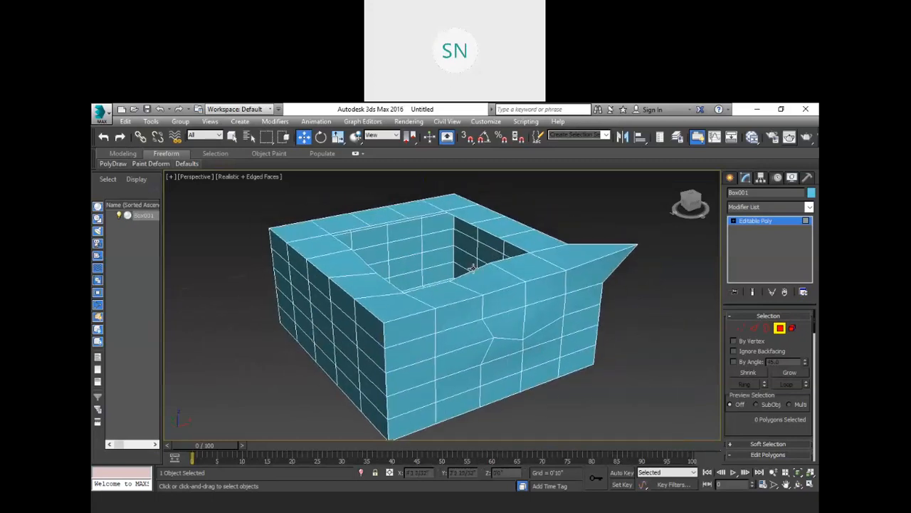
# - Select the whole box at Element level, and cycle through the sub-object levels back to Vertex
pyautogui.click(793, 328)
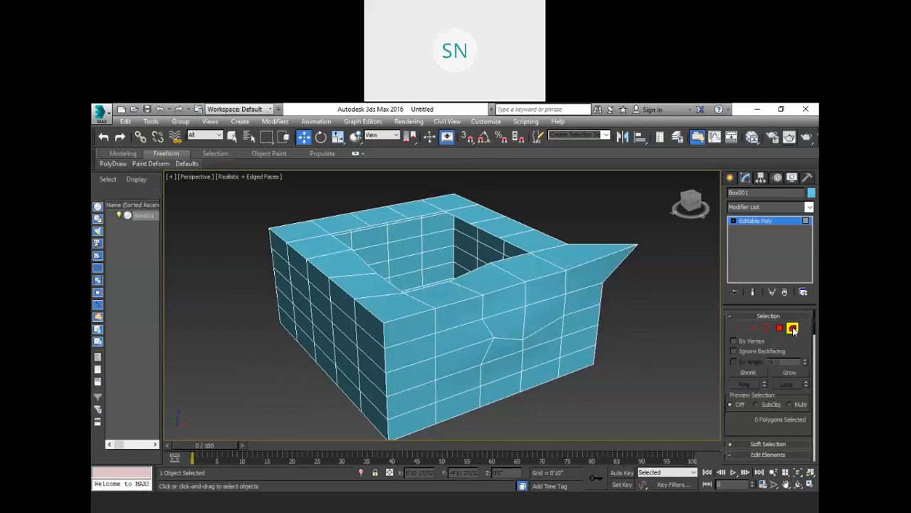
pyautogui.click(540, 288)
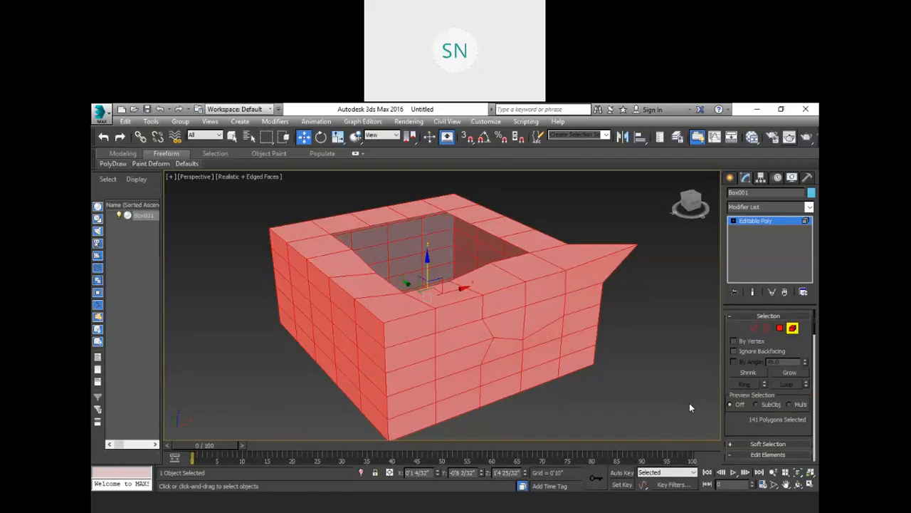
pyautogui.press('1')
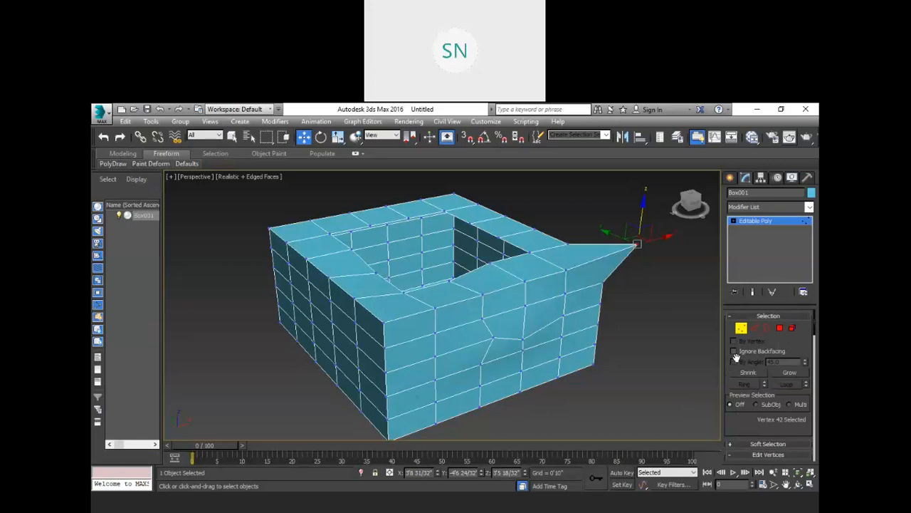
pyautogui.press('2')
pyautogui.press('3')
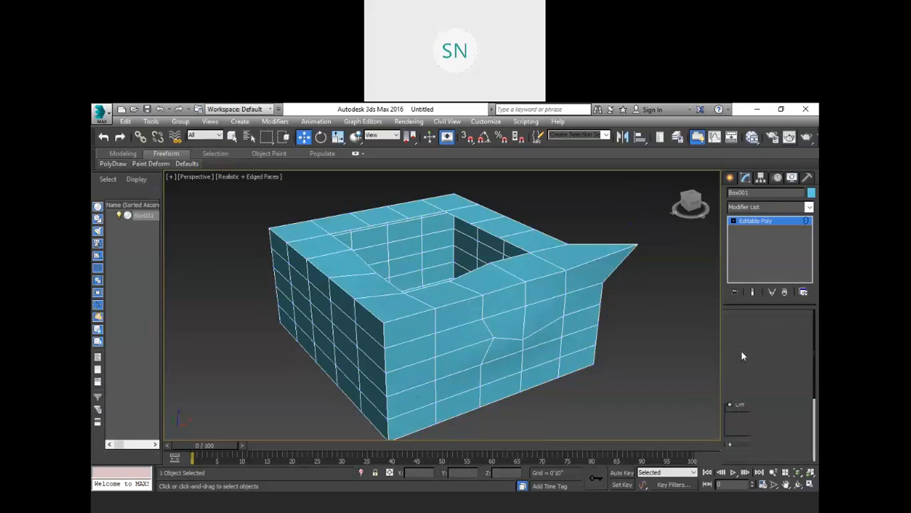
pyautogui.press('4')
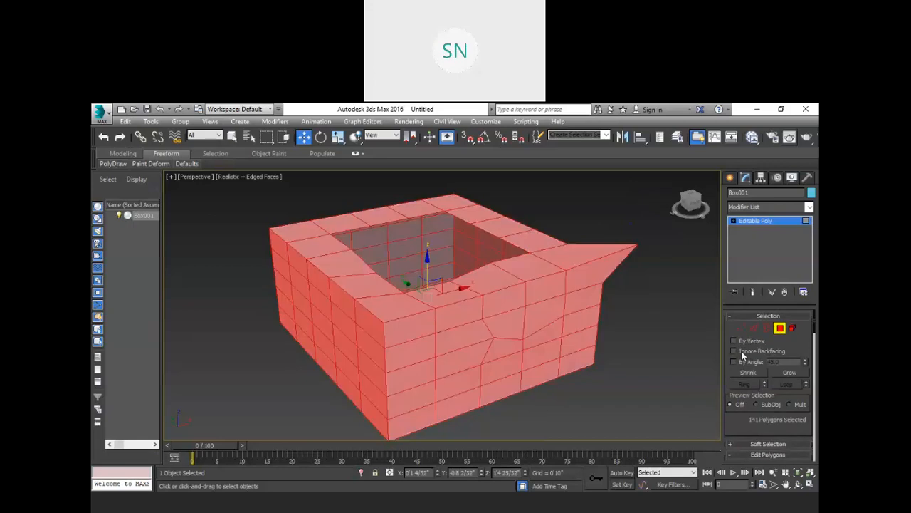
pyautogui.press('5')
pyautogui.press('1')
pyautogui.keyDown('alt'); pyautogui.moveTo(550, 295); pyautogui.dragTo(569, 320, button='middle'); pyautogui.keyUp('alt')
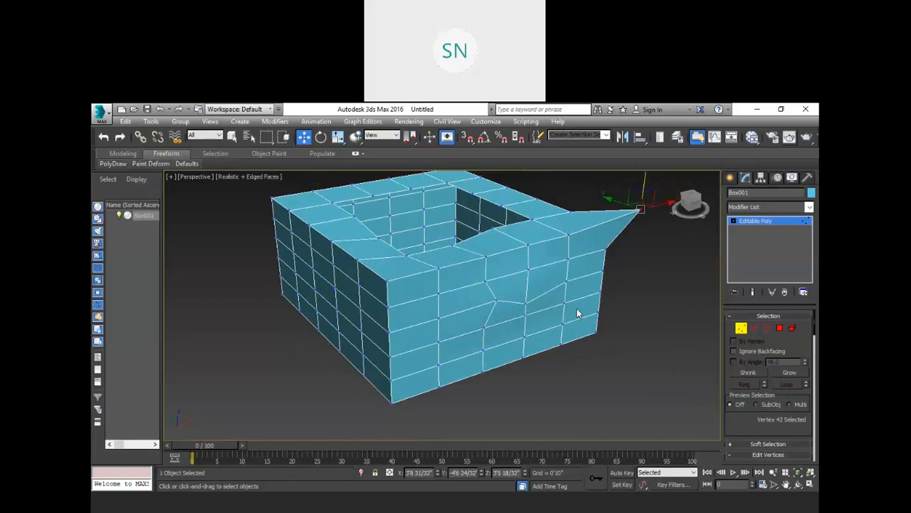
# - At Border level, practise selecting and deselecting the open border around the hole in the box's top
pyautogui.click(766, 328)
pyautogui.moveTo(549, 271); pyautogui.dragTo(519, 313, button='middle')
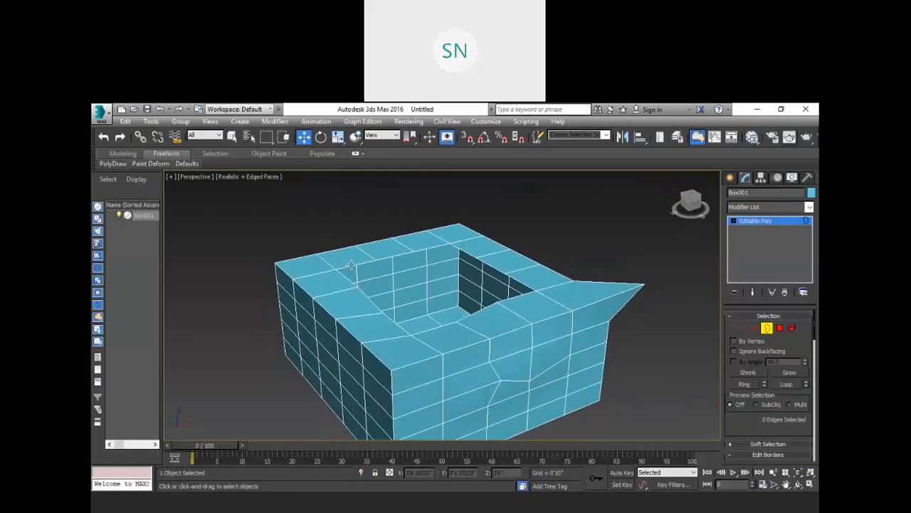
pyautogui.doubleClick(350, 264)
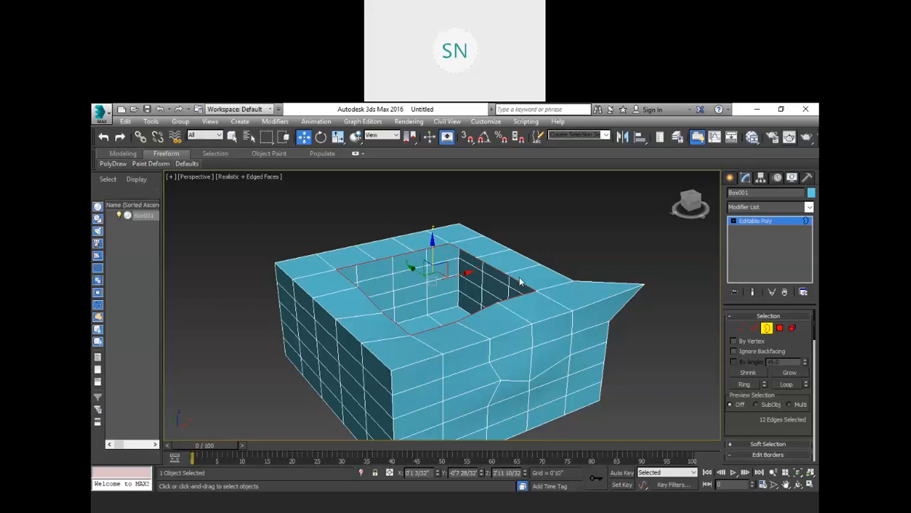
pyautogui.moveTo(434, 329); pyautogui.dragTo(439, 254, button='middle')
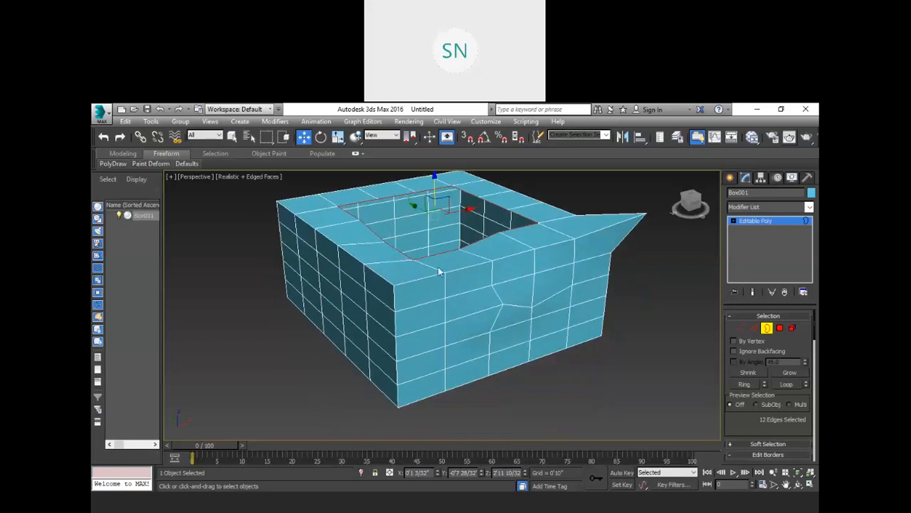
pyautogui.click(395, 322)
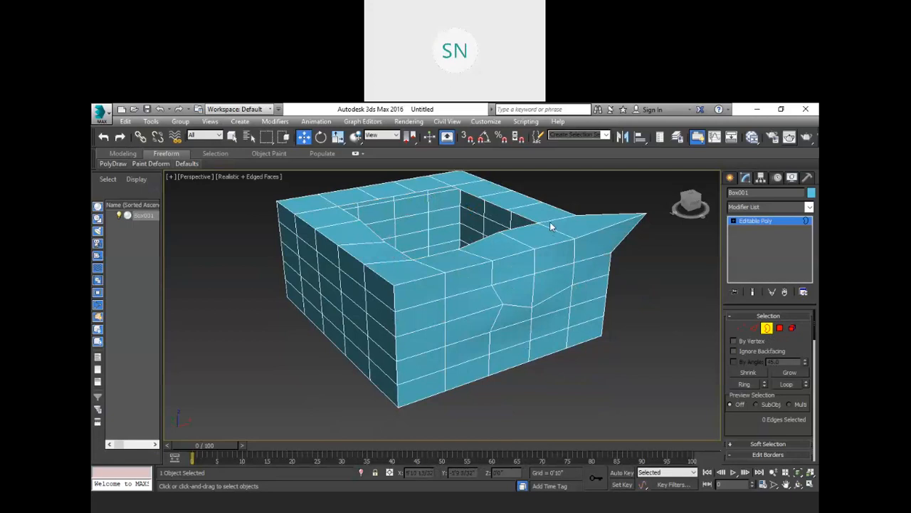
pyautogui.keyDown('alt'); pyautogui.moveTo(549, 221); pyautogui.dragTo(501, 271, button='middle'); pyautogui.keyUp('alt')
pyautogui.click(457, 271)
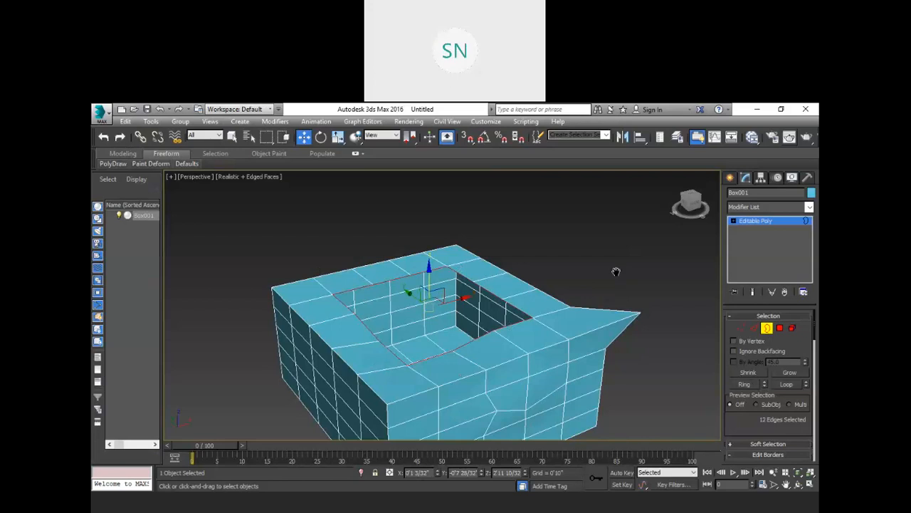
pyautogui.scroll(-4, 616, 271)
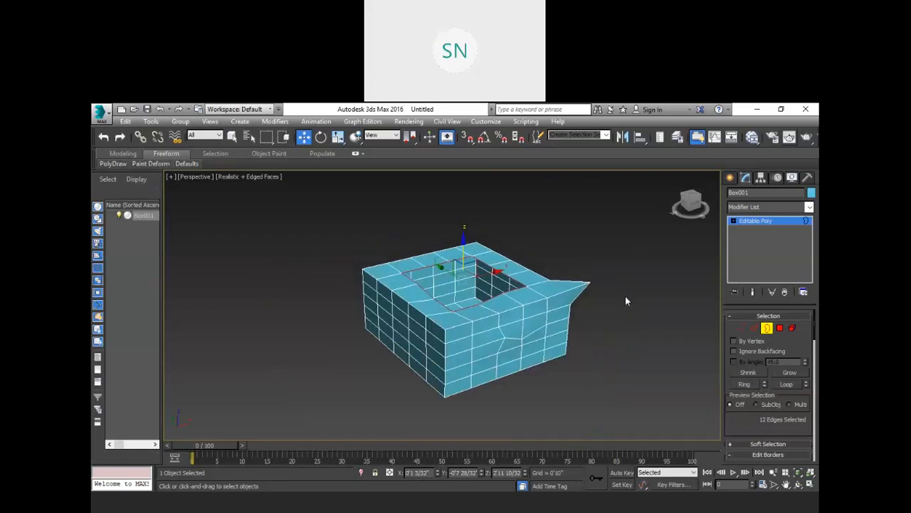
pyautogui.hotkey('ctrl', 'd')
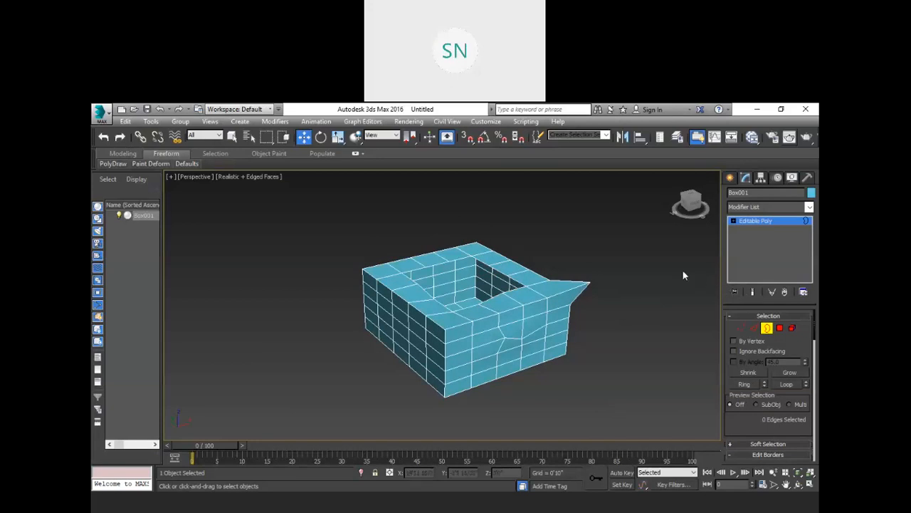
# - Undo the last edits to the box's top opening and convert the box to Editable Poly from the modifier stack
pyautogui.rightClick(748, 221)
pyautogui.press('Escape')
pyautogui.press('3')
pyautogui.hotkey('ctrl', 'z')
pyautogui.hotkey('ctrl', 'z')
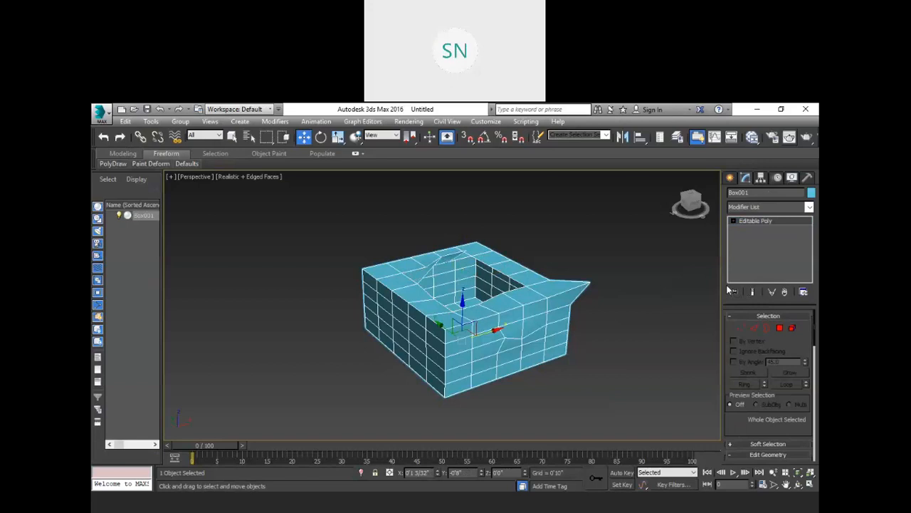
pyautogui.press('3')
pyautogui.rightClick(754, 221)
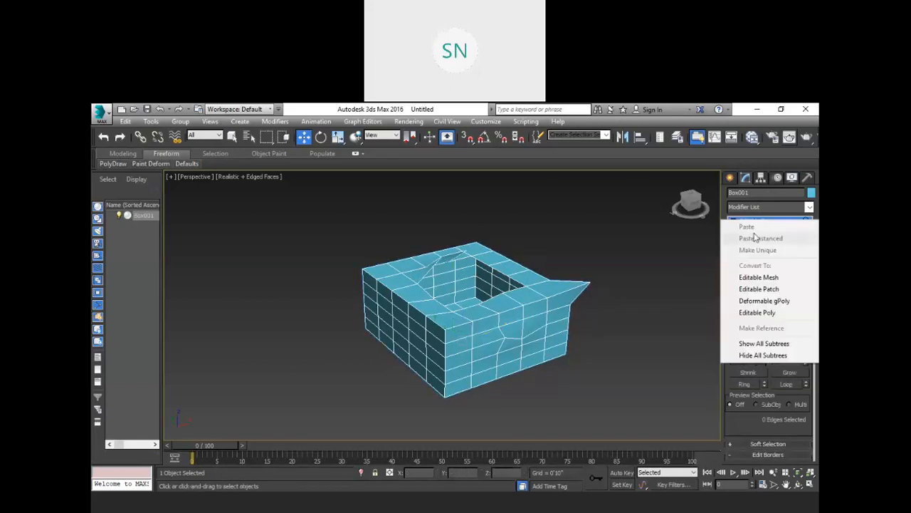
pyautogui.click(756, 312)
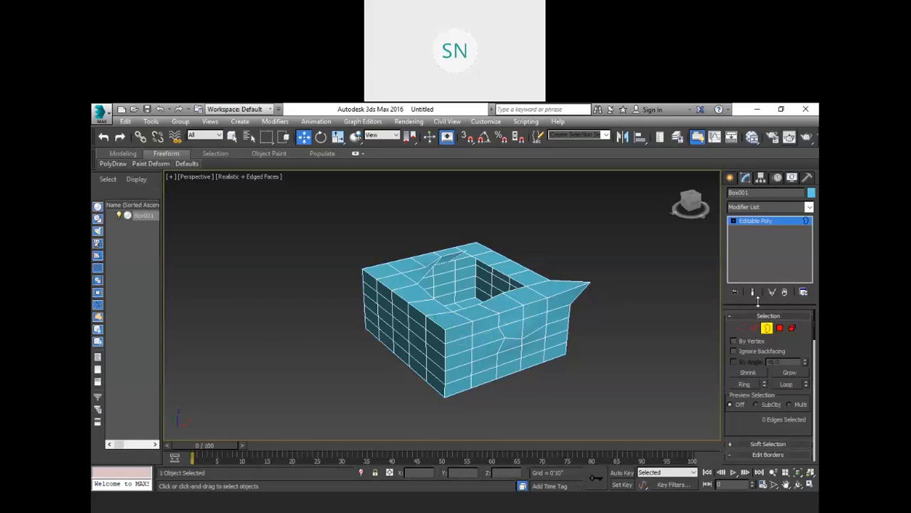
# - Exit sub-object editing, reselect the whole box and delete it
pyautogui.click(684, 243)
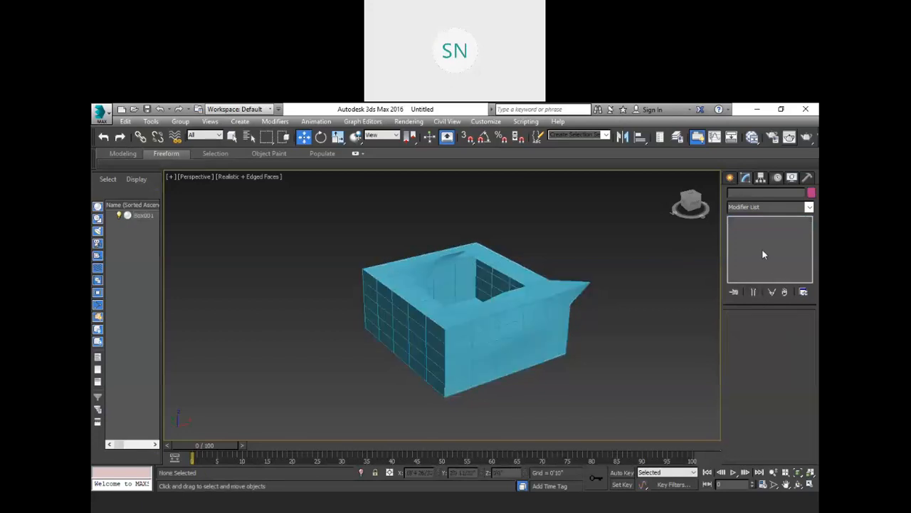
pyautogui.click(550, 299)
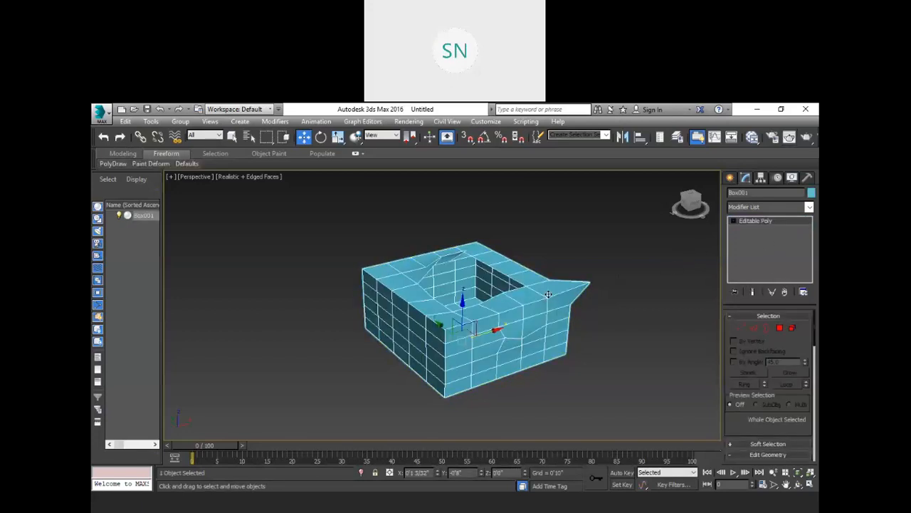
pyautogui.press('Delete')
# - Create a new box about 9'3" long, 6'6" wide and 3'4" high with five segments per side
pyautogui.click(730, 177)
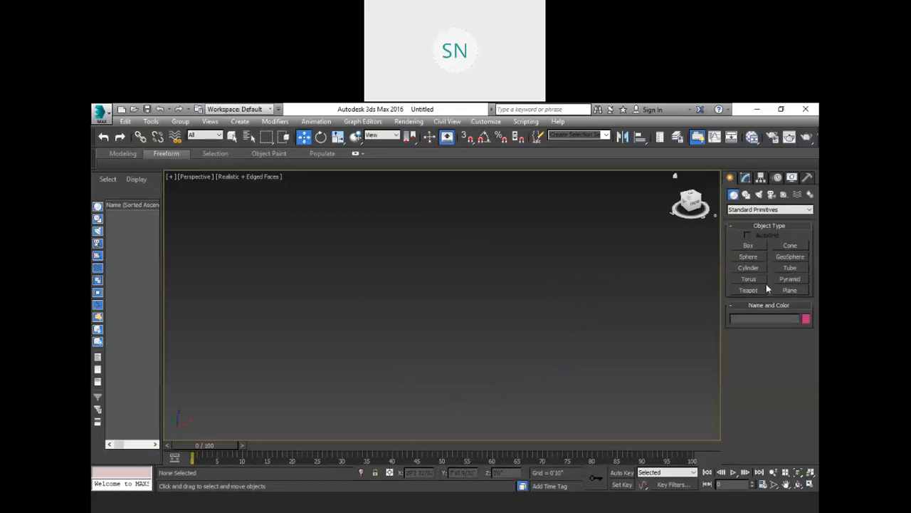
pyautogui.click(747, 245)
pyautogui.moveTo(533, 335); pyautogui.dragTo(488, 259)
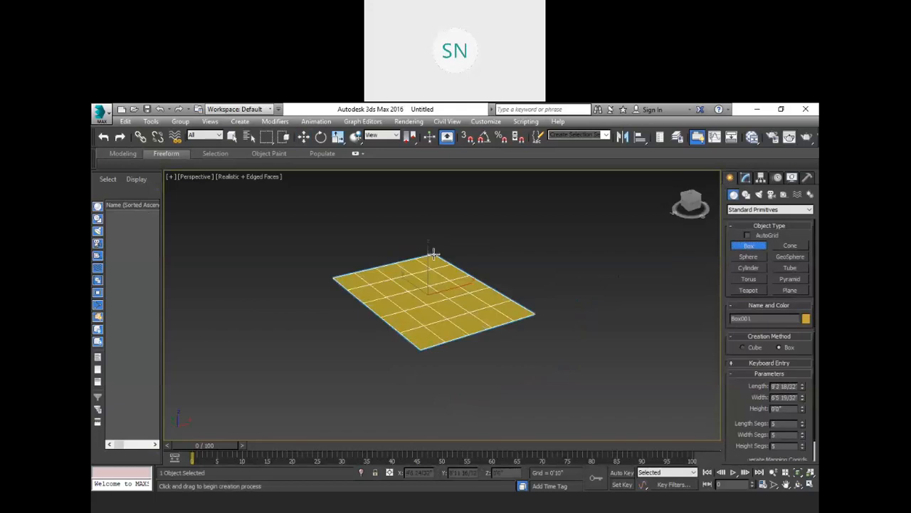
pyautogui.click(460, 178)
pyautogui.moveTo(599, 261); pyautogui.dragTo(594, 264, button='middle')
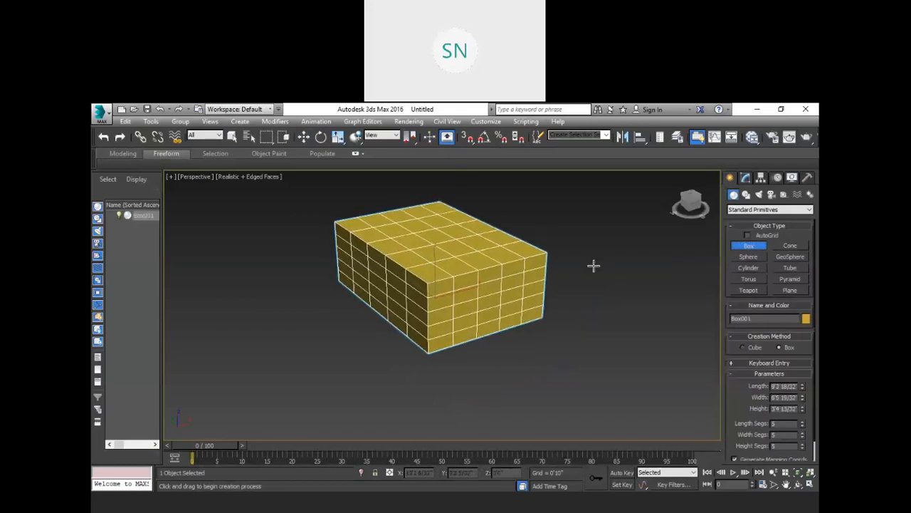
# - Convert the new box to Editable Poly and enter Vertex level
pyautogui.press('w')
pyautogui.rightClick(447, 228)
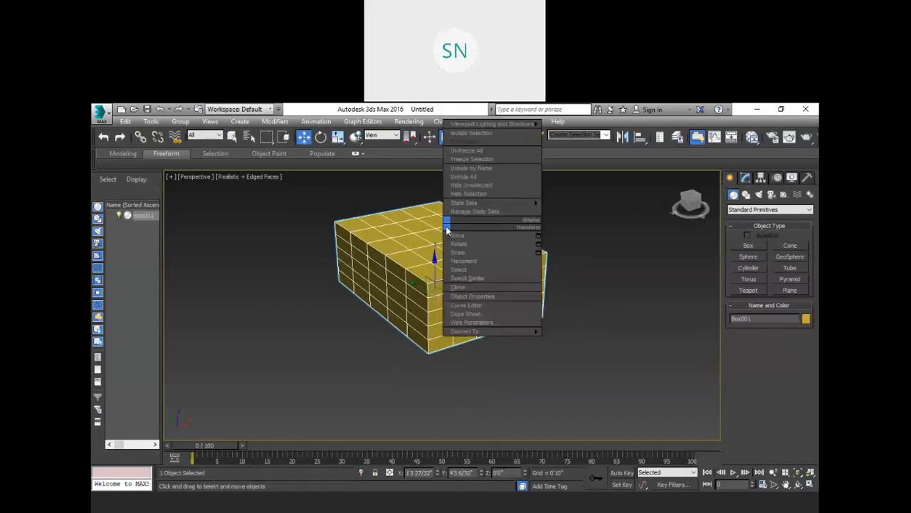
pyautogui.moveTo(507, 333)
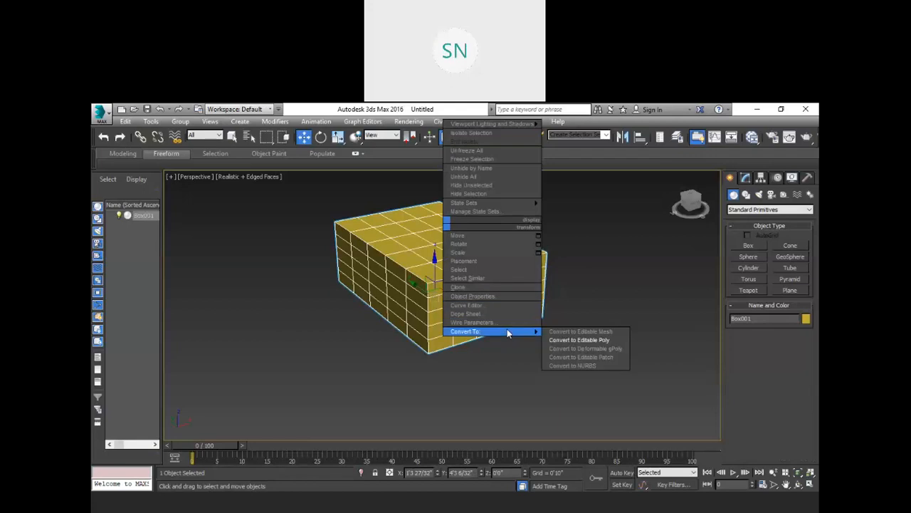
pyautogui.click(559, 340)
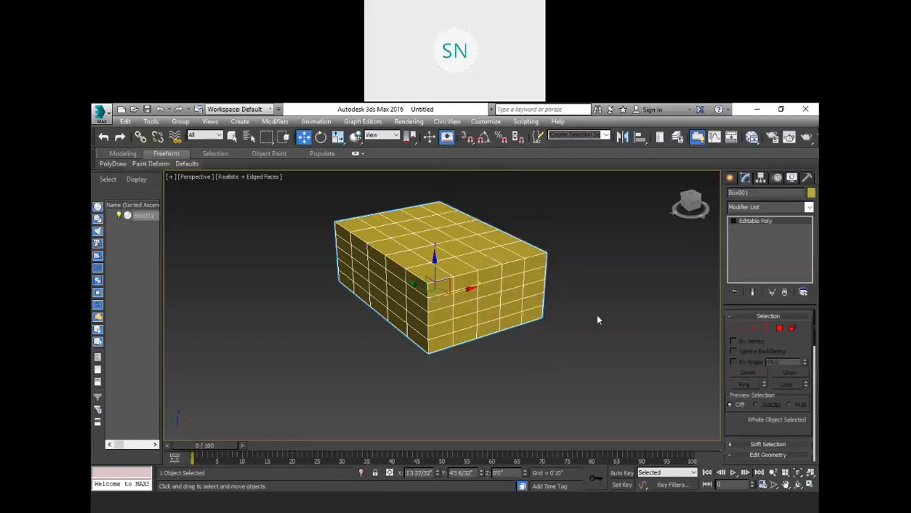
pyautogui.press('1')
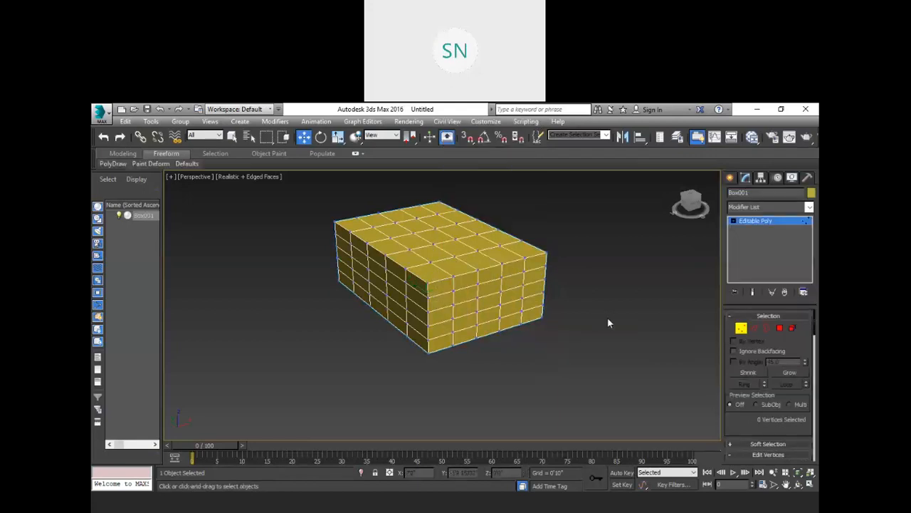
# - Look through the Edit Vertices and Edit Geometry options available at Vertex level, ending at Edit Vertices
pyautogui.moveTo(607, 317); pyautogui.dragTo(589, 312, button='middle')
pyautogui.scroll(5, 597, 288)
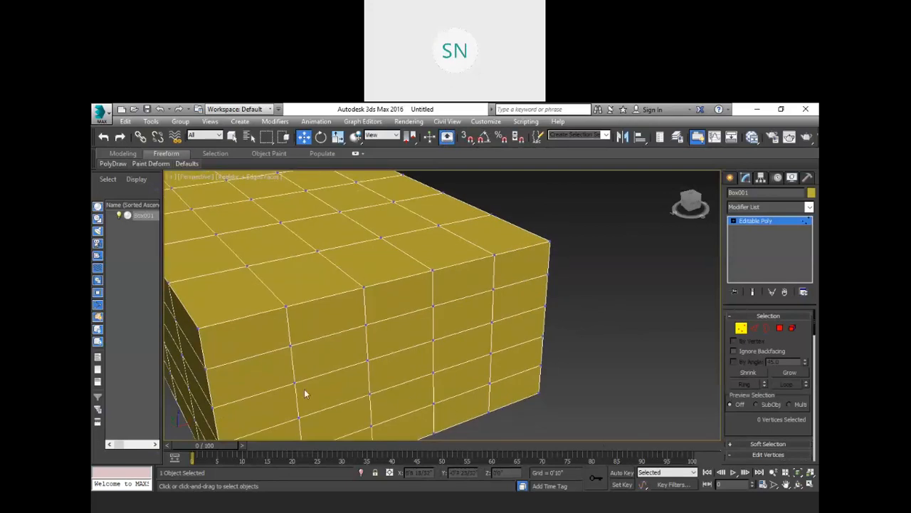
pyautogui.moveTo(734, 425); pyautogui.dragTo(745, 100)
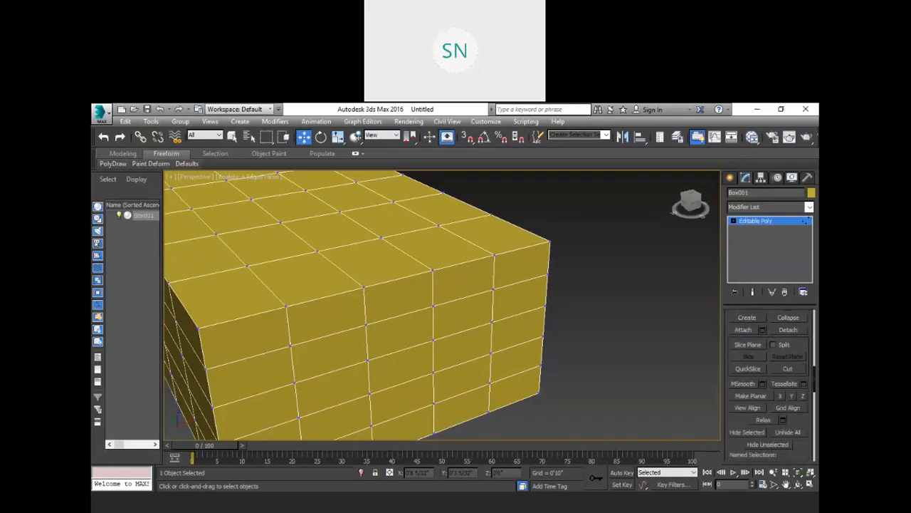
pyautogui.moveTo(799, 341); pyautogui.dragTo(809, 468)
pyautogui.moveTo(809, 407); pyautogui.dragTo(808, 439)
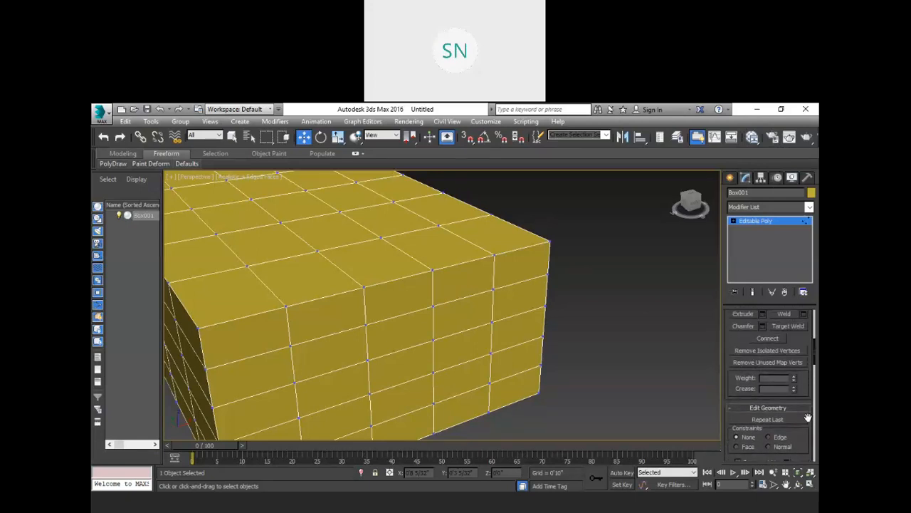
pyautogui.moveTo(794, 337); pyautogui.dragTo(803, 389)
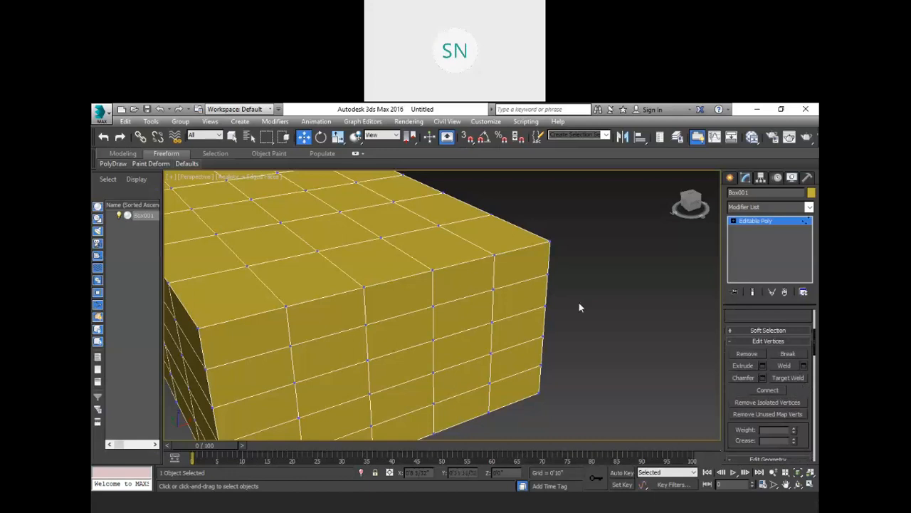
# - Weld the two vertices at the box's far upper corner, raising the weld threshold to 0'11 27/32"
pyautogui.moveTo(564, 266); pyautogui.dragTo(572, 274, button='middle')
pyautogui.click(557, 249)
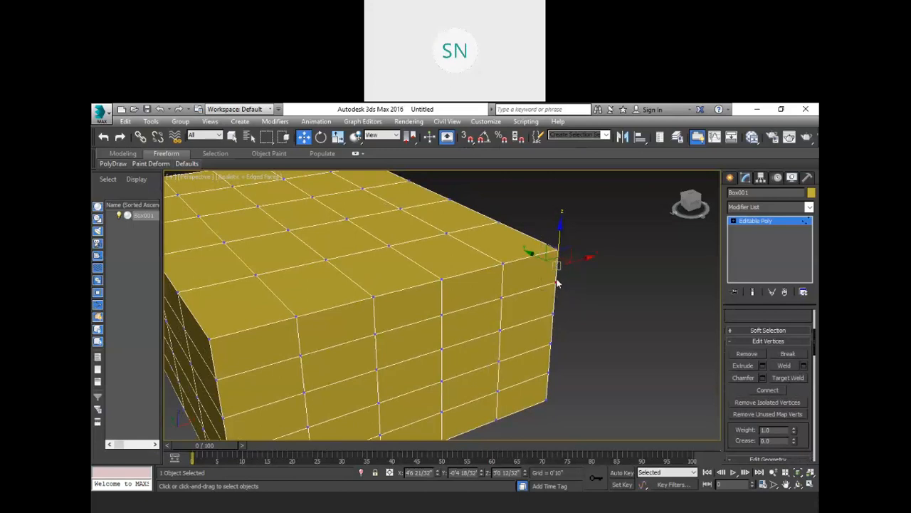
pyautogui.click(803, 366)
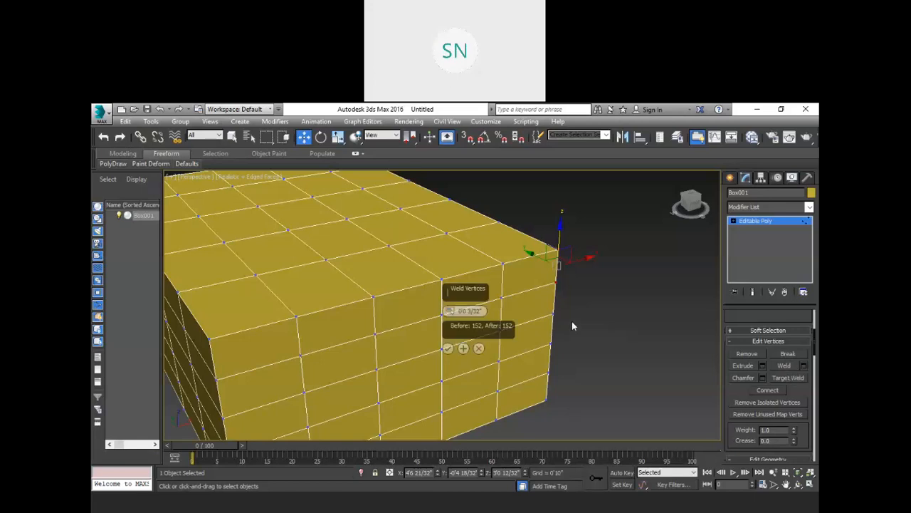
pyautogui.moveTo(449, 311); pyautogui.dragTo(459, 279)
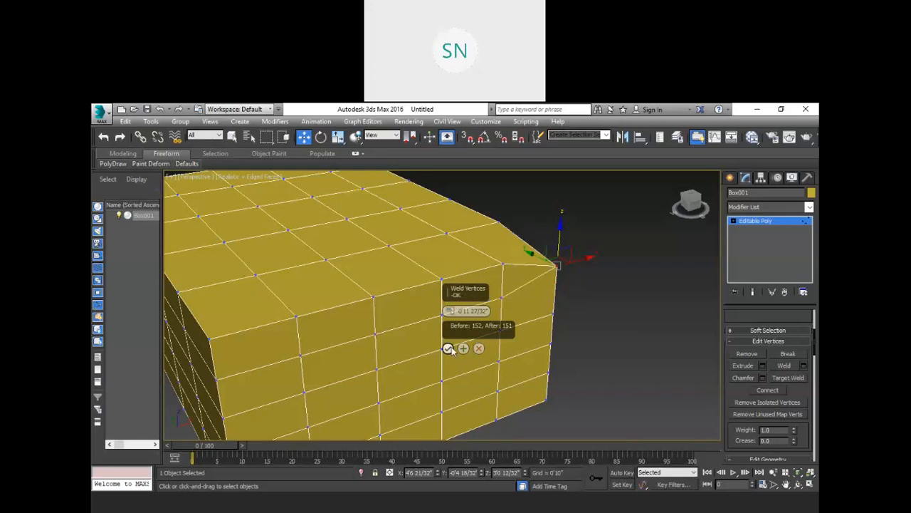
pyautogui.click(448, 348)
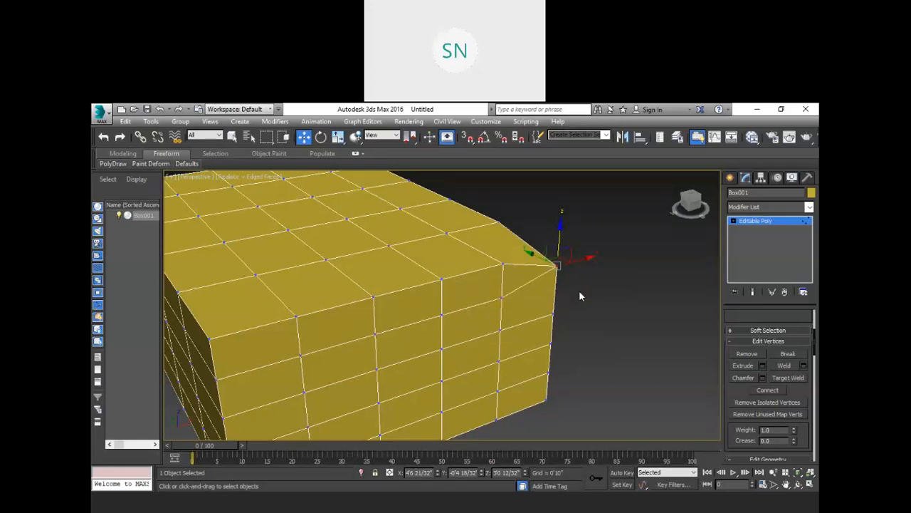
pyautogui.keyDown('alt'); pyautogui.moveTo(579, 296); pyautogui.dragTo(691, 268, button='middle'); pyautogui.keyUp('alt')
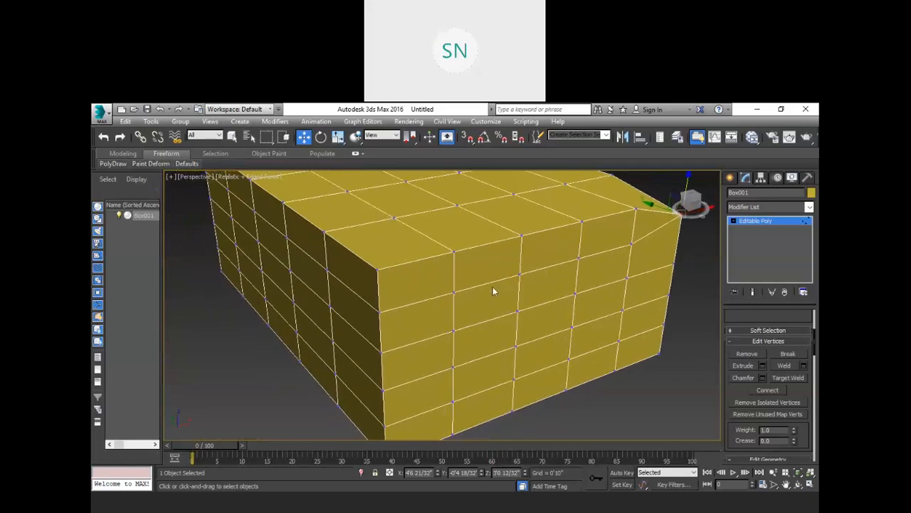
# - Select four neighbouring vertices around one polygon on the side face and weld them, raising the threshold until they merge into one point
pyautogui.keyDown('alt'); pyautogui.moveTo(492, 290); pyautogui.dragTo(478, 267, button='middle'); pyautogui.keyUp('alt')
pyautogui.scroll(5, 487, 266)
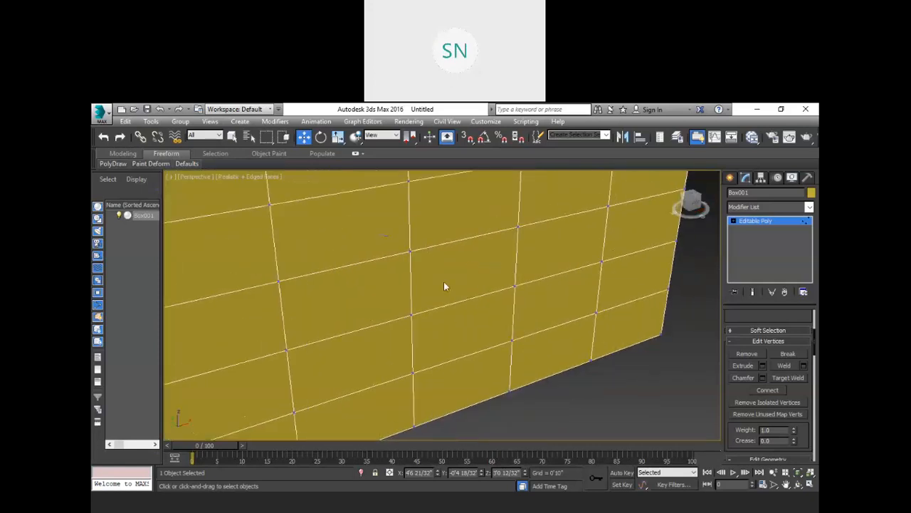
pyautogui.moveTo(544, 316); pyautogui.dragTo(541, 315)
pyautogui.moveTo(470, 232); pyautogui.dragTo(505, 214)
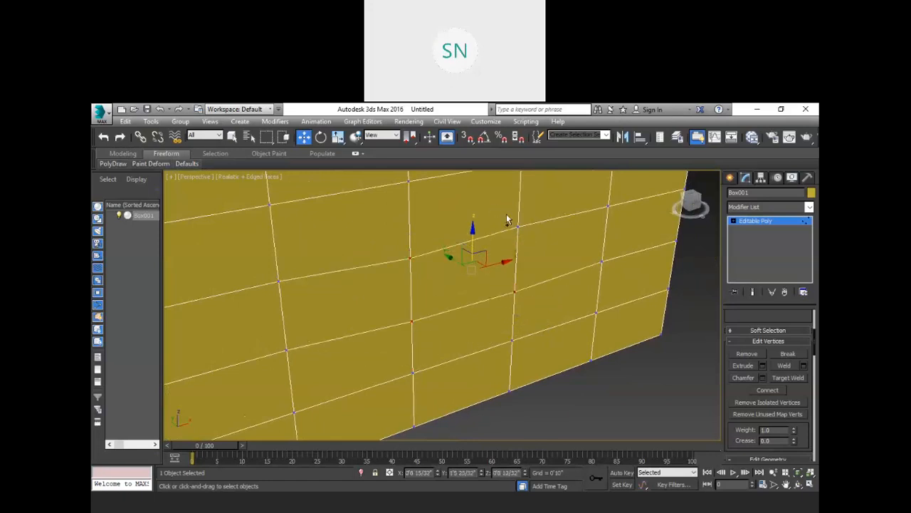
pyautogui.keyDown('ctrl'); pyautogui.click(518, 227); pyautogui.keyUp('ctrl')
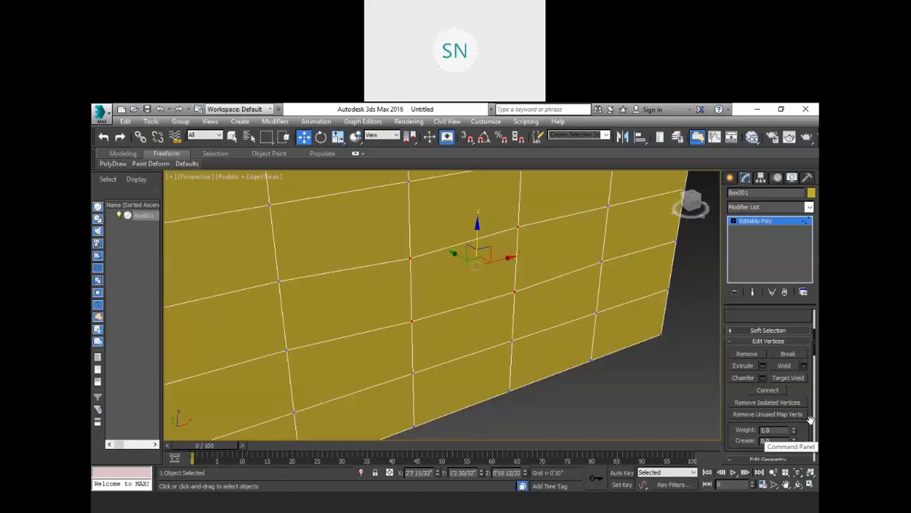
pyautogui.click(804, 365)
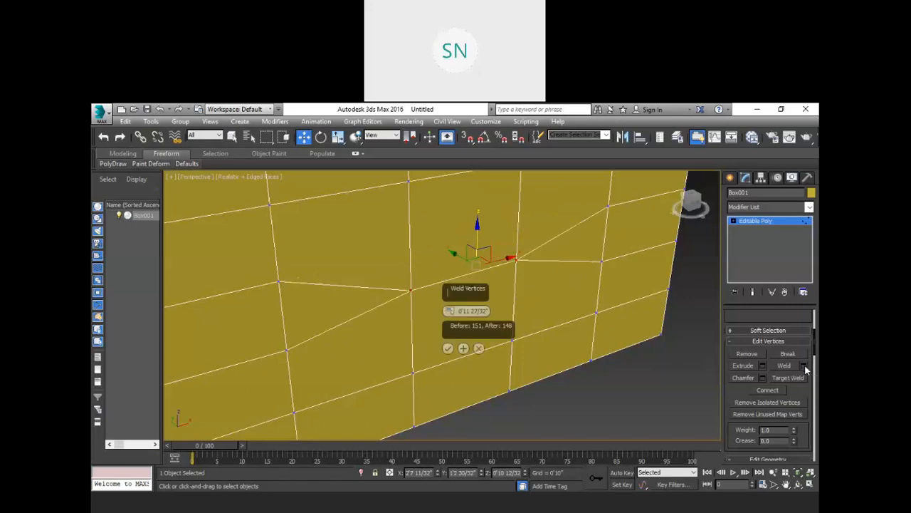
pyautogui.moveTo(450, 311); pyautogui.dragTo(453, 288)
pyautogui.click(447, 349)
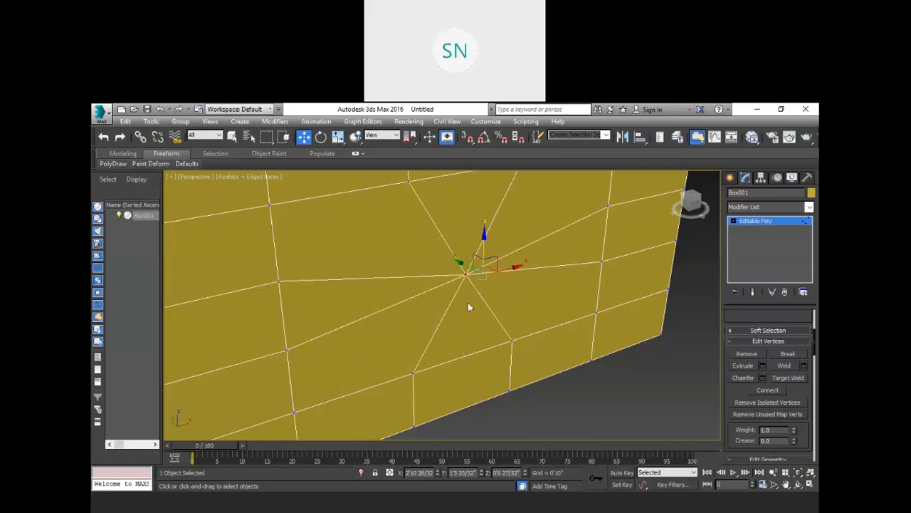
# - Break the welded vertex on the side face and pull the first loose vertices away to open gaps
pyautogui.scroll(-4, 468, 303)
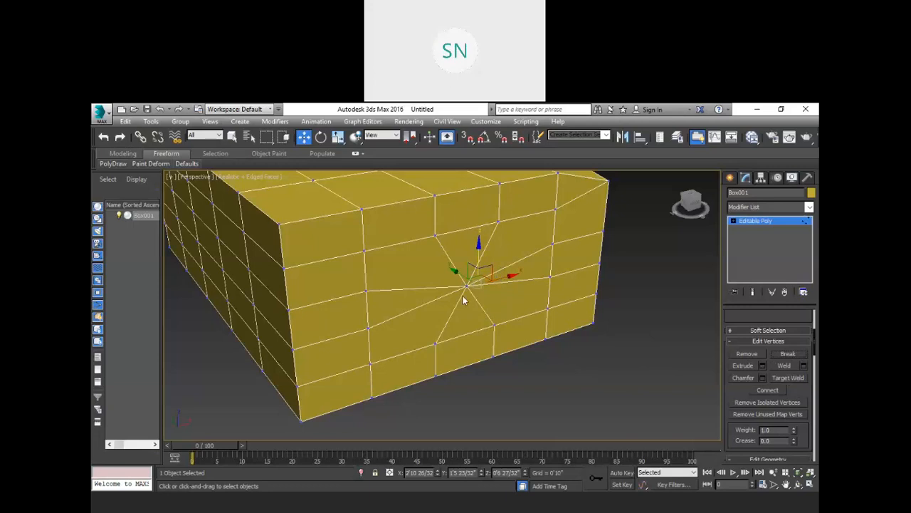
pyautogui.scroll(4, 496, 280)
pyautogui.moveTo(520, 271); pyautogui.dragTo(569, 288)
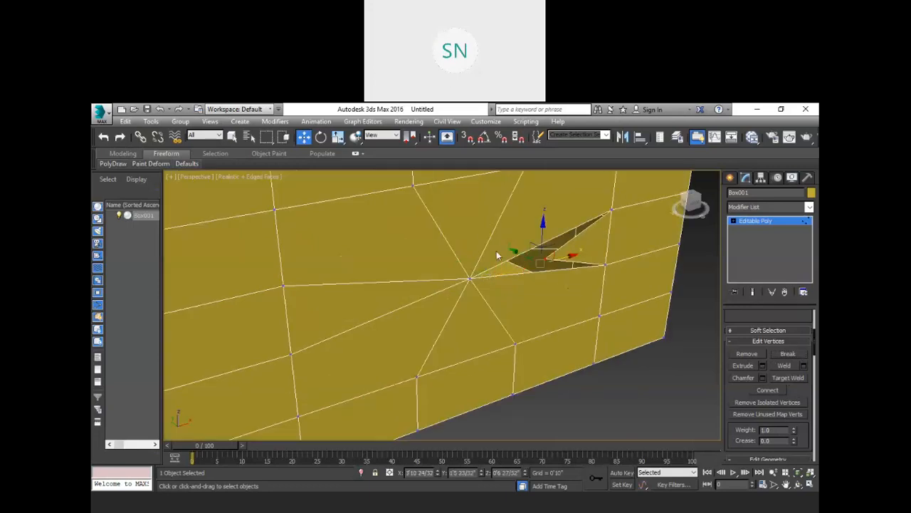
pyautogui.click(470, 278)
pyautogui.moveTo(491, 272); pyautogui.dragTo(524, 232)
# - Pull more of the loose vertices away from the broken point to widen the hole in the side face
pyautogui.click(470, 278)
pyautogui.moveTo(470, 278); pyautogui.dragTo(499, 281)
pyautogui.click(470, 276)
pyautogui.click(469, 278)
pyautogui.moveTo(483, 265)
pyautogui.mouseDown()
pyautogui.moveTo(448, 270)
pyautogui.moveTo(442, 283)
pyautogui.moveTo(461, 271)
pyautogui.moveTo(479, 281)
pyautogui.mouseUp()
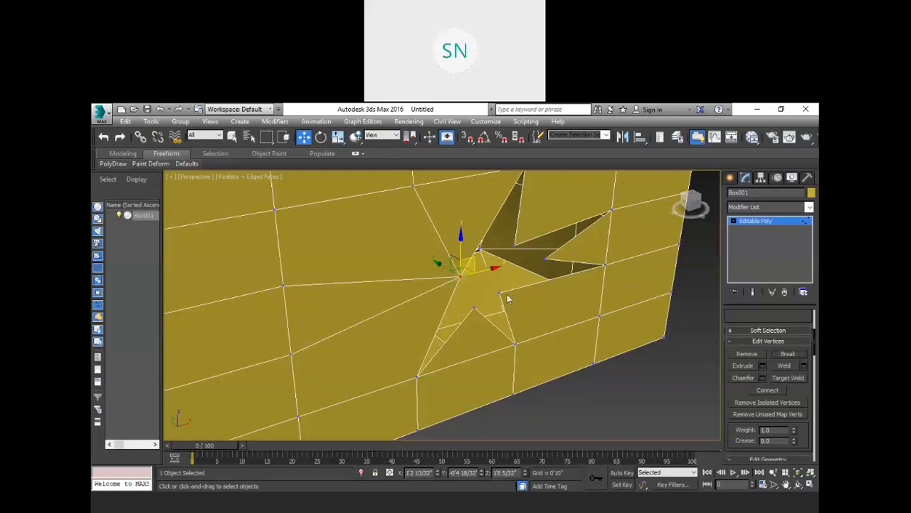
pyautogui.moveTo(472, 260); pyautogui.dragTo(401, 283)
# - Break the vertex above the hole in the side face and move its separated vertices apart
pyautogui.click(411, 187)
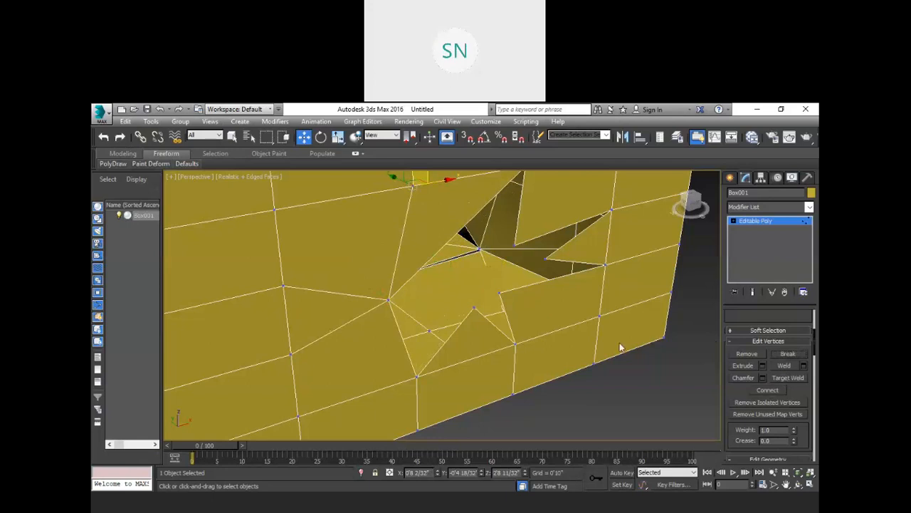
pyautogui.scroll(-3, 454, 277)
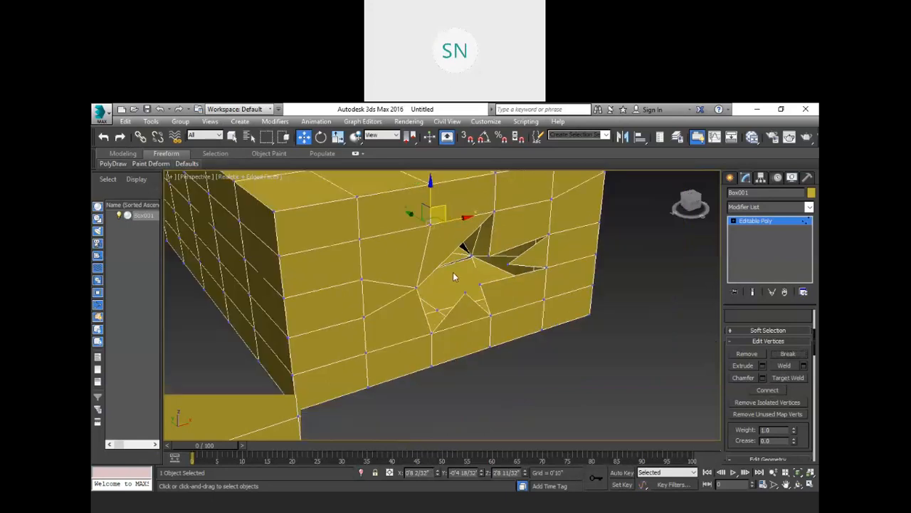
pyautogui.moveTo(442, 212); pyautogui.dragTo(413, 197)
pyautogui.click(431, 223)
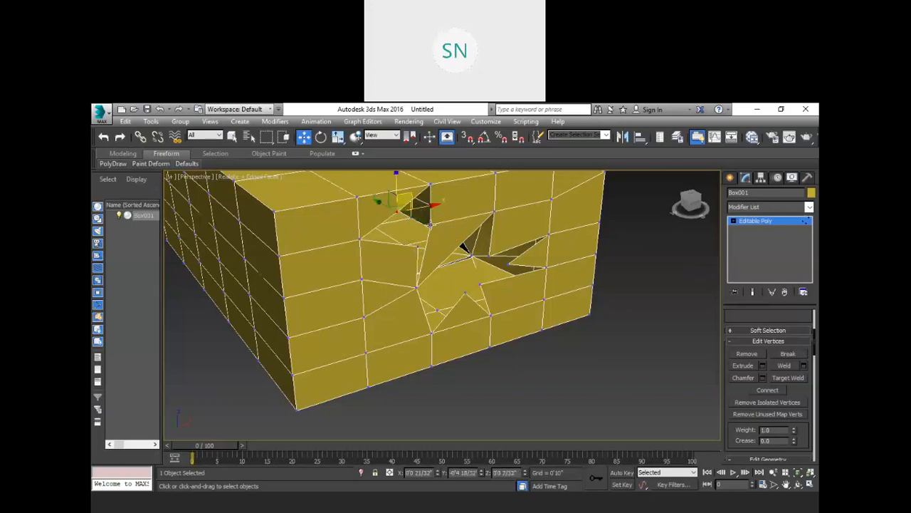
pyautogui.click(430, 225)
pyautogui.click(444, 210)
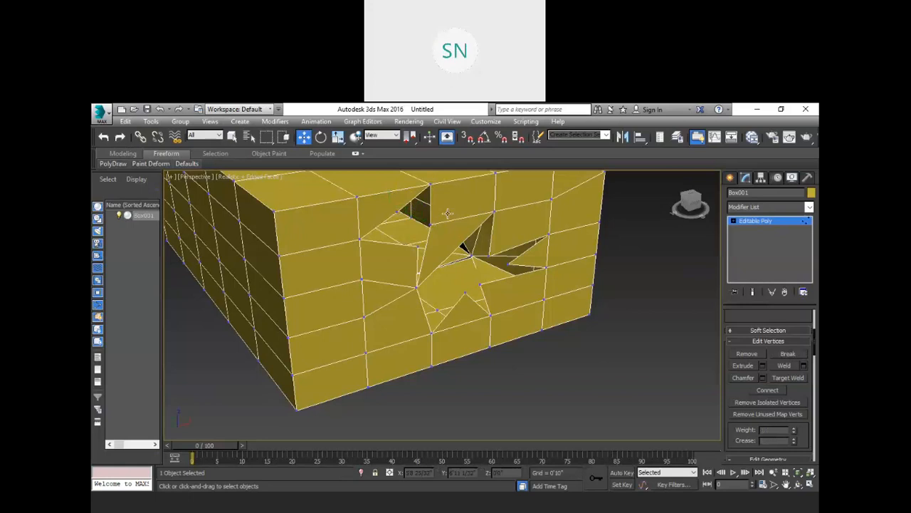
pyautogui.click(430, 223)
pyautogui.moveTo(443, 214); pyautogui.dragTo(443, 196)
# - Undo the break of the upper vertex and the most recent moves of the loose vertices around the hole
pyautogui.moveTo(482, 253); pyautogui.dragTo(539, 296, button='middle')
pyautogui.hotkey('ctrl', 'z')
pyautogui.hotkey('ctrl', 'z')
pyautogui.hotkey('ctrl', 'z')
pyautogui.hotkey('ctrl', 'z')
pyautogui.hotkey('ctrl', 'z')
pyautogui.hotkey('ctrl', 'z')
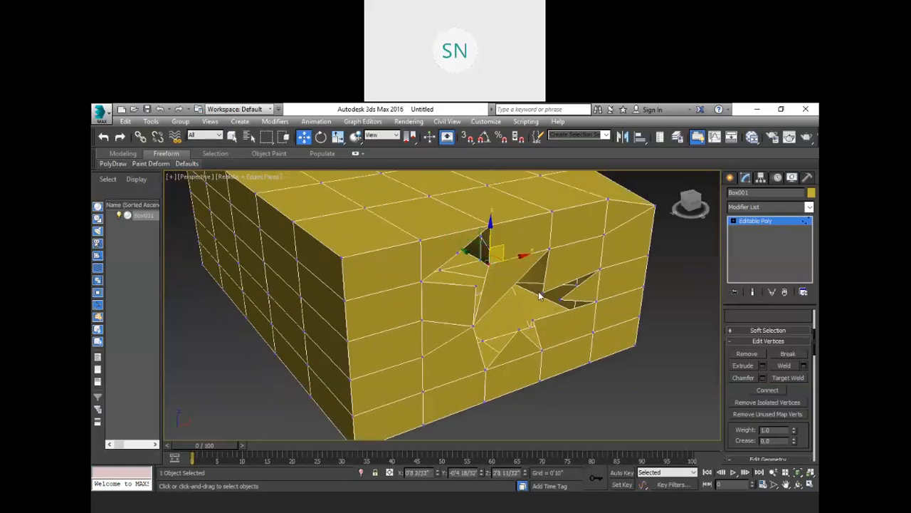
pyautogui.hotkey('ctrl', 'z')
pyautogui.hotkey('ctrl', 'z')
pyautogui.hotkey('ctrl', 'z')
pyautogui.hotkey('ctrl', 'z')
pyautogui.hotkey('ctrl', 'z')
pyautogui.hotkey('ctrl', 'z')
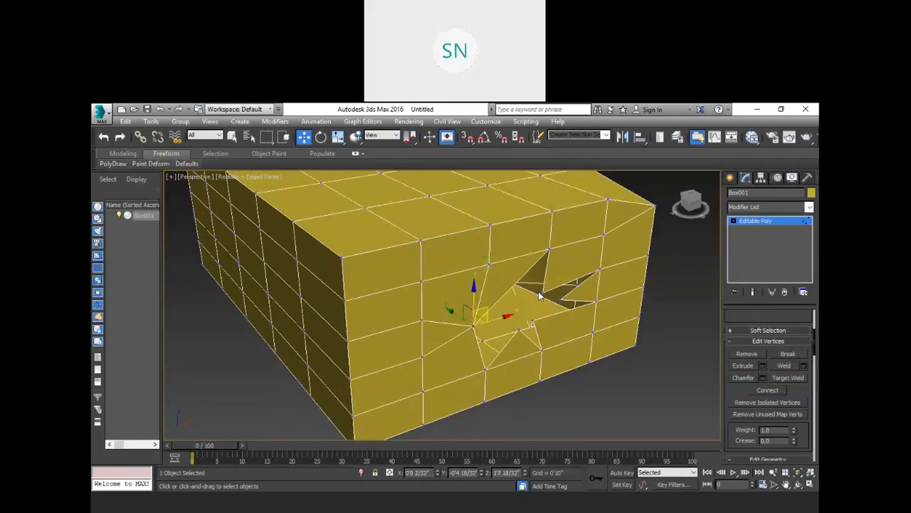
pyautogui.hotkey('ctrl', 'z')
pyautogui.hotkey('ctrl', 'z')
pyautogui.hotkey('ctrl', 'z')
pyautogui.hotkey('ctrl', 'z')
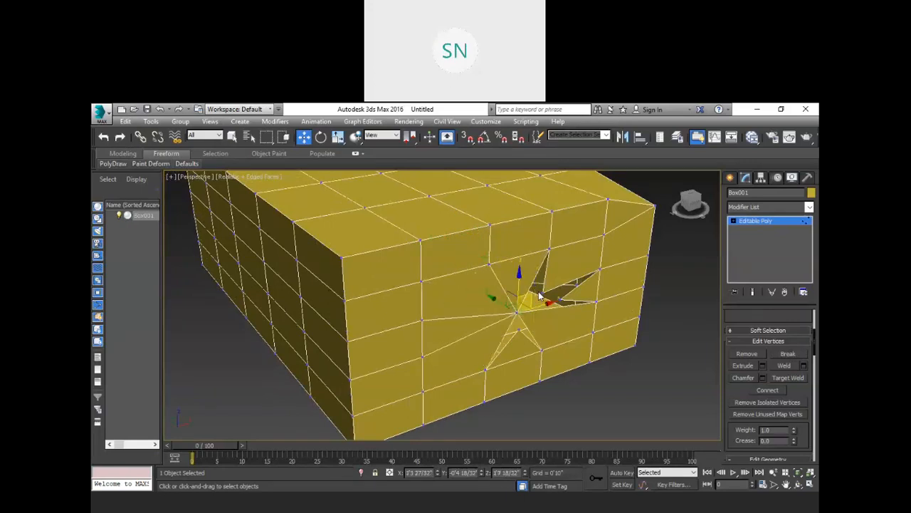
pyautogui.hotkey('ctrl', 'z')
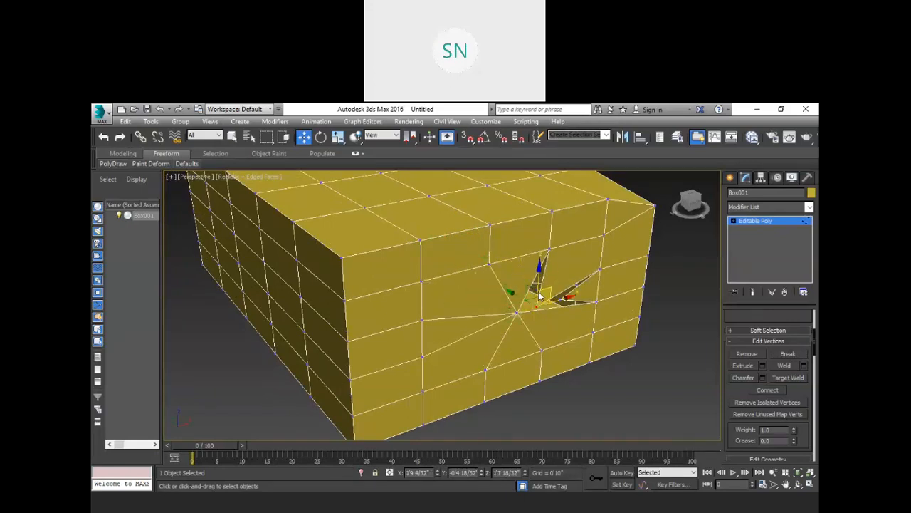
pyautogui.hotkey('ctrl', 'z')
pyautogui.hotkey('ctrl', 'z')
# - Select the vertex at the box's intact near top corner together with a second vertex behind it
pyautogui.keyDown('alt'); pyautogui.moveTo(427, 336); pyautogui.dragTo(514, 356, button='middle'); pyautogui.keyUp('alt')
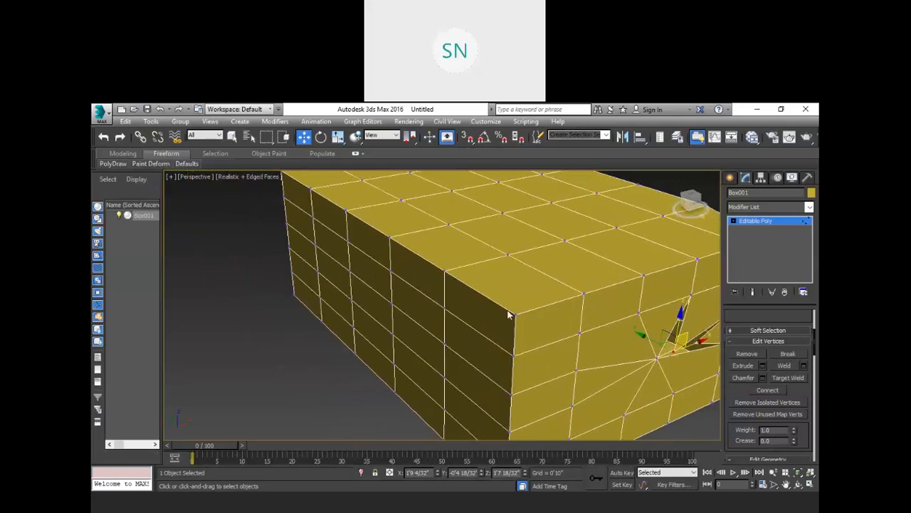
pyautogui.keyDown('alt'); pyautogui.moveTo(508, 300); pyautogui.dragTo(623, 341, button='middle'); pyautogui.keyUp('alt')
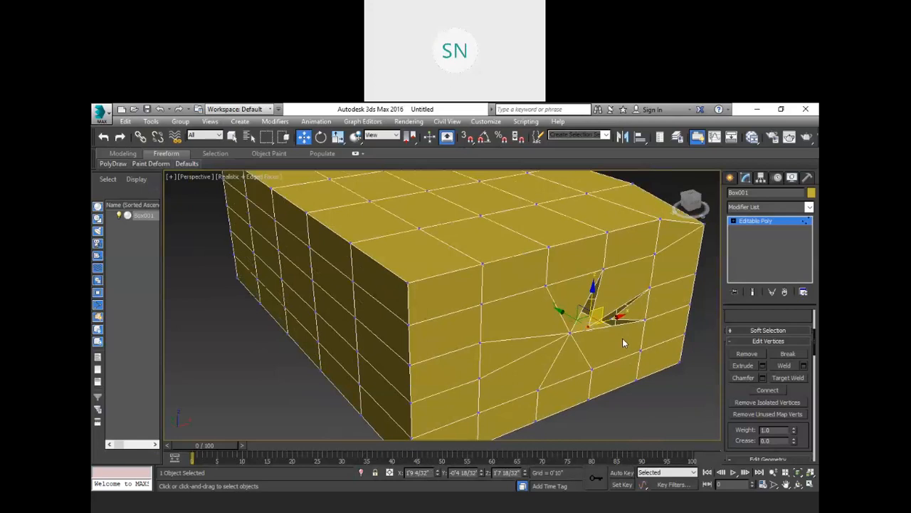
pyautogui.keyDown('alt'); pyautogui.moveTo(413, 292); pyautogui.dragTo(610, 383, button='middle'); pyautogui.keyUp('alt')
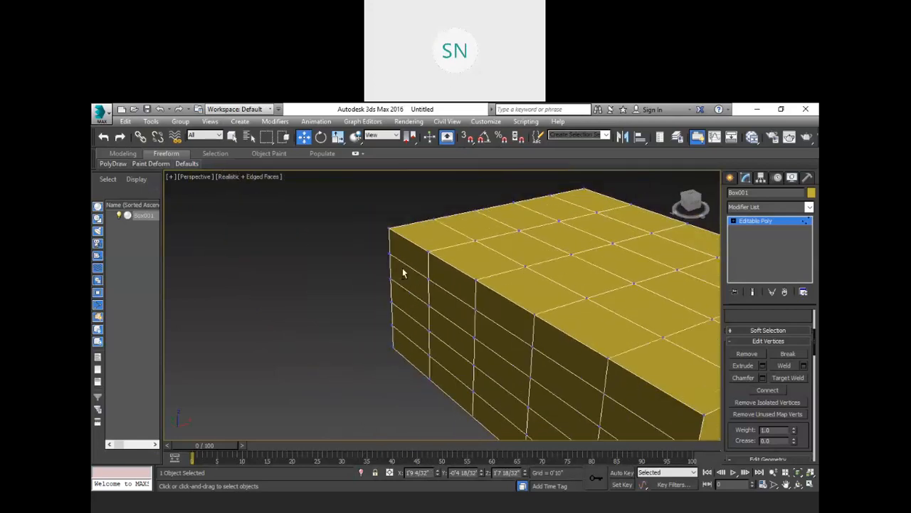
pyautogui.scroll(4, 441, 281)
pyautogui.keyDown('alt'); pyautogui.moveTo(439, 281); pyautogui.dragTo(546, 311, button='middle'); pyautogui.keyUp('alt')
pyautogui.scroll(-4, 512, 283)
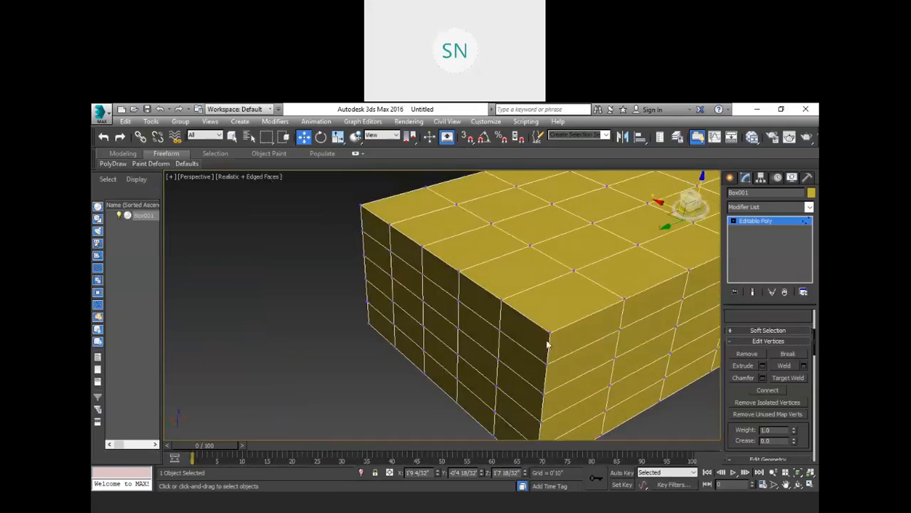
pyautogui.click(546, 327)
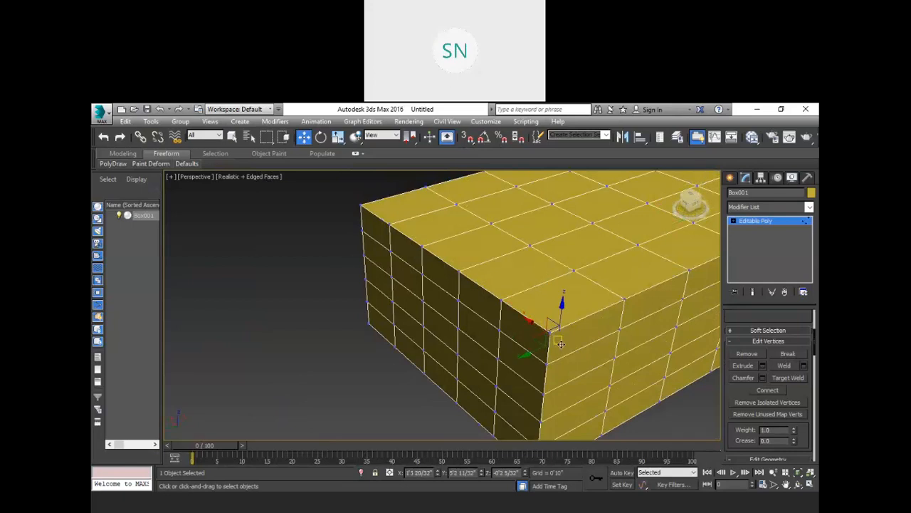
pyautogui.click(766, 279)
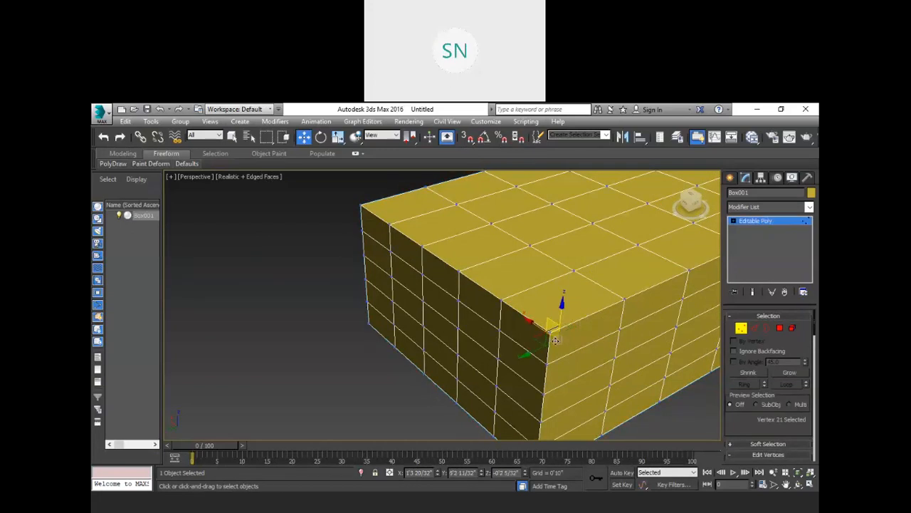
pyautogui.scroll(5, 554, 336)
pyautogui.scroll(-5, 558, 344)
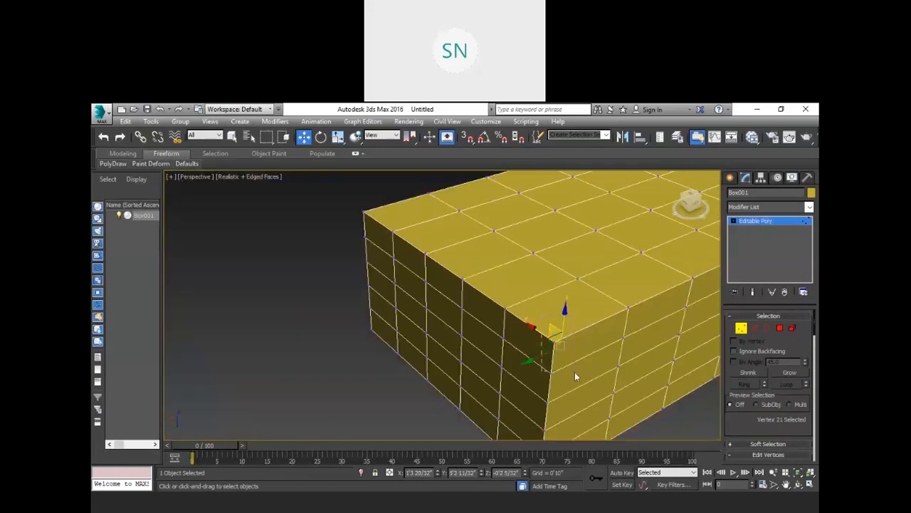
pyautogui.keyDown('ctrl'); pyautogui.click(565, 361); pyautogui.keyUp('ctrl')
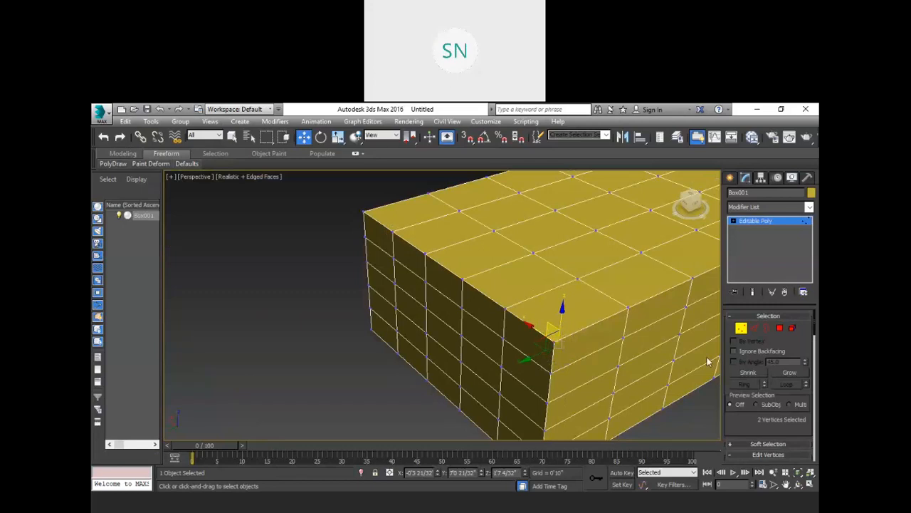
# - Break the selected corner vertices and move the separated vertices away from the corner
pyautogui.scroll(-1, 755, 401)
pyautogui.scroll(-3, 754, 401)
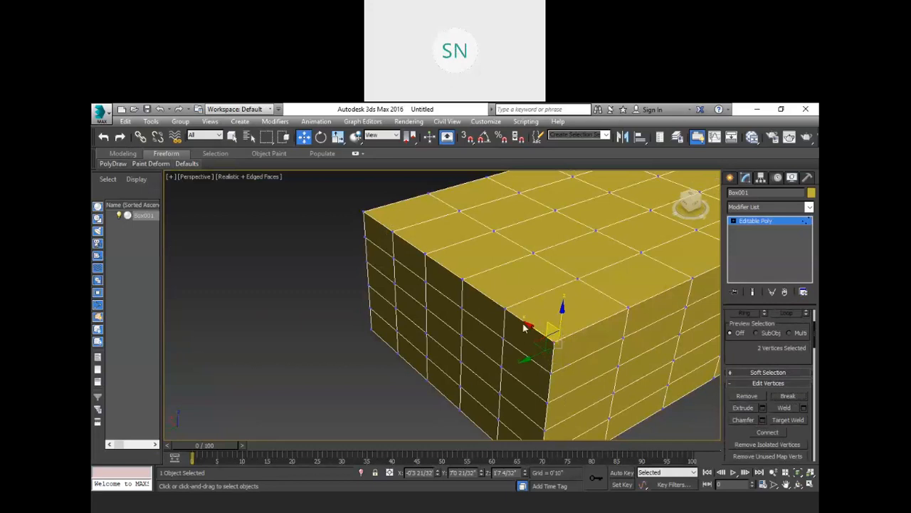
pyautogui.moveTo(549, 328); pyautogui.dragTo(551, 296)
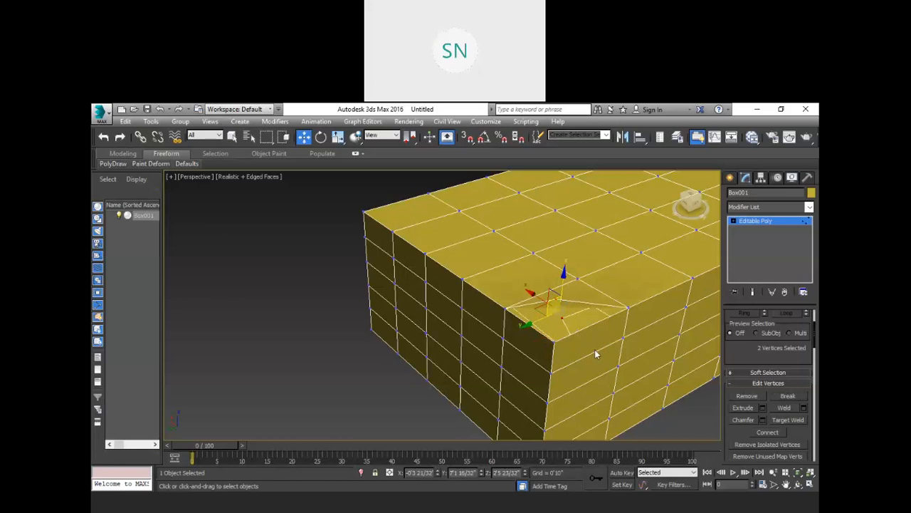
pyautogui.keyDown('alt'); pyautogui.moveTo(590, 357); pyautogui.dragTo(546, 354, button='middle'); pyautogui.keyUp('alt')
pyautogui.moveTo(492, 326)
pyautogui.keyDown('alt'); pyautogui.mouseDown(button='middle')
pyautogui.moveTo(492, 338)
pyautogui.moveTo(499, 335)
pyautogui.mouseUp(button='middle'); pyautogui.keyUp('alt')
pyautogui.click(502, 321)
pyautogui.moveTo(502, 320); pyautogui.dragTo(508, 331)
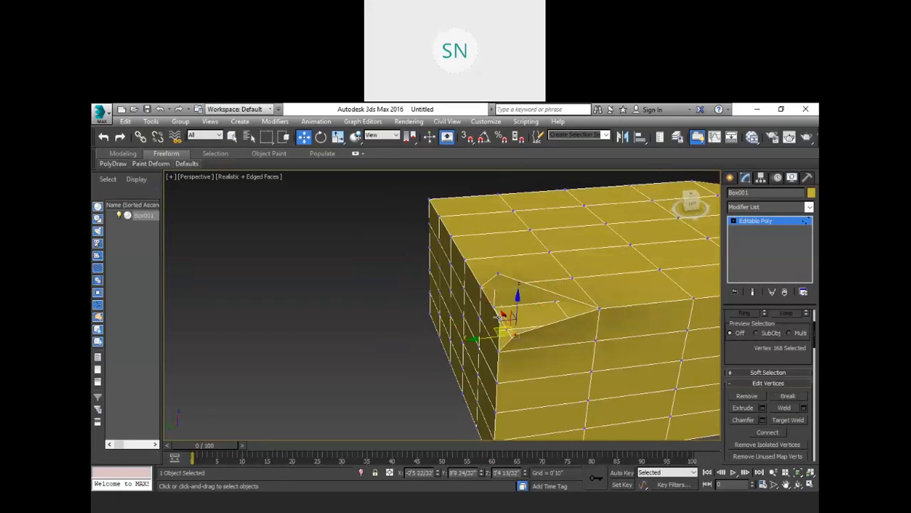
# - Pull the loose vertex of the adjoining side face outward from the broken corner
pyautogui.scroll(5, 500, 318)
pyautogui.scroll(-2, 514, 330)
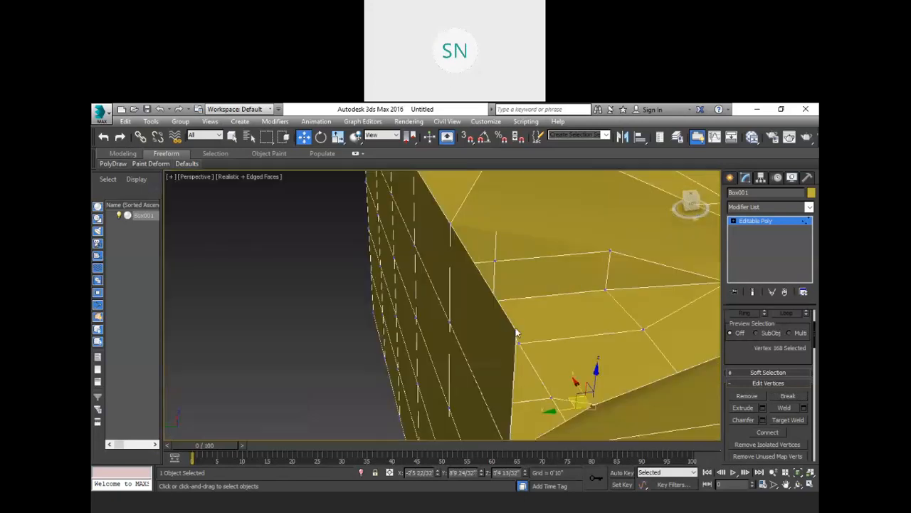
pyautogui.click(516, 331)
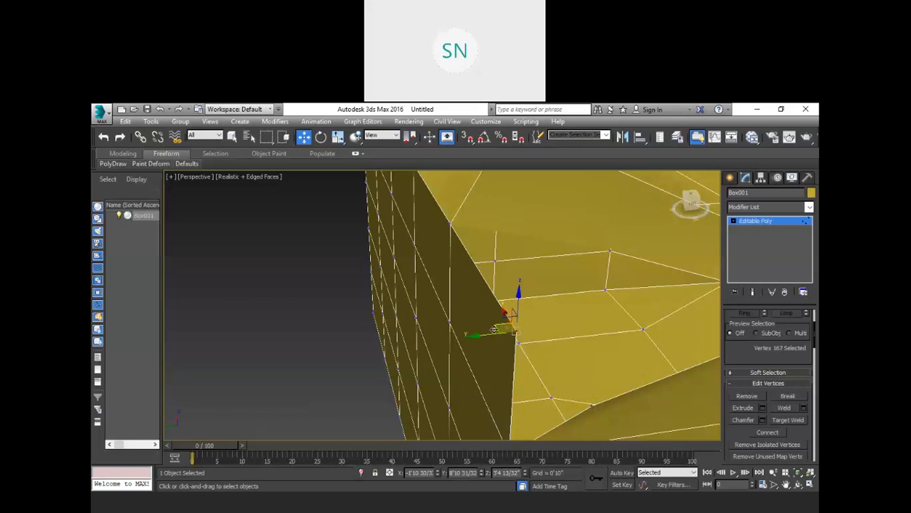
pyautogui.moveTo(508, 319); pyautogui.dragTo(385, 318)
# - Select another loose vertex at the opened corner, shift it slightly and remove it
pyautogui.scroll(-5, 441, 297)
pyautogui.keyDown('alt'); pyautogui.moveTo(534, 346); pyautogui.dragTo(475, 360, button='middle'); pyautogui.keyUp('alt')
pyautogui.scroll(4, 460, 299)
pyautogui.click(412, 226)
pyautogui.moveTo(445, 279); pyautogui.dragTo(439, 279)
pyautogui.click(747, 395)
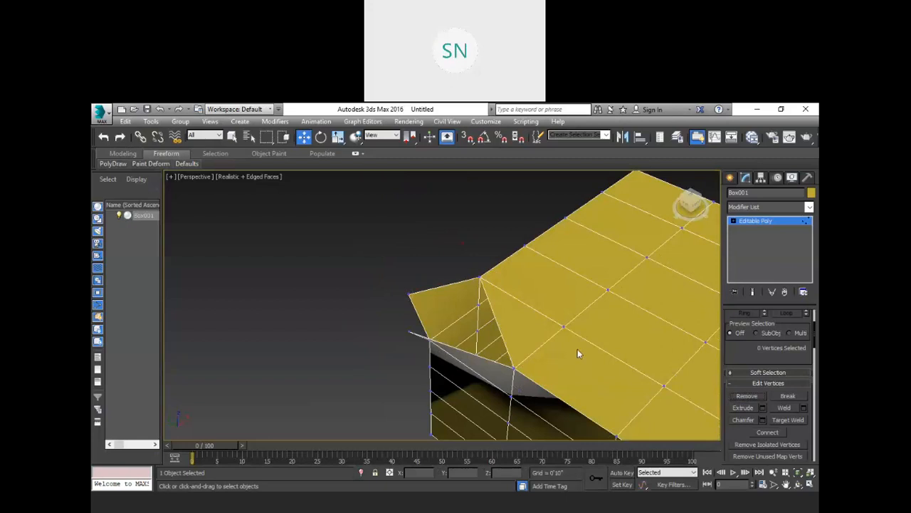
# - Remove the two remaining loose vertices at the box's opened corner, one after the other
pyautogui.moveTo(397, 273); pyautogui.dragTo(430, 331)
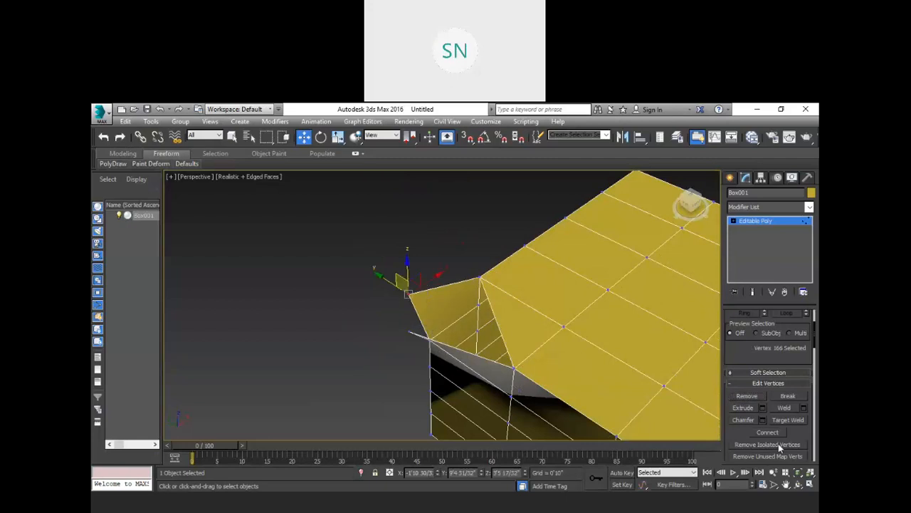
pyautogui.click(757, 397)
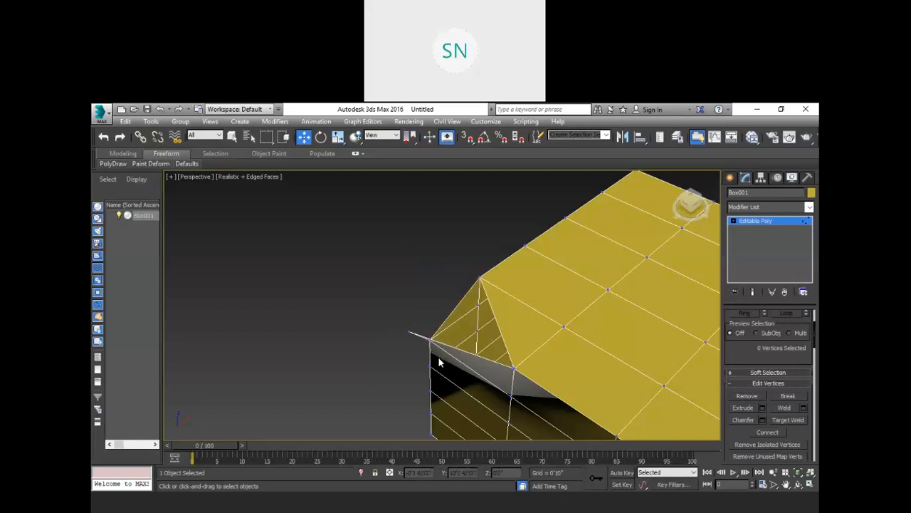
pyautogui.keyDown('alt'); pyautogui.moveTo(441, 362); pyautogui.dragTo(420, 318, button='middle'); pyautogui.keyUp('alt')
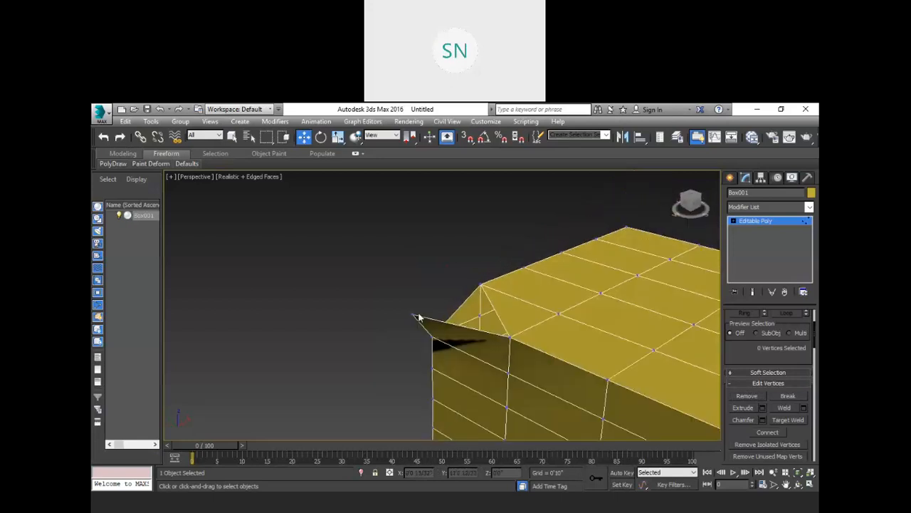
pyautogui.moveTo(401, 300); pyautogui.dragTo(446, 341)
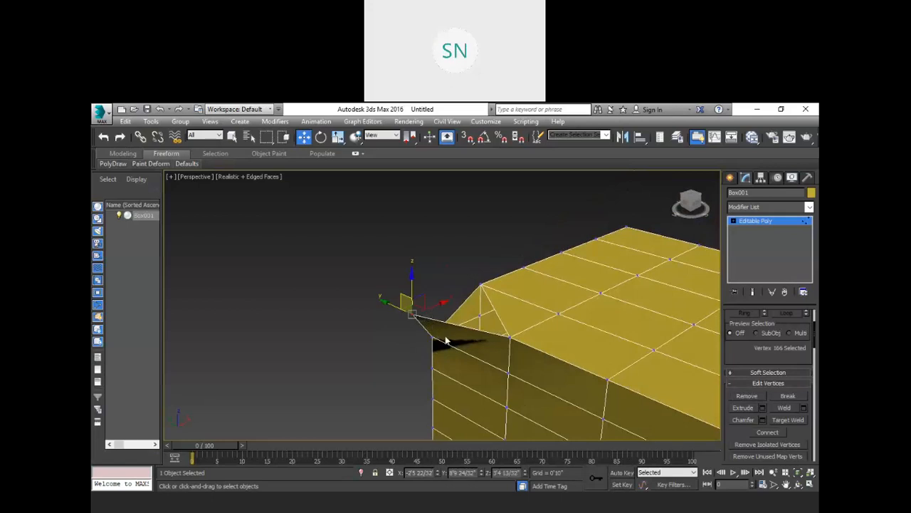
pyautogui.click(756, 397)
# - Examine the edited box from several distances and angles, including the cut corner and the broken end face
pyautogui.scroll(-2, 557, 341)
pyautogui.keyDown('alt'); pyautogui.moveTo(547, 363); pyautogui.dragTo(541, 363, button='middle'); pyautogui.keyUp('alt')
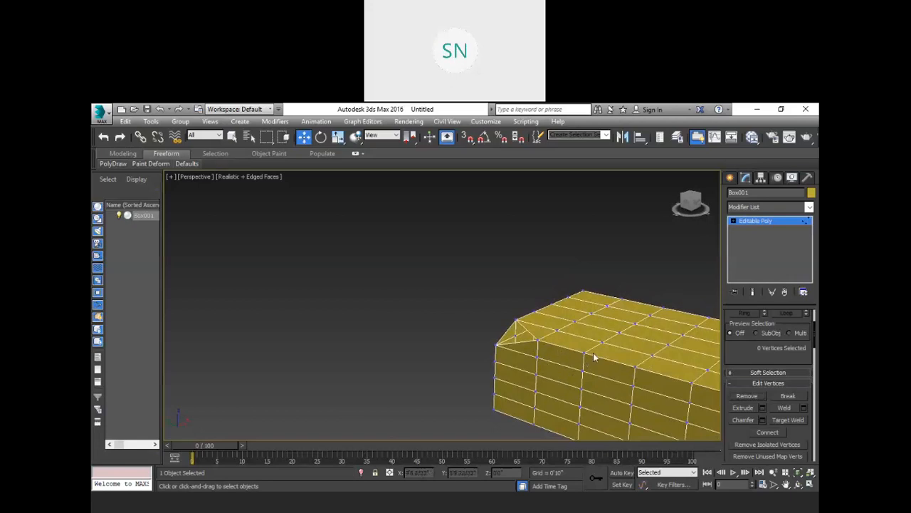
pyautogui.moveTo(594, 358); pyautogui.dragTo(579, 358, button='middle')
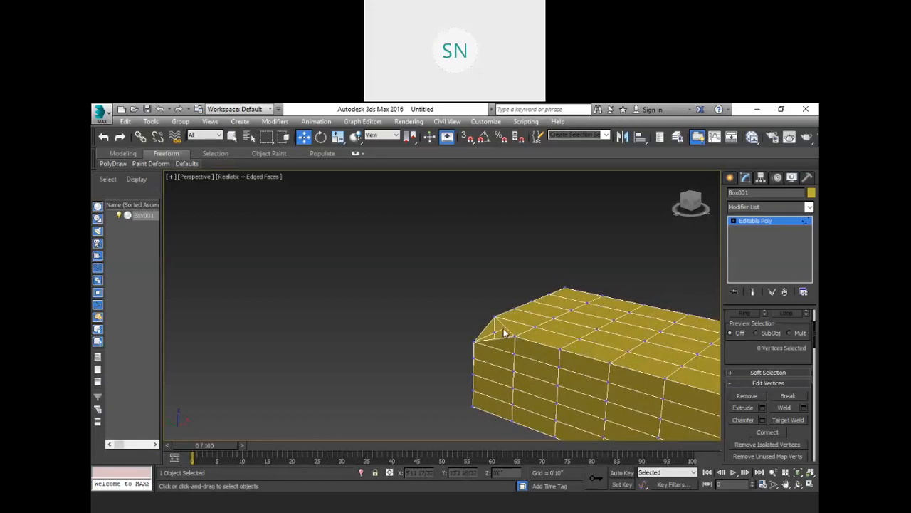
pyautogui.scroll(2, 500, 322)
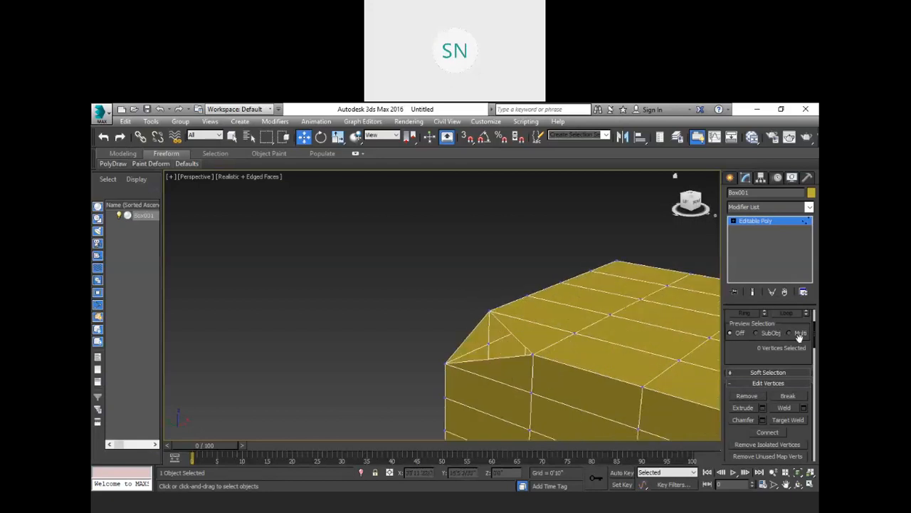
pyautogui.scroll(1, 757, 354)
pyautogui.scroll(4, 756, 354)
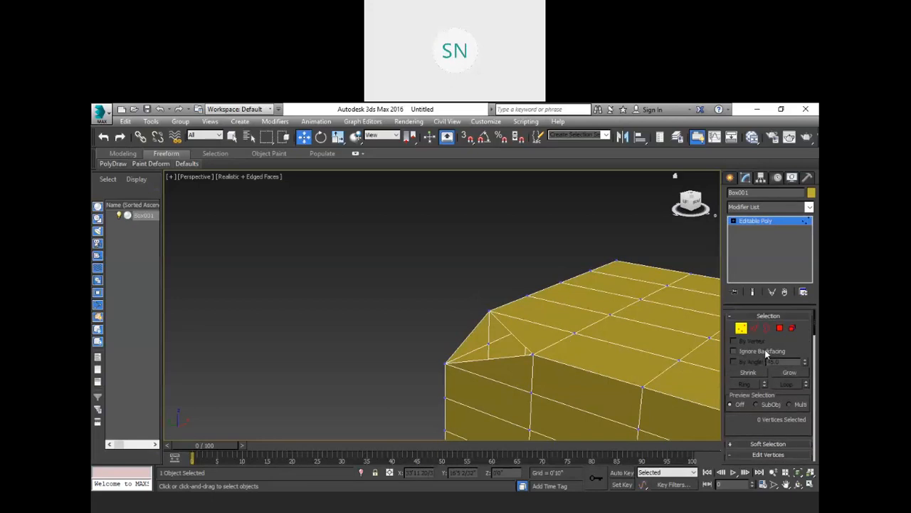
pyautogui.keyDown('alt'); pyautogui.moveTo(582, 331); pyautogui.dragTo(519, 311, button='middle'); pyautogui.keyUp('alt')
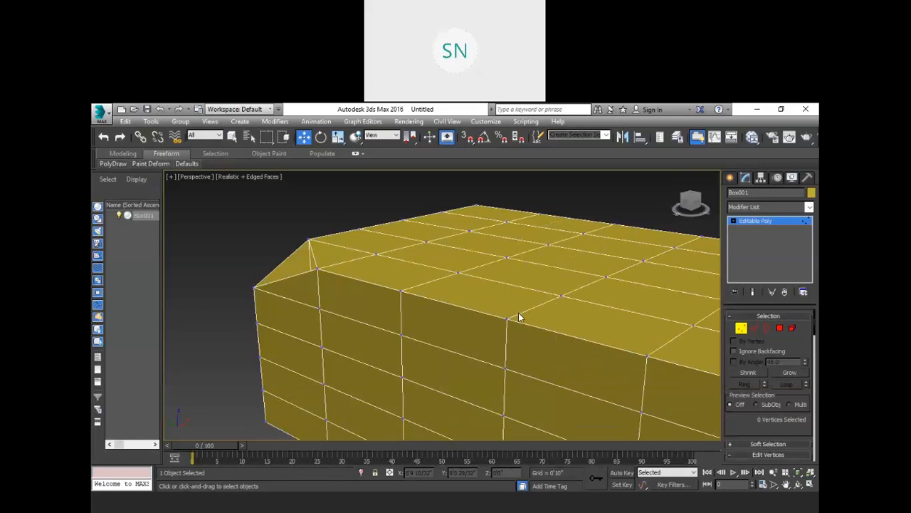
pyautogui.scroll(-5, 518, 316)
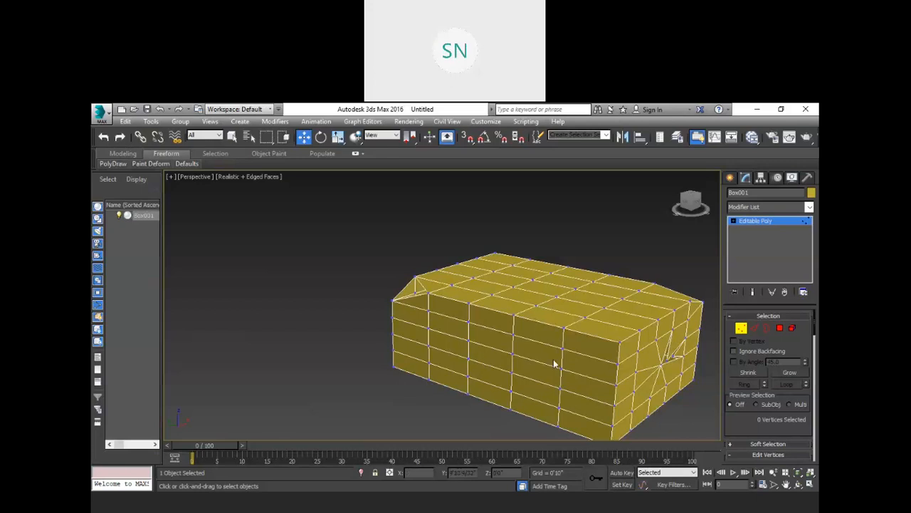
pyautogui.moveTo(621, 385); pyautogui.dragTo(512, 392, button='middle')
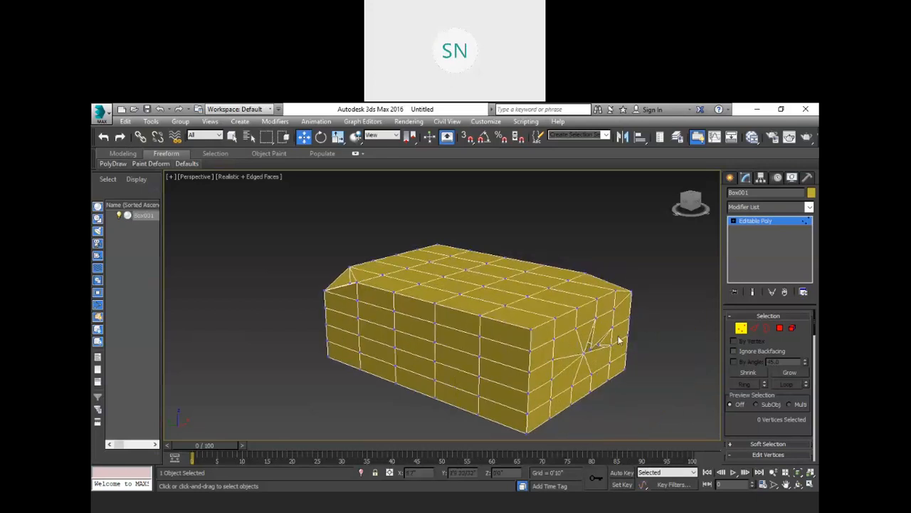
pyautogui.moveTo(683, 340); pyautogui.dragTo(683, 348, button='middle')
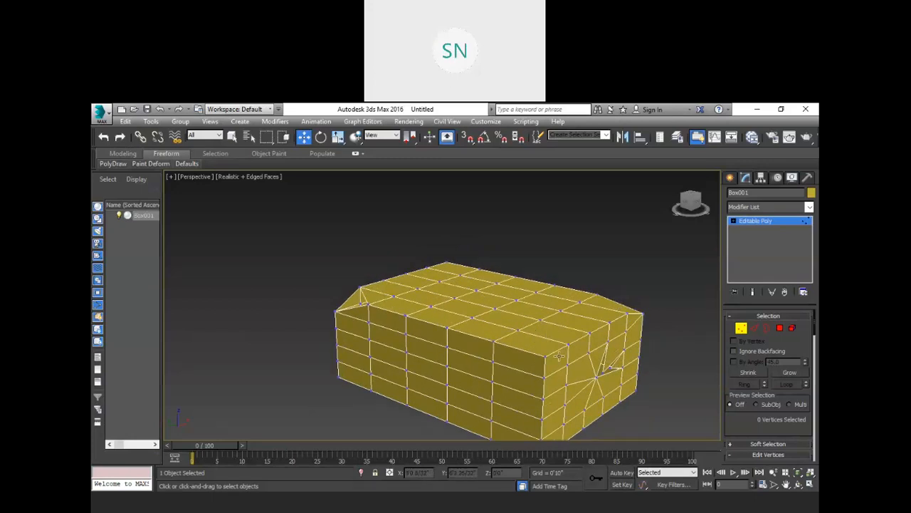
pyautogui.moveTo(559, 364); pyautogui.dragTo(532, 345, button='middle')
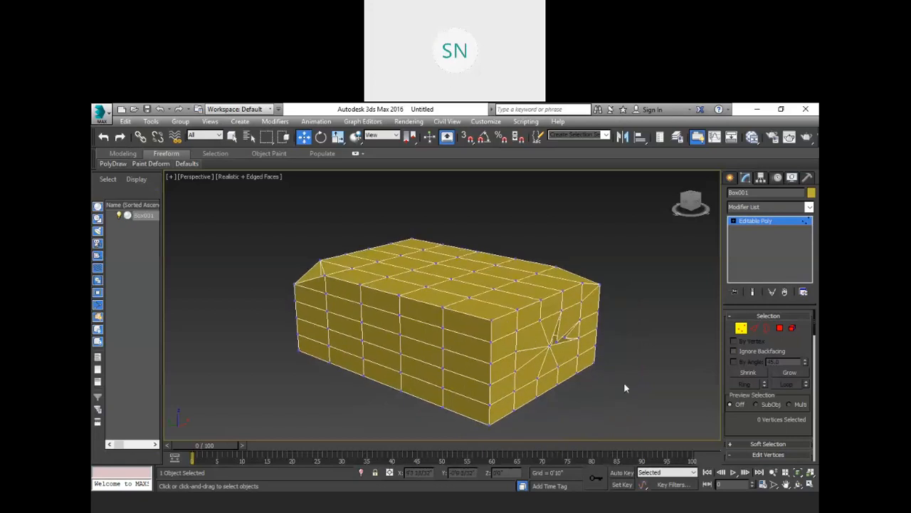
# - Render a close-up perspective view of the openings in the box's end face and close the render
pyautogui.scroll(4, 578, 341)
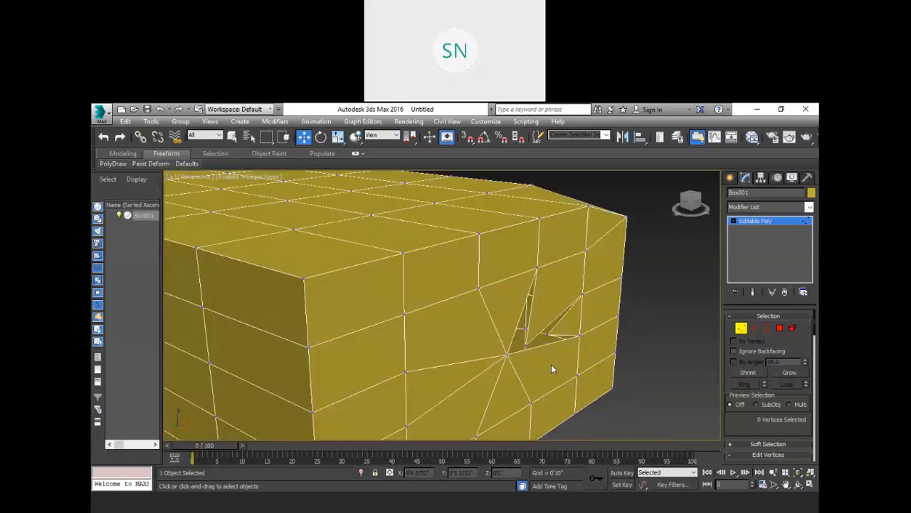
pyautogui.hotkey('shift', 'q')
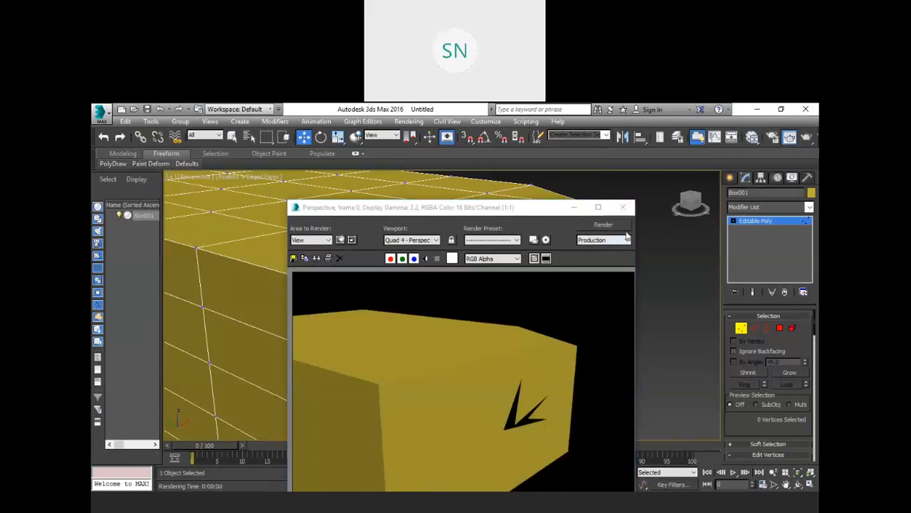
pyautogui.click(622, 207)
# - Render a close-up perspective view of the open triangular hole at the box's top corner and close the render
pyautogui.scroll(-4, 640, 259)
pyautogui.scroll(-3, 640, 260)
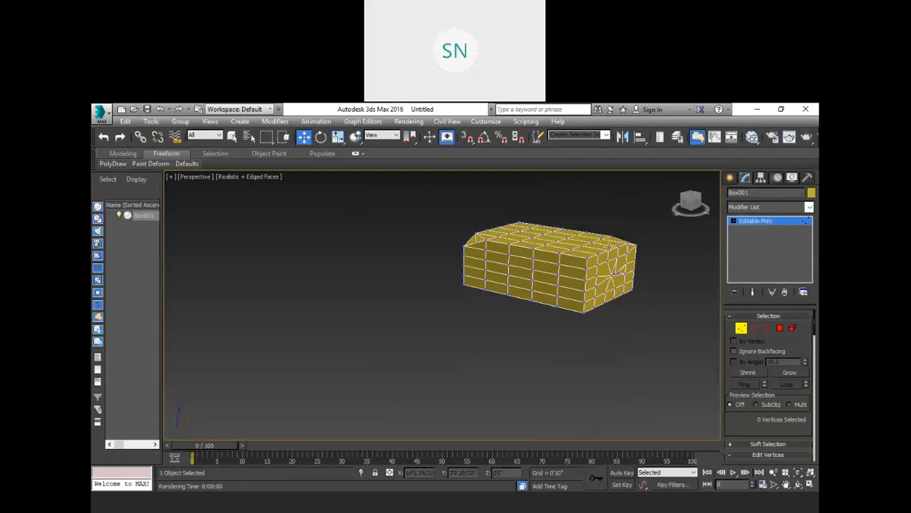
pyautogui.scroll(3, 606, 243)
pyautogui.keyDown('alt'); pyautogui.moveTo(527, 258); pyautogui.dragTo(574, 248, button='middle'); pyautogui.keyUp('alt')
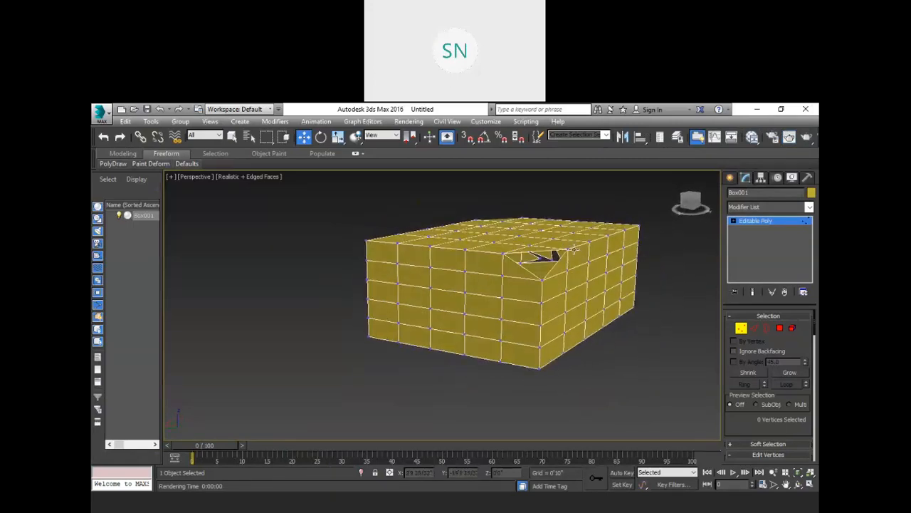
pyautogui.scroll(3, 575, 252)
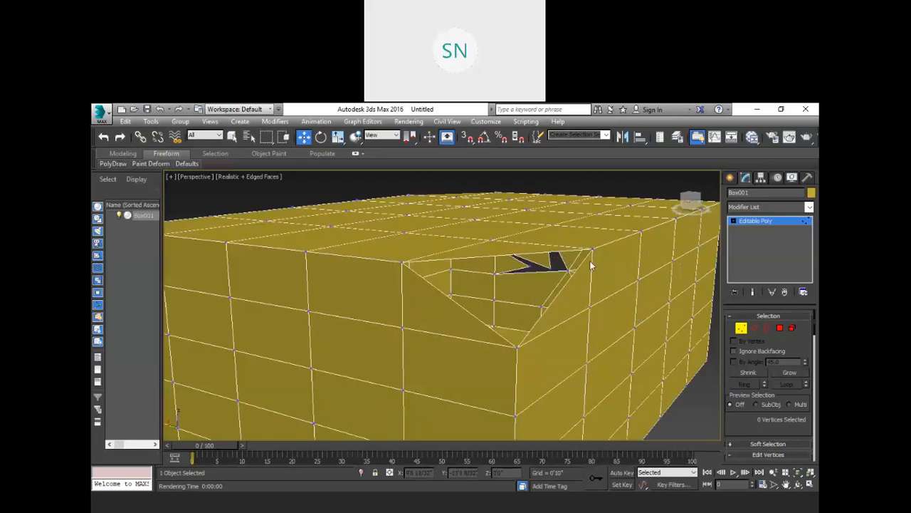
pyautogui.hotkey('shift', 'q')
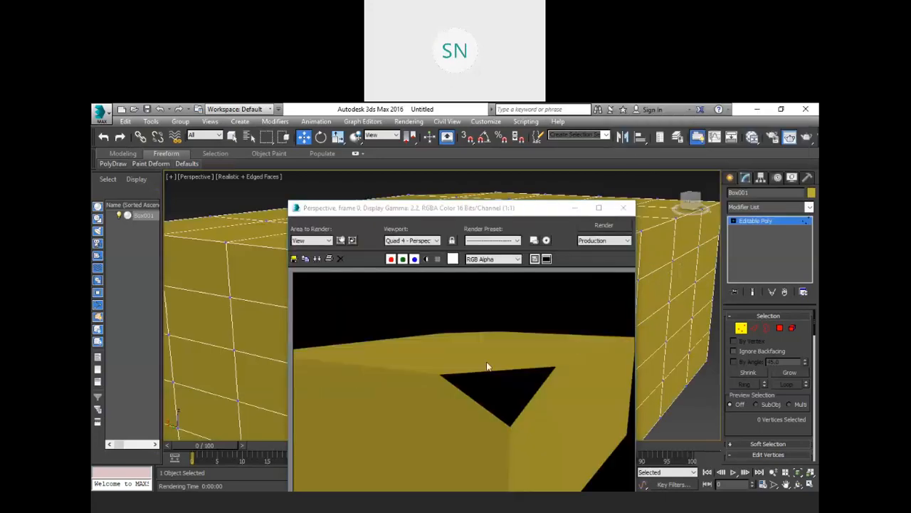
pyautogui.click(624, 207)
# - Leave the Vertex level and delete the whole edited box
pyautogui.scroll(-5, 538, 285)
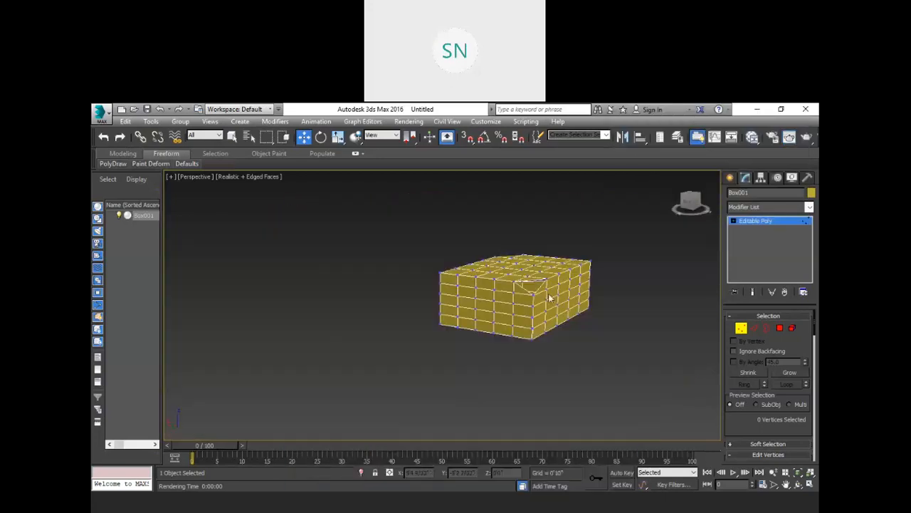
pyautogui.keyDown('alt'); pyautogui.moveTo(568, 300); pyautogui.dragTo(485, 331, button='middle'); pyautogui.keyUp('alt')
pyautogui.keyDown('alt'); pyautogui.moveTo(602, 296); pyautogui.dragTo(539, 320, button='middle'); pyautogui.keyUp('alt')
pyautogui.scroll(3, 551, 317)
pyautogui.scroll(-3, 562, 309)
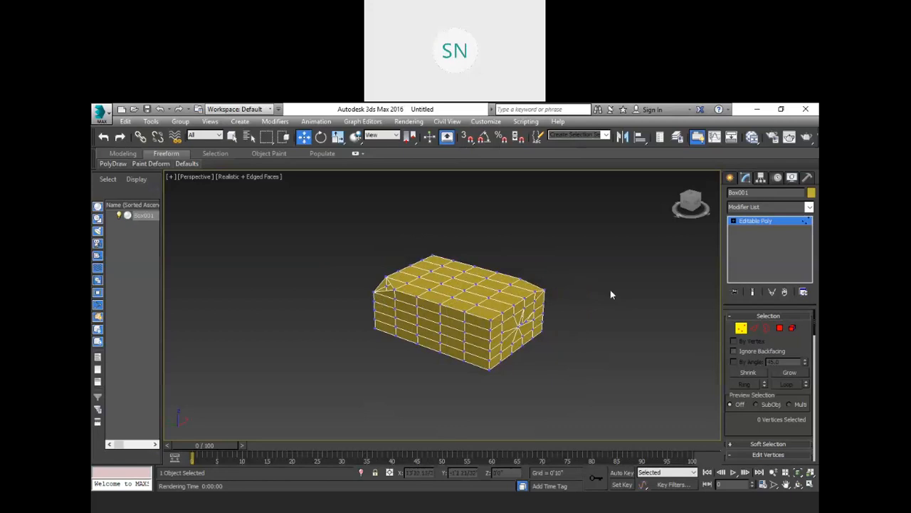
pyautogui.press('1')
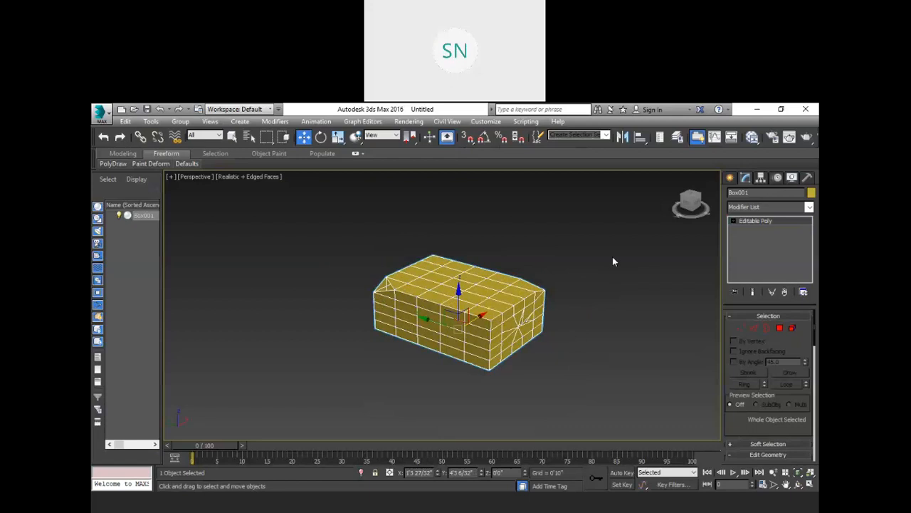
pyautogui.press('Delete')
# - Create a new standard box about 12'11" long, 10'3" wide and 3'5" high in the perspective view
pyautogui.click(730, 178)
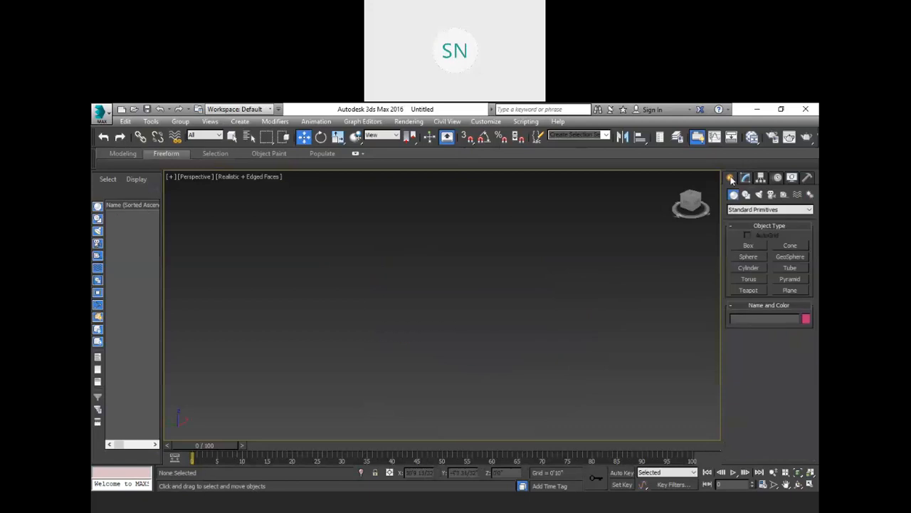
pyautogui.click(740, 244)
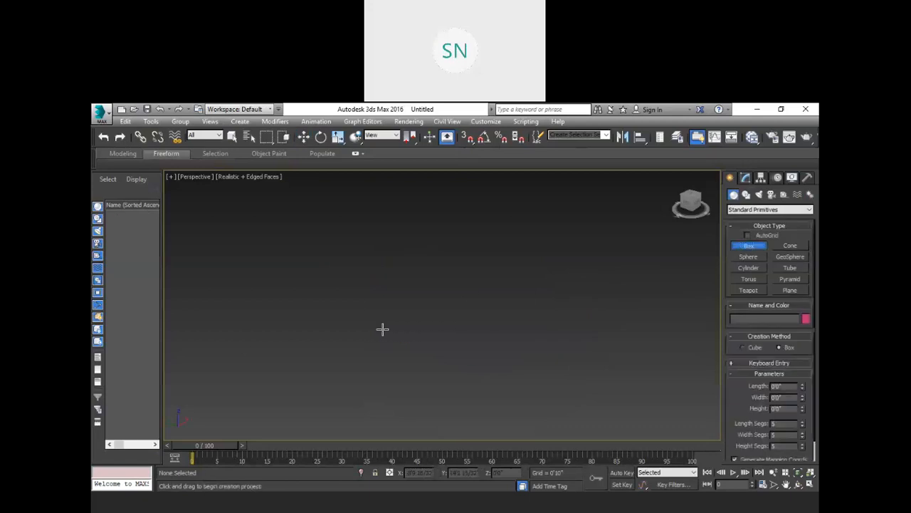
pyautogui.moveTo(341, 327); pyautogui.dragTo(569, 315)
pyautogui.click(574, 274)
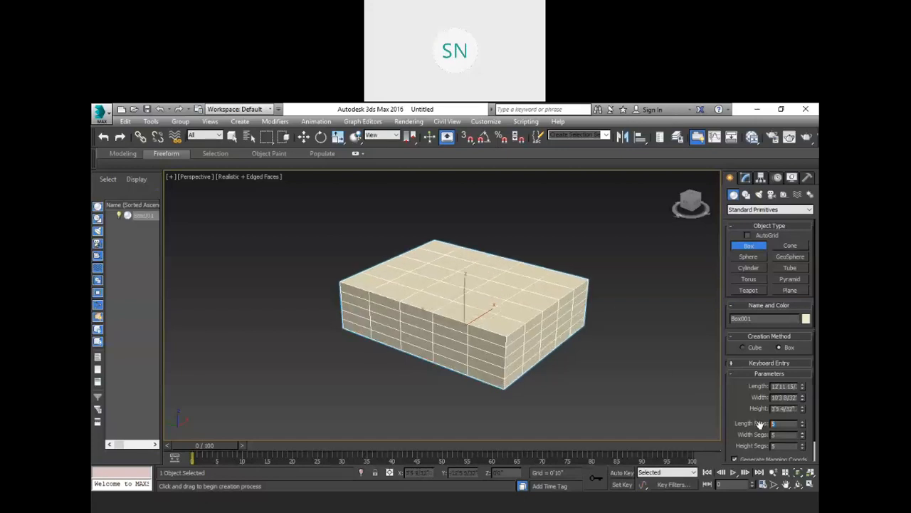
# - Set the new box's length, width and height segments to 1 each
pyautogui.write('1')
pyautogui.press('Return')
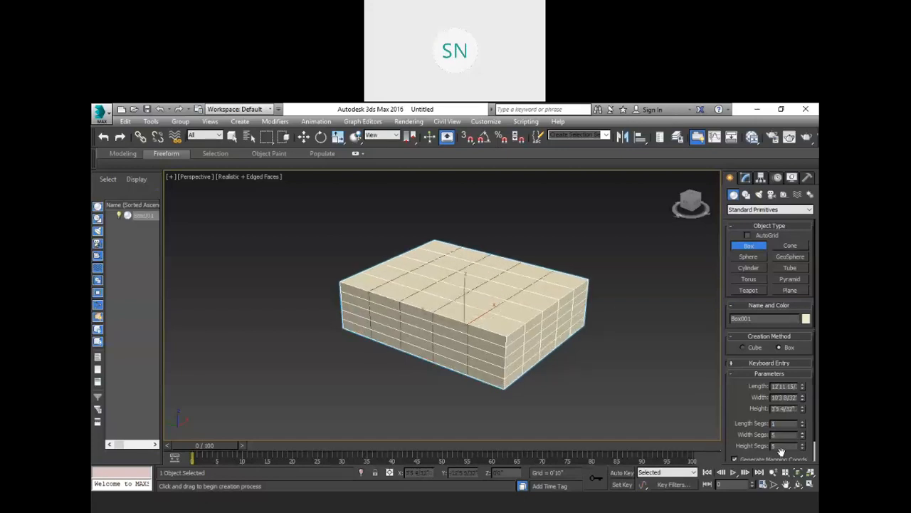
pyautogui.write('1')
pyautogui.press('Tab')
pyautogui.write('1')
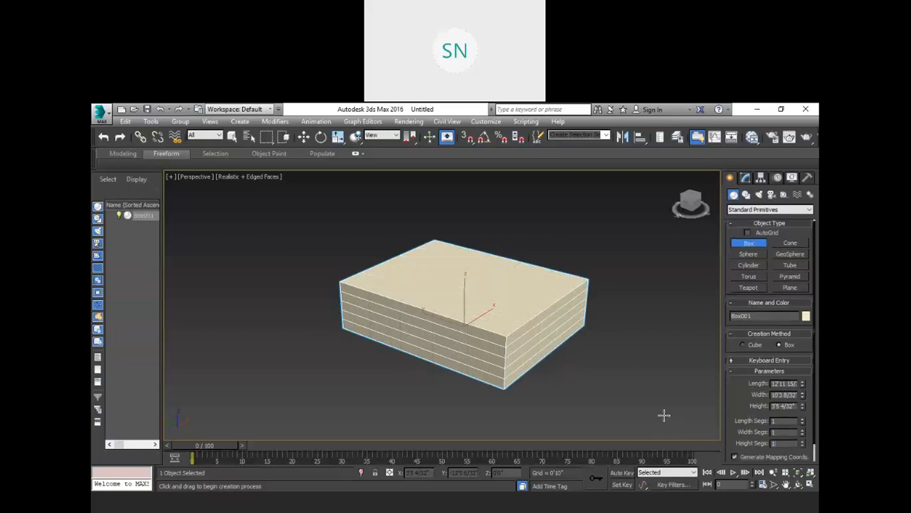
pyautogui.press('Return')
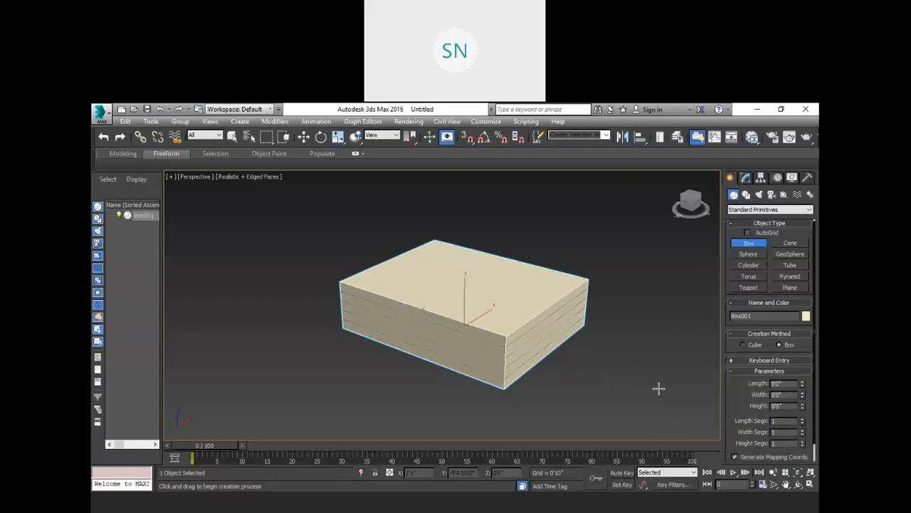
# - End box creation and convert the new box to an Editable Poly
pyautogui.moveTo(617, 366); pyautogui.dragTo(633, 371, button='middle')
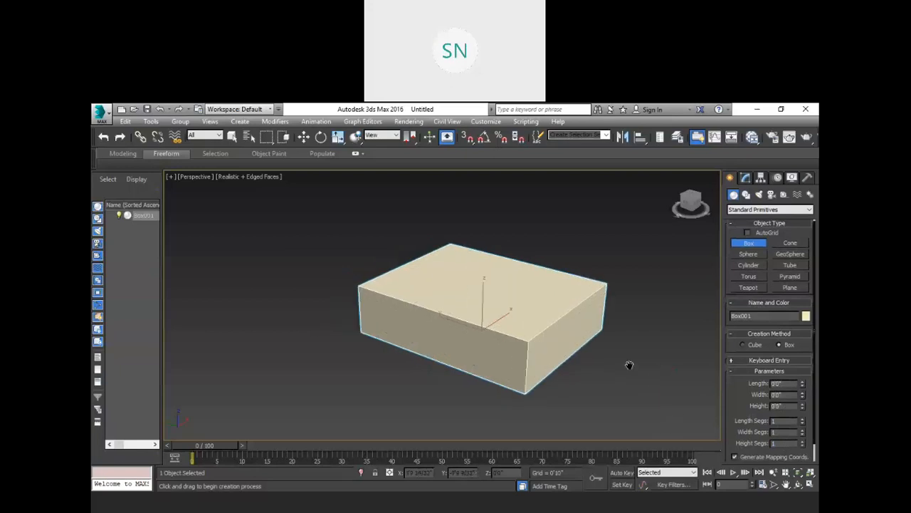
pyautogui.rightClick(531, 305)
pyautogui.rightClick(527, 297)
pyautogui.moveTo(585, 411)
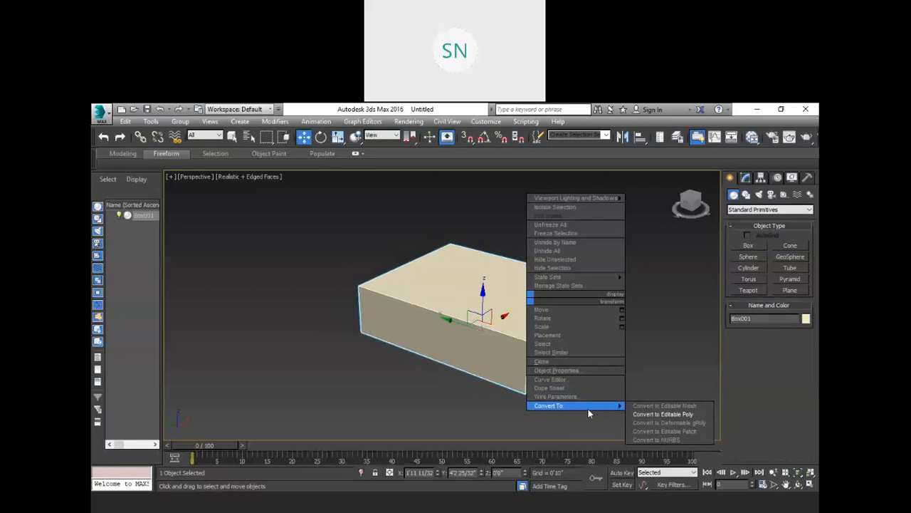
pyautogui.click(654, 415)
pyautogui.moveTo(629, 397); pyautogui.dragTo(582, 383, button='middle')
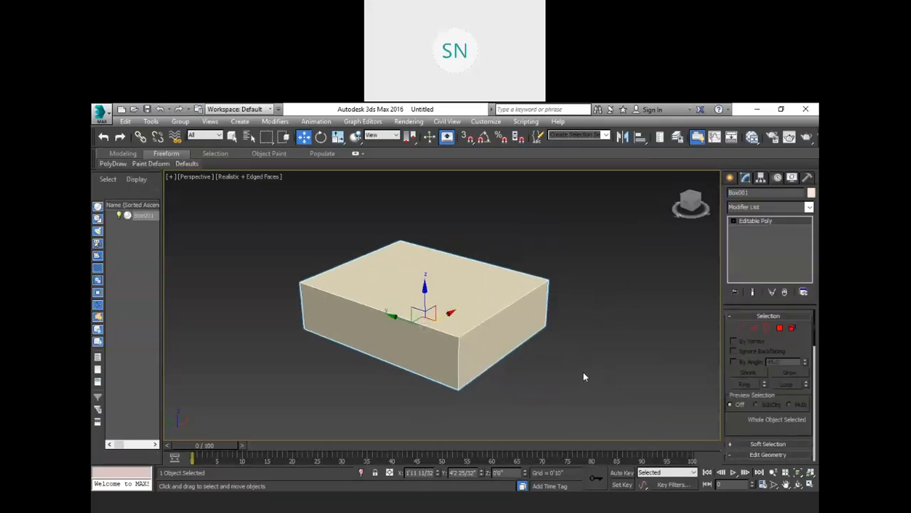
# - Switch to Edge level and select the long front edge of the box's top face
pyautogui.press('2')
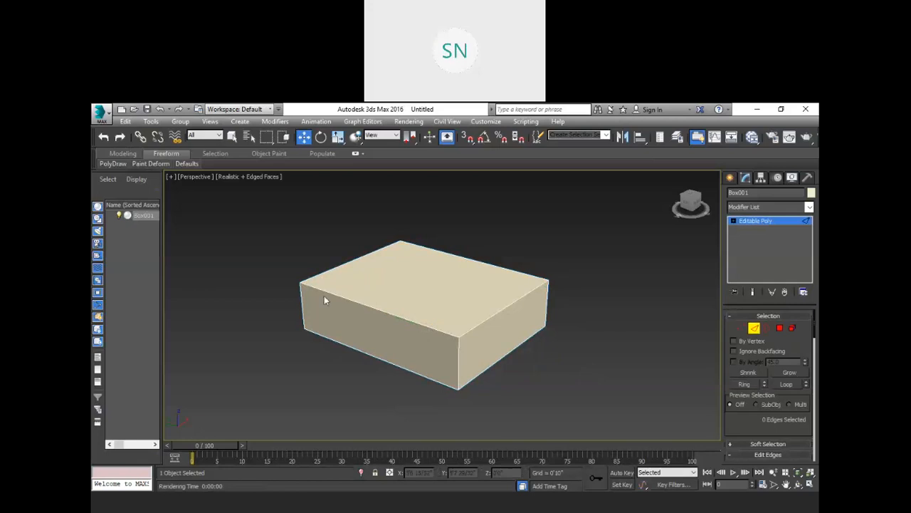
pyautogui.click(361, 301)
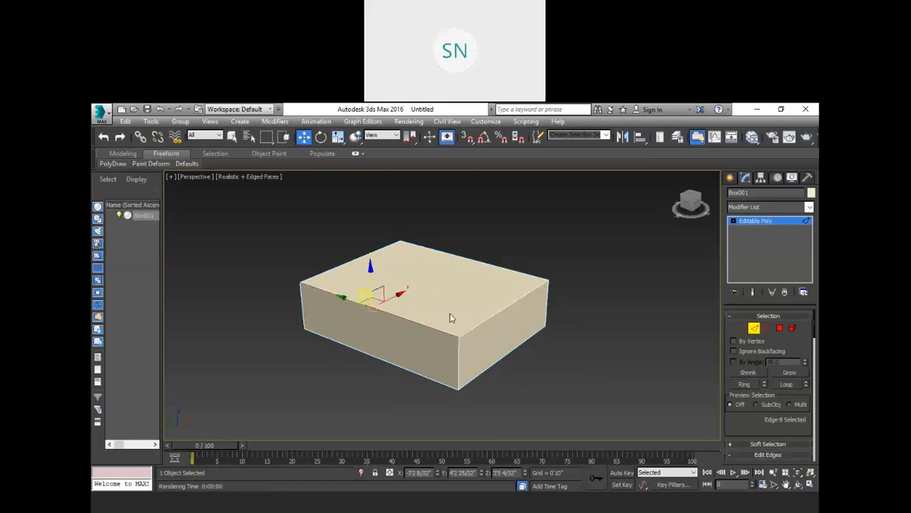
pyautogui.click(399, 293)
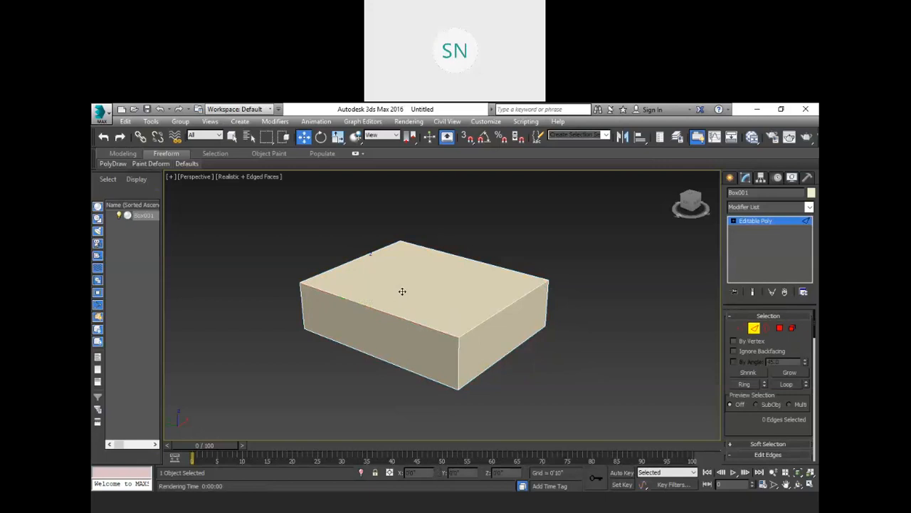
pyautogui.click(389, 312)
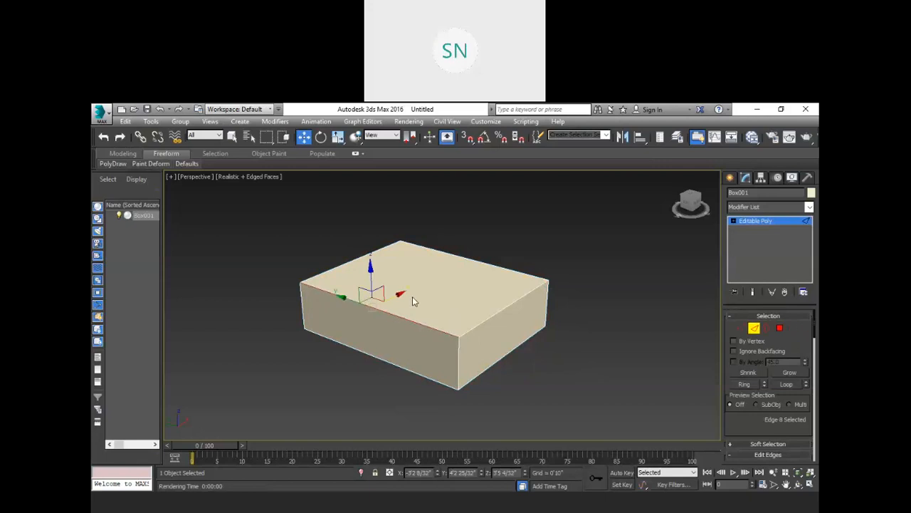
# - Select the top and bottom long edges of the box's front face for edge editing
pyautogui.click(401, 291)
pyautogui.keyDown('ctrl'); pyautogui.click(380, 358); pyautogui.keyUp('ctrl')
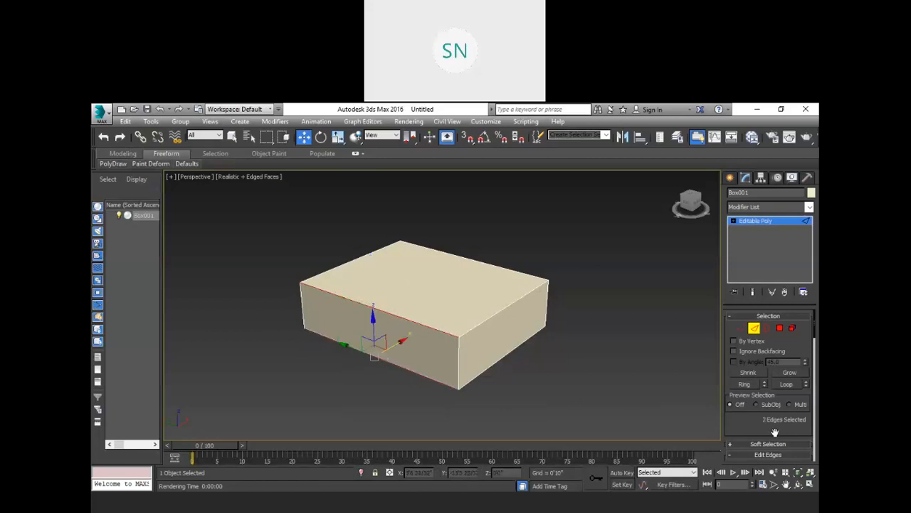
pyautogui.scroll(-2, 722, 388)
pyautogui.scroll(-5, 722, 388)
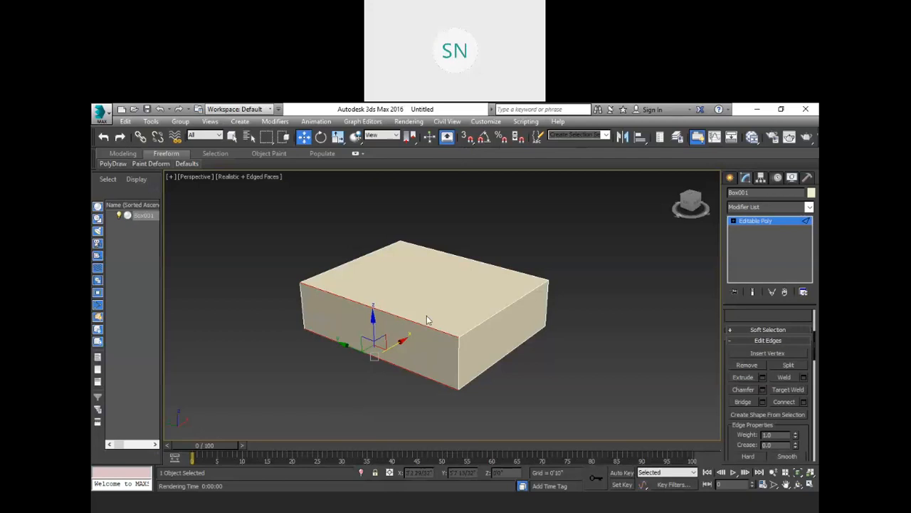
pyautogui.click(804, 377)
pyautogui.moveTo(450, 311); pyautogui.dragTo(452, 145)
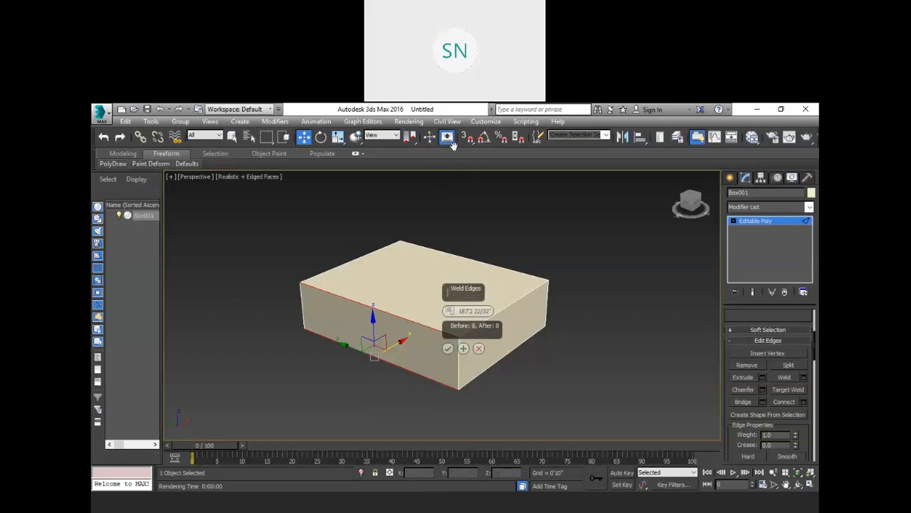
pyautogui.click(478, 349)
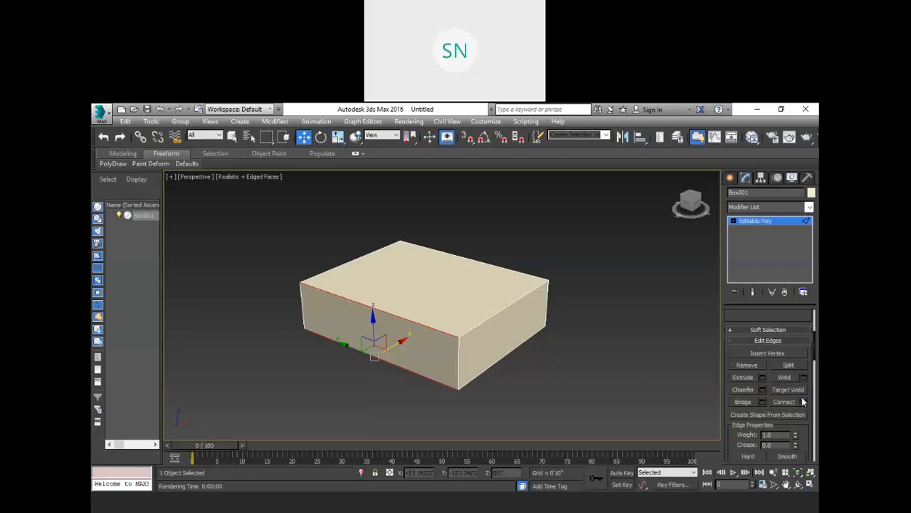
# - Connect the two selected front edges with a single vertical edge and select that new edge
pyautogui.moveTo(375, 354); pyautogui.dragTo(442, 354)
pyautogui.scroll(3, 443, 354)
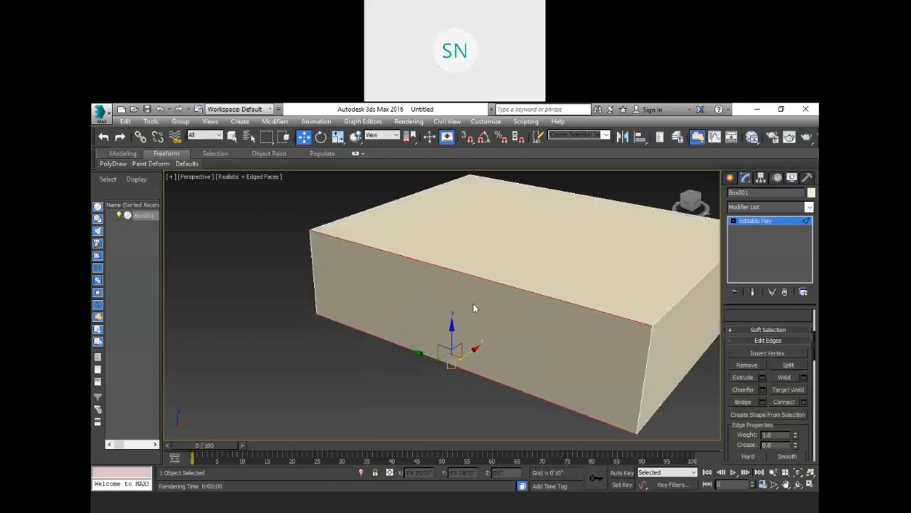
pyautogui.click(781, 402)
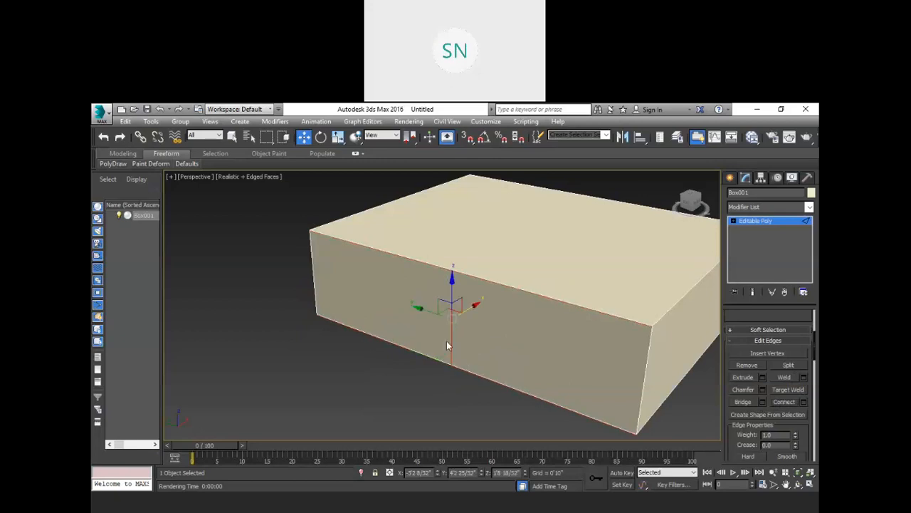
pyautogui.click(429, 383)
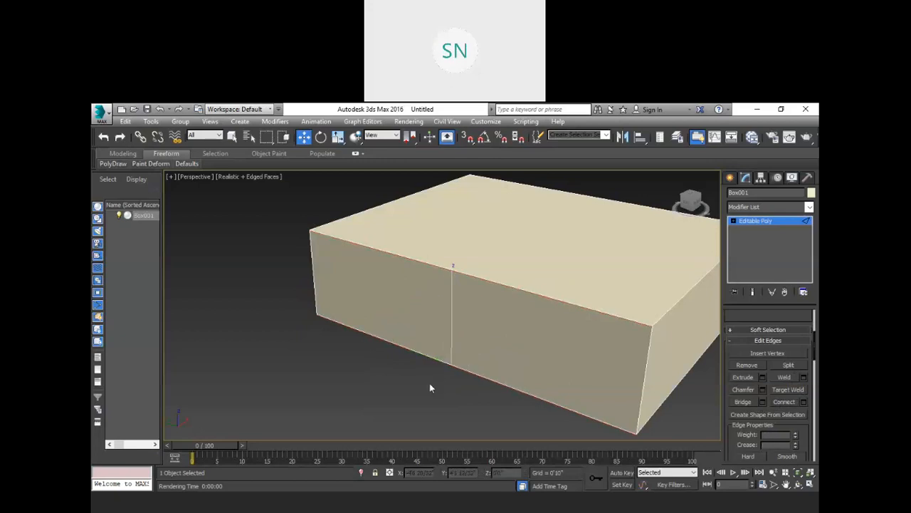
pyautogui.click(451, 321)
# - Undo the single-edge connection and restore the selection of the two long front edges
pyautogui.hotkey('ctrl', 'z')
pyautogui.hotkey('ctrl', 'z')
pyautogui.hotkey('ctrl', 'z')
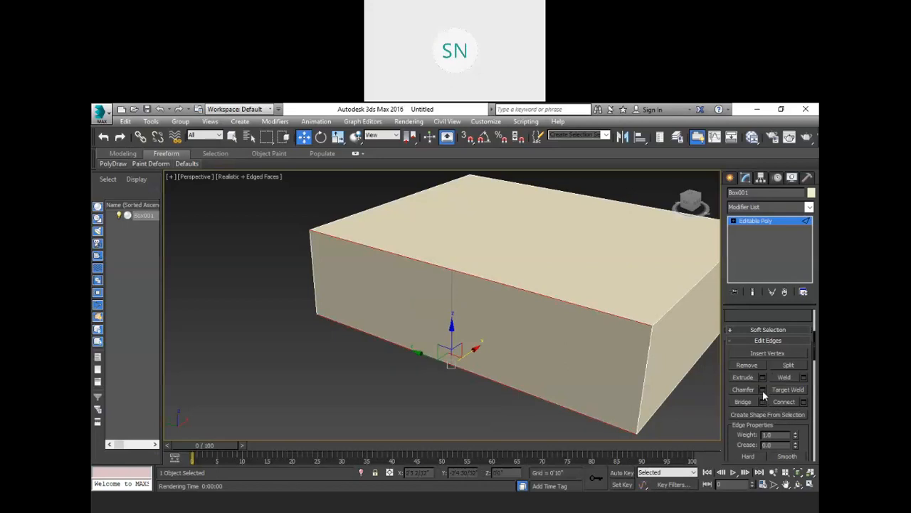
# - Try to connect the two front edges using Connect settings of 4 segments, pinch 1 and slide 4
pyautogui.click(805, 402)
pyautogui.moveTo(449, 290); pyautogui.dragTo(240, 247)
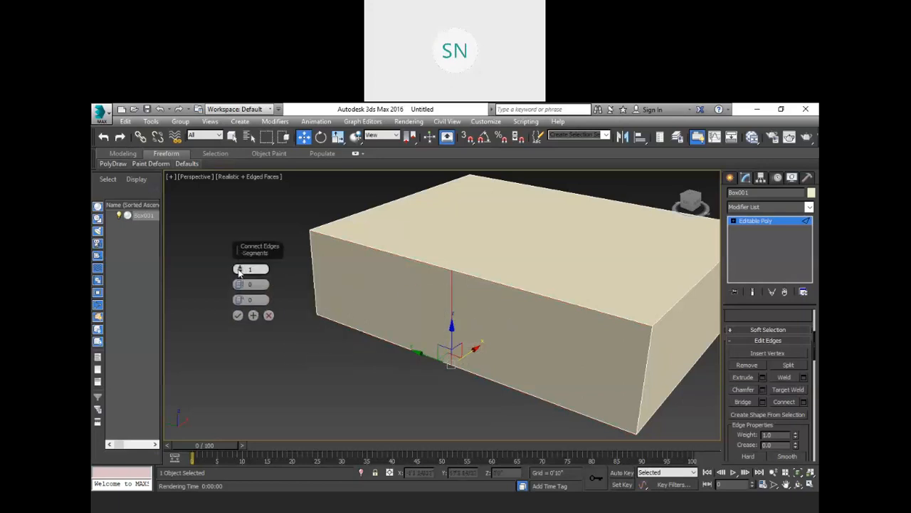
pyautogui.click(241, 266)
pyautogui.click(241, 268)
pyautogui.click(240, 268)
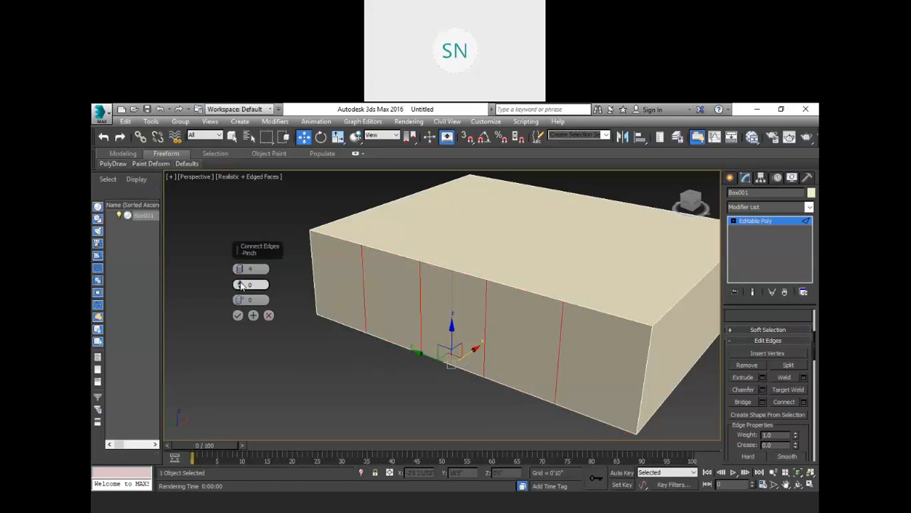
pyautogui.moveTo(241, 284)
pyautogui.mouseDown()
pyautogui.moveTo(242, 231)
pyautogui.moveTo(242, 282)
pyautogui.moveTo(232, 242)
pyautogui.moveTo(313, 377)
pyautogui.moveTo(254, 291)
pyautogui.mouseUp()
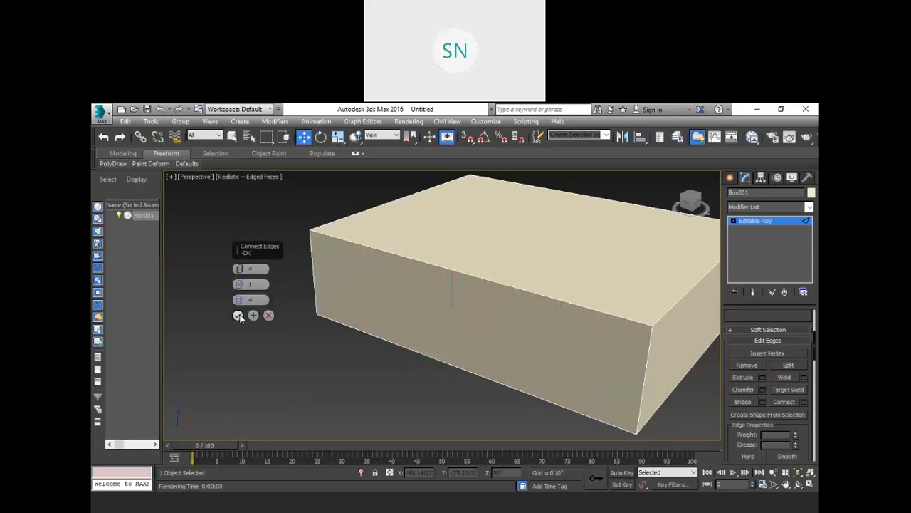
pyautogui.click(238, 315)
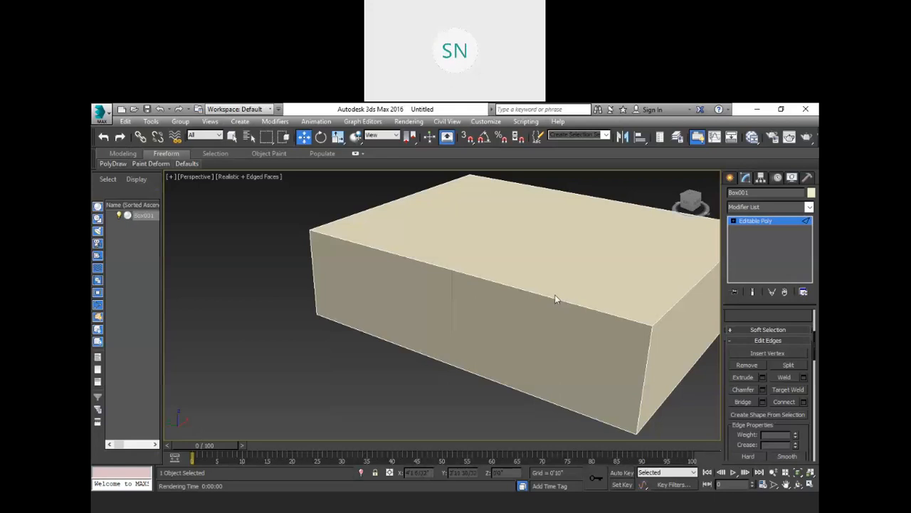
# - Leave and re-enter Edge level, and select all four long parallel edges of the box
pyautogui.scroll(-5, 555, 294)
pyautogui.keyDown('alt'); pyautogui.moveTo(553, 299); pyautogui.dragTo(527, 311, button='middle'); pyautogui.keyUp('alt')
pyautogui.scroll(5, 453, 338)
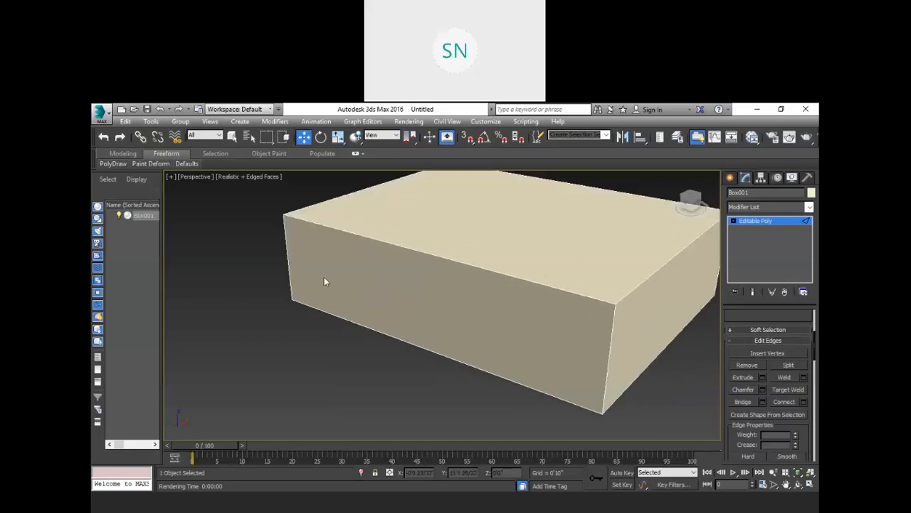
pyautogui.press('2')
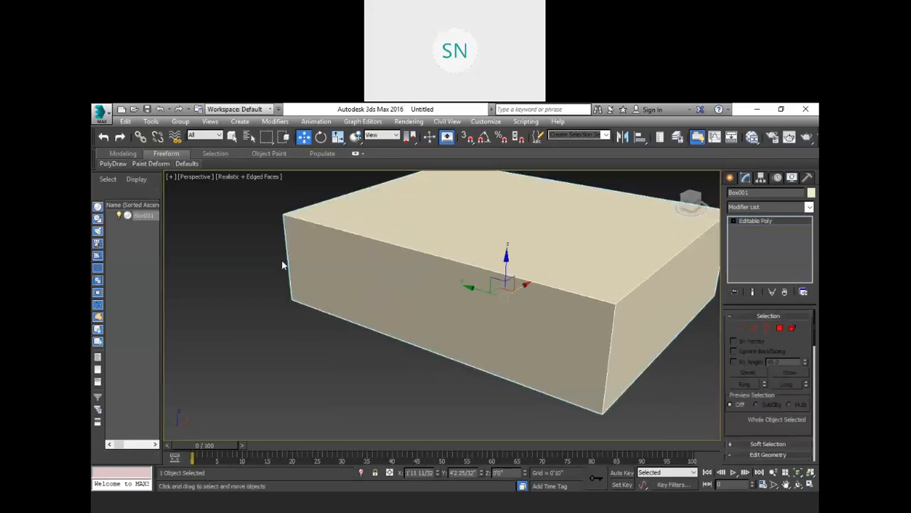
pyautogui.press('2')
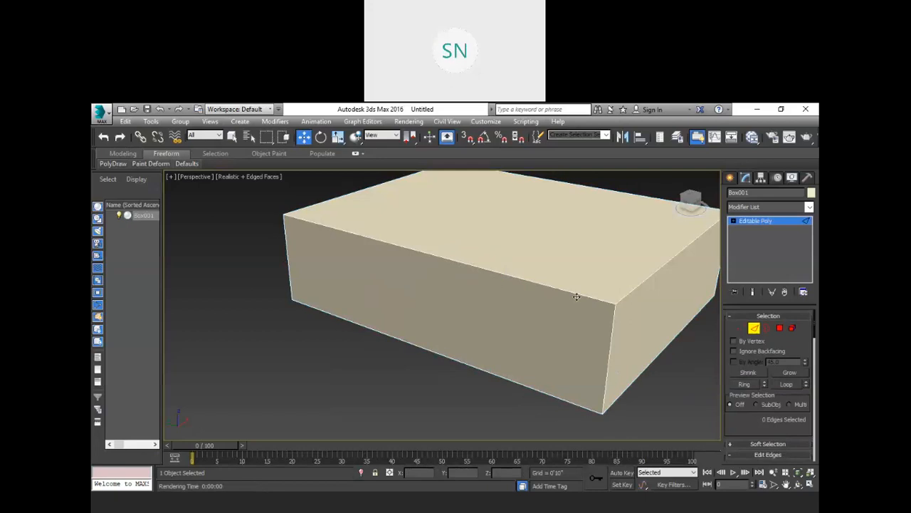
pyautogui.click(438, 256)
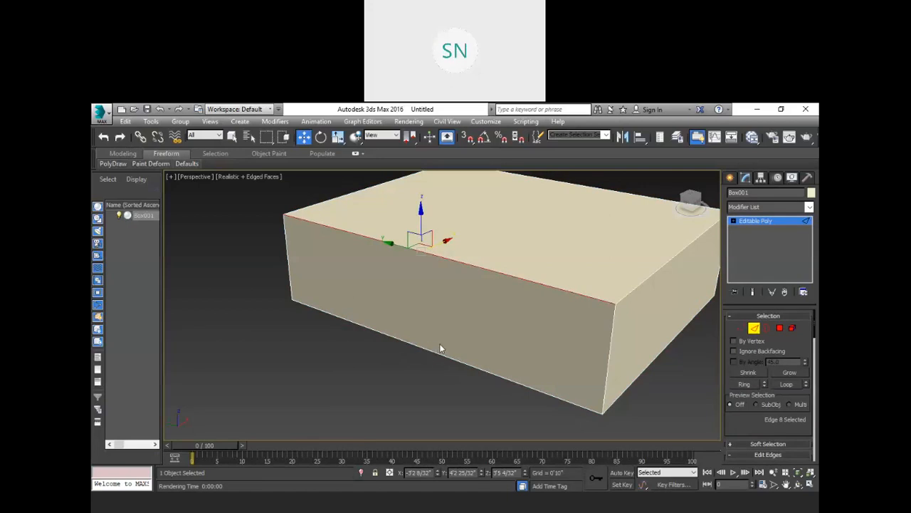
pyautogui.scroll(-5, 440, 345)
pyautogui.keyDown('alt'); pyautogui.moveTo(462, 362); pyautogui.dragTo(470, 365, button='middle'); pyautogui.keyUp('alt')
pyautogui.moveTo(466, 376); pyautogui.dragTo(399, 231)
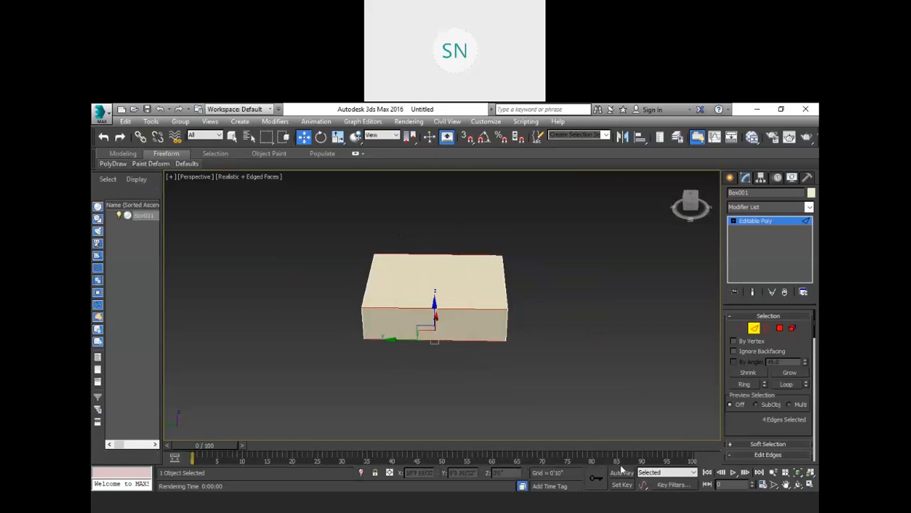
# - Connect the four selected long edges with 4 segments, pinch 1 and slide 4
pyautogui.keyDown('alt'); pyautogui.moveTo(575, 393); pyautogui.dragTo(552, 377, button='middle'); pyautogui.keyUp('alt')
pyautogui.scroll(4, 459, 361)
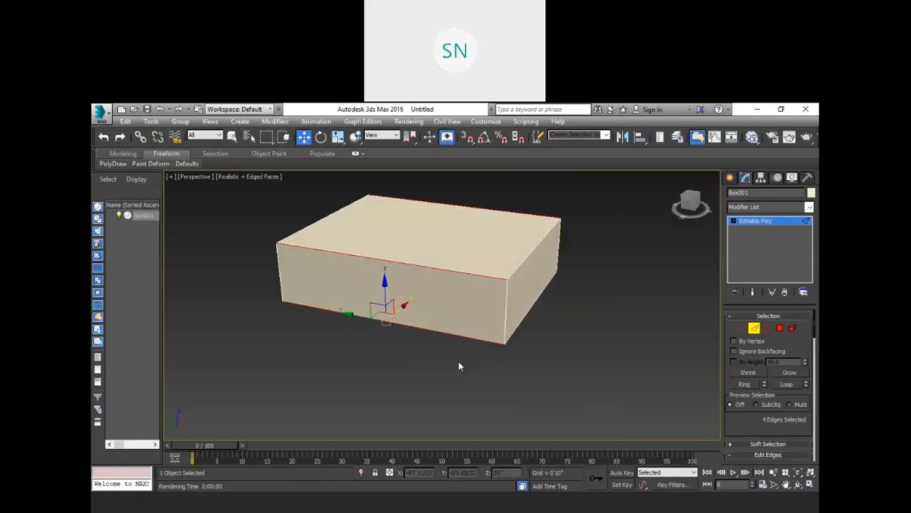
pyautogui.keyDown('alt'); pyautogui.moveTo(458, 361); pyautogui.dragTo(507, 396, button='middle'); pyautogui.keyUp('alt')
pyautogui.moveTo(739, 430); pyautogui.dragTo(732, 294)
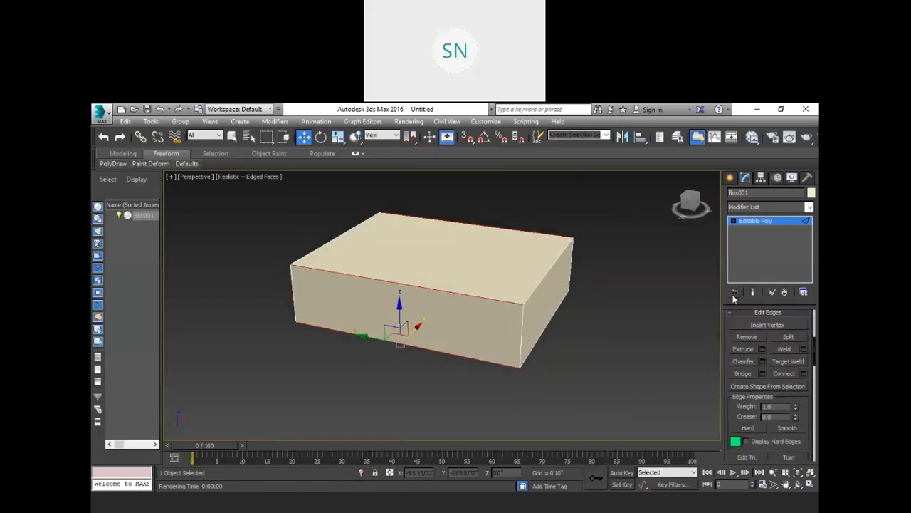
pyautogui.click(803, 373)
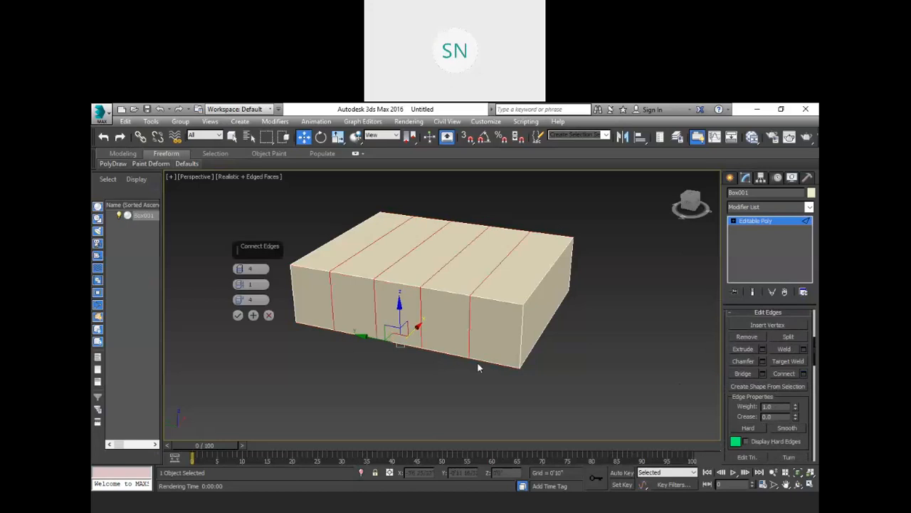
# - Connect the selected lengthwise edges with 6 segments, pinch 1 and slide 0, and clear the edge selection
pyautogui.click(239, 268)
pyautogui.click(240, 268)
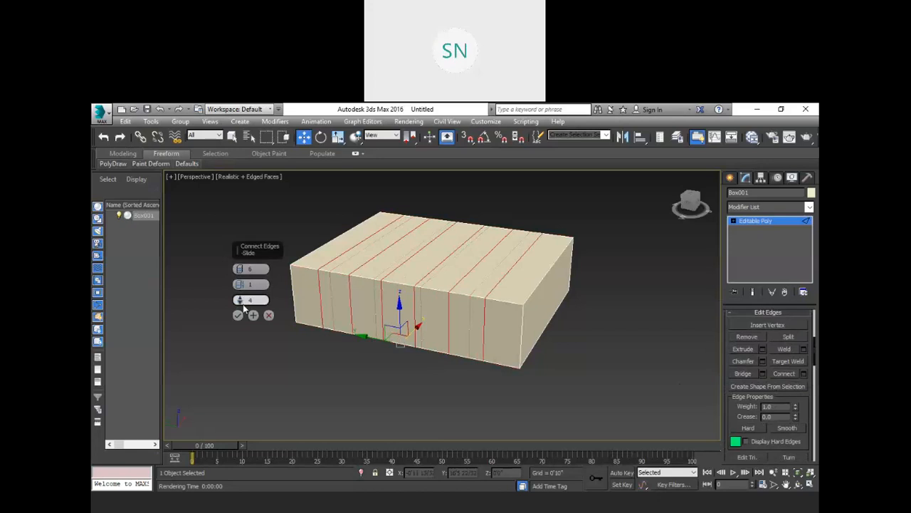
pyautogui.rightClick(239, 300)
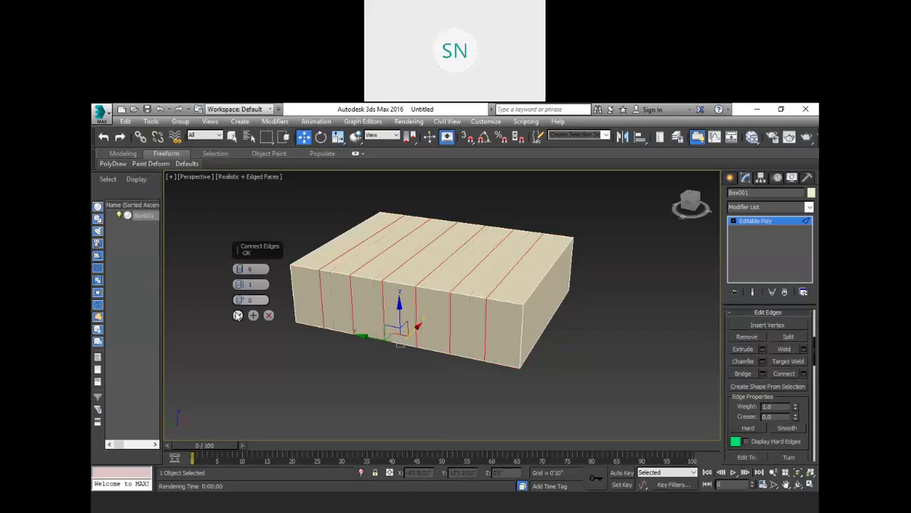
pyautogui.click(238, 315)
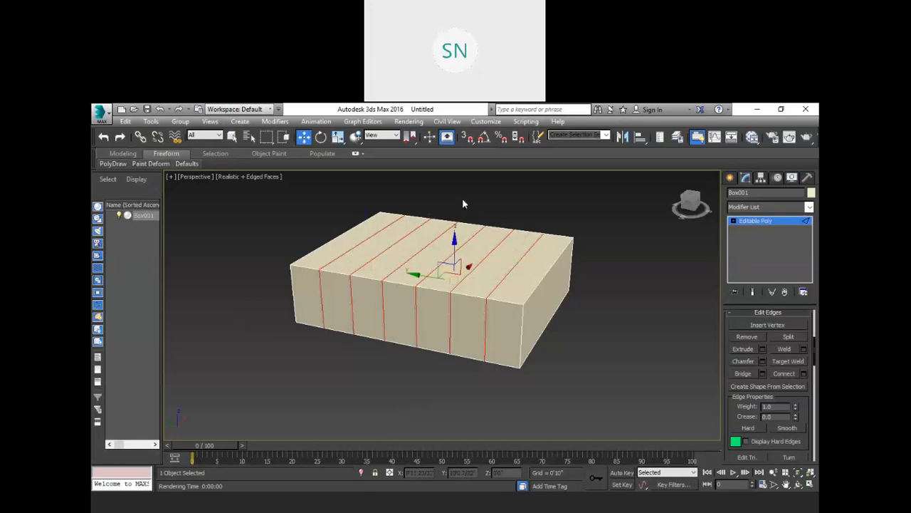
pyautogui.click(568, 371)
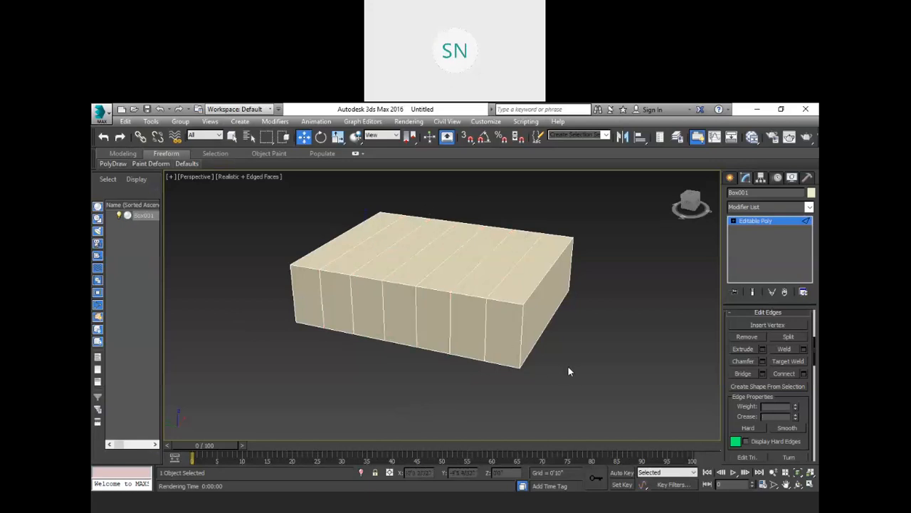
# - Select all edges running across the box and connect them with 3 segments to form a grid
pyautogui.keyDown('alt'); pyautogui.moveTo(546, 364); pyautogui.dragTo(474, 387, button='middle'); pyautogui.keyUp('alt')
pyautogui.keyDown('alt'); pyautogui.moveTo(486, 427); pyautogui.dragTo(481, 407, button='middle'); pyautogui.keyUp('alt')
pyautogui.moveTo(484, 410); pyautogui.dragTo(393, 195)
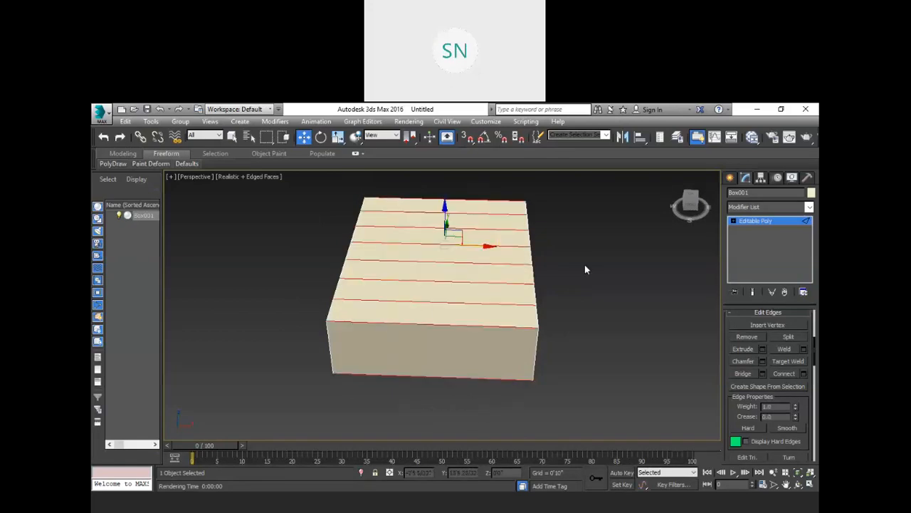
pyautogui.click(804, 373)
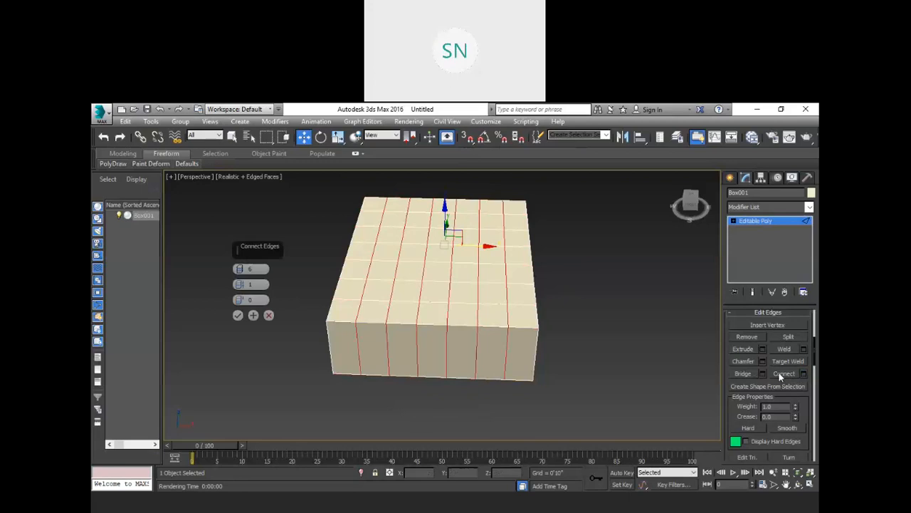
pyautogui.moveTo(240, 268); pyautogui.dragTo(240, 271)
pyautogui.click(240, 271)
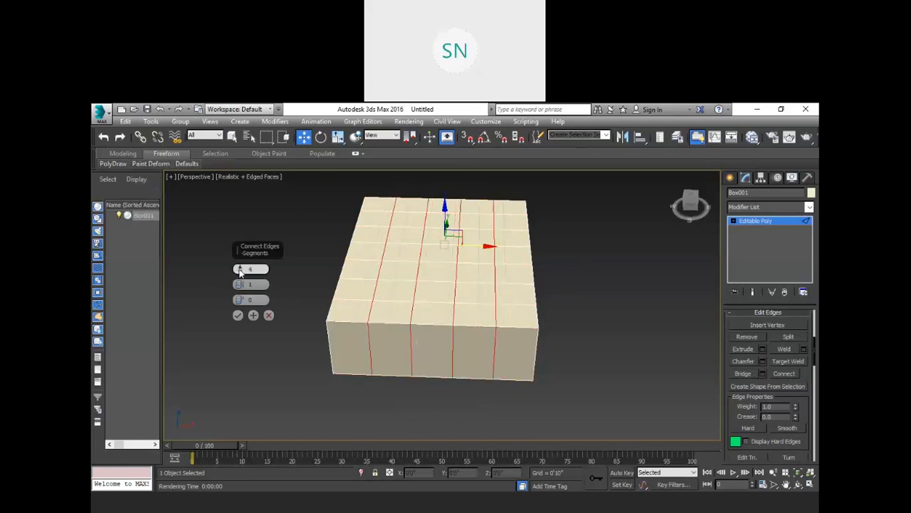
pyautogui.click(239, 272)
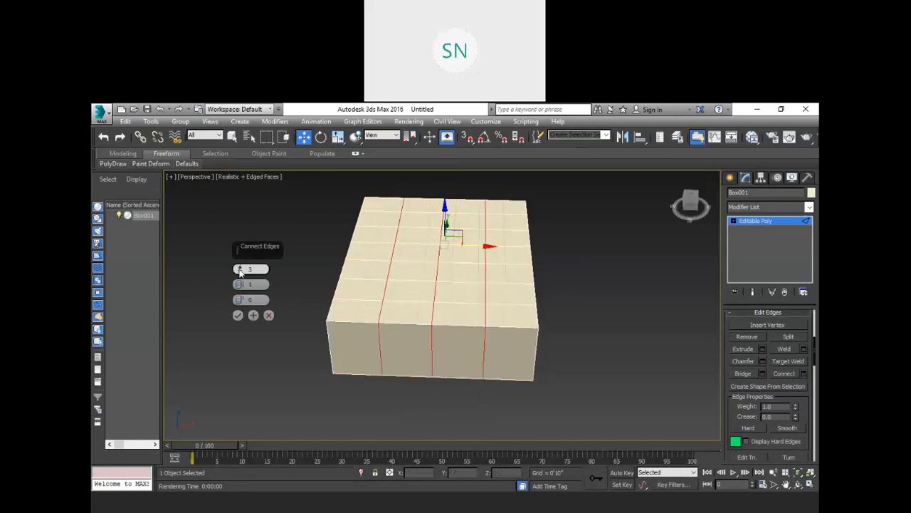
pyautogui.click(238, 314)
pyautogui.click(276, 315)
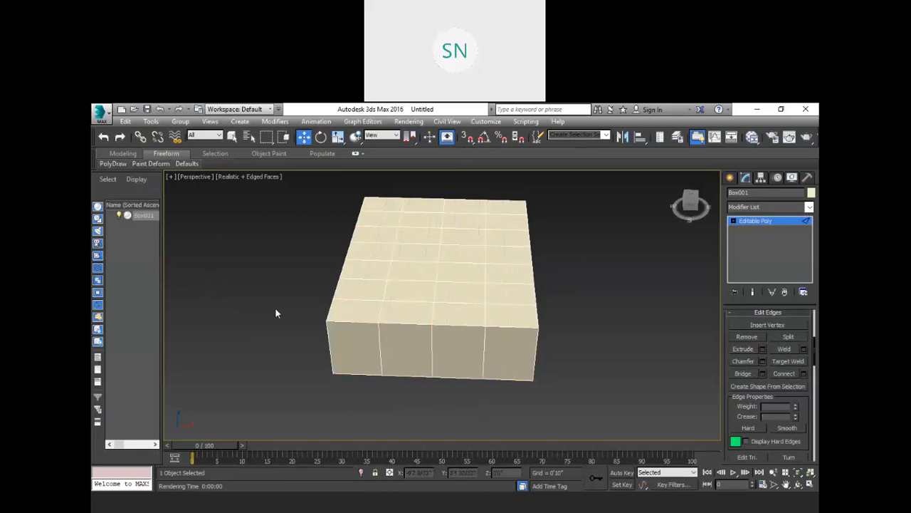
# - Extrude one inner polygon of the box's top face upward into a tall block, using polygon selection
pyautogui.keyDown('alt'); pyautogui.moveTo(384, 353); pyautogui.dragTo(529, 349, button='middle'); pyautogui.keyUp('alt')
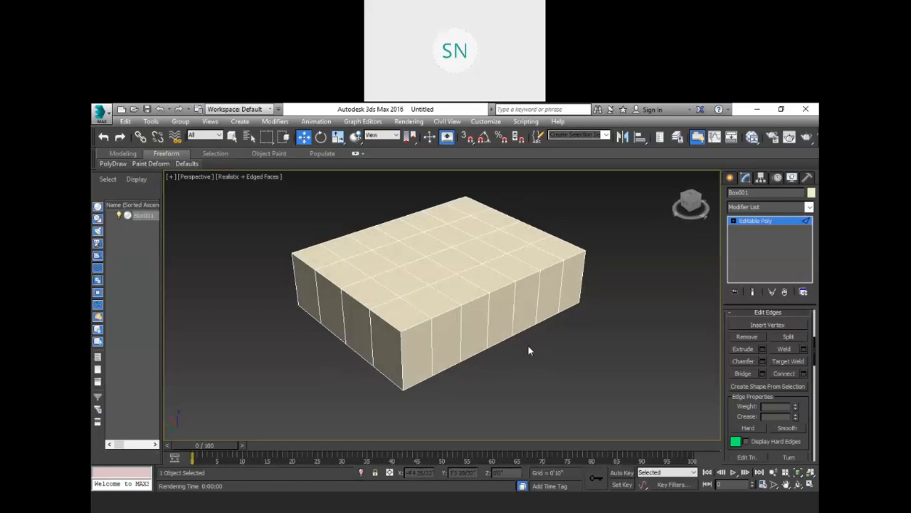
pyautogui.keyDown('alt'); pyautogui.moveTo(427, 275); pyautogui.dragTo(439, 292, button='middle'); pyautogui.keyUp('alt')
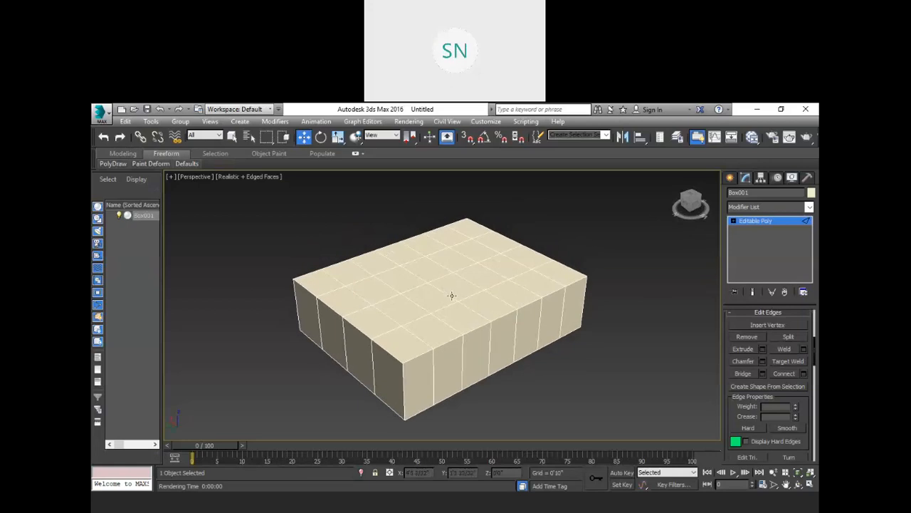
pyautogui.press('4')
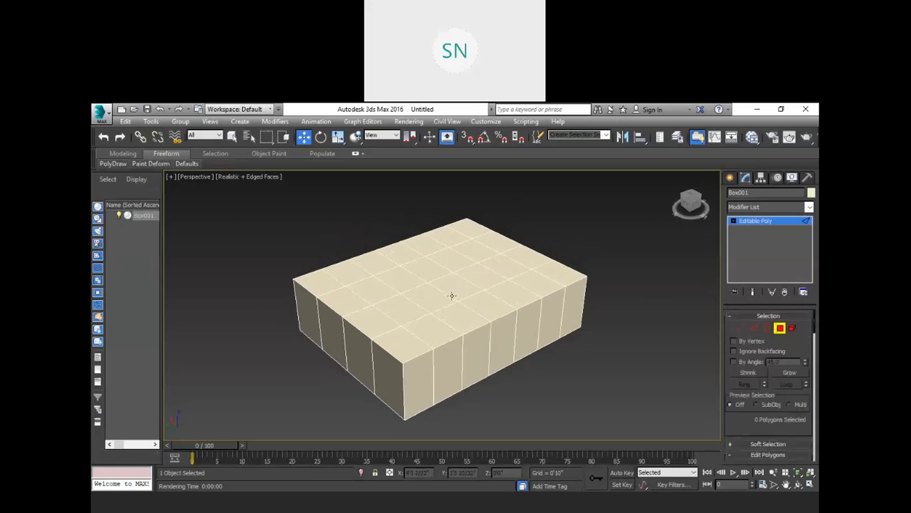
pyautogui.click(401, 279)
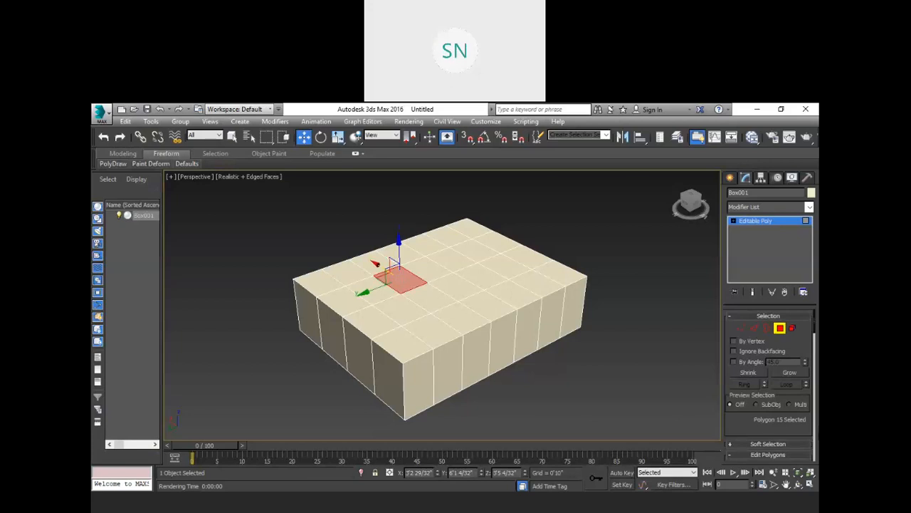
pyautogui.moveTo(796, 352); pyautogui.dragTo(783, 262)
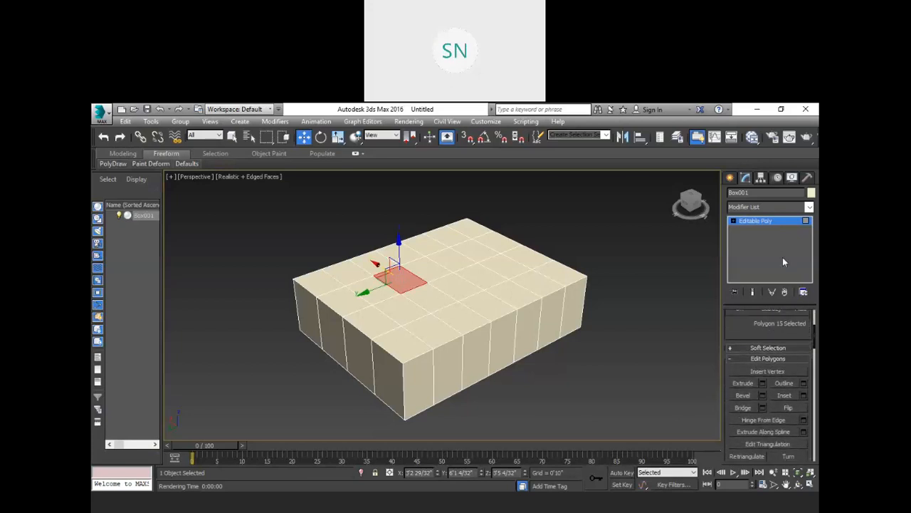
pyautogui.click(763, 384)
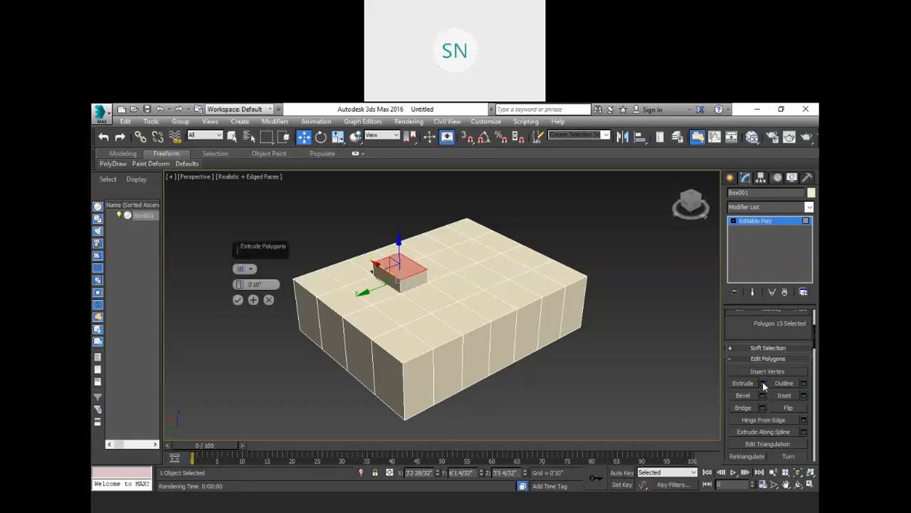
pyautogui.moveTo(239, 285); pyautogui.dragTo(238, 227)
pyautogui.click(238, 299)
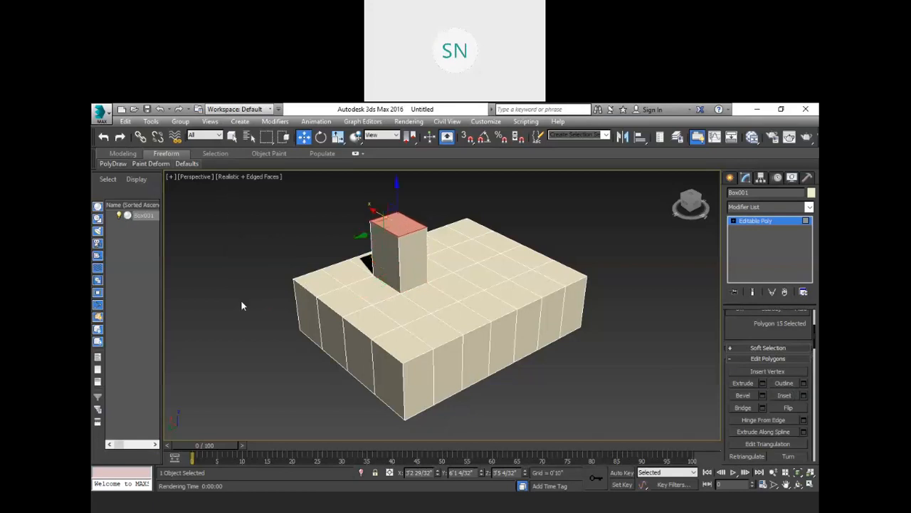
# - Select the middle polygon on the long side of the box and try an Outline on it
pyautogui.click(505, 344)
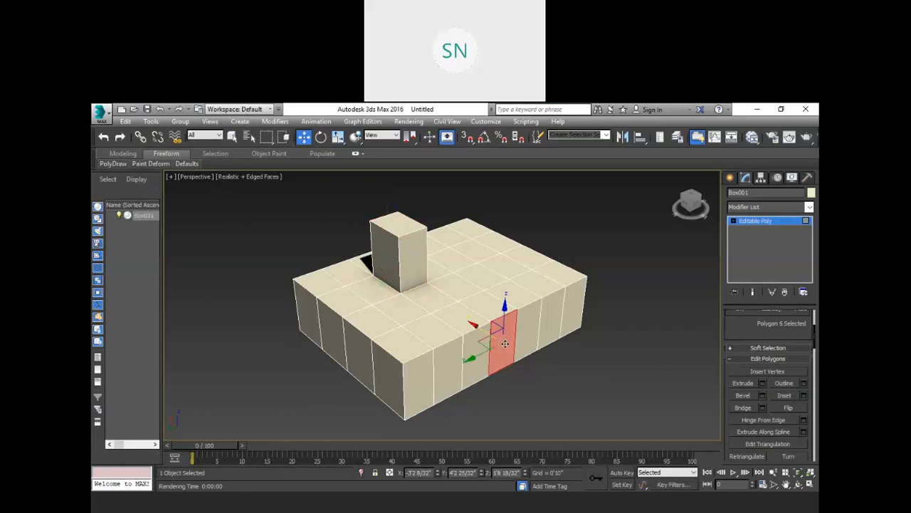
pyautogui.click(805, 384)
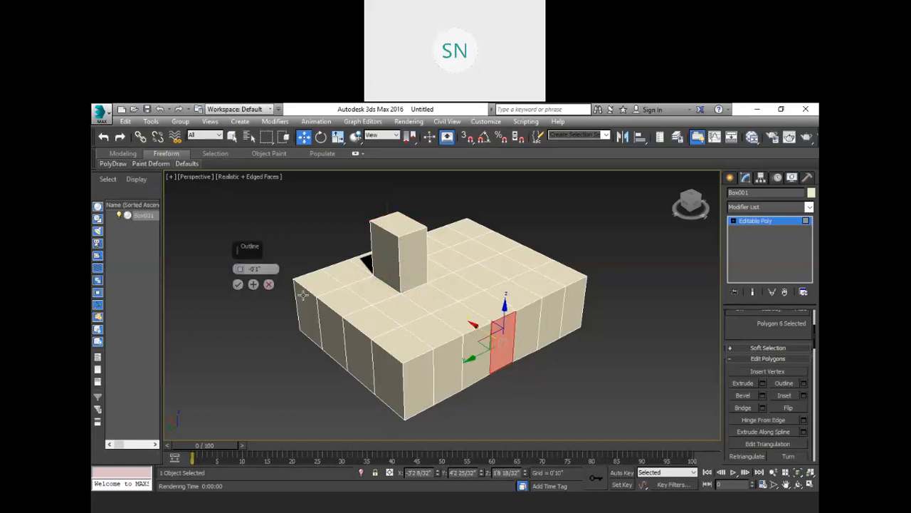
pyautogui.moveTo(241, 274); pyautogui.dragTo(268, 282)
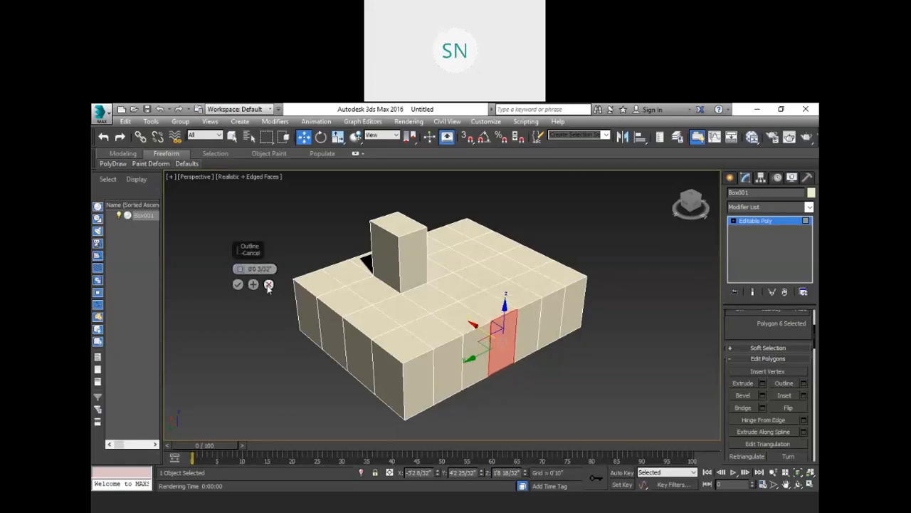
pyautogui.click(268, 284)
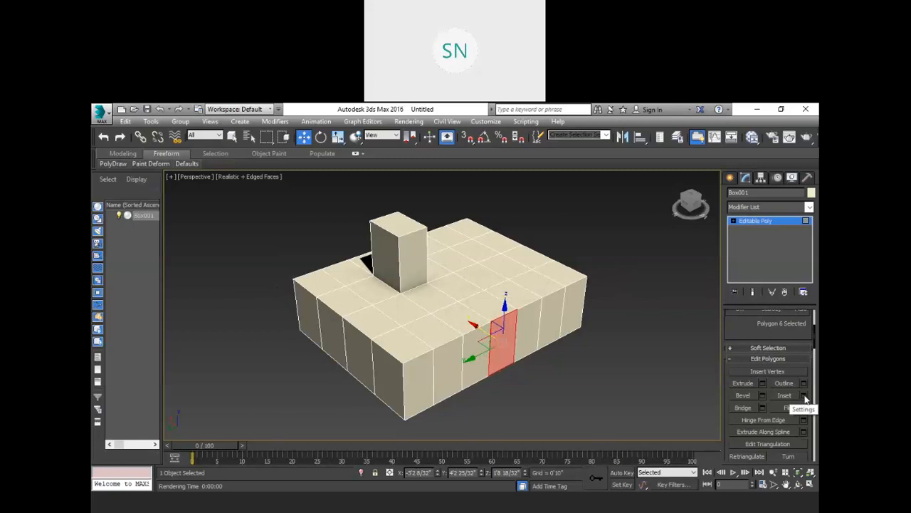
# - Inset the middle side polygon by about 0'6 23/32" and push the inner polygon into the box along X
pyautogui.scroll(4, 527, 358)
pyautogui.moveTo(531, 360); pyautogui.dragTo(518, 348, button='middle')
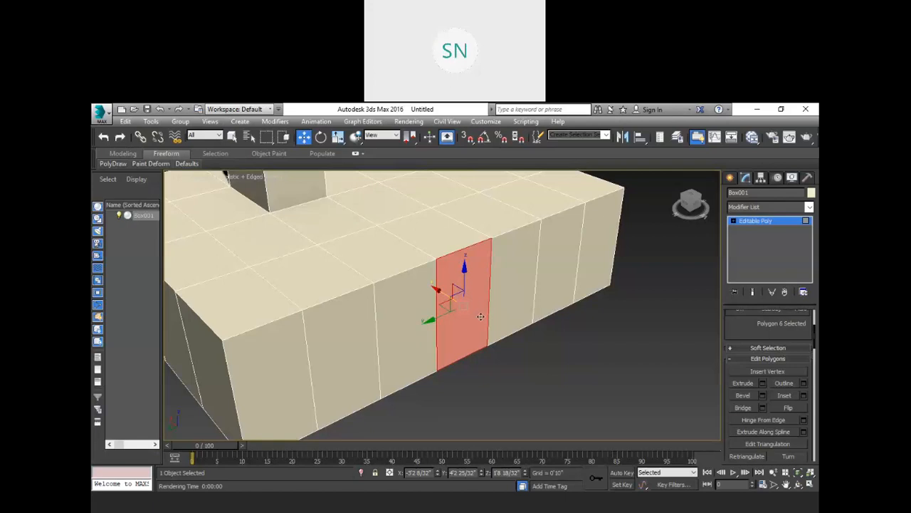
pyautogui.click(804, 395)
pyautogui.moveTo(239, 284); pyautogui.dragTo(240, 255)
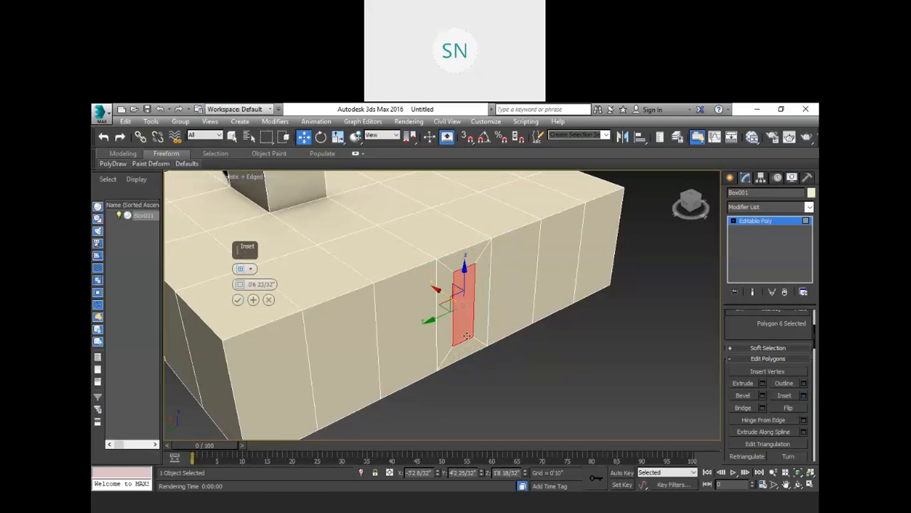
pyautogui.moveTo(438, 290)
pyautogui.mouseDown()
pyautogui.moveTo(464, 288)
pyautogui.moveTo(433, 287)
pyautogui.mouseUp()
pyautogui.click(238, 300)
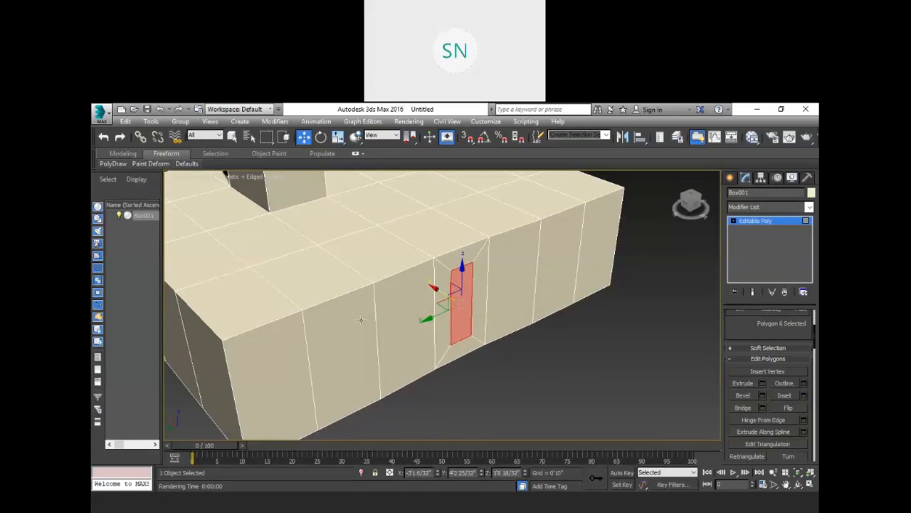
pyautogui.moveTo(434, 287); pyautogui.dragTo(459, 279)
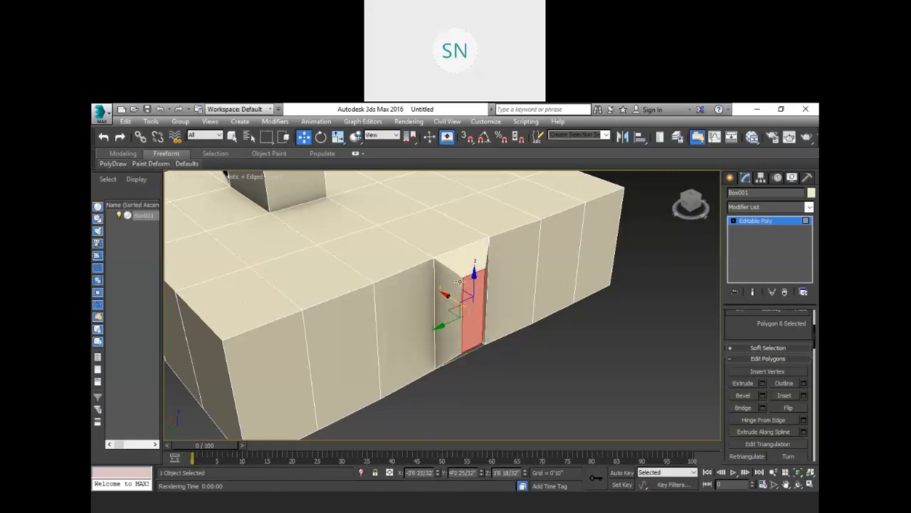
# - Extrude the second polygon from the near corner on the box's short end outward by about 3'6 28/32"
pyautogui.moveTo(385, 307); pyautogui.dragTo(427, 275, button='middle')
pyautogui.click(428, 282)
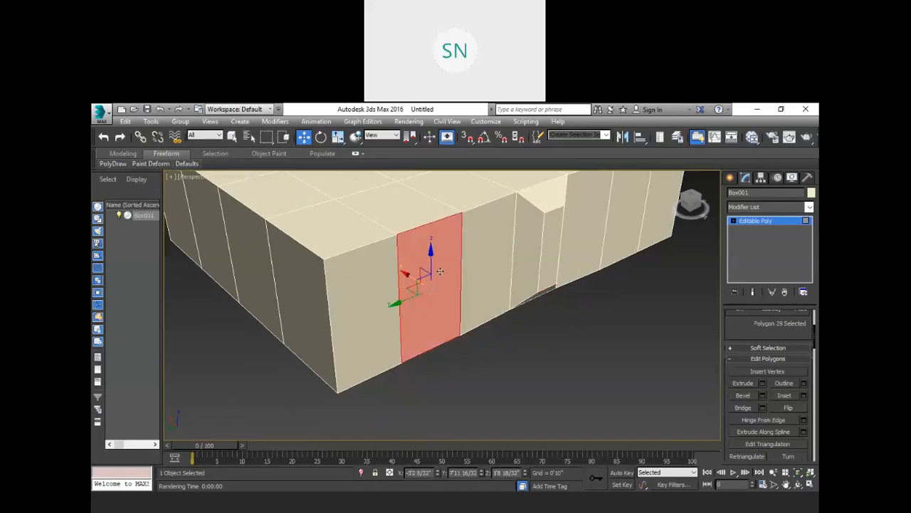
pyautogui.click(763, 383)
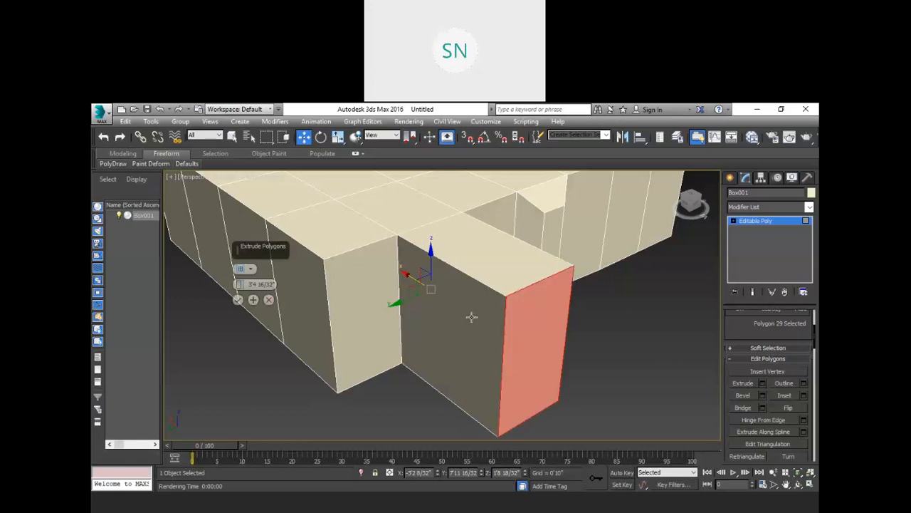
pyautogui.moveTo(243, 284)
pyautogui.mouseDown()
pyautogui.moveTo(260, 363)
pyautogui.moveTo(245, 268)
pyautogui.mouseUp()
pyautogui.moveTo(382, 287); pyautogui.dragTo(476, 302, button='middle')
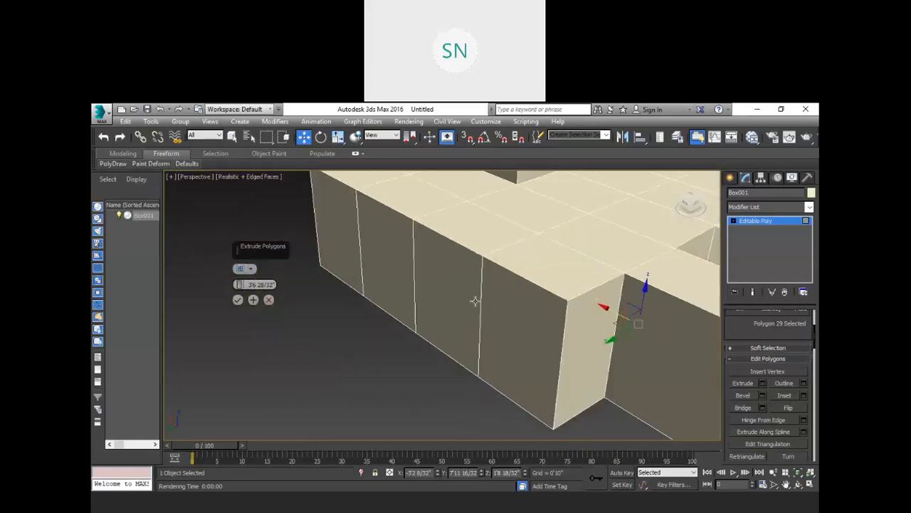
pyautogui.click(444, 282)
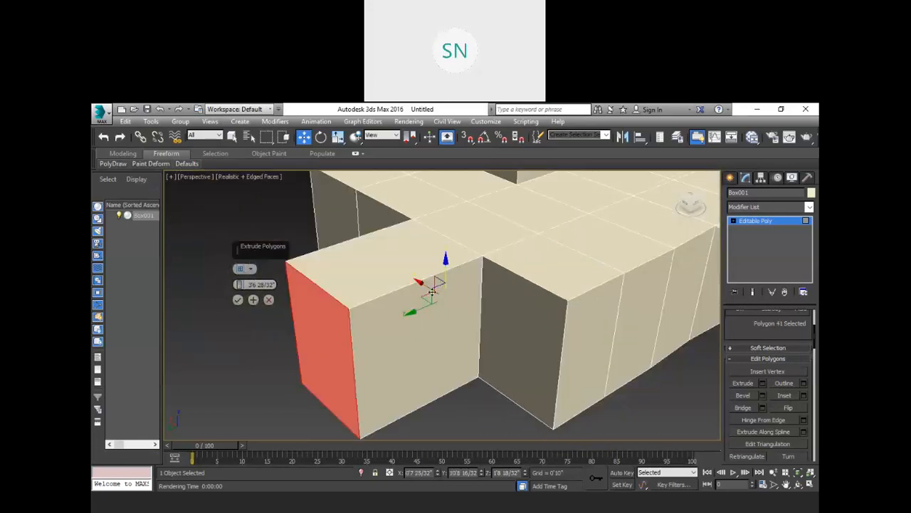
pyautogui.click(238, 300)
# - Bevel the second polygon from the near corner on the long side outward with a tapered outline, and clear the selection
pyautogui.keyDown('alt'); pyautogui.moveTo(421, 340); pyautogui.dragTo(440, 302, button='middle'); pyautogui.keyUp('alt')
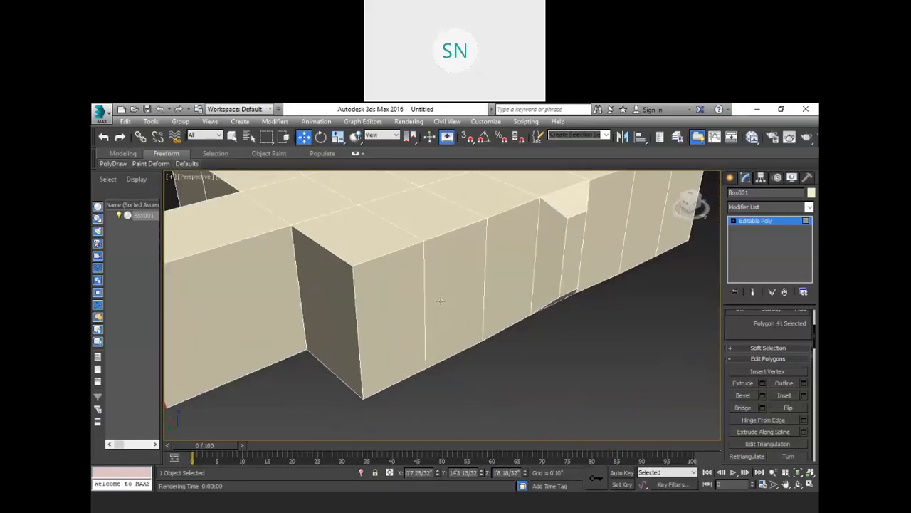
pyautogui.click(440, 301)
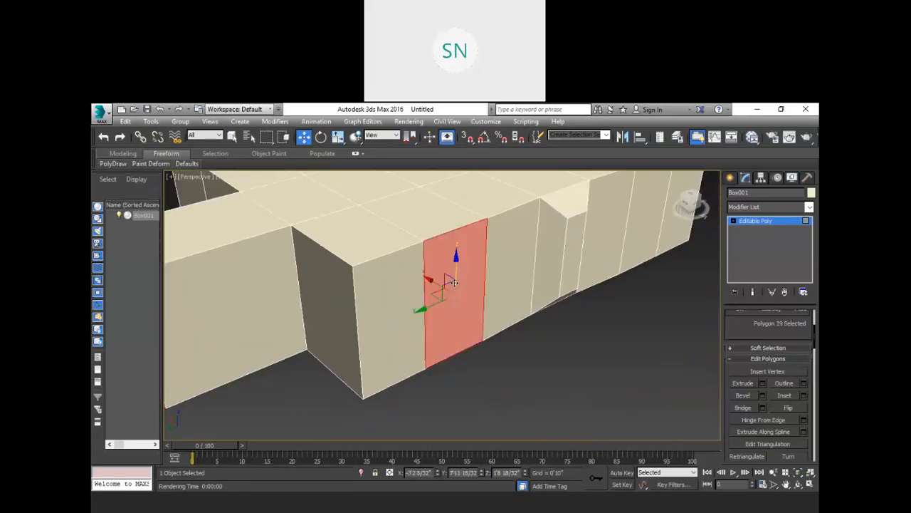
pyautogui.click(764, 395)
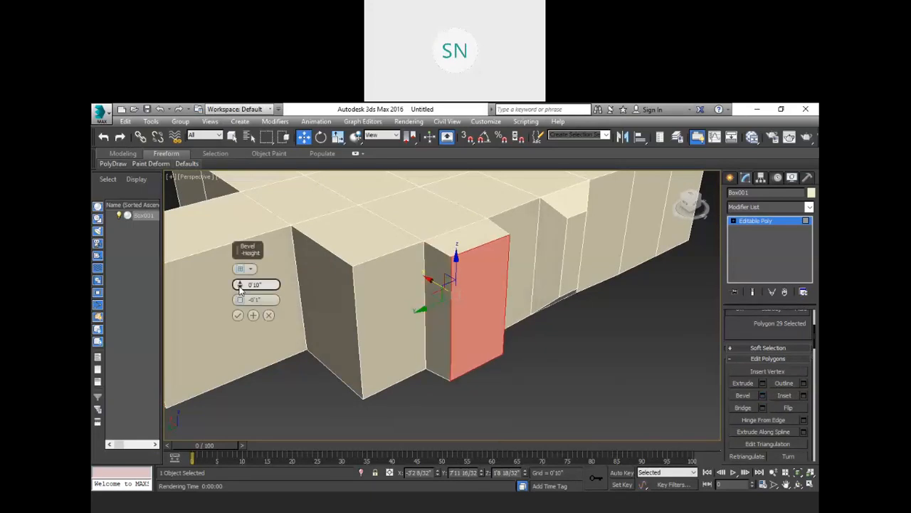
pyautogui.moveTo(239, 284); pyautogui.dragTo(242, 269)
pyautogui.moveTo(240, 302); pyautogui.dragTo(249, 308)
pyautogui.click(238, 314)
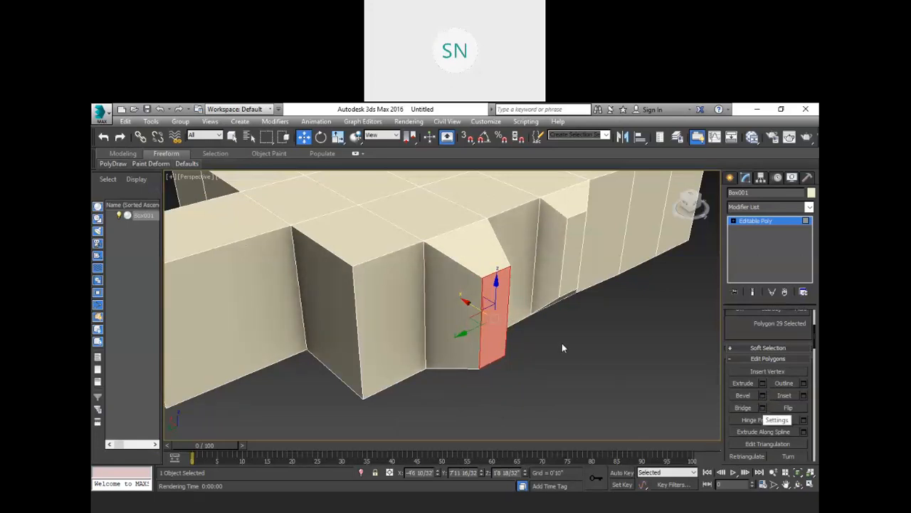
pyautogui.scroll(-5, 562, 343)
pyautogui.moveTo(613, 366); pyautogui.dragTo(588, 368, button='middle')
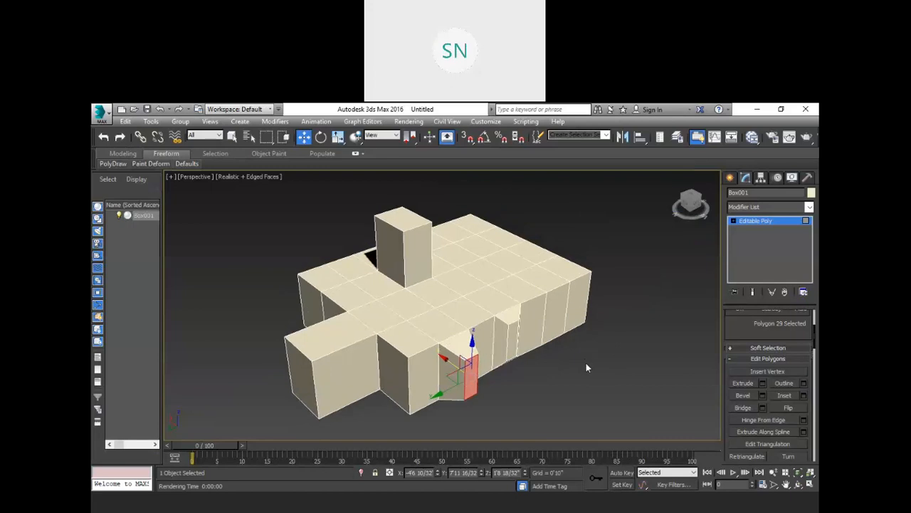
pyautogui.click(614, 288)
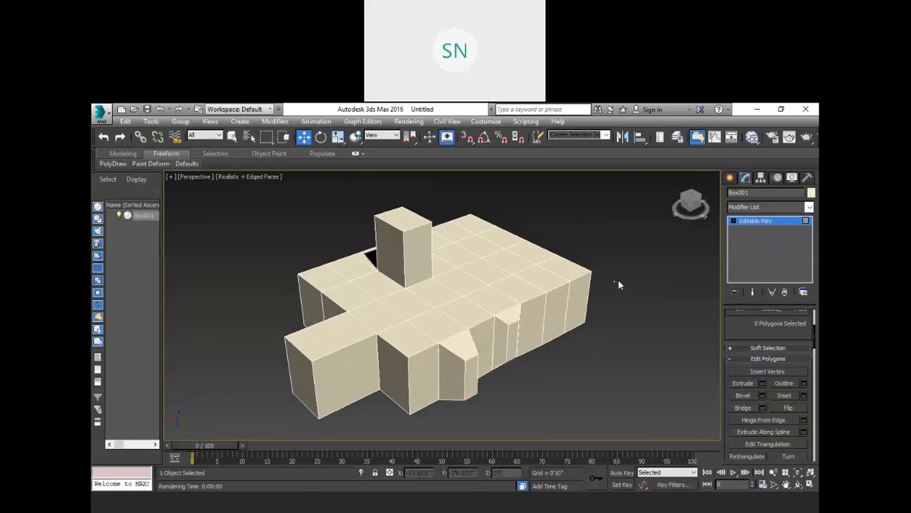
pyautogui.moveTo(617, 287); pyautogui.dragTo(642, 284, button='middle')
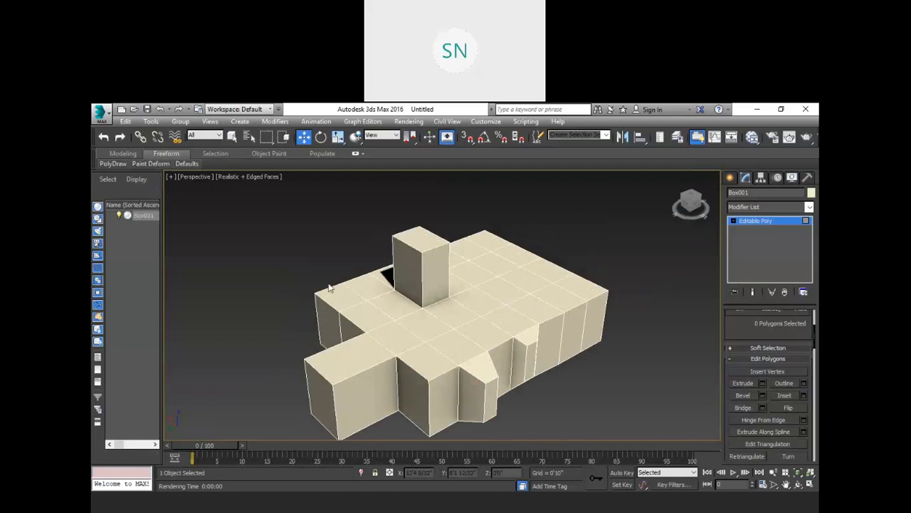
# - Delete the raised column's top polygon and a two-by-two block of polygons on the box's top face
pyautogui.click(428, 240)
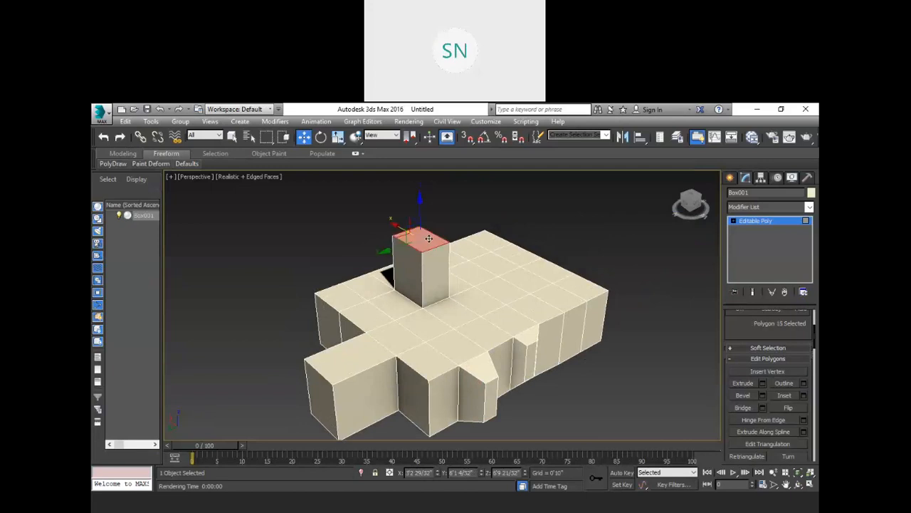
pyautogui.press('Delete')
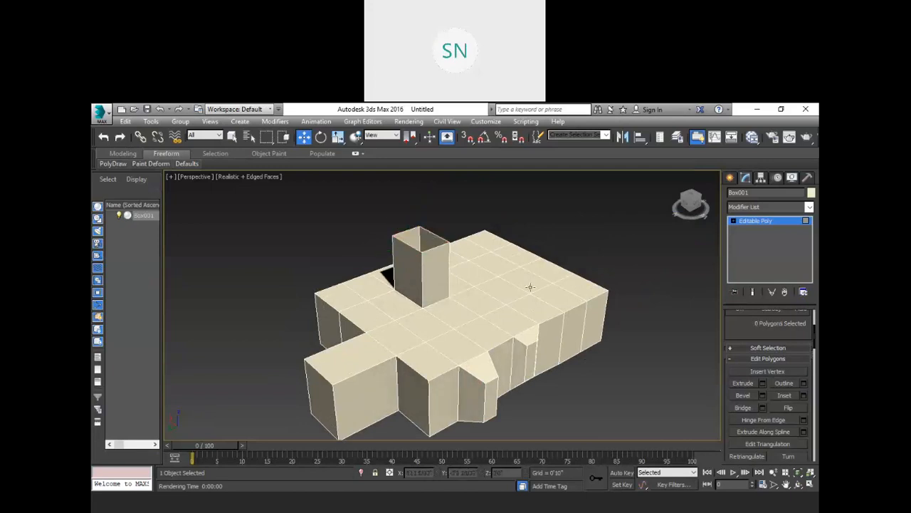
pyautogui.click(512, 291)
pyautogui.keyDown('ctrl'); pyautogui.click(527, 282); pyautogui.keyUp('ctrl')
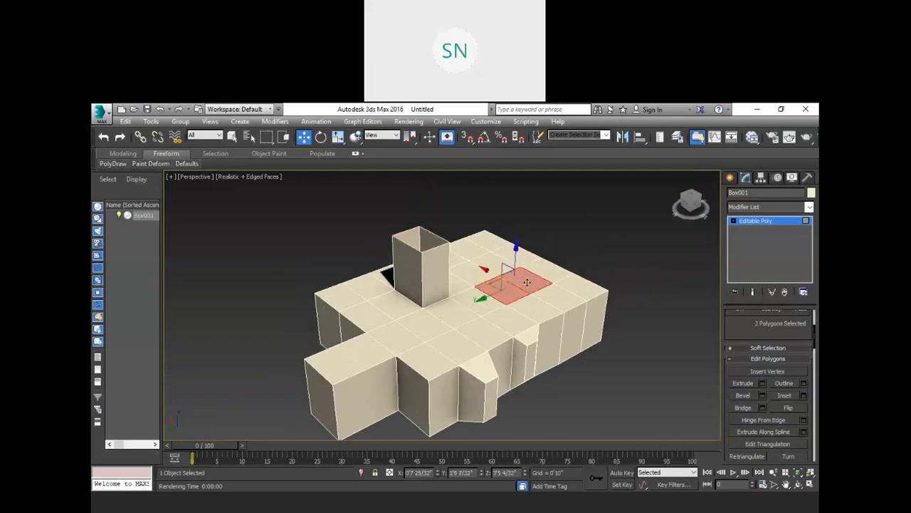
pyautogui.keyDown('ctrl'); pyautogui.click(562, 293); pyautogui.keyUp('ctrl')
pyautogui.keyDown('ctrl'); pyautogui.click(531, 297); pyautogui.keyUp('ctrl')
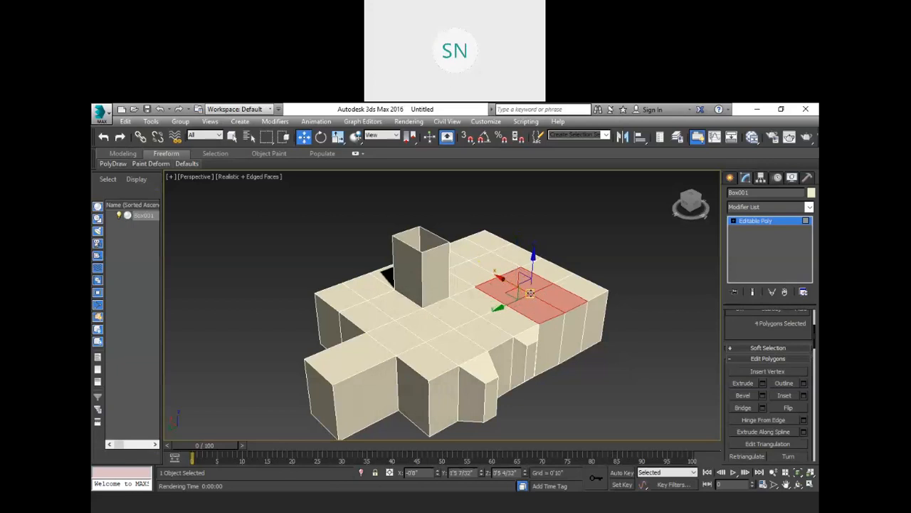
pyautogui.press('Delete')
pyautogui.moveTo(620, 288); pyautogui.dragTo(593, 300, button='middle')
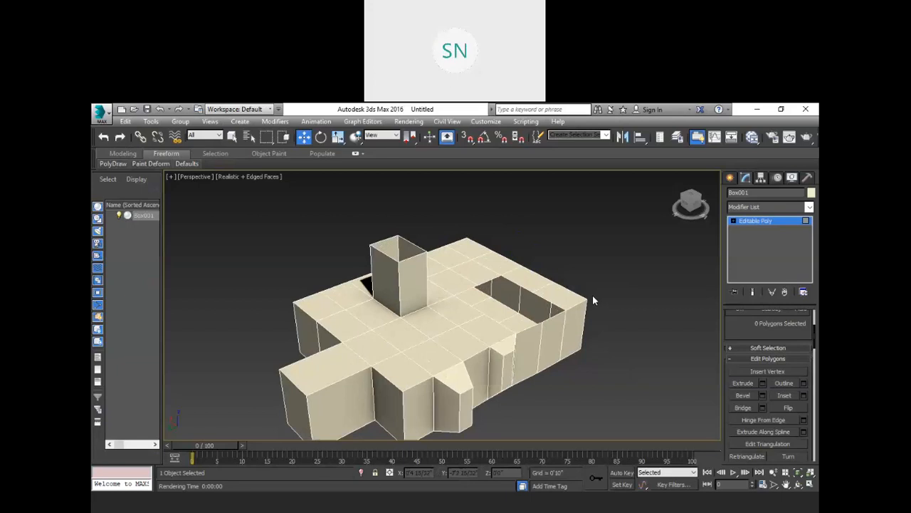
# - Select the open border around the rectangular hole in the box's top face
pyautogui.press('3')
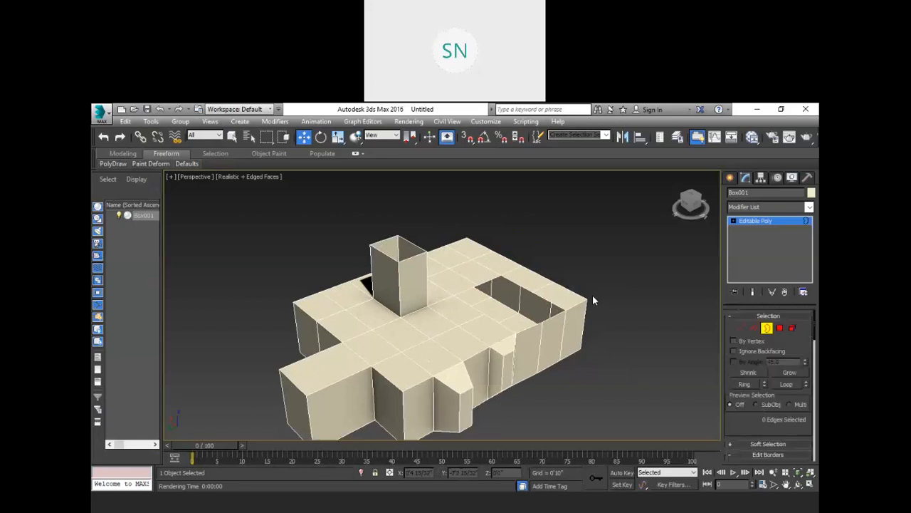
pyautogui.click(508, 283)
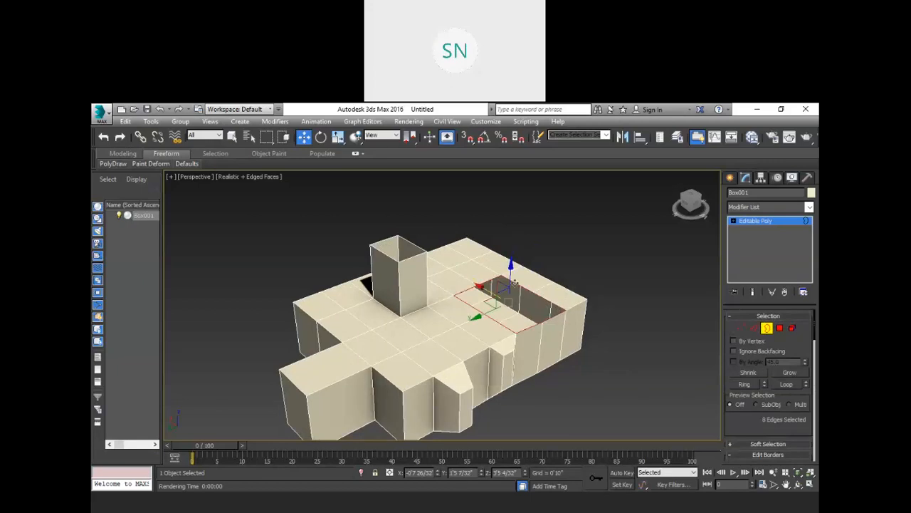
pyautogui.moveTo(753, 417); pyautogui.dragTo(761, 321)
pyautogui.click(762, 366)
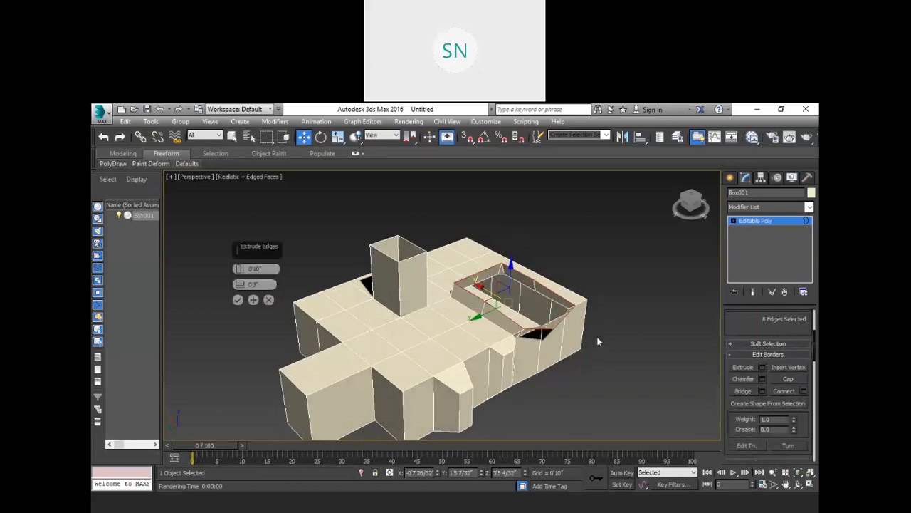
pyautogui.moveTo(242, 273); pyautogui.dragTo(300, 296)
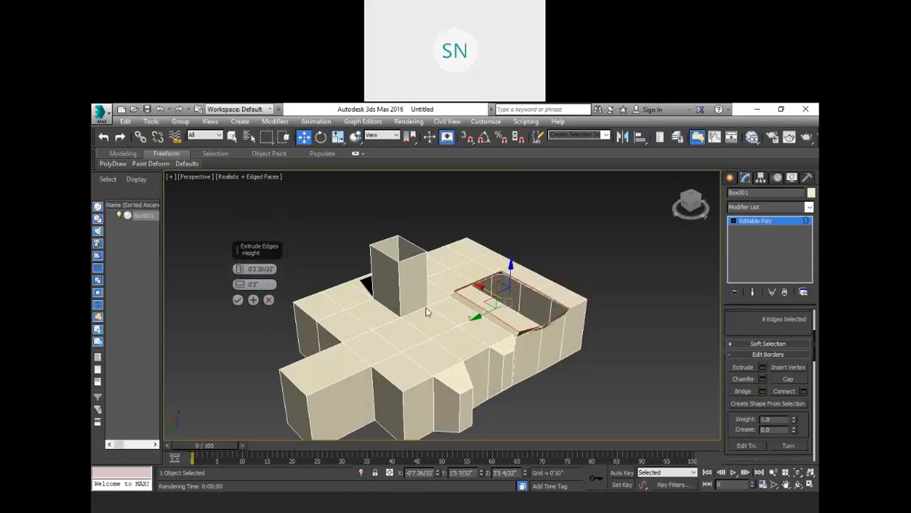
pyautogui.click(268, 301)
# - Pull new walls up from the hole's border along Z in two stacked levels, to a height of about 10'6"
pyautogui.moveTo(568, 324); pyautogui.dragTo(528, 336, button='middle')
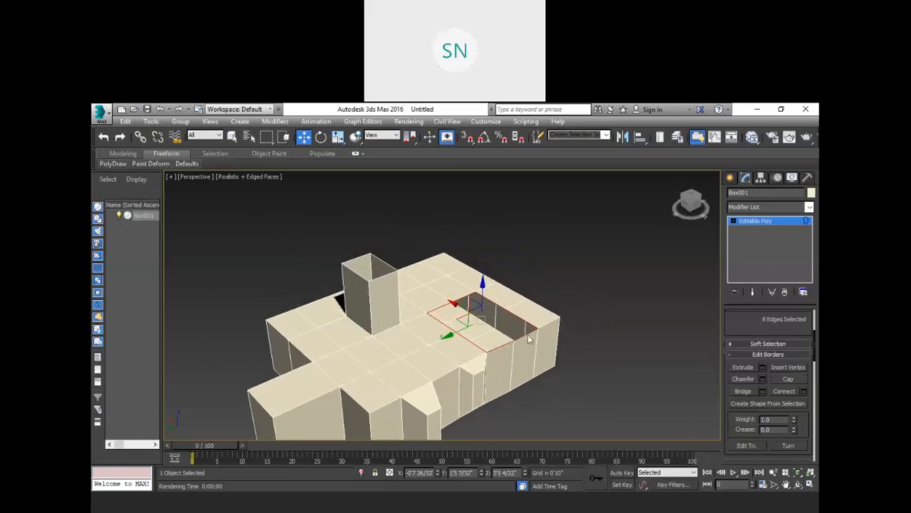
pyautogui.scroll(3, 529, 340)
pyautogui.scroll(-5, 536, 332)
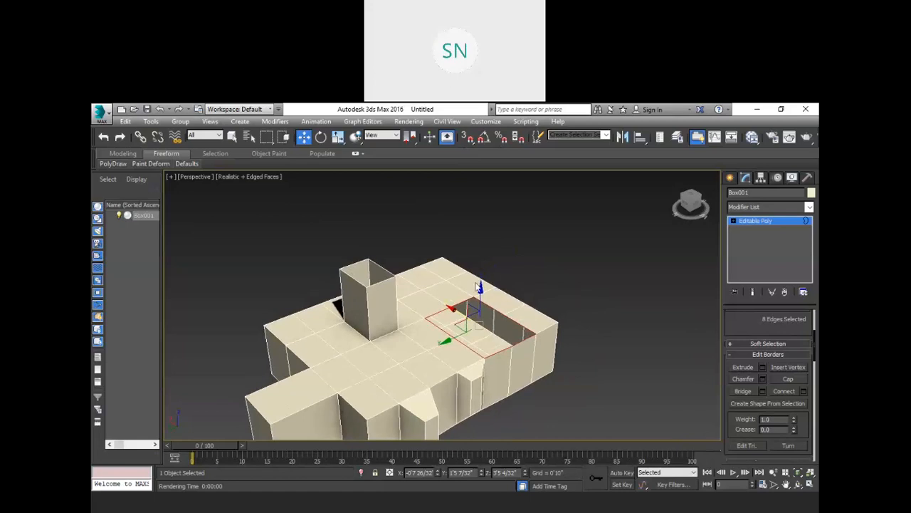
pyautogui.keyDown('shift'); pyautogui.moveTo(480, 286); pyautogui.dragTo(479, 231); pyautogui.keyUp('shift')
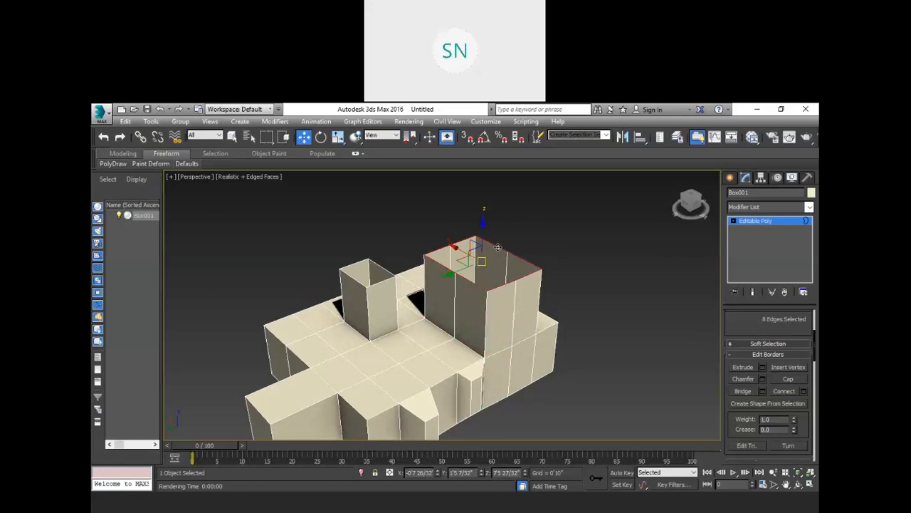
pyautogui.keyDown('shift'); pyautogui.moveTo(484, 225); pyautogui.dragTo(479, 178); pyautogui.keyUp('shift')
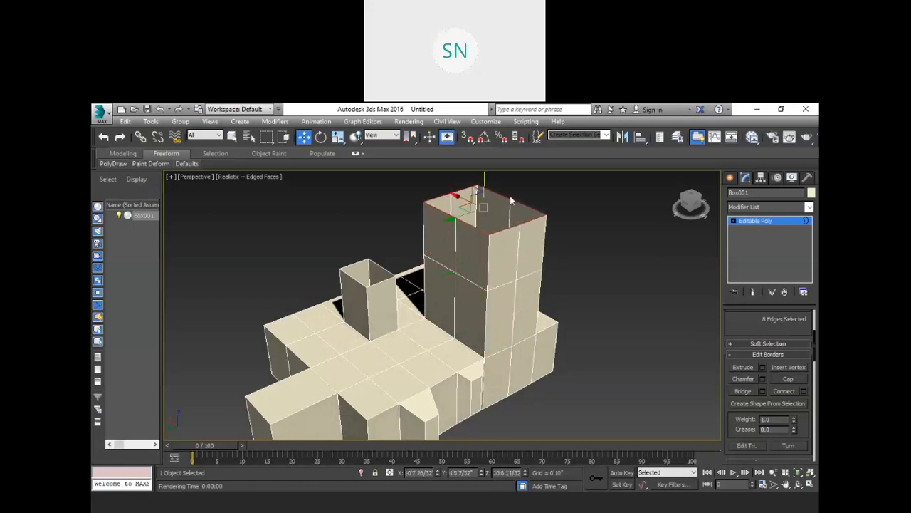
# - Scale a copy of the tower's top border outward to create a wide flat rim around the opening
pyautogui.moveTo(556, 208); pyautogui.dragTo(566, 232, button='middle')
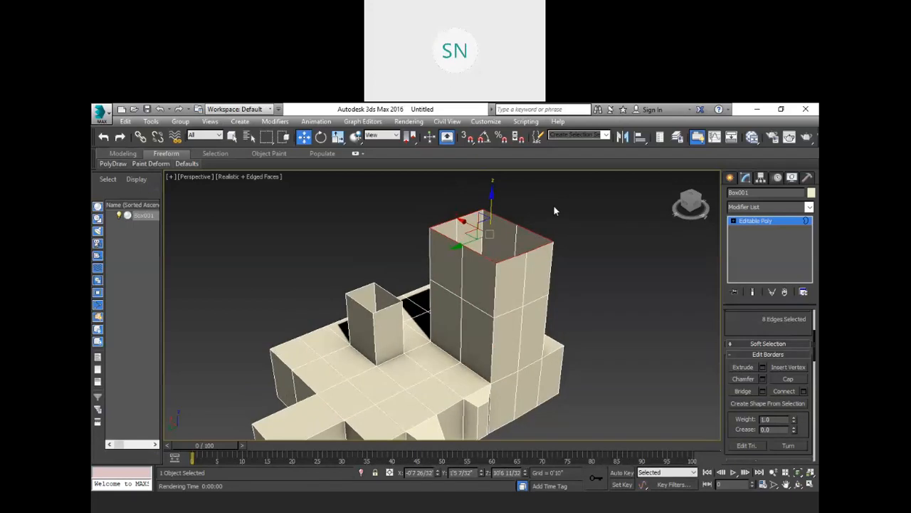
pyautogui.press('r')
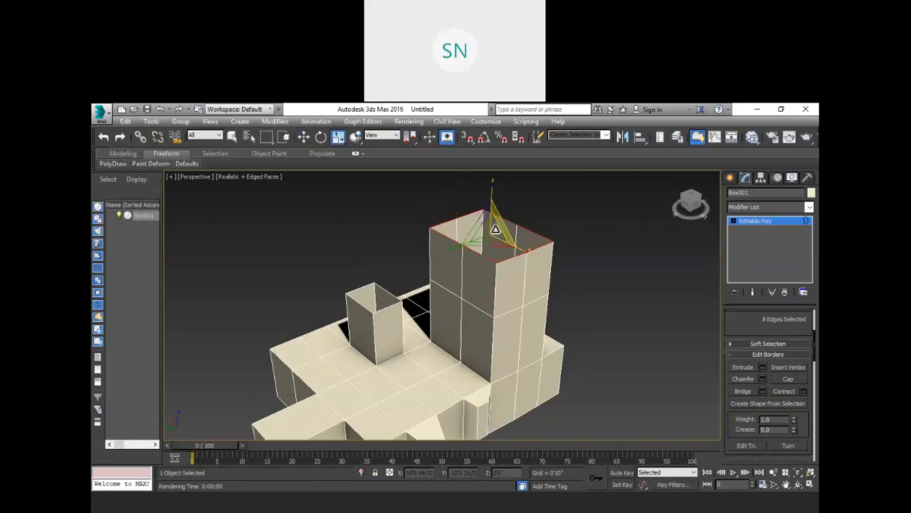
pyautogui.moveTo(483, 230); pyautogui.dragTo(565, 170)
pyautogui.moveTo(604, 192); pyautogui.dragTo(604, 208, button='middle')
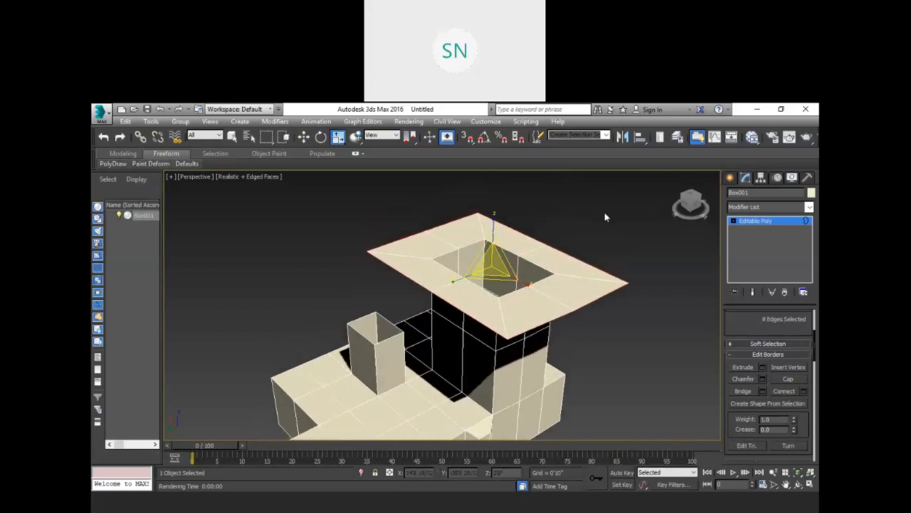
# - Pull new walls up along Z from the flat rim's outer border, to a height of about 14'2"
pyautogui.press('w')
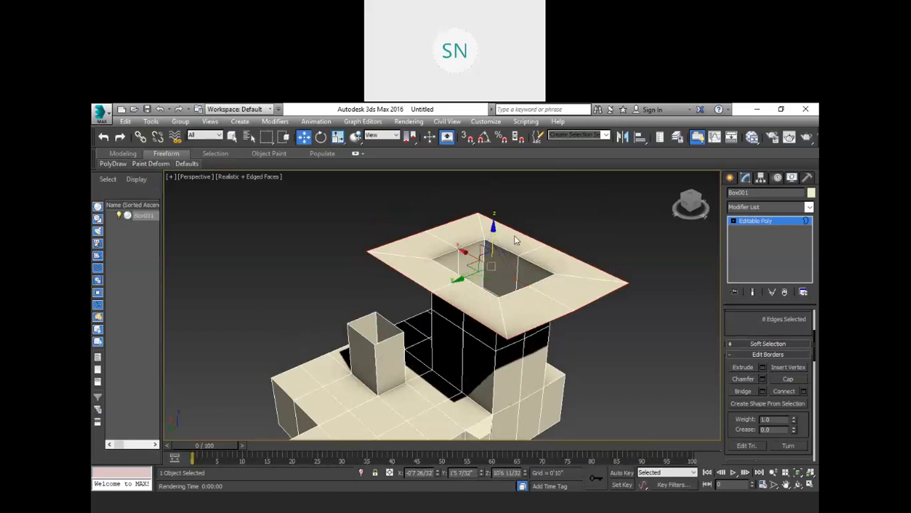
pyautogui.keyDown('shift'); pyautogui.moveTo(507, 232); pyautogui.dragTo(496, 155); pyautogui.keyUp('shift')
pyautogui.moveTo(528, 221); pyautogui.dragTo(522, 256, button='middle')
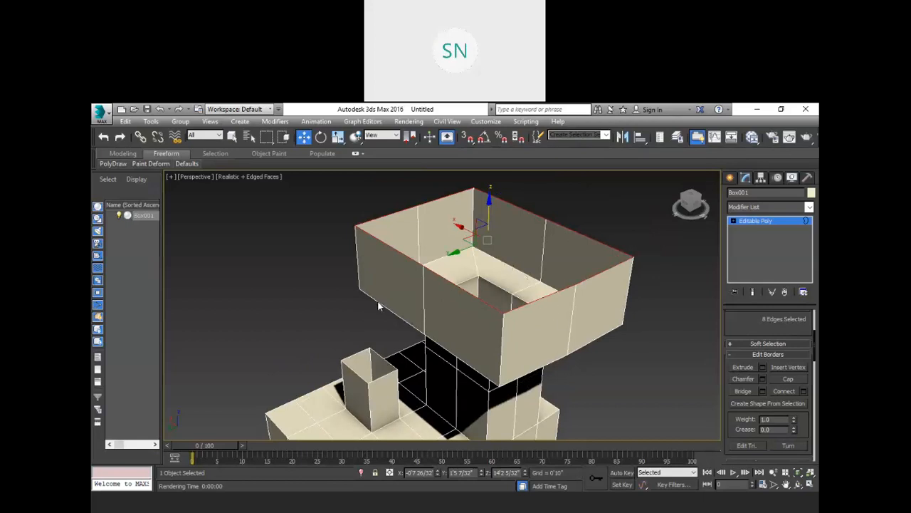
# - Raise the lower outer edge loop of the rim along Z to form a funnel-shaped underside, and clear the edge selection
pyautogui.press('2')
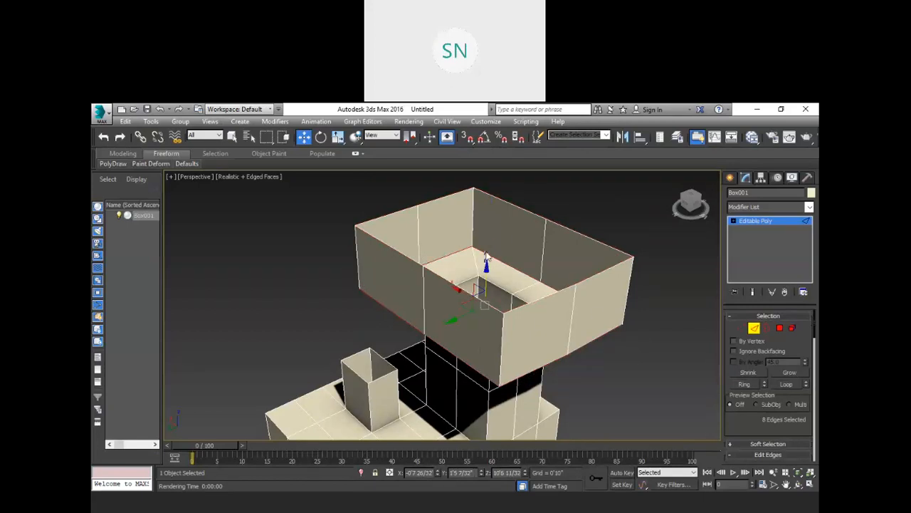
pyautogui.click(530, 278)
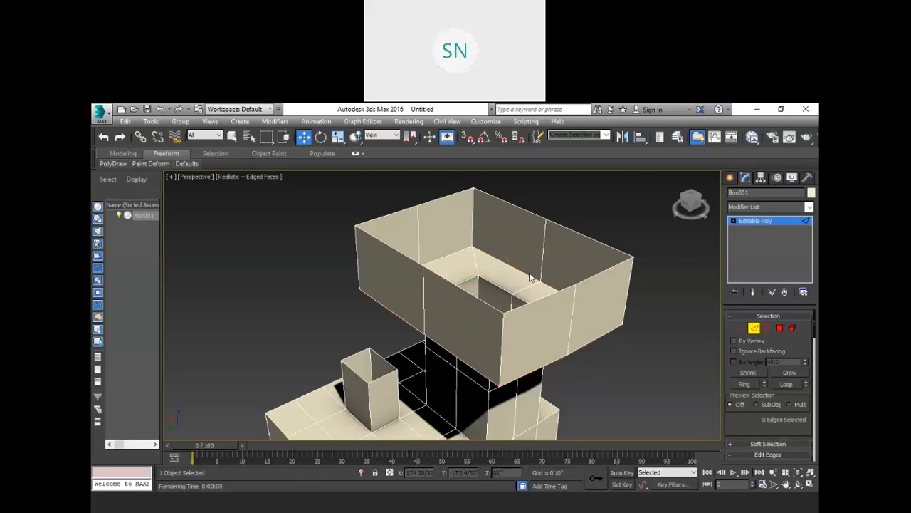
pyautogui.doubleClick(530, 276)
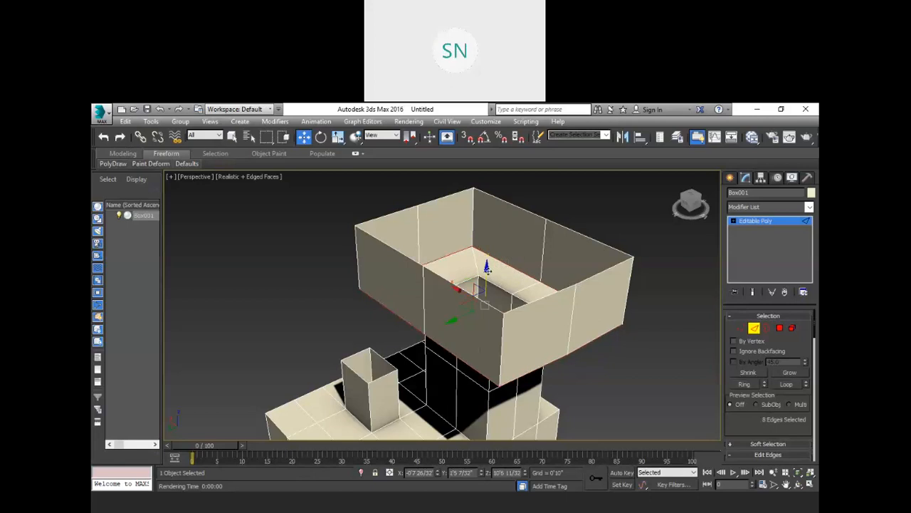
pyautogui.moveTo(490, 274); pyautogui.dragTo(488, 223)
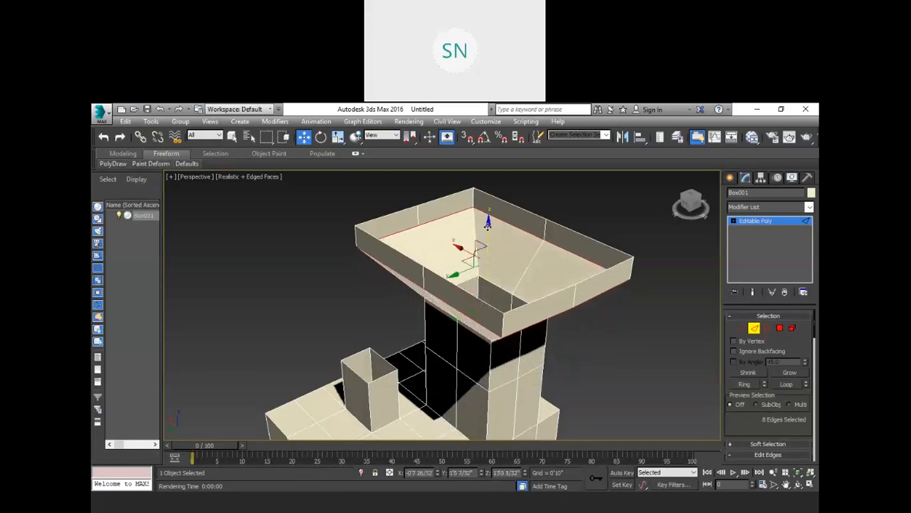
pyautogui.click(616, 313)
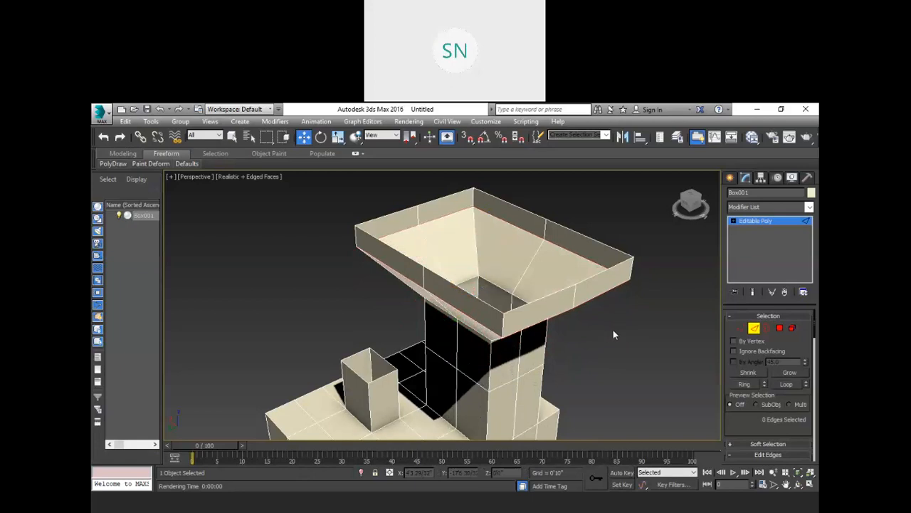
pyautogui.moveTo(591, 320)
pyautogui.keyDown('alt'); pyautogui.mouseDown(button='middle')
pyautogui.moveTo(624, 306)
pyautogui.moveTo(594, 300)
pyautogui.moveTo(612, 311)
pyautogui.moveTo(600, 320)
pyautogui.moveTo(602, 302)
pyautogui.moveTo(599, 312)
pyautogui.mouseUp(button='middle'); pyautogui.keyUp('alt')
pyautogui.scroll(3, 595, 282)
pyautogui.scroll(-3, 598, 283)
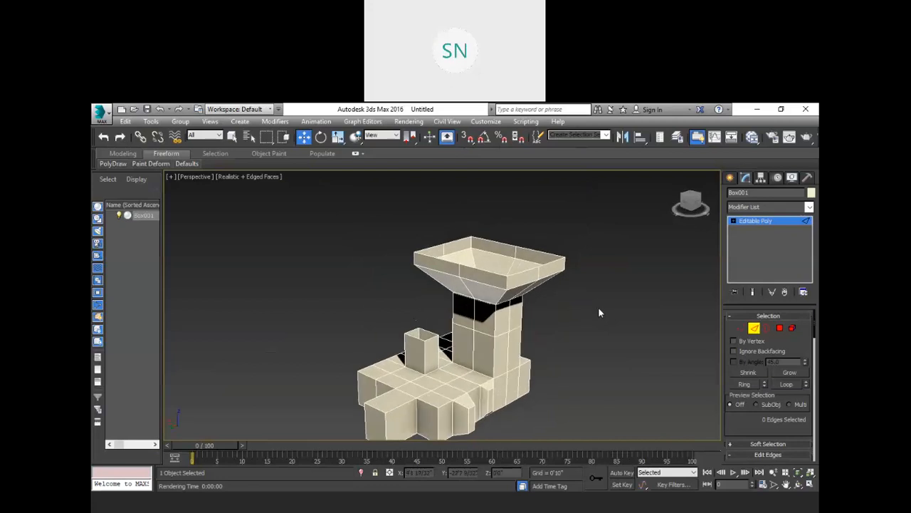
pyautogui.moveTo(600, 316); pyautogui.dragTo(582, 297, button='middle')
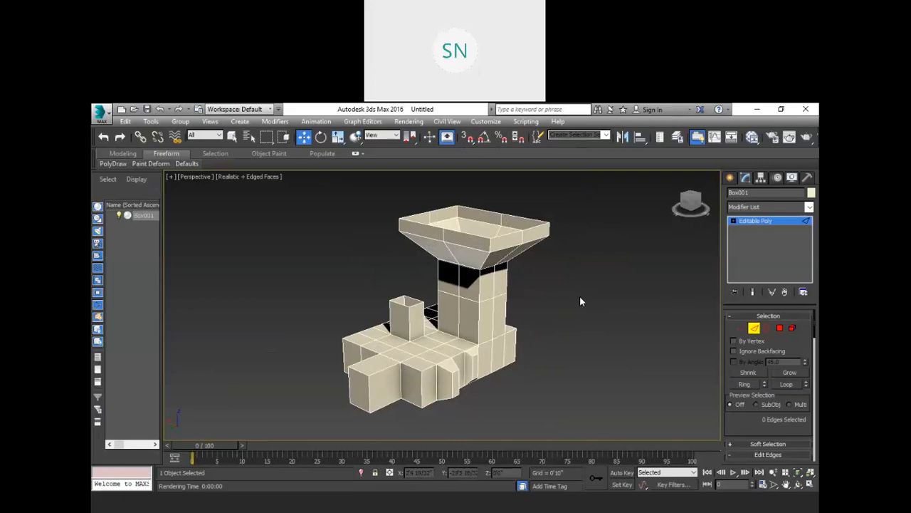
pyautogui.moveTo(564, 299); pyautogui.dragTo(567, 305, button='middle')
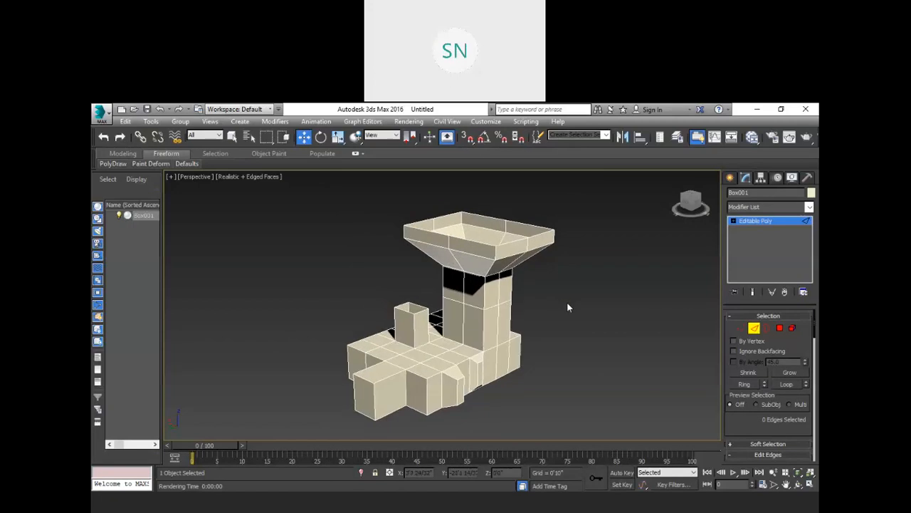
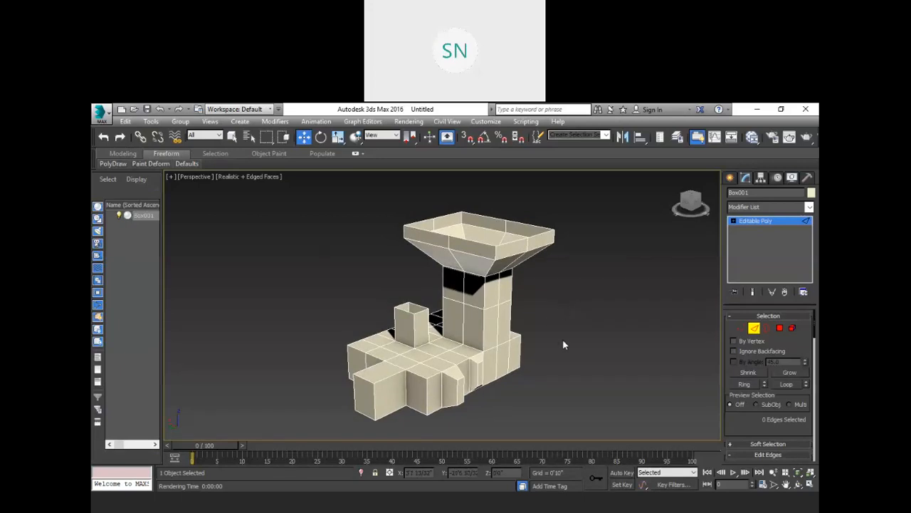
pyautogui.moveTo(556, 285); pyautogui.dragTo(566, 296, button='middle')
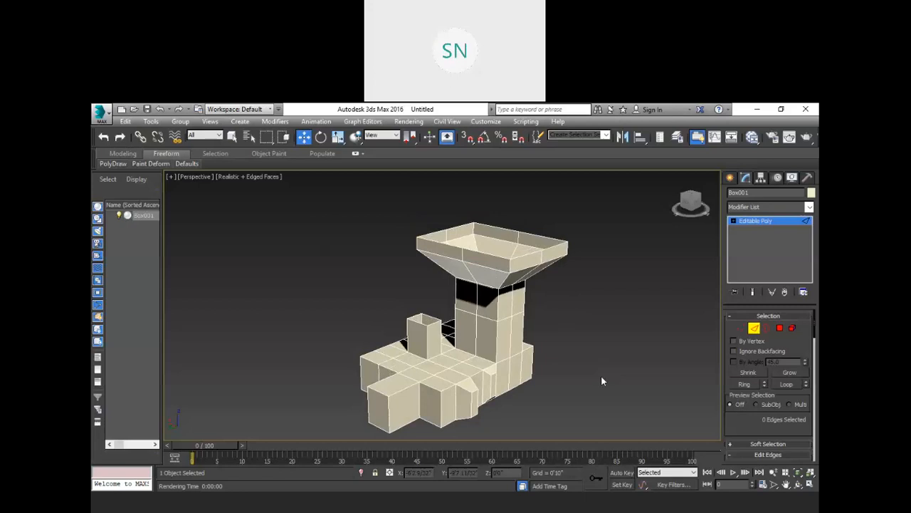
# - Leave edge sub-object mode and delete the whole tower model from the scene
pyautogui.hotkey('ctrl', 'a')
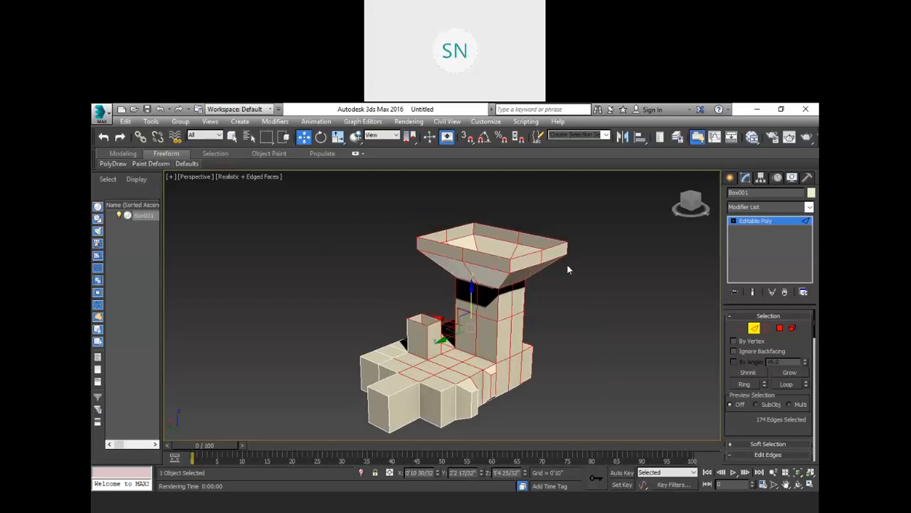
pyautogui.press('2')
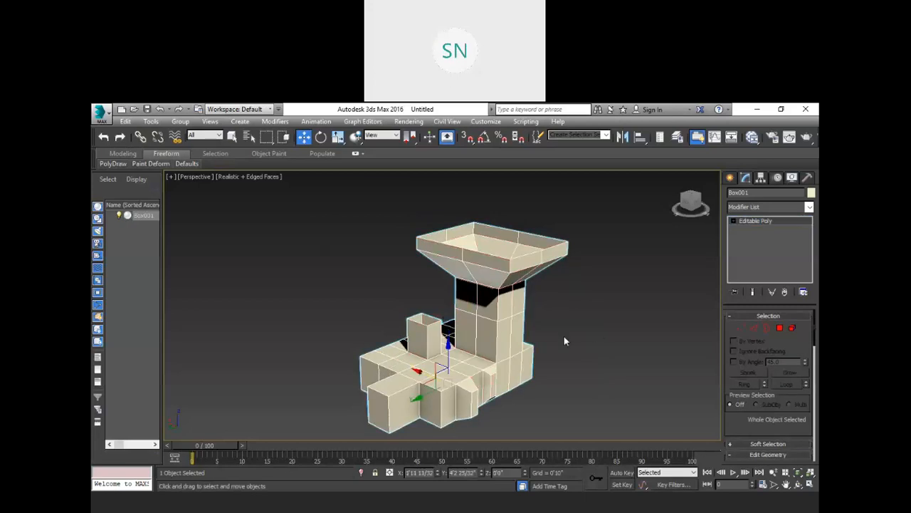
pyautogui.press('Delete')
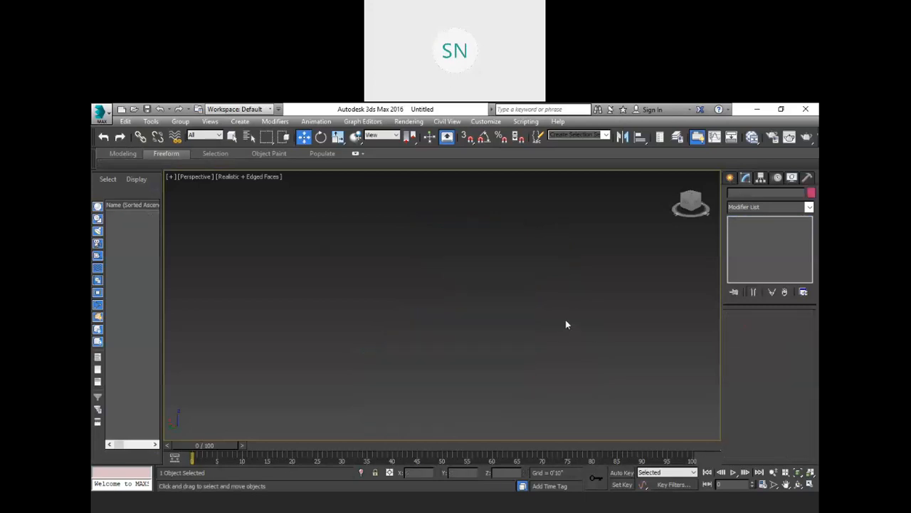
# - Create a new standard box in the perspective view, about 37'6" wide and 5'2" high
pyautogui.click(730, 177)
pyautogui.click(743, 247)
pyautogui.moveTo(403, 356); pyautogui.dragTo(437, 239)
pyautogui.click(437, 210)
pyautogui.click(433, 184)
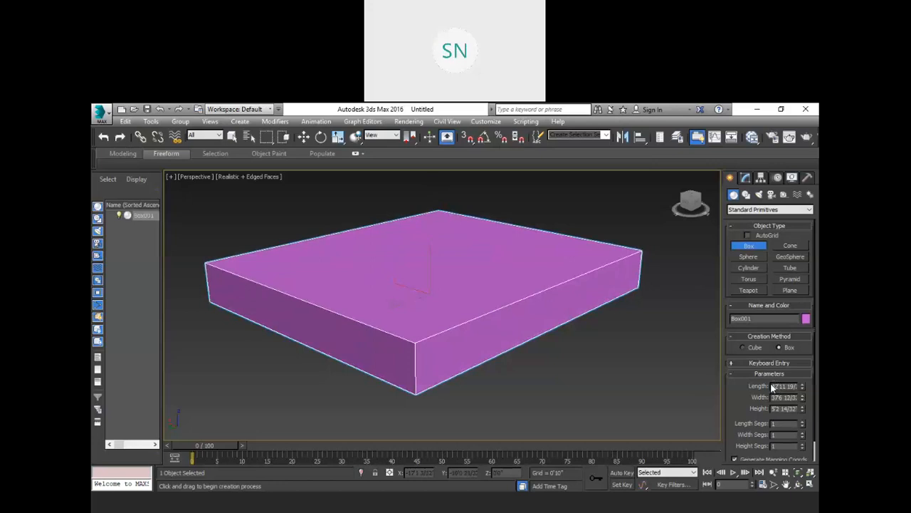
# - Set the new box's length to 13', its width to 12' and its height to 10'
pyautogui.moveTo(772, 386); pyautogui.dragTo(797, 387)
pyautogui.write('170')
pyautogui.click(778, 397)
pyautogui.write('12')
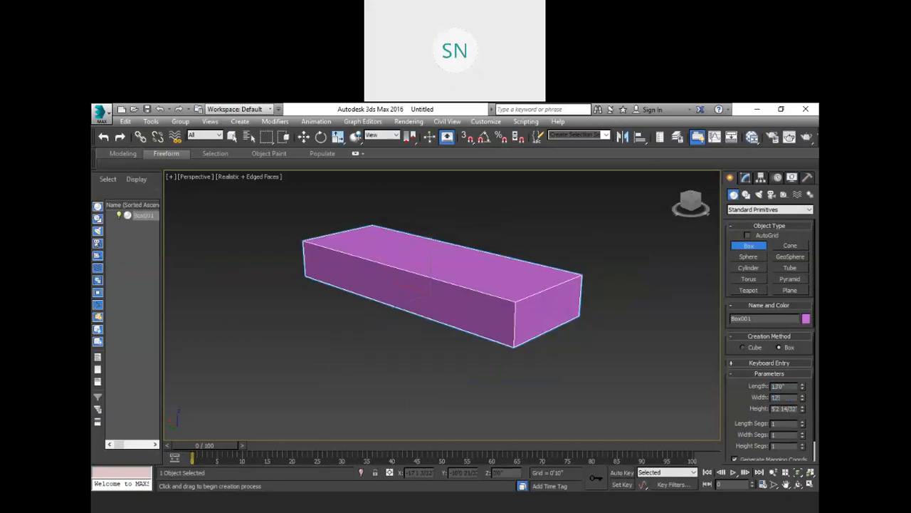
pyautogui.click(783, 410)
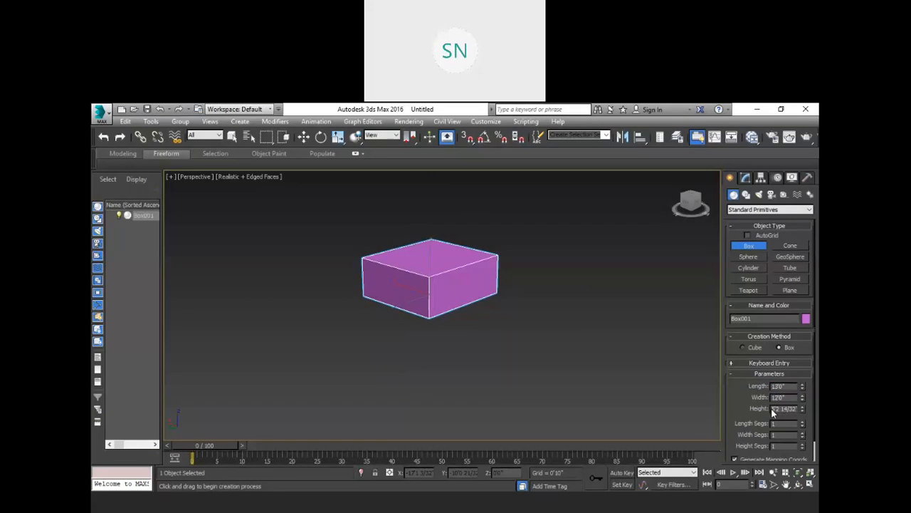
pyautogui.moveTo(771, 409); pyautogui.dragTo(812, 410)
pyautogui.write('10')
pyautogui.press('Return')
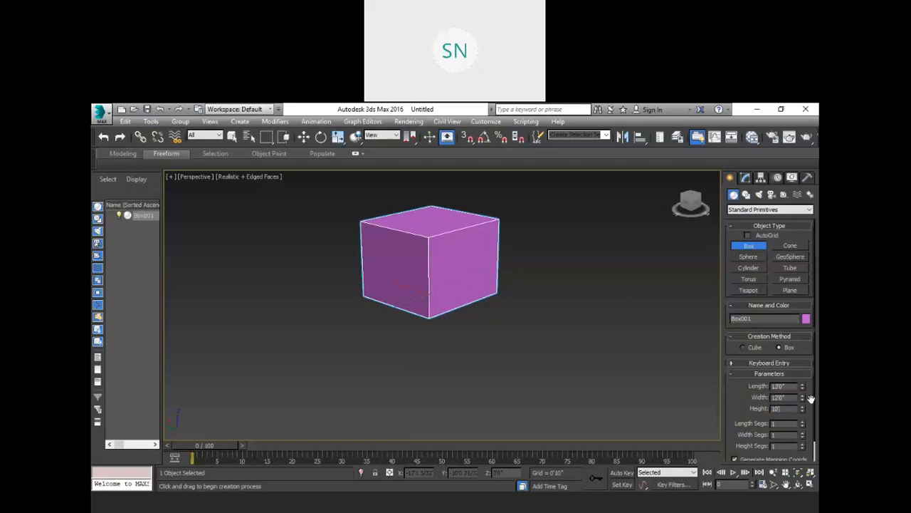
# - Convert the new box to an Editable Poly object
pyautogui.moveTo(572, 323); pyautogui.dragTo(598, 362, button='middle')
pyautogui.scroll(2, 434, 277)
pyautogui.moveTo(512, 309); pyautogui.dragTo(516, 314, button='middle')
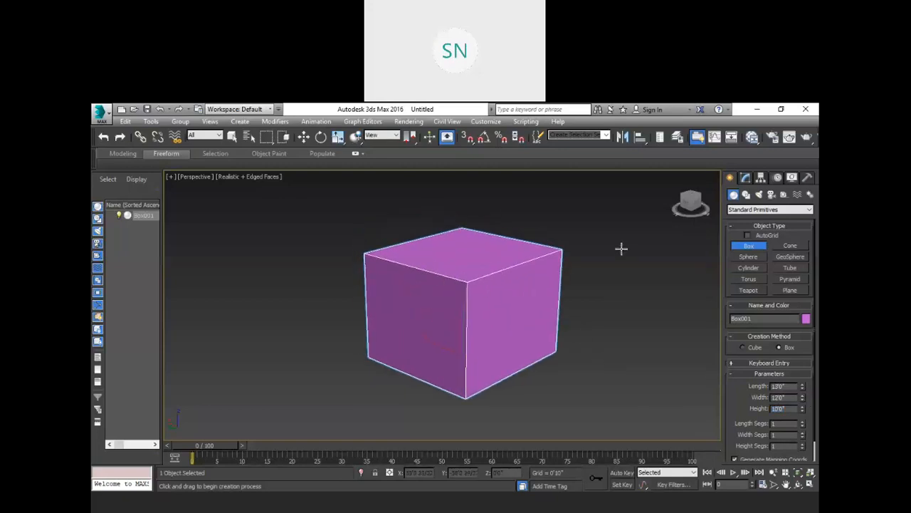
pyautogui.press('w')
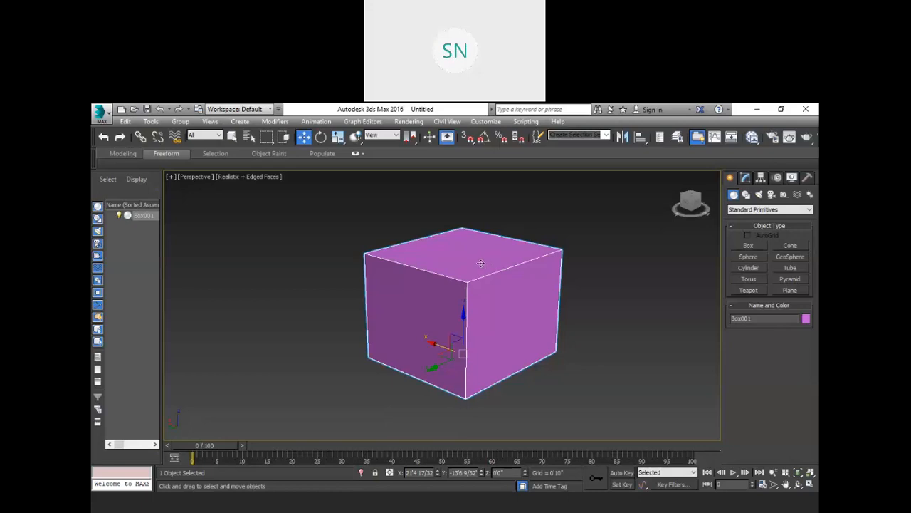
pyautogui.rightClick(458, 271)
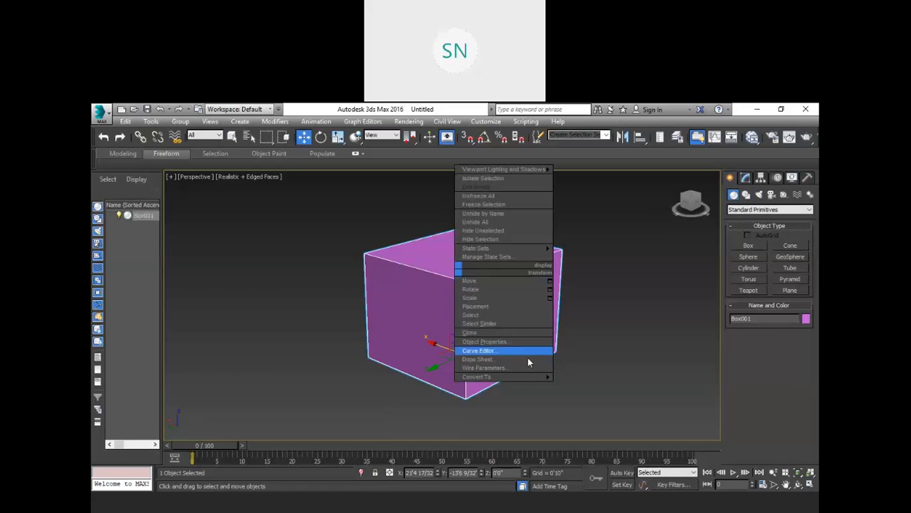
pyautogui.moveTo(539, 377)
pyautogui.click(578, 386)
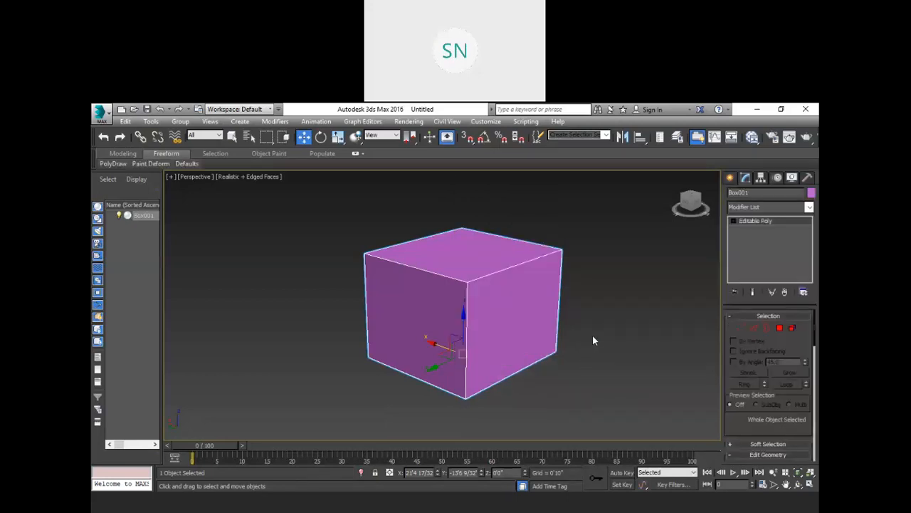
# - Delete the two front side polygons of the box to open up its interior
pyautogui.press('4')
pyautogui.click(447, 320)
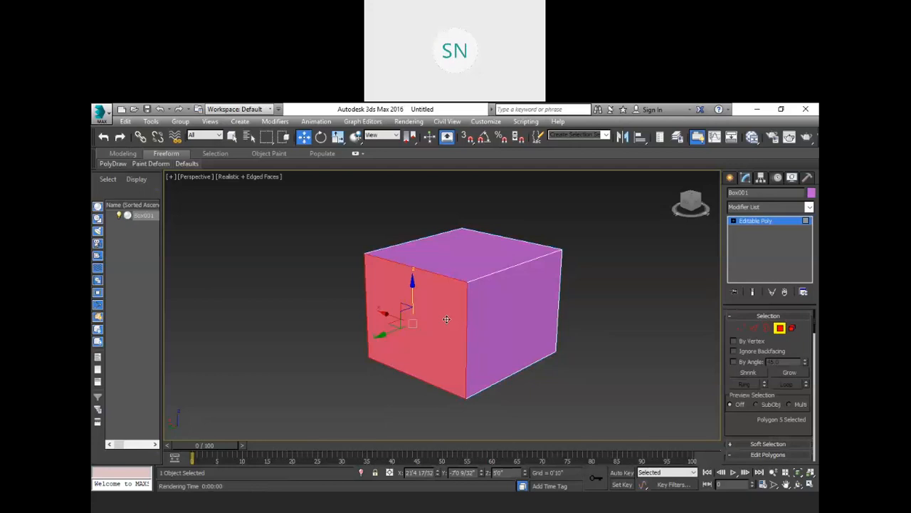
pyautogui.press('Delete')
pyautogui.click(508, 330)
pyautogui.press('Delete')
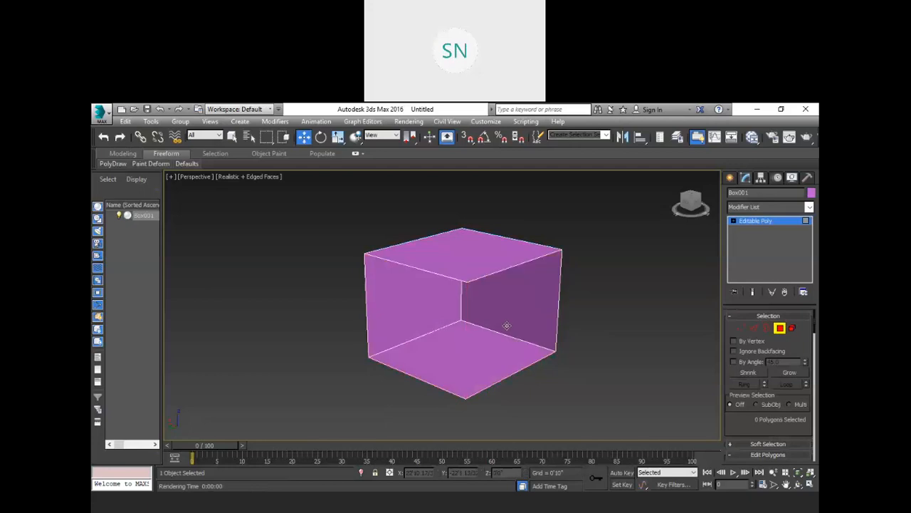
# - Examine the interior of the open box, including the back corner, floor and ceiling
pyautogui.keyDown('alt'); pyautogui.moveTo(520, 358); pyautogui.dragTo(513, 339, button='middle'); pyautogui.keyUp('alt')
pyautogui.scroll(3, 463, 311)
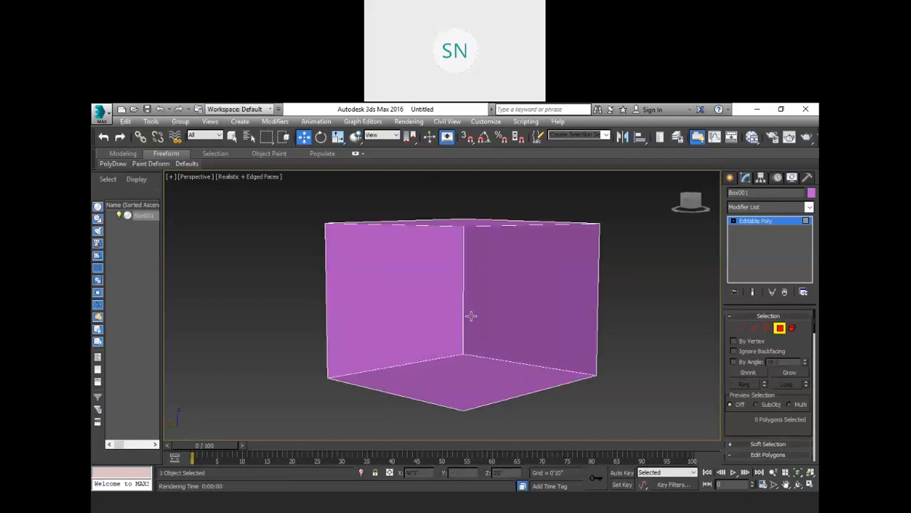
pyautogui.scroll(3, 494, 319)
pyautogui.scroll(1, 496, 319)
pyautogui.moveTo(501, 320)
pyautogui.mouseDown(button='middle')
pyautogui.moveTo(505, 354)
pyautogui.moveTo(492, 305)
pyautogui.mouseUp(button='middle')
pyautogui.scroll(-2, 492, 306)
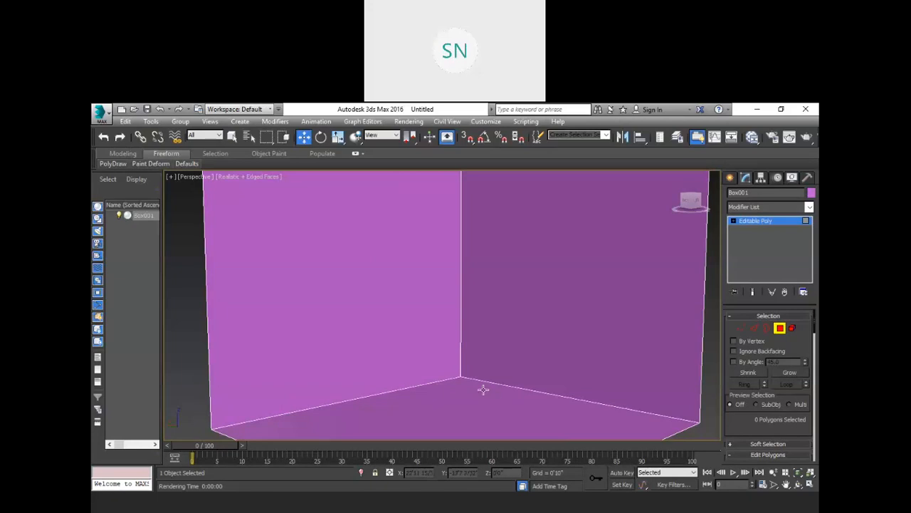
pyautogui.moveTo(517, 330); pyautogui.dragTo(519, 370, button='middle')
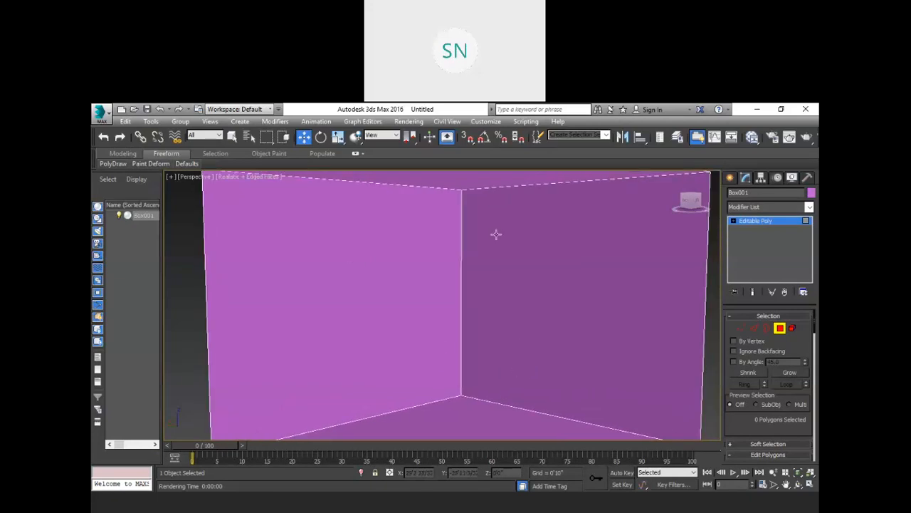
pyautogui.scroll(-5, 456, 284)
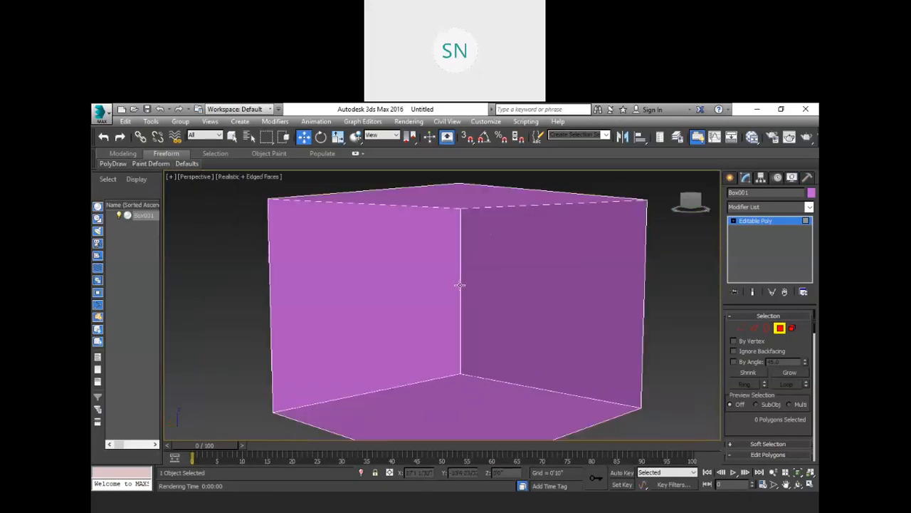
pyautogui.keyDown('alt'); pyautogui.moveTo(446, 367); pyautogui.dragTo(450, 266, button='middle'); pyautogui.keyUp('alt')
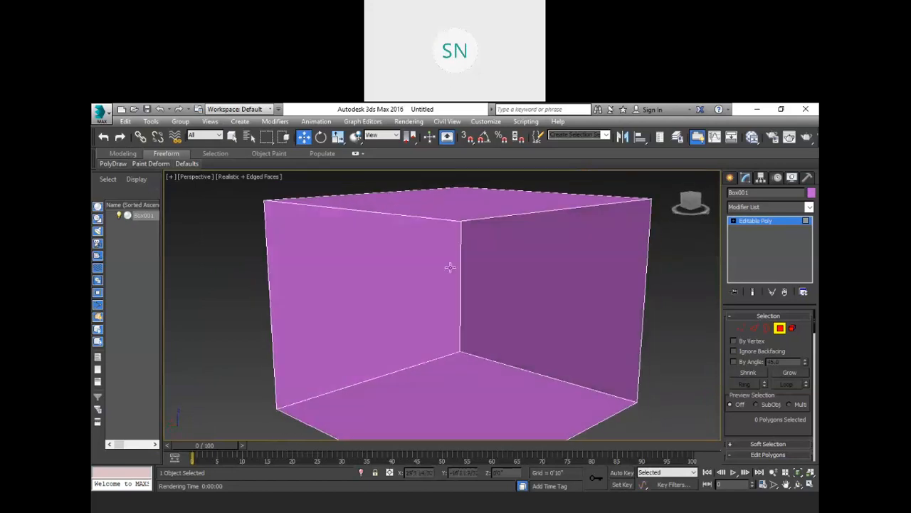
pyautogui.scroll(-3, 508, 344)
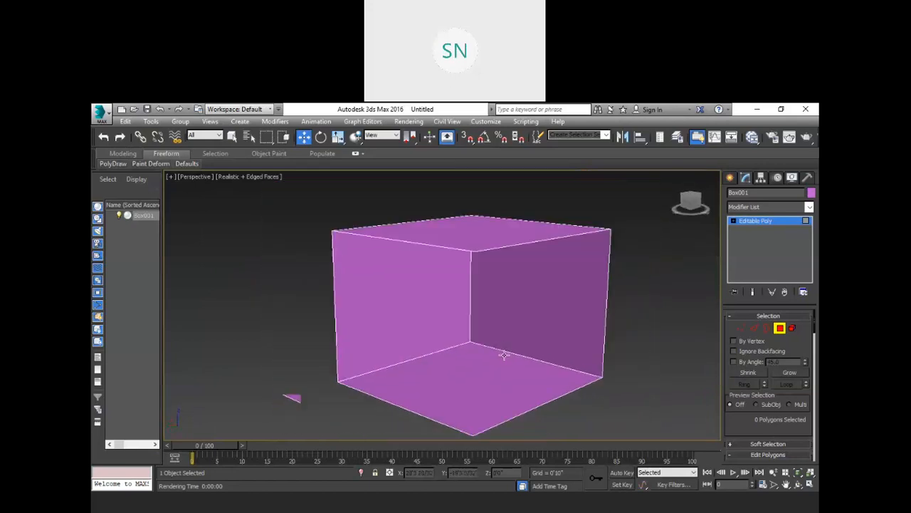
# - Delete the top polygon of the box, leaving only the floor and the two back walls
pyautogui.keyDown('alt'); pyautogui.moveTo(513, 335); pyautogui.dragTo(517, 361, button='middle'); pyautogui.keyUp('alt')
pyautogui.click(479, 284)
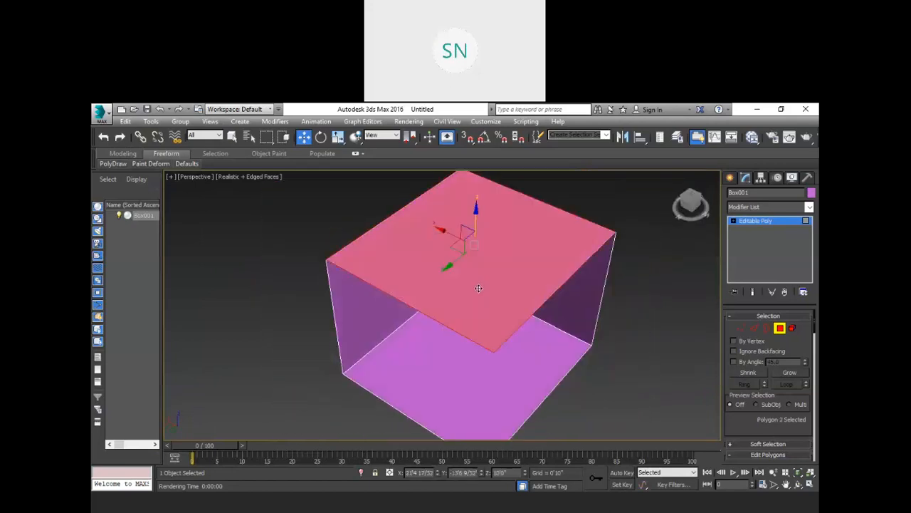
pyautogui.press('Delete')
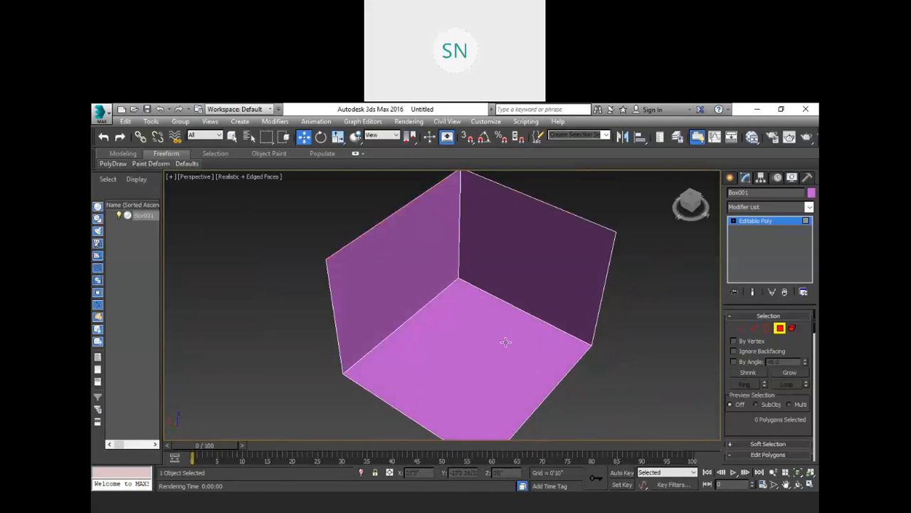
# - Examine the two remaining walls and the floor of the room from several angles and distances
pyautogui.keyDown('alt'); pyautogui.moveTo(523, 358); pyautogui.dragTo(496, 296, button='middle'); pyautogui.keyUp('alt')
pyautogui.scroll(3, 496, 297)
pyautogui.keyDown('alt'); pyautogui.moveTo(509, 332); pyautogui.dragTo(524, 308, button='middle'); pyautogui.keyUp('alt')
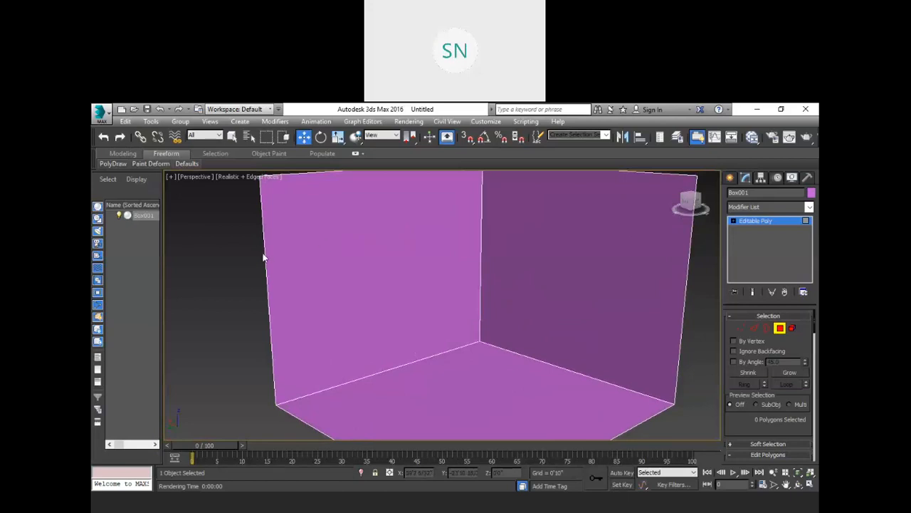
pyautogui.scroll(-3, 447, 329)
pyautogui.keyDown('alt'); pyautogui.moveTo(448, 331); pyautogui.dragTo(429, 378, button='middle'); pyautogui.keyUp('alt')
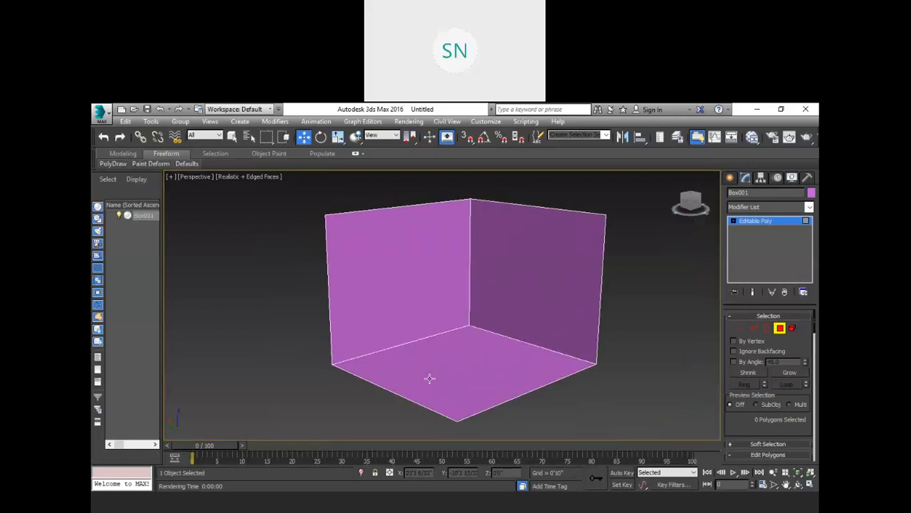
pyautogui.moveTo(458, 366); pyautogui.dragTo(445, 376, button='middle')
pyautogui.scroll(3, 463, 354)
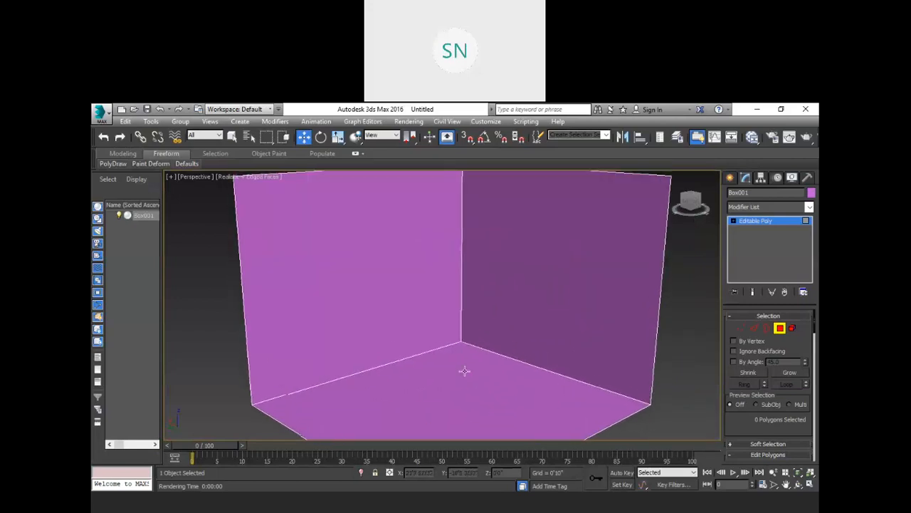
pyautogui.scroll(-2, 472, 382)
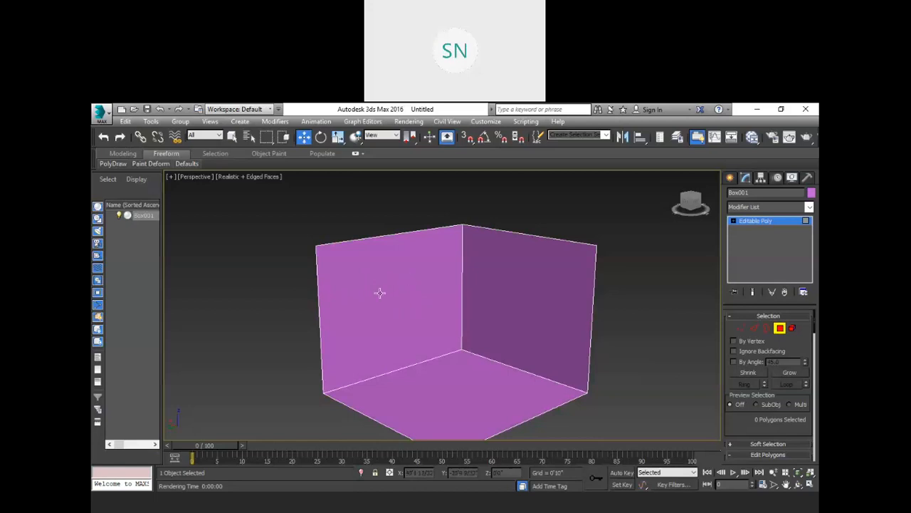
# - Connect the upper and lower edges of the left-hand wall with 2 segments to add vertical dividing edges
pyautogui.press('2')
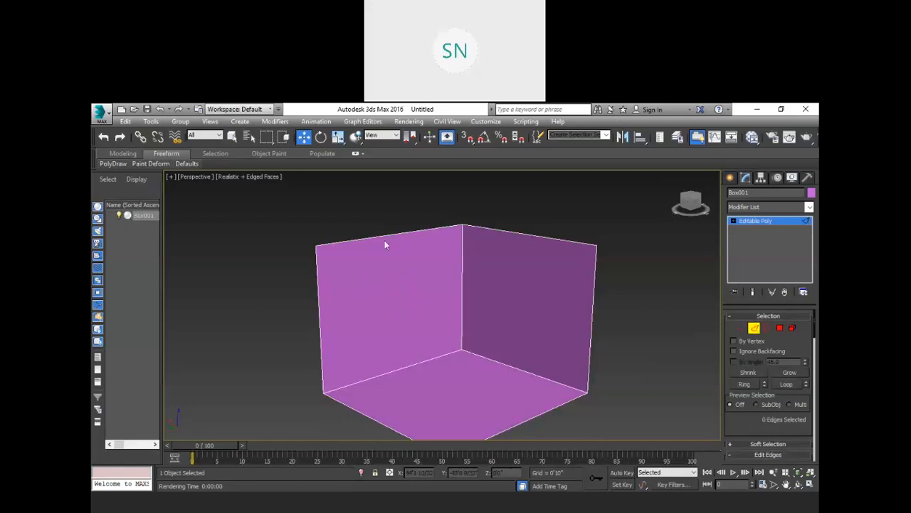
pyautogui.click(383, 237)
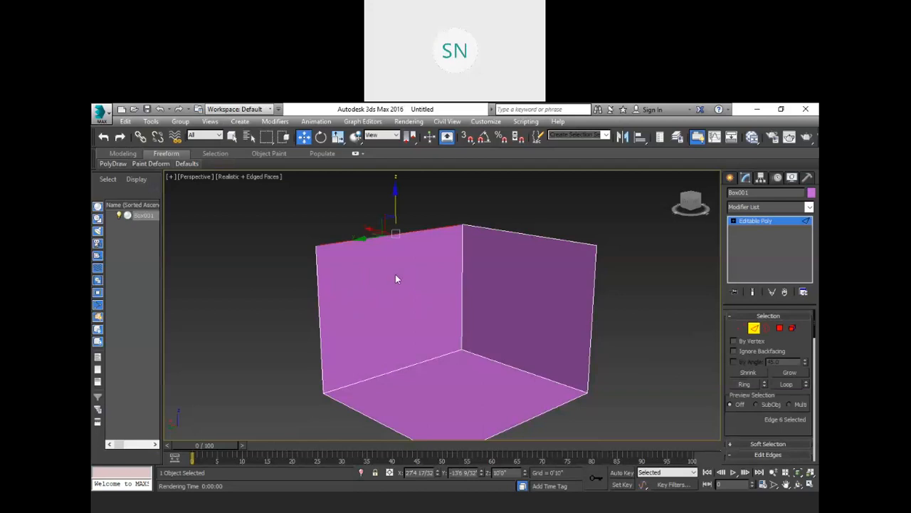
pyautogui.keyDown('ctrl'); pyautogui.click(399, 372); pyautogui.keyUp('ctrl')
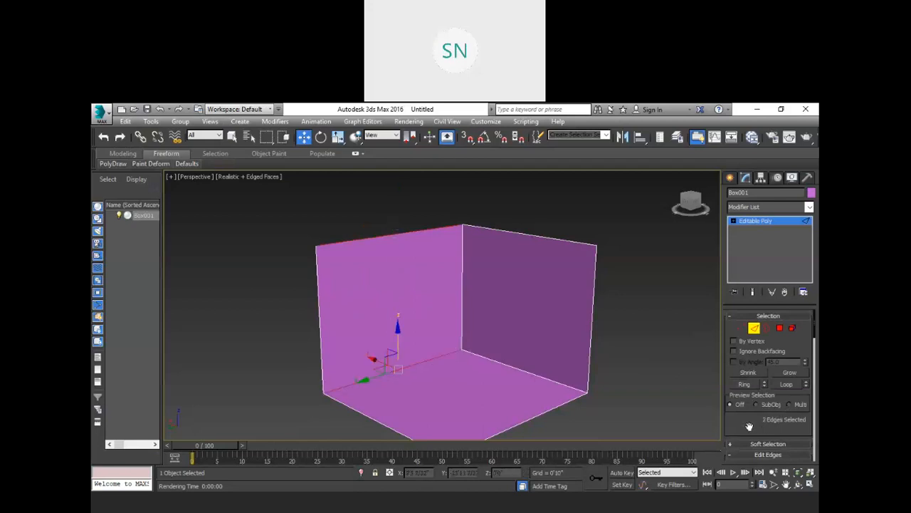
pyautogui.scroll(-5, 780, 385)
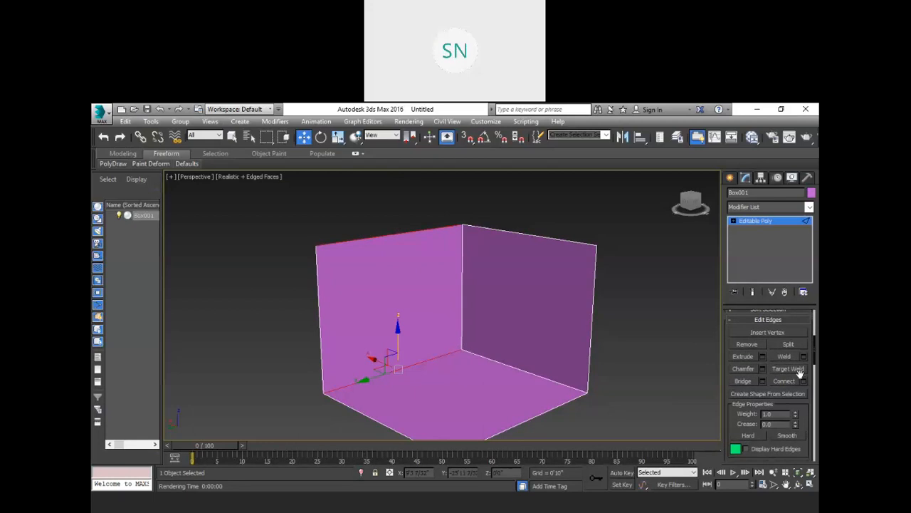
pyautogui.click(804, 381)
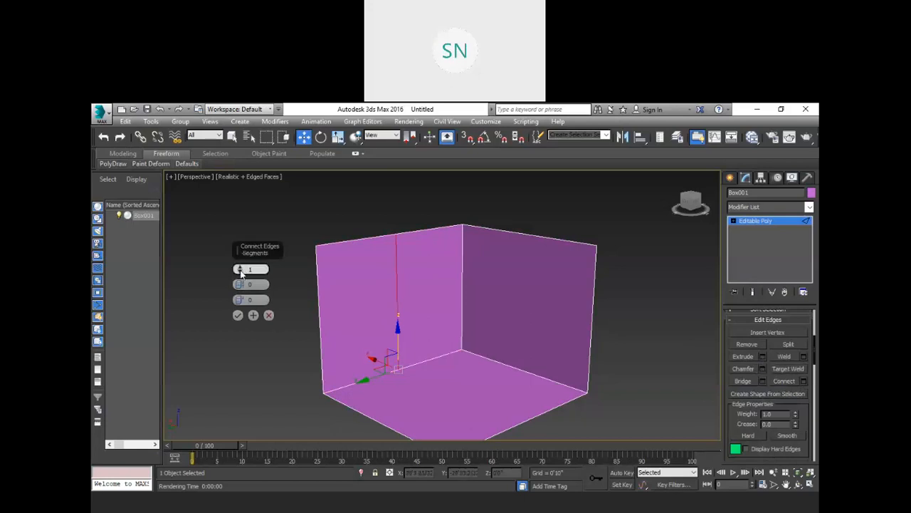
pyautogui.moveTo(241, 269); pyautogui.dragTo(241, 268)
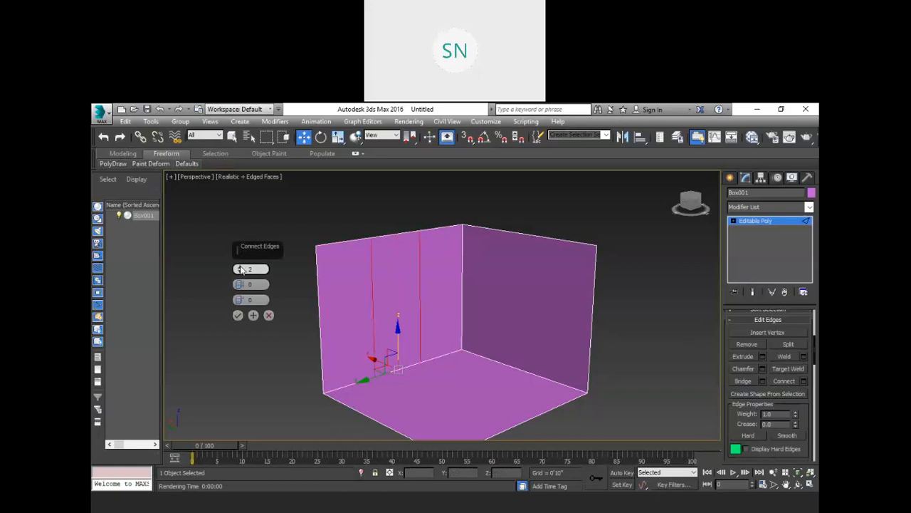
pyautogui.click(238, 315)
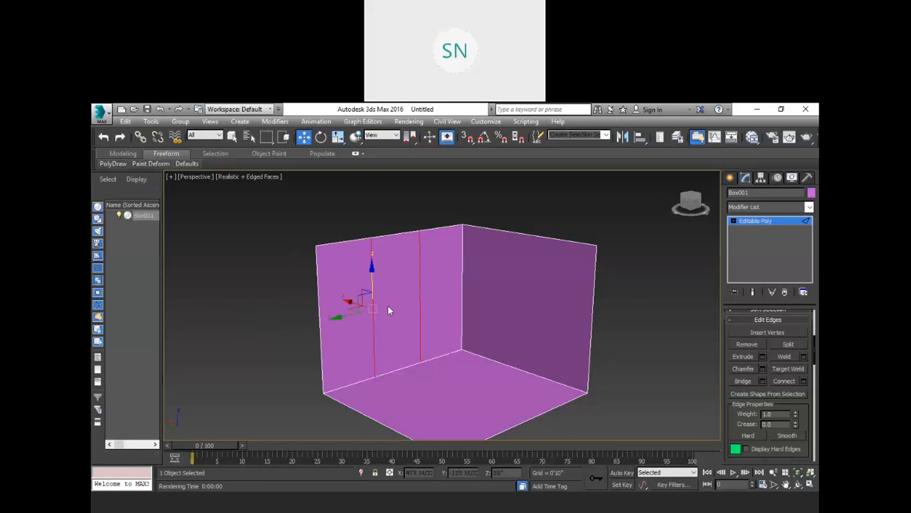
# - Connect the two vertical dividing edges of the left-hand wall with 2 segments to outline a window
pyautogui.click(420, 302)
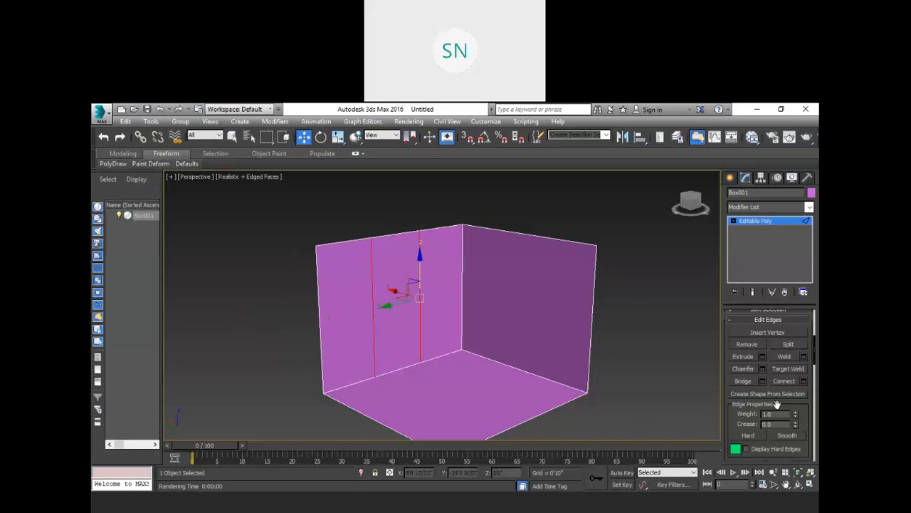
pyautogui.click(803, 382)
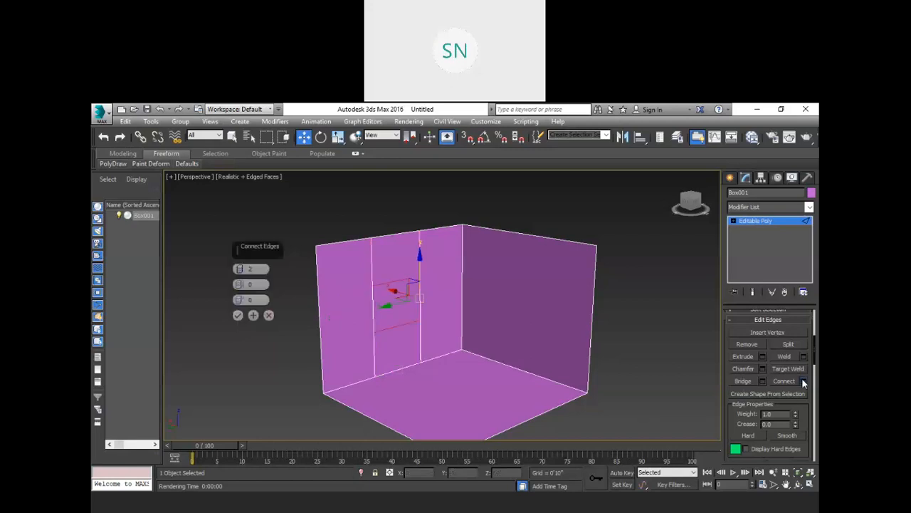
pyautogui.scroll(1, 441, 295)
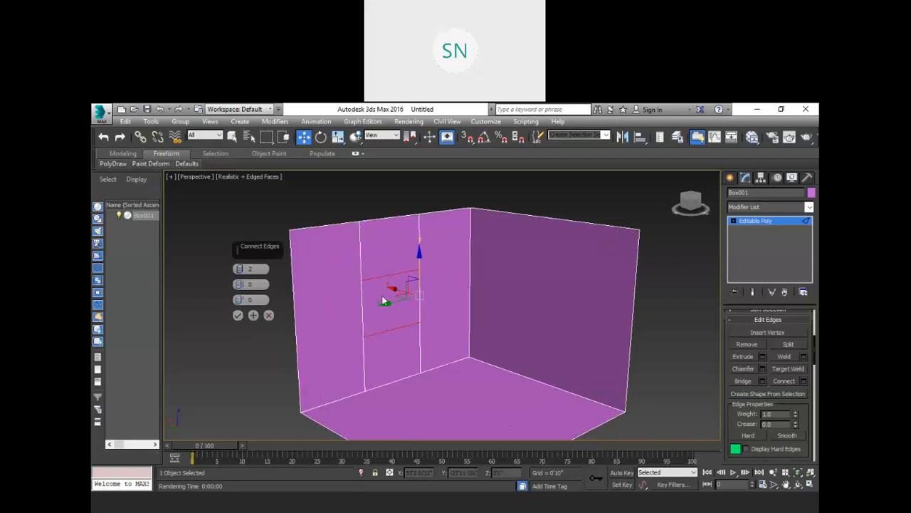
pyautogui.click(238, 315)
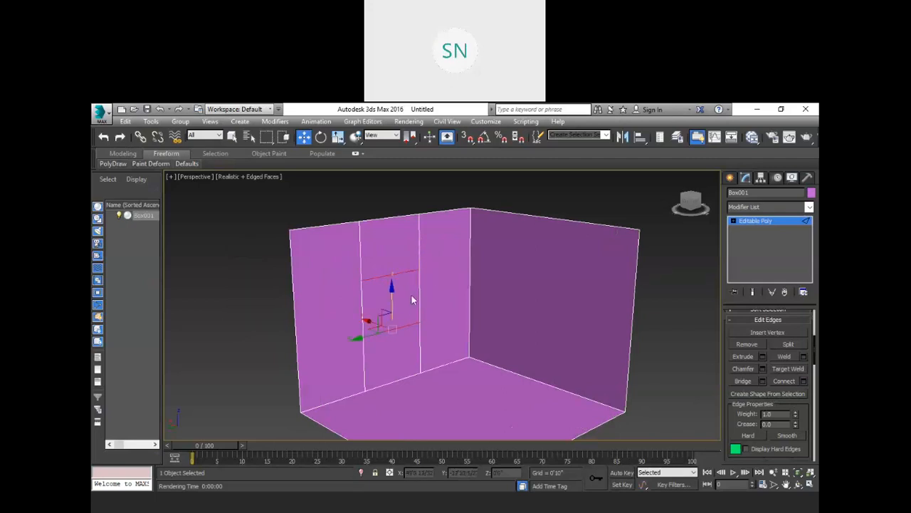
# - Delete the middle polygon of the left-hand wall to cut a window opening
pyautogui.press('4')
pyautogui.click(380, 300)
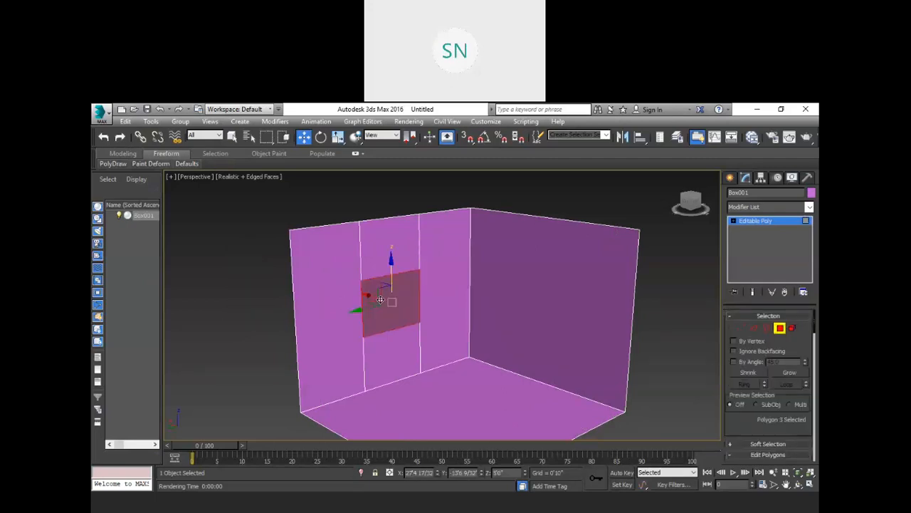
pyautogui.press('Delete')
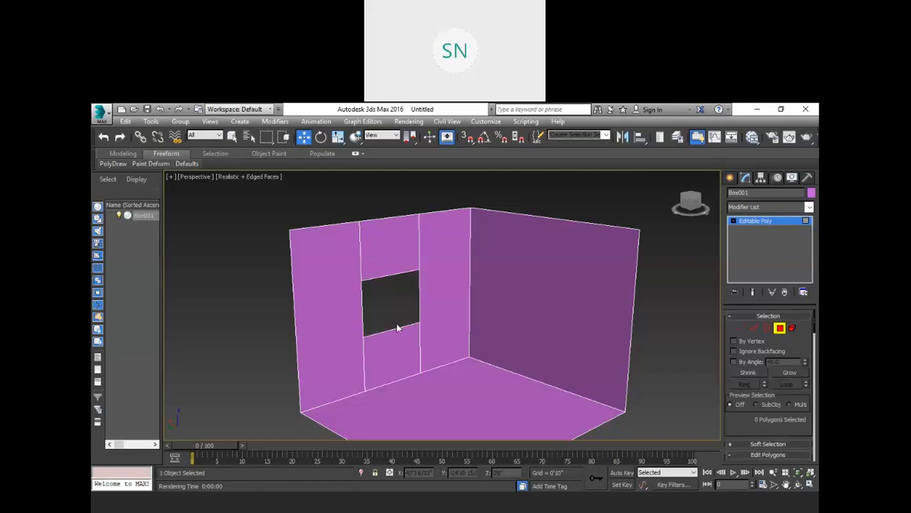
# - Extend the window opening's border outward along the X axis by about 8 inches to create a window reveal
pyautogui.moveTo(405, 318); pyautogui.dragTo(398, 316, button='middle')
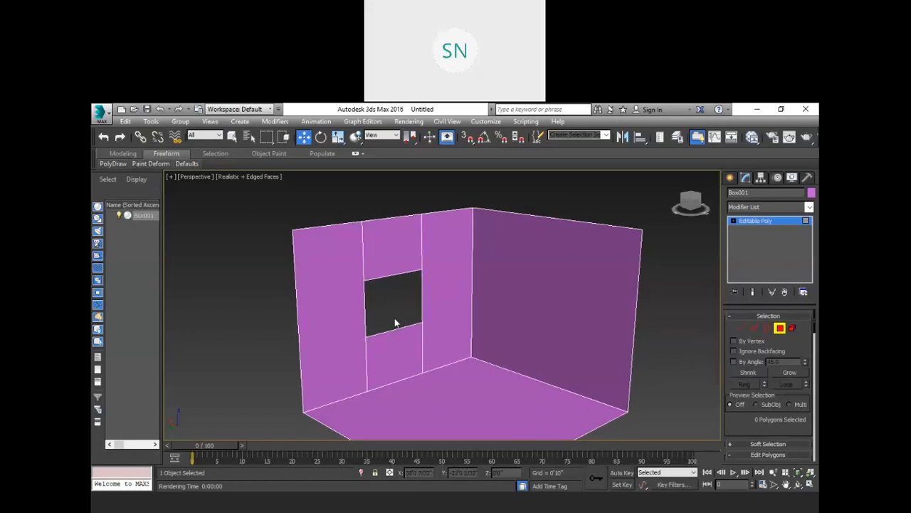
pyautogui.press('3')
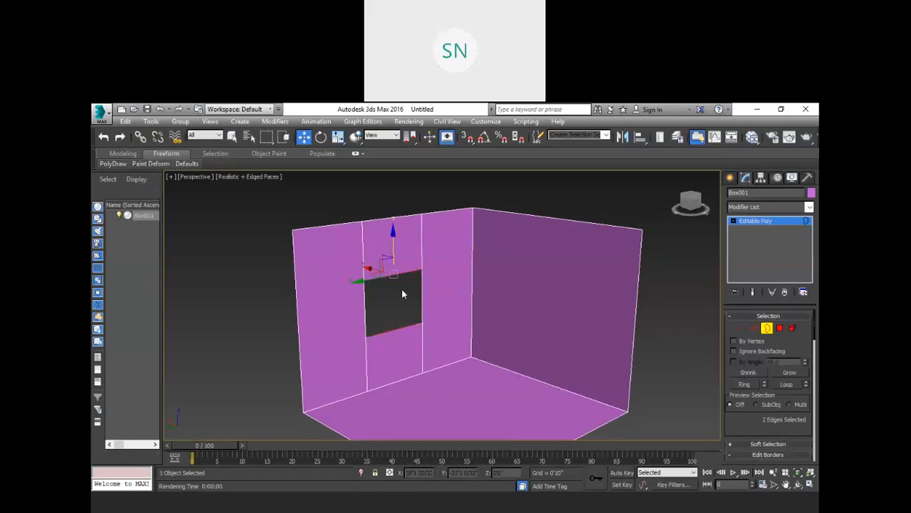
pyautogui.click(422, 288)
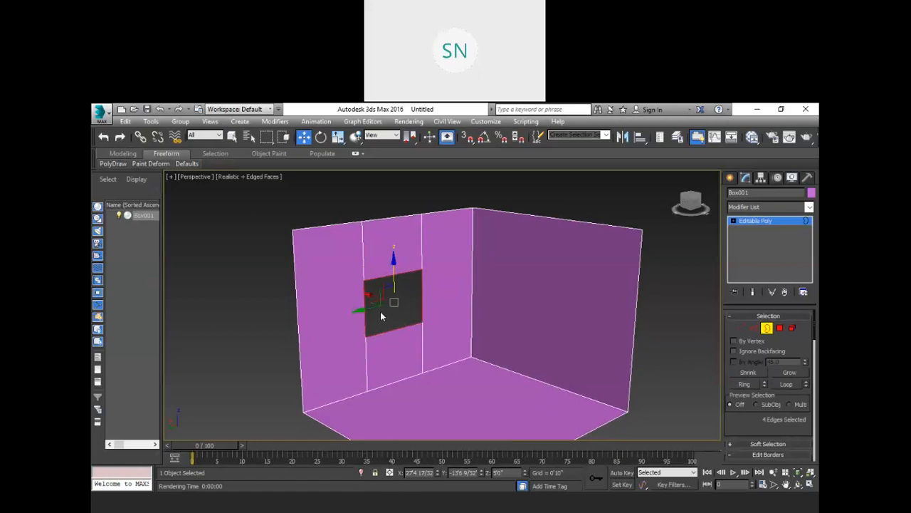
pyautogui.scroll(1, 363, 288)
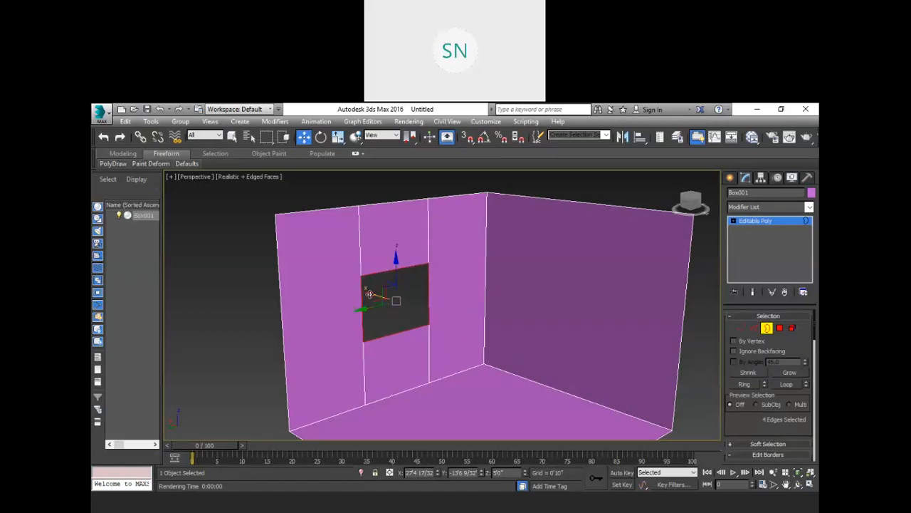
pyautogui.keyDown('shift'); pyautogui.moveTo(369, 292); pyautogui.dragTo(363, 288); pyautogui.keyUp('shift')
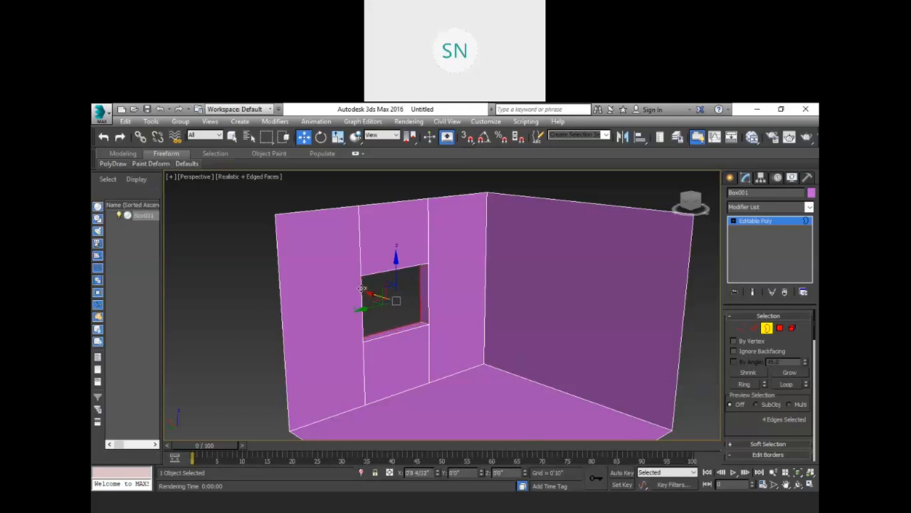
pyautogui.keyDown('alt'); pyautogui.moveTo(356, 301); pyautogui.dragTo(413, 317, button='middle'); pyautogui.keyUp('alt')
pyautogui.click(398, 293)
# - Undo the window modelling back to the undivided left-hand wall and clear the edge selection
pyautogui.keyDown('alt'); pyautogui.moveTo(505, 352); pyautogui.dragTo(451, 329, button='middle'); pyautogui.keyUp('alt')
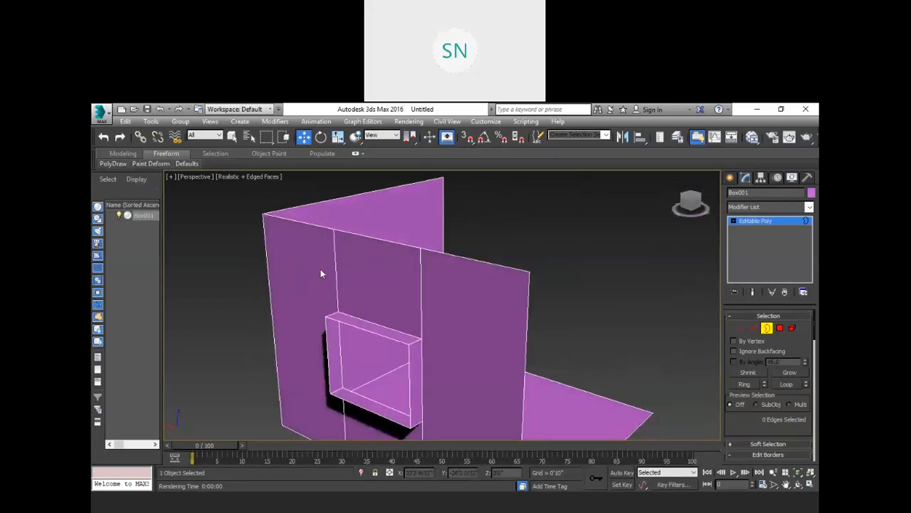
pyautogui.keyDown('alt'); pyautogui.moveTo(495, 348); pyautogui.dragTo(394, 341, button='middle'); pyautogui.keyUp('alt')
pyautogui.keyDown('alt'); pyautogui.moveTo(457, 311); pyautogui.dragTo(462, 332, button='middle'); pyautogui.keyUp('alt')
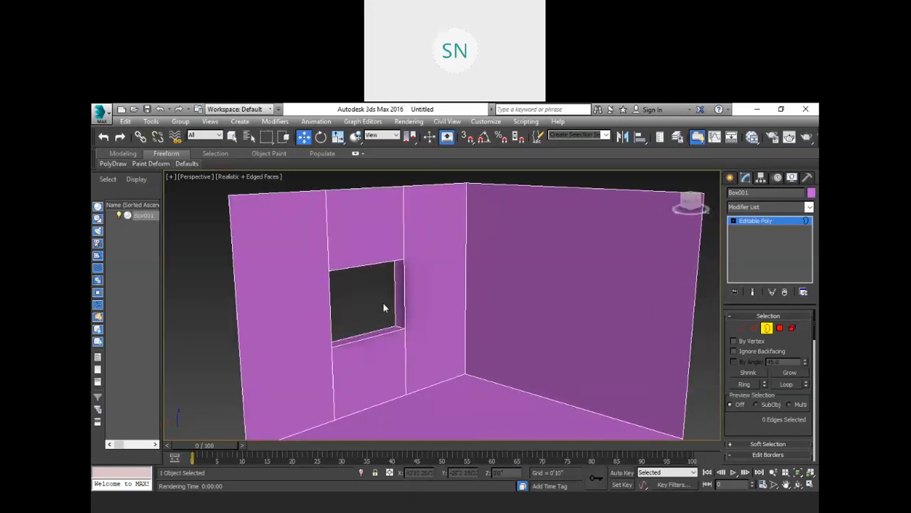
pyautogui.moveTo(383, 302); pyautogui.dragTo(371, 301, button='middle')
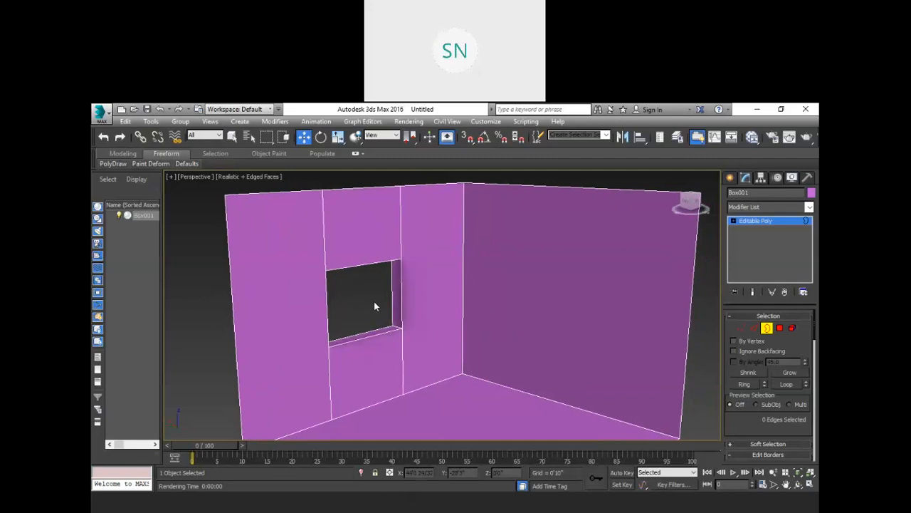
pyautogui.moveTo(375, 307); pyautogui.dragTo(358, 305, button='middle')
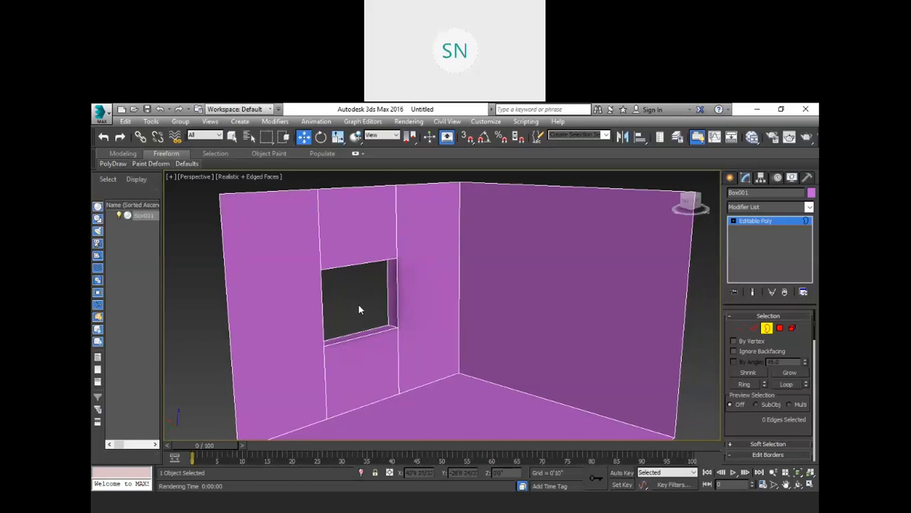
pyautogui.click(358, 303)
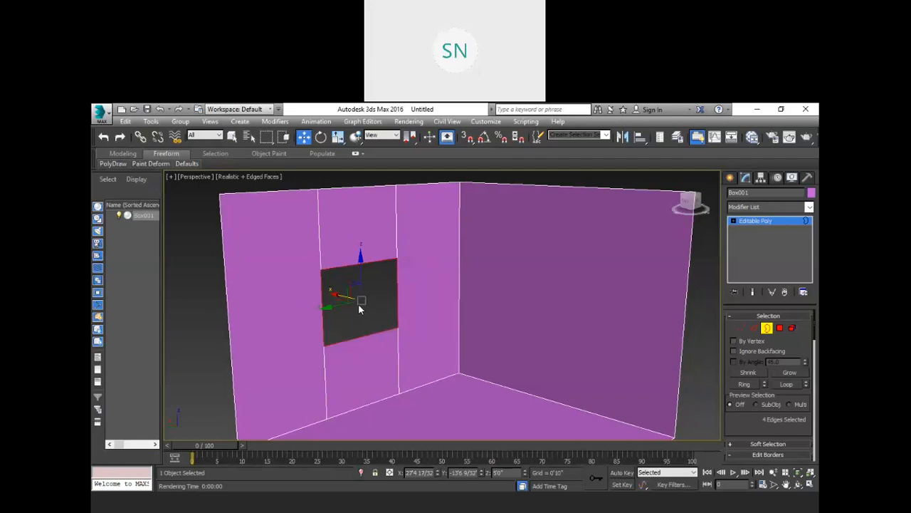
pyautogui.hotkey('alt', 'p')
pyautogui.hotkey('ctrl', 'z')
pyautogui.hotkey('ctrl', 'z')
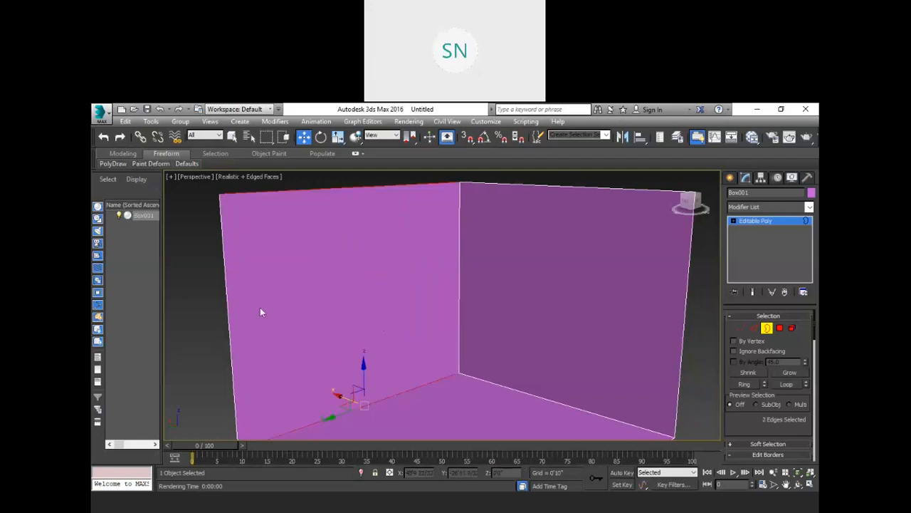
pyautogui.click(185, 300)
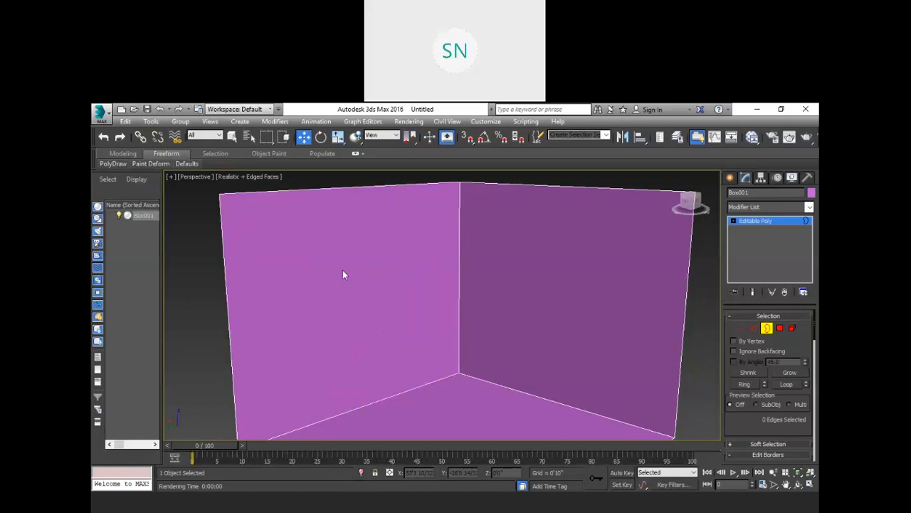
# - Review the vertex, edge and polygon sub-object selection levels of the Editable Poly
pyautogui.scroll(-2, 342, 275)
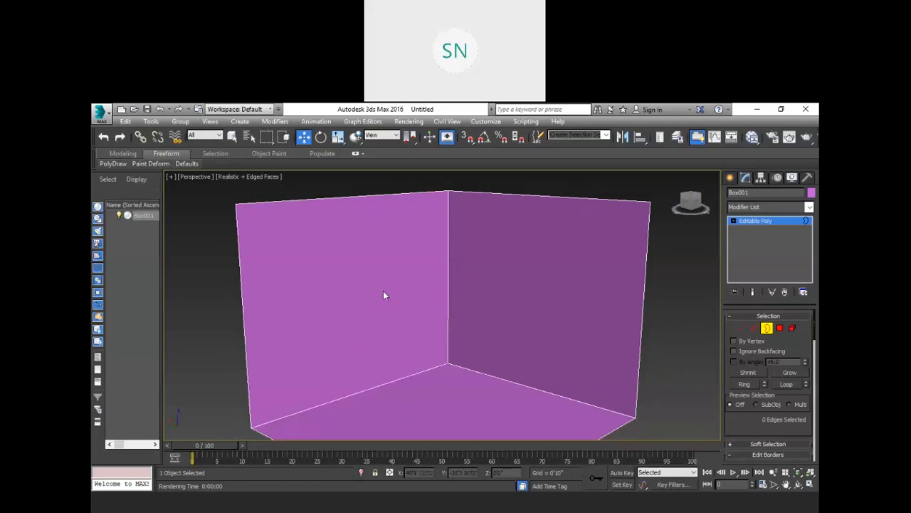
pyautogui.moveTo(401, 289); pyautogui.dragTo(380, 280, button='middle')
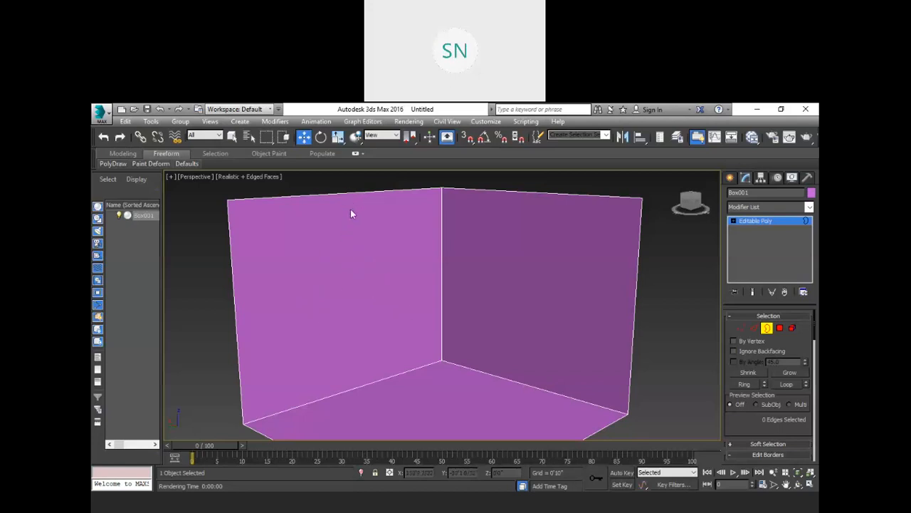
pyautogui.press('2')
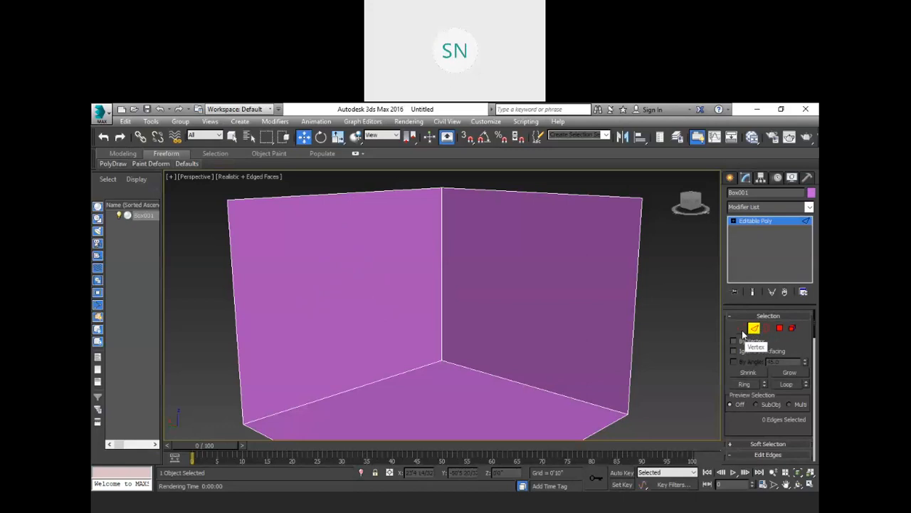
pyautogui.click(743, 332)
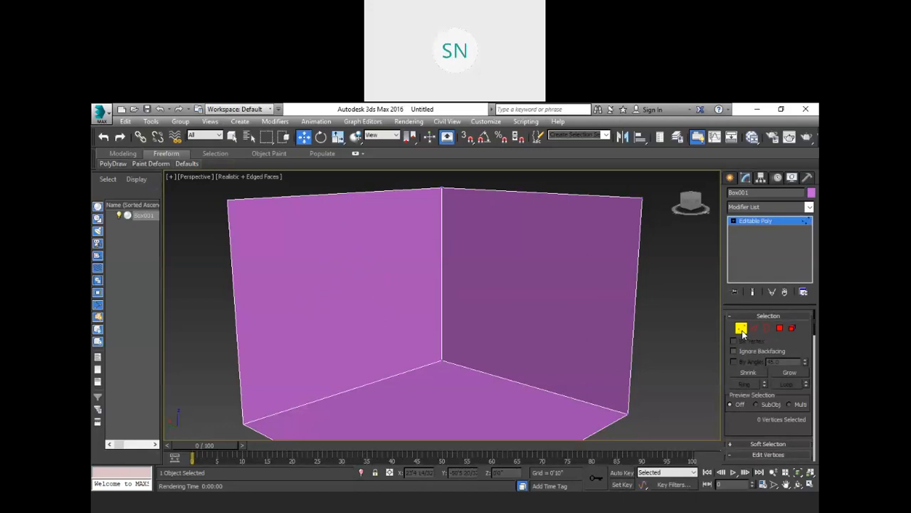
pyautogui.press('2')
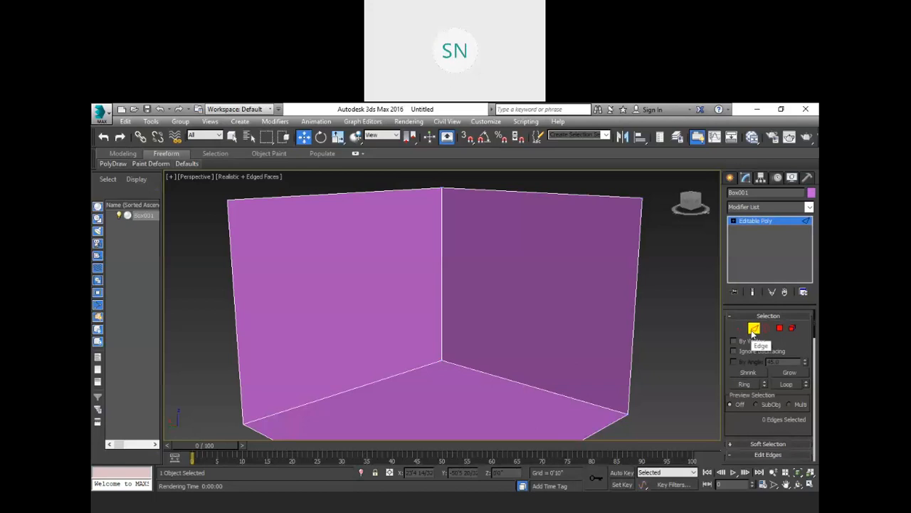
pyautogui.press('4')
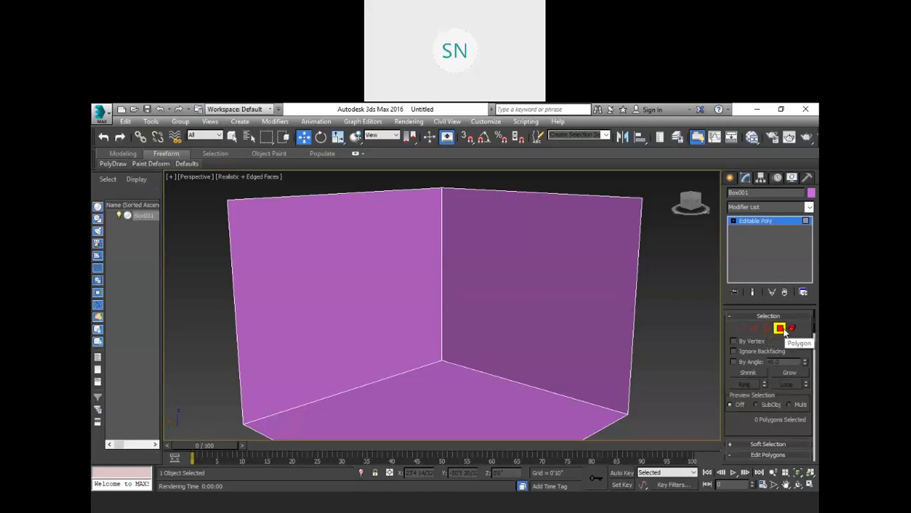
# - Connect the upper and lower edges of the left-hand wall with 2 segments to add vertical dividing edges
pyautogui.click(755, 329)
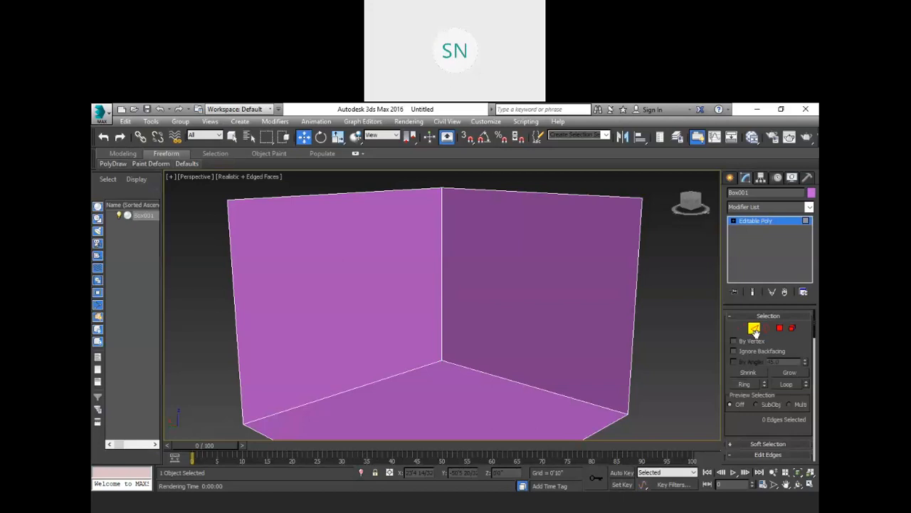
pyautogui.click(353, 195)
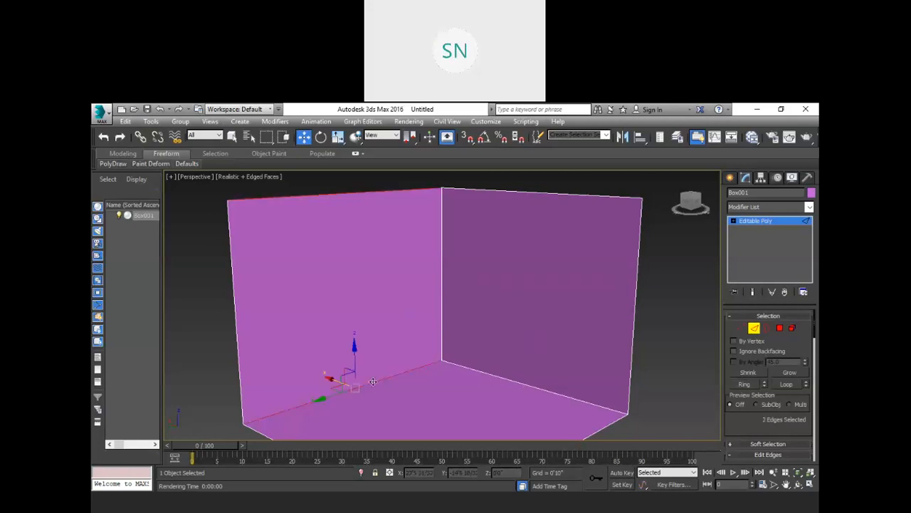
pyautogui.moveTo(753, 419); pyautogui.dragTo(746, 300)
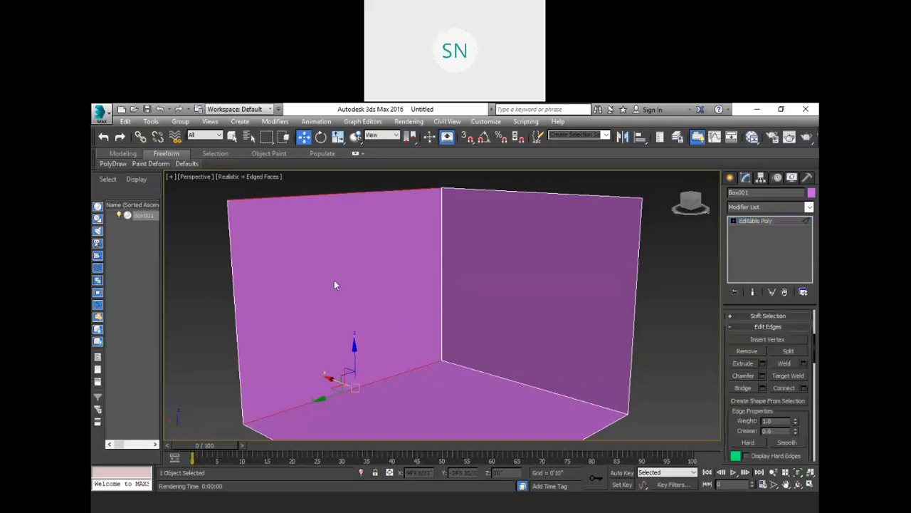
pyautogui.rightClick(352, 282)
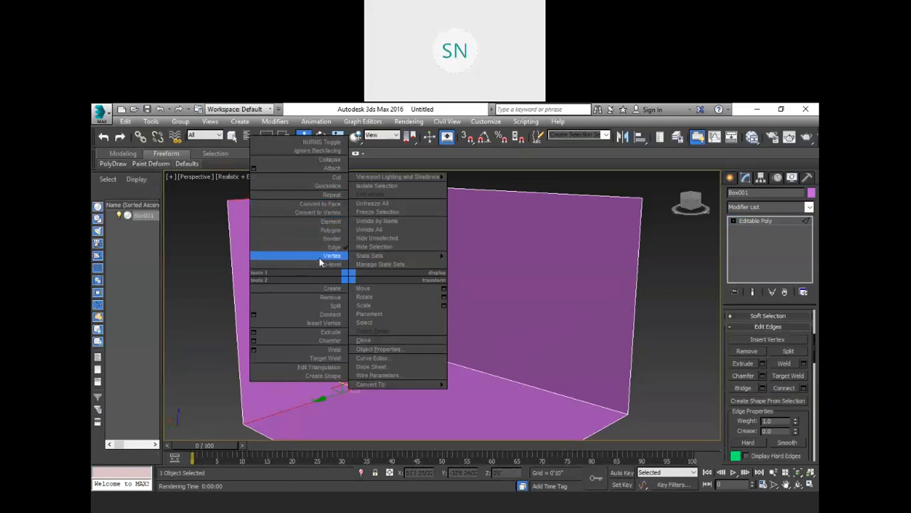
pyautogui.click(253, 315)
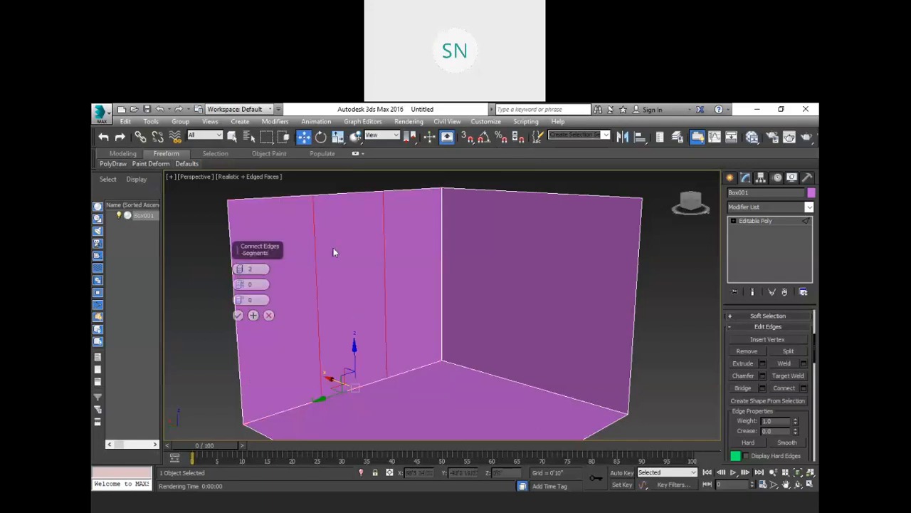
pyautogui.click(238, 315)
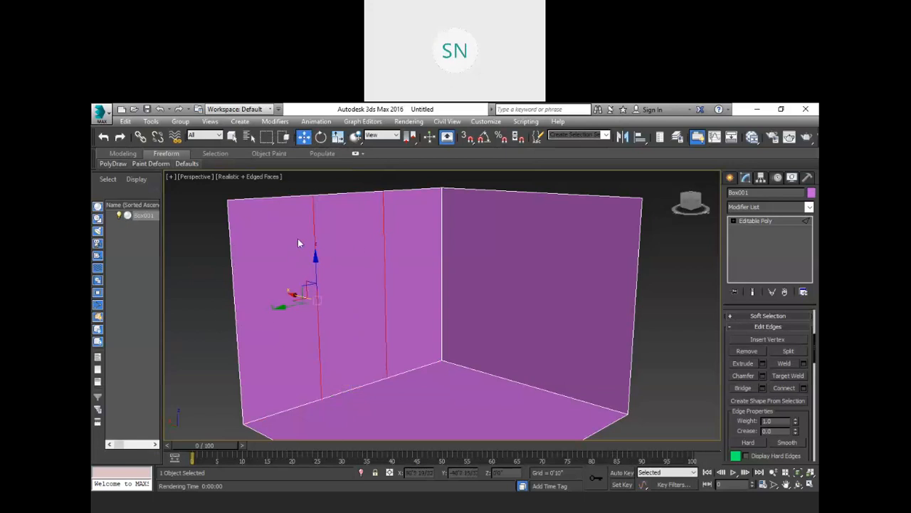
# - Connect the two vertical dividing edges of the left-hand wall with 2 segments to outline a window
pyautogui.rightClick(352, 260)
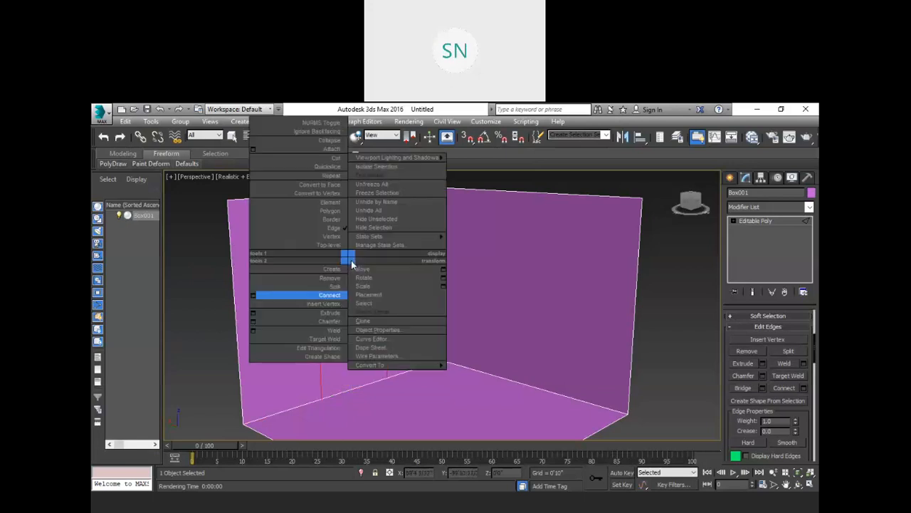
pyautogui.click(254, 296)
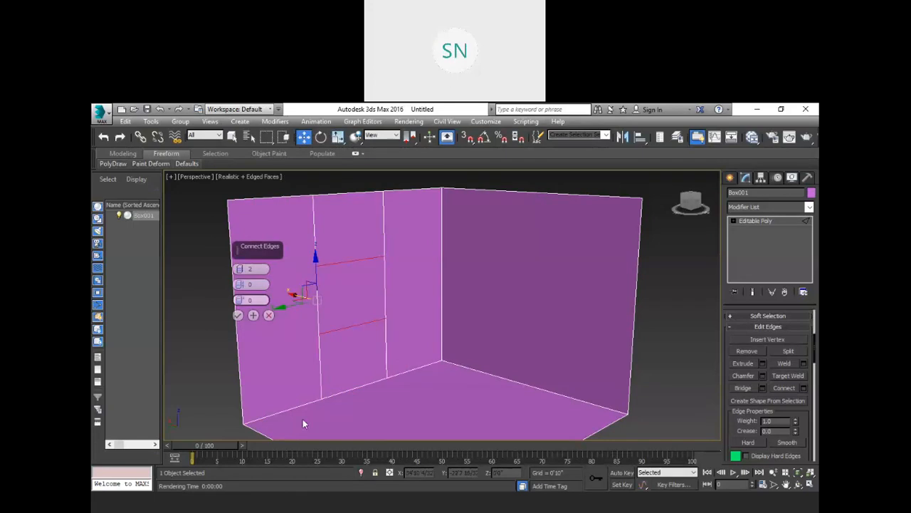
pyautogui.click(241, 317)
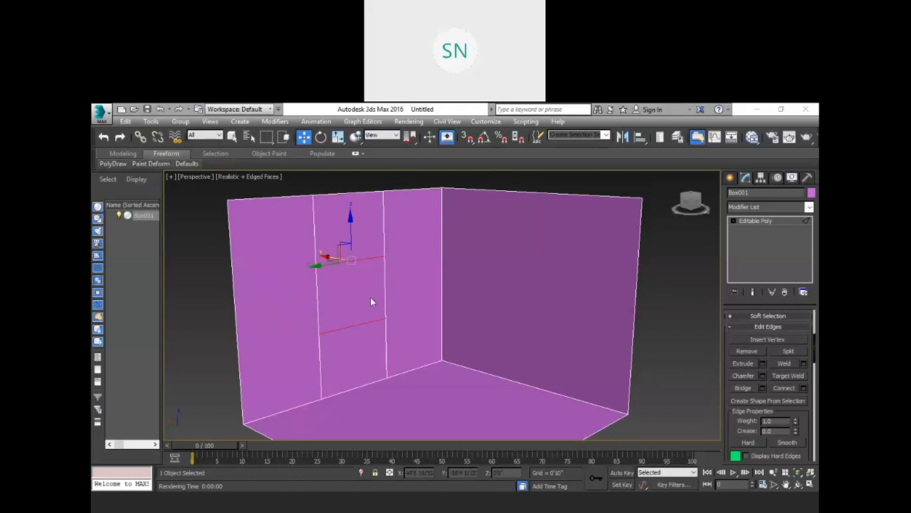
# - Delete the middle polygon of the left-hand wall to cut a window opening
pyautogui.click(346, 291)
pyautogui.press('4')
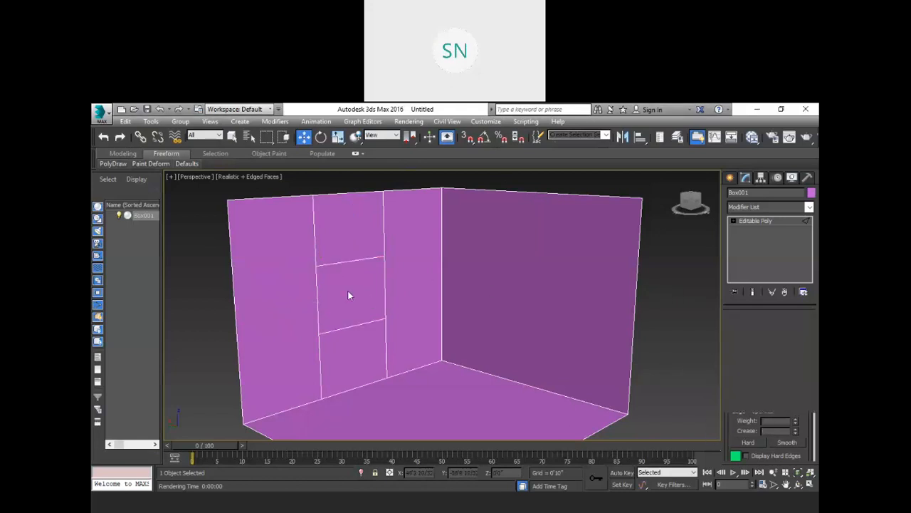
pyautogui.click(349, 294)
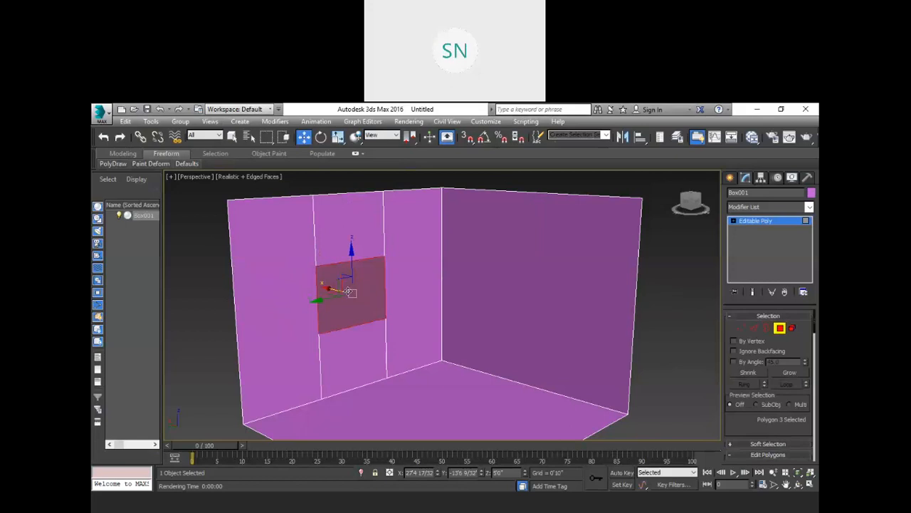
pyautogui.press('Delete')
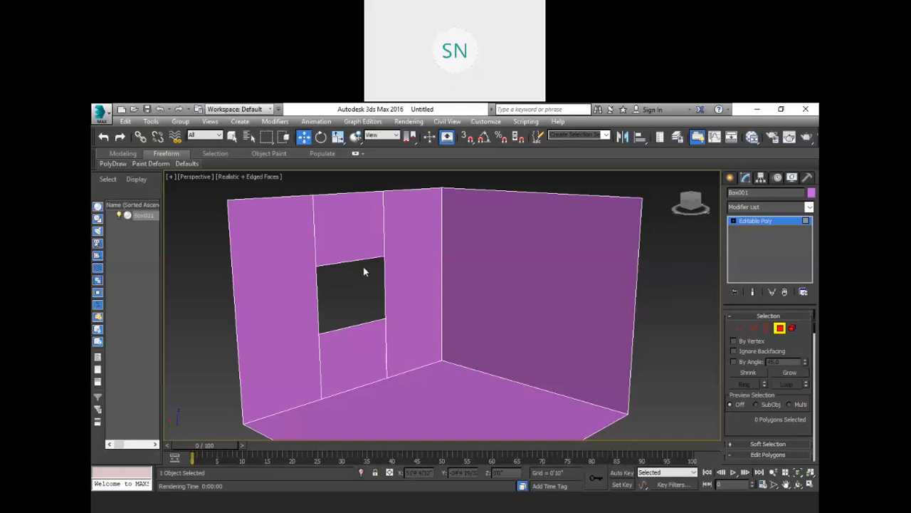
# - Extrude the window opening's border outward along the X axis by about 7 inches to give the opening depth
pyautogui.press('3')
pyautogui.click(363, 262)
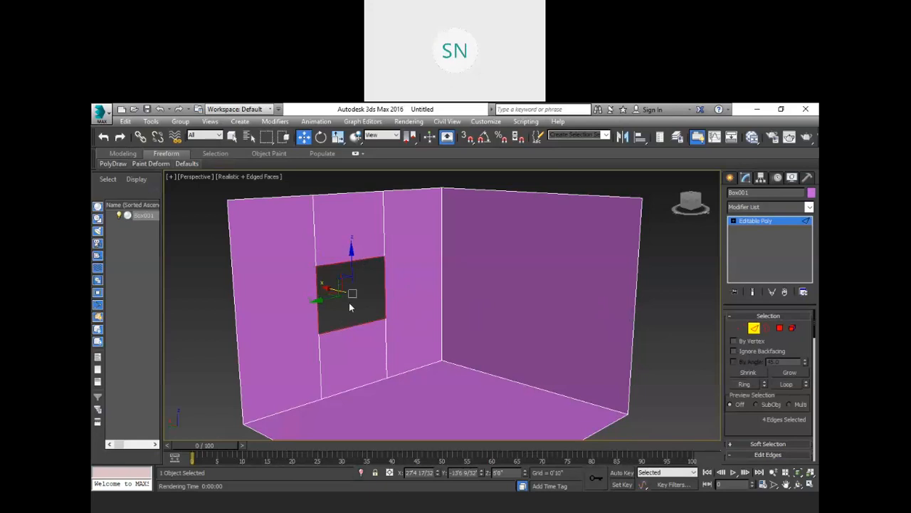
pyautogui.press('3')
pyautogui.click(365, 274)
pyautogui.click(361, 259)
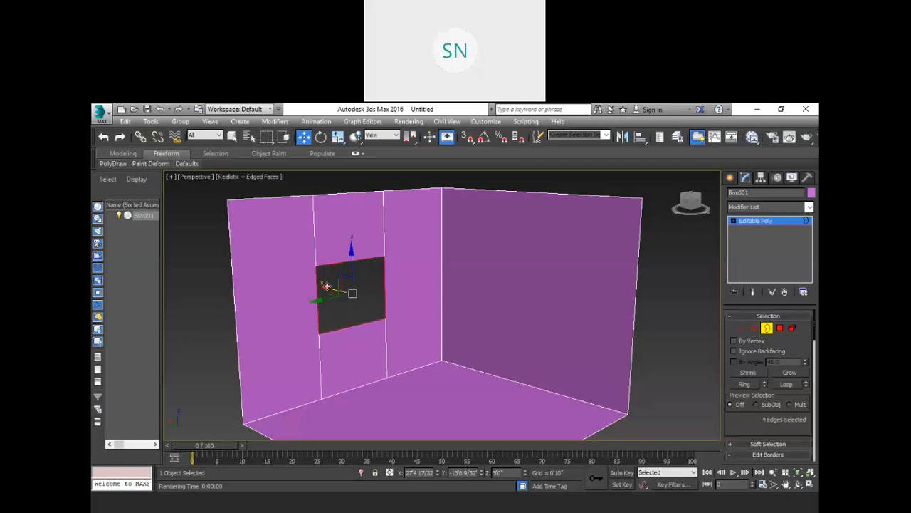
pyautogui.moveTo(325, 288); pyautogui.dragTo(319, 282)
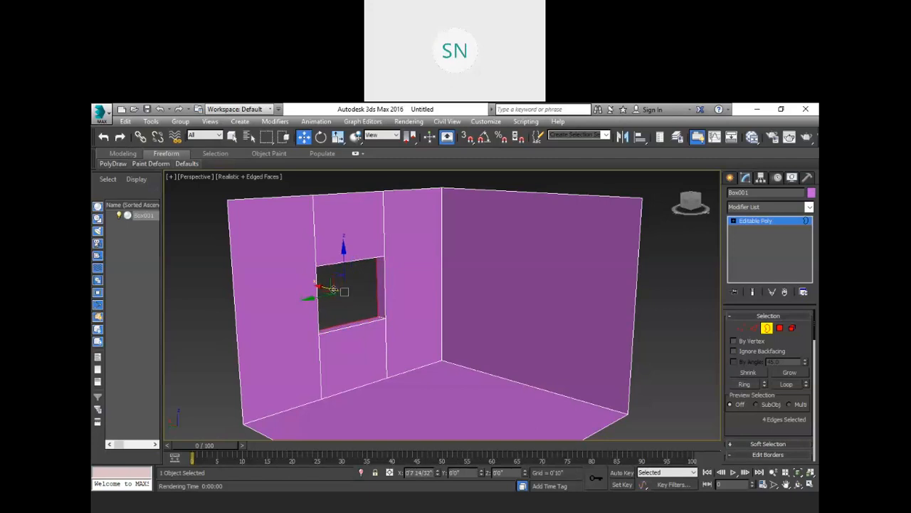
pyautogui.click(366, 283)
pyautogui.moveTo(348, 293); pyautogui.dragTo(314, 273, button='middle')
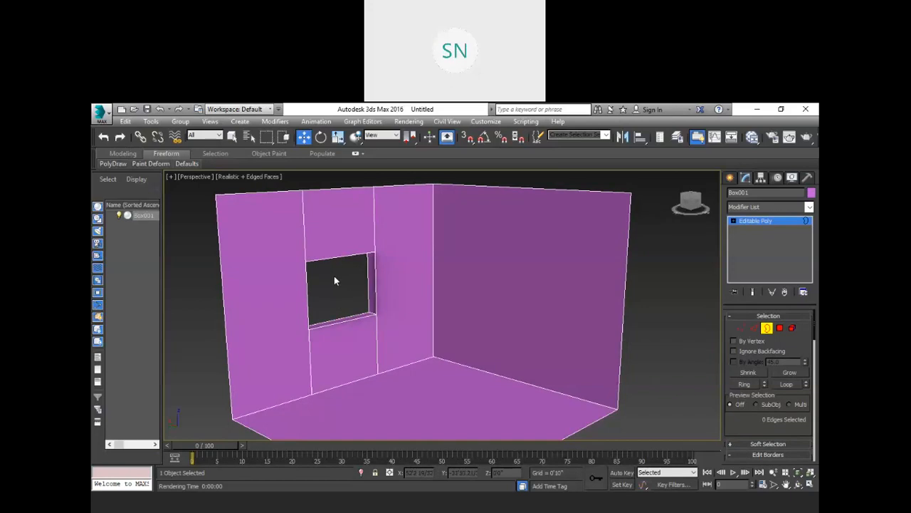
pyautogui.moveTo(417, 338); pyautogui.dragTo(386, 278, button='middle')
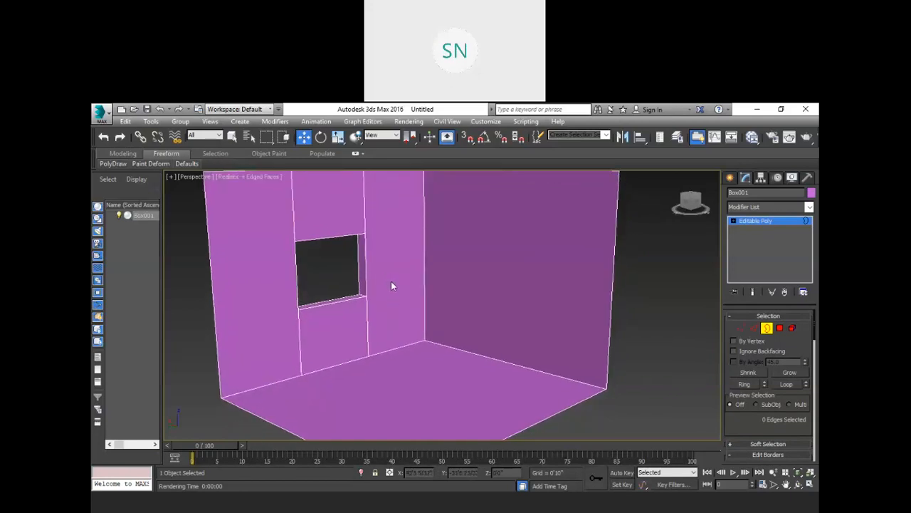
pyautogui.scroll(-2, 391, 280)
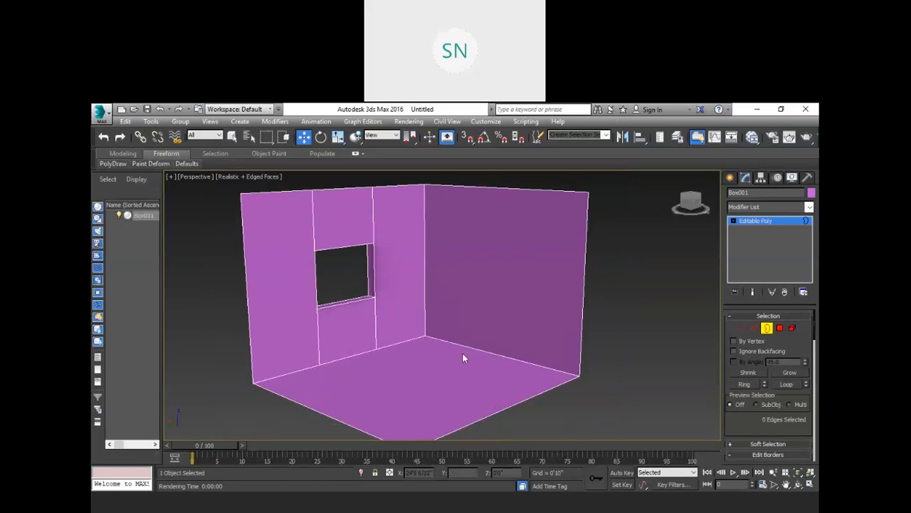
pyautogui.keyDown('alt'); pyautogui.moveTo(488, 355); pyautogui.dragTo(442, 353, button='middle'); pyautogui.keyUp('alt')
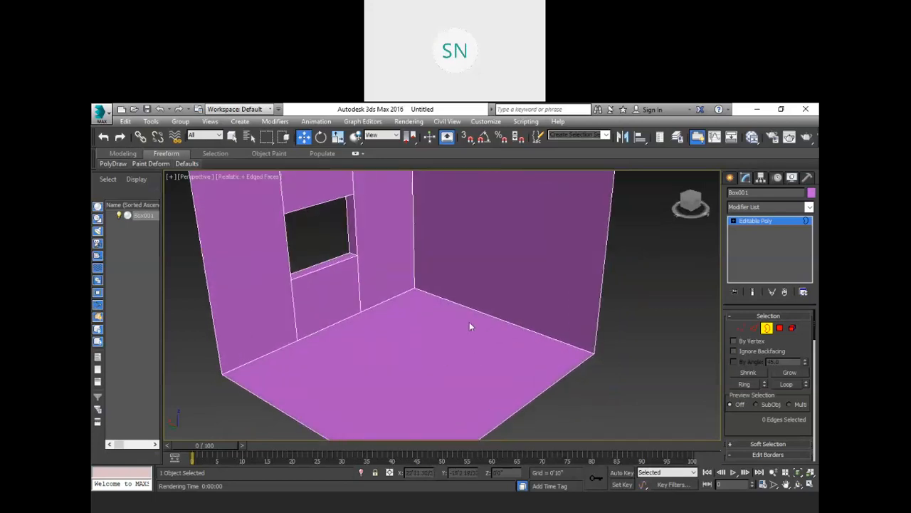
pyautogui.scroll(-1, 469, 322)
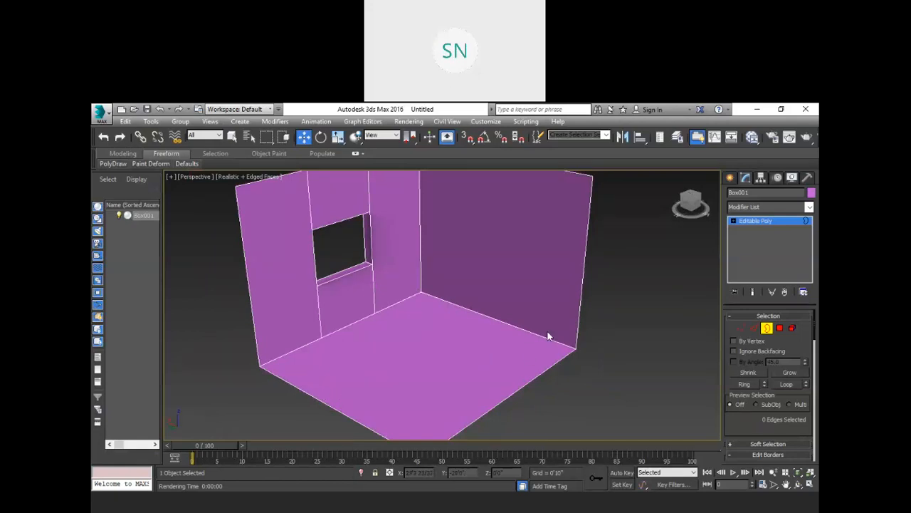
pyautogui.press('2')
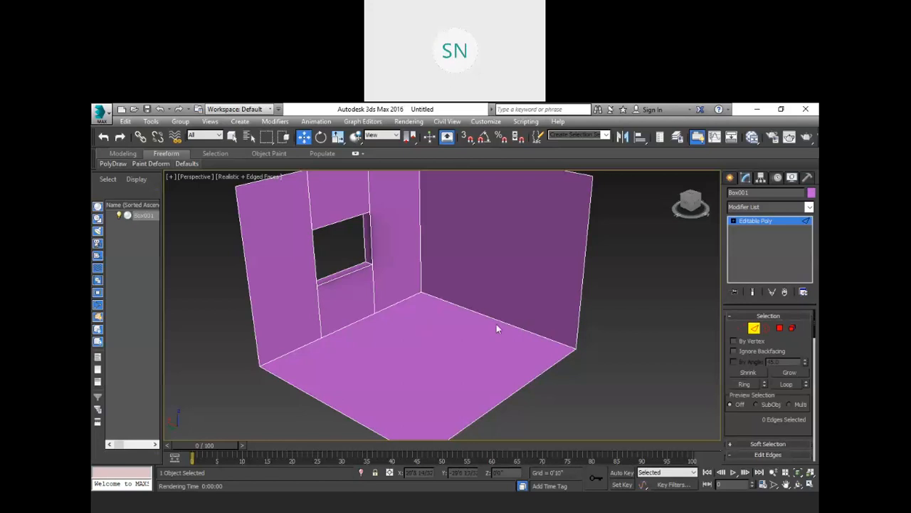
pyautogui.click(496, 322)
pyautogui.keyDown('ctrl'); pyautogui.click(333, 398); pyautogui.keyUp('ctrl')
pyautogui.moveTo(794, 336); pyautogui.dragTo(789, 218)
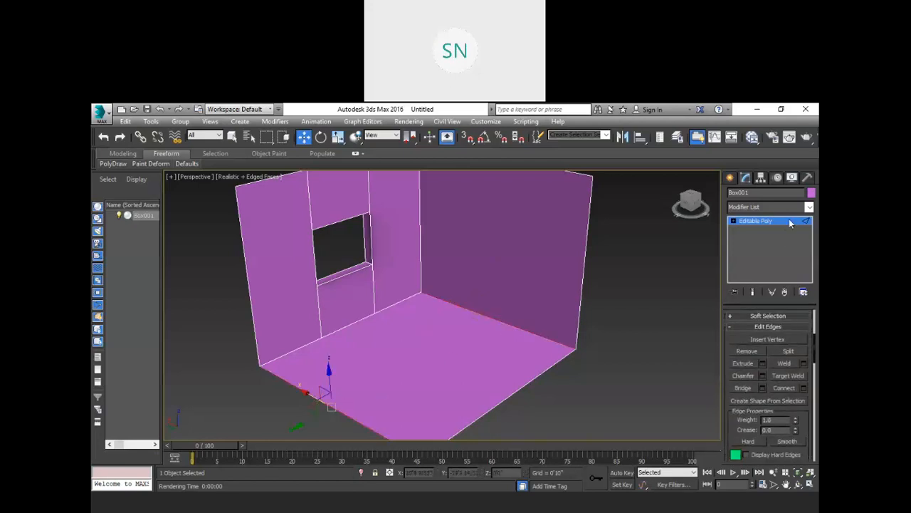
pyautogui.click(805, 388)
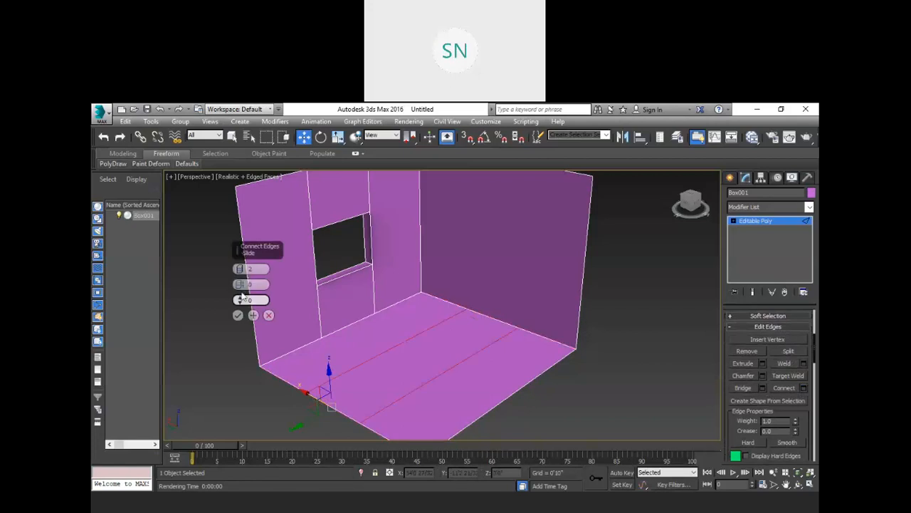
pyautogui.moveTo(240, 284); pyautogui.dragTo(239, 172)
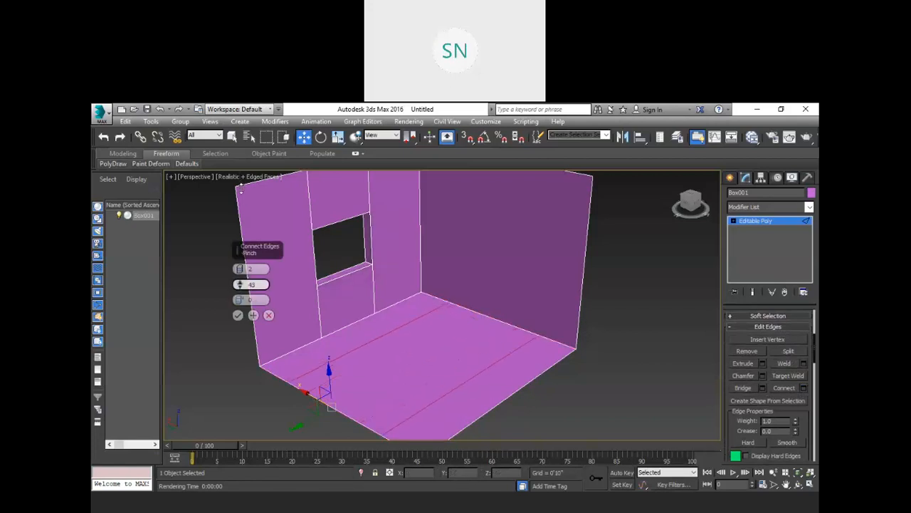
pyautogui.moveTo(240, 301)
pyautogui.mouseDown()
pyautogui.moveTo(246, 313)
pyautogui.moveTo(240, 300)
pyautogui.mouseUp()
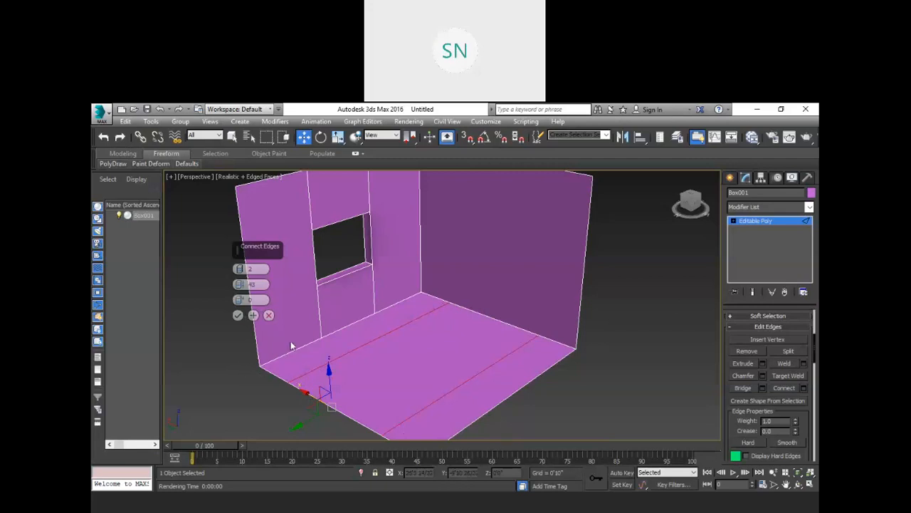
pyautogui.click(268, 314)
pyautogui.click(200, 334)
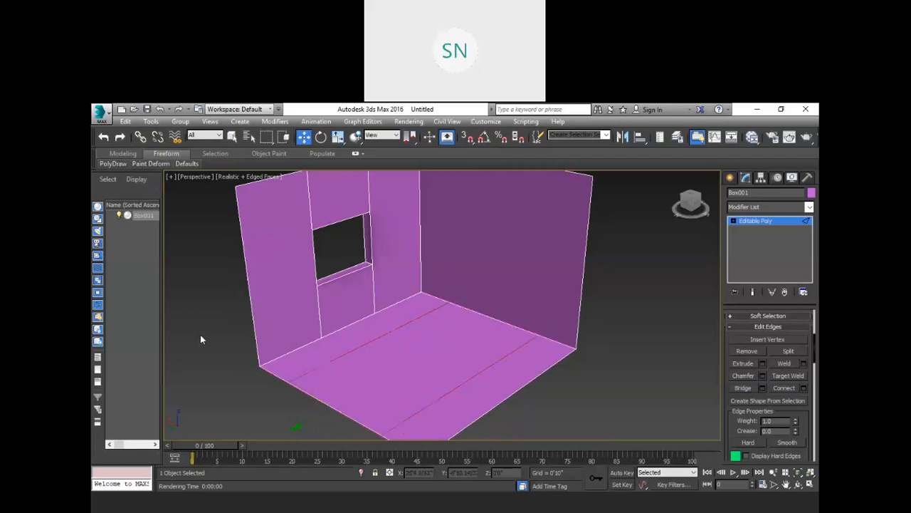
# - Connect the floor's two opposite edges, at the back wall and the open side, with 2 segments, pinch 40 and slide 0
pyautogui.moveTo(551, 384); pyautogui.dragTo(539, 362, button='middle')
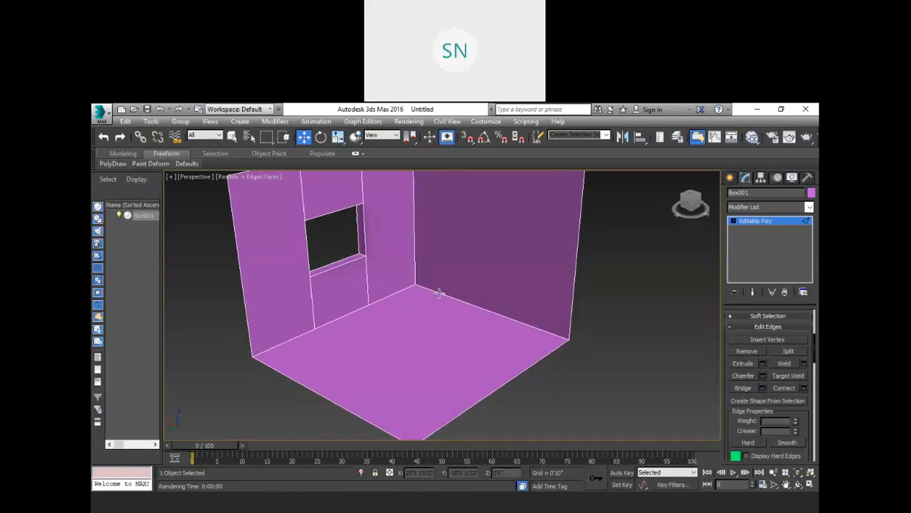
pyautogui.press('2')
pyautogui.press('2')
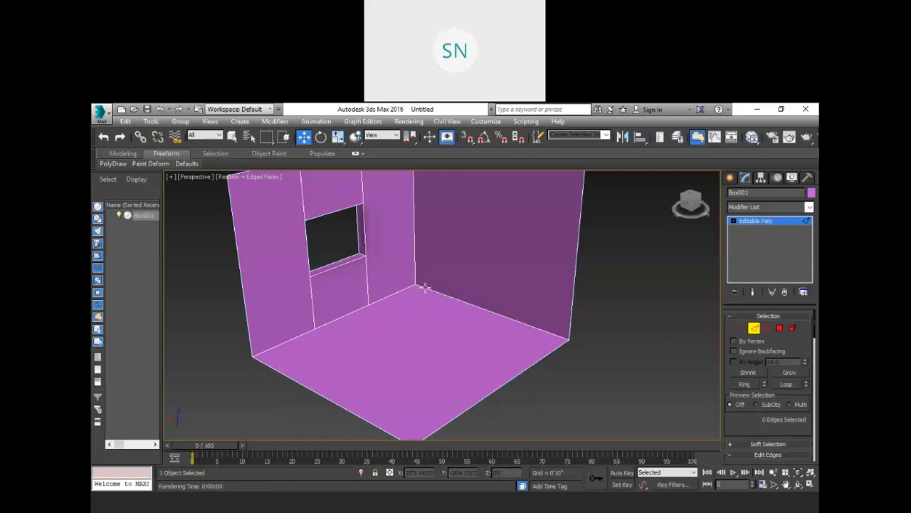
pyautogui.click(425, 288)
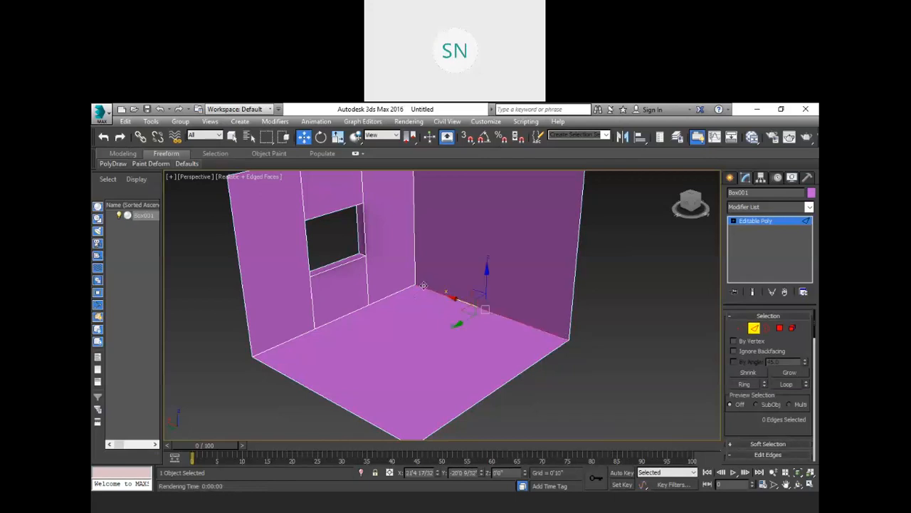
pyautogui.keyDown('ctrl'); pyautogui.click(260, 360); pyautogui.keyUp('ctrl')
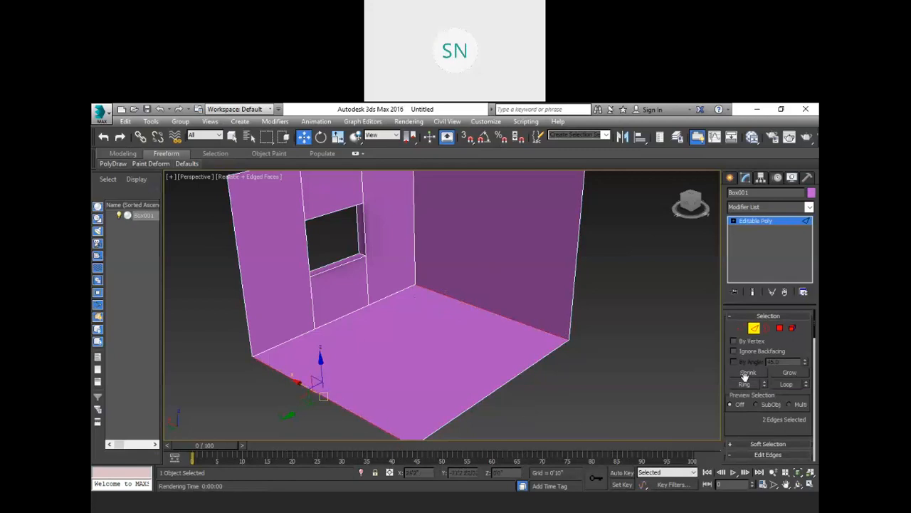
pyautogui.moveTo(809, 396); pyautogui.dragTo(788, 279)
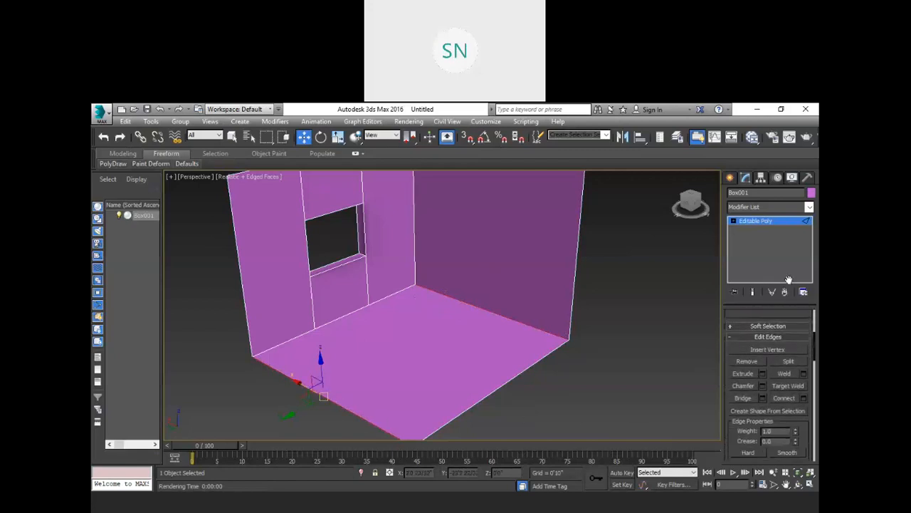
pyautogui.click(804, 398)
pyautogui.moveTo(243, 285); pyautogui.dragTo(226, 198)
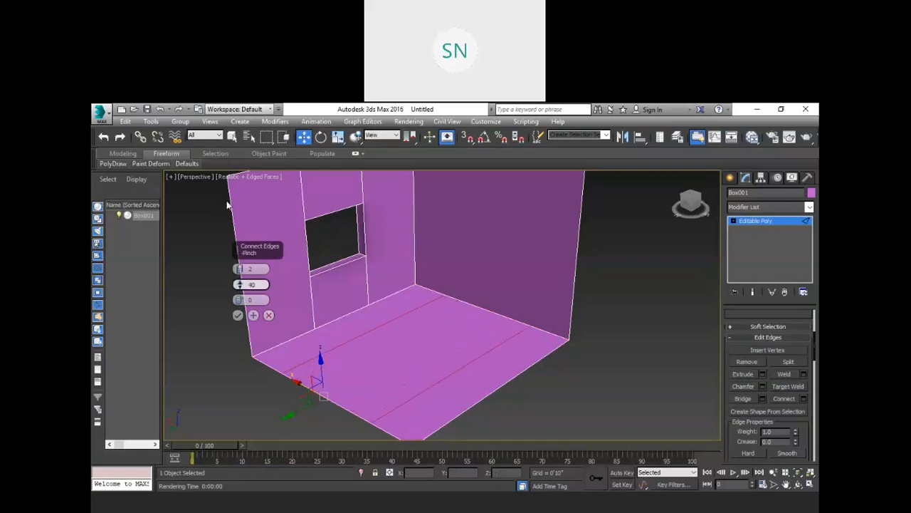
pyautogui.moveTo(239, 300); pyautogui.dragTo(260, 317)
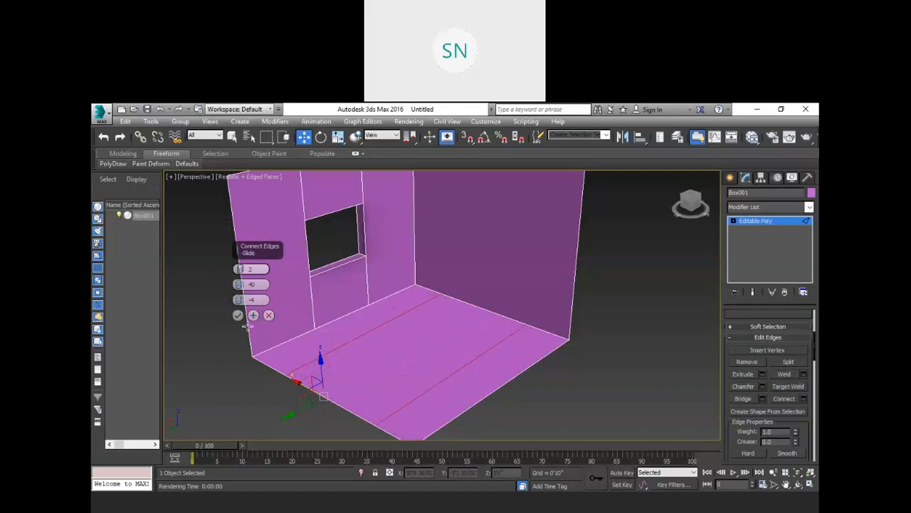
pyautogui.click(269, 315)
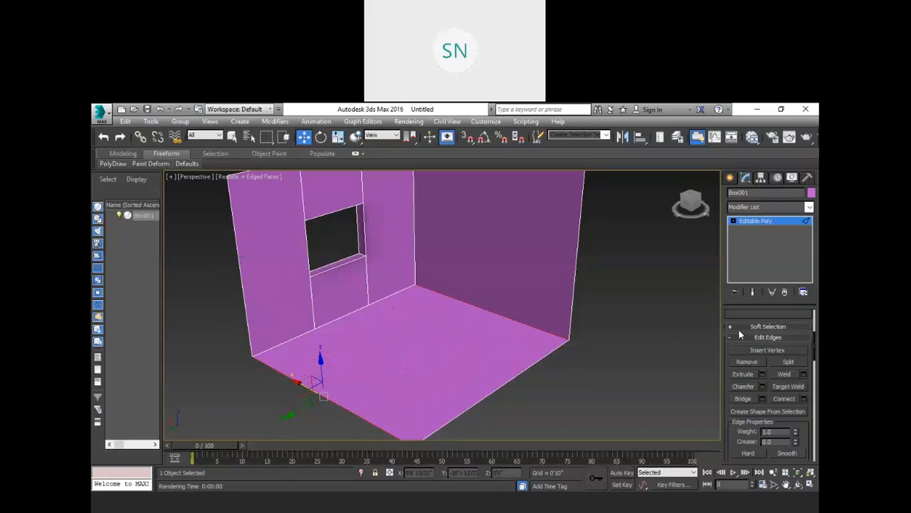
pyautogui.click(590, 349)
pyautogui.click(518, 322)
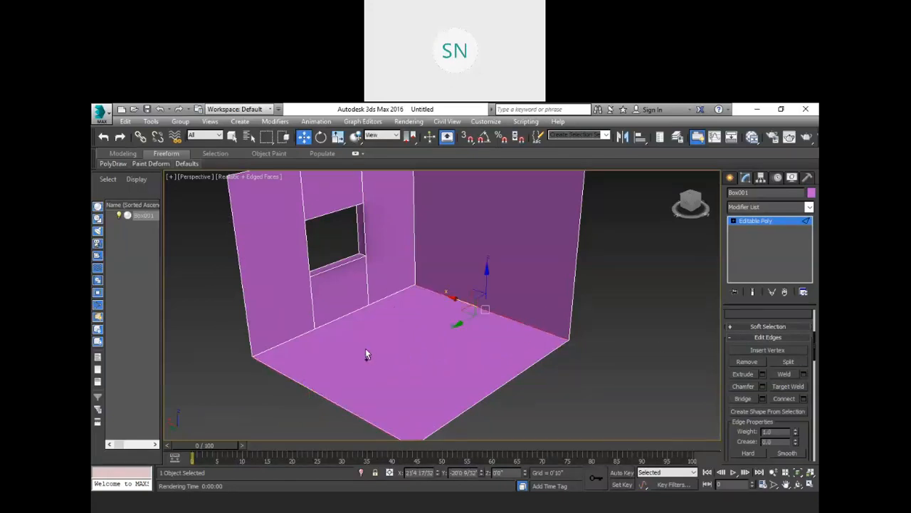
pyautogui.click(265, 363)
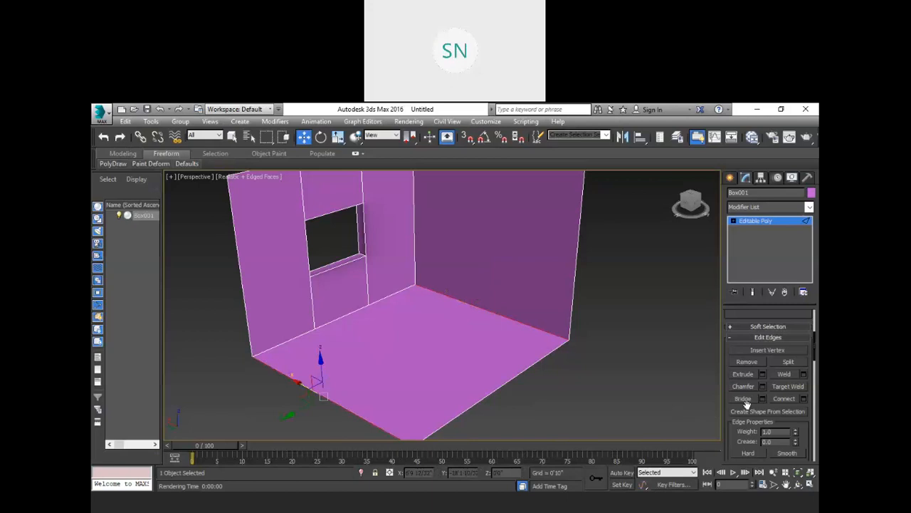
pyautogui.click(805, 400)
pyautogui.moveTo(239, 299); pyautogui.dragTo(240, 298)
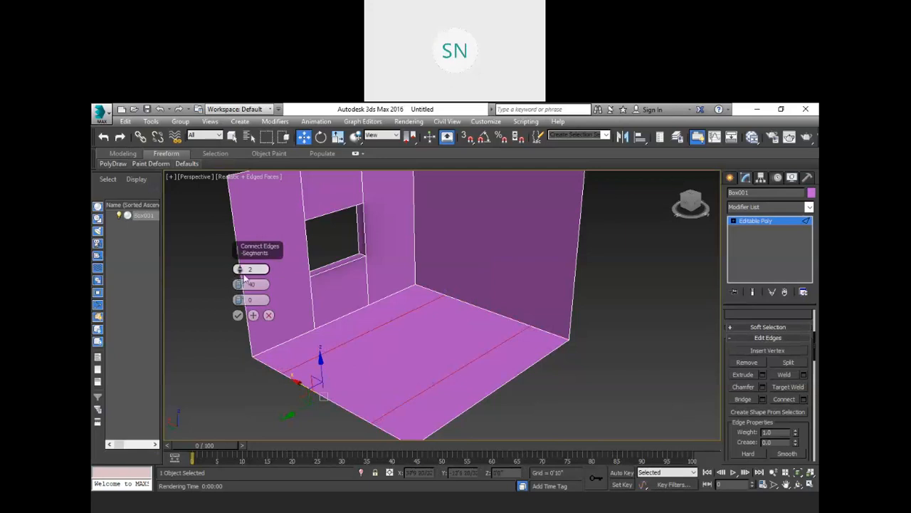
pyautogui.click(238, 314)
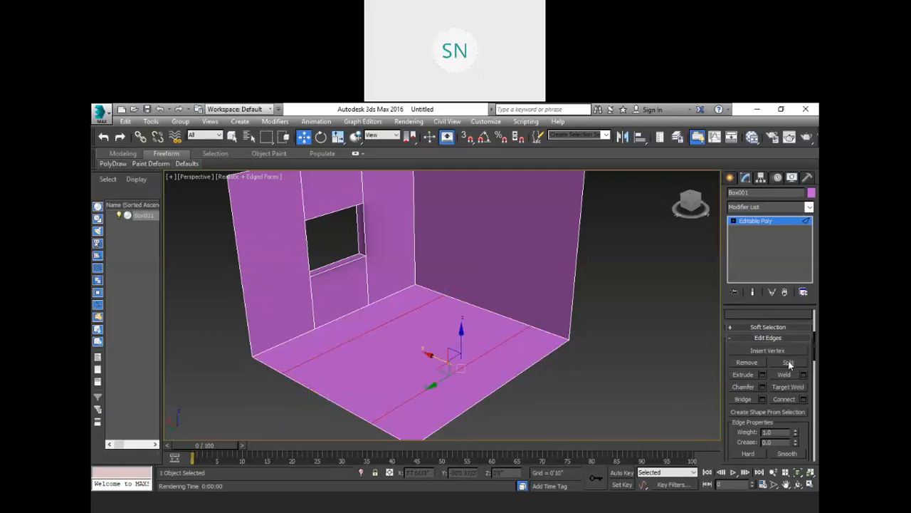
# - Connect the two new floor edges with 1 segment, pinch 41 and slide -53 to close off a rectangle against the back wall
pyautogui.click(804, 399)
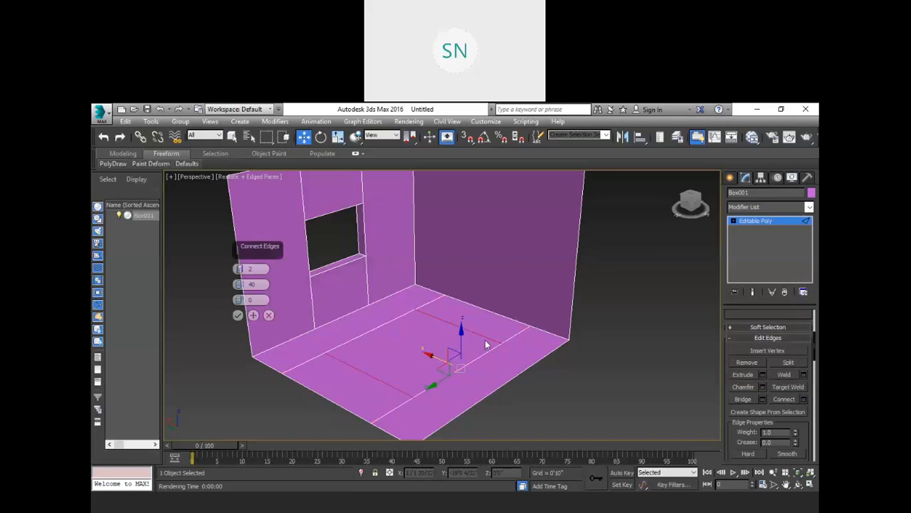
pyautogui.click(240, 271)
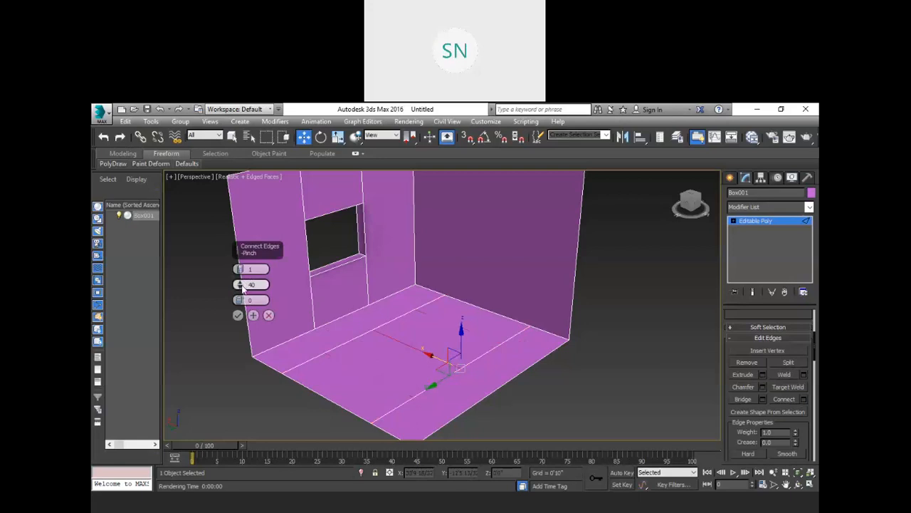
pyautogui.moveTo(240, 284); pyautogui.dragTo(259, 413)
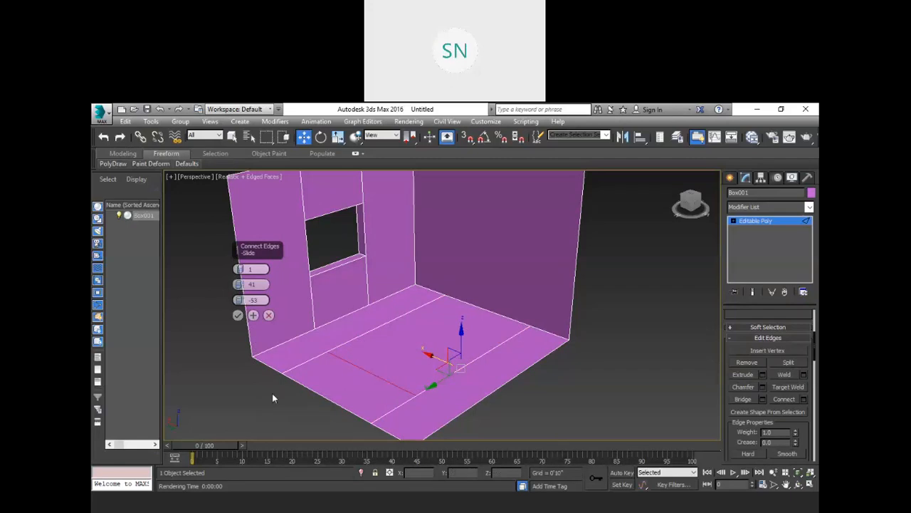
pyautogui.click(238, 315)
pyautogui.click(611, 386)
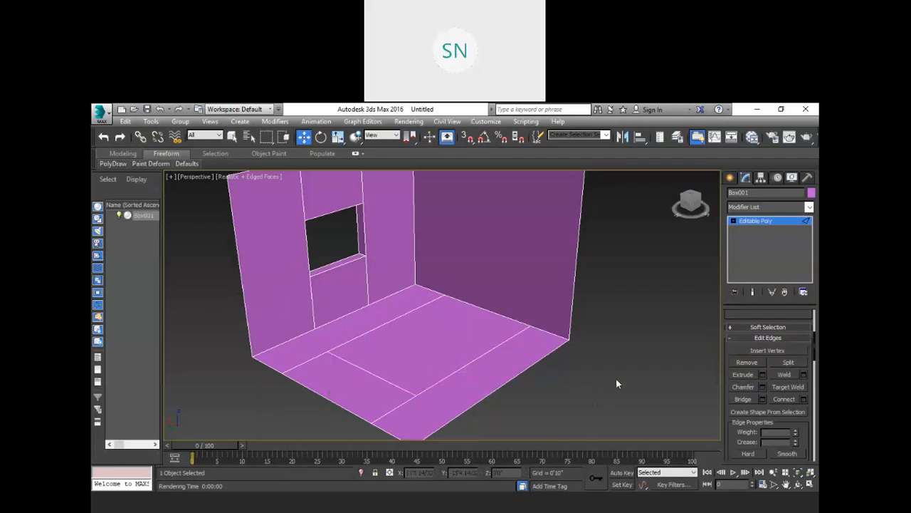
# - Extrude the rectangular floor polygon against the back wall by -1'6" to raise a block inside the room
pyautogui.moveTo(604, 375); pyautogui.dragTo(594, 373, button='middle')
pyautogui.scroll(3, 394, 307)
pyautogui.moveTo(474, 327); pyautogui.dragTo(467, 322, button='middle')
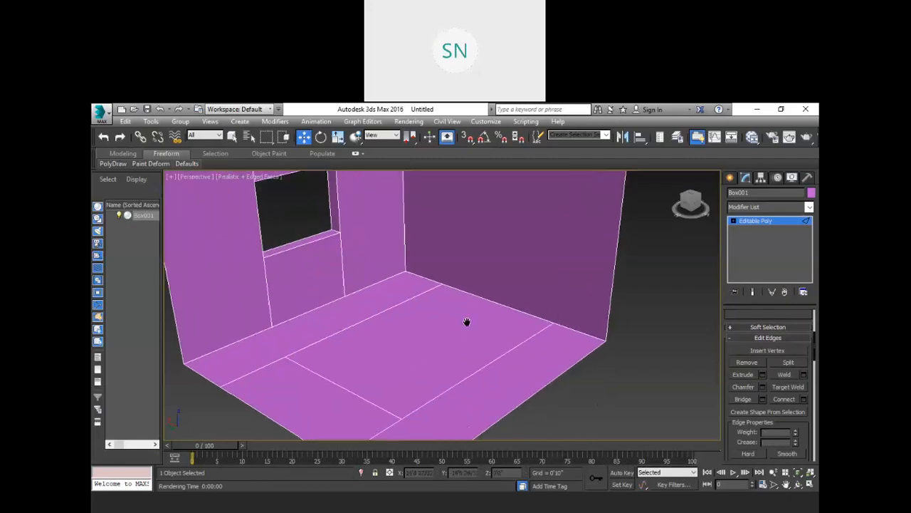
pyautogui.press('4')
pyautogui.click(416, 341)
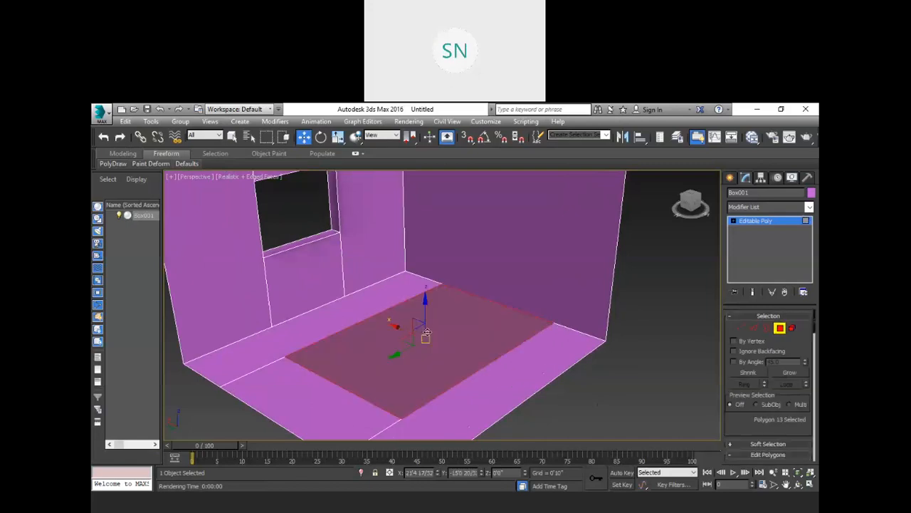
pyautogui.scroll(-4, 779, 388)
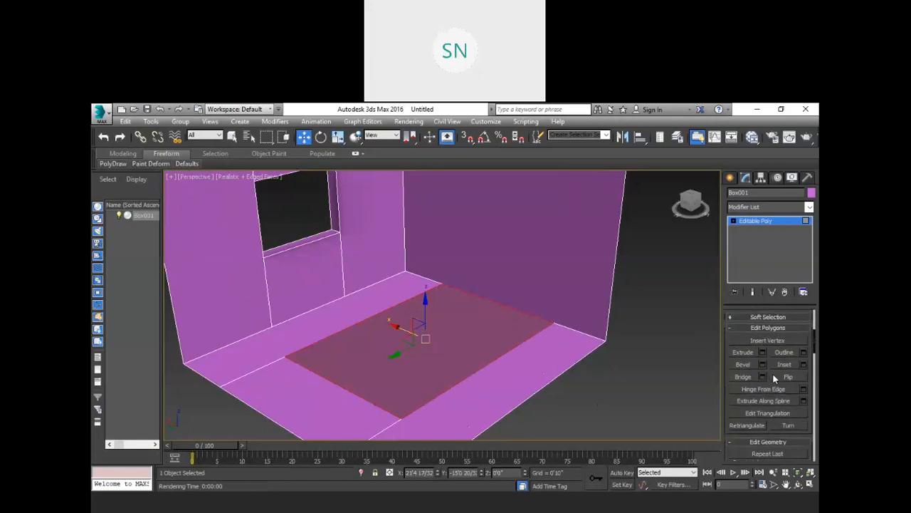
pyautogui.click(763, 352)
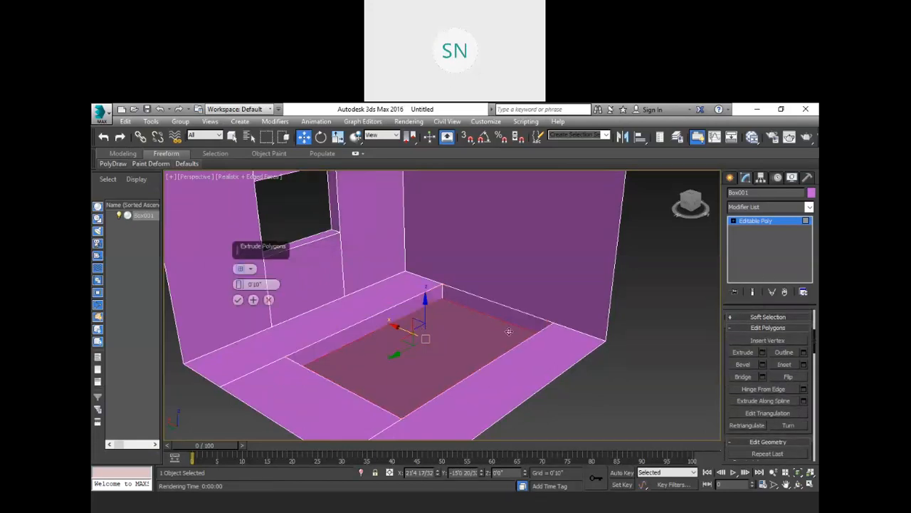
pyautogui.moveTo(239, 284); pyautogui.dragTo(285, 362)
pyautogui.moveTo(248, 284); pyautogui.dragTo(296, 287)
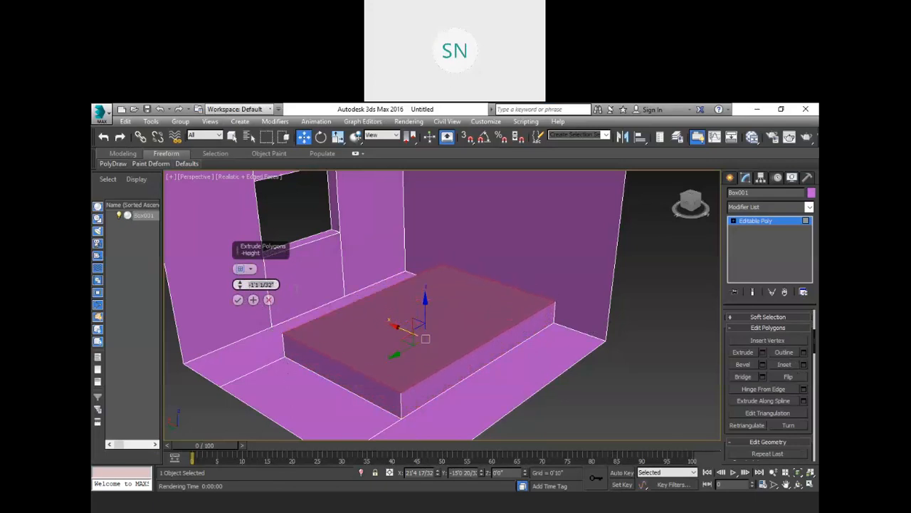
pyautogui.write("-1'")
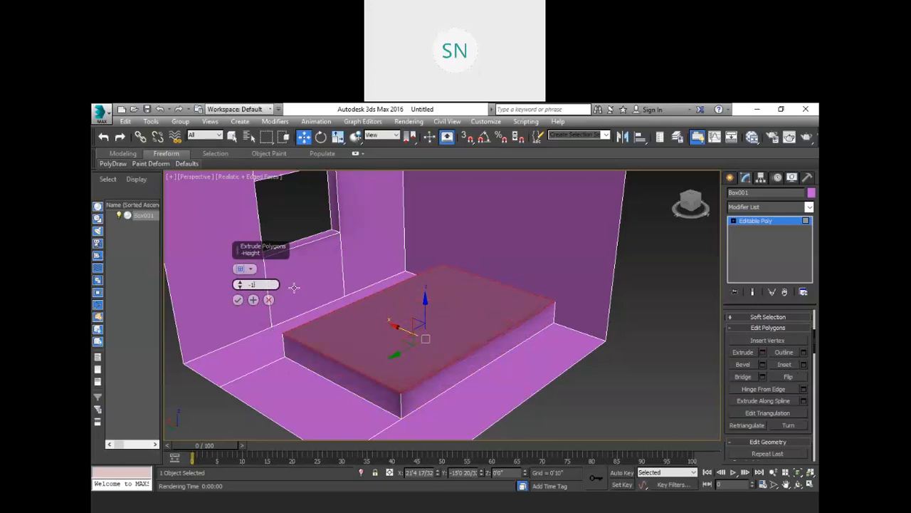
pyautogui.write('6"')
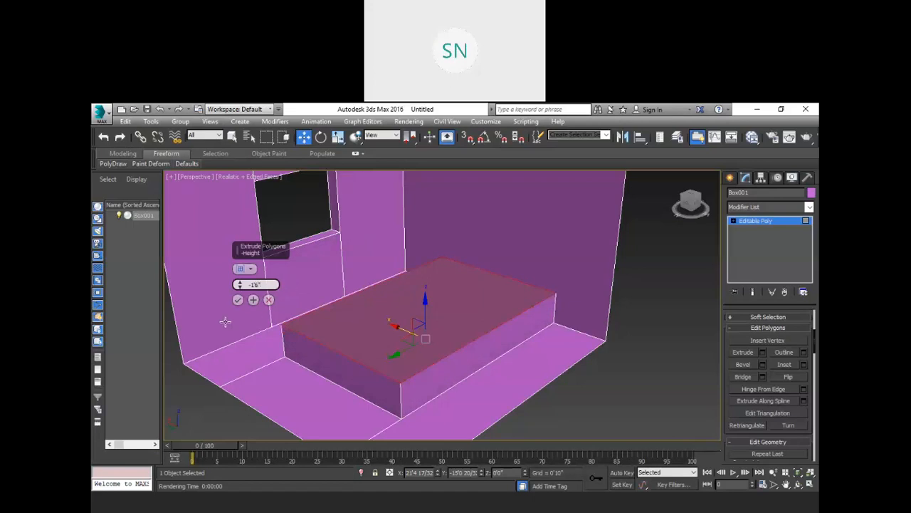
pyautogui.click(238, 300)
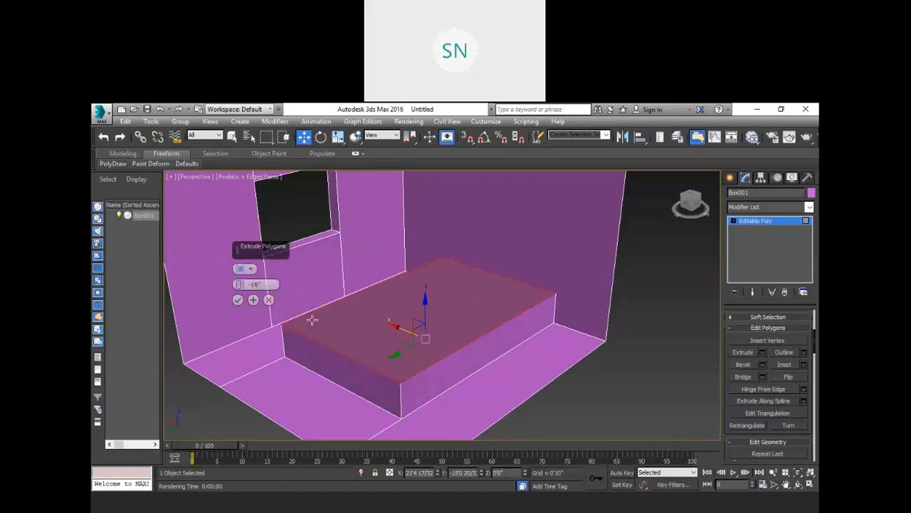
pyautogui.click(238, 300)
# - Inset the top polygon of the raised floor block by 2"
pyautogui.moveTo(422, 316); pyautogui.dragTo(418, 316, button='middle')
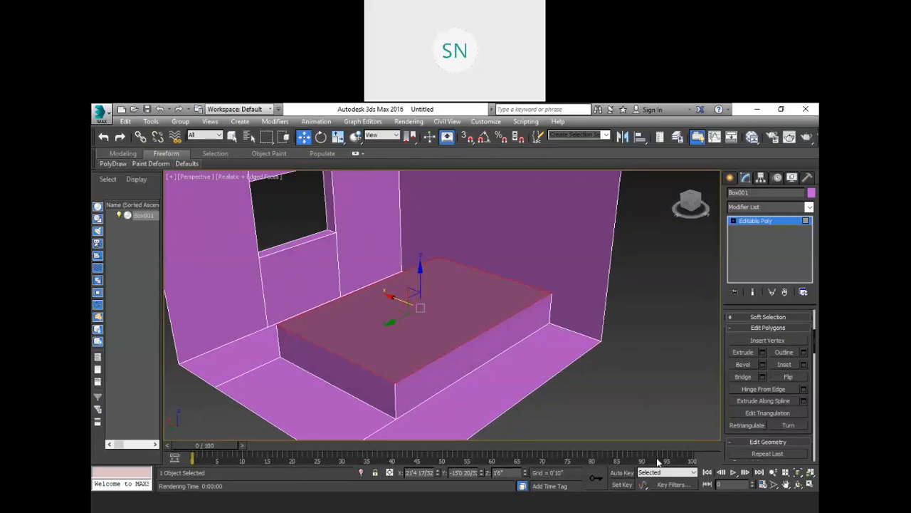
pyautogui.click(804, 364)
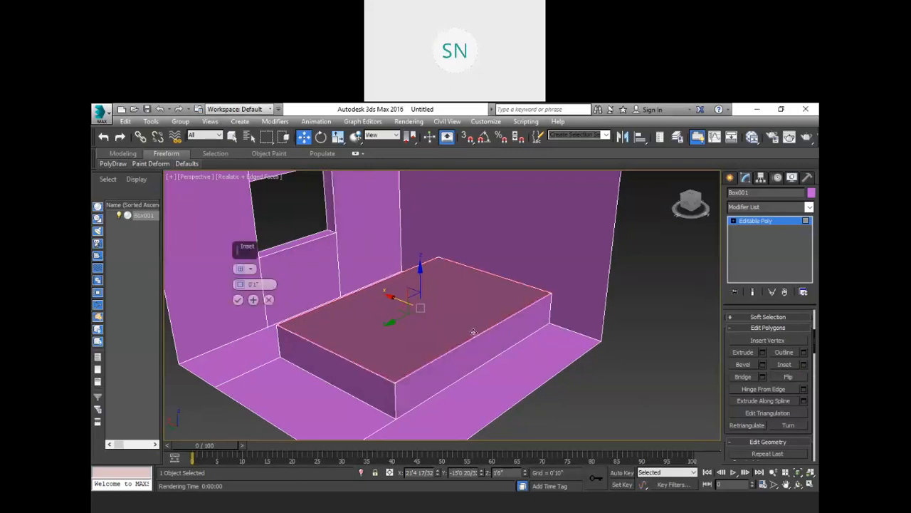
pyautogui.scroll(5, 473, 333)
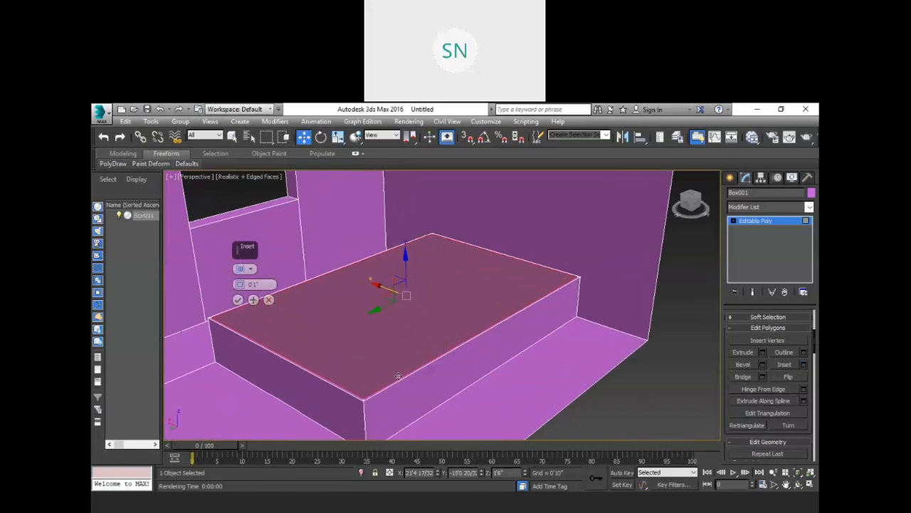
pyautogui.write('2')
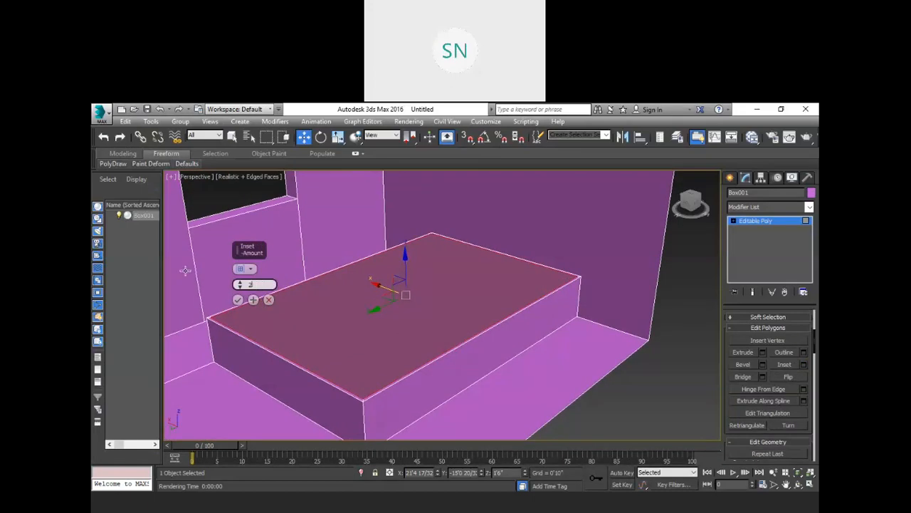
pyautogui.press('Return')
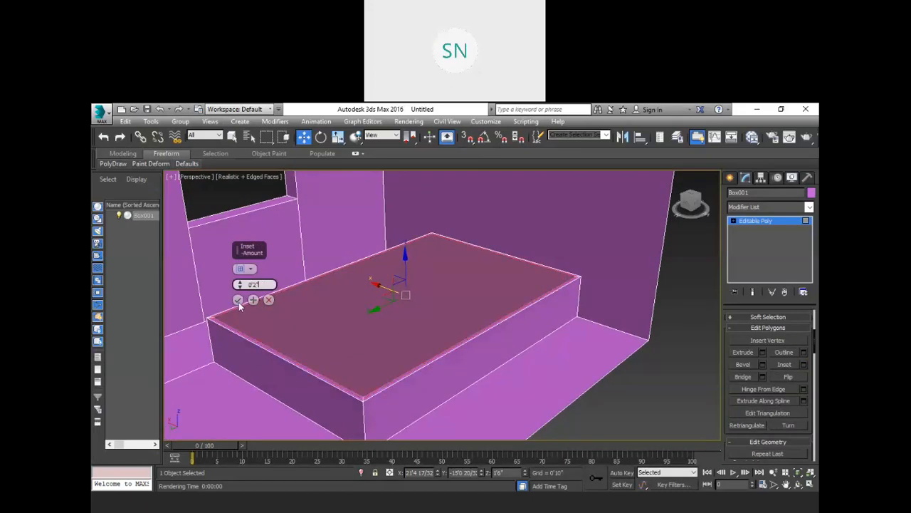
pyautogui.click(239, 300)
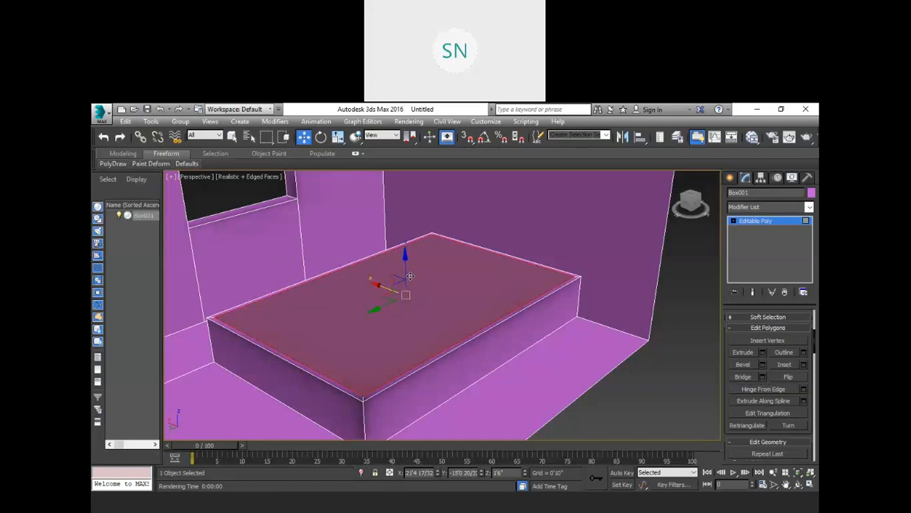
# - Extrude the block's inset top polygon by 1" and switch to editing edges
pyautogui.click(762, 352)
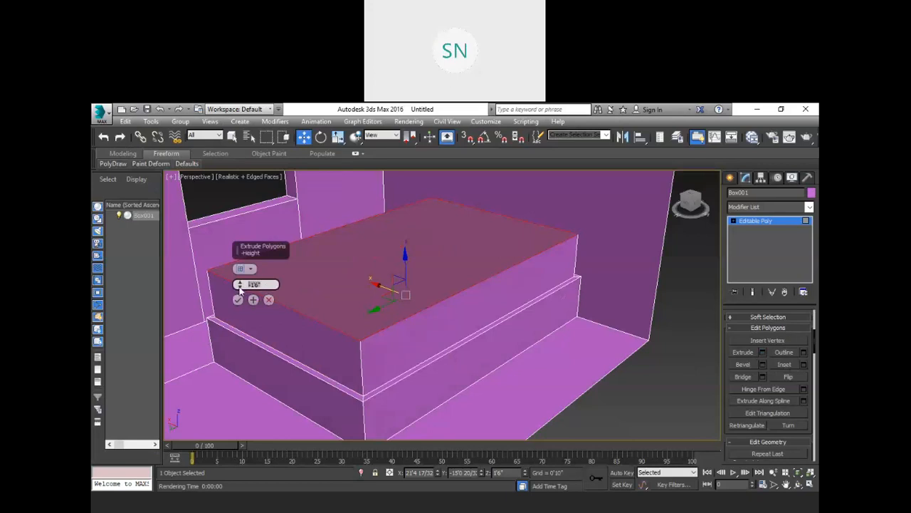
pyautogui.write('1')
pyautogui.press('Return')
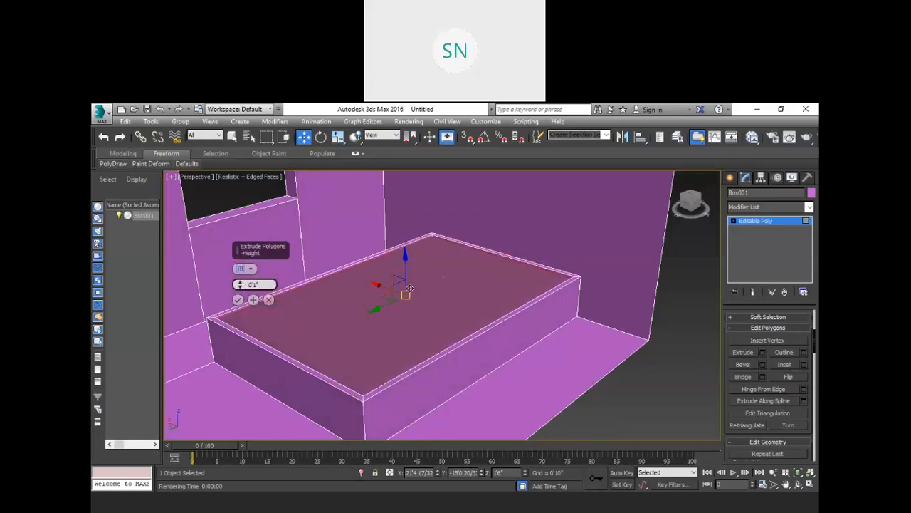
pyautogui.write('2')
pyautogui.press('Return')
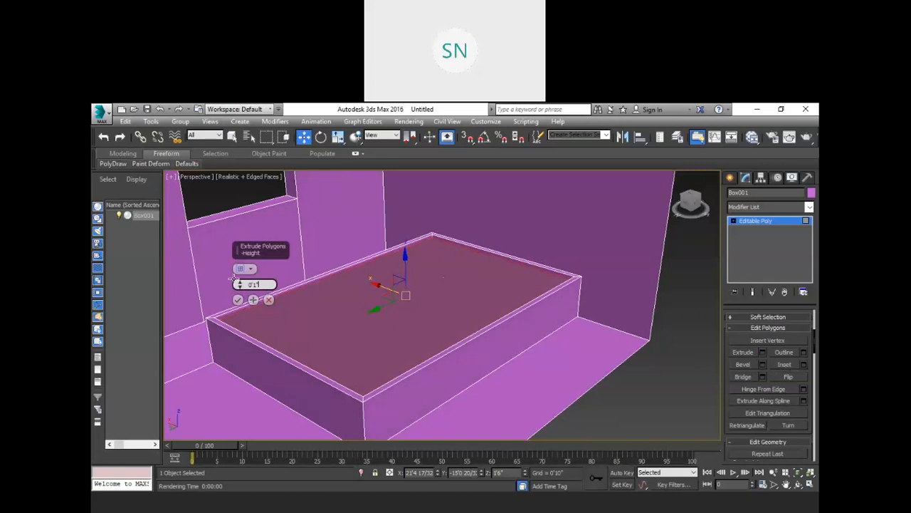
pyautogui.press('Return')
pyautogui.click(238, 300)
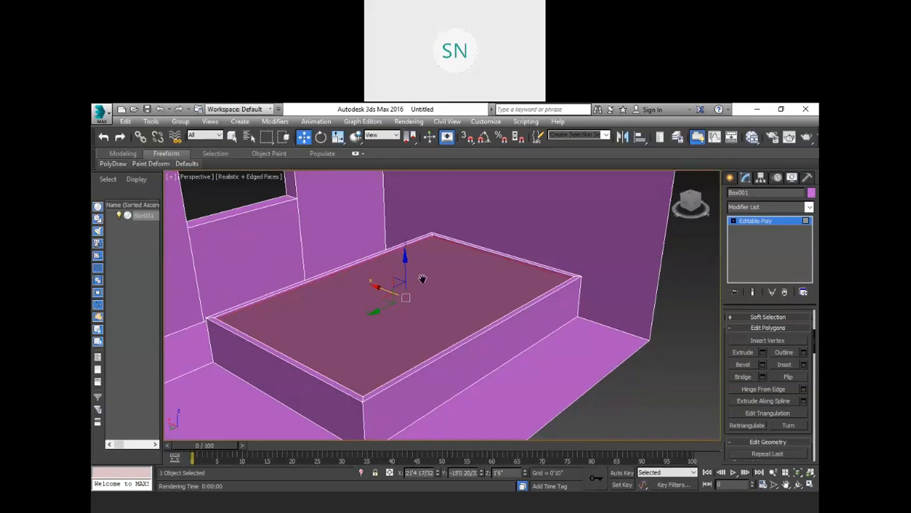
pyautogui.click(661, 411)
pyautogui.keyDown('alt'); pyautogui.moveTo(658, 399); pyautogui.dragTo(514, 366, button='middle'); pyautogui.keyUp('alt')
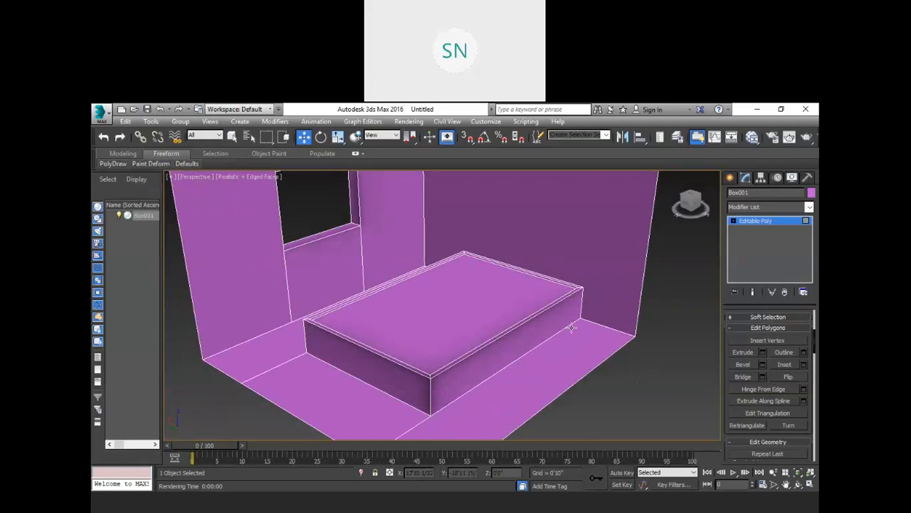
pyautogui.press('2')
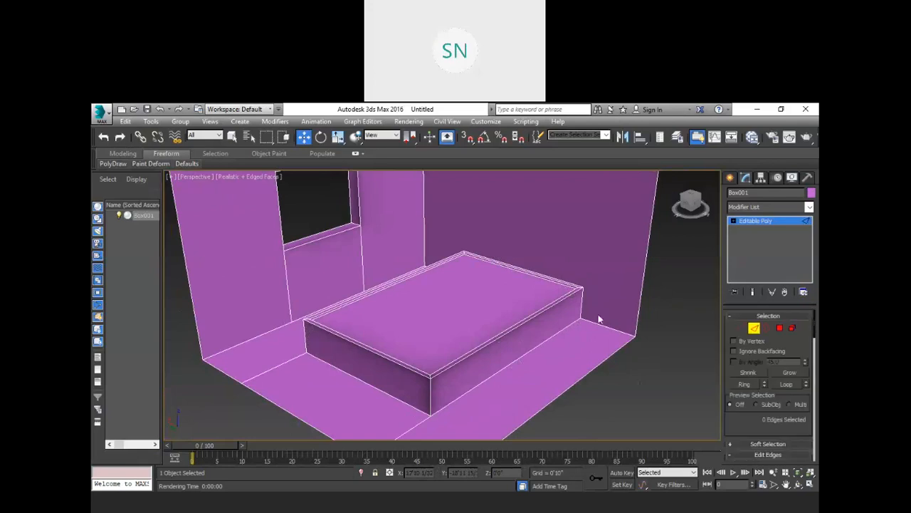
pyautogui.click(581, 302)
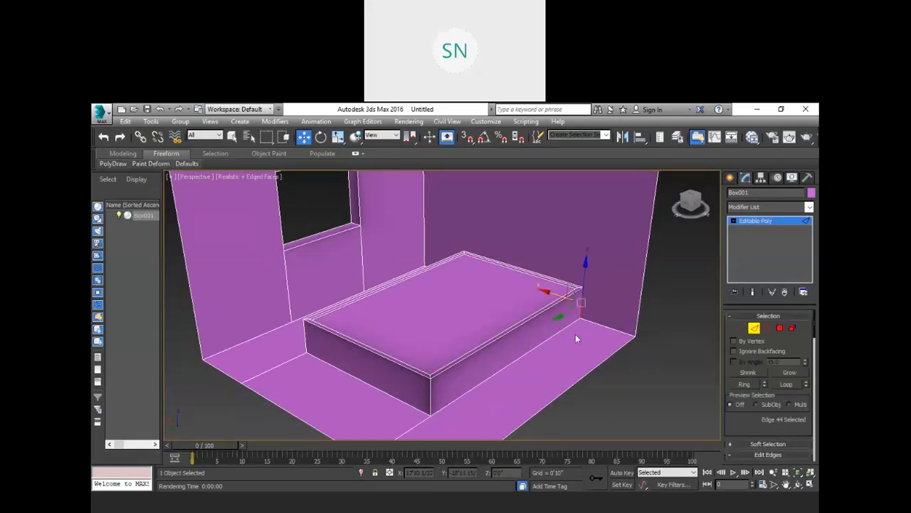
pyautogui.keyDown('ctrl'); pyautogui.click(429, 385); pyautogui.keyUp('ctrl')
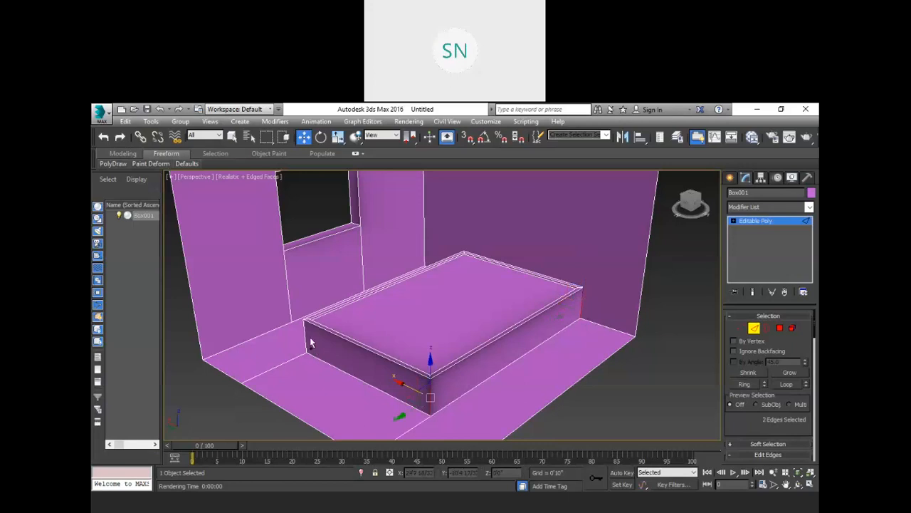
pyautogui.keyDown('ctrl'); pyautogui.click(306, 342); pyautogui.keyUp('ctrl')
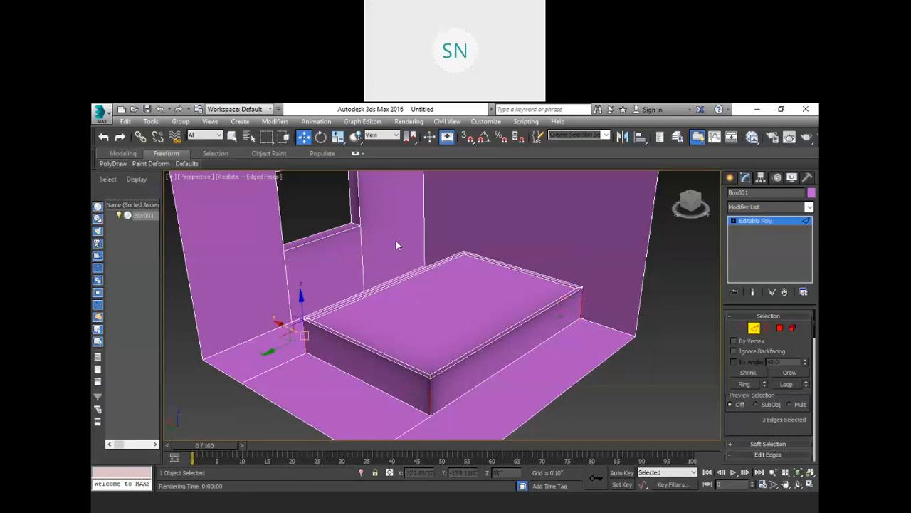
pyautogui.click(659, 389)
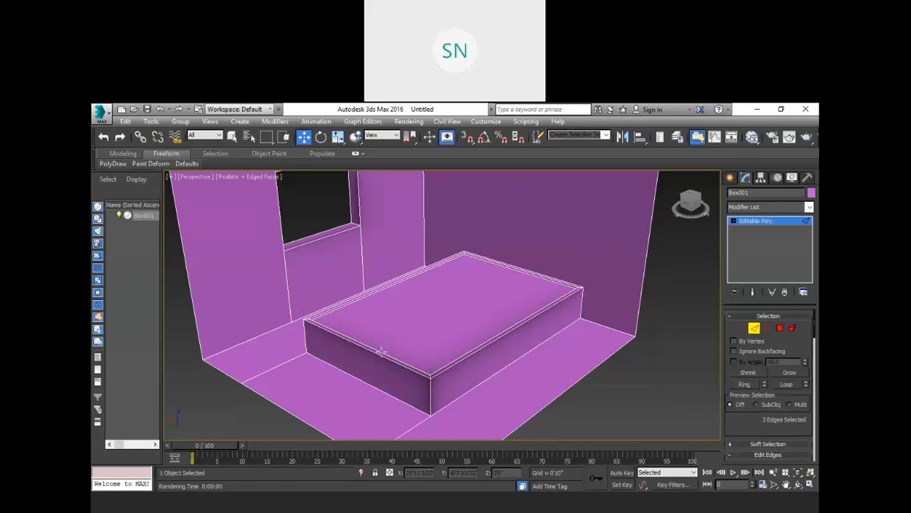
# - Connect the upper and lower edges of the block's short end face, opposite the back wall, with 3 segments, pinch 0 and slide 0
pyautogui.click(363, 350)
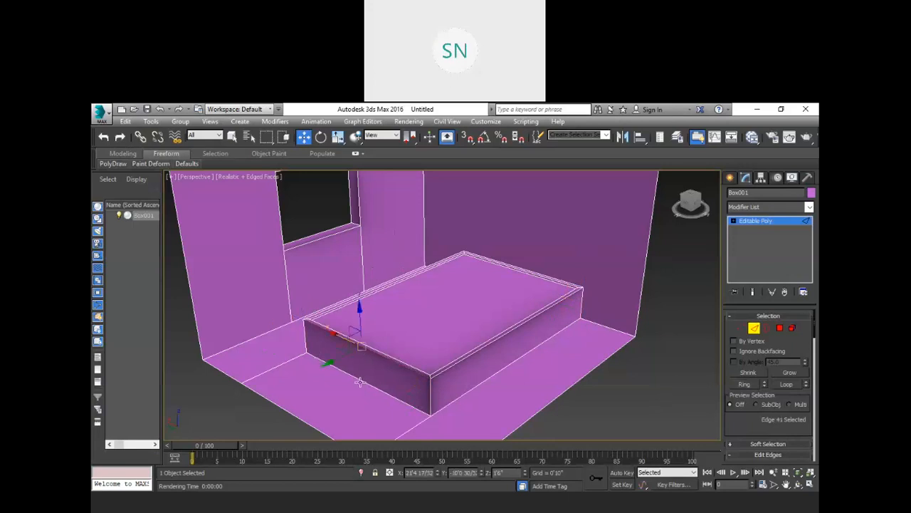
pyautogui.keyDown('ctrl'); pyautogui.click(359, 381); pyautogui.keyUp('ctrl')
pyautogui.scroll(-5, 811, 427)
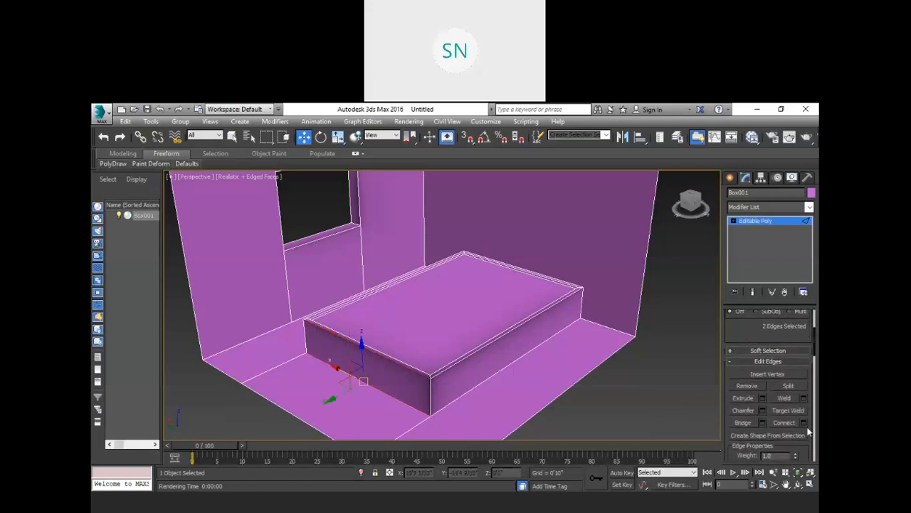
pyautogui.click(804, 423)
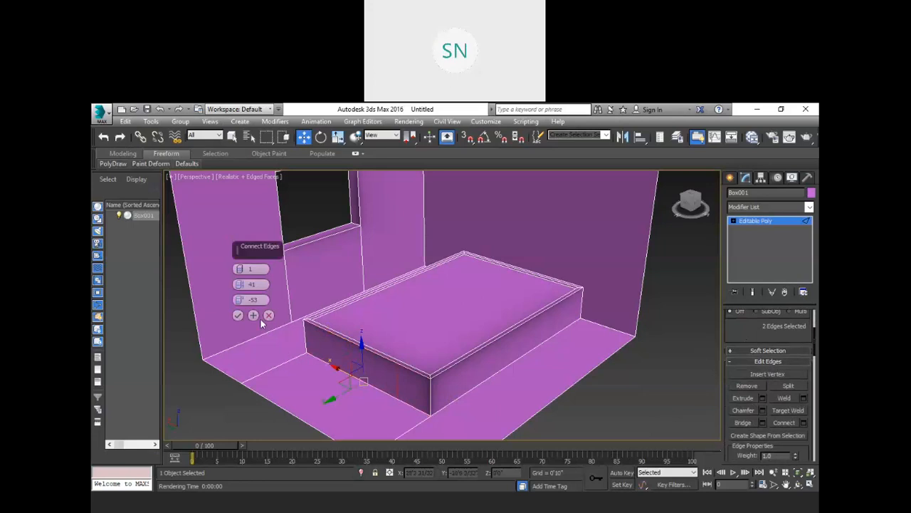
pyautogui.rightClick(240, 286)
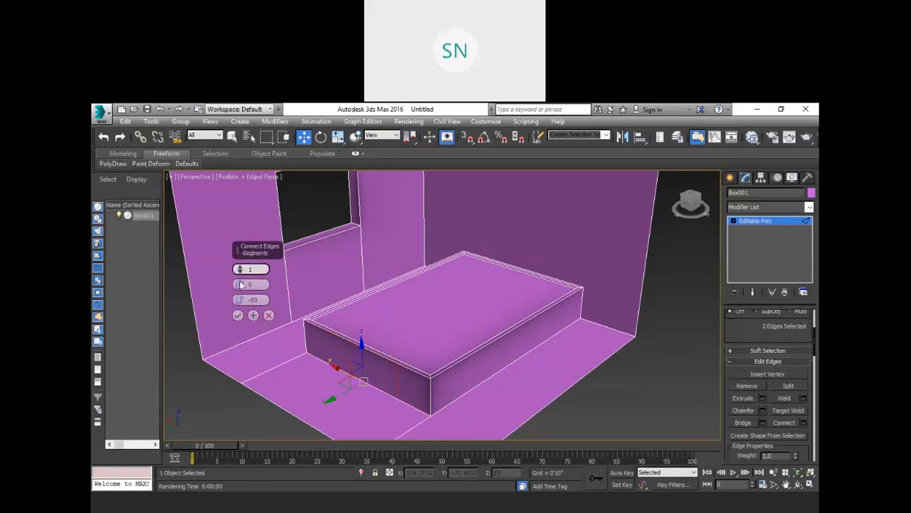
pyautogui.rightClick(240, 300)
pyautogui.click(241, 269)
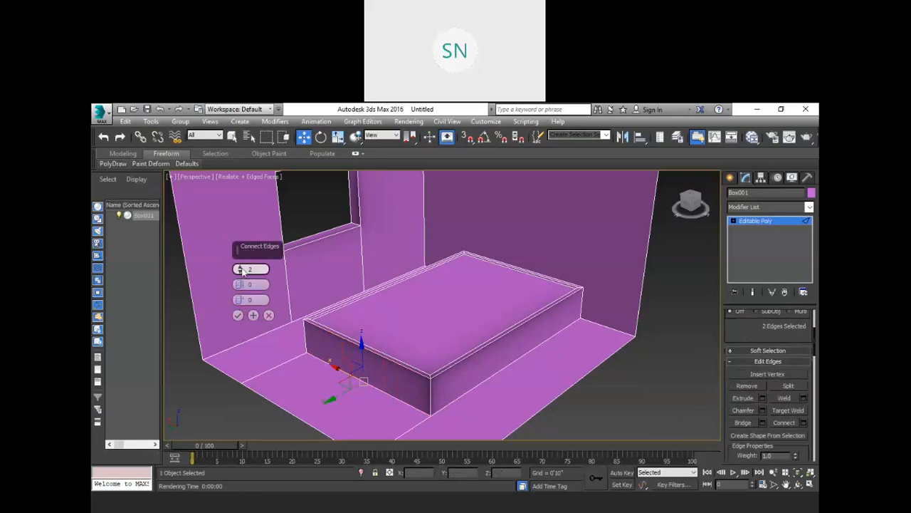
pyautogui.click(240, 269)
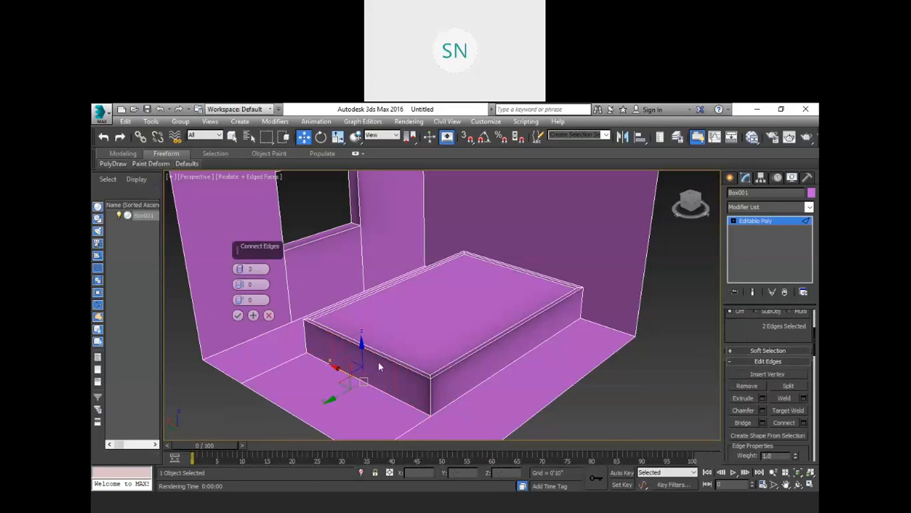
pyautogui.keyDown('alt'); pyautogui.moveTo(358, 359); pyautogui.dragTo(398, 381, button='middle'); pyautogui.keyUp('alt')
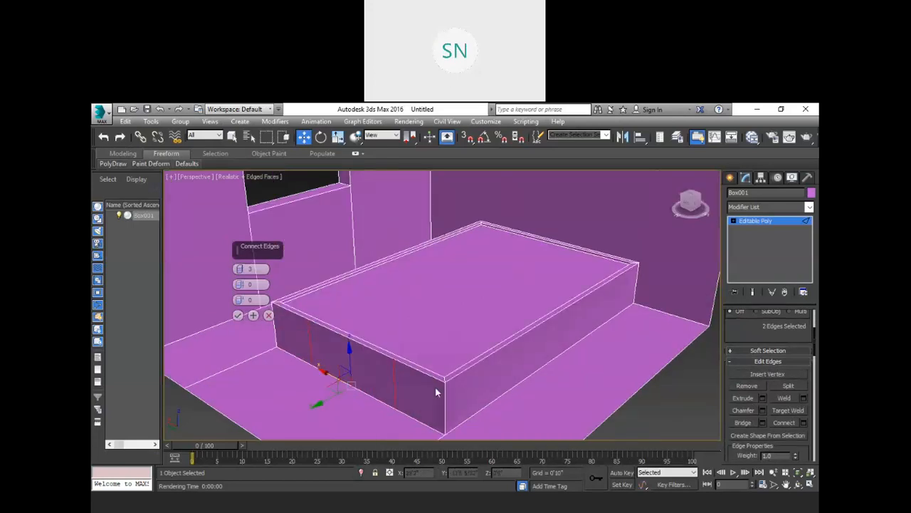
pyautogui.click(238, 317)
pyautogui.keyDown('alt'); pyautogui.moveTo(320, 335); pyautogui.dragTo(391, 332, button='middle'); pyautogui.keyUp('alt')
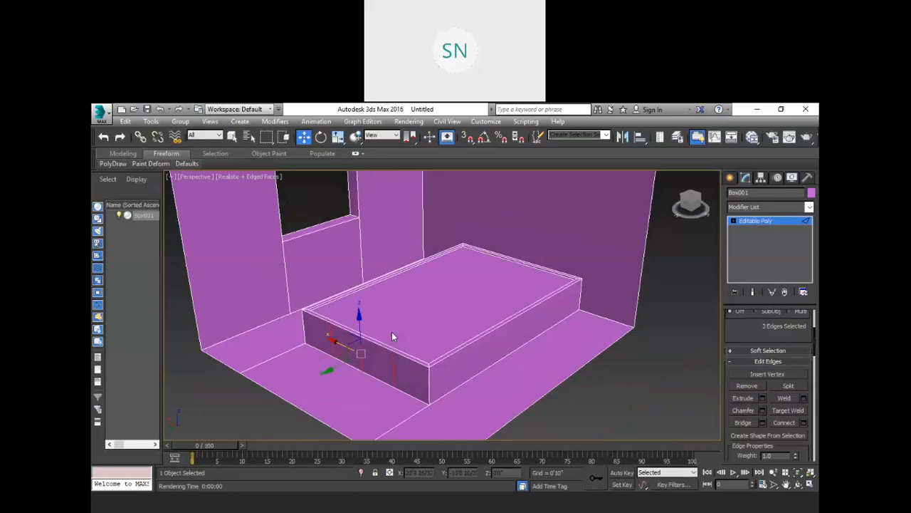
# - Connect the upper and lower edges of the block's long side facing away from the window with 5 segments, pinch 0 and slide 0
pyautogui.click(504, 325)
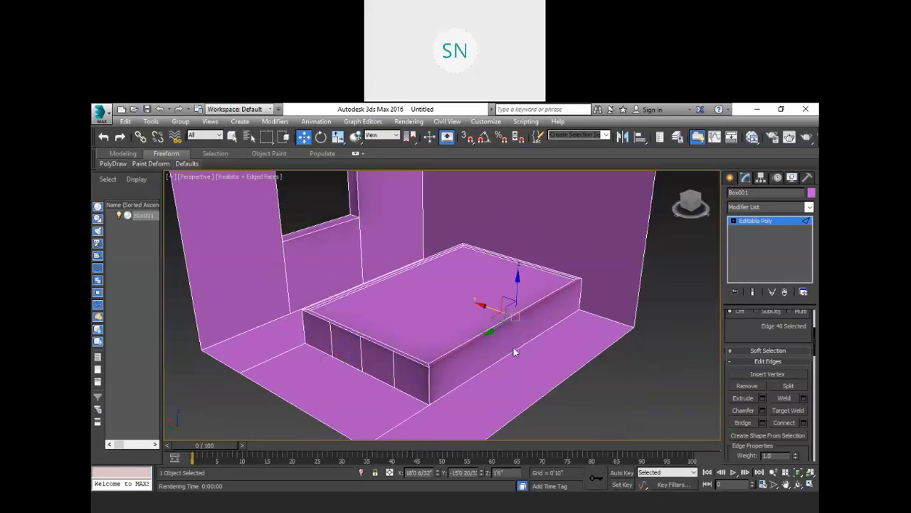
pyautogui.keyDown('ctrl'); pyautogui.click(514, 349); pyautogui.keyUp('ctrl')
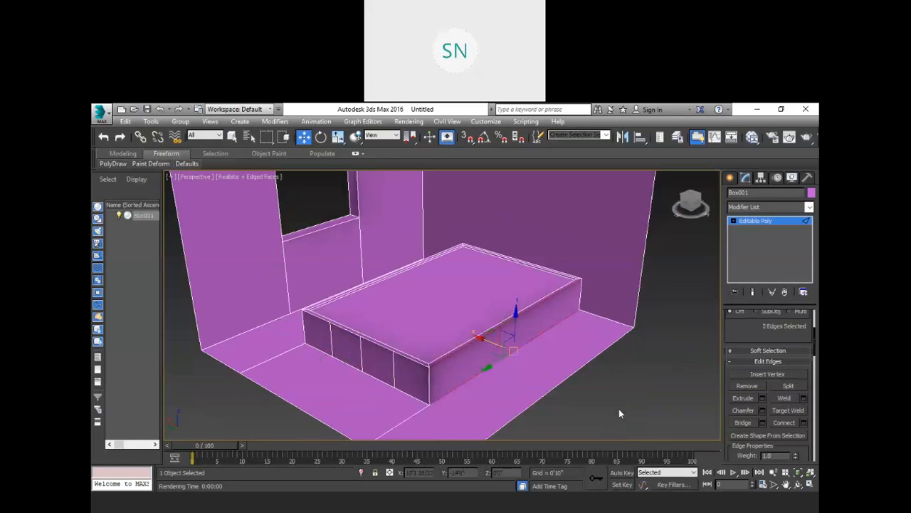
pyautogui.click(803, 423)
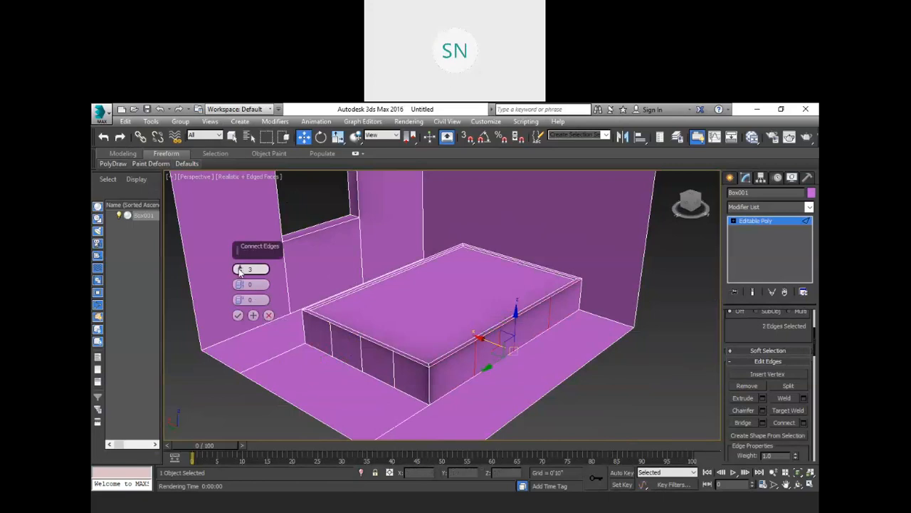
pyautogui.scroll(2, 507, 378)
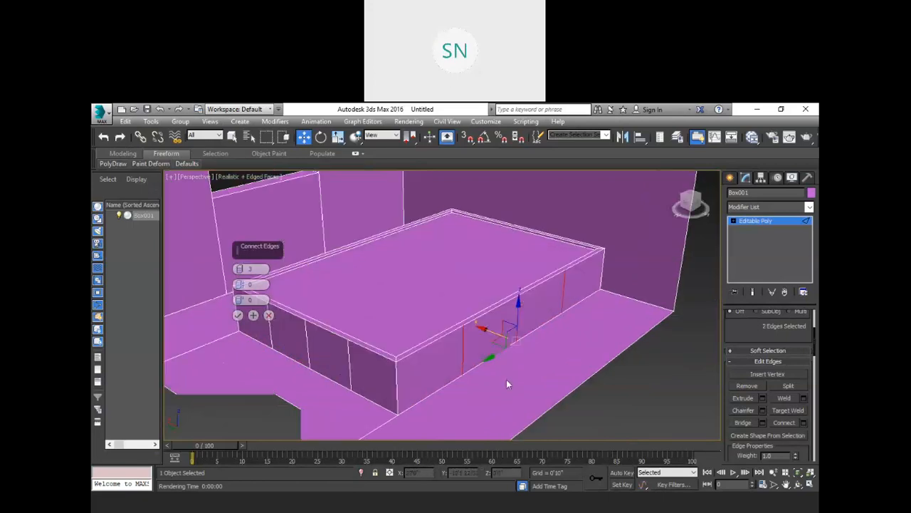
pyautogui.click(240, 269)
pyautogui.click(241, 269)
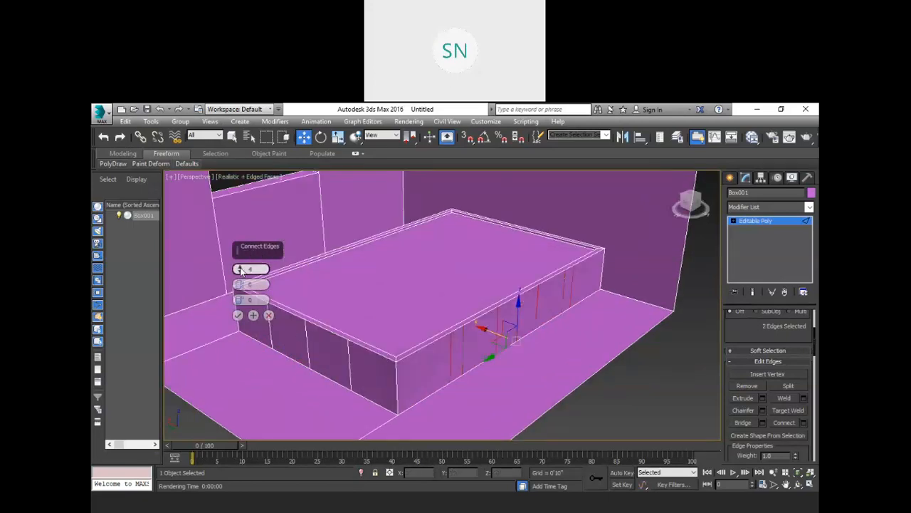
pyautogui.scroll(2, 526, 341)
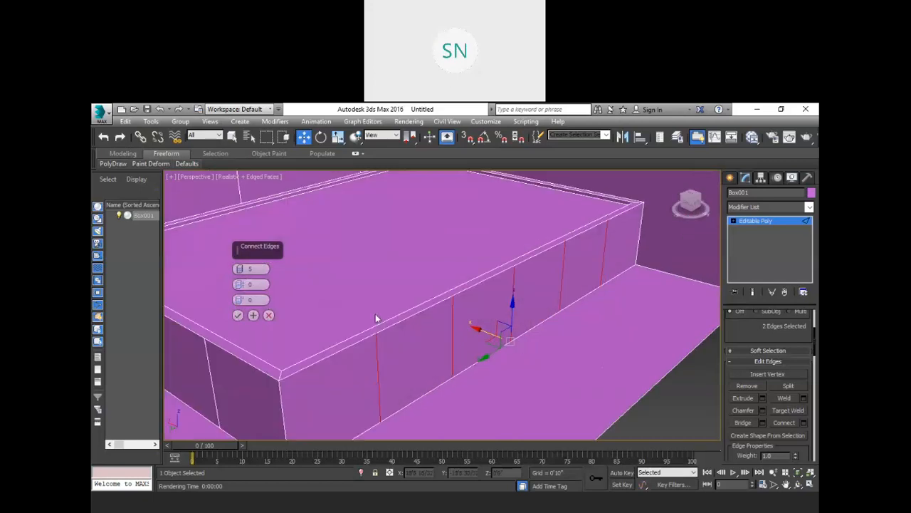
pyautogui.scroll(-4, 260, 330)
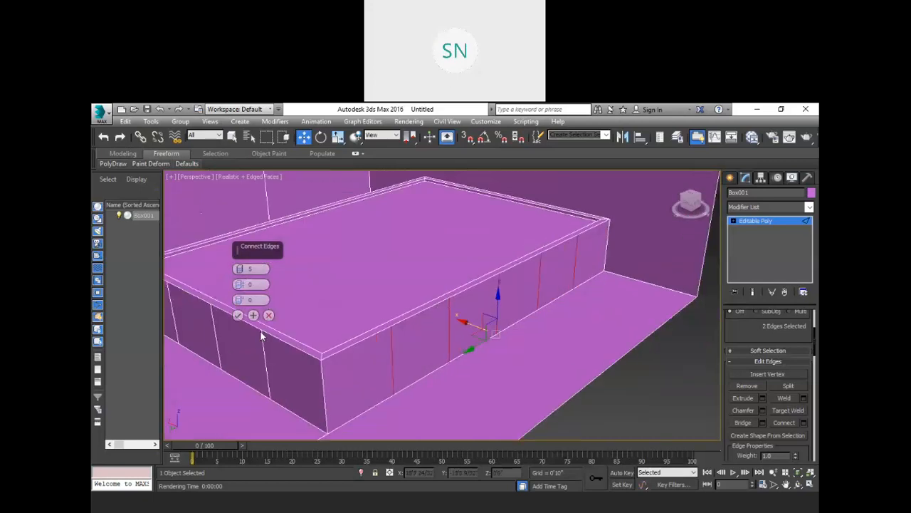
pyautogui.click(238, 315)
pyautogui.click(617, 392)
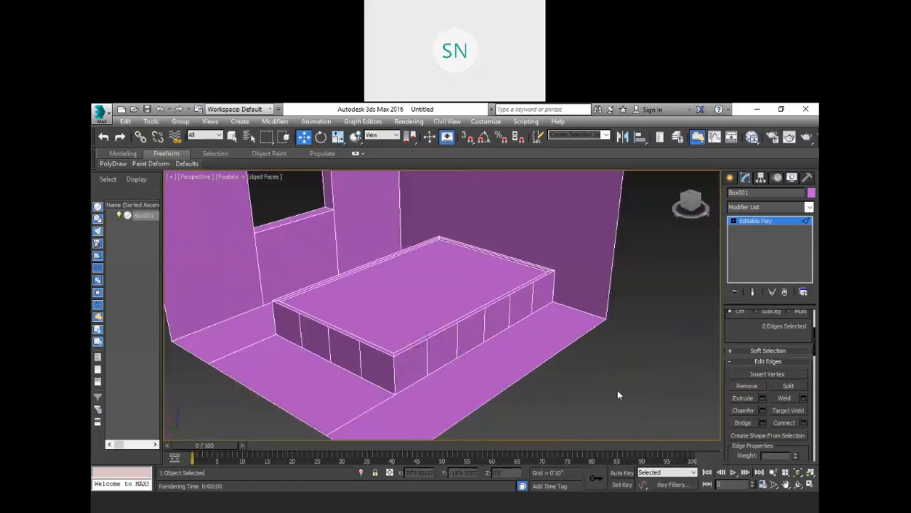
# - Select the four panel polygons on the block's short end face and the six on its adjoining long side
pyautogui.moveTo(618, 391); pyautogui.dragTo(618, 408, button='middle')
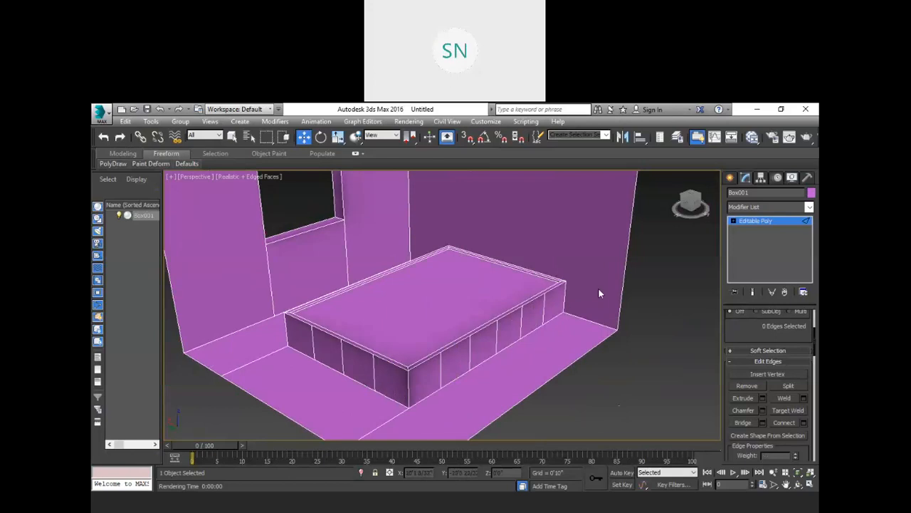
pyautogui.moveTo(610, 335); pyautogui.dragTo(621, 337, button='middle')
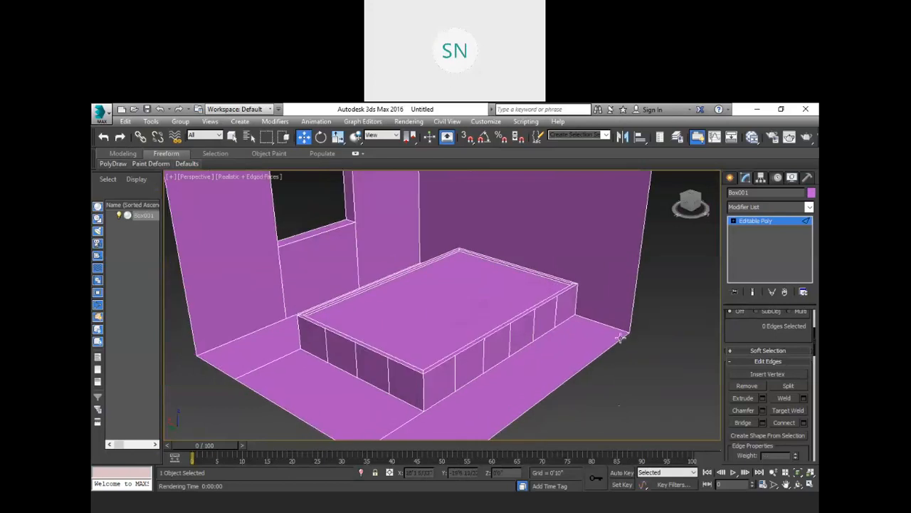
pyautogui.press('4')
pyautogui.click(311, 336)
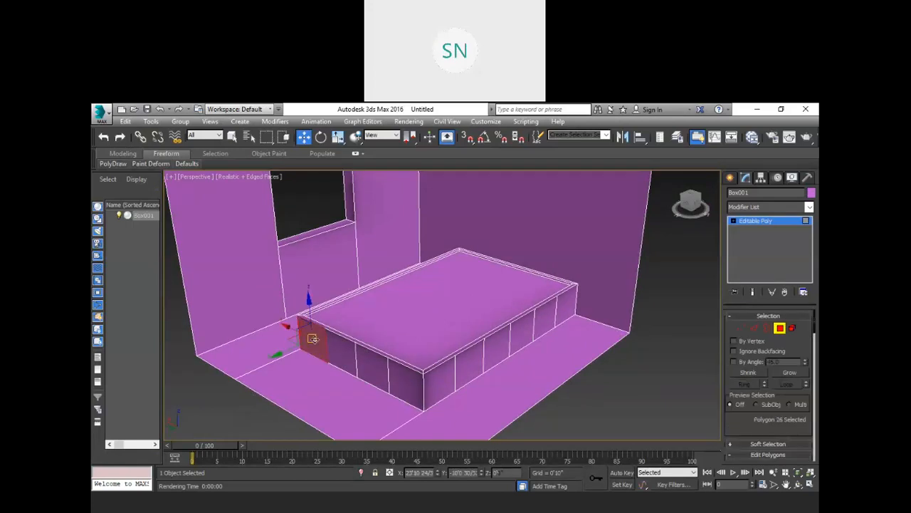
pyautogui.keyDown('ctrl'); pyautogui.click(370, 371); pyautogui.keyUp('ctrl')
pyautogui.keyDown('ctrl'); pyautogui.click(402, 381); pyautogui.keyUp('ctrl')
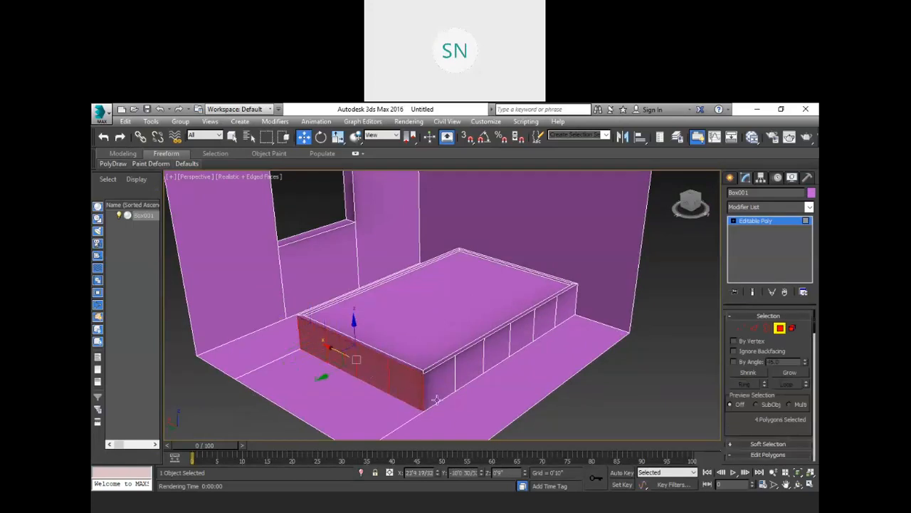
pyautogui.keyDown('ctrl'); pyautogui.click(451, 383); pyautogui.keyUp('ctrl')
pyautogui.keyDown('ctrl'); pyautogui.click(481, 365); pyautogui.keyUp('ctrl')
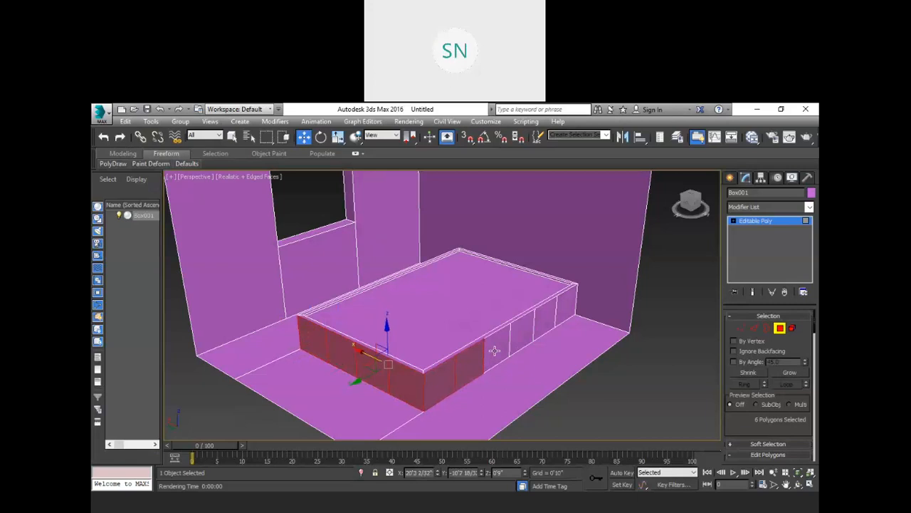
pyautogui.keyDown('ctrl'); pyautogui.click(496, 349); pyautogui.keyUp('ctrl')
pyautogui.keyDown('ctrl'); pyautogui.click(522, 336); pyautogui.keyUp('ctrl')
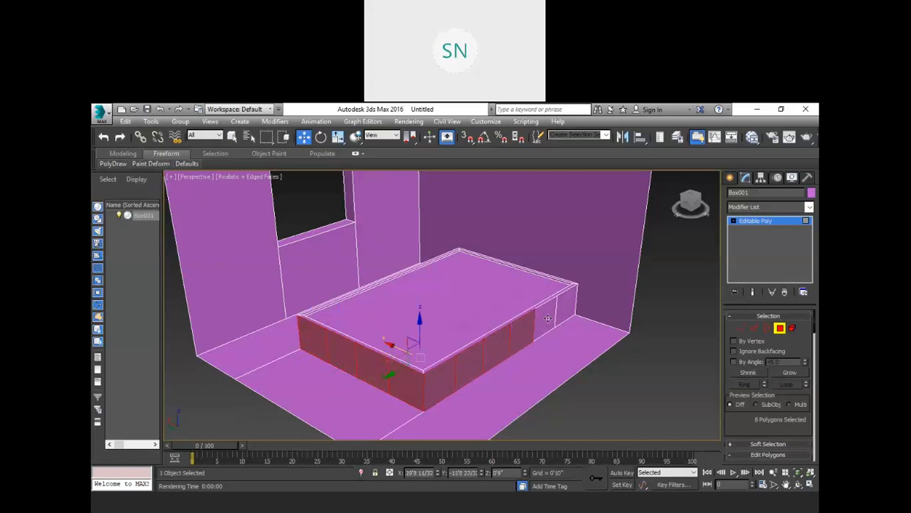
pyautogui.keyDown('ctrl'); pyautogui.click(548, 319); pyautogui.keyUp('ctrl')
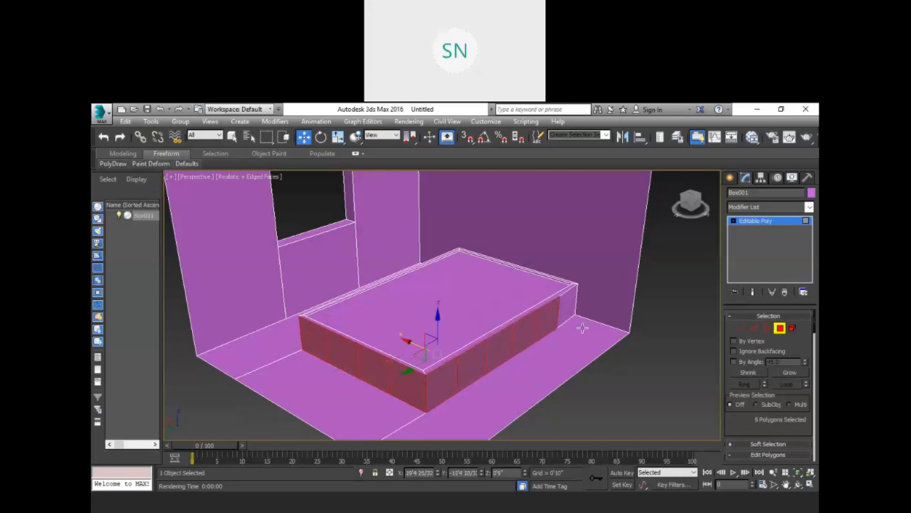
pyautogui.keyDown('ctrl'); pyautogui.click(573, 315); pyautogui.keyUp('ctrl')
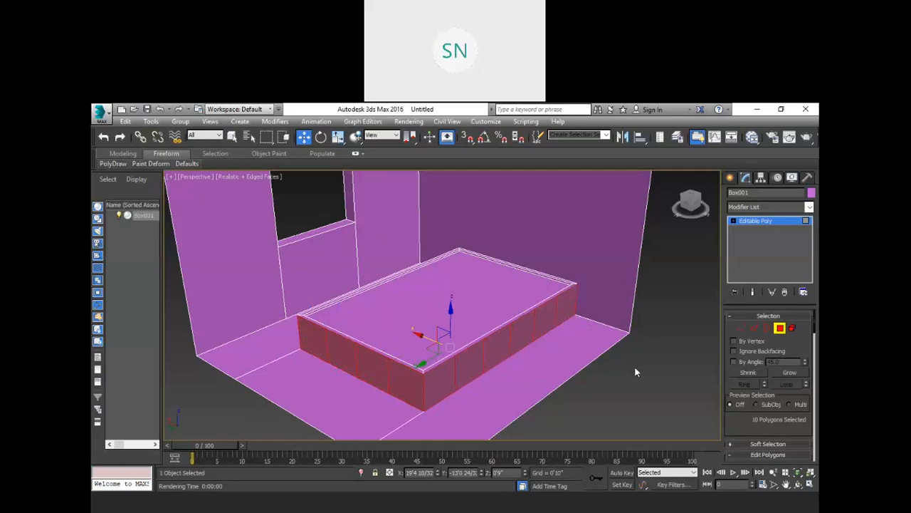
pyautogui.moveTo(734, 420); pyautogui.dragTo(757, 309)
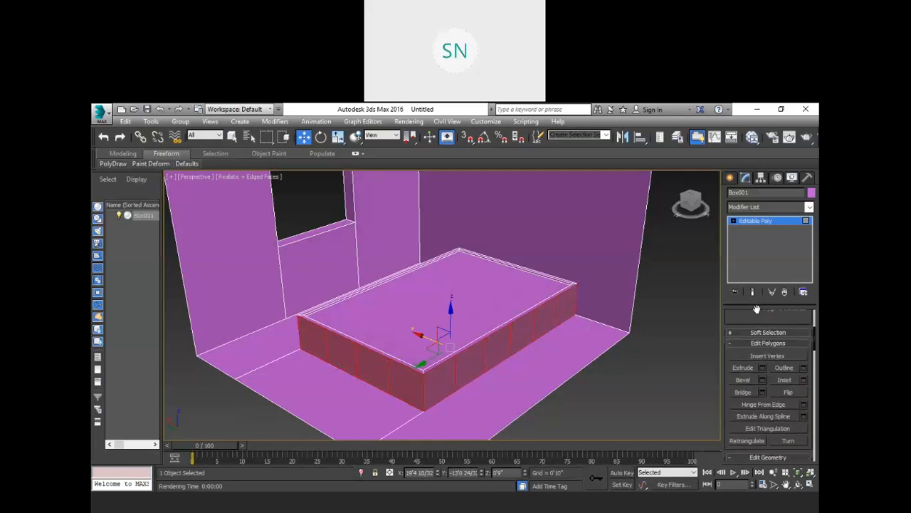
pyautogui.click(763, 379)
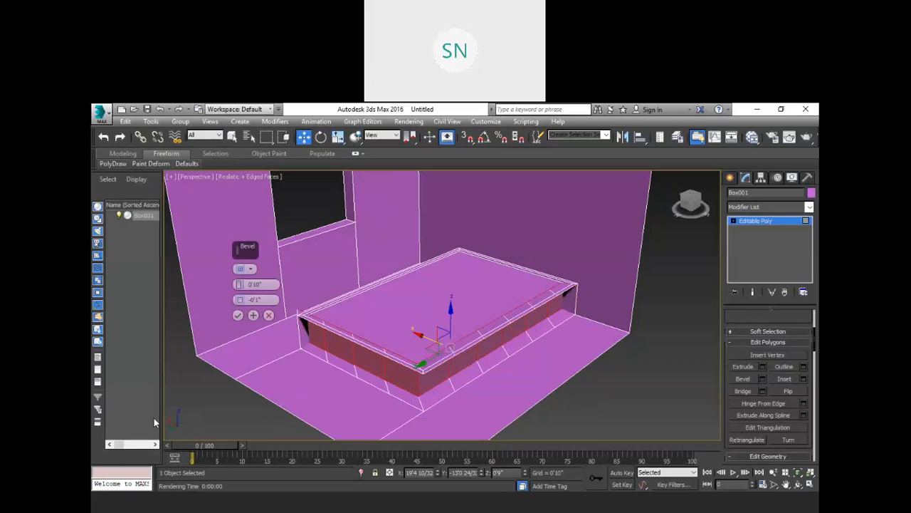
pyautogui.click(249, 269)
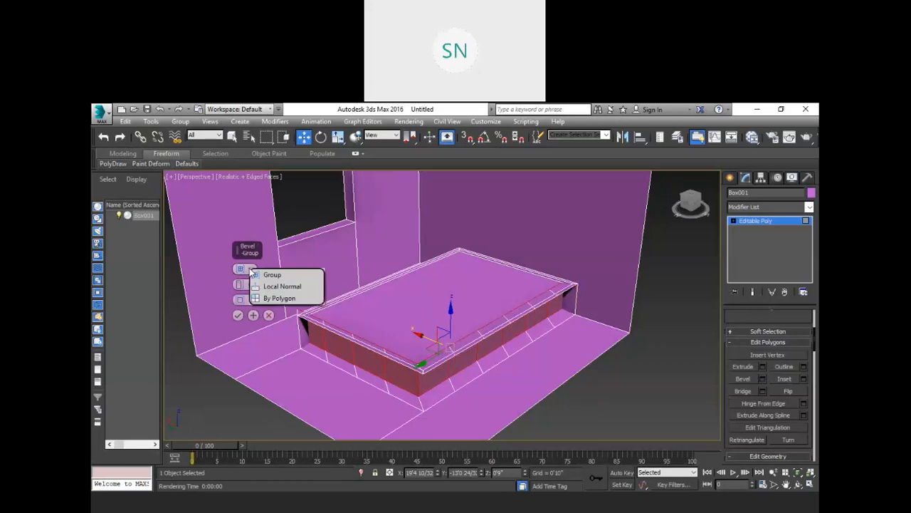
pyautogui.click(282, 298)
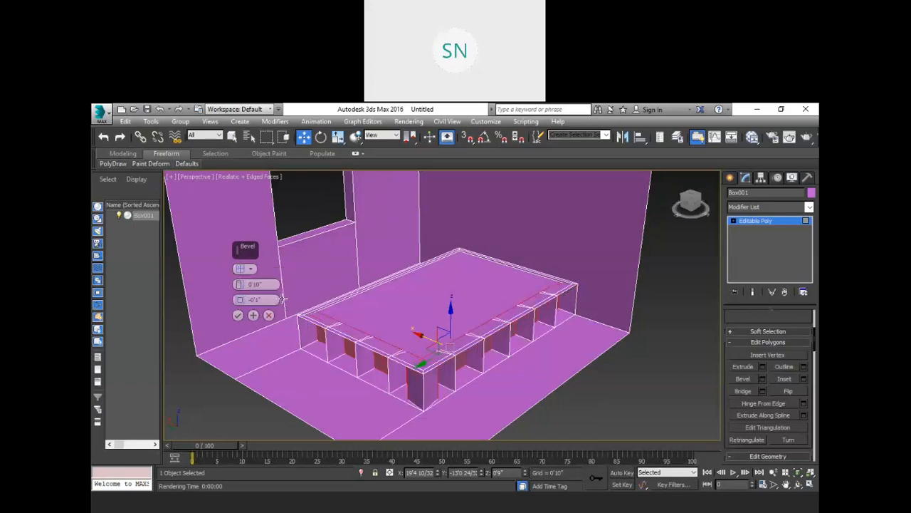
pyautogui.scroll(2, 313, 351)
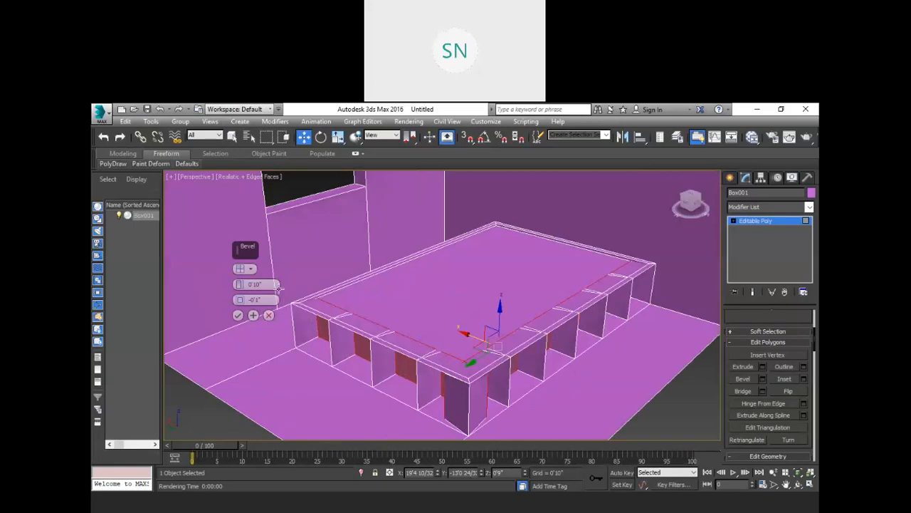
pyautogui.click(246, 268)
pyautogui.click(285, 274)
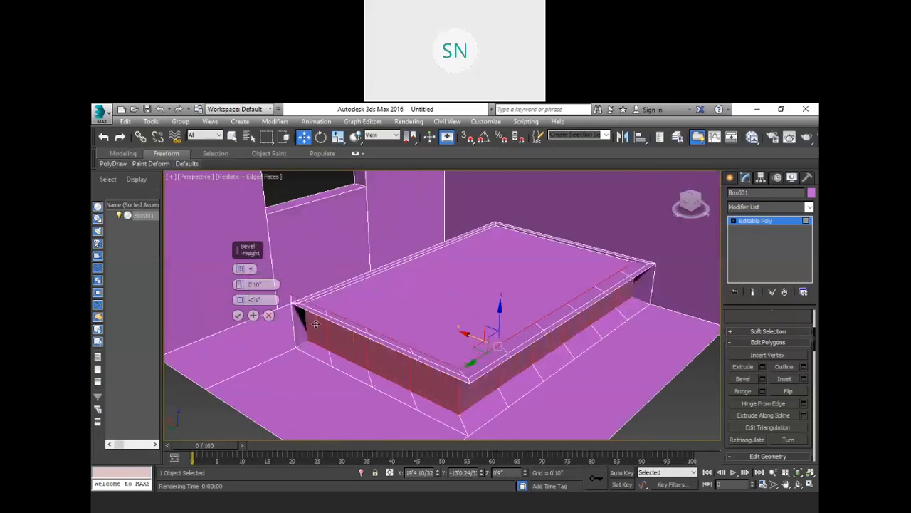
pyautogui.moveTo(240, 287); pyautogui.dragTo(263, 336)
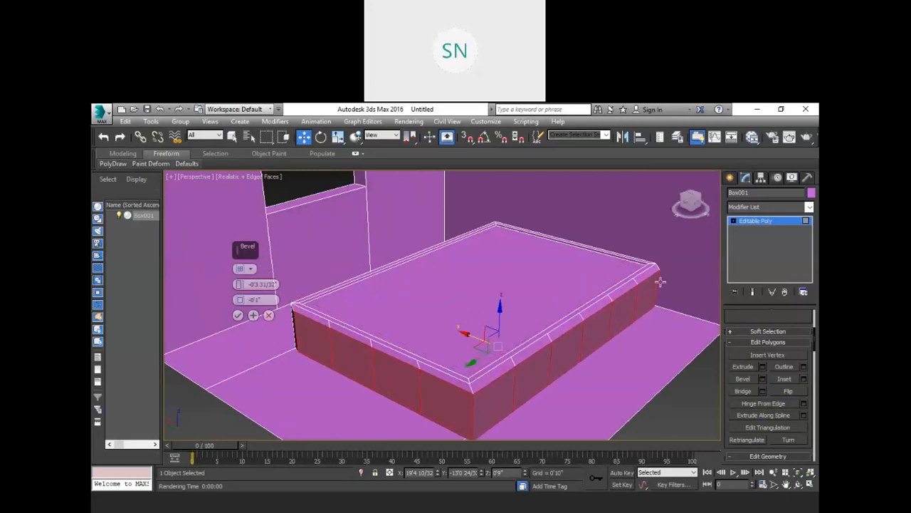
pyautogui.click(249, 268)
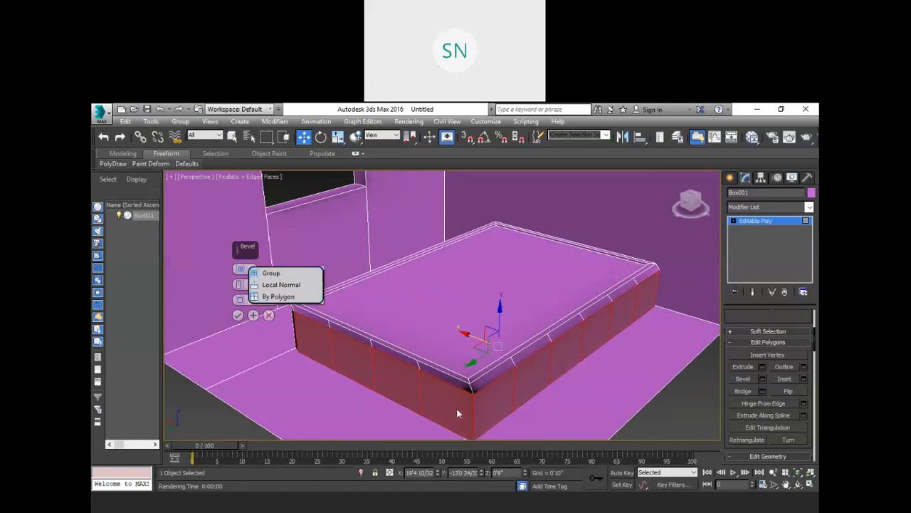
pyautogui.click(276, 297)
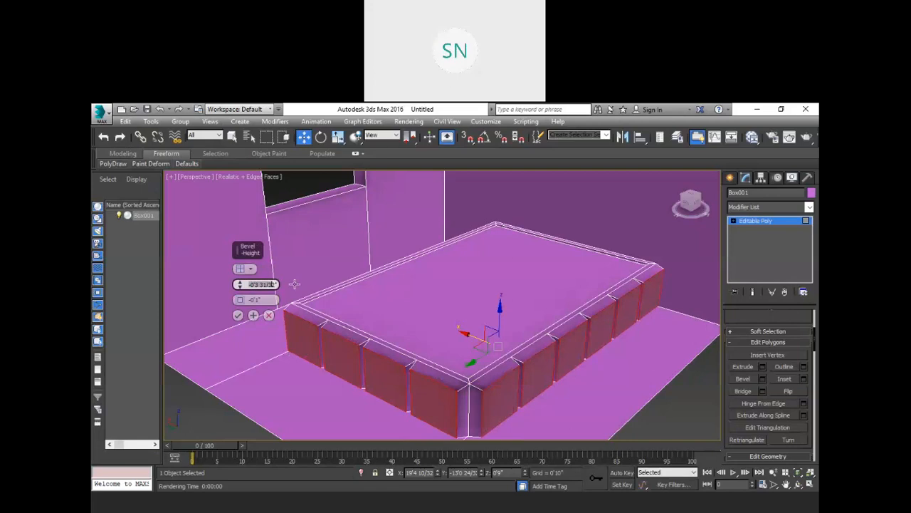
pyautogui.write('-2')
pyautogui.press('Return')
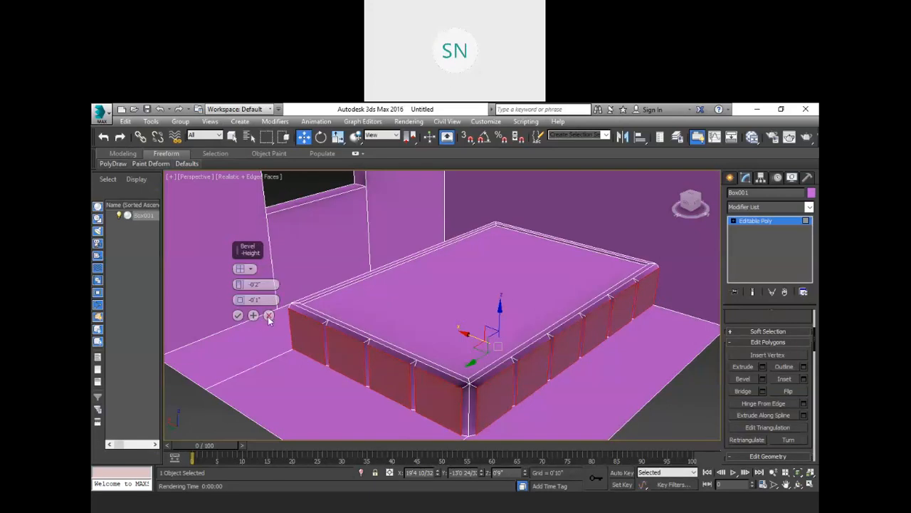
pyautogui.click(268, 315)
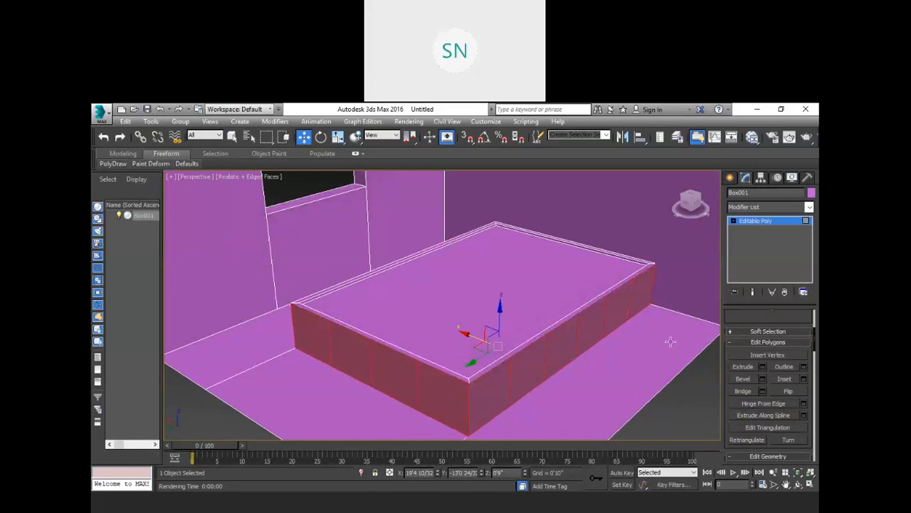
# - Inset the ten selected side polygons of the block individually, By Polygon, by 2"
pyautogui.click(804, 378)
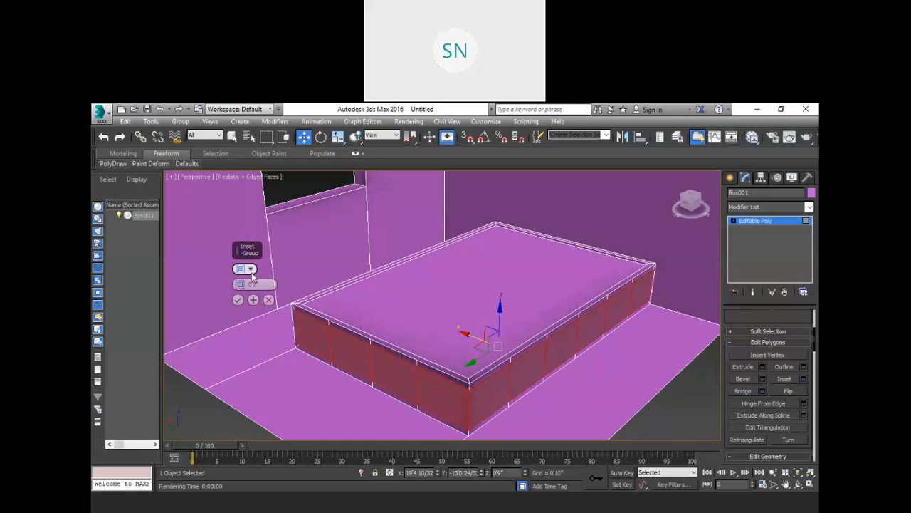
pyautogui.moveTo(247, 269)
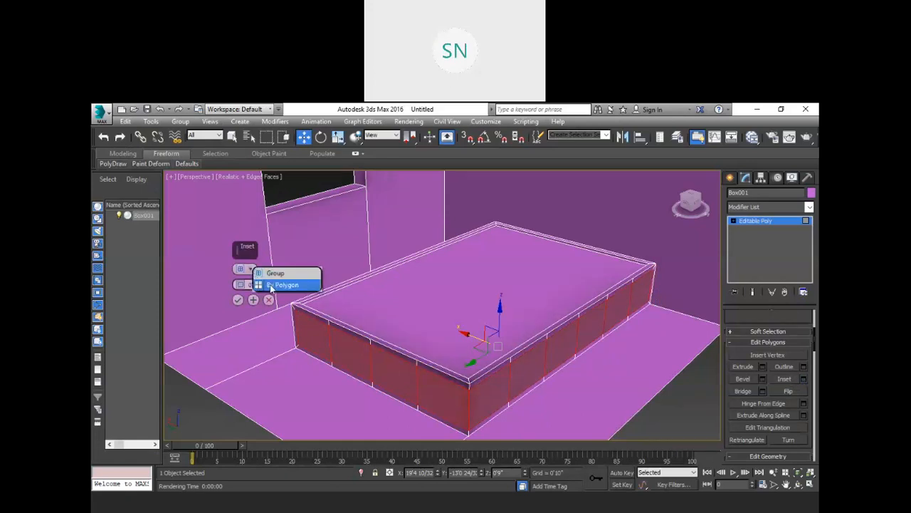
pyautogui.click(274, 285)
pyautogui.scroll(2, 314, 334)
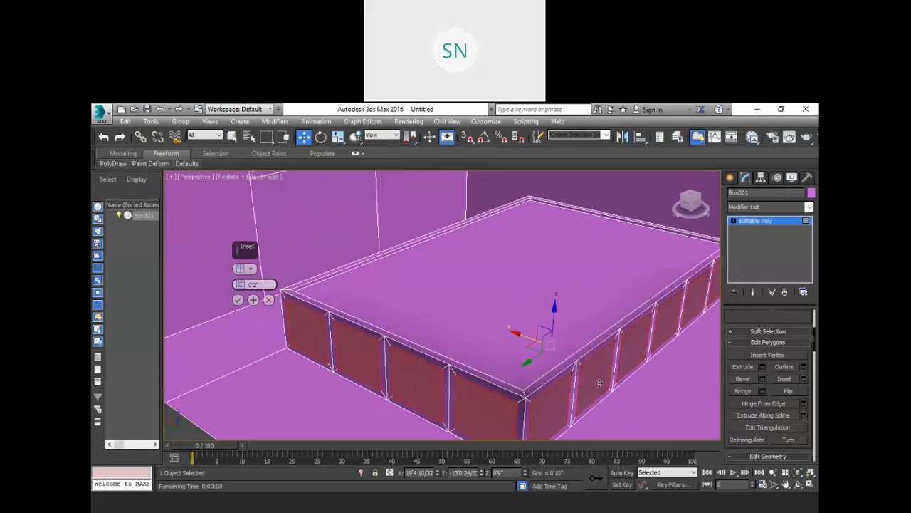
pyautogui.scroll(-1, 673, 325)
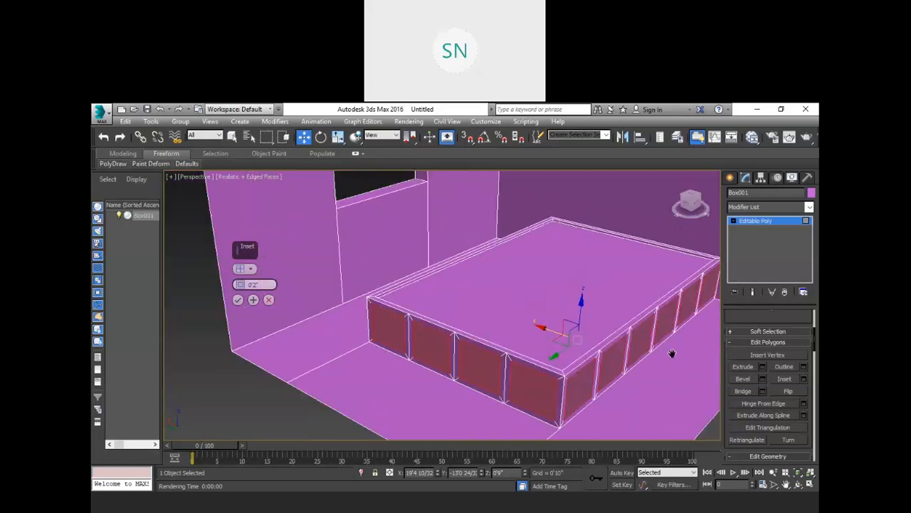
pyautogui.moveTo(671, 354); pyautogui.dragTo(611, 361, button='middle')
pyautogui.click(238, 299)
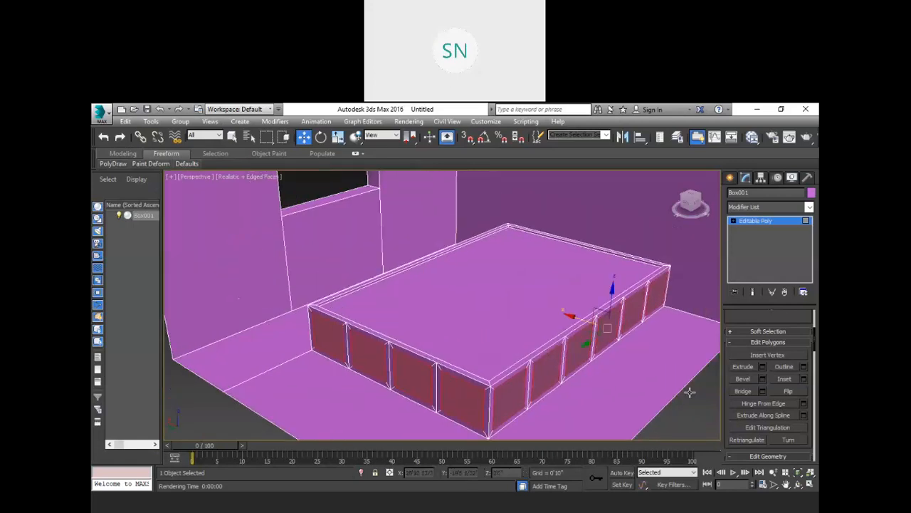
# - Bevel the inset side panels By Polygon with height -1" and outline about -3 2/32", and clear the selection
pyautogui.click(763, 381)
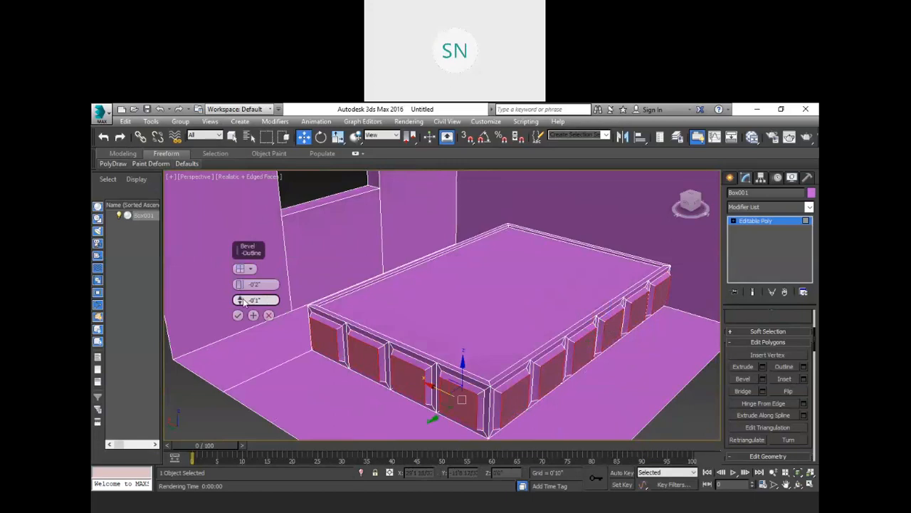
pyautogui.moveTo(242, 301); pyautogui.dragTo(214, 274)
pyautogui.write('-1')
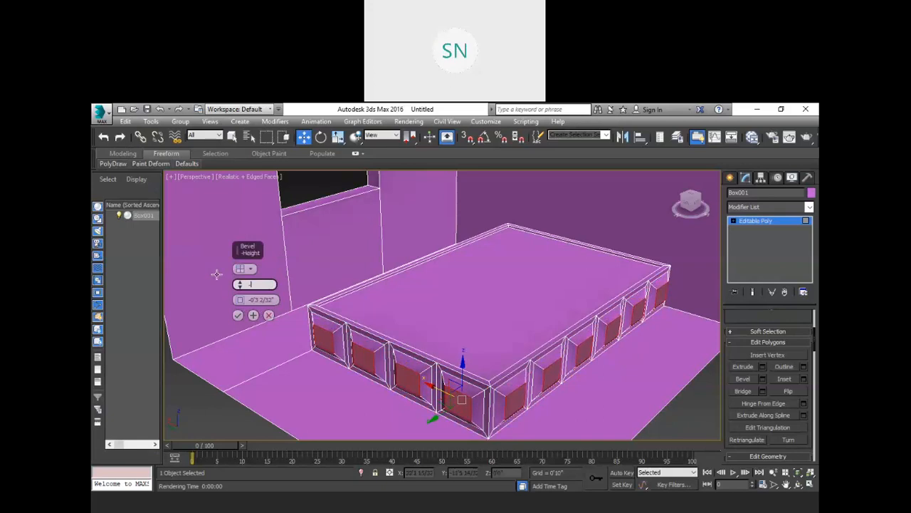
pyautogui.press('Return')
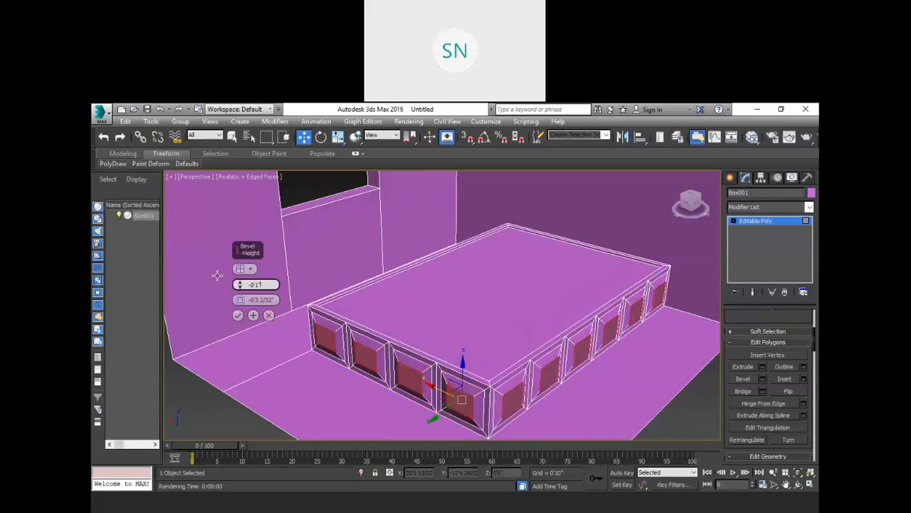
pyautogui.click(239, 316)
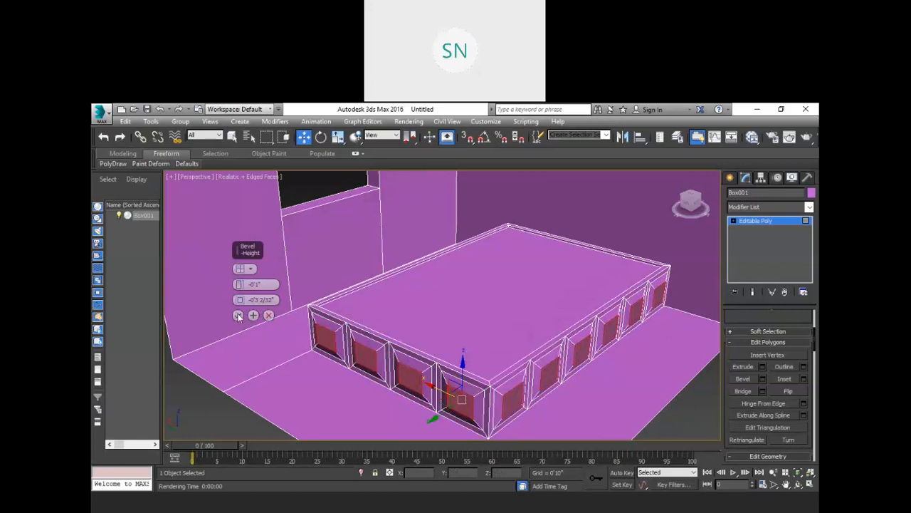
pyautogui.moveTo(504, 321); pyautogui.dragTo(486, 310, button='middle')
pyautogui.click(687, 399)
pyautogui.keyDown('alt'); pyautogui.moveTo(686, 400); pyautogui.dragTo(630, 372, button='middle'); pyautogui.keyUp('alt')
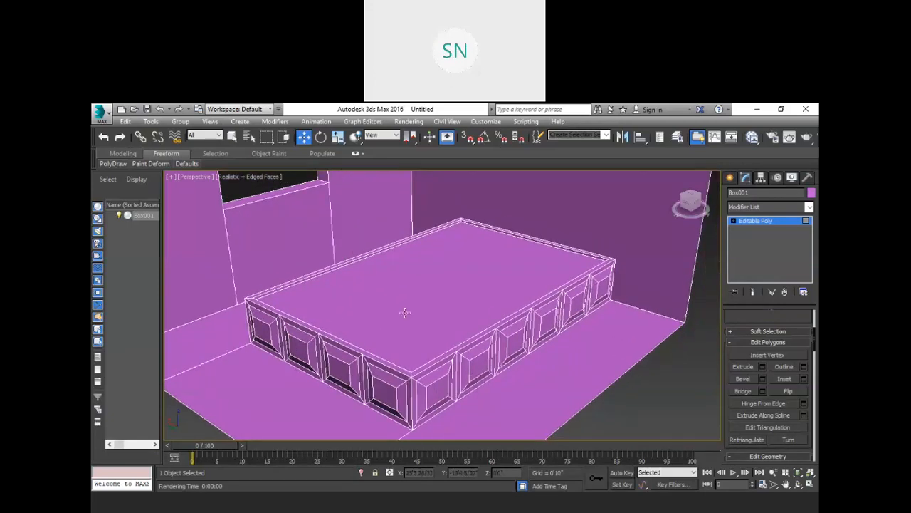
# - Move the back wall's free vertical edge and the floor's adjoining open edge outward, away from the window wall, to widen the room
pyautogui.scroll(-2, 405, 313)
pyautogui.moveTo(458, 299); pyautogui.dragTo(446, 323, button='middle')
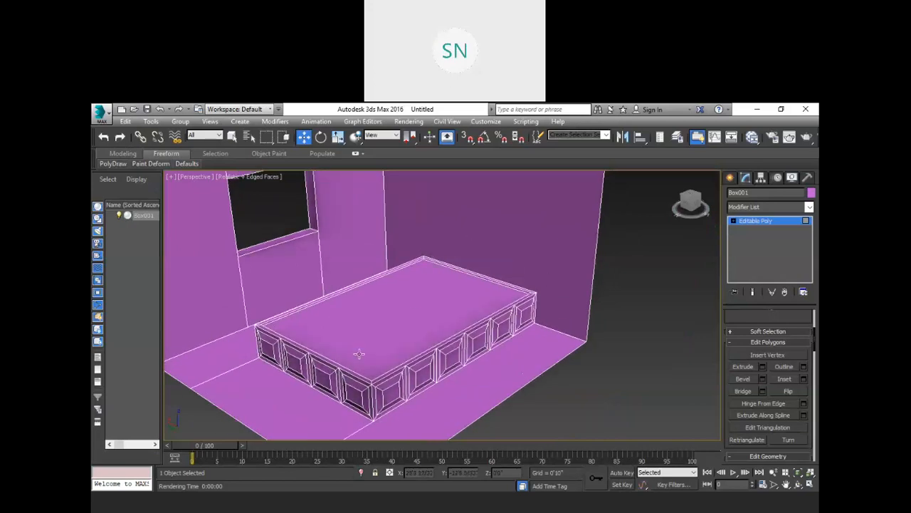
pyautogui.moveTo(360, 355); pyautogui.dragTo(372, 361, button='middle')
pyautogui.scroll(-3, 505, 366)
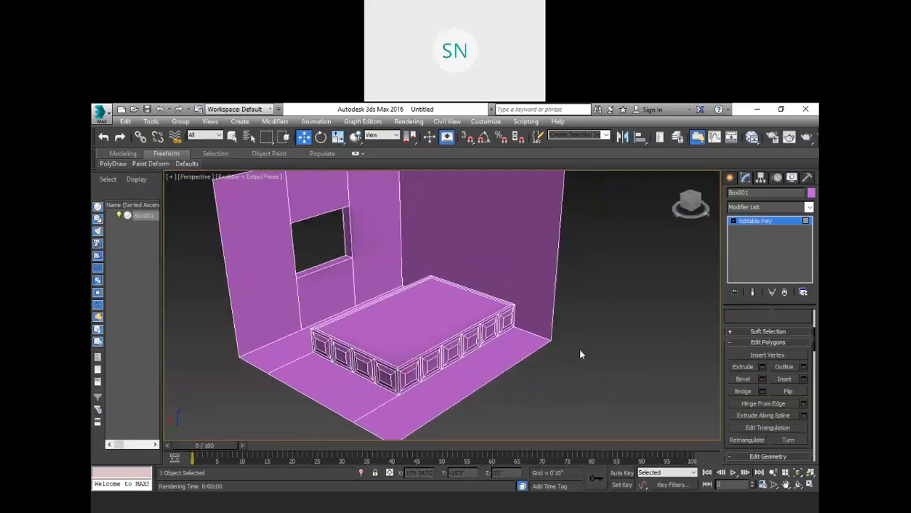
pyautogui.press('2')
pyautogui.click(557, 266)
pyautogui.keyDown('ctrl'); pyautogui.click(516, 363); pyautogui.keyUp('ctrl')
pyautogui.moveTo(490, 311); pyautogui.dragTo(573, 344)
pyautogui.click(669, 383)
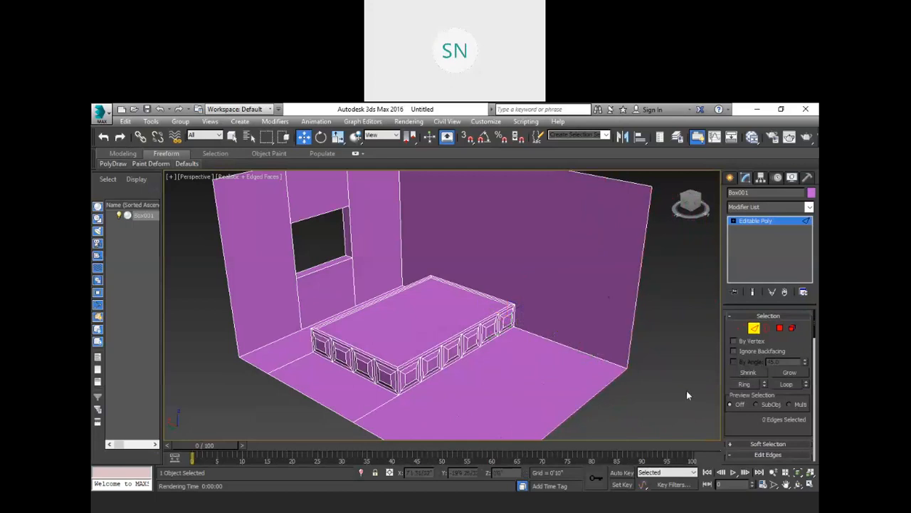
# - Select the back wall's two vertical edges and set Connect Edges between them to 2 segments
pyautogui.moveTo(660, 393)
pyautogui.keyDown('alt'); pyautogui.mouseDown(button='middle')
pyautogui.moveTo(671, 365)
pyautogui.moveTo(671, 389)
pyautogui.moveTo(666, 383)
pyautogui.mouseUp(button='middle'); pyautogui.keyUp('alt')
pyautogui.scroll(3, 668, 377)
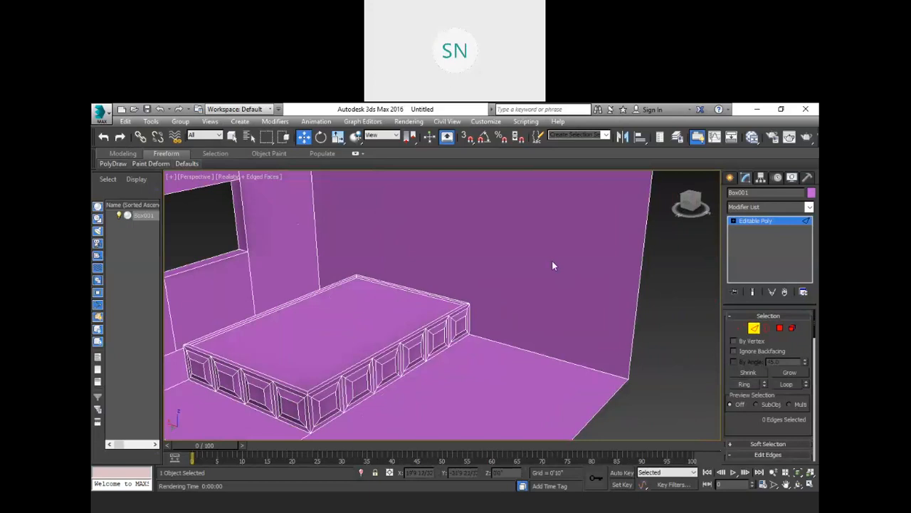
pyautogui.keyDown('alt'); pyautogui.moveTo(552, 261); pyautogui.dragTo(365, 194, button='middle'); pyautogui.keyUp('alt')
pyautogui.scroll(-2, 556, 311)
pyautogui.click(361, 195)
pyautogui.keyDown('ctrl'); pyautogui.click(609, 275); pyautogui.keyUp('ctrl')
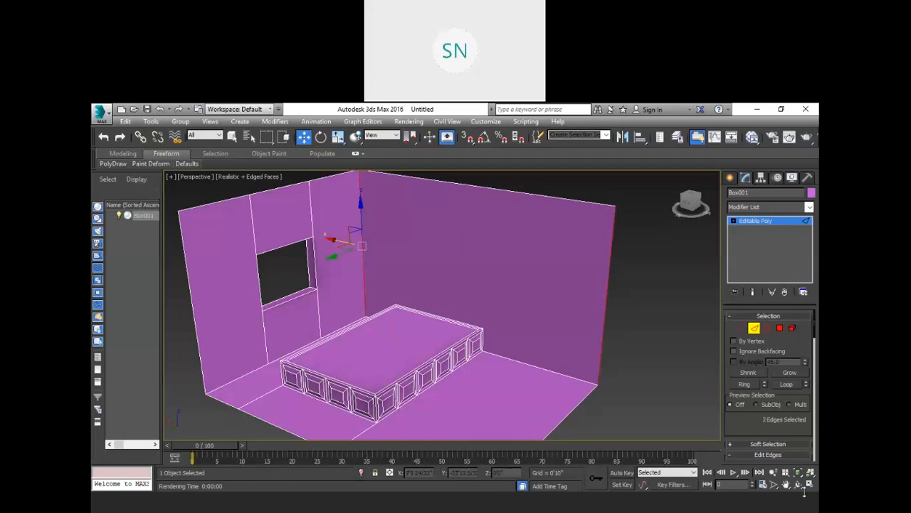
pyautogui.scroll(-3, 777, 416)
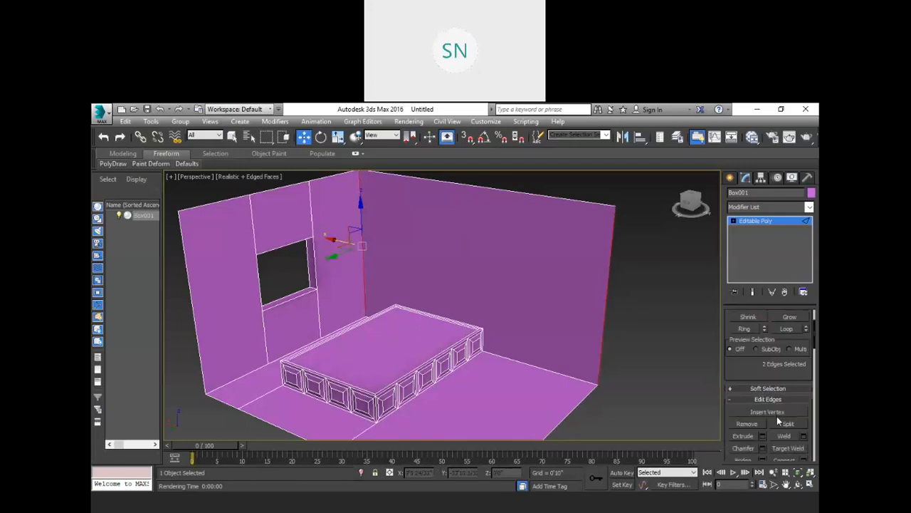
pyautogui.scroll(-2, 754, 395)
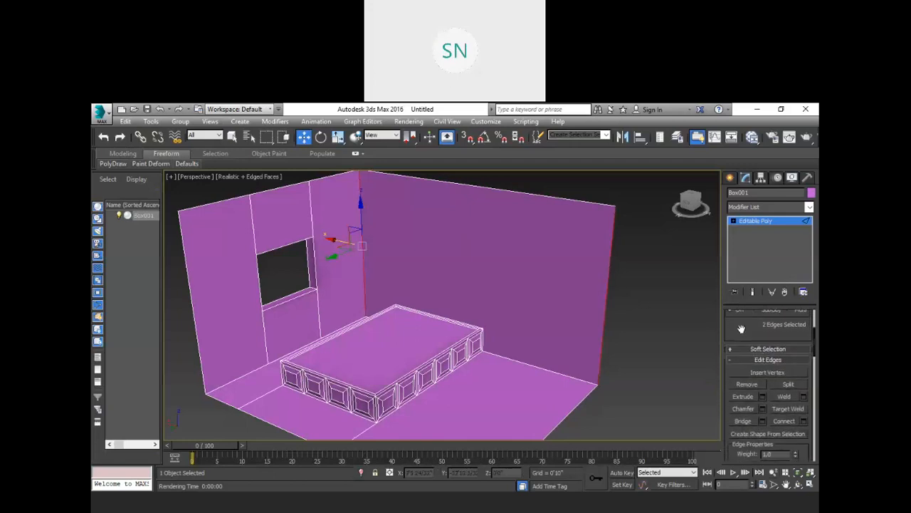
pyautogui.click(804, 418)
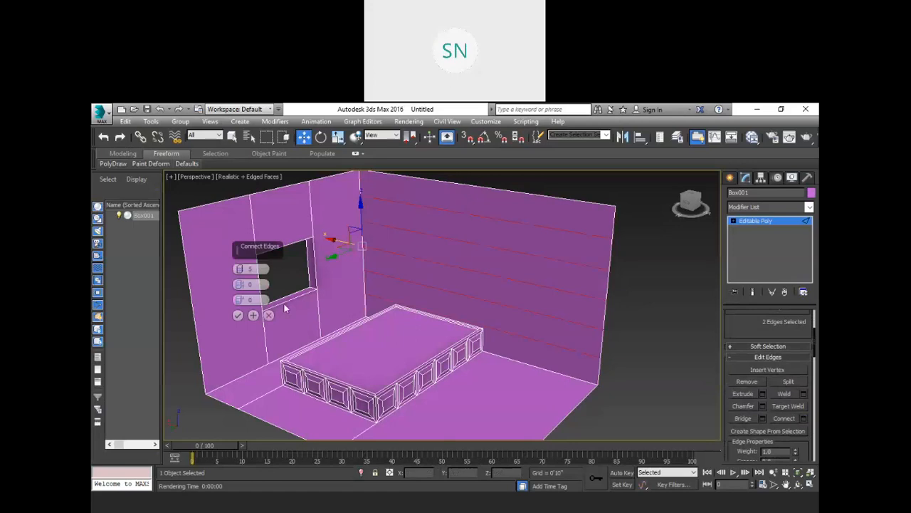
pyautogui.rightClick(240, 269)
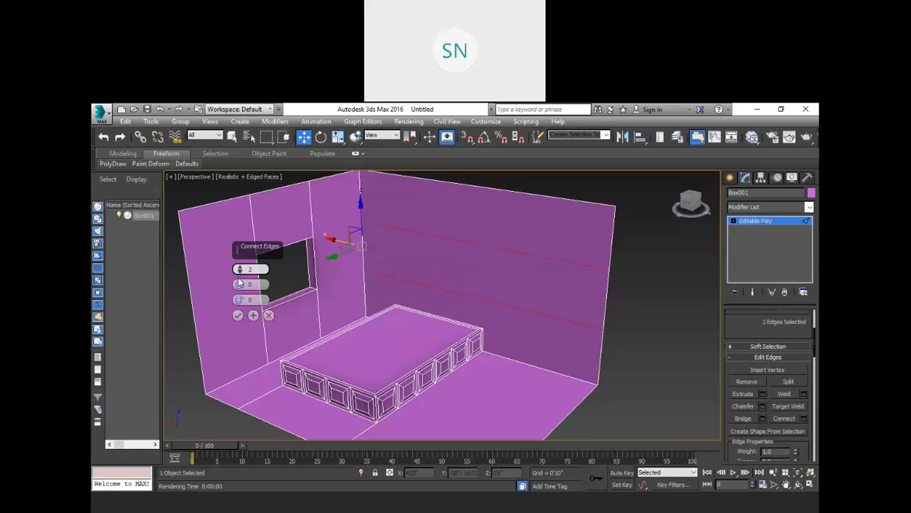
# - Set the connect pinch to -92 and slide to -1373, apply the narrow horizontal band on the back wall, and clear the selection
pyautogui.moveTo(239, 285); pyautogui.dragTo(327, 463)
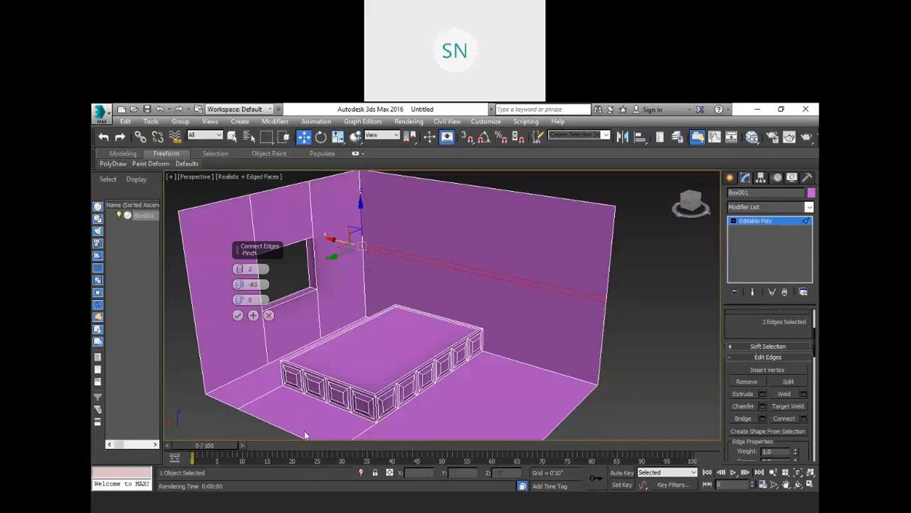
pyautogui.click(239, 304)
pyautogui.moveTo(252, 319); pyautogui.dragTo(419, 271)
pyautogui.scroll(3, 628, 388)
pyautogui.scroll(2, 559, 324)
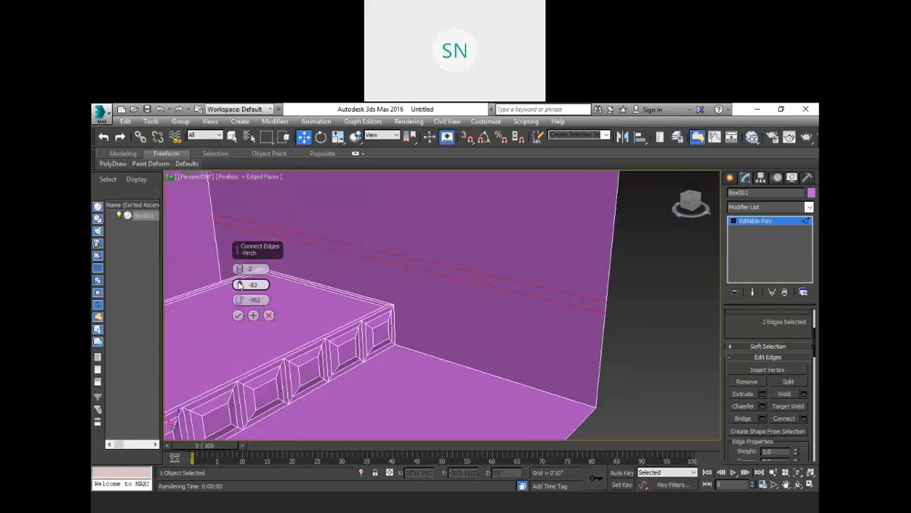
pyautogui.moveTo(239, 282); pyautogui.dragTo(215, 407)
pyautogui.moveTo(280, 386)
pyautogui.mouseDown()
pyautogui.moveTo(272, 495)
pyautogui.moveTo(262, 265)
pyautogui.moveTo(266, 391)
pyautogui.mouseUp()
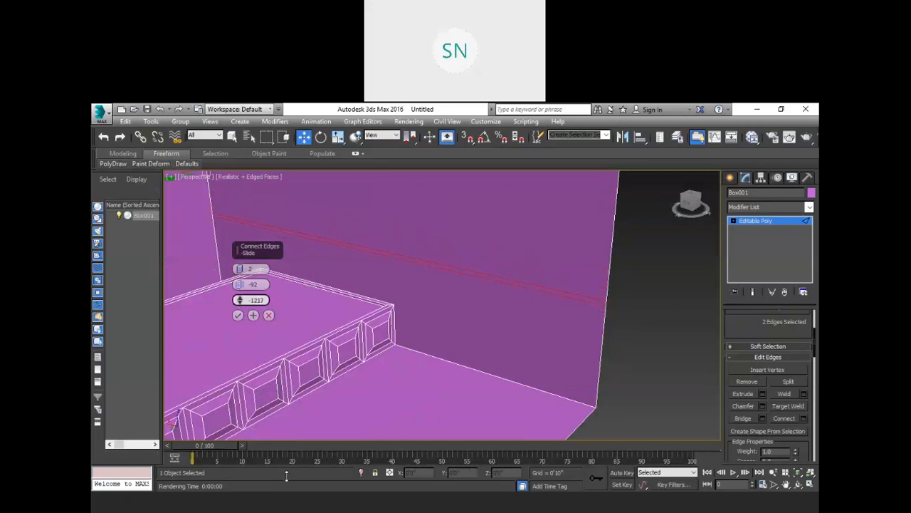
pyautogui.moveTo(297, 502); pyautogui.dragTo(304, 110)
pyautogui.moveTo(317, 391); pyautogui.dragTo(582, 252)
pyautogui.click(237, 315)
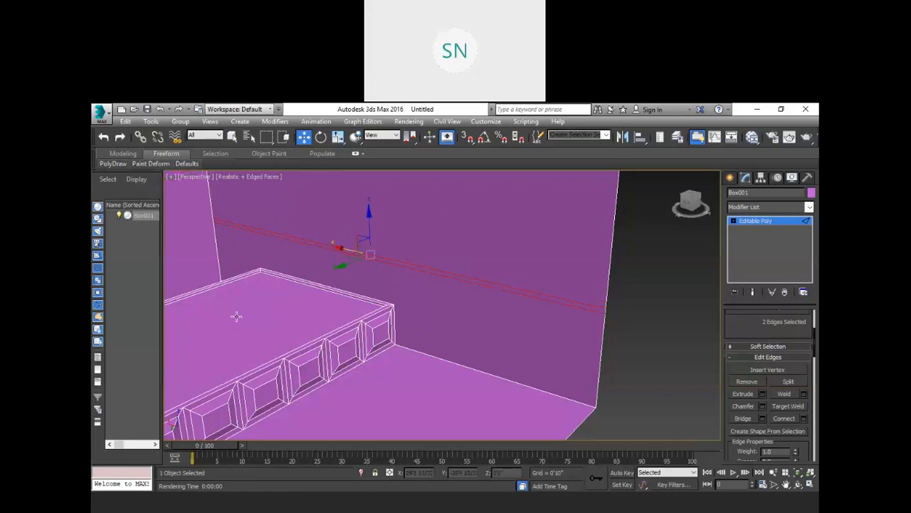
pyautogui.click(659, 296)
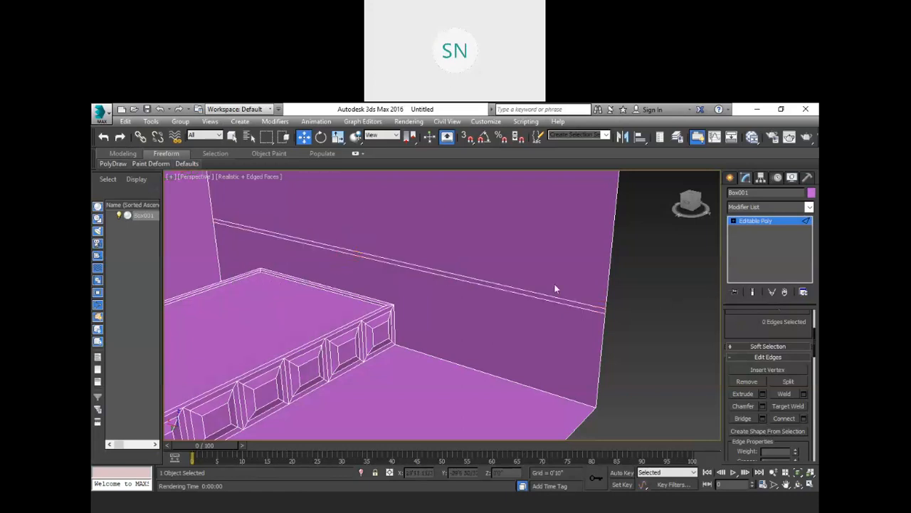
# - Select the band's two long horizontal edges and set Connect Edges to 1 segment with pinch 0 and slide 0
pyautogui.click(524, 292)
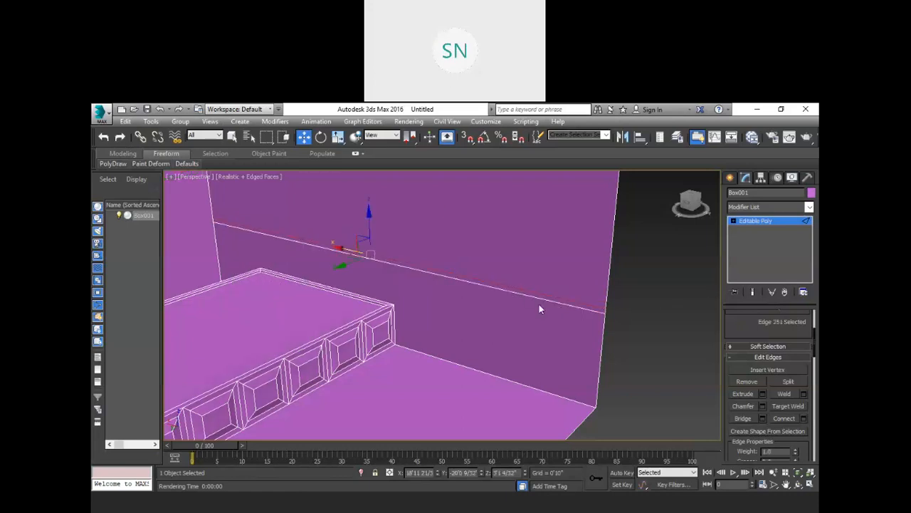
pyautogui.click(802, 418)
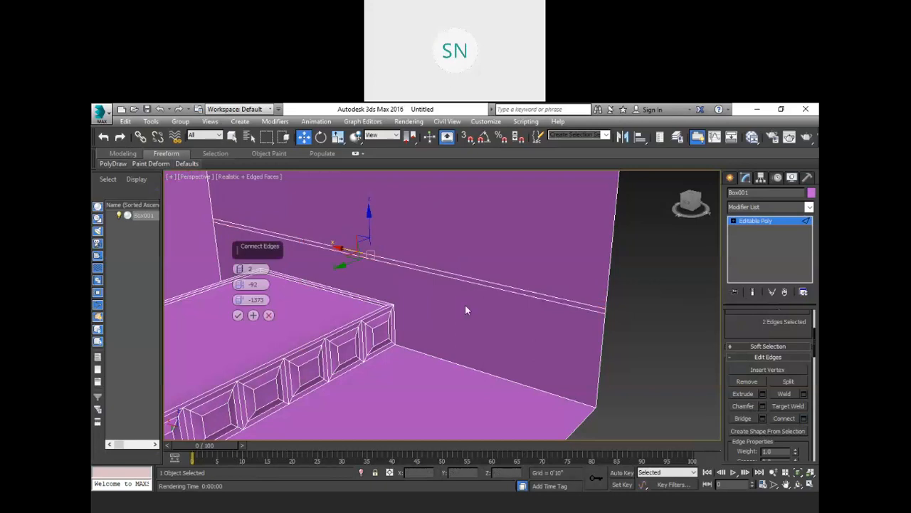
pyautogui.click(239, 271)
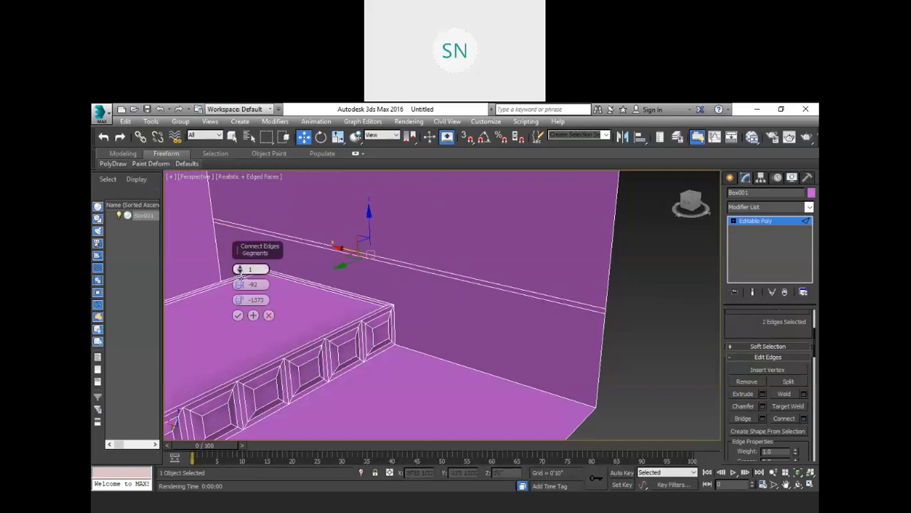
pyautogui.rightClick(240, 285)
pyautogui.rightClick(239, 300)
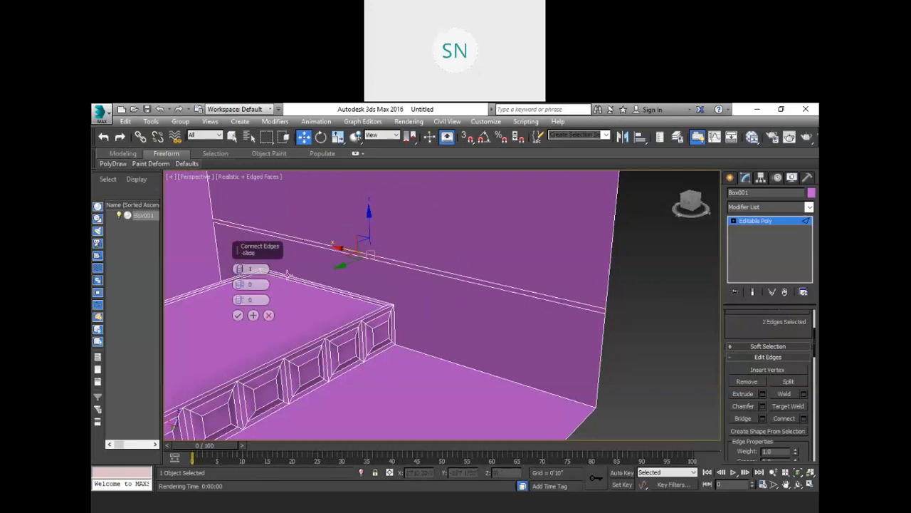
pyautogui.moveTo(239, 299); pyautogui.dragTo(355, 358)
pyautogui.moveTo(341, 267); pyautogui.dragTo(341, 266)
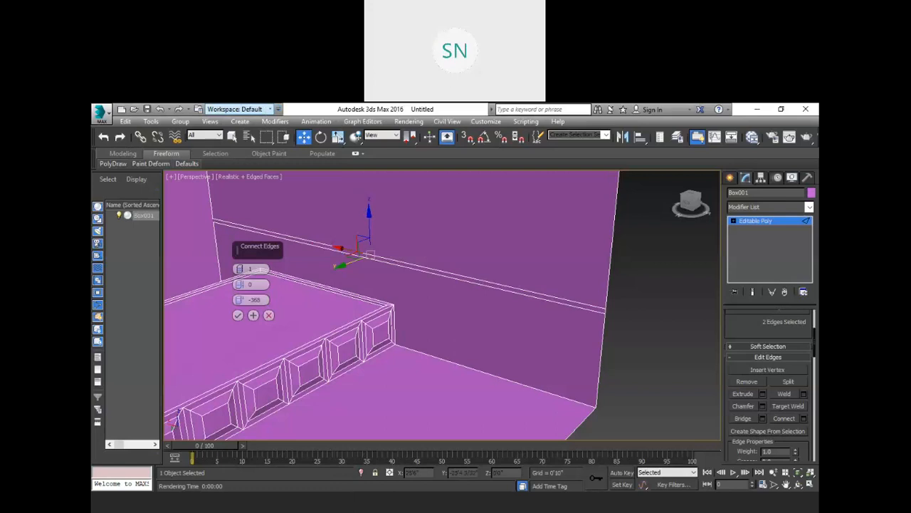
pyautogui.rightClick(240, 300)
# - Set the connecting edge's pinch to 5 and slide to 50, and apply it across the back wall's band
pyautogui.scroll(2, 369, 258)
pyautogui.scroll(2, 371, 260)
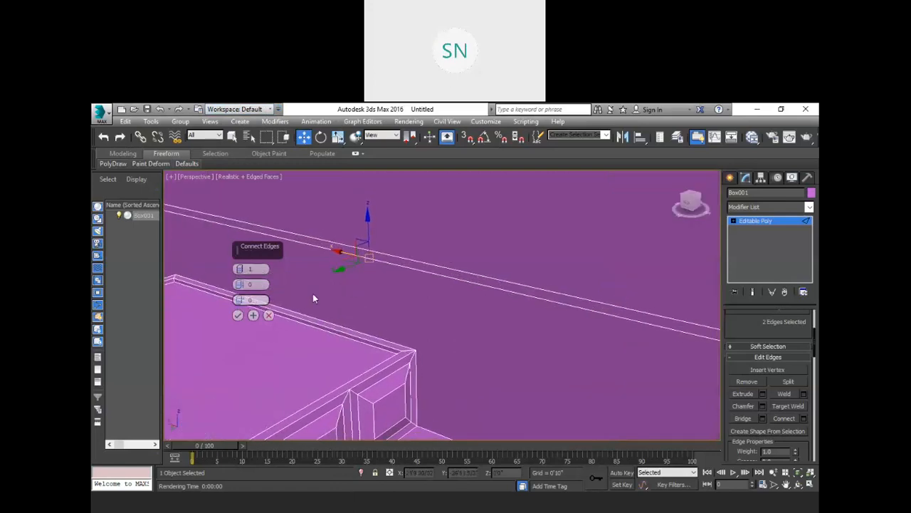
pyautogui.moveTo(239, 300); pyautogui.dragTo(215, 175)
pyautogui.scroll(-5, 448, 294)
pyautogui.scroll(5, 449, 294)
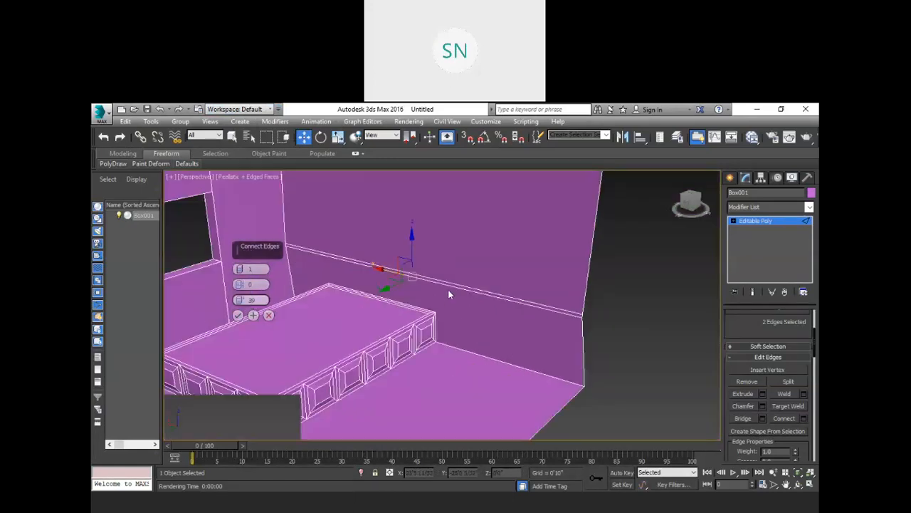
pyautogui.scroll(-4, 507, 312)
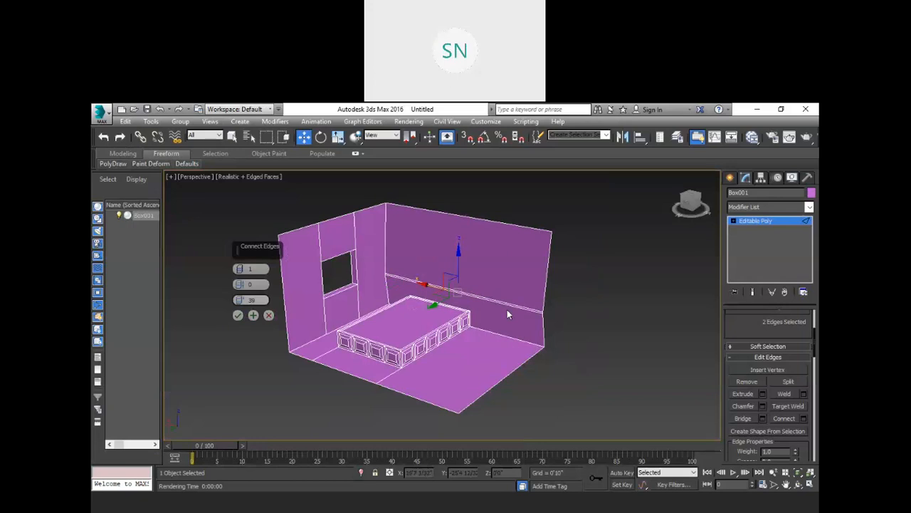
pyautogui.hotkey('ctrl', 'z')
pyautogui.scroll(4, 473, 298)
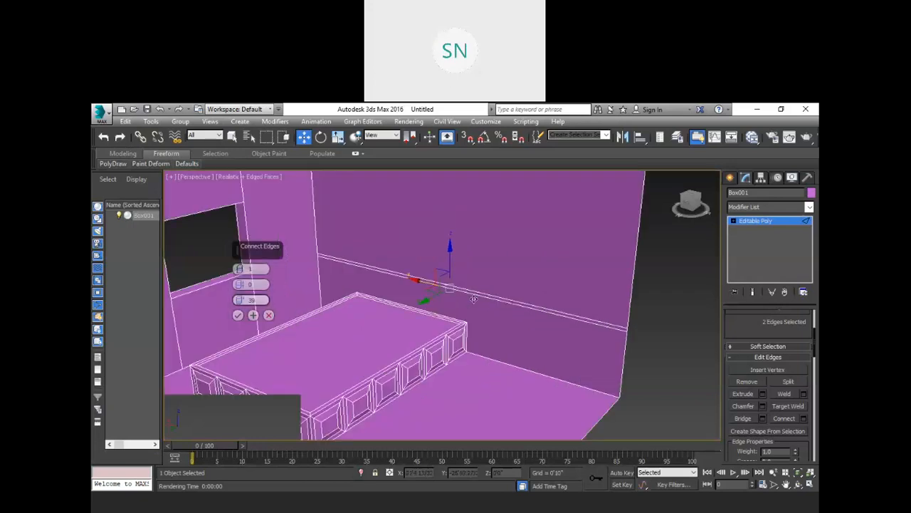
pyautogui.moveTo(239, 301); pyautogui.dragTo(241, 292)
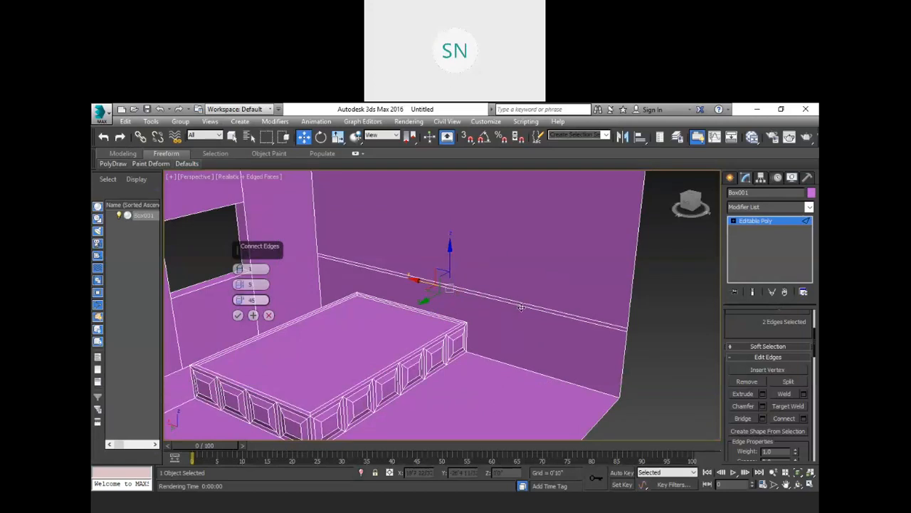
pyautogui.moveTo(539, 312); pyautogui.dragTo(541, 315, button='middle')
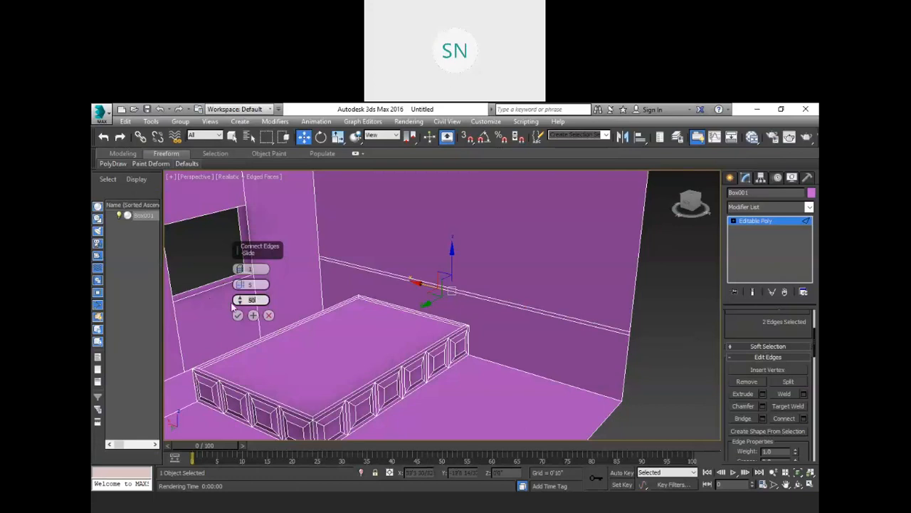
pyautogui.click(238, 316)
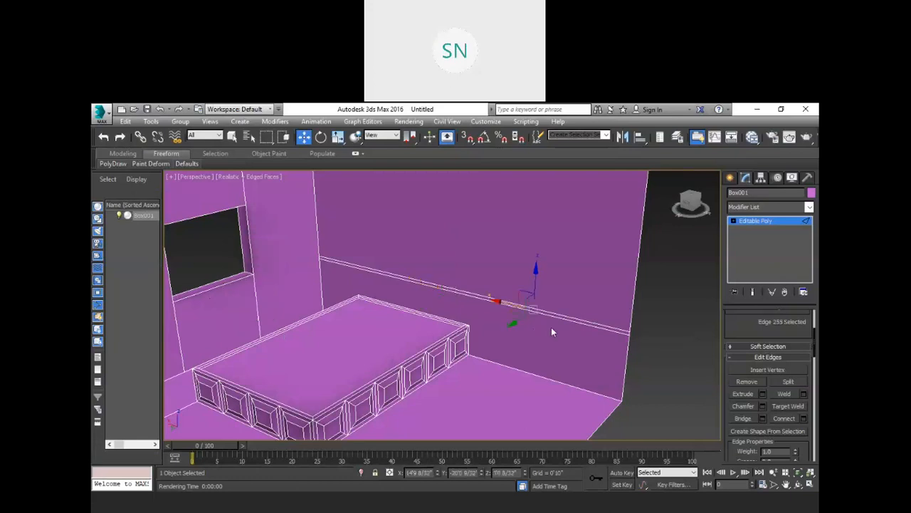
# - Extrude the band polygon nearest the wall's free end by -2'5 1/32" to form a shelf, and clear the selection
pyautogui.press('4')
pyautogui.scroll(5, 574, 334)
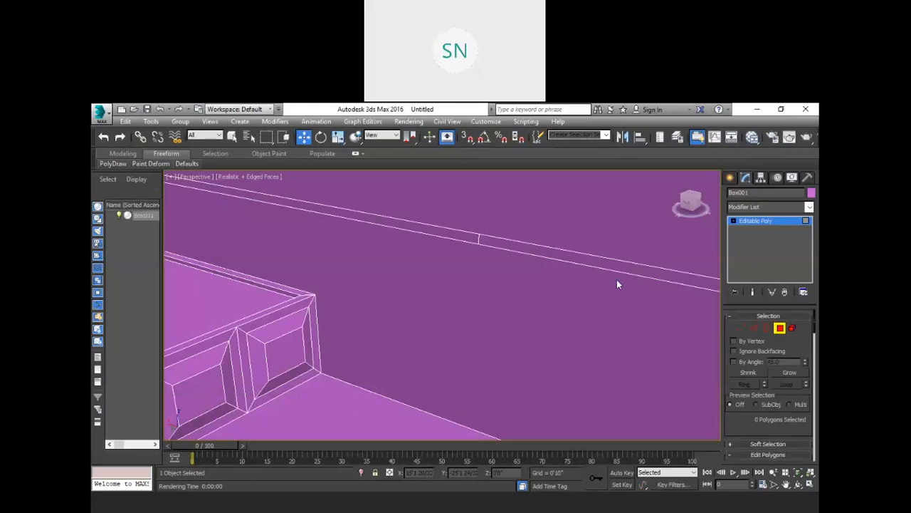
pyautogui.click(620, 268)
pyautogui.scroll(-5, 613, 285)
pyautogui.moveTo(631, 305); pyautogui.dragTo(559, 310, button='middle')
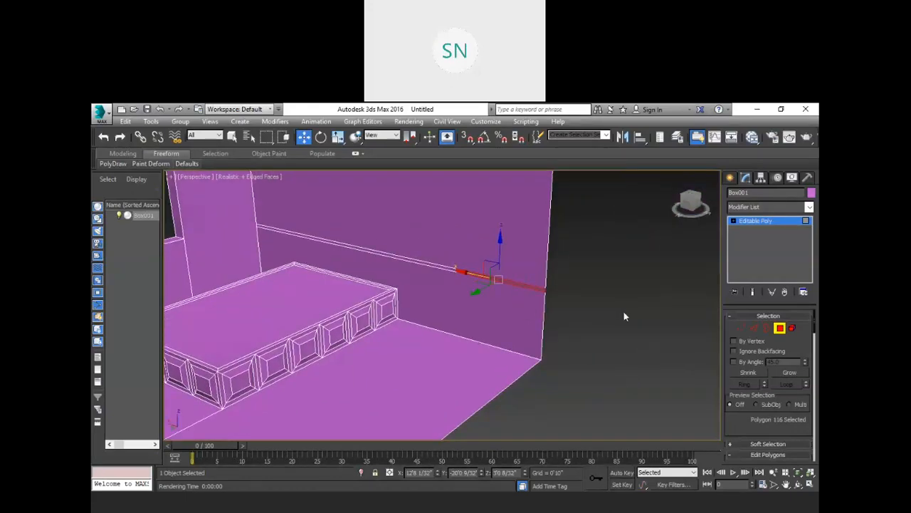
pyautogui.scroll(-3, 741, 406)
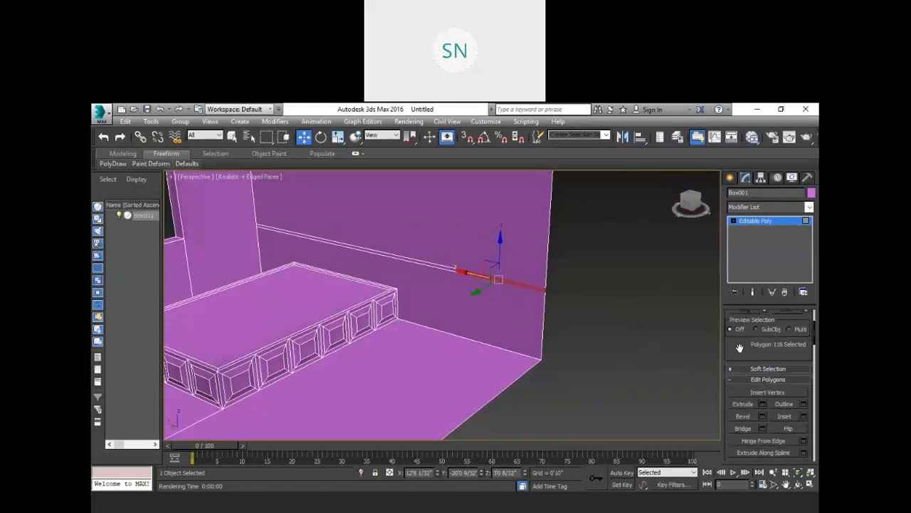
pyautogui.click(761, 403)
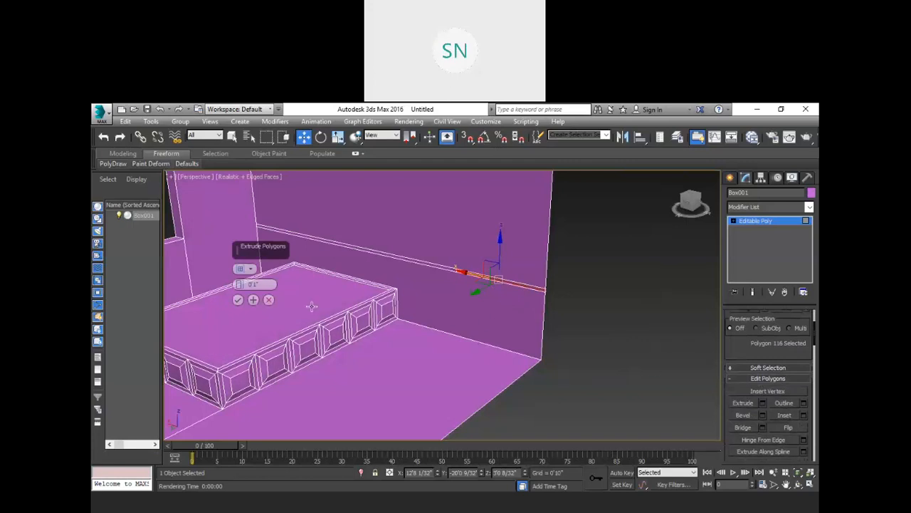
pyautogui.moveTo(239, 284); pyautogui.dragTo(224, 384)
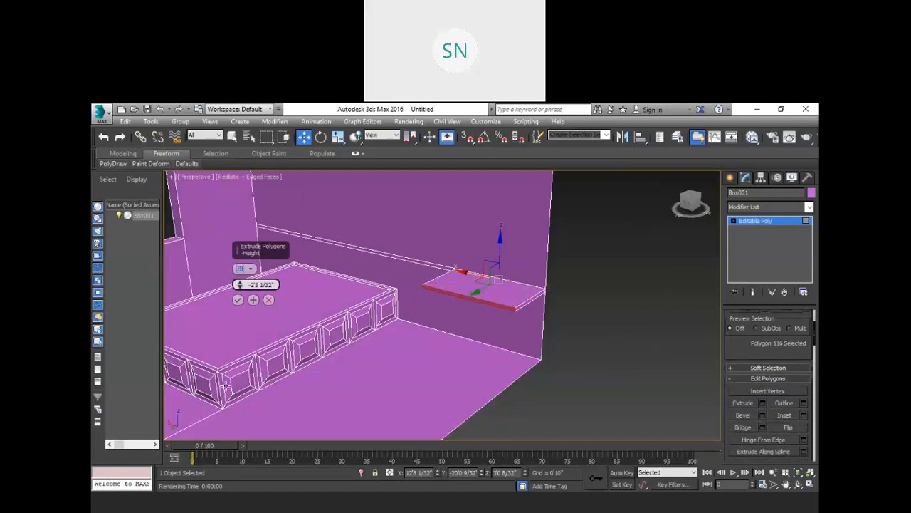
pyautogui.click(238, 300)
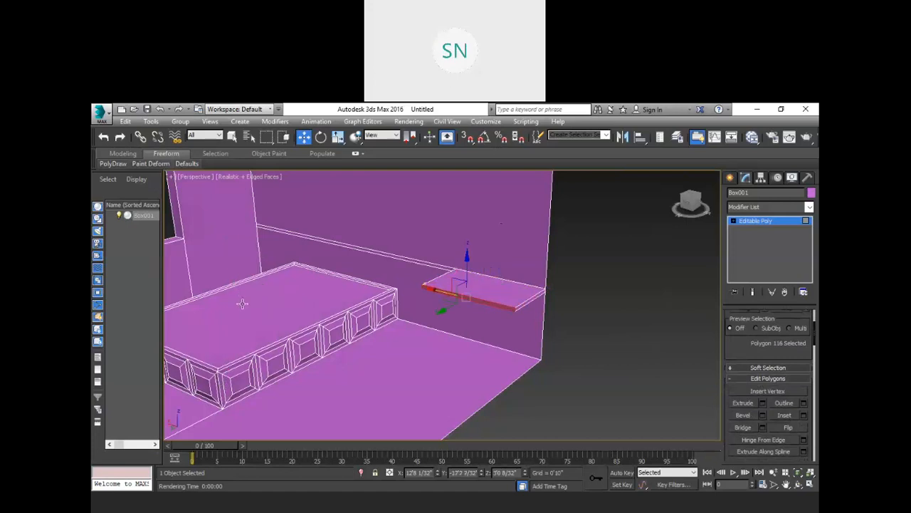
pyautogui.click(578, 339)
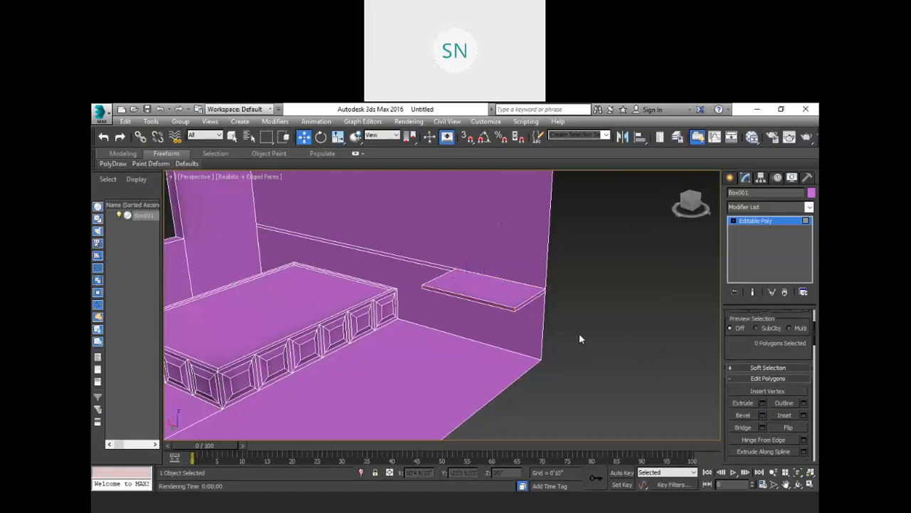
# - Connect the shelf underside's two short side edges with 1 segment, pinch 0 and slide 81, making a narrow strip along the front
pyautogui.keyDown('alt'); pyautogui.moveTo(583, 360); pyautogui.dragTo(498, 313, button='middle'); pyautogui.keyUp('alt')
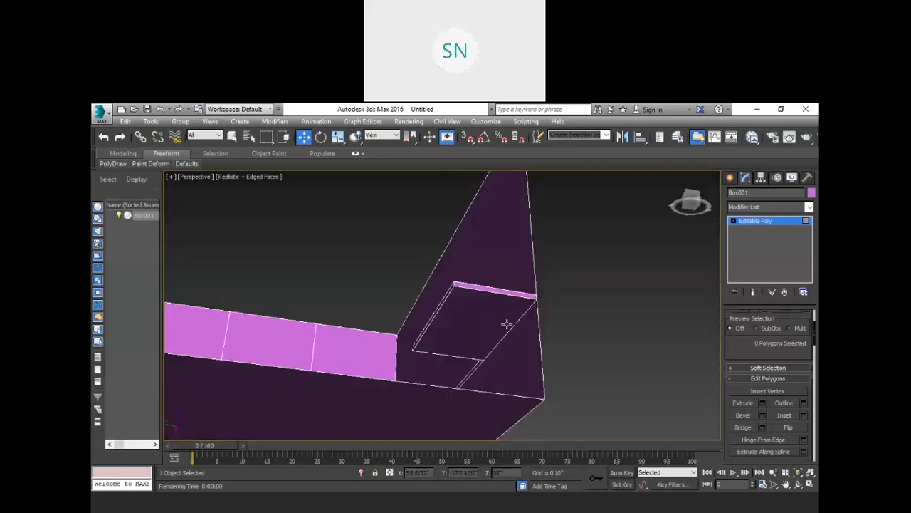
pyautogui.press('2')
pyautogui.click(427, 352)
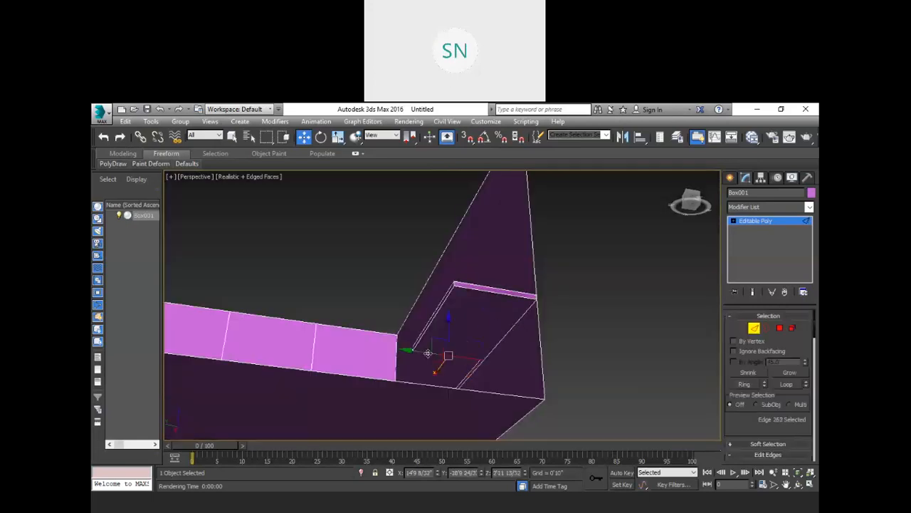
pyautogui.keyDown('ctrl'); pyautogui.click(462, 285); pyautogui.keyUp('ctrl')
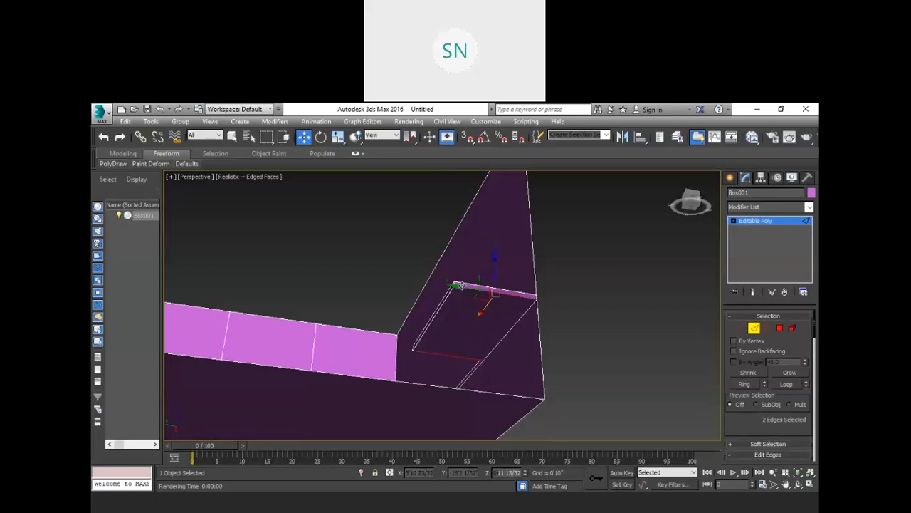
pyautogui.scroll(-2, 755, 426)
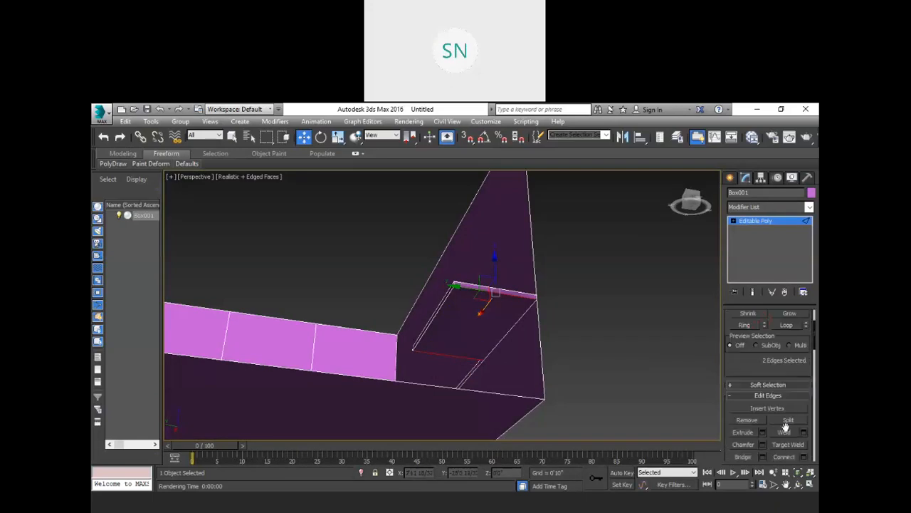
pyautogui.click(805, 457)
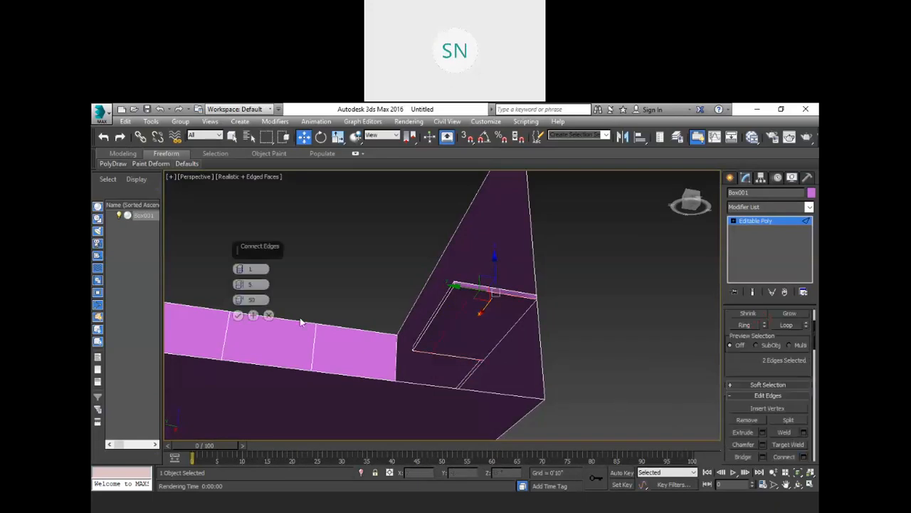
pyautogui.rightClick(239, 284)
pyautogui.moveTo(239, 301); pyautogui.dragTo(234, 238)
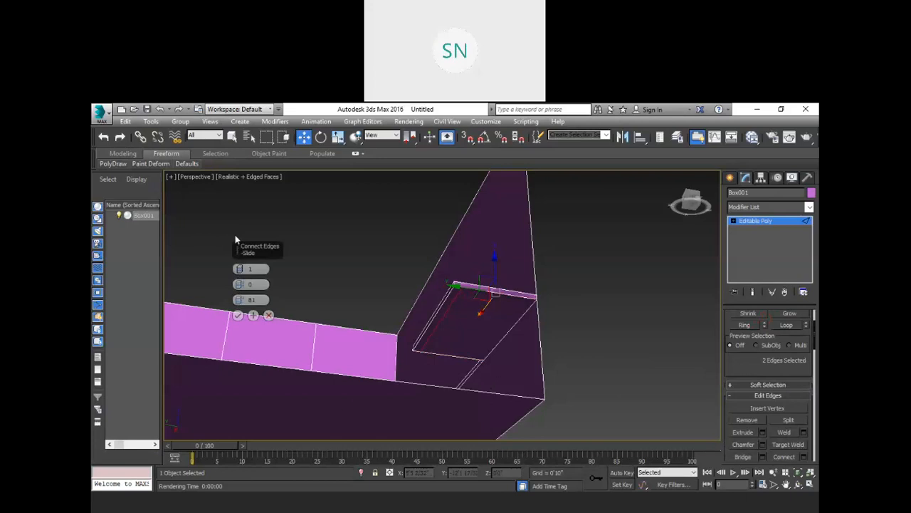
pyautogui.click(238, 315)
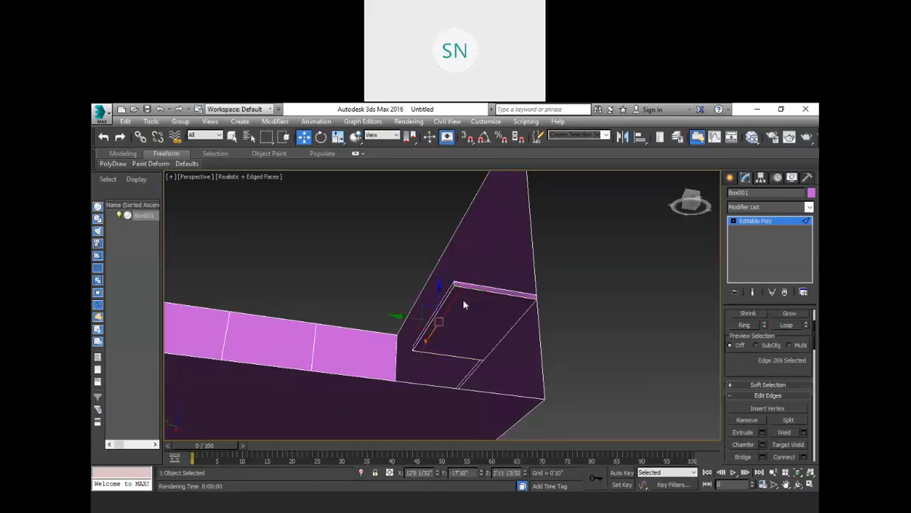
# - Connect the front strip's two long edges under the shelf with 2 segments, pinch 83 and slide 0, and clear the selection
pyautogui.scroll(5, 463, 299)
pyautogui.scroll(-5, 461, 300)
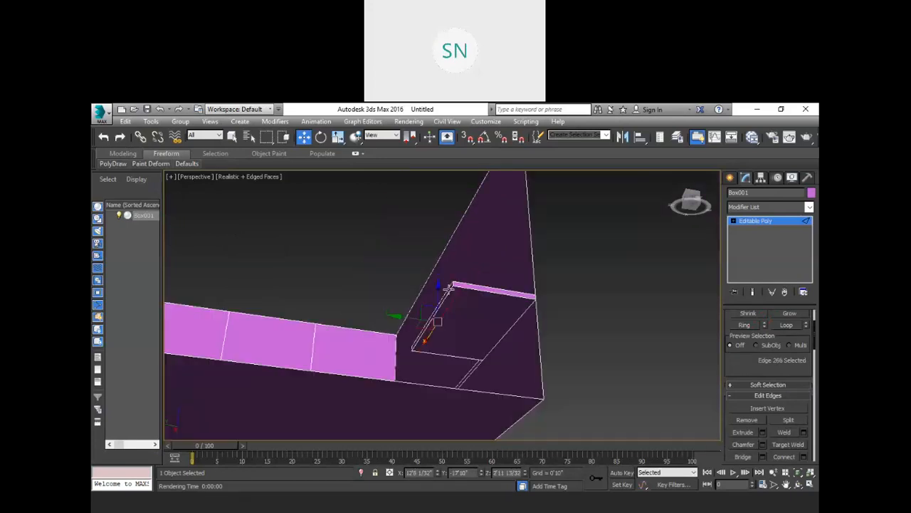
pyautogui.keyDown('ctrl'); pyautogui.click(449, 287); pyautogui.keyUp('ctrl')
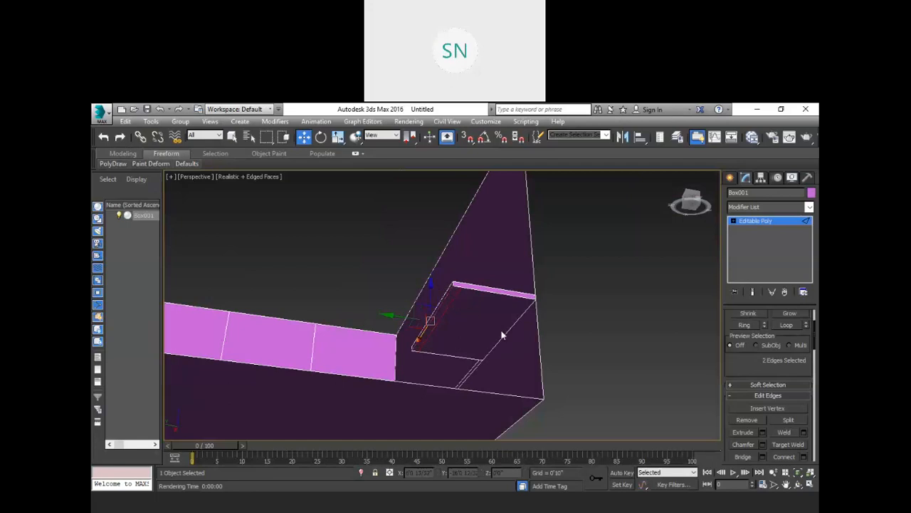
pyautogui.click(805, 456)
pyautogui.rightClick(239, 299)
pyautogui.click(239, 267)
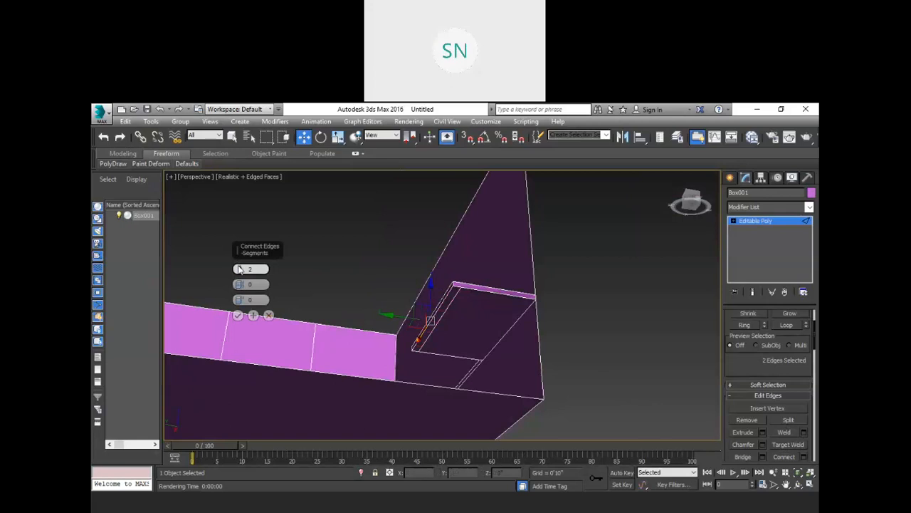
pyautogui.moveTo(238, 283); pyautogui.dragTo(235, 213)
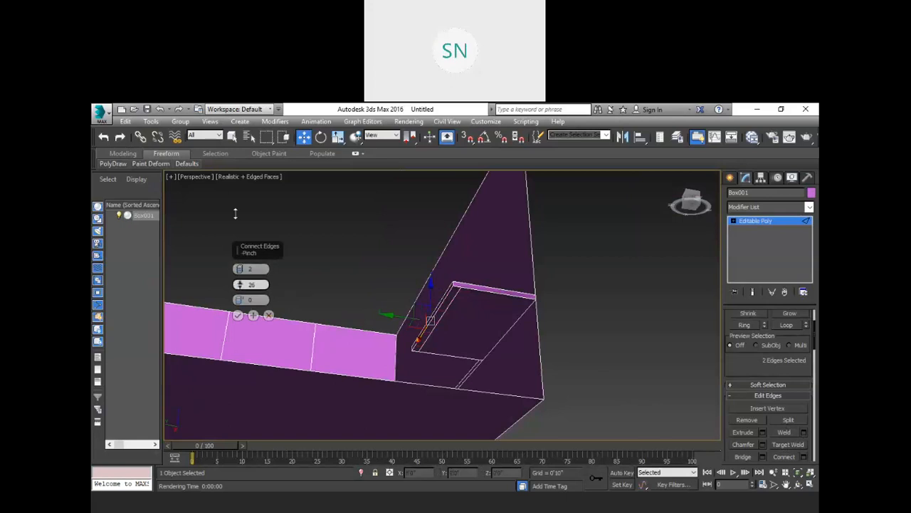
pyautogui.moveTo(222, 150); pyautogui.dragTo(202, 106)
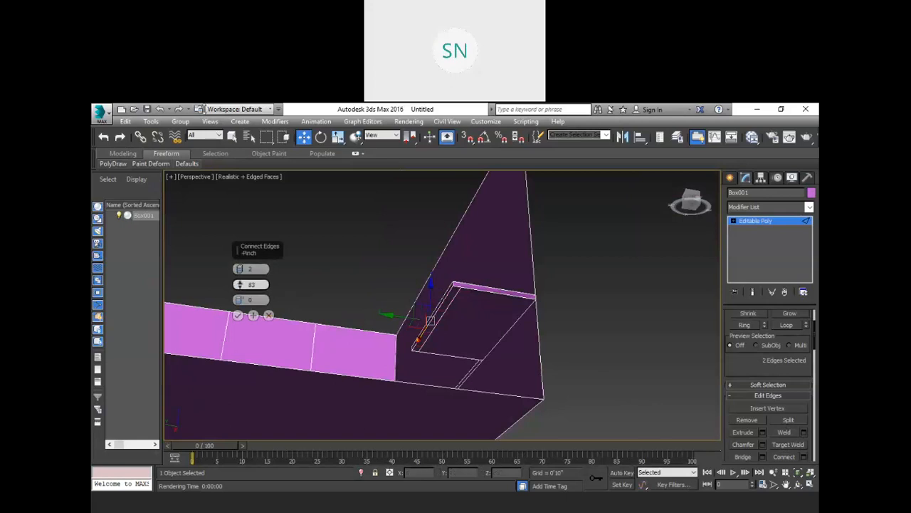
pyautogui.click(238, 315)
pyautogui.click(578, 321)
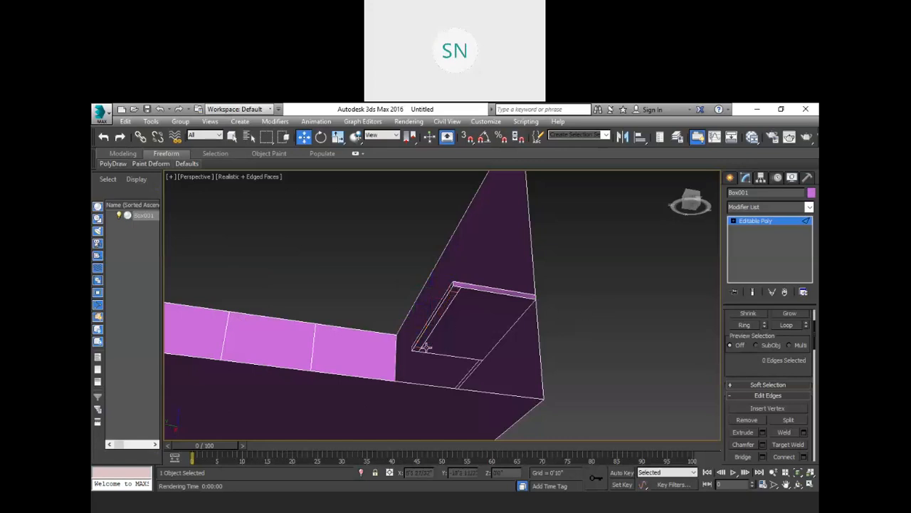
# - Extrude the two small corner polygons under the shelf's front edge down through the floor as legs, and clear the selection
pyautogui.scroll(5, 428, 349)
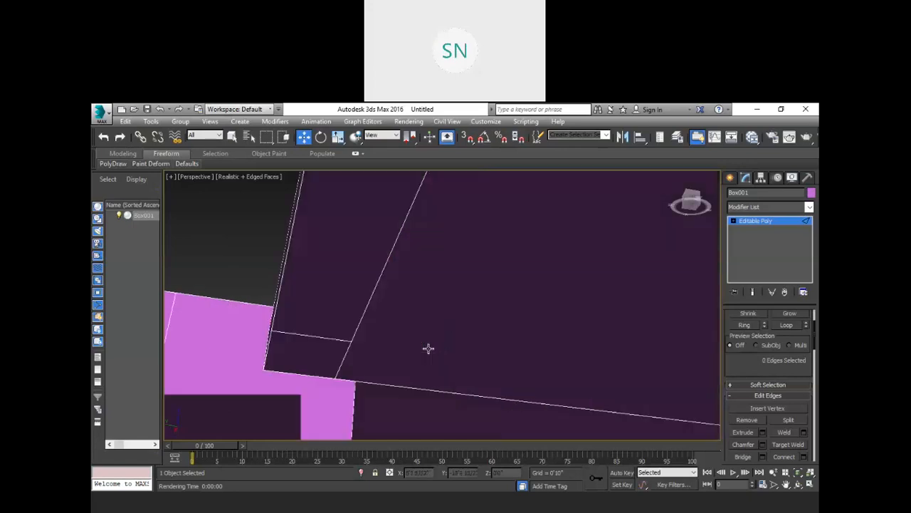
pyautogui.press('4')
pyautogui.click(298, 356)
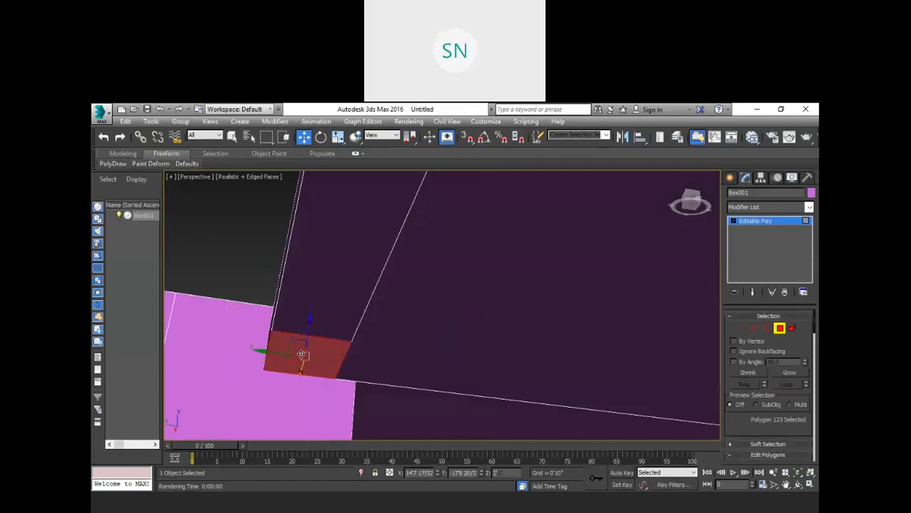
pyautogui.scroll(-5, 328, 332)
pyautogui.scroll(6, 336, 313)
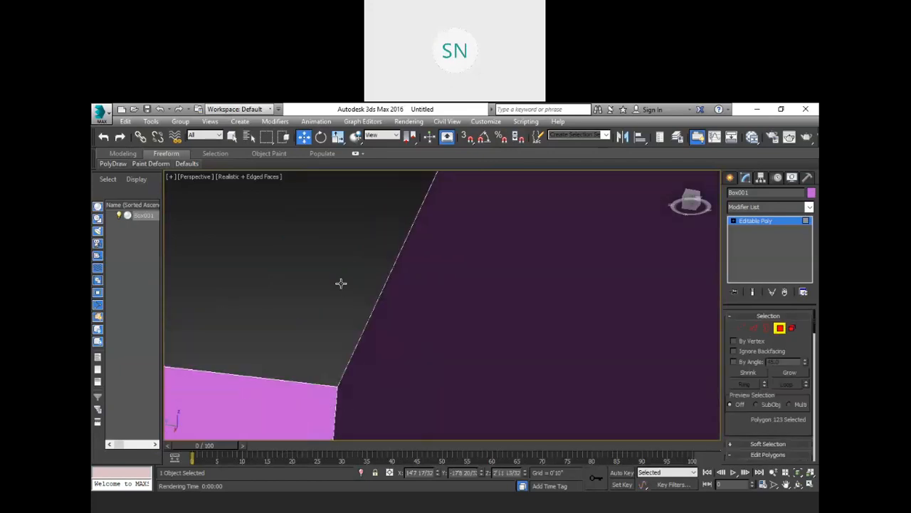
pyautogui.scroll(-4, 340, 289)
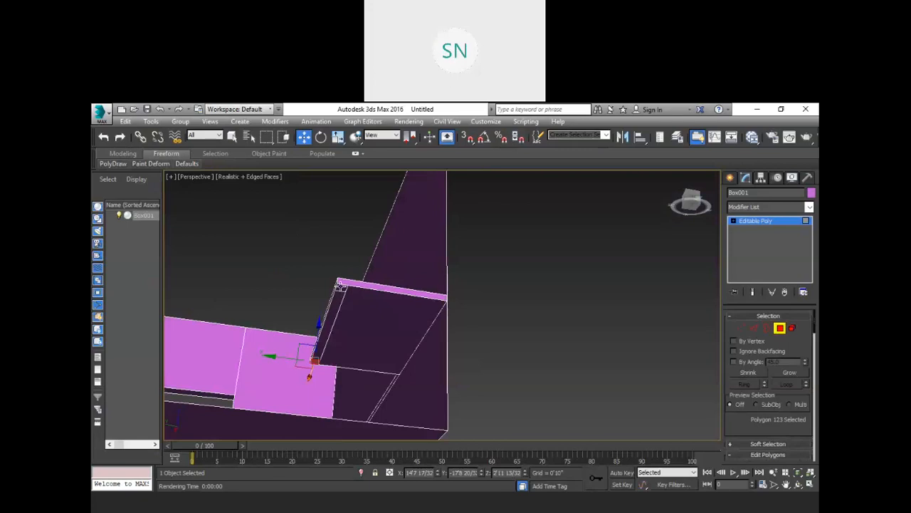
pyautogui.keyDown('ctrl'); pyautogui.click(340, 288); pyautogui.keyUp('ctrl')
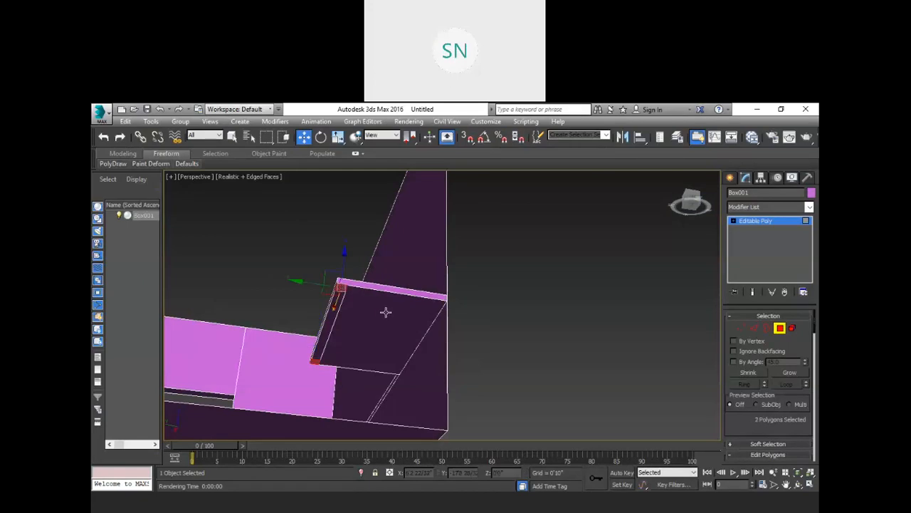
pyautogui.keyDown('alt'); pyautogui.moveTo(386, 316); pyautogui.dragTo(434, 386, button='middle'); pyautogui.keyUp('alt')
pyautogui.moveTo(506, 323)
pyautogui.mouseDown(button='middle')
pyautogui.moveTo(484, 264)
pyautogui.moveTo(502, 308)
pyautogui.mouseUp(button='middle')
pyautogui.scroll(-4, 487, 270)
pyautogui.moveTo(751, 427); pyautogui.dragTo(742, 348)
pyautogui.click(762, 398)
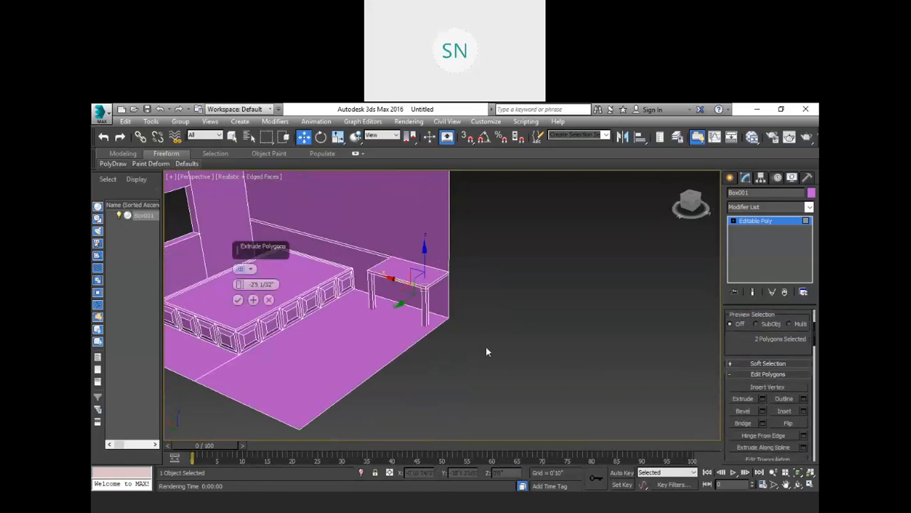
pyautogui.scroll(3, 453, 323)
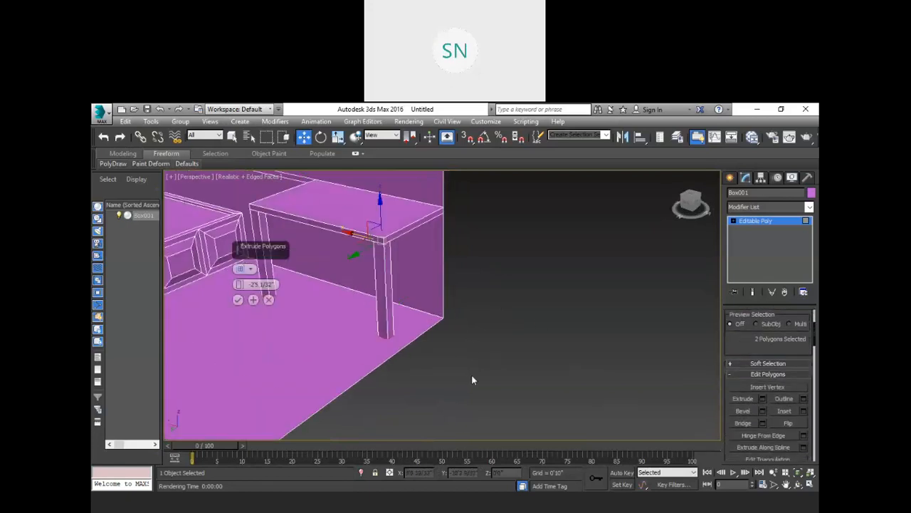
pyautogui.keyDown('alt'); pyautogui.moveTo(470, 382); pyautogui.dragTo(350, 351, button='middle'); pyautogui.keyUp('alt')
pyautogui.moveTo(239, 284); pyautogui.dragTo(243, 311)
pyautogui.click(237, 299)
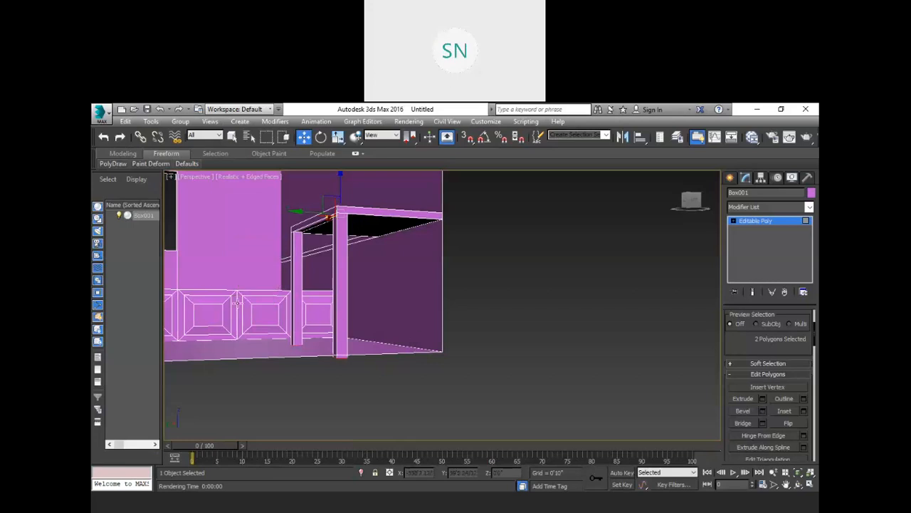
pyautogui.click(511, 324)
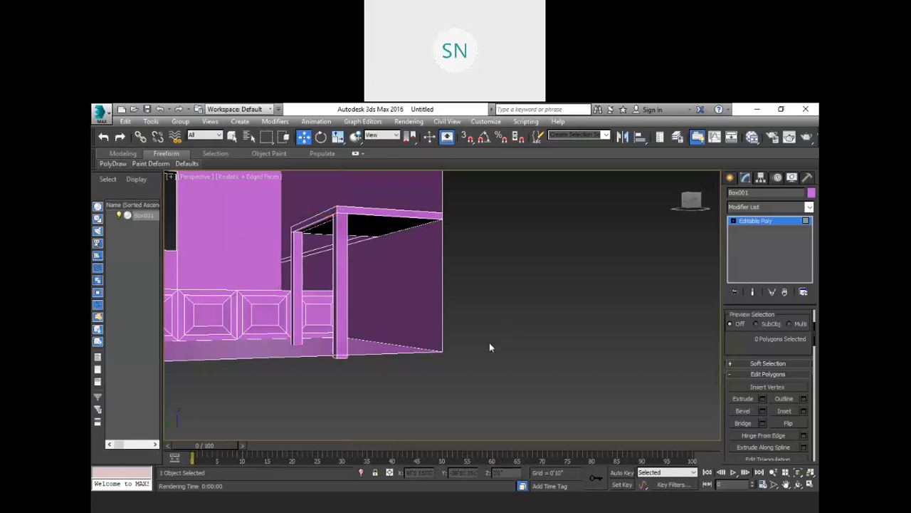
# - Connect the shelf underside's inner front edge and wall edge with 1 segment, pinch 83 and slide 0, and switch to polygon level
pyautogui.keyDown('alt'); pyautogui.moveTo(477, 360); pyautogui.dragTo(486, 342, button='middle'); pyautogui.keyUp('alt')
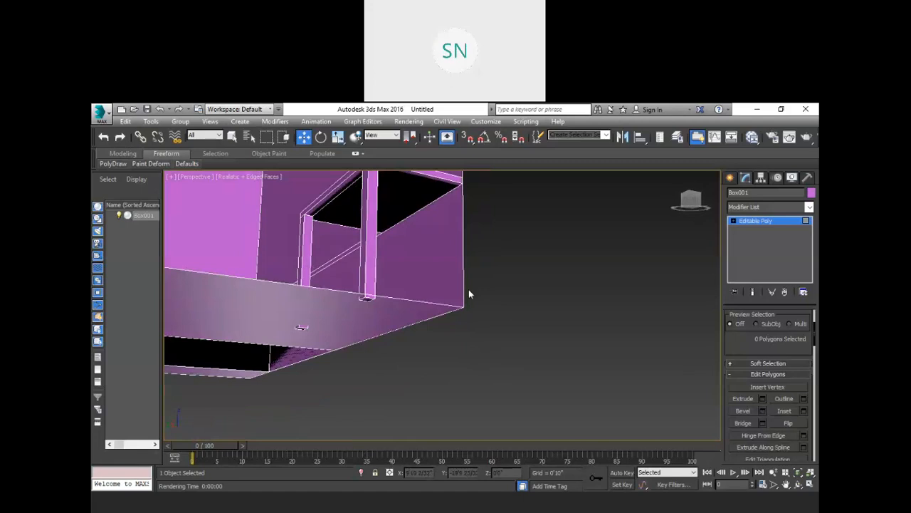
pyautogui.keyDown('alt'); pyautogui.moveTo(403, 219); pyautogui.dragTo(431, 250, button='middle'); pyautogui.keyUp('alt')
pyautogui.keyDown('alt'); pyautogui.moveTo(468, 311); pyautogui.dragTo(473, 299, button='middle'); pyautogui.keyUp('alt')
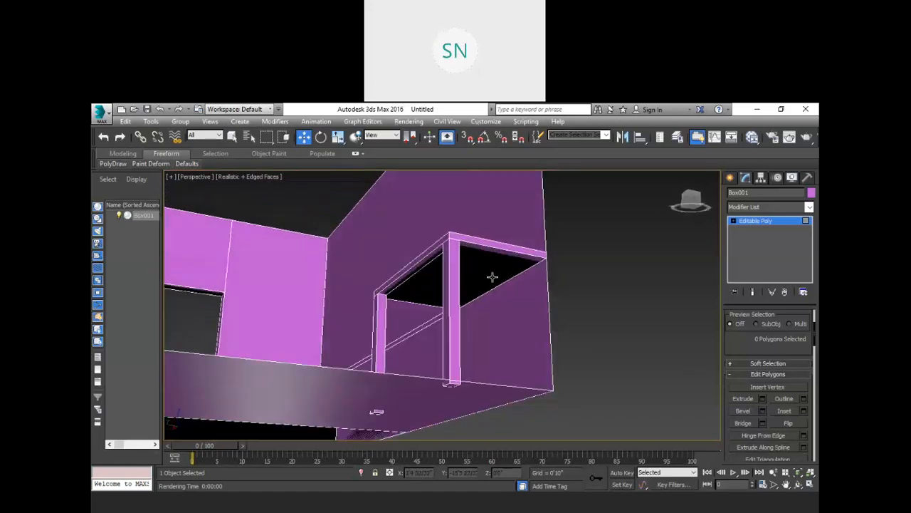
pyautogui.moveTo(482, 289)
pyautogui.keyDown('alt'); pyautogui.mouseDown(button='middle')
pyautogui.moveTo(469, 291)
pyautogui.moveTo(491, 291)
pyautogui.mouseUp(button='middle'); pyautogui.keyUp('alt')
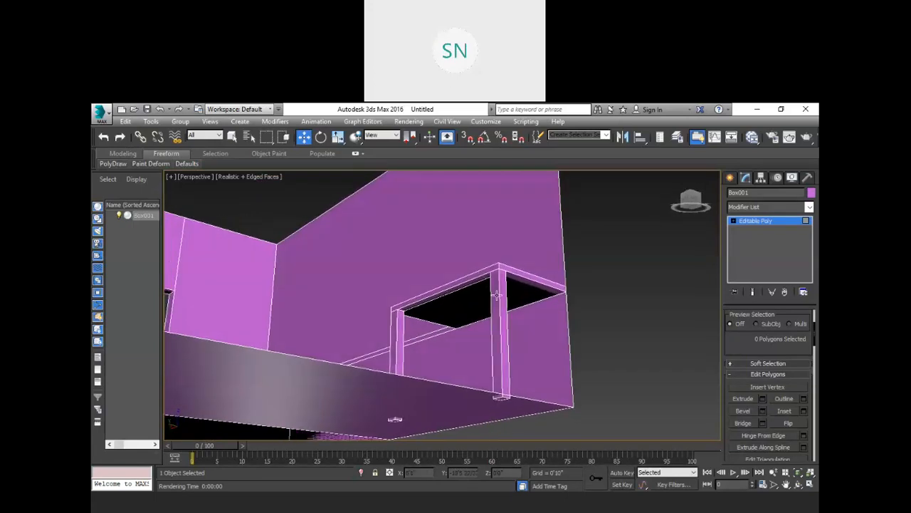
pyautogui.keyDown('alt'); pyautogui.moveTo(512, 310); pyautogui.dragTo(506, 306, button='middle'); pyautogui.keyUp('alt')
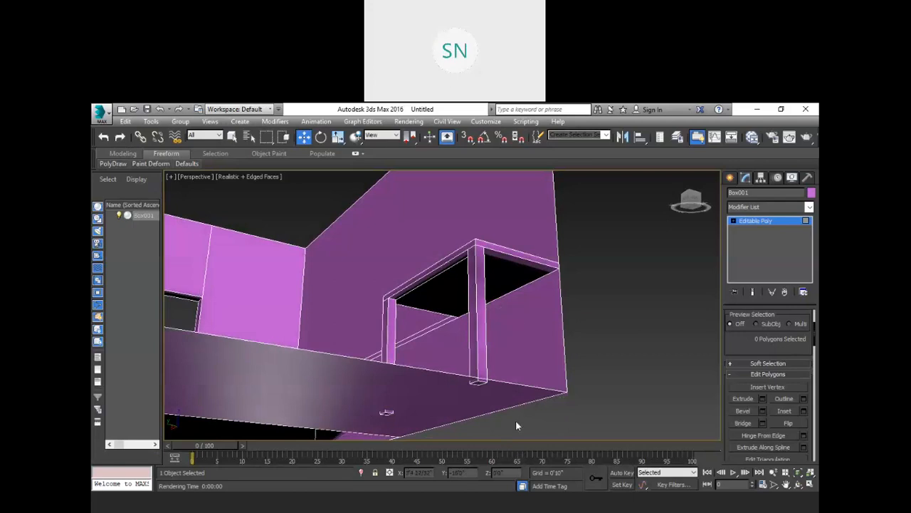
pyautogui.press('2')
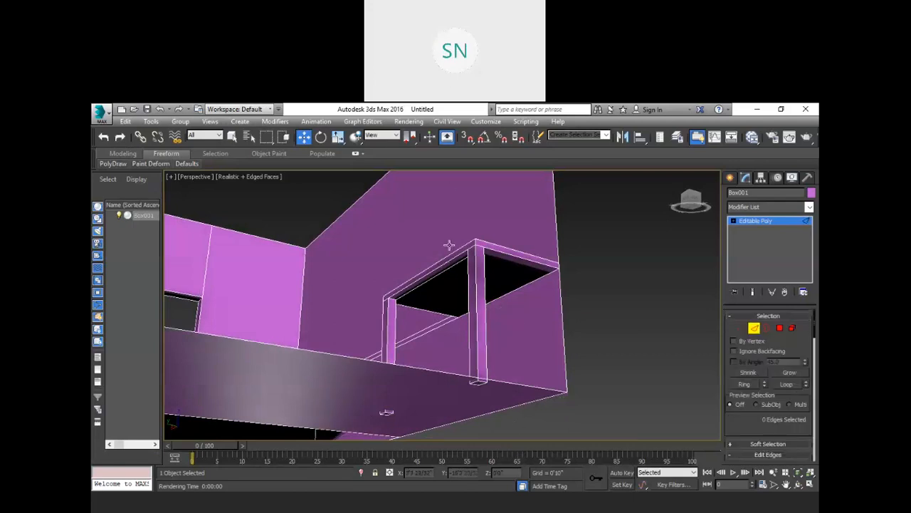
pyautogui.click(454, 266)
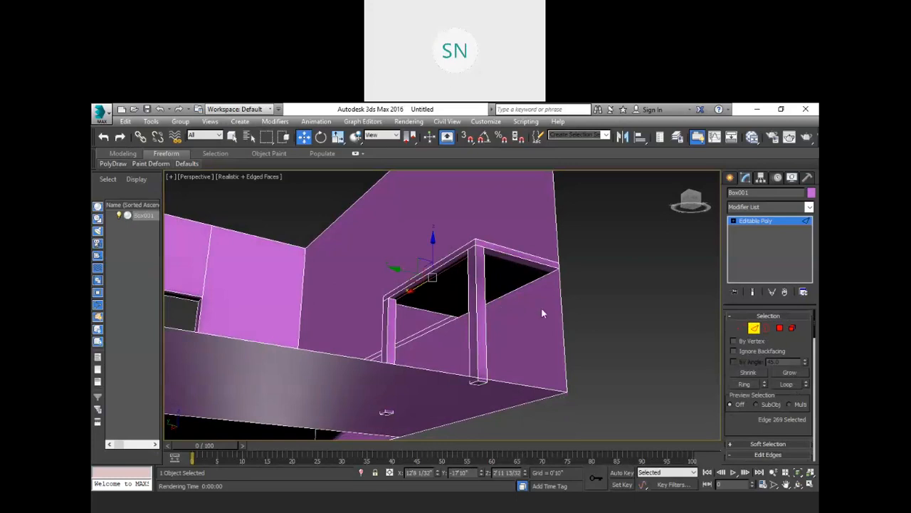
pyautogui.keyDown('ctrl'); pyautogui.click(538, 281); pyautogui.keyUp('ctrl')
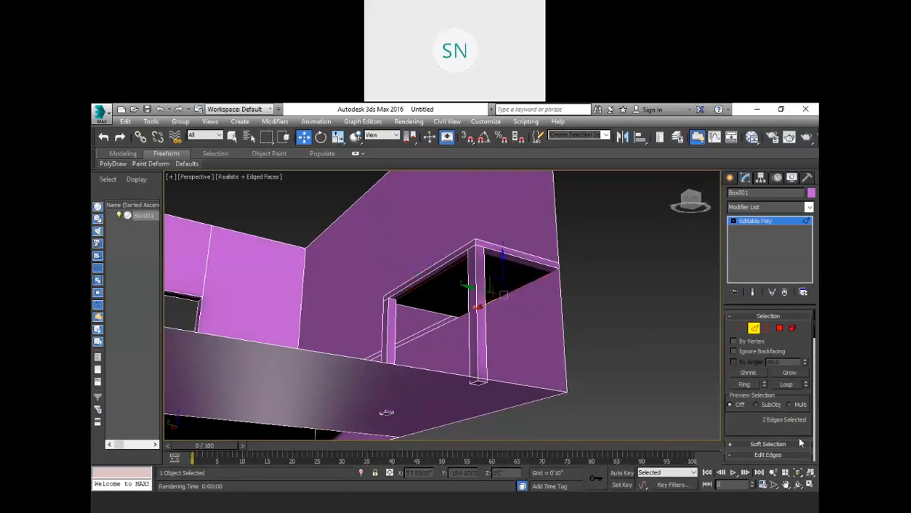
pyautogui.scroll(-3, 800, 436)
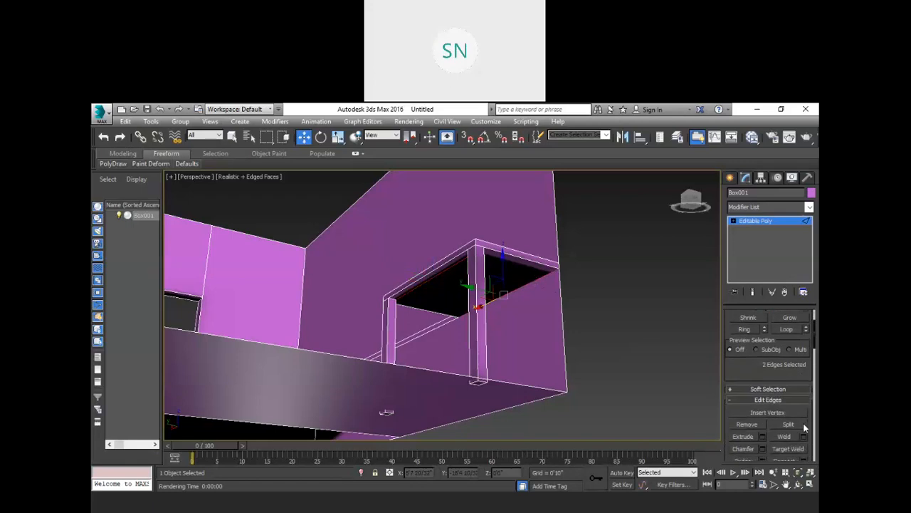
pyautogui.moveTo(758, 372); pyautogui.dragTo(758, 328)
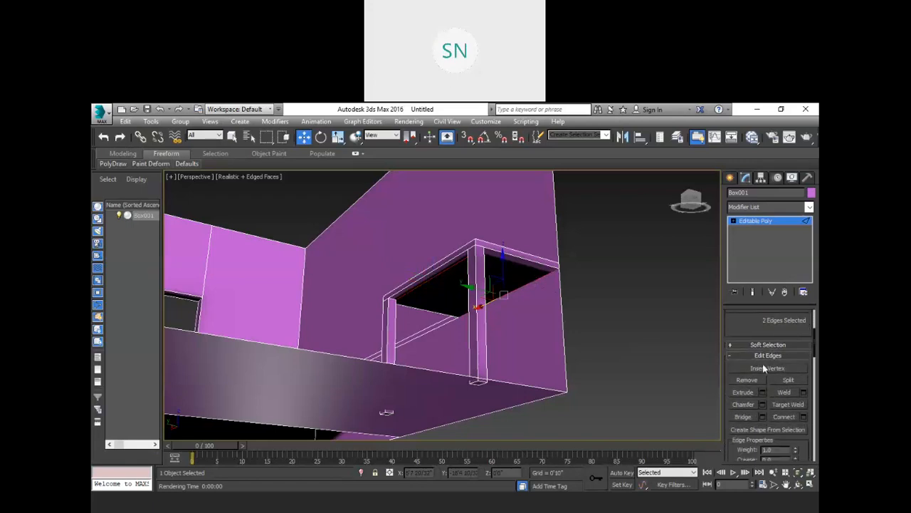
pyautogui.click(803, 417)
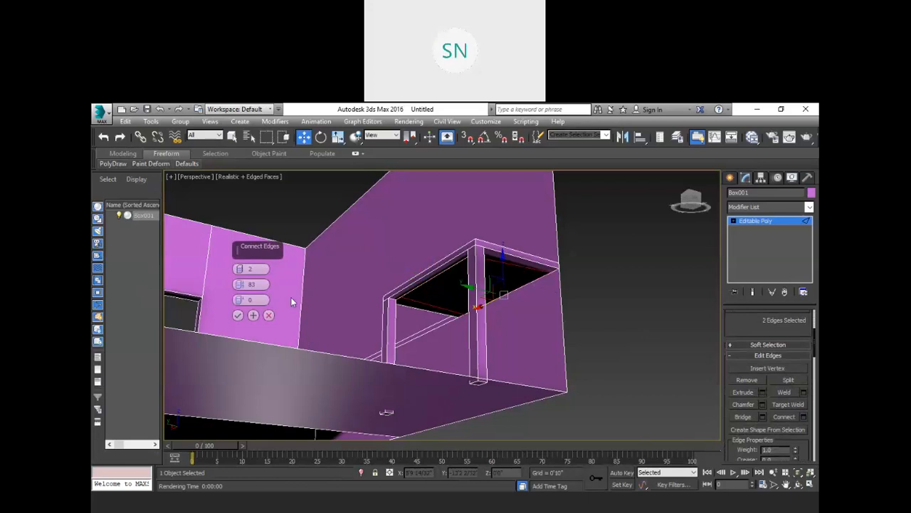
pyautogui.click(240, 272)
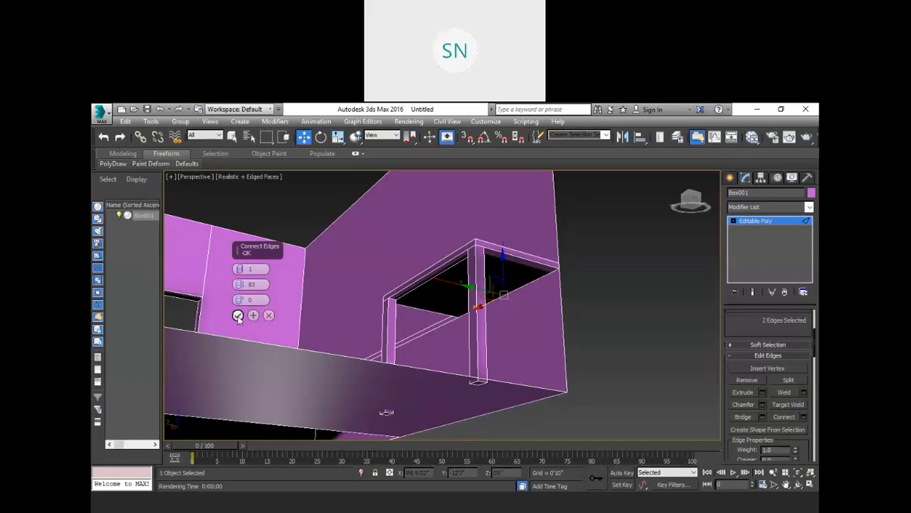
pyautogui.click(237, 315)
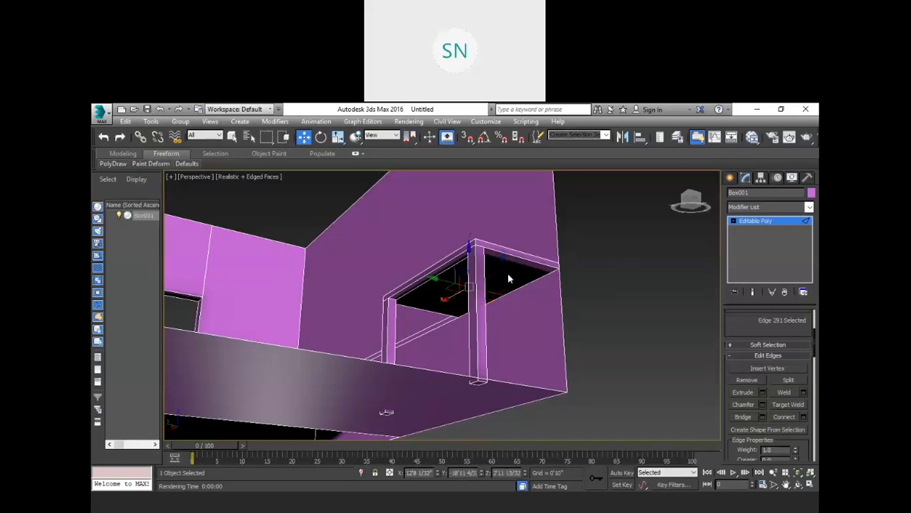
pyautogui.press('4')
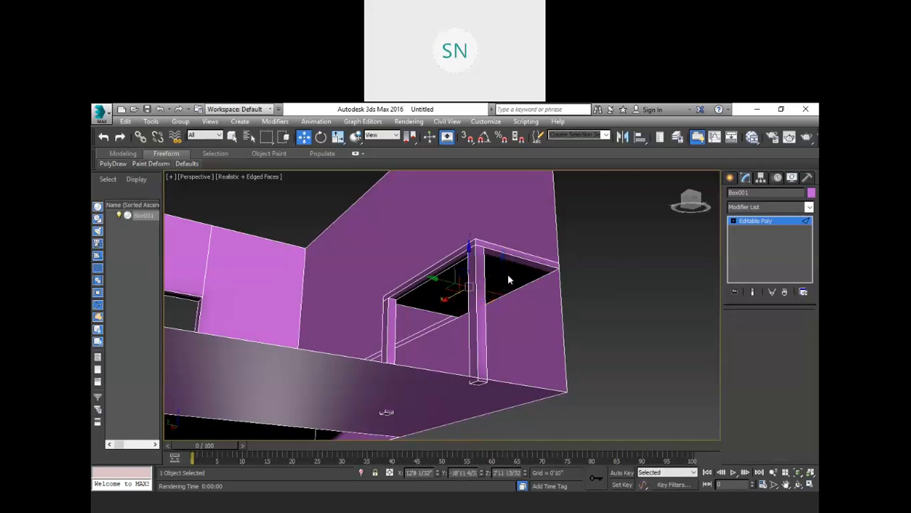
pyautogui.click(505, 274)
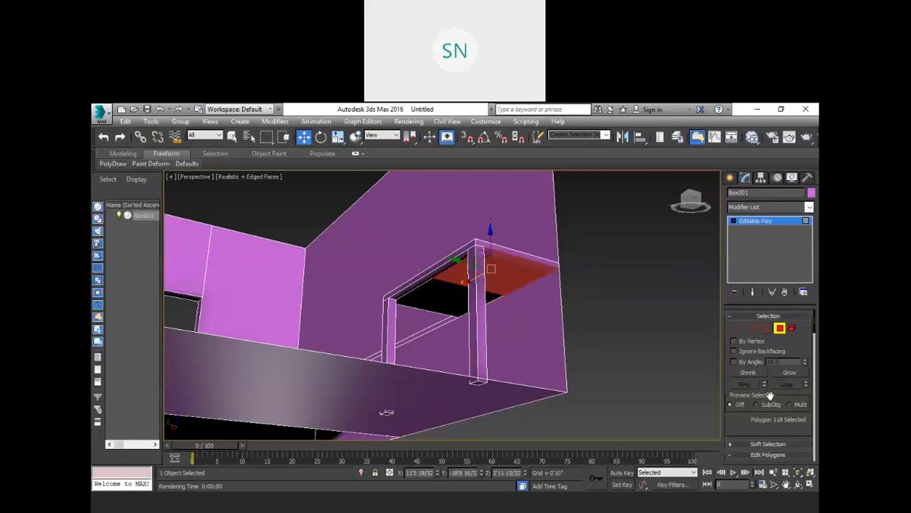
pyautogui.scroll(-3, 766, 420)
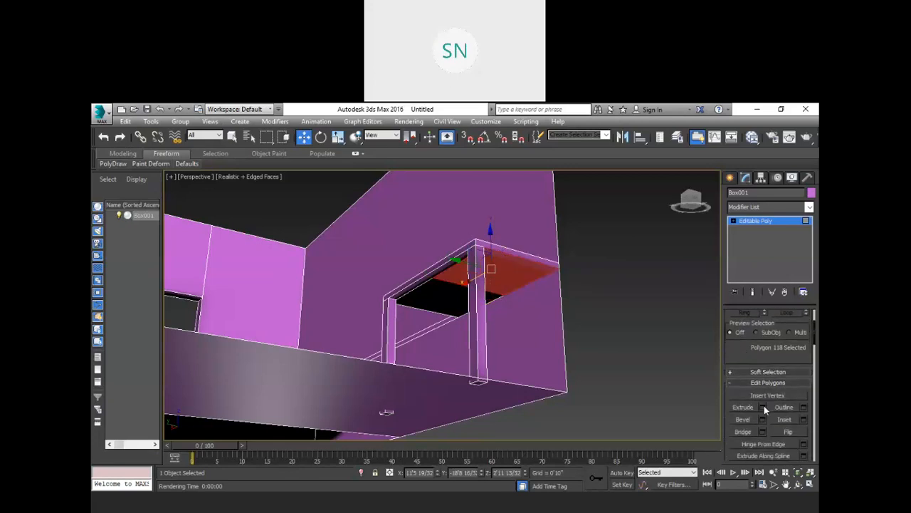
pyautogui.click(764, 406)
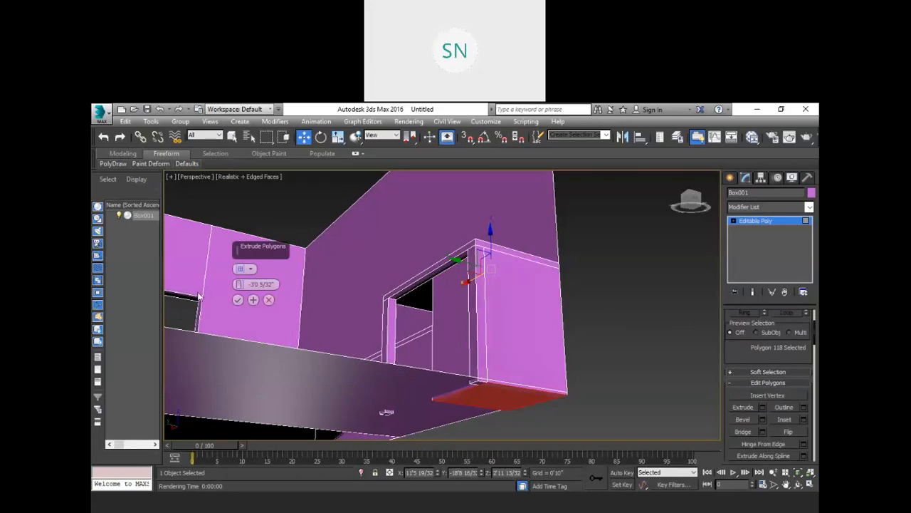
pyautogui.moveTo(240, 286); pyautogui.dragTo(230, 183)
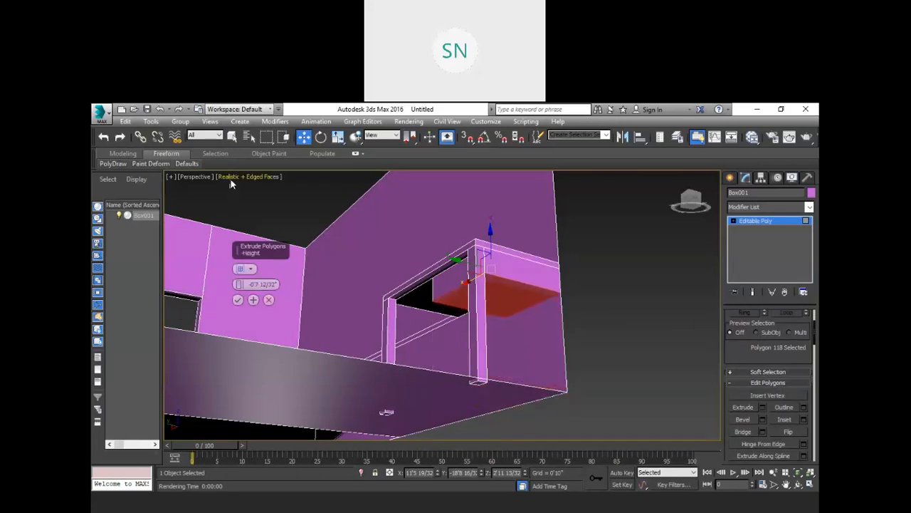
pyautogui.click(473, 273)
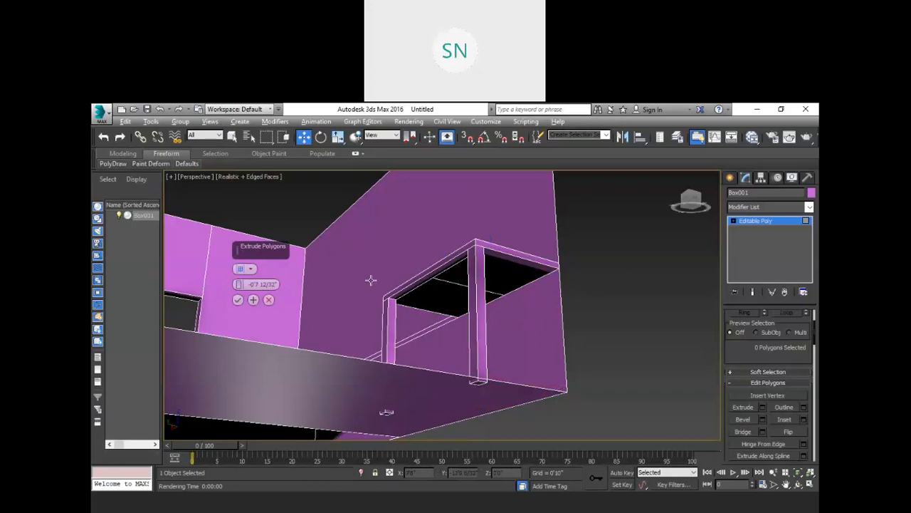
pyautogui.keyDown('alt'); pyautogui.moveTo(371, 280); pyautogui.dragTo(377, 321, button='middle'); pyautogui.keyUp('alt')
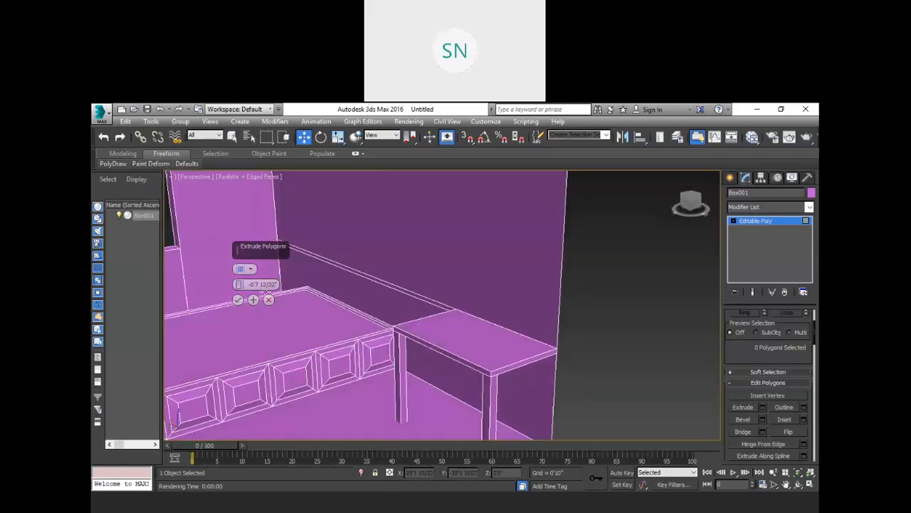
pyautogui.moveTo(240, 283); pyautogui.dragTo(246, 214)
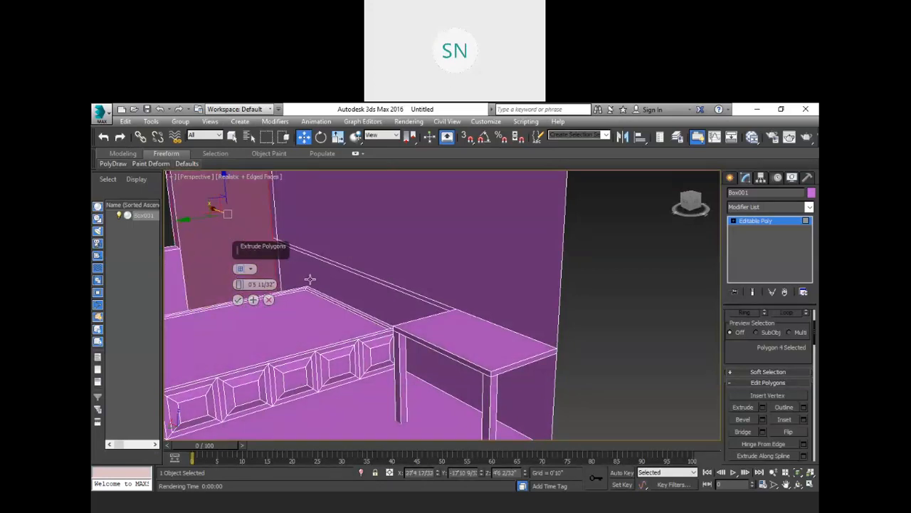
pyautogui.hotkey('ctrl', 'z')
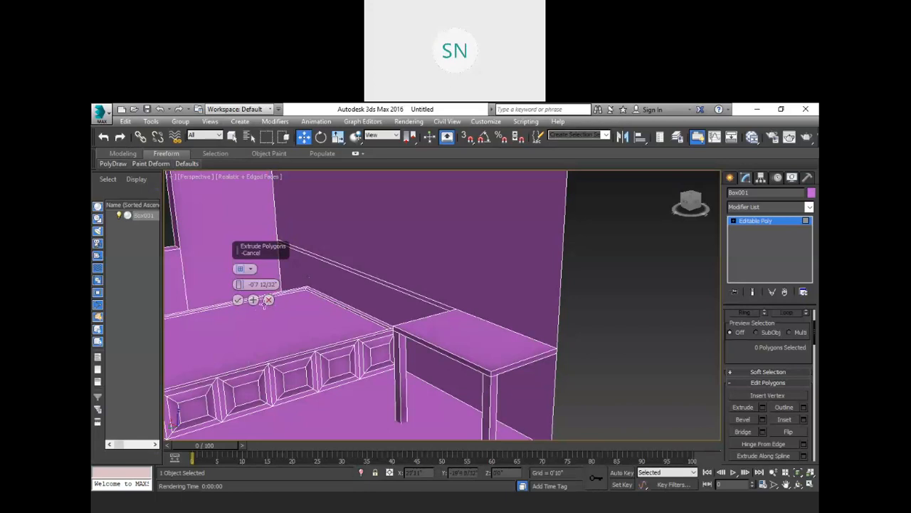
pyautogui.click(269, 300)
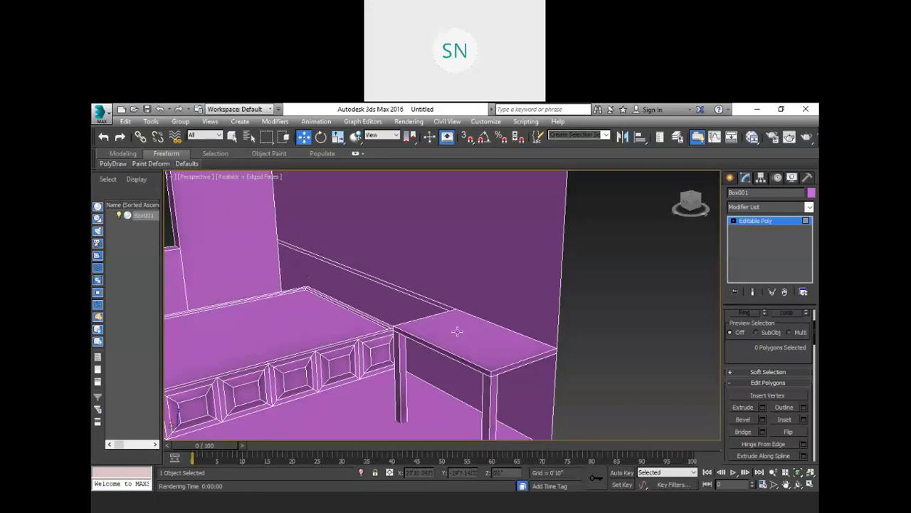
# - Extrude the underside polygon at the table's outer end with a height of -0'7 12/32" to form a block below the tabletop
pyautogui.moveTo(505, 352); pyautogui.dragTo(515, 332, button='middle')
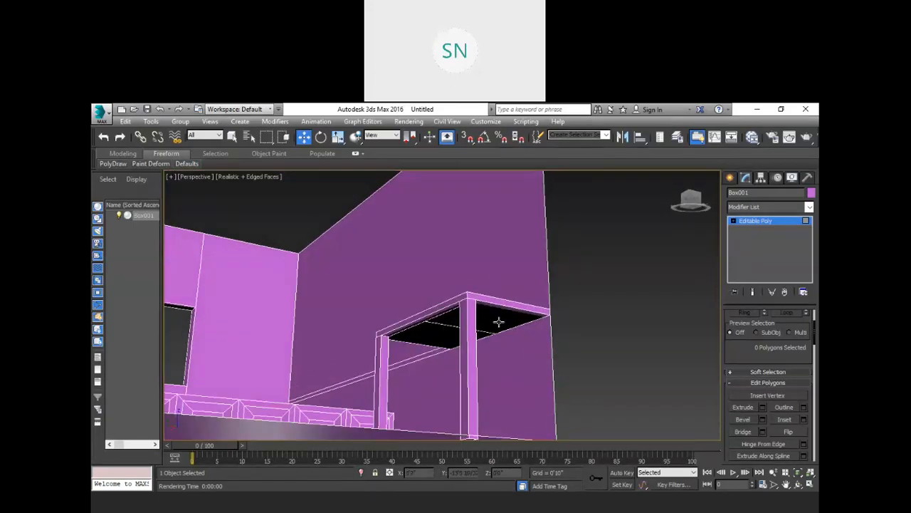
pyautogui.click(499, 322)
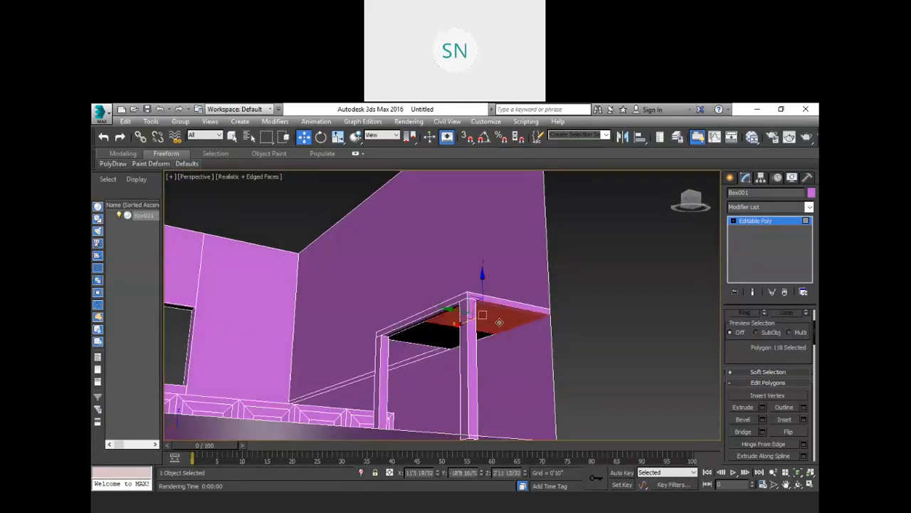
pyautogui.click(763, 406)
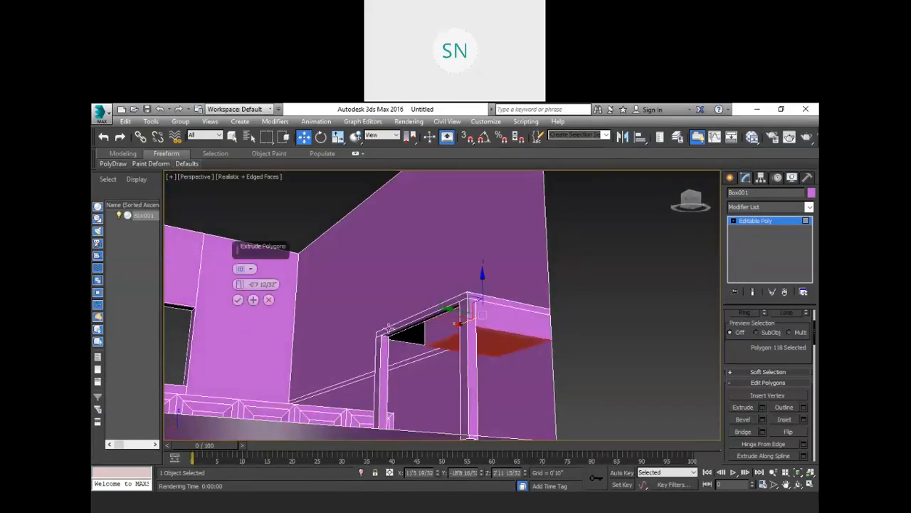
pyautogui.click(239, 301)
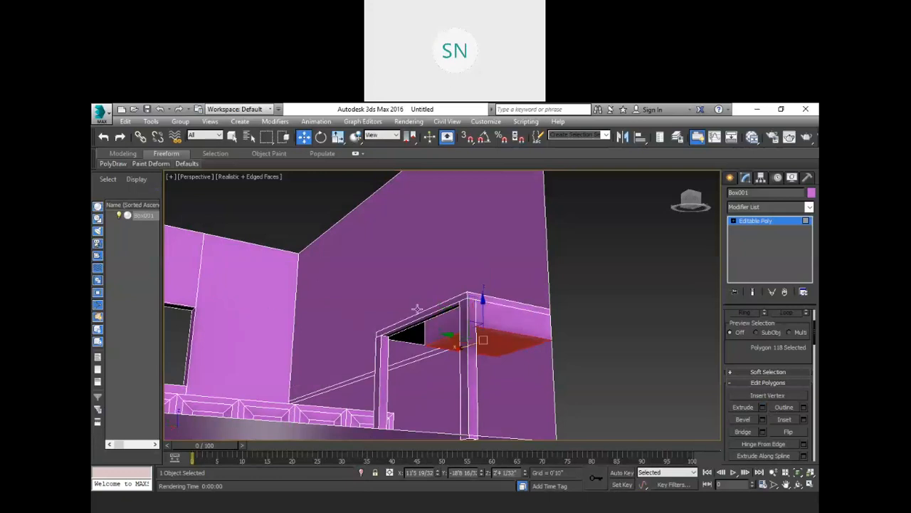
# - Extrude the room-facing side polygon of the block under the table with a height of about -0'11 25/32" as a pulled-out drawer
pyautogui.keyDown('alt'); pyautogui.moveTo(455, 335); pyautogui.dragTo(502, 355, button='middle'); pyautogui.keyUp('alt')
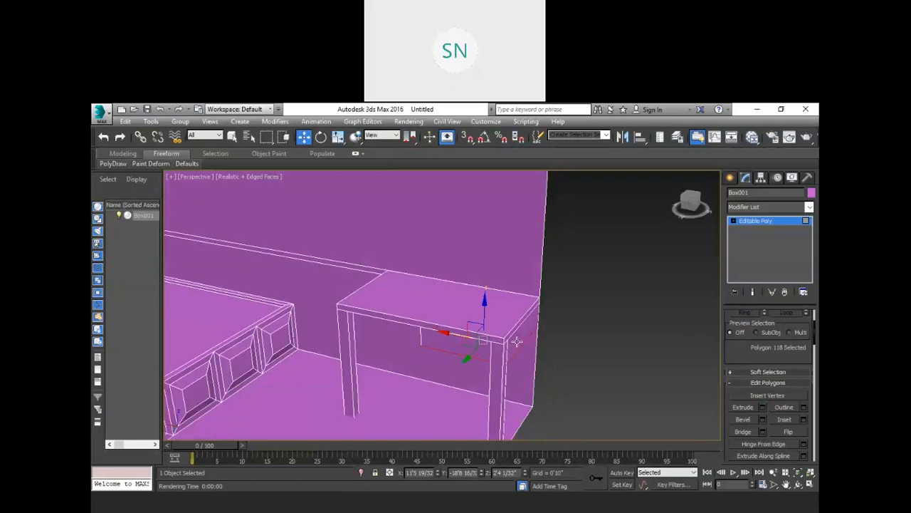
pyautogui.scroll(3, 492, 356)
pyautogui.scroll(-3, 480, 358)
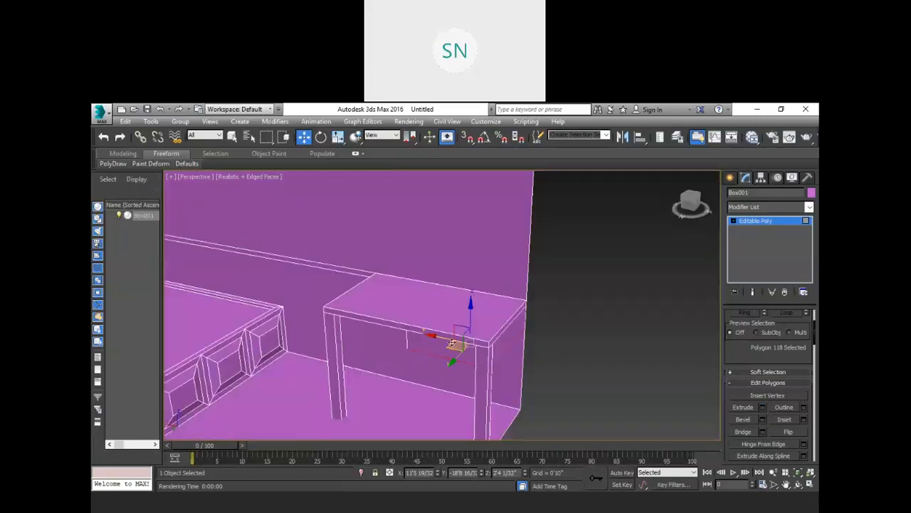
pyautogui.click(647, 322)
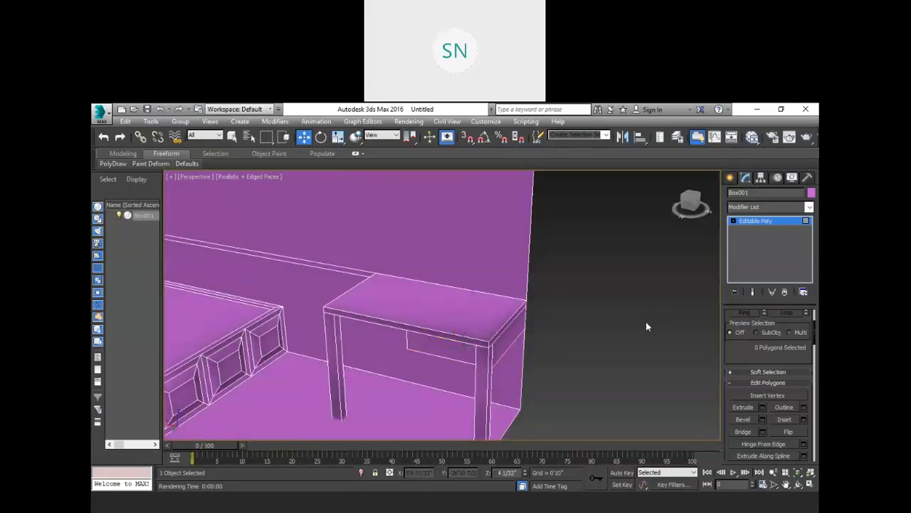
pyautogui.click(421, 345)
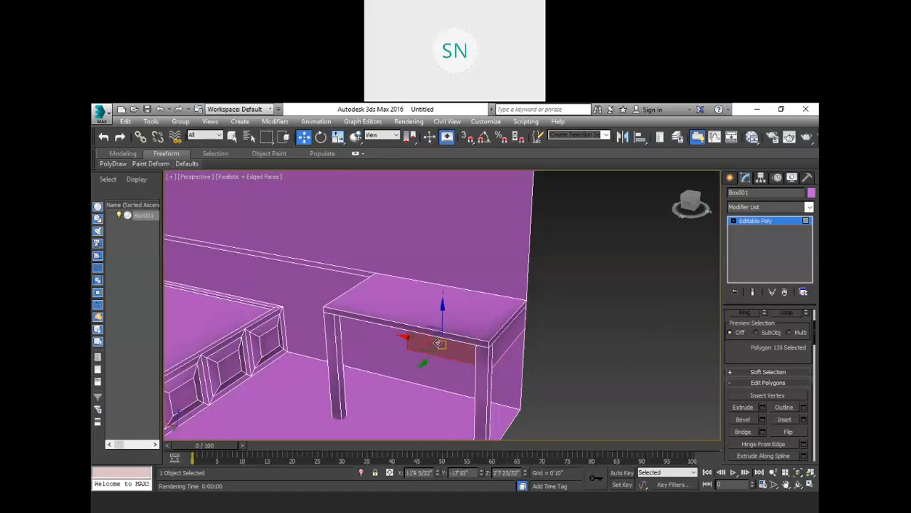
pyautogui.click(763, 407)
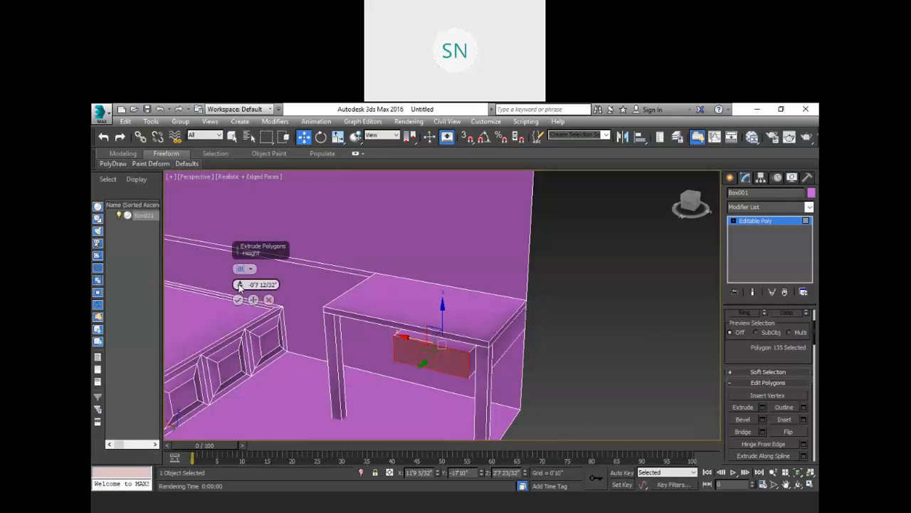
pyautogui.moveTo(239, 284); pyautogui.dragTo(237, 297)
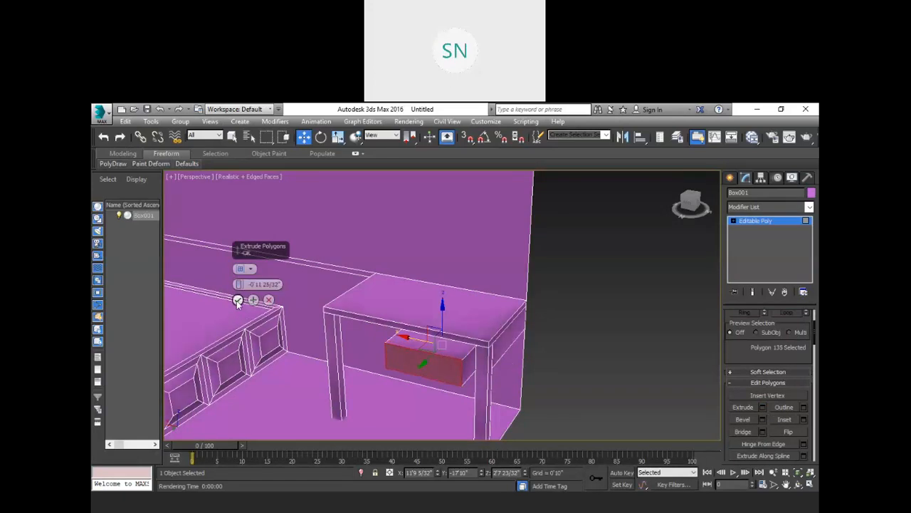
pyautogui.click(237, 300)
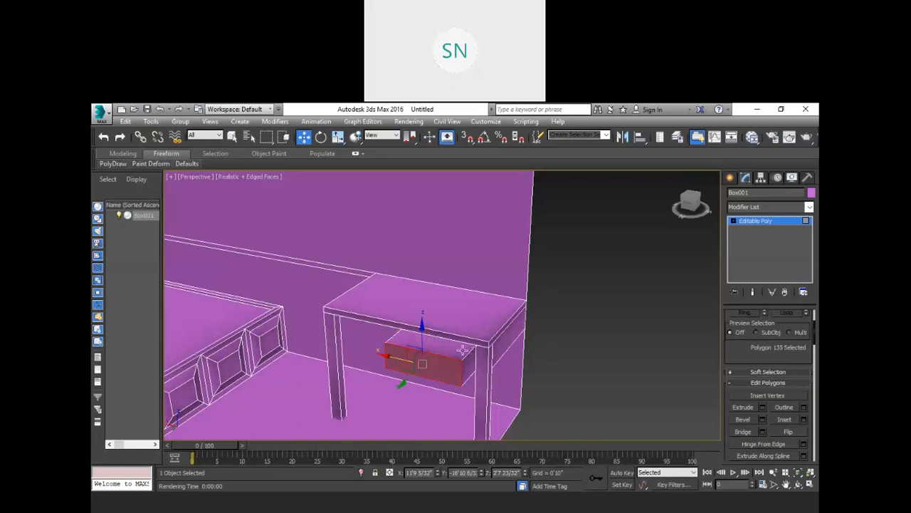
# - Inset the top polygon of the pulled-out drawer by 0'0 16/32" to leave a thin rim
pyautogui.moveTo(463, 351); pyautogui.dragTo(466, 352)
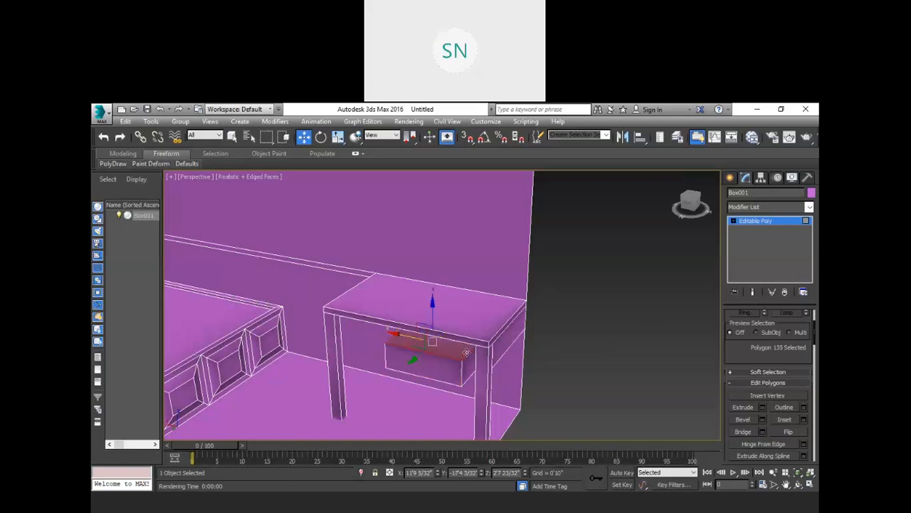
pyautogui.click(806, 420)
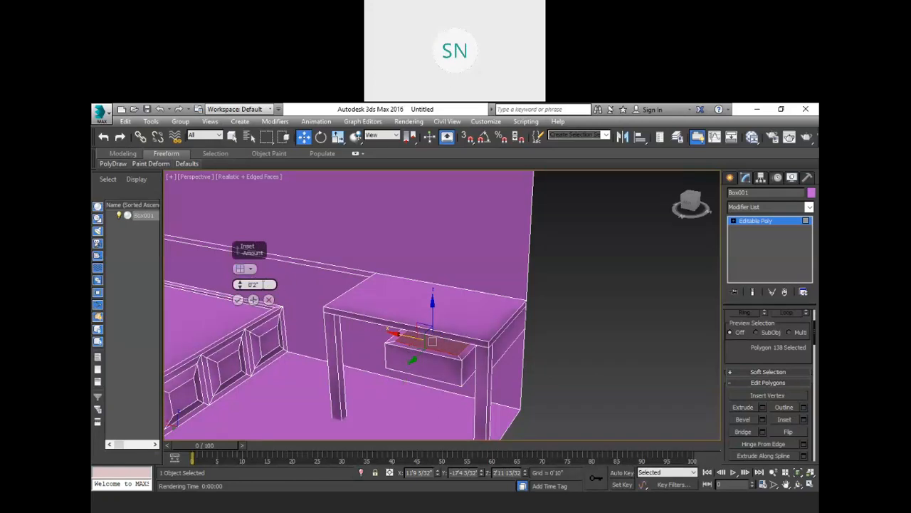
pyautogui.moveTo(262, 285); pyautogui.dragTo(224, 288)
pyautogui.write('0.1')
pyautogui.press('Return')
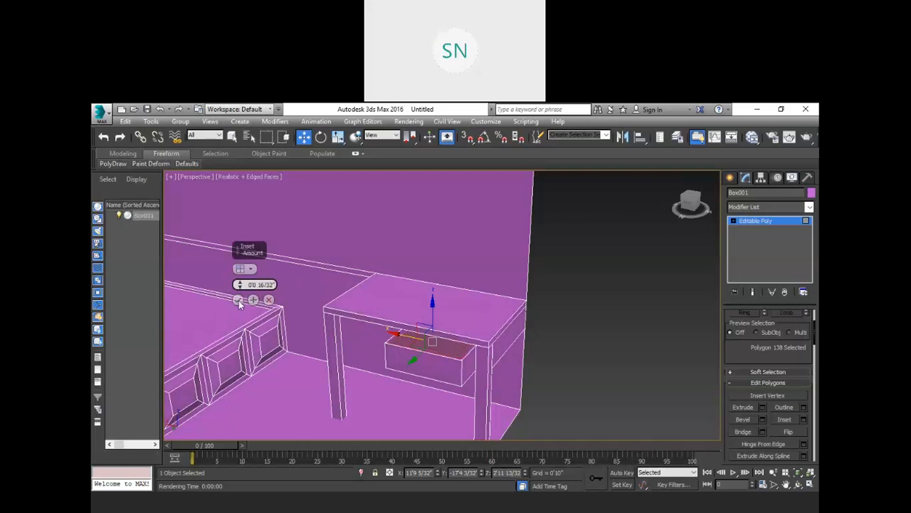
pyautogui.click(237, 300)
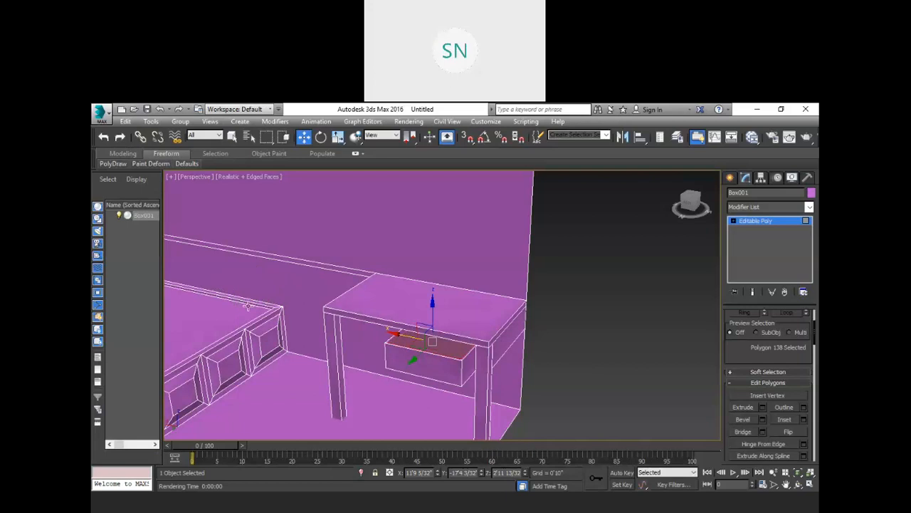
# - Delete the inset polygon on top of the drawer so that it is open and hollow
pyautogui.scroll(5, 436, 352)
pyautogui.scroll(-4, 435, 353)
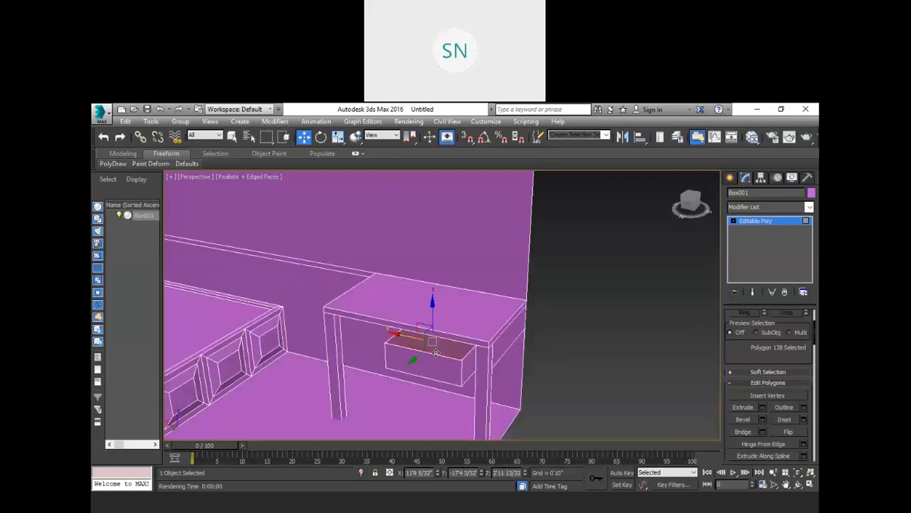
pyautogui.scroll(5, 435, 352)
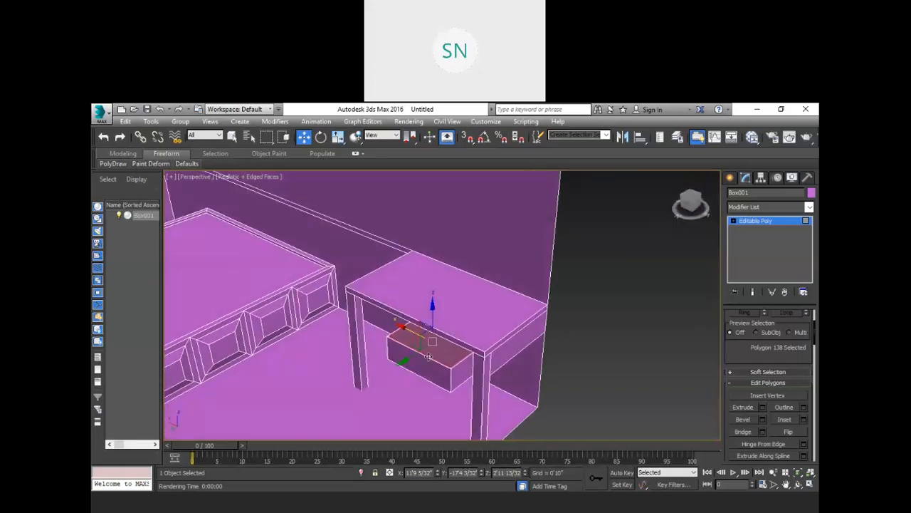
pyautogui.scroll(-4, 430, 349)
pyautogui.moveTo(431, 349); pyautogui.dragTo(414, 366, button='middle')
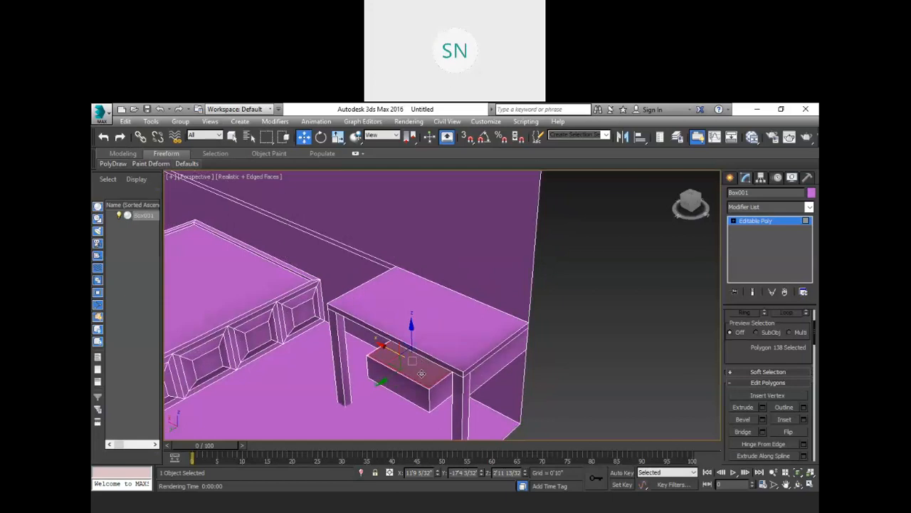
pyautogui.scroll(1, 402, 362)
pyautogui.scroll(-1, 402, 358)
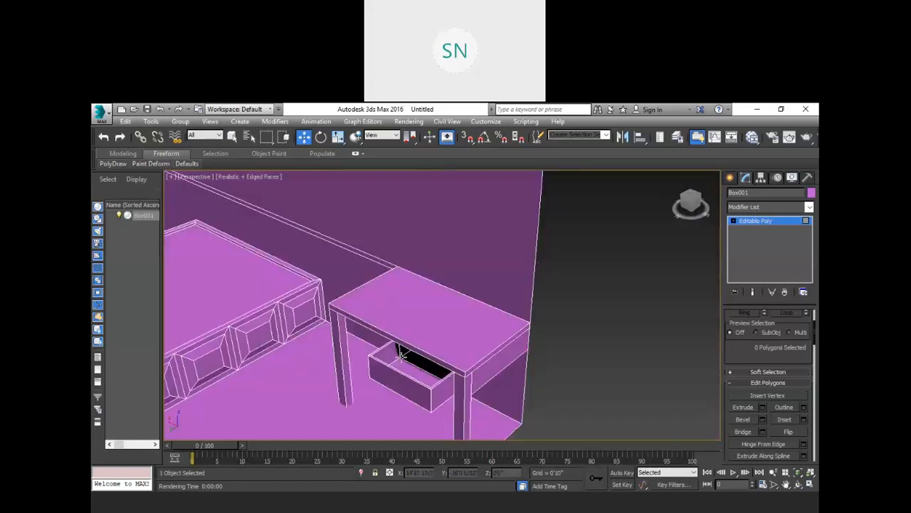
pyautogui.keyDown('alt'); pyautogui.moveTo(394, 368); pyautogui.dragTo(407, 381, button='middle'); pyautogui.keyUp('alt')
pyautogui.scroll(1, 400, 385)
pyautogui.scroll(-1, 402, 381)
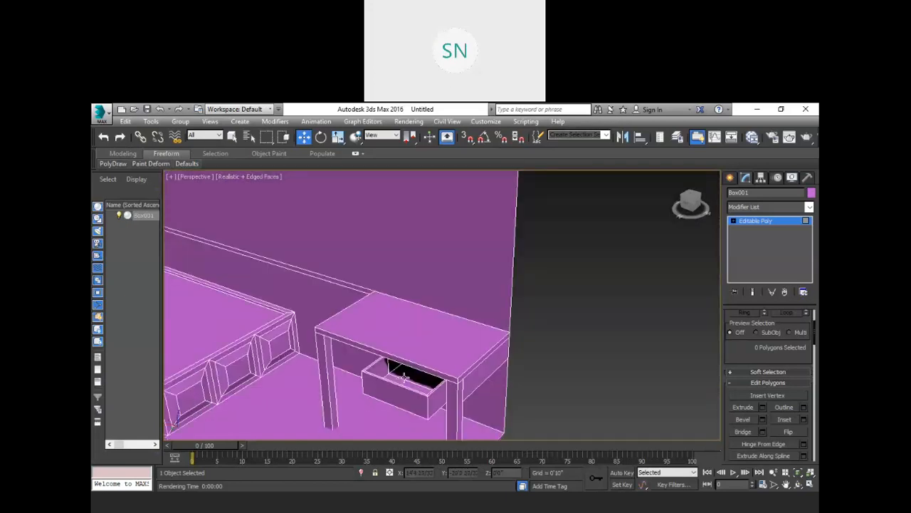
# - Turn off Edged Faces in the perspective viewport so the room is shown with realistic shading only
pyautogui.scroll(-5, 435, 338)
pyautogui.moveTo(465, 349); pyautogui.dragTo(490, 356, button='middle')
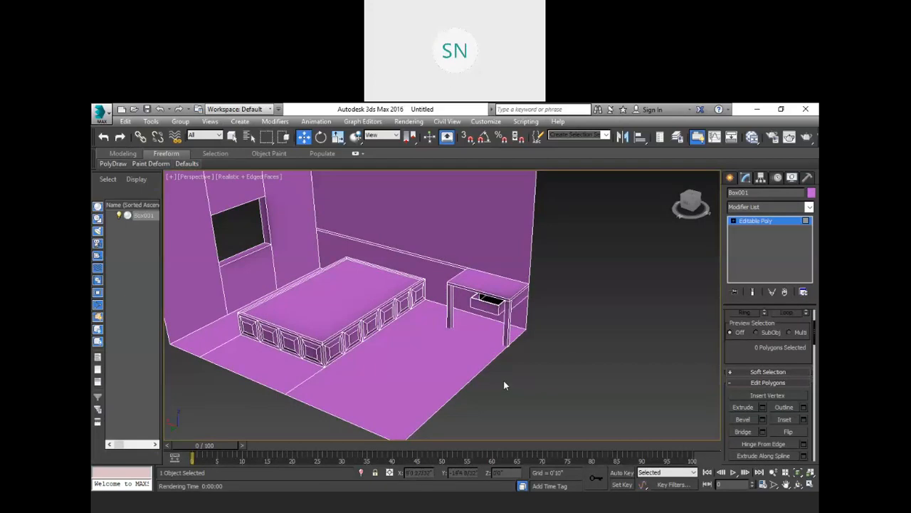
pyautogui.keyDown('alt'); pyautogui.moveTo(512, 373); pyautogui.dragTo(538, 384, button='middle'); pyautogui.keyUp('alt')
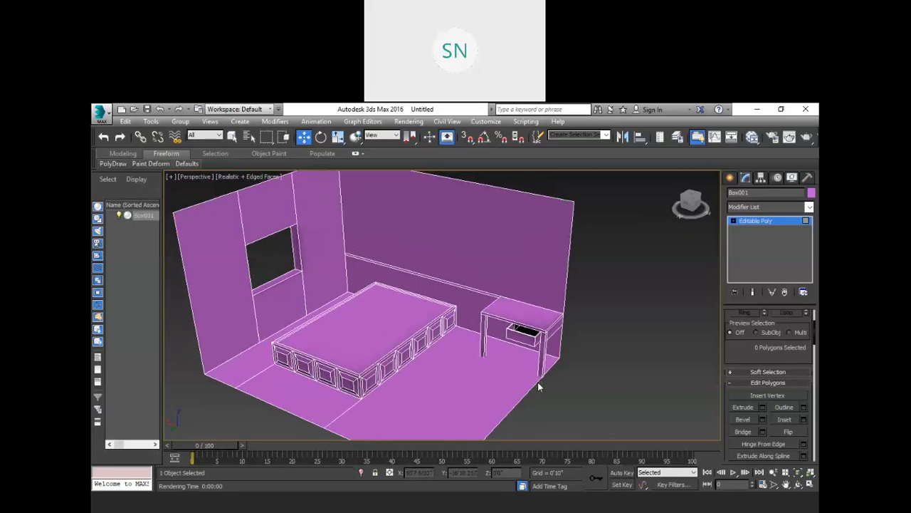
pyautogui.moveTo(593, 376); pyautogui.dragTo(609, 385, button='middle')
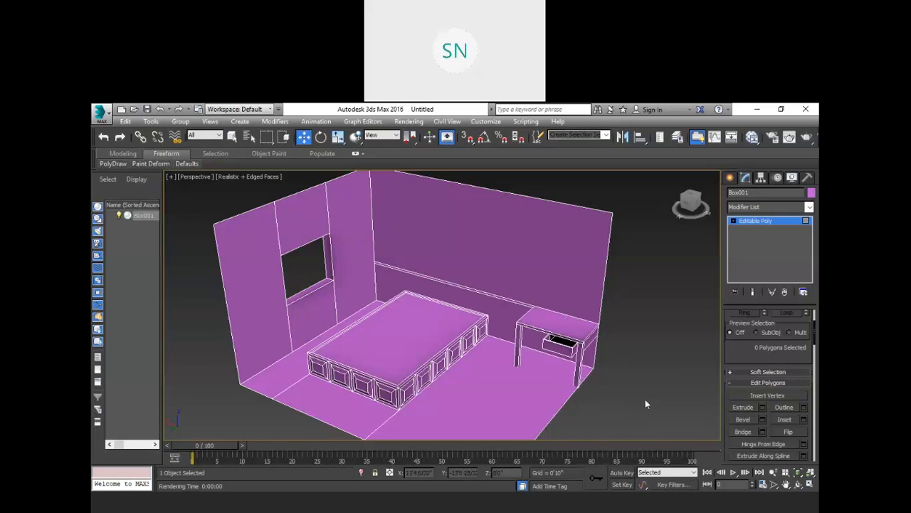
pyautogui.moveTo(640, 382); pyautogui.dragTo(643, 376, button='middle')
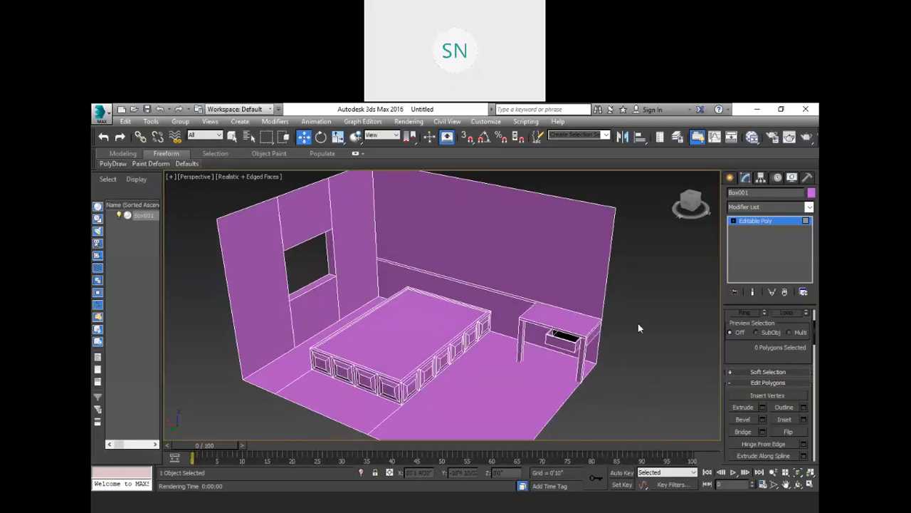
pyautogui.moveTo(638, 324); pyautogui.dragTo(615, 355, button='middle')
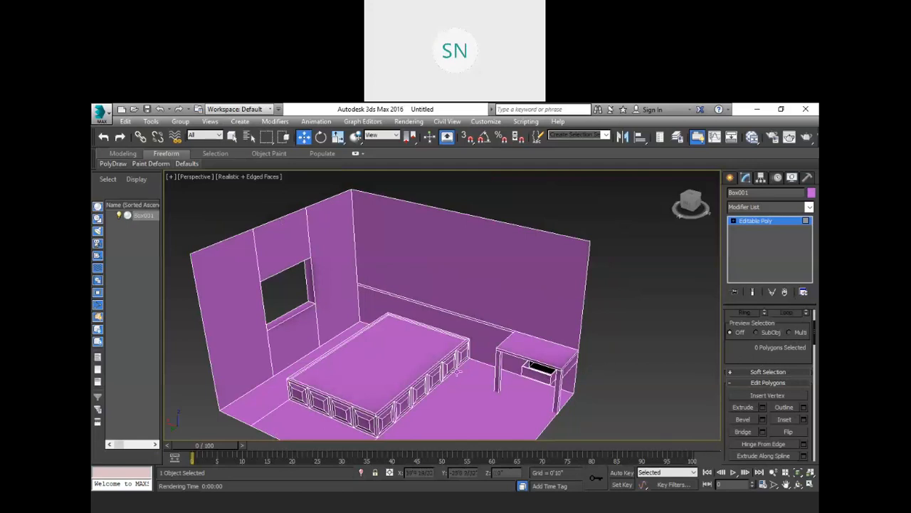
pyautogui.click(254, 177)
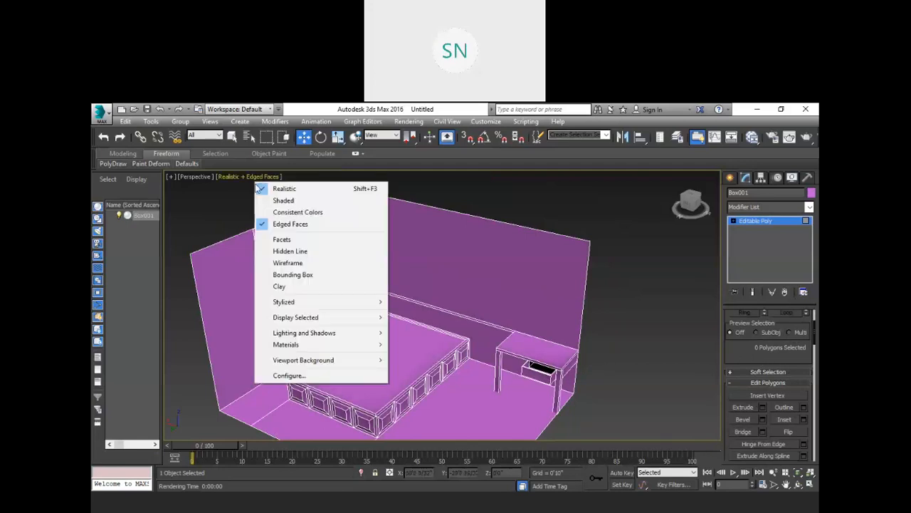
pyautogui.click(281, 224)
pyautogui.moveTo(602, 350); pyautogui.dragTo(653, 331, button='middle')
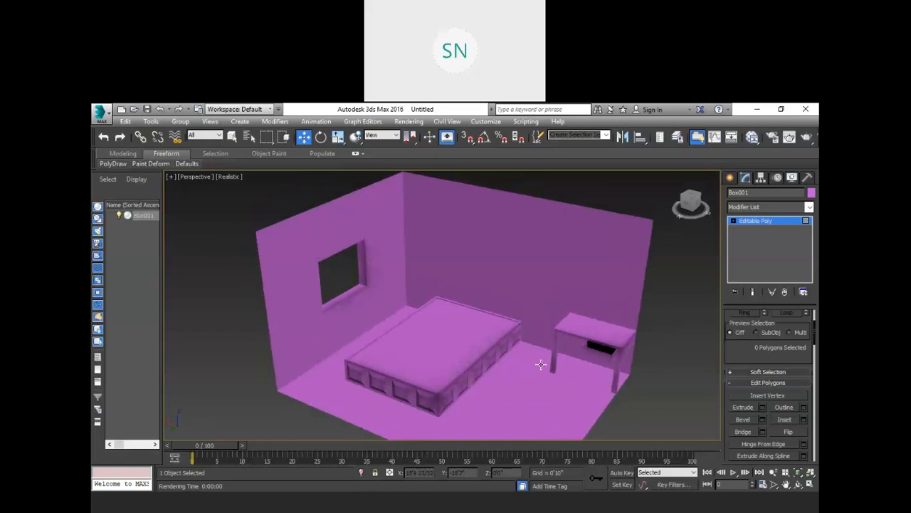
# - Render the perspective view of the room, close the rendered frame and check the model from a higher angle
pyautogui.scroll(8, 541, 367)
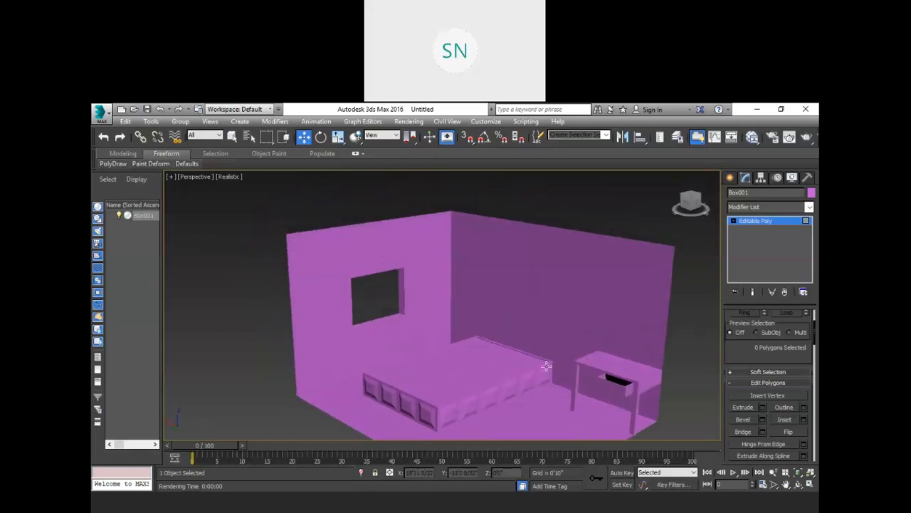
pyautogui.scroll(-8, 546, 366)
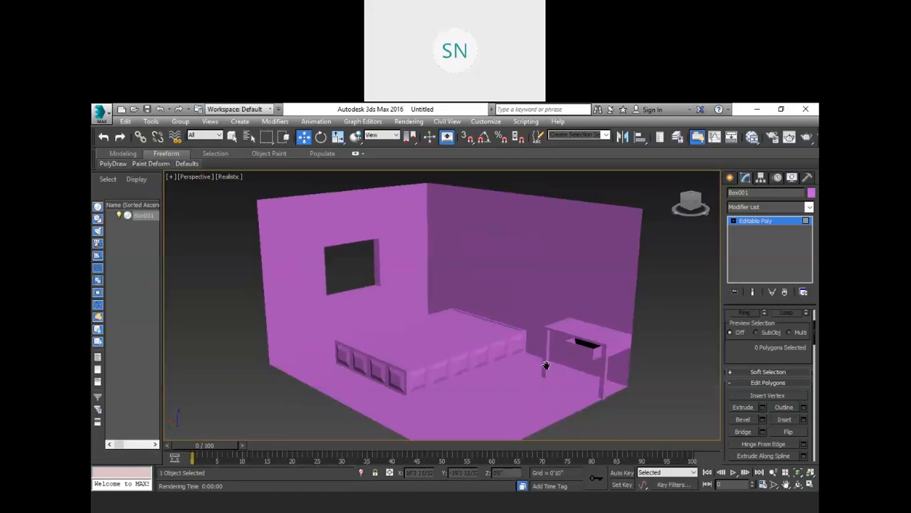
pyautogui.hotkey('shift', 'q')
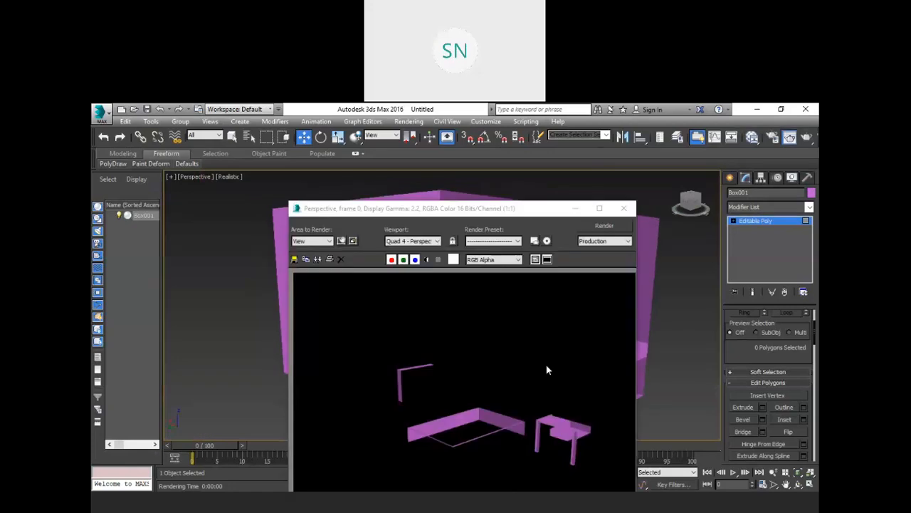
pyautogui.click(624, 208)
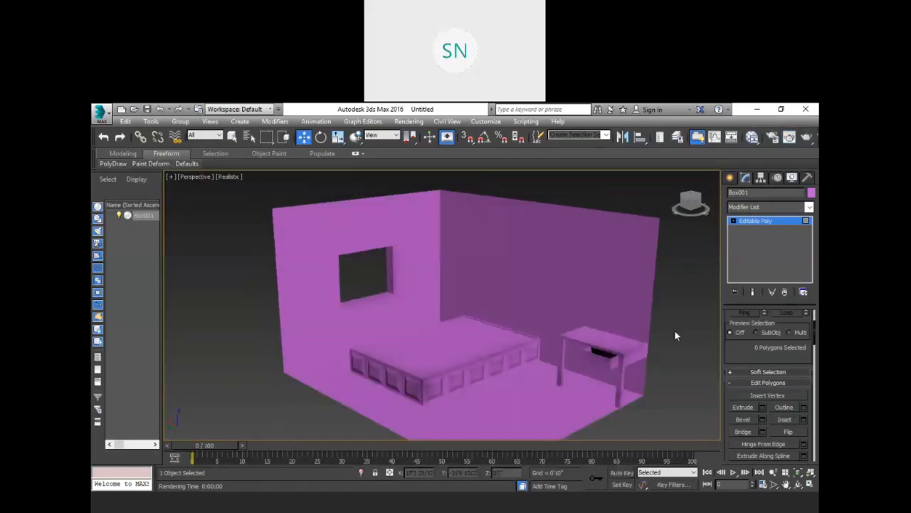
pyautogui.keyDown('alt'); pyautogui.moveTo(643, 340); pyautogui.dragTo(603, 381, button='middle'); pyautogui.keyUp('alt')
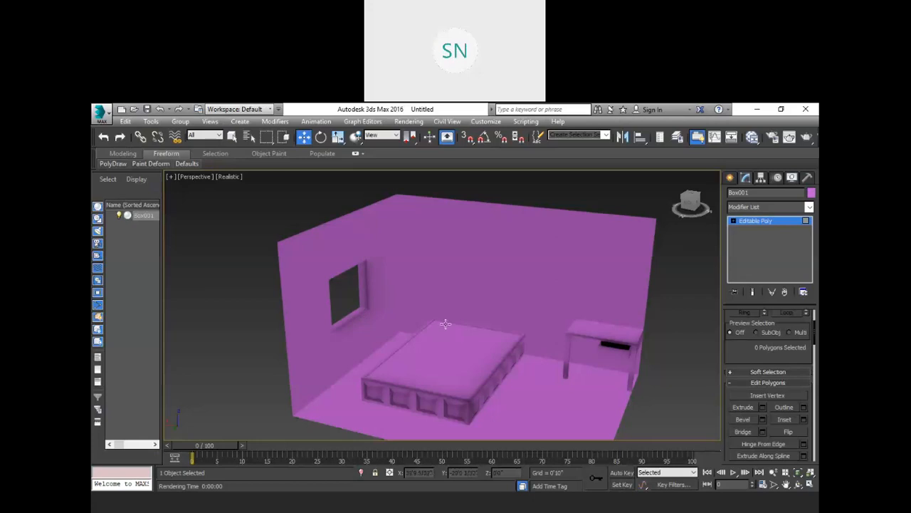
# - Switch to the Assignment 3 PDF in Adobe Acrobat Reader and read it through to the kitchen reference picture on page 2
pyautogui.click(345, 510)
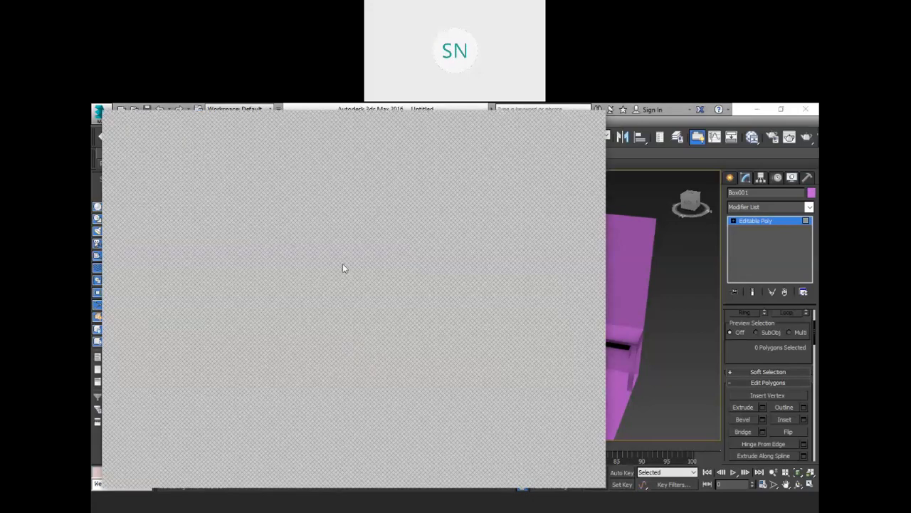
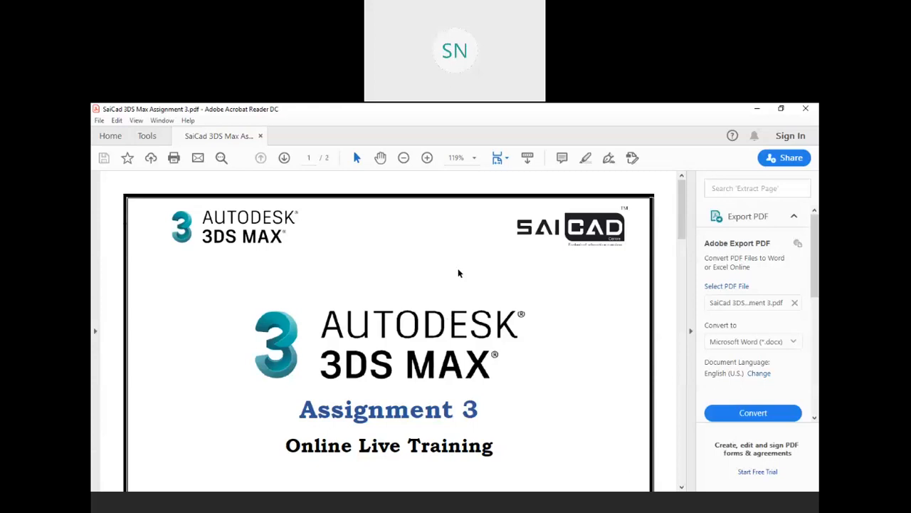
pyautogui.scroll(-4, 459, 273)
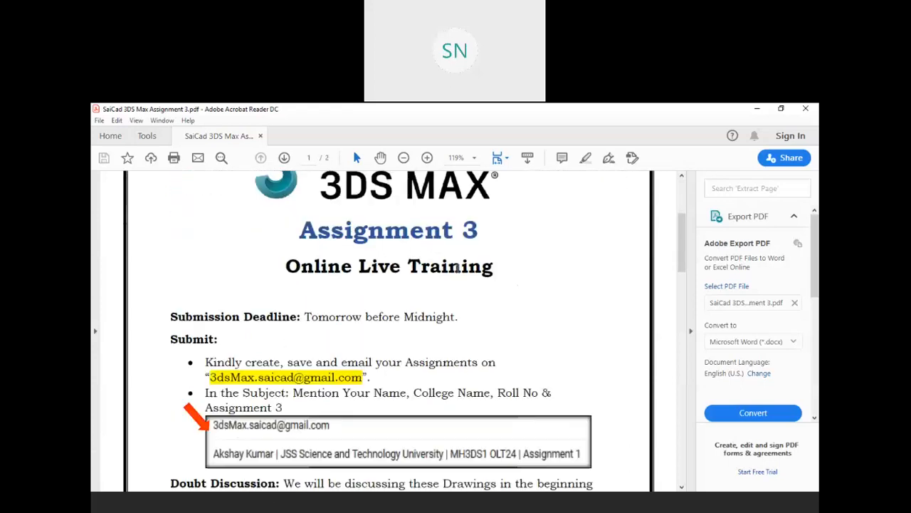
pyautogui.scroll(-4, 459, 272)
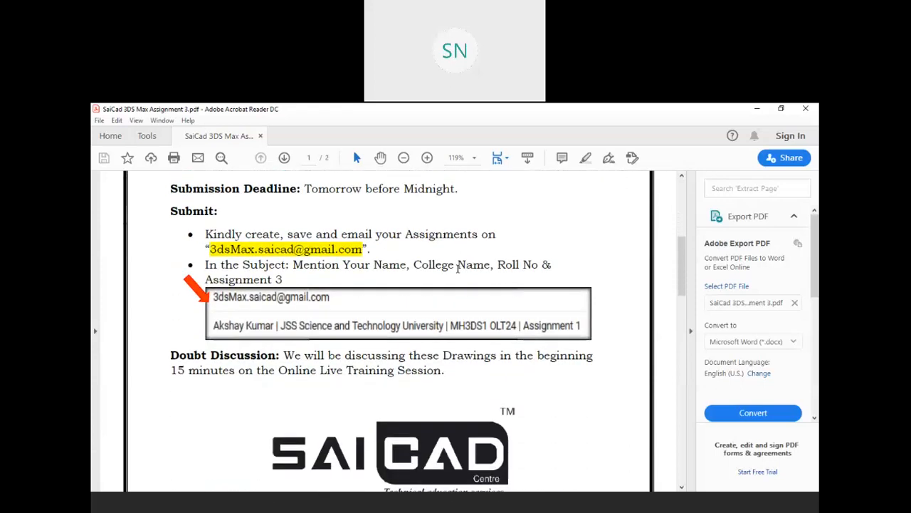
pyautogui.scroll(-3, 458, 269)
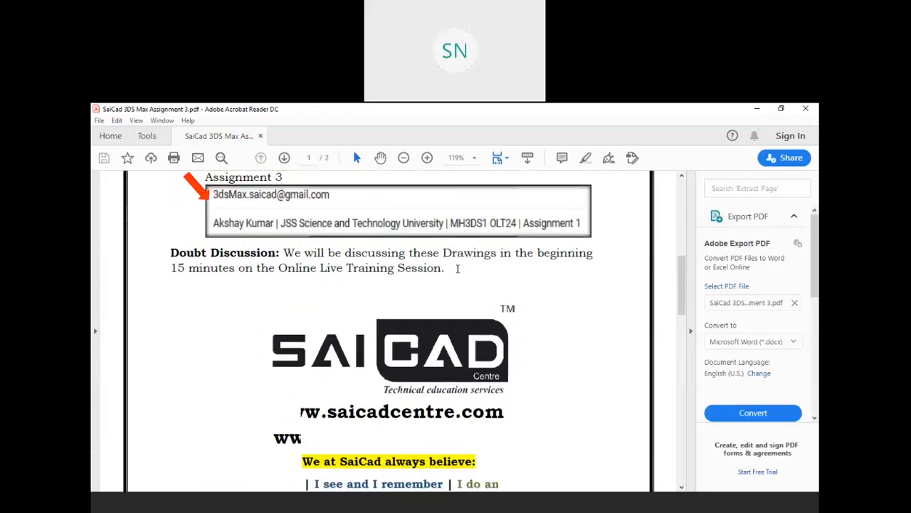
pyautogui.scroll(-3, 458, 268)
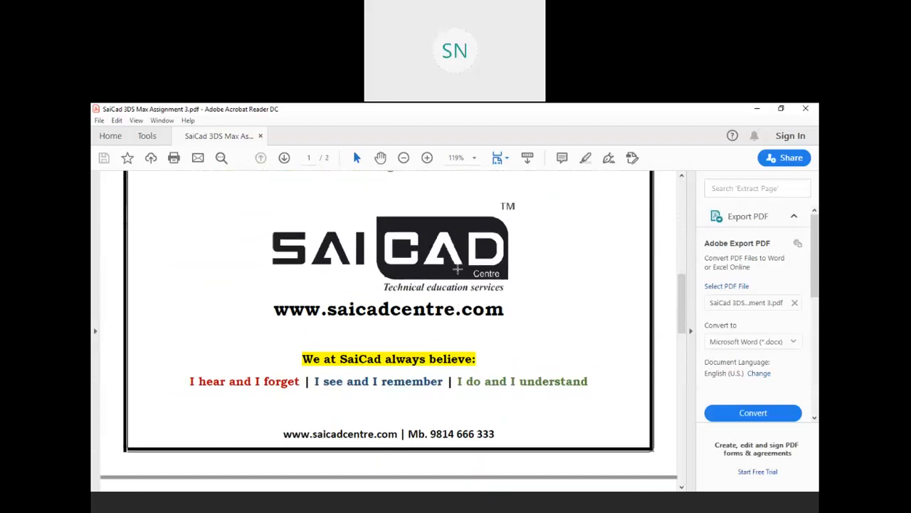
pyautogui.scroll(-5, 457, 268)
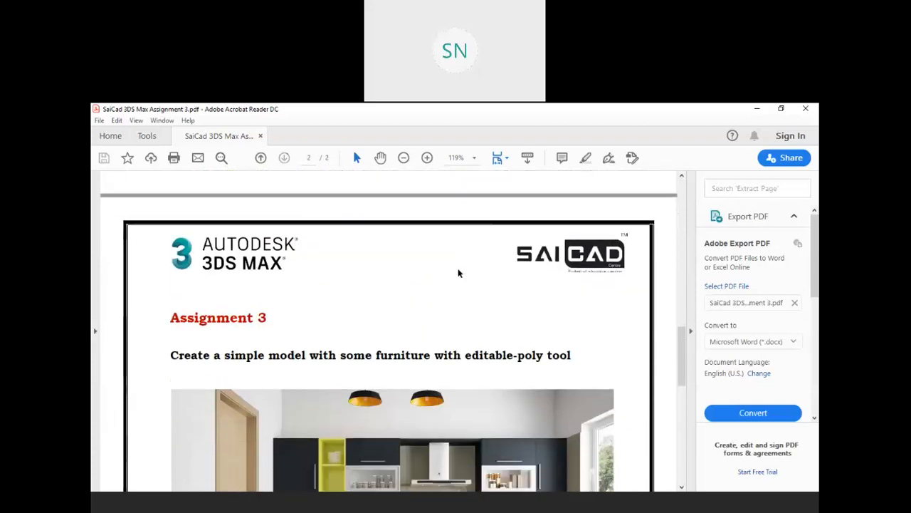
pyautogui.scroll(-3, 458, 268)
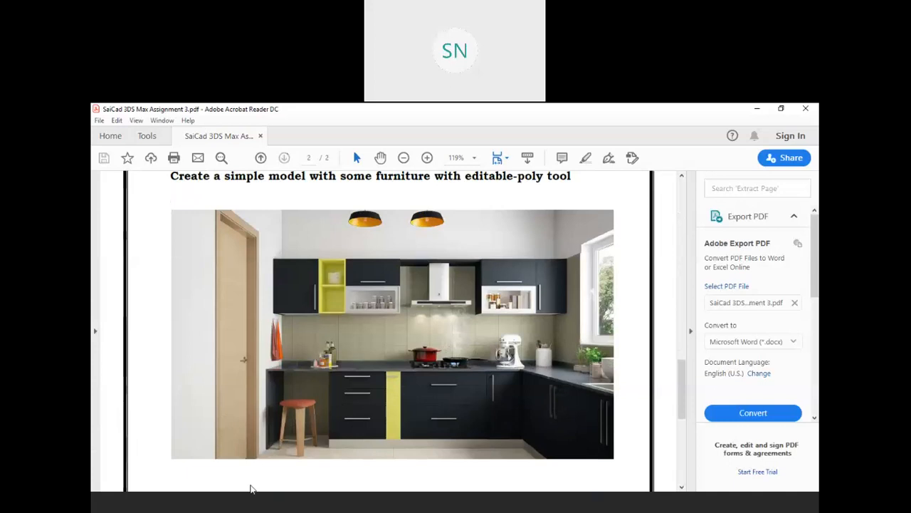
# - Mark out the row of wall cabinets and the base cabinets in the kitchen reference picture
pyautogui.click(231, 486)
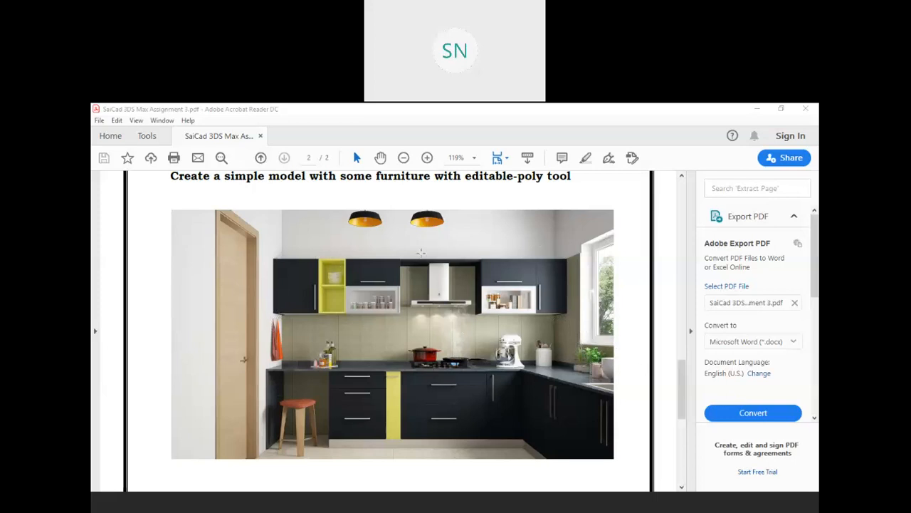
pyautogui.moveTo(266, 254); pyautogui.dragTo(580, 327)
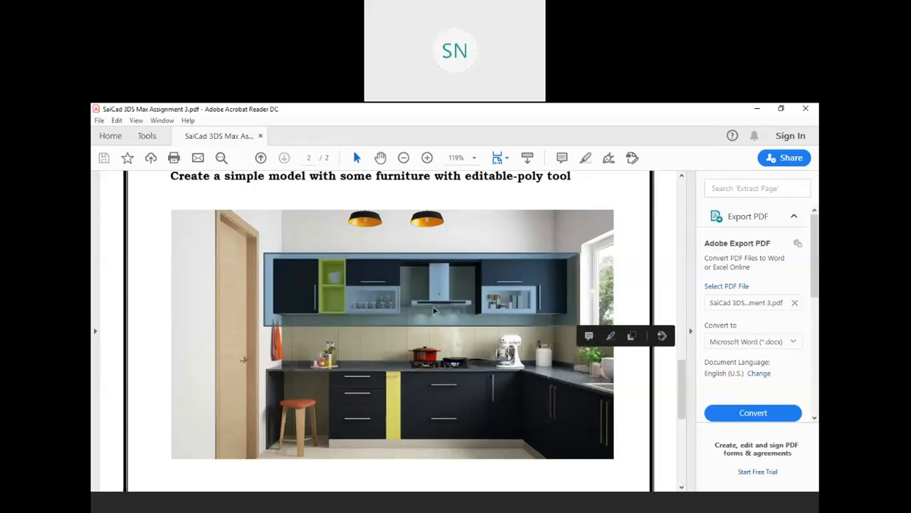
pyautogui.moveTo(259, 342); pyautogui.dragTo(606, 448)
pyautogui.click(511, 359)
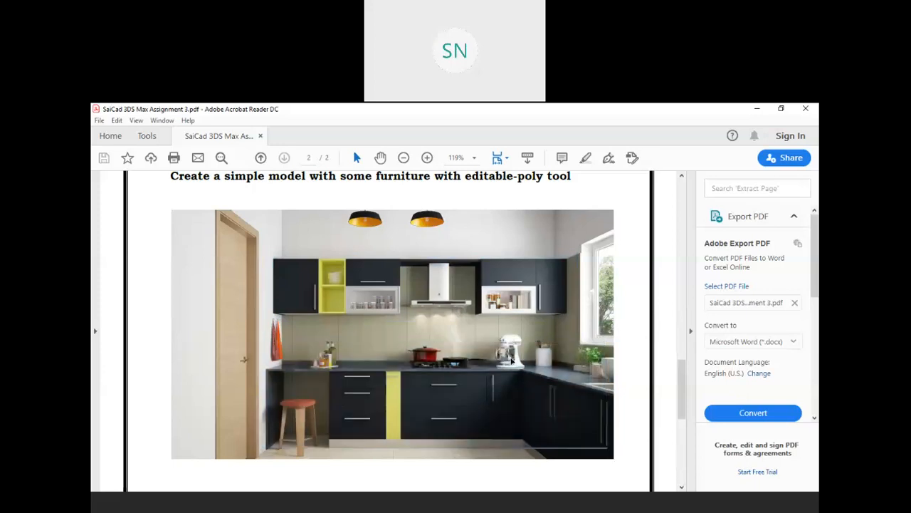
# - Mark out the small items on the worktop in the kitchen picture, including the pot, tray and utensil holder, and clear the selection
pyautogui.click(487, 329)
pyautogui.moveTo(395, 334); pyautogui.dragTo(460, 368)
pyautogui.moveTo(303, 337); pyautogui.dragTo(352, 368)
pyautogui.moveTo(526, 332); pyautogui.dragTo(568, 375)
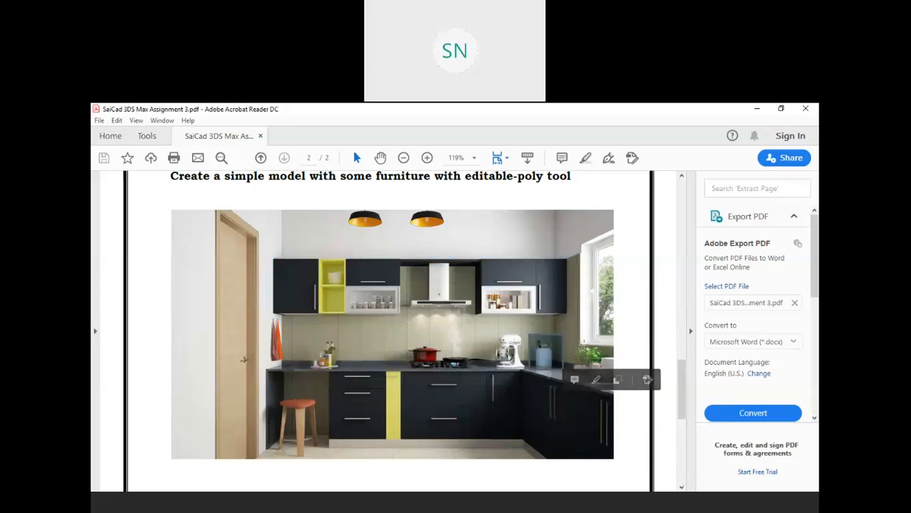
pyautogui.click(586, 346)
pyautogui.click(559, 325)
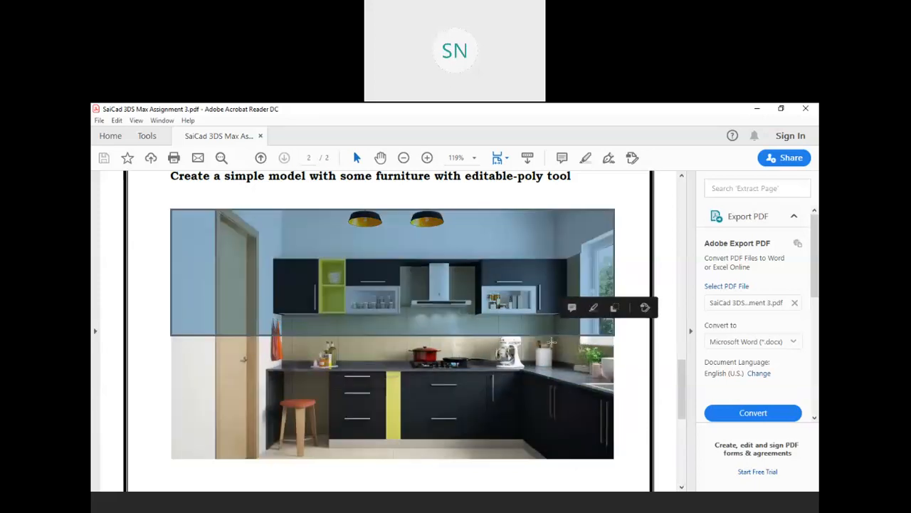
pyautogui.click(548, 348)
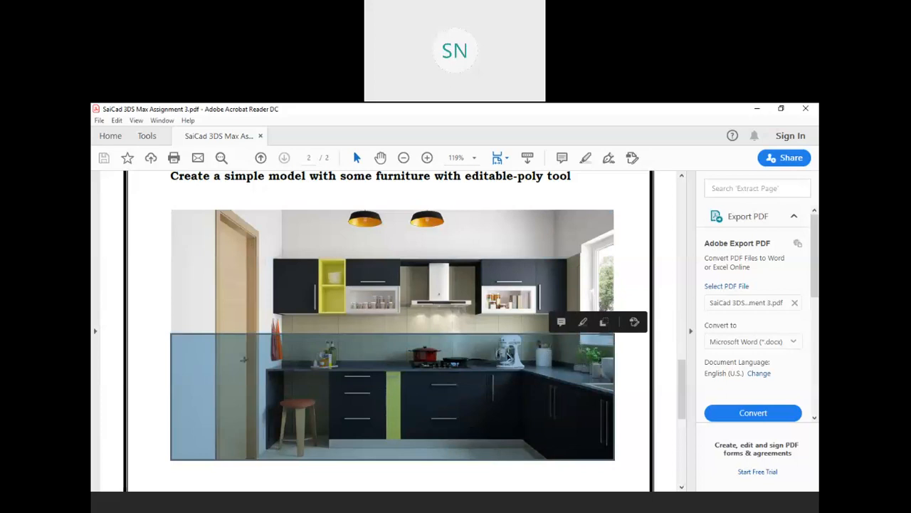
pyautogui.click(235, 299)
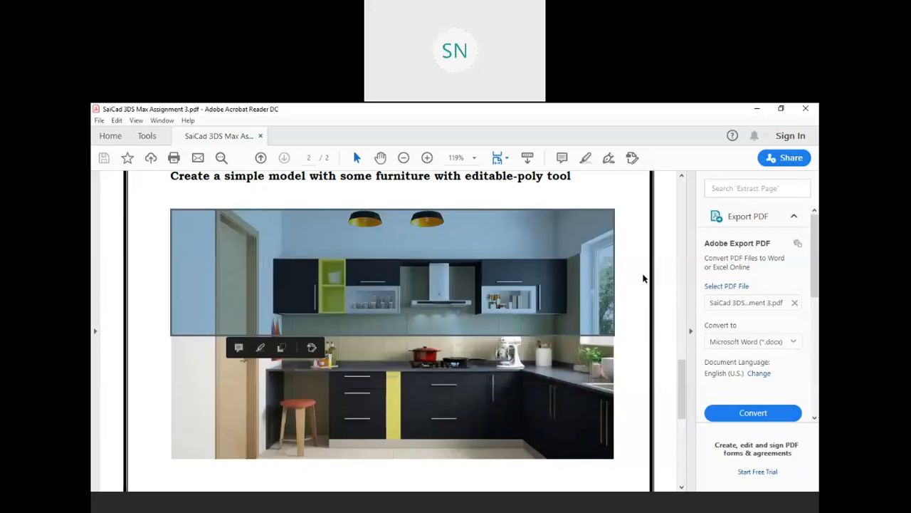
pyautogui.click(644, 279)
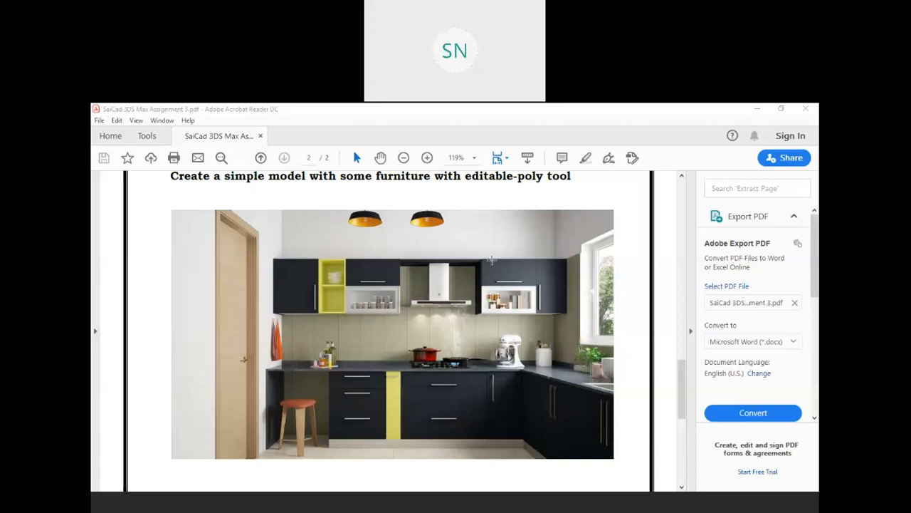
# - Switch back to 3ds Max to review the finished room model
pyautogui.click(498, 505)
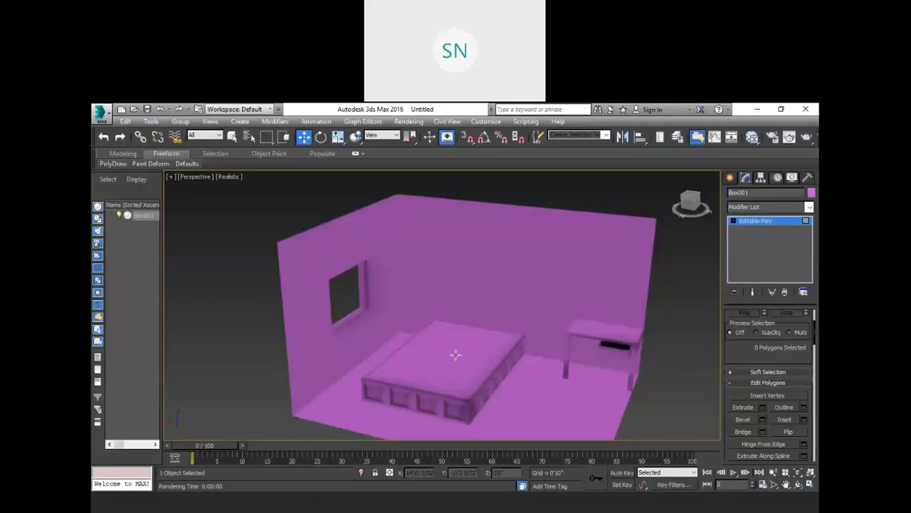
pyautogui.keyDown('alt'); pyautogui.moveTo(479, 284); pyautogui.dragTo(474, 278, button='middle'); pyautogui.keyUp('alt')
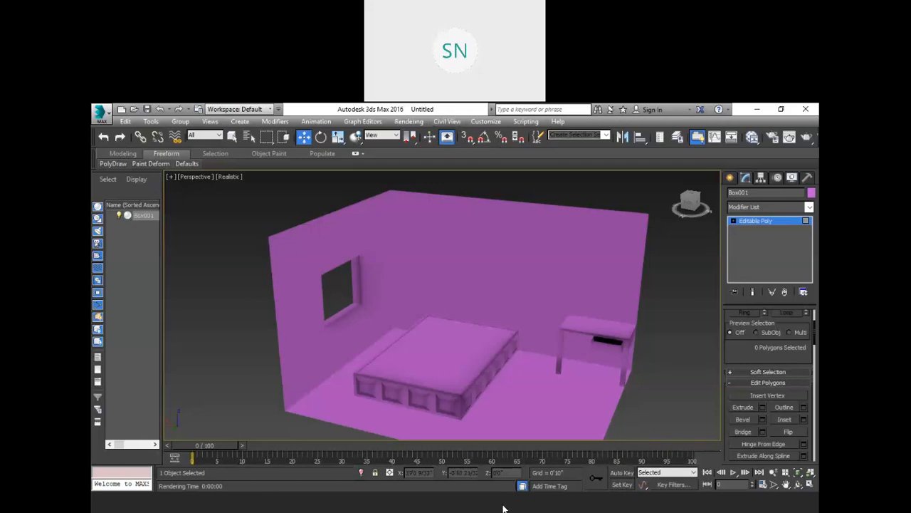
# - Return to the assignment PDF and mark out the wall cabinet's lower corner by the door and the base cabinets' corner in the kitchen picture
pyautogui.click(533, 509)
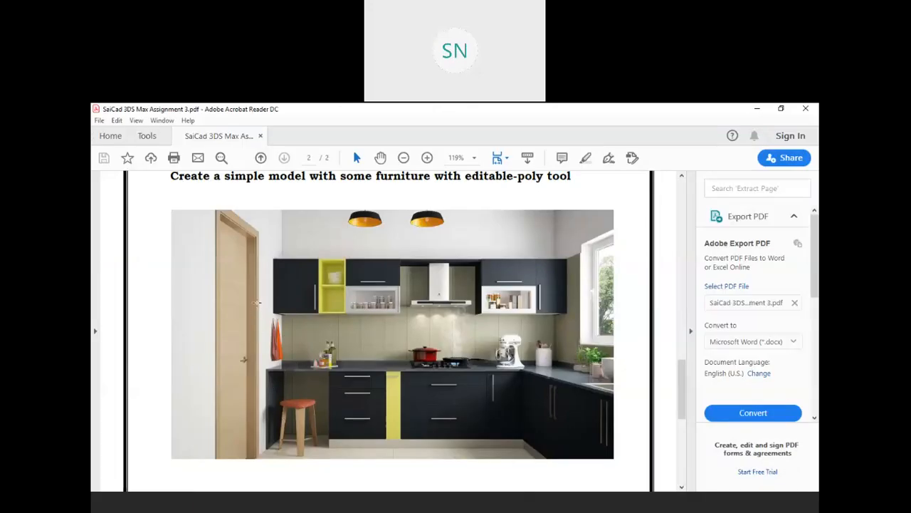
pyautogui.moveTo(263, 302); pyautogui.dragTo(301, 335)
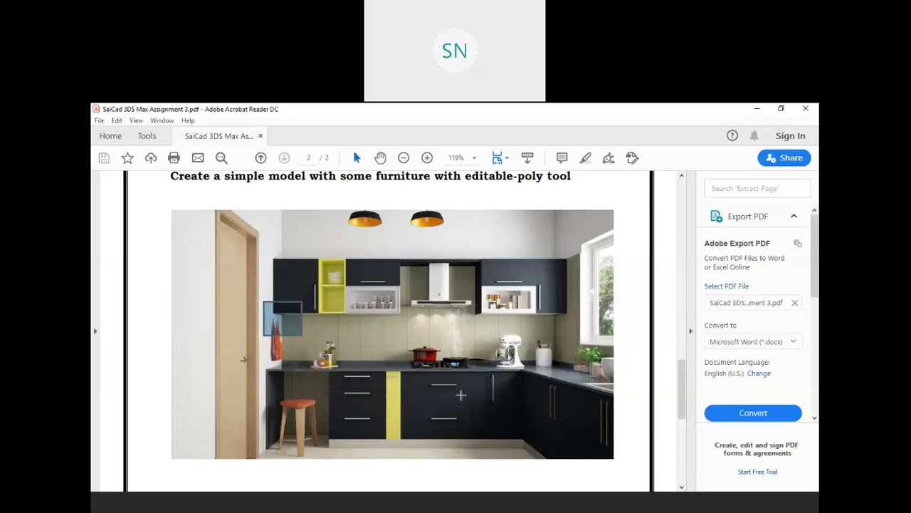
pyautogui.moveTo(566, 366); pyautogui.dragTo(522, 403)
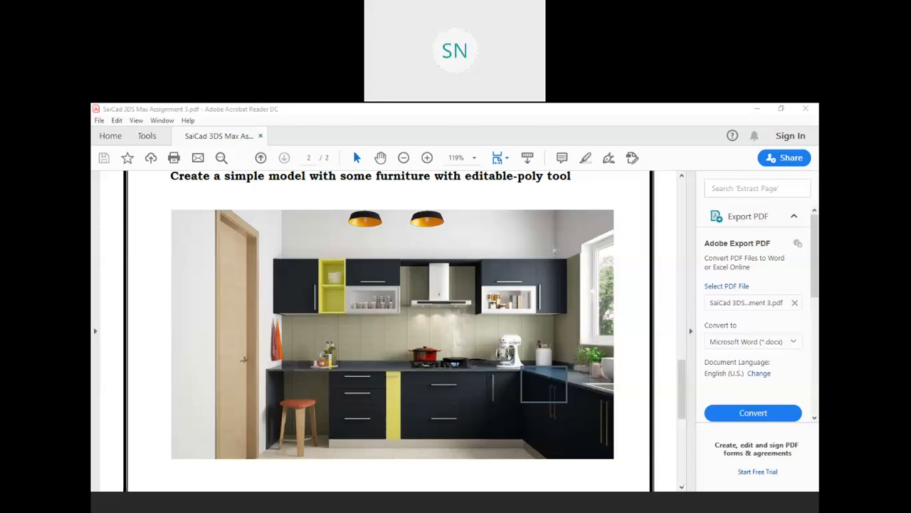
pyautogui.click(639, 226)
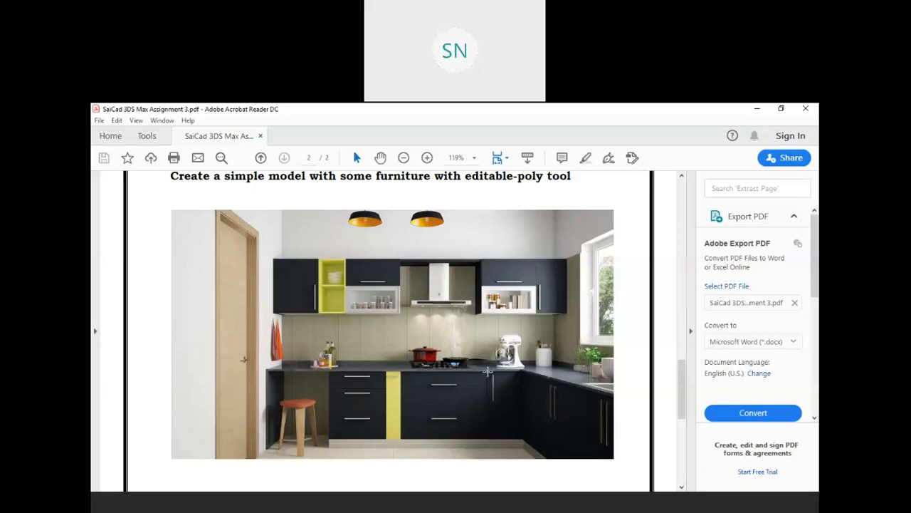
pyautogui.click(781, 507)
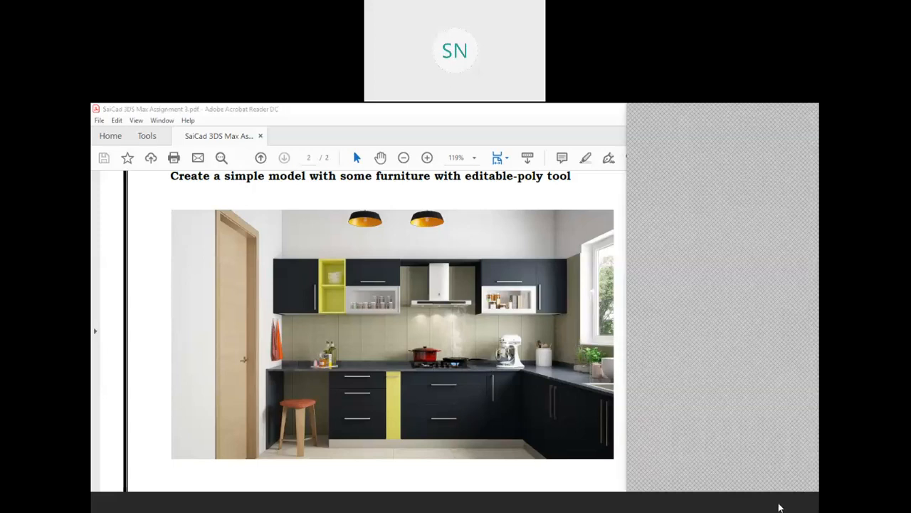